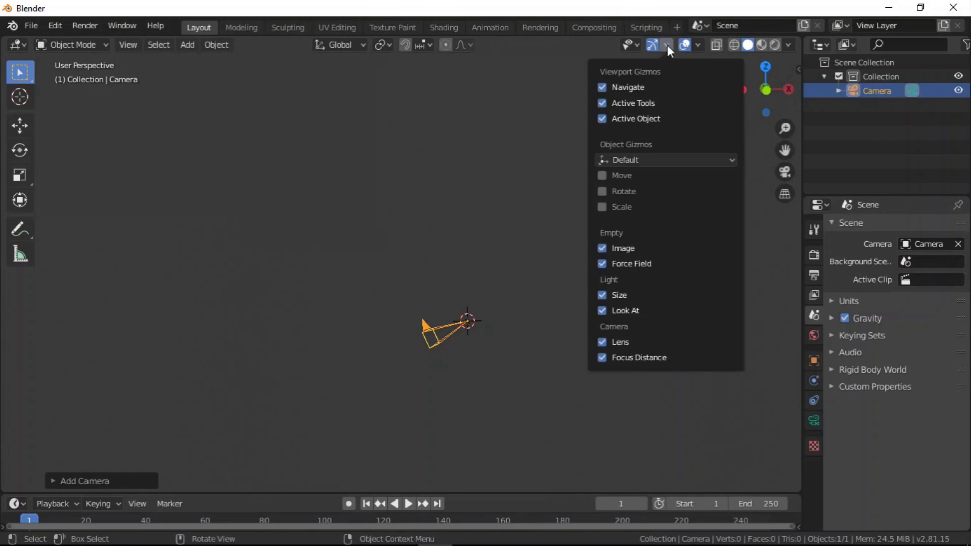
Step: Turn on the Floor grid in the viewport overlays, leaving the axis lines hidden
click(698, 43)
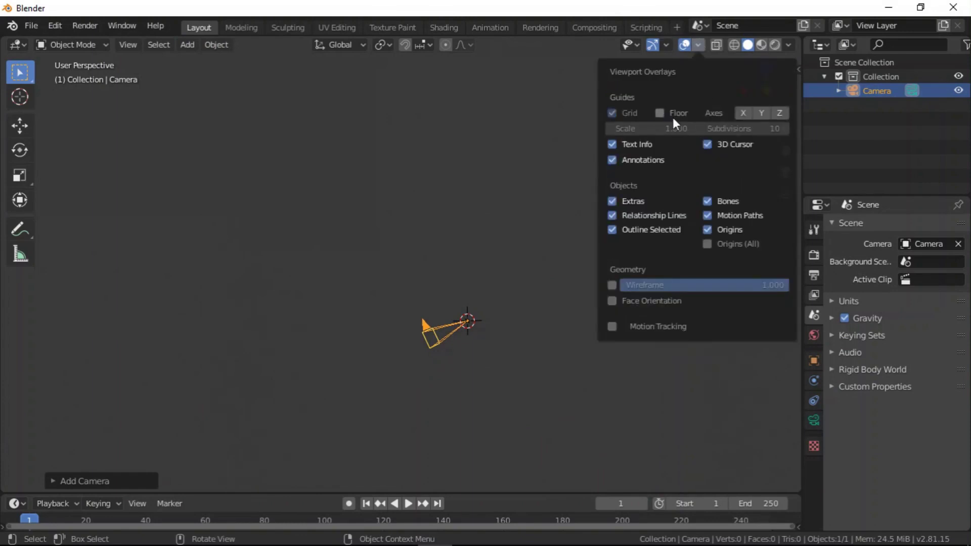
mouse_move(738, 114)
mouse_down()
mouse_move(780, 111)
mouse_move(740, 111)
mouse_up()
click(636, 114)
click(659, 114)
middle_drag(593, 188, 569, 233)
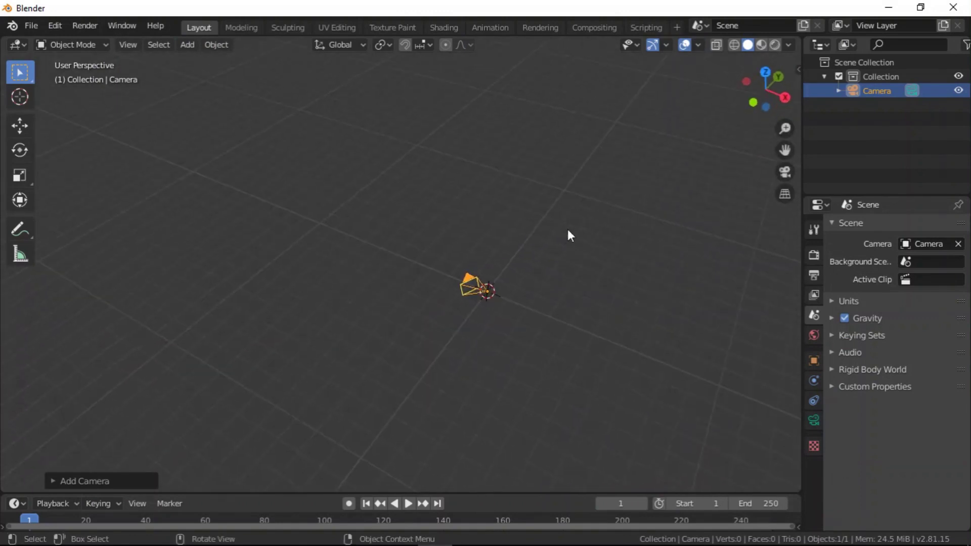
click(698, 45)
middle_drag(438, 290, 465, 273)
Step: Add an Arrows empty and move it away from the camera toward the back of the scene
click(187, 44)
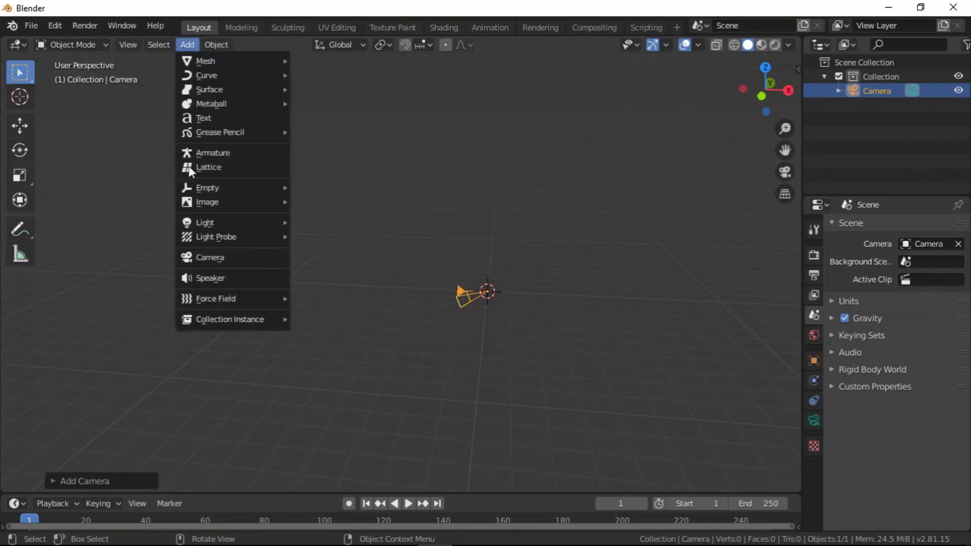
mouse_move(236, 187)
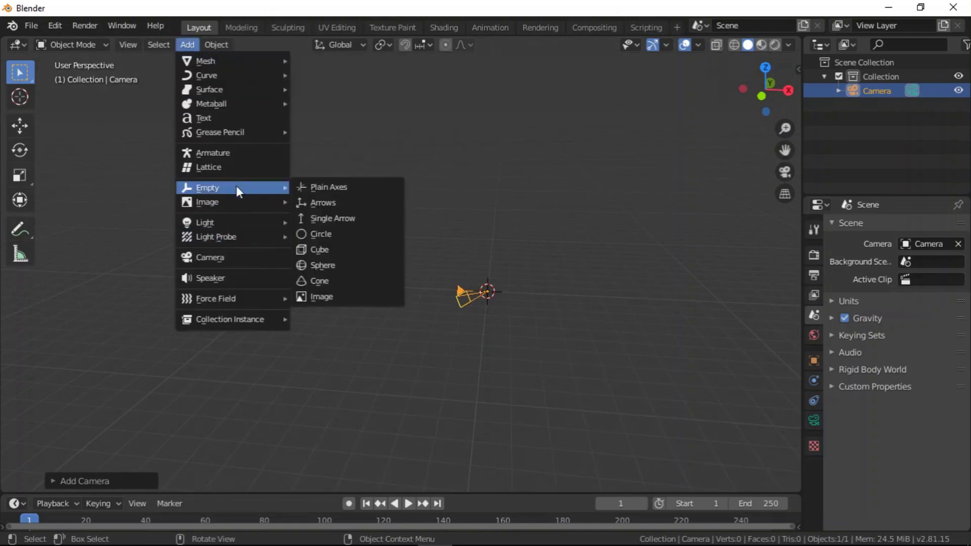
click(335, 202)
middle_drag(358, 215, 493, 326)
key(g)
click(287, 208)
Step: Make the camera aim at the empty by applying a Track To Constraint, with the empty as the active object
click(468, 283)
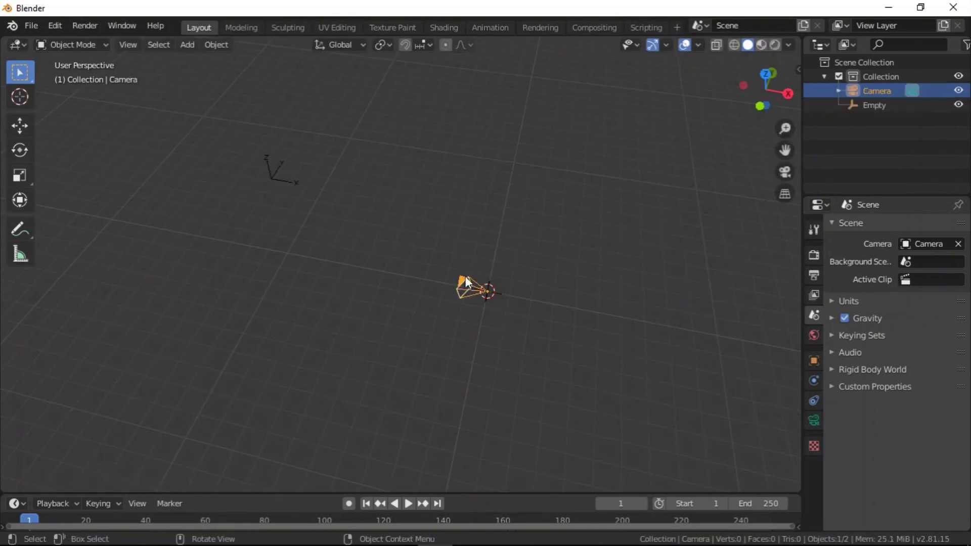
shift+click(270, 167)
key(space)
key(space)
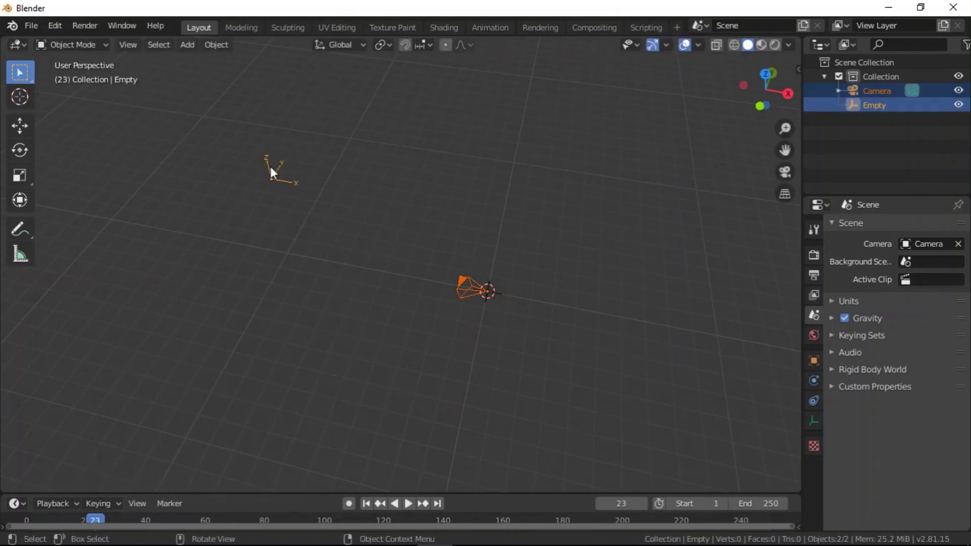
click(161, 45)
key(F3)
click(507, 256)
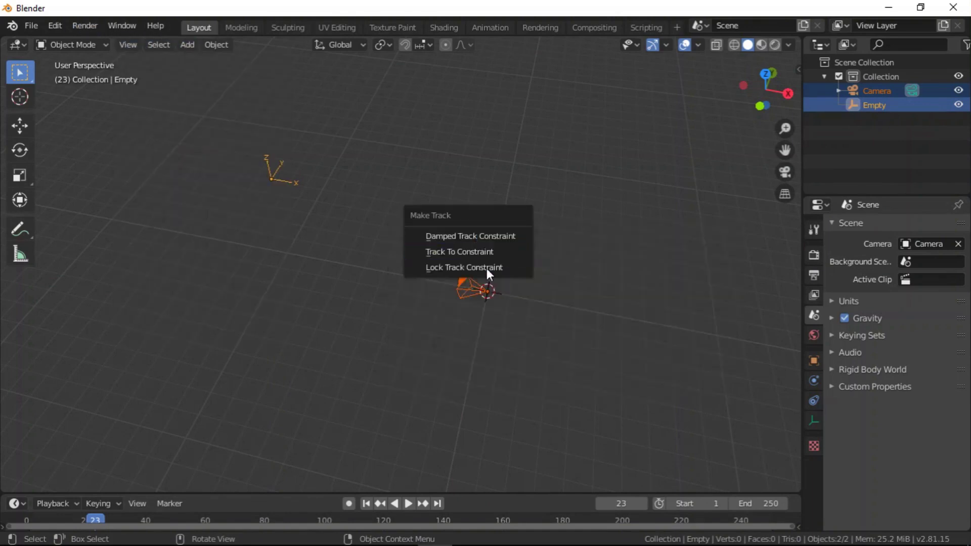
click(474, 251)
Step: Move the empty lower and farther out along negative X, closer to the floor grid
middle_drag(435, 273, 237, 171)
click(258, 188)
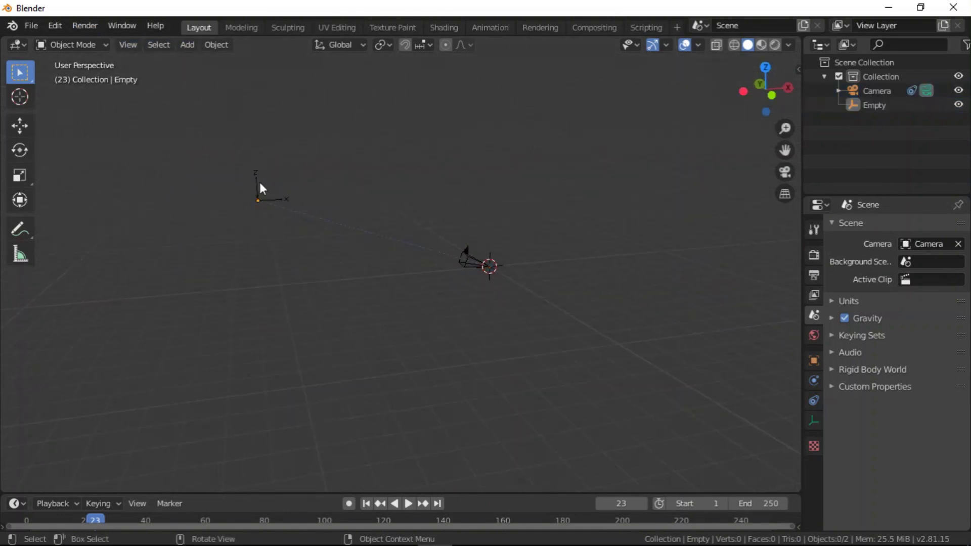
key(g)
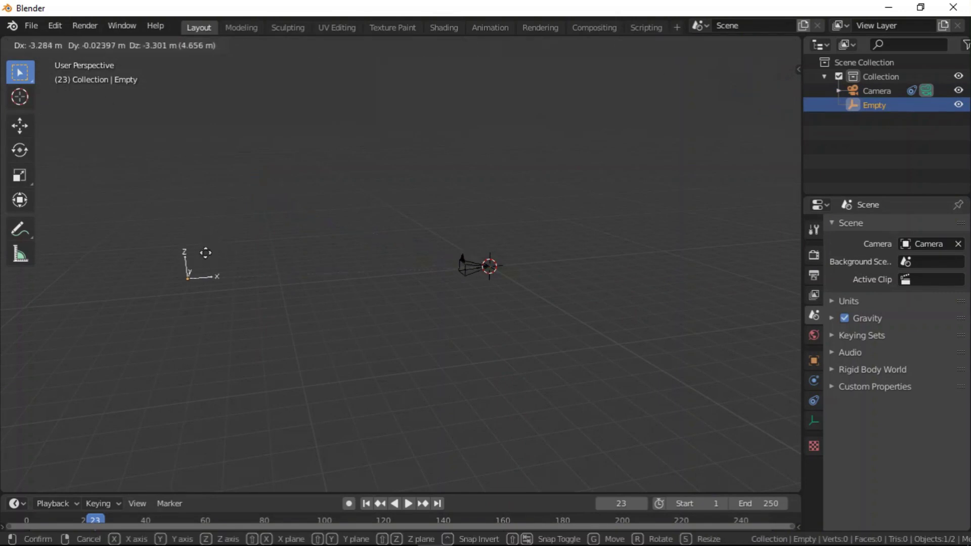
click(217, 255)
Step: Enable the Move, Rotate and Scale object gizmos and move the empty along Y in top view until it sits diagonally from the camera
middle_drag(336, 221, 361, 286)
key(KP_7)
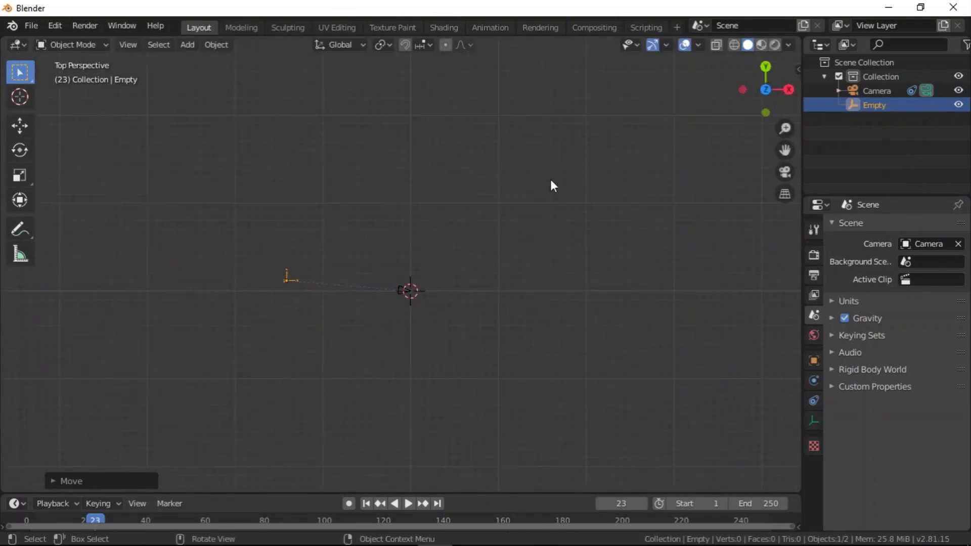
shift+middle_drag(445, 274, 467, 289)
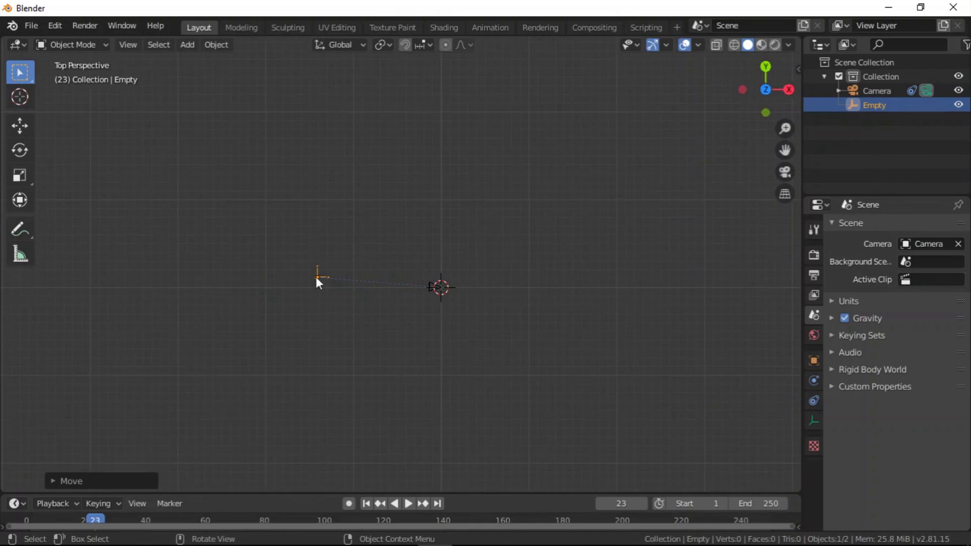
click(667, 44)
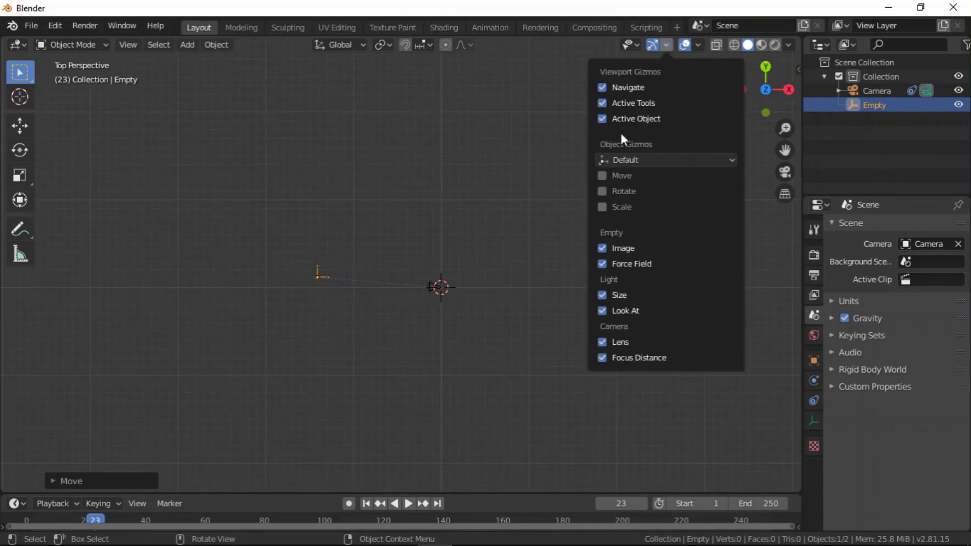
drag(601, 176, 603, 226)
drag(328, 276, 264, 102)
scroll(430, 275, down, 2)
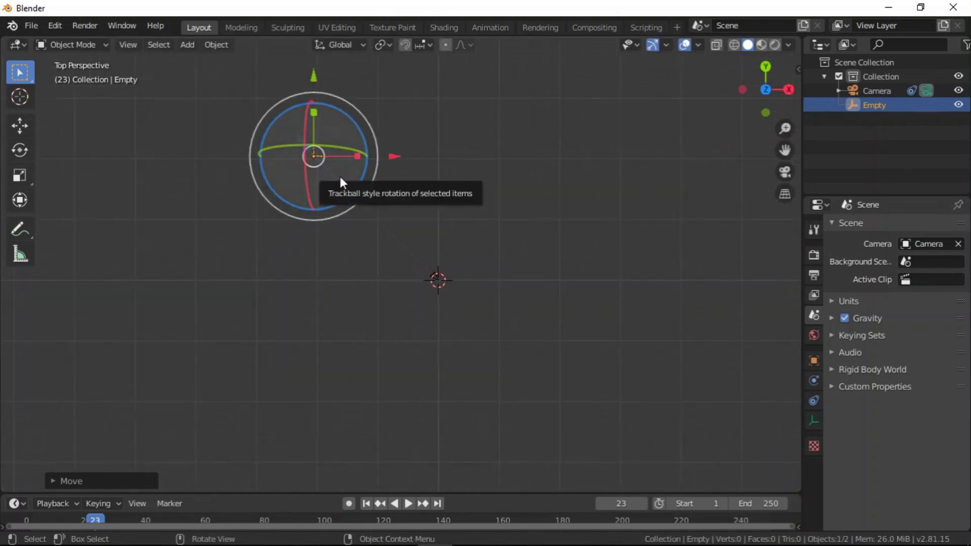
scroll(350, 159, up, 1)
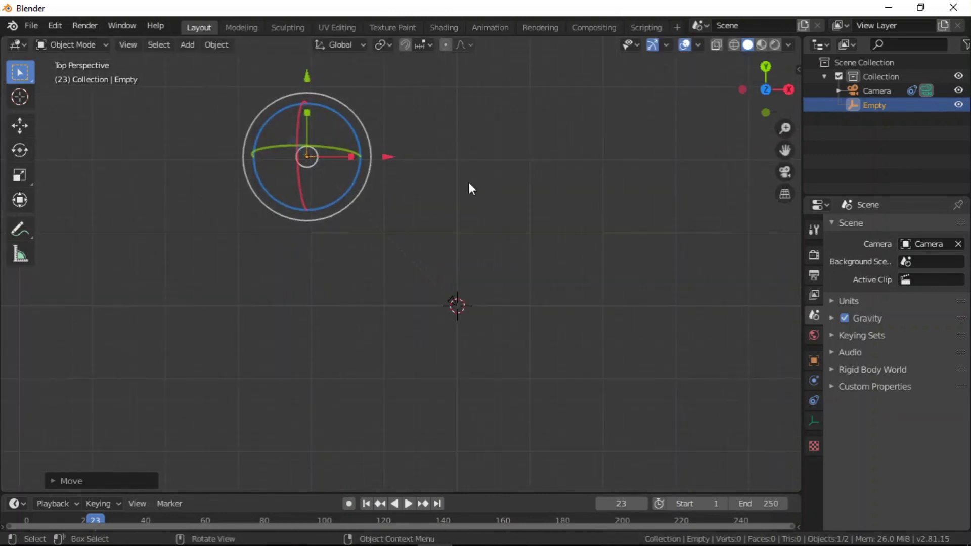
Step: Add a mesh plane at the world origin and scale it up uniformly around the camera
click(208, 50)
mouse_move(187, 44)
mouse_move(270, 66)
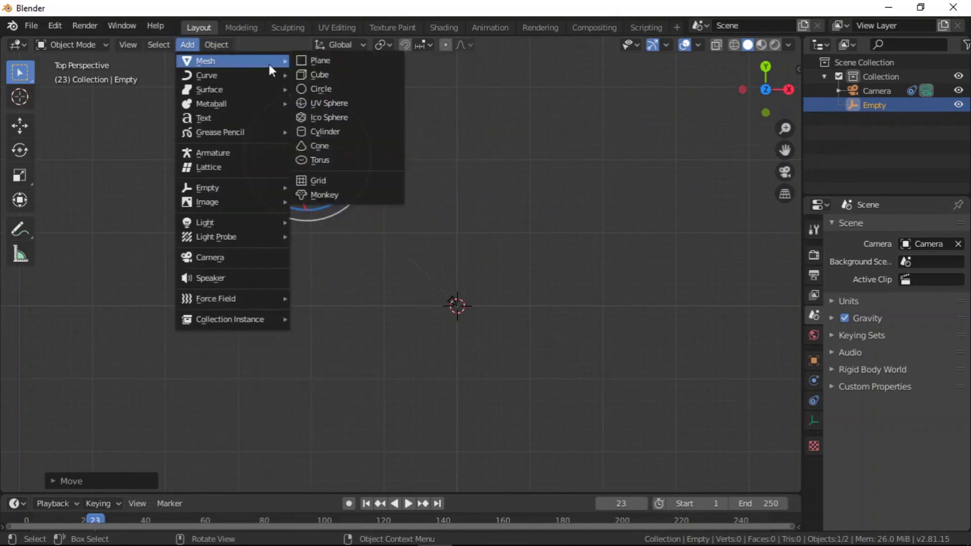
click(320, 61)
key(s)
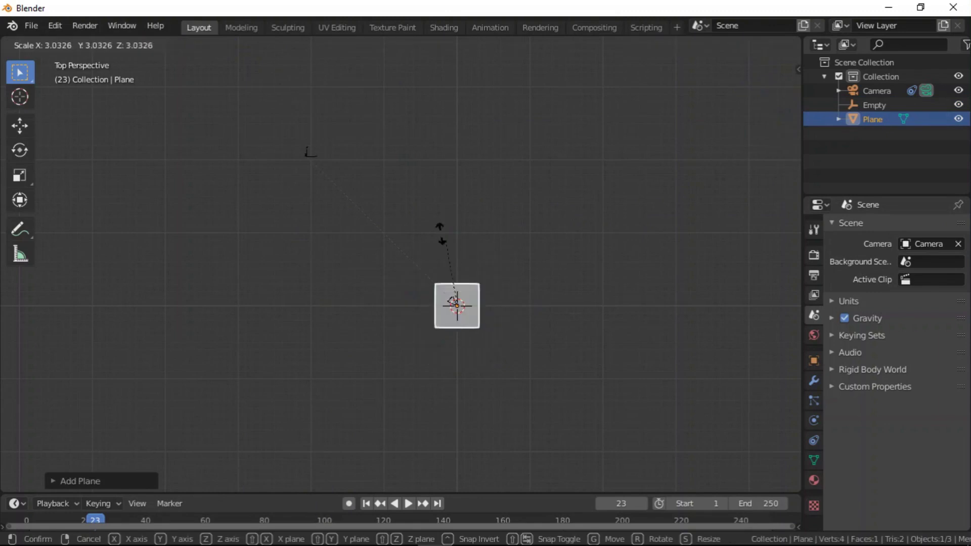
click(479, 334)
Step: Try to move the whole plane in Object Mode so its corner meets the camera, and undo the moves
key(g)
right_click(452, 291)
key(g)
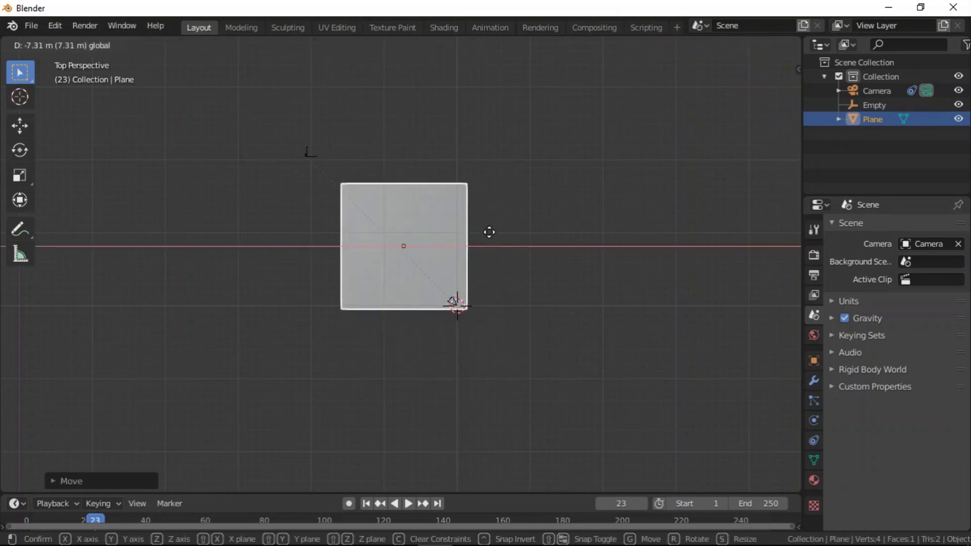
click(480, 229)
key(s)
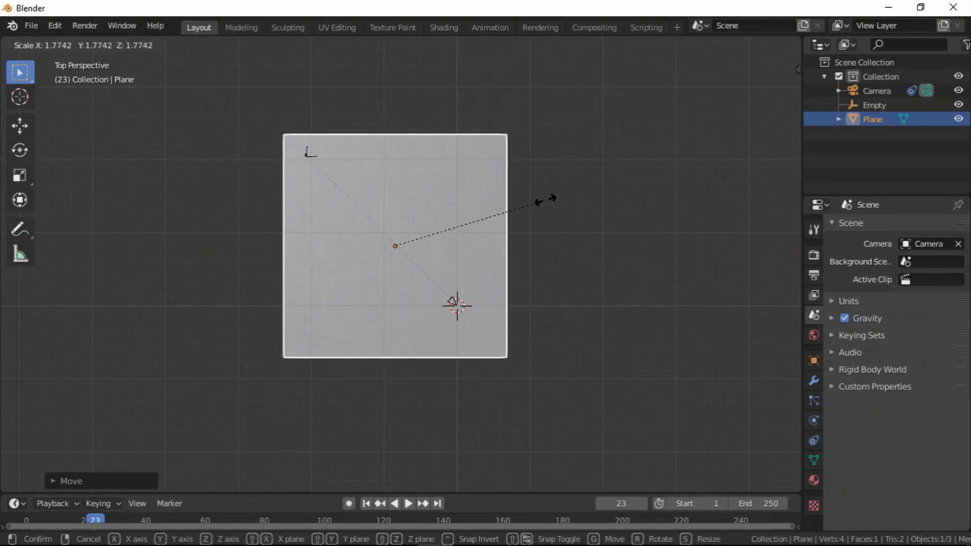
right_click(546, 200)
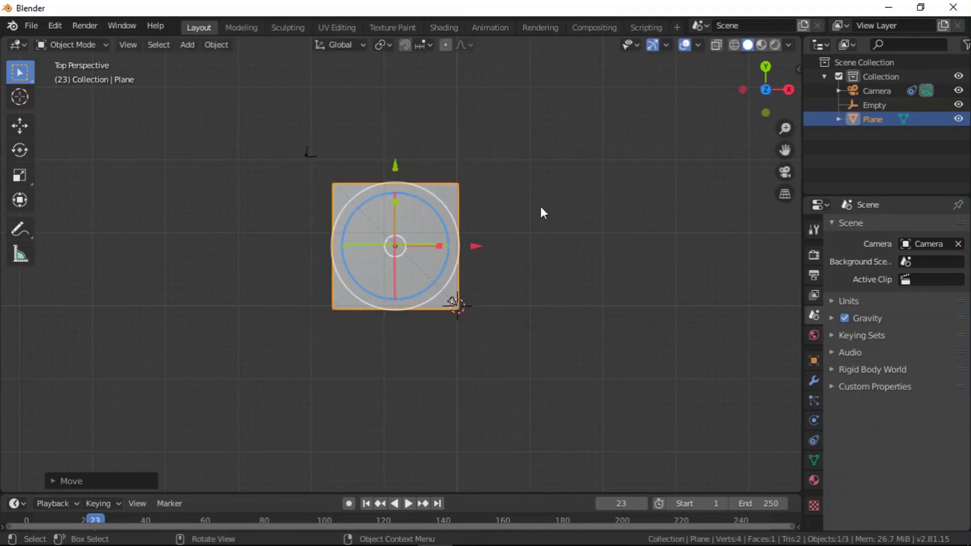
key(ctrl+z)
key(ctrl+z)
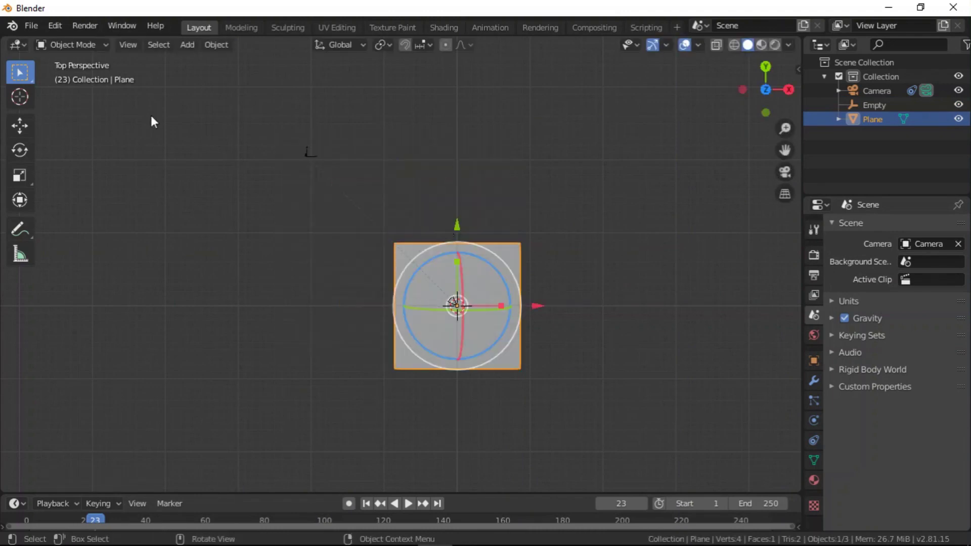
Step: Move the plane's geometry in Edit Mode so one corner lies on its origin at the camera, and return to Object Mode
click(67, 45)
click(71, 76)
drag(456, 223, 443, 158)
drag(541, 245, 481, 248)
click(71, 44)
click(76, 61)
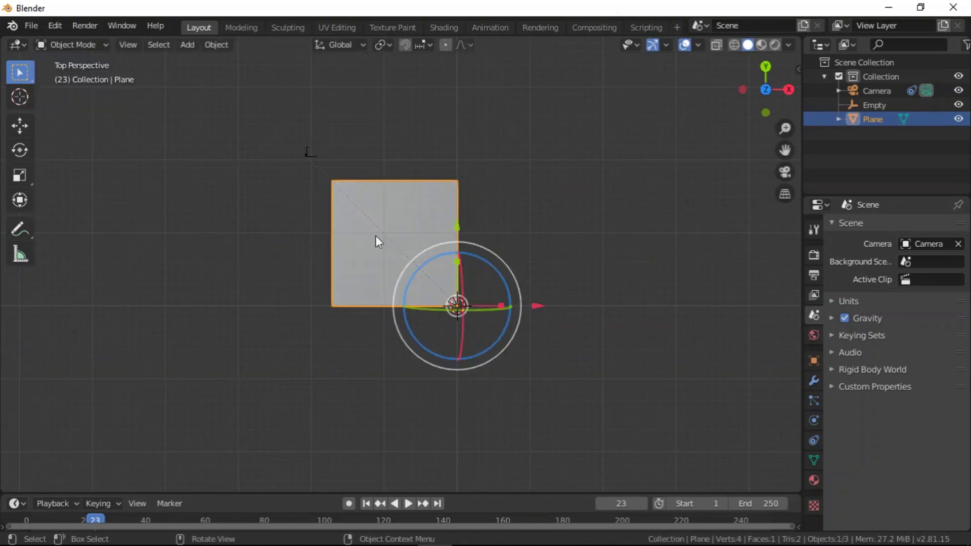
Step: Scale the plane up uniformly from its corner origin so it extends well beyond the empty
key(s)
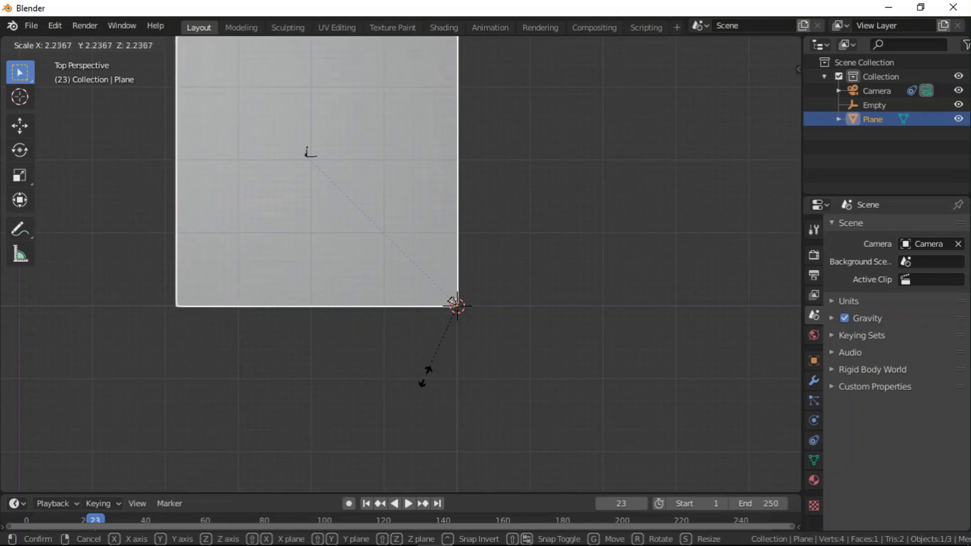
click(384, 398)
scroll(508, 349, down, 4)
scroll(504, 324, up, 2)
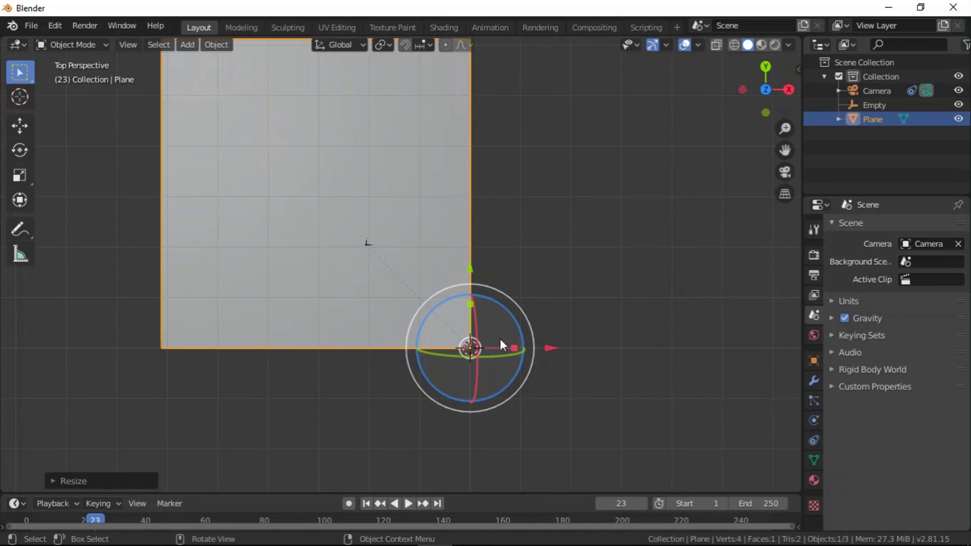
Step: Stretch the plane along the X axis by a factor of about 1.45, keeping its Y scale
key(s)
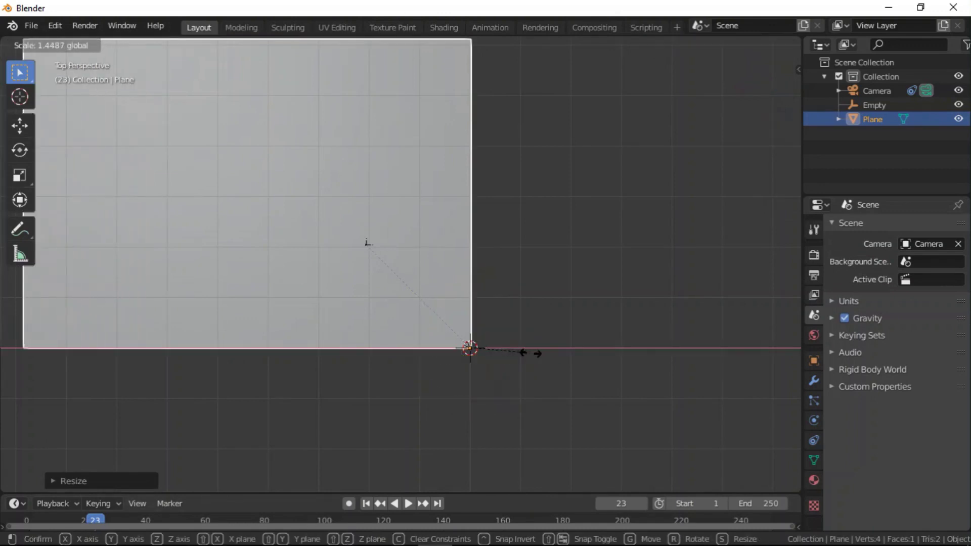
click(531, 353)
key(s)
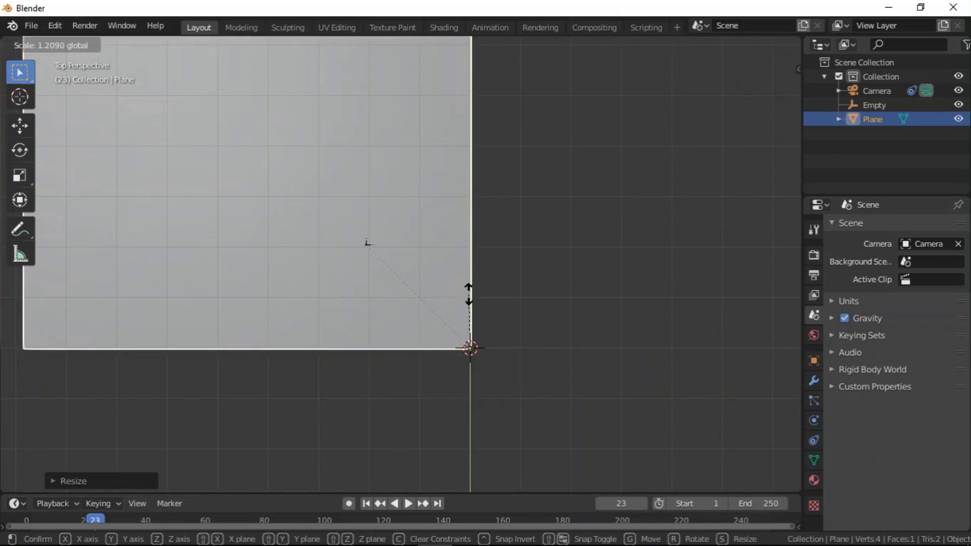
key(Escape)
Step: Raise the camera along the Z axis while looking through it until the ground plane fills the lower half of the frame
scroll(555, 357, down, 1)
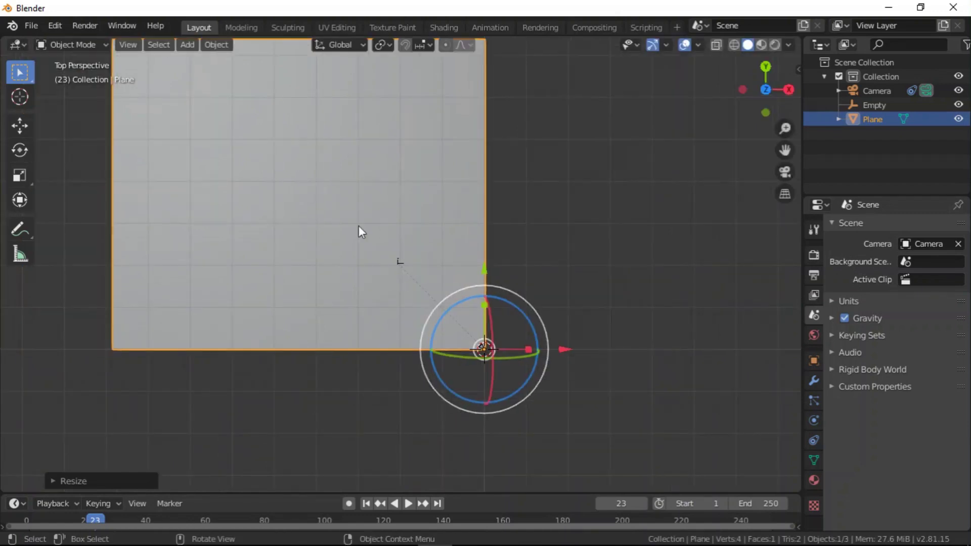
scroll(560, 334, down, 3)
scroll(400, 250, up, 1)
scroll(440, 259, up, 1)
click(783, 174)
click(783, 174)
click(784, 174)
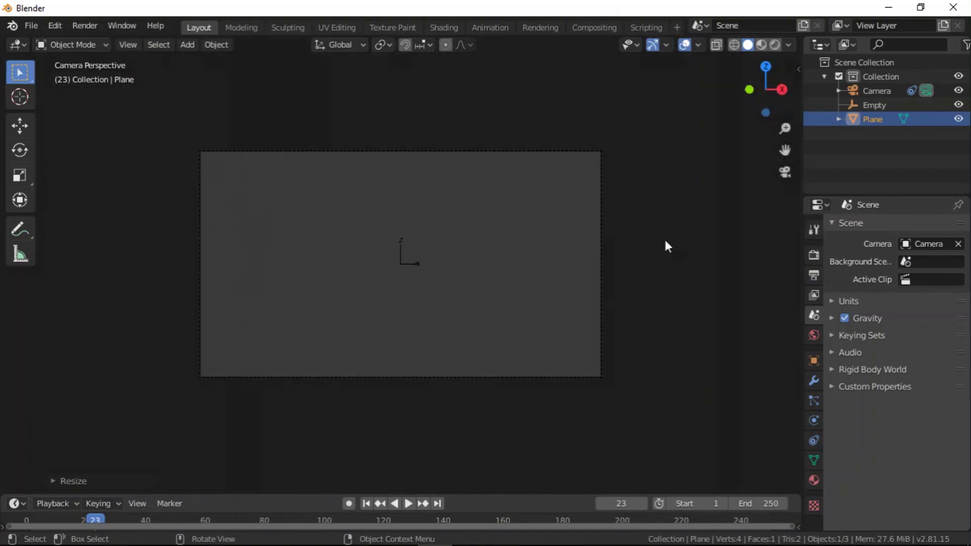
click(572, 150)
key(g)
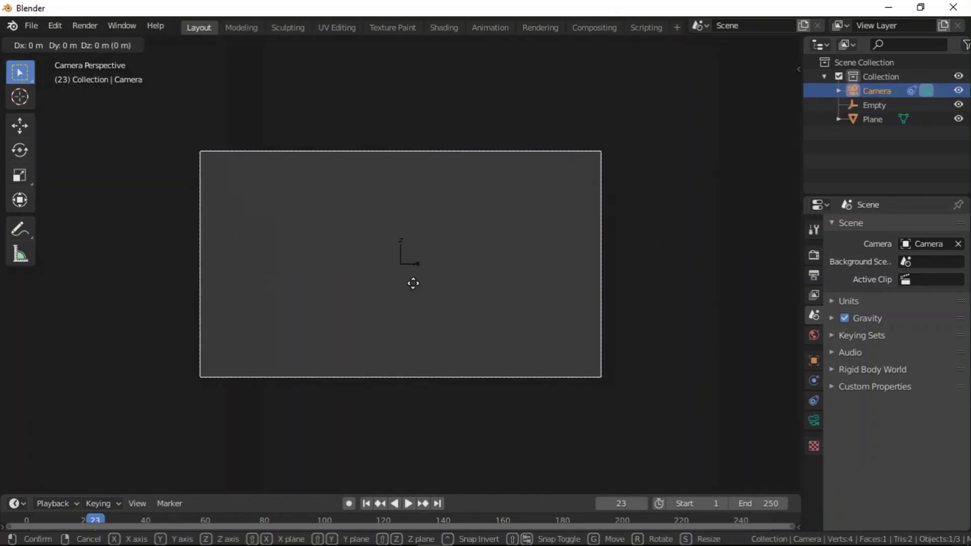
key(z)
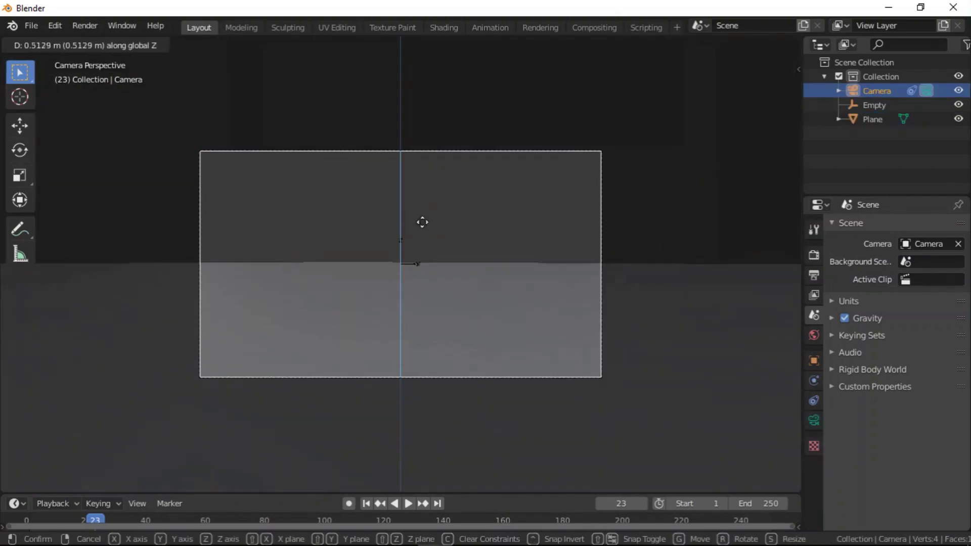
click(428, 167)
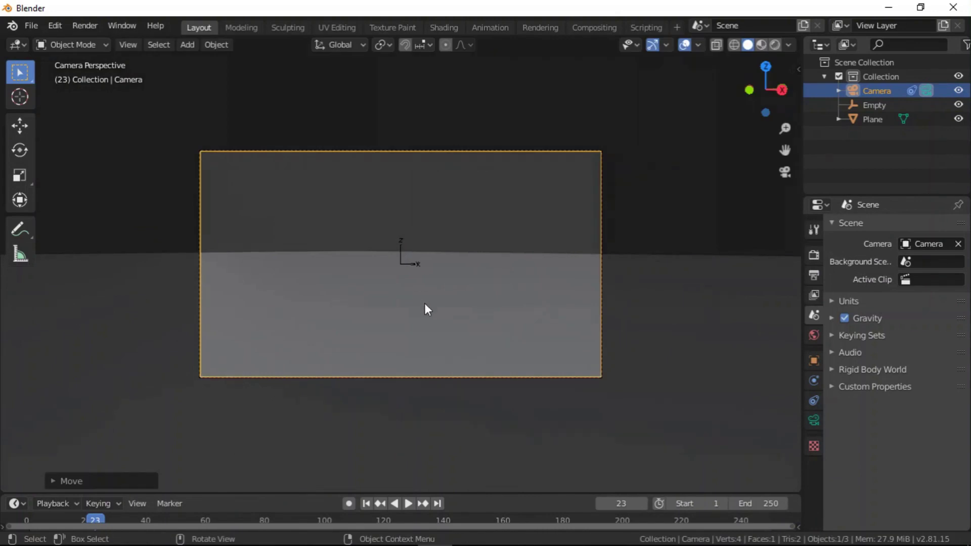
click(785, 172)
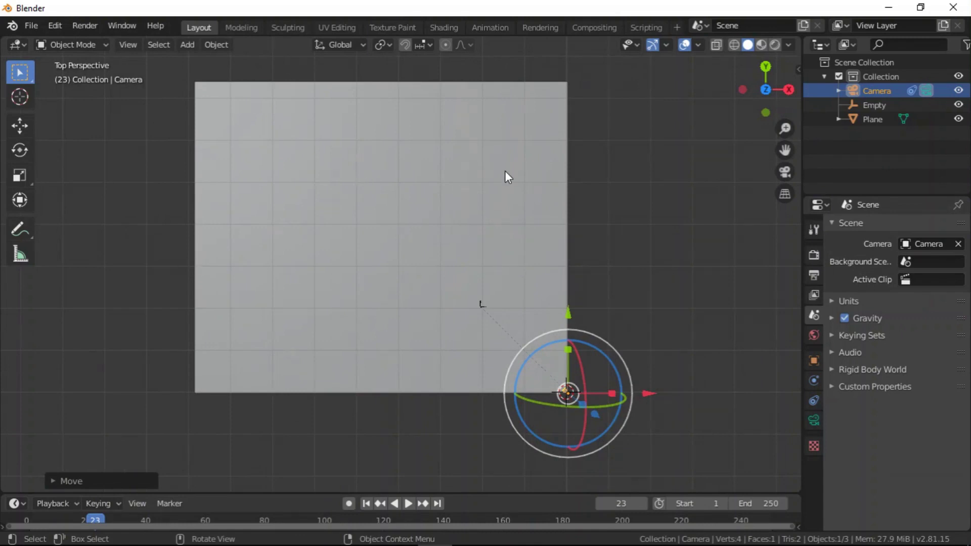
Step: Sketch the curved road's two edges and end line on the plane with annotation strokes, and undo all the strokes
scroll(505, 171, up, 1)
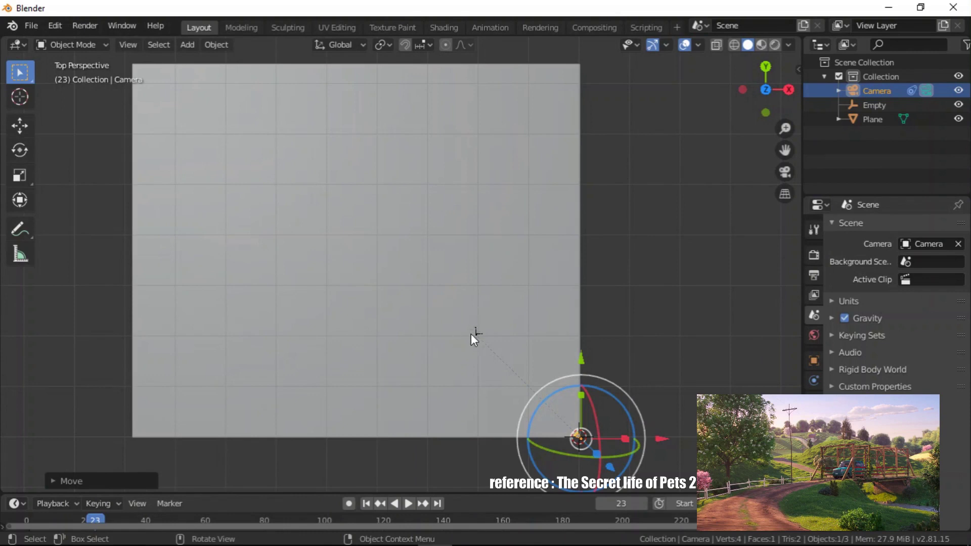
mouse_move(472, 329)
mouse_down()
mouse_move(503, 360)
mouse_move(581, 390)
mouse_up()
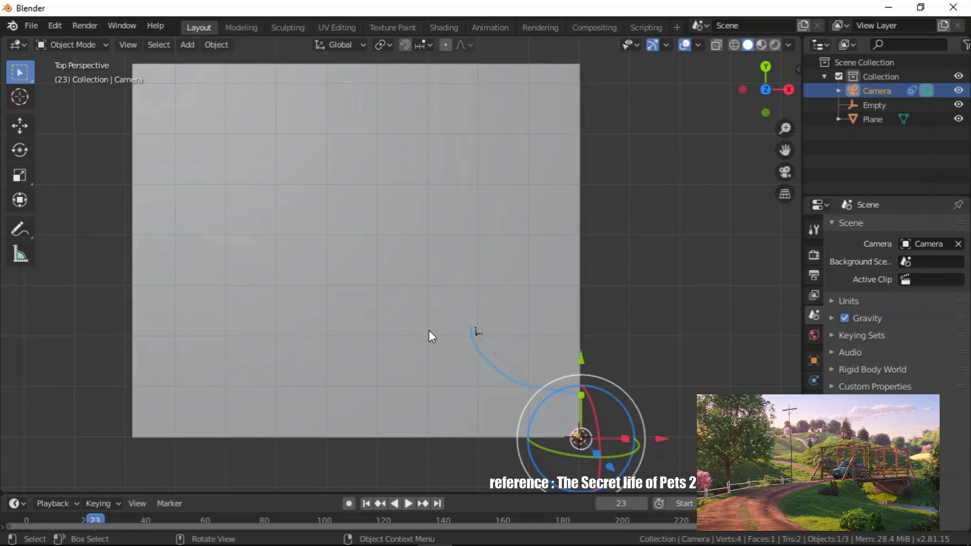
mouse_move(425, 338)
mouse_down()
mouse_move(429, 360)
mouse_move(468, 395)
mouse_move(575, 439)
mouse_up()
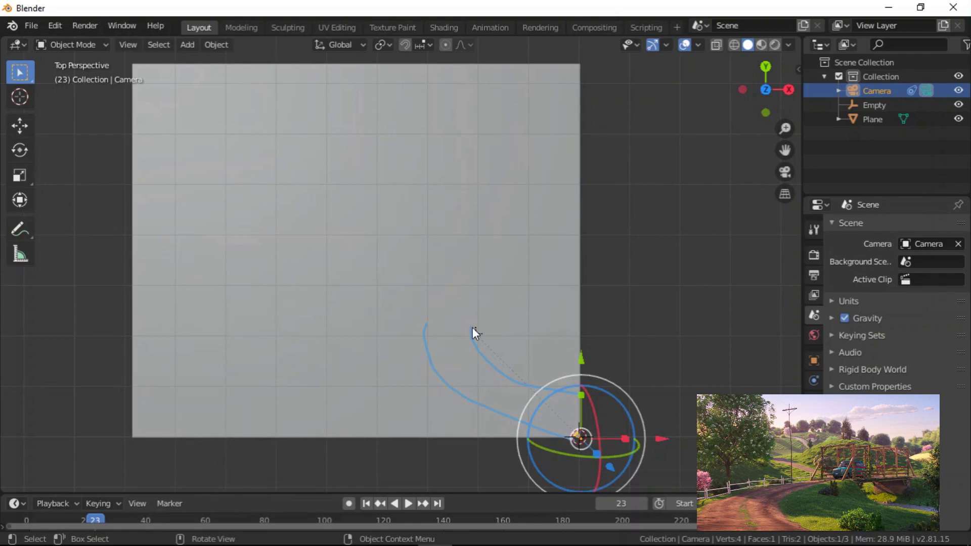
mouse_move(472, 324)
mouse_down()
mouse_move(465, 302)
mouse_move(431, 307)
mouse_move(425, 322)
mouse_up()
key(ctrl+z)
key(ctrl+z)
key(ctrl+z)
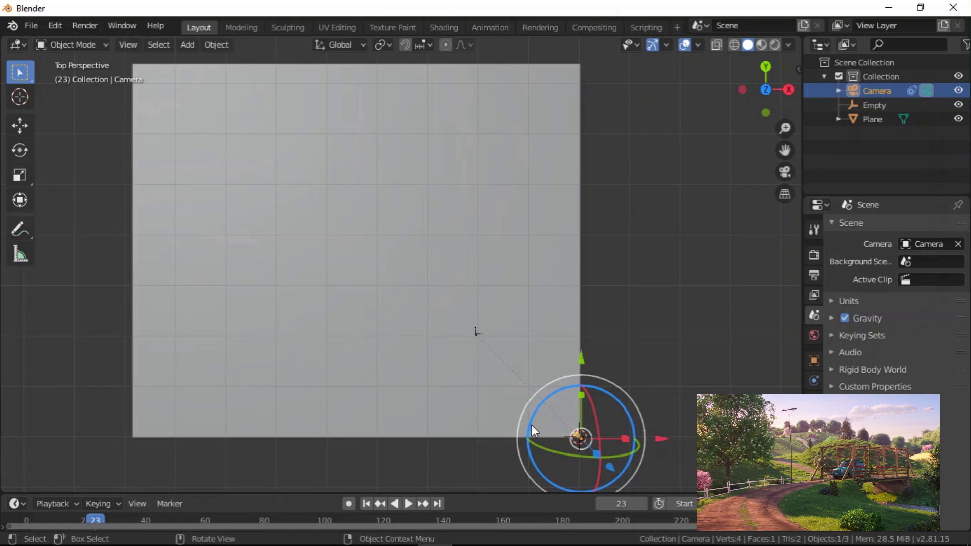
Step: Try sketching the curved road's two edges and end line between the empty and the camera, then undo the strokes
drag(503, 357, 566, 409)
key(r)
key(r)
click(471, 379)
key(ctrl+z)
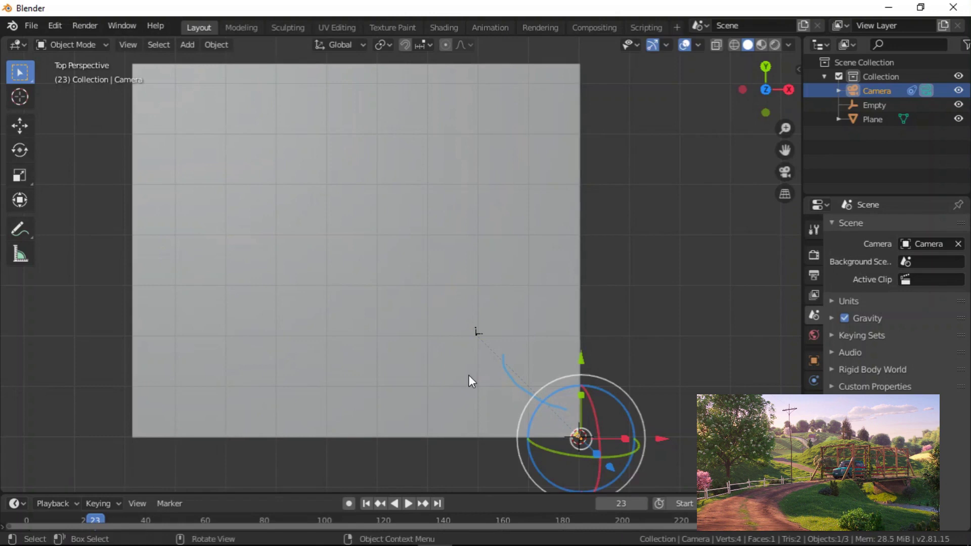
click(652, 45)
mouse_move(474, 358)
mouse_down()
mouse_move(481, 393)
mouse_move(503, 414)
mouse_move(546, 423)
mouse_move(564, 440)
mouse_up()
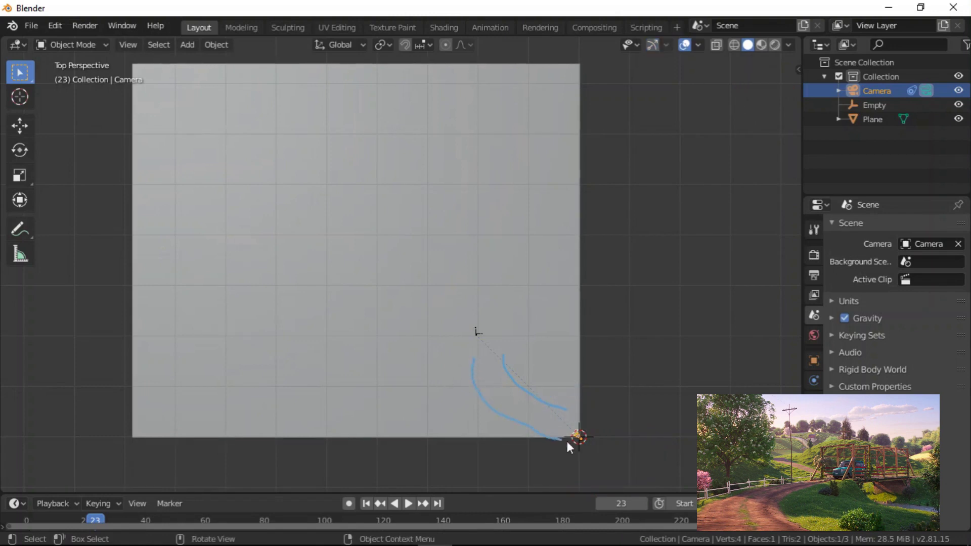
mouse_move(506, 357)
mouse_down()
mouse_move(499, 338)
mouse_move(476, 339)
mouse_move(473, 374)
mouse_up()
key(ctrl+z)
key(ctrl+z)
key(ctrl+z)
Step: Try a wider road outline and a bank line beyond it, check them through the camera, and undo all the strokes
drag(466, 328, 556, 410)
mouse_move(418, 328)
mouse_down()
mouse_move(459, 401)
mouse_move(525, 436)
mouse_up()
mouse_move(466, 329)
mouse_down()
mouse_move(454, 320)
mouse_move(418, 331)
mouse_up()
mouse_move(411, 274)
mouse_down()
mouse_move(465, 278)
mouse_move(473, 244)
mouse_move(544, 235)
mouse_up()
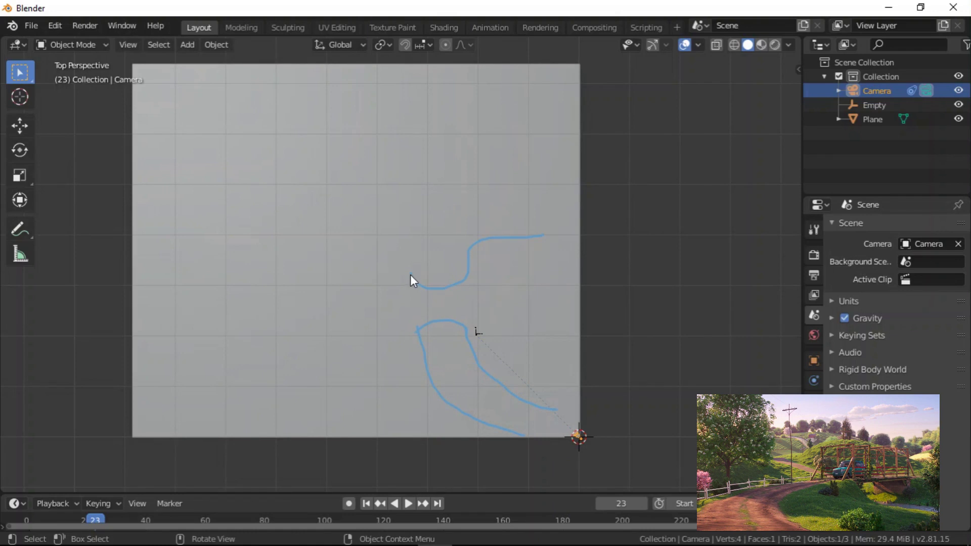
key(ctrl+z)
click(653, 45)
click(784, 173)
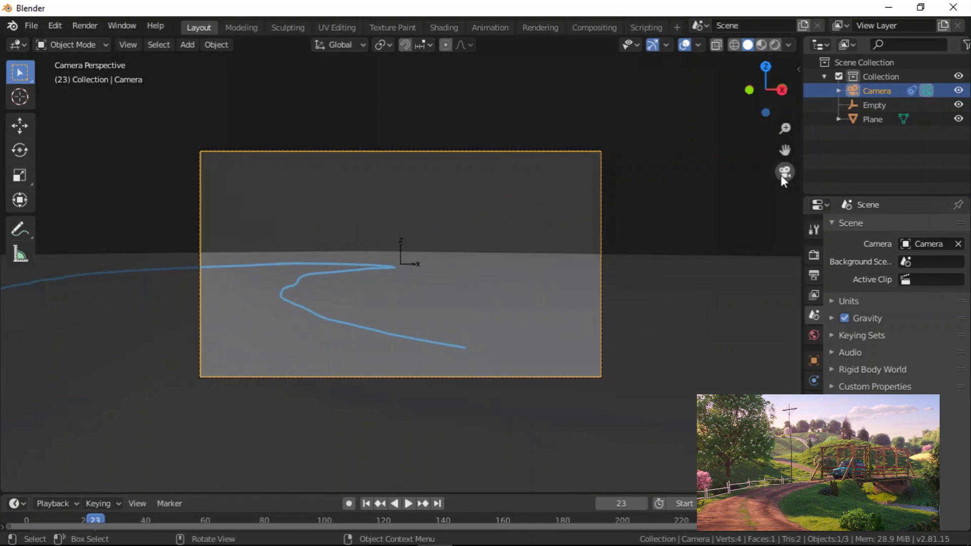
click(782, 176)
key(KP_7)
key(ctrl+z)
key(ctrl+z)
key(ctrl+z)
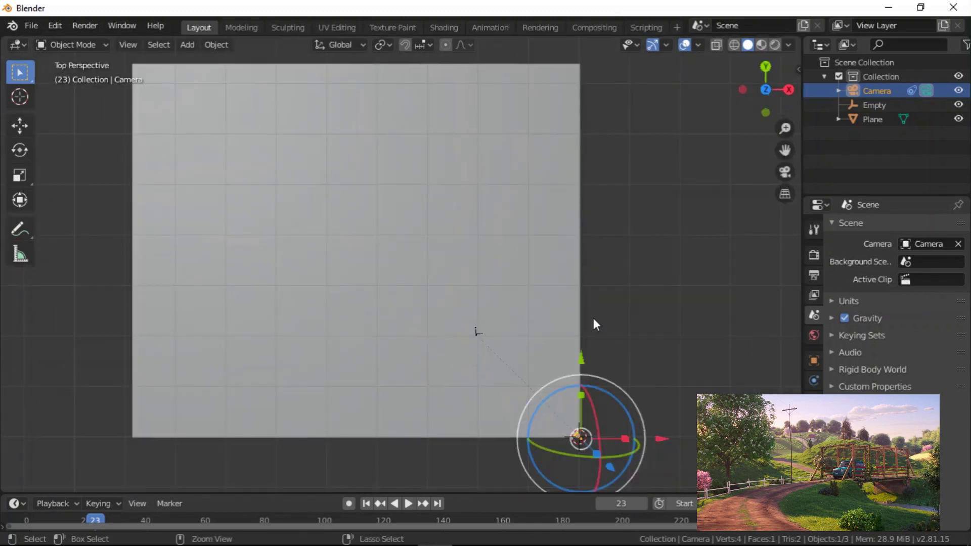
click(784, 172)
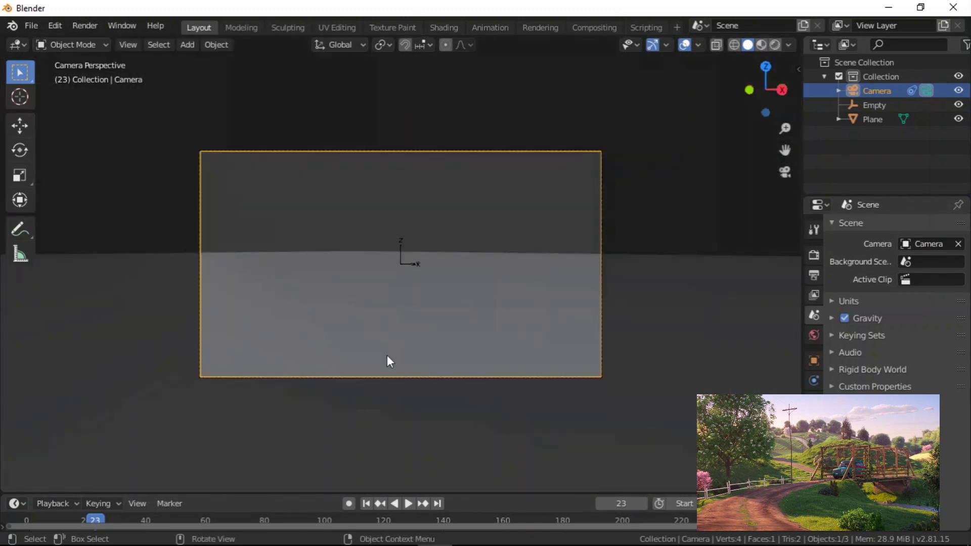
drag(424, 365, 378, 309)
key(ctrl+z)
click(784, 172)
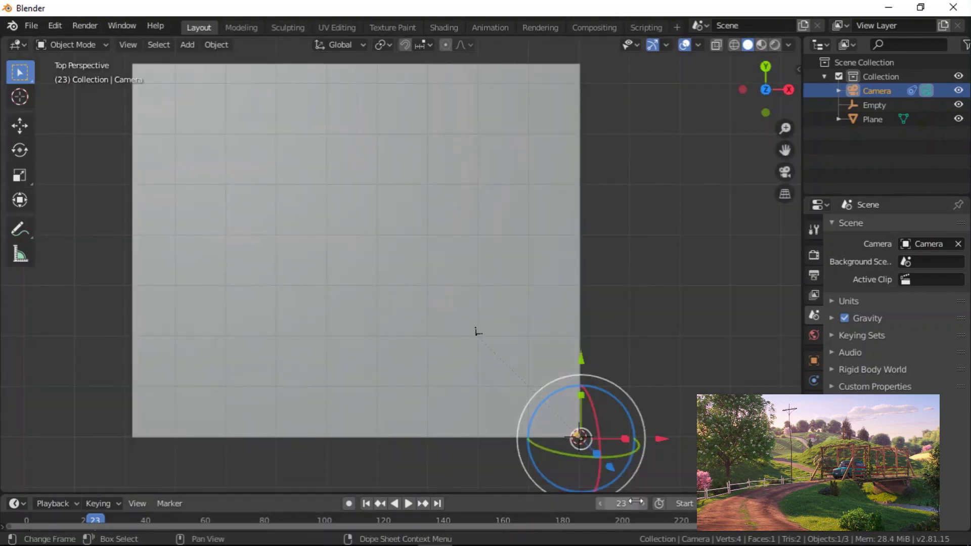
Step: Enlarge the timeline area, turn it into a second 3D Viewport, and show the whole camera view in it
drag(627, 493, 628, 351)
click(19, 367)
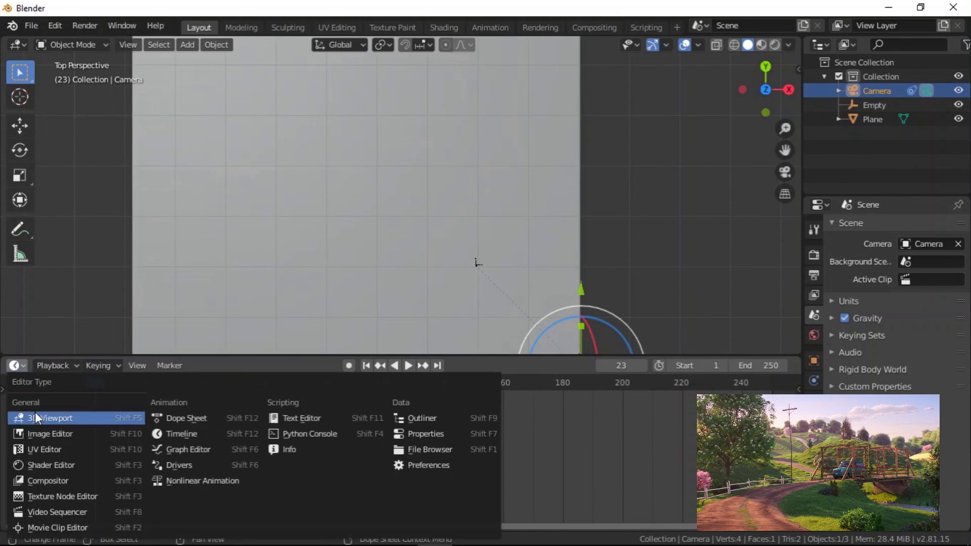
click(41, 418)
key(KP_0)
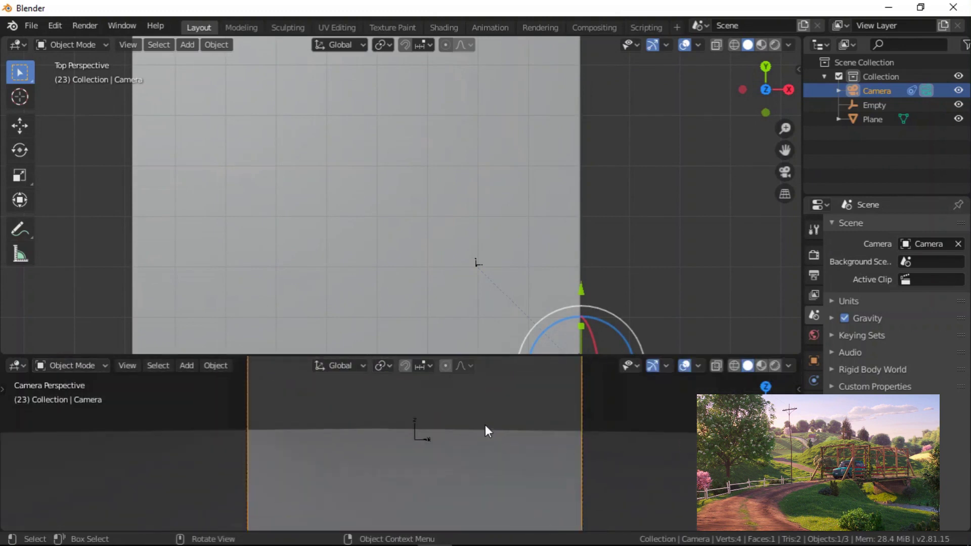
scroll(502, 205, down, 3)
scroll(552, 298, up, 2)
scroll(551, 299, up, 1)
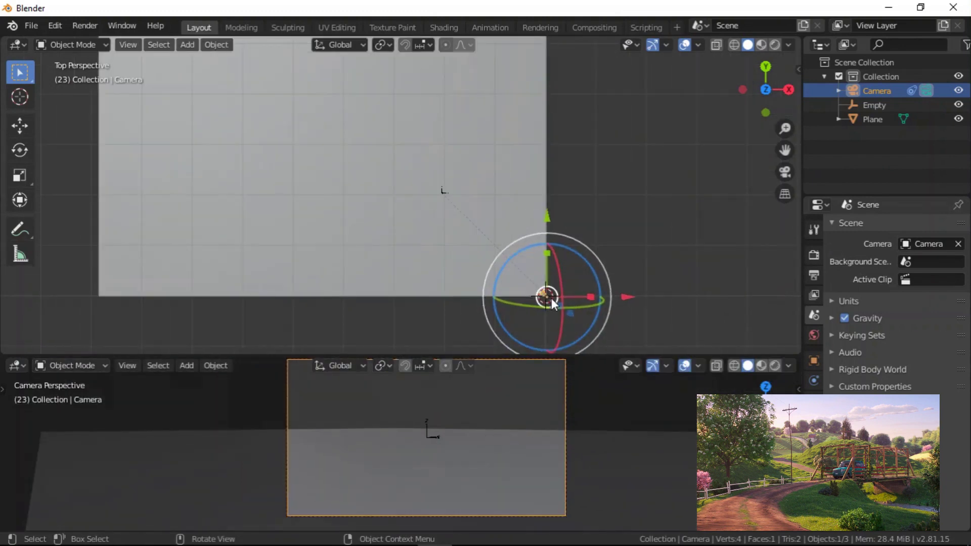
Step: Sketch the curved road's two edges and rounded end from the camera to the empty, redrawing the outer edge until it fits
mouse_move(471, 205)
mouse_down()
mouse_move(487, 242)
mouse_move(548, 288)
mouse_up()
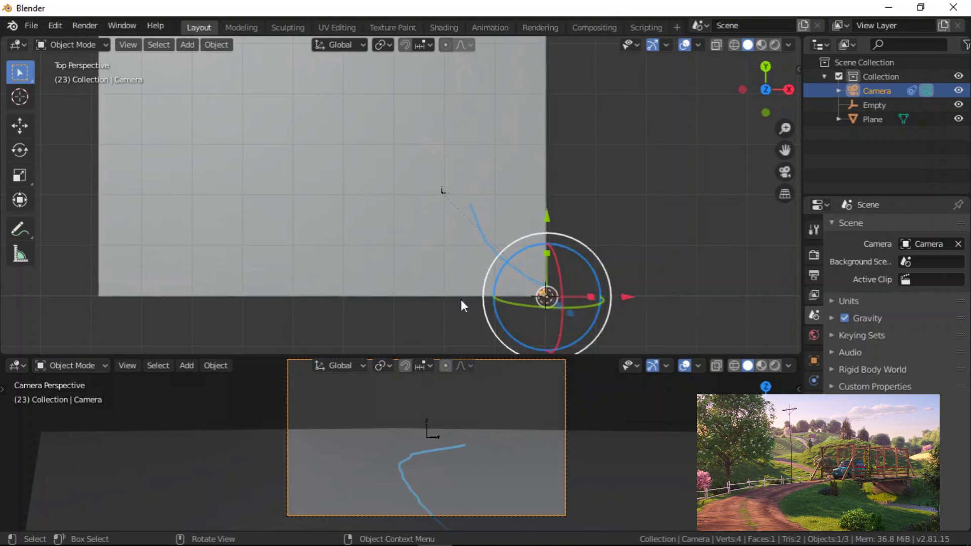
mouse_move(472, 207)
mouse_down()
mouse_move(439, 204)
mouse_move(431, 221)
mouse_move(503, 299)
mouse_up()
key(ctrl+z)
mouse_move(470, 202)
mouse_down()
mouse_move(456, 196)
mouse_move(445, 212)
mouse_move(482, 276)
mouse_move(519, 300)
mouse_up()
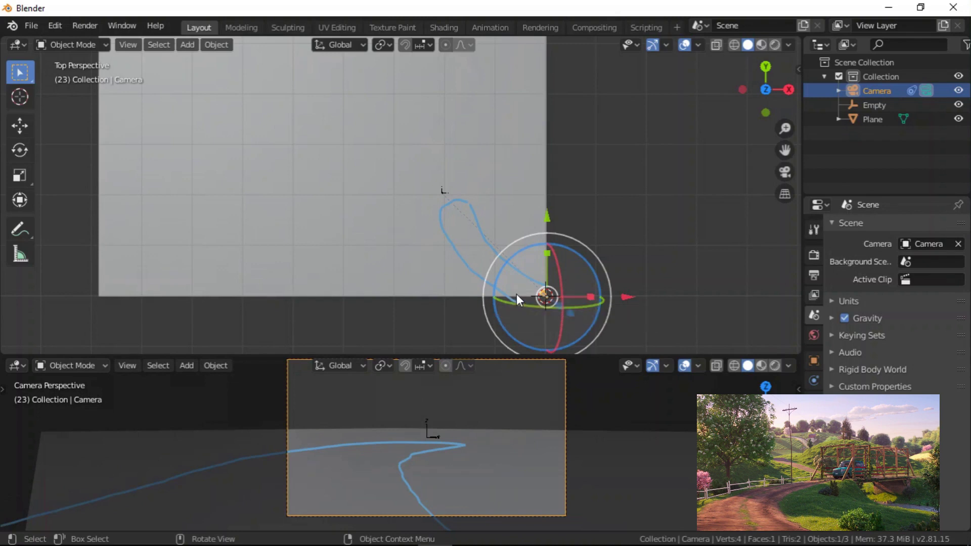
key(ctrl+z)
mouse_move(469, 204)
mouse_down()
mouse_move(445, 205)
mouse_move(461, 257)
mouse_move(513, 295)
mouse_up()
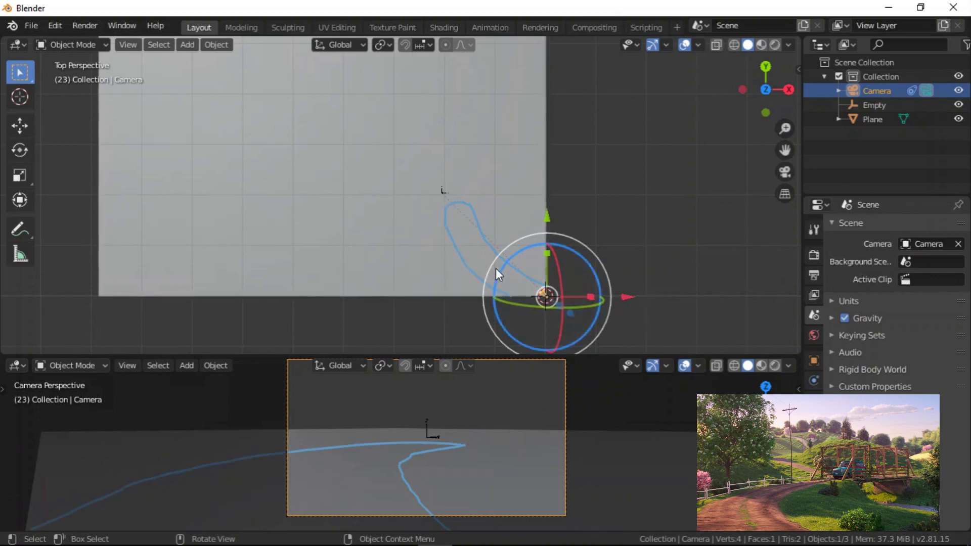
Step: Sketch a bank line across the plane's full width beyond the empty, dipping toward the end of the road
mouse_move(433, 164)
mouse_down()
mouse_move(458, 171)
mouse_move(486, 136)
mouse_move(538, 126)
mouse_up()
scroll(540, 190, down, 2)
scroll(475, 175, up, 3)
mouse_move(476, 185)
mouse_down()
mouse_move(471, 156)
mouse_move(316, 157)
mouse_move(234, 137)
mouse_move(76, 131)
mouse_up()
scroll(397, 234, down, 5)
scroll(475, 187, up, 3)
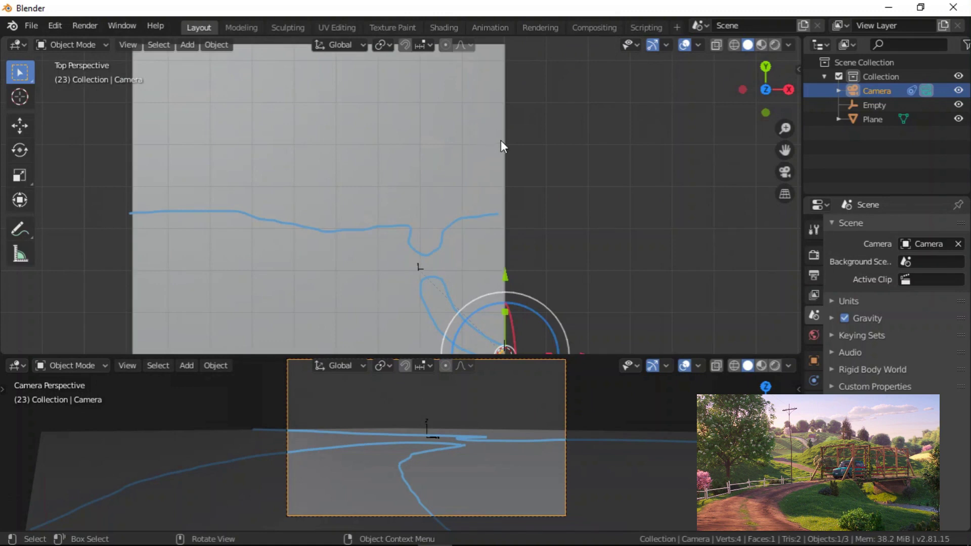
Step: Sketch two roughly parallel wavy lines across the far part of the plane, spanning its full width
mouse_move(501, 137)
mouse_down()
mouse_move(209, 122)
mouse_move(134, 133)
mouse_up()
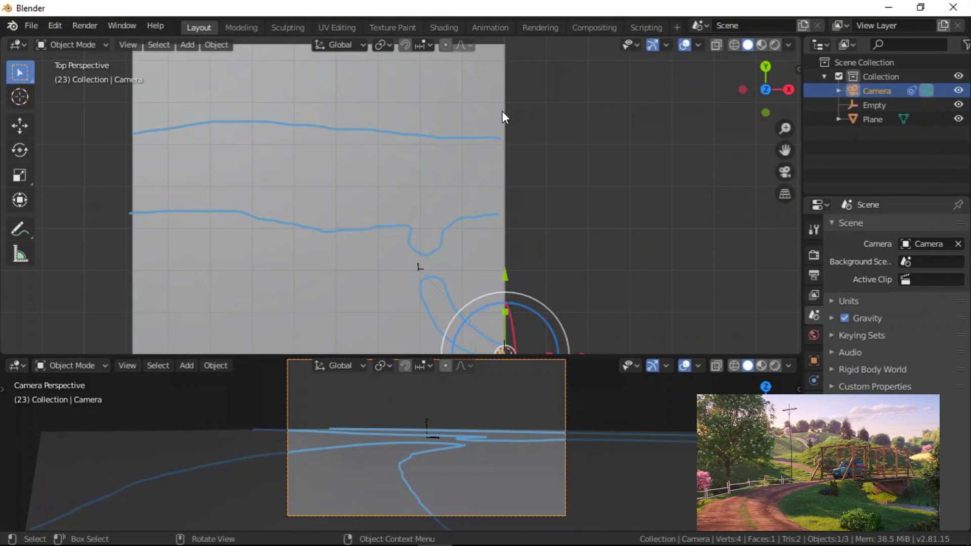
mouse_move(505, 118)
mouse_down()
mouse_move(293, 105)
mouse_move(112, 117)
mouse_up()
scroll(342, 189, down, 3)
scroll(448, 187, up, 2)
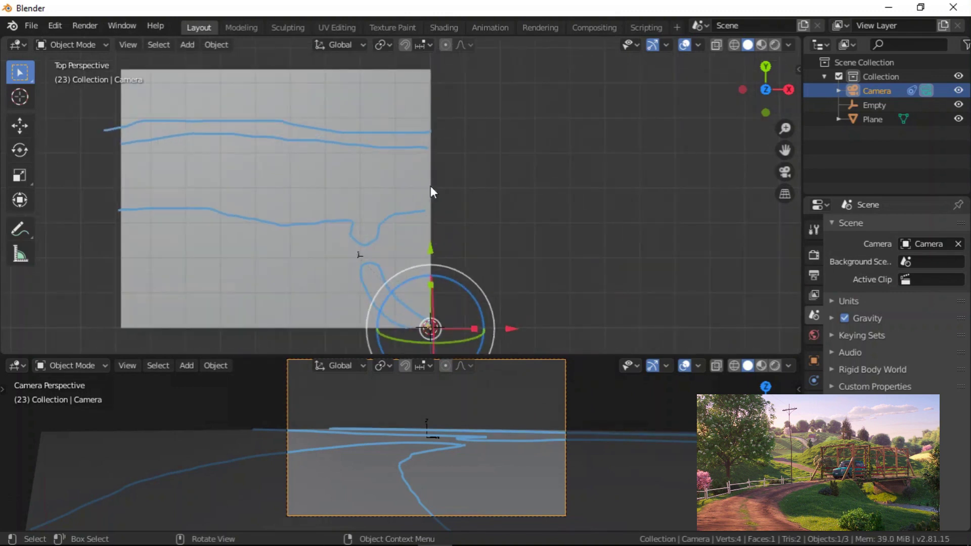
Step: Connect the road's end to the bank's dip with two short strokes, and check the layout through the camera
scroll(385, 265, up, 2)
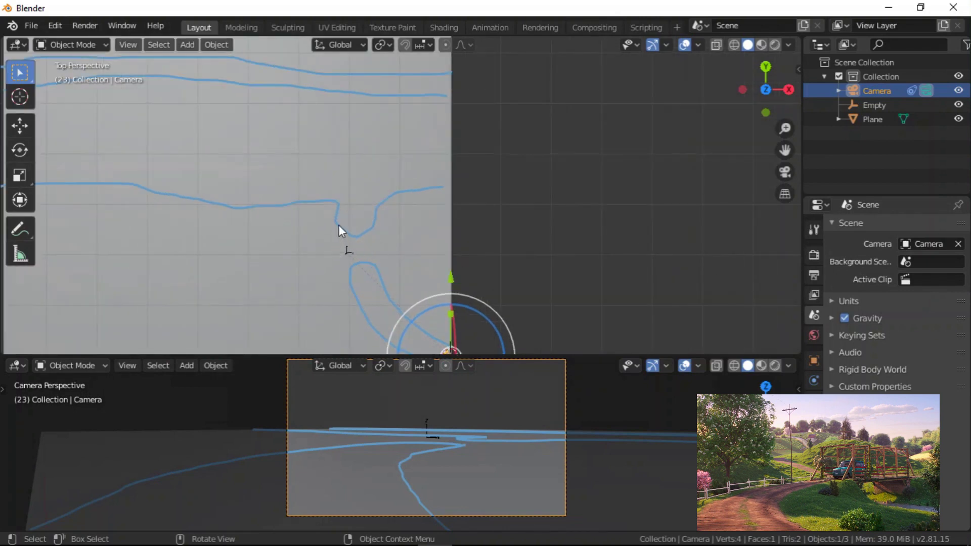
drag(340, 229, 350, 264)
drag(370, 230, 376, 263)
scroll(419, 232, down, 2)
scroll(426, 244, down, 1)
scroll(426, 244, up, 2)
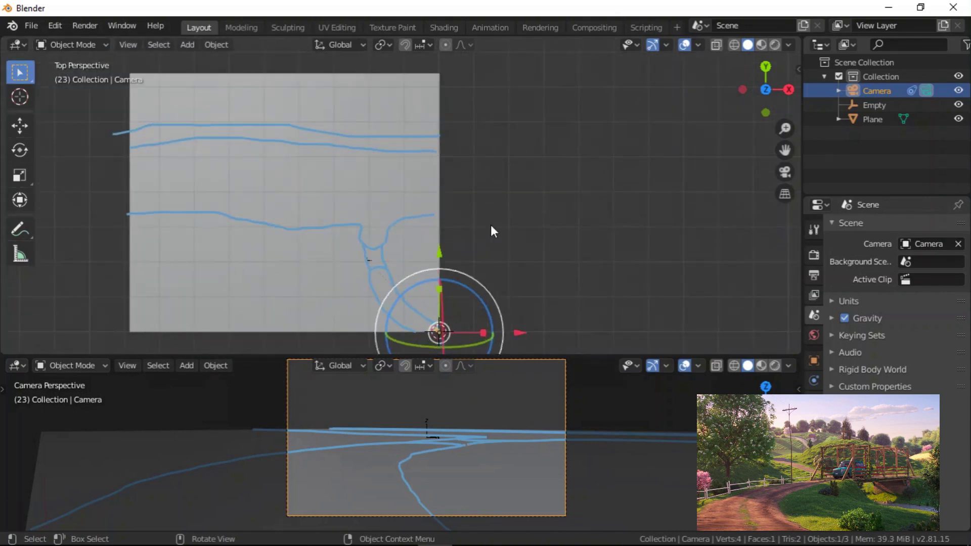
scroll(472, 232, down, 1)
scroll(257, 135, up, 1)
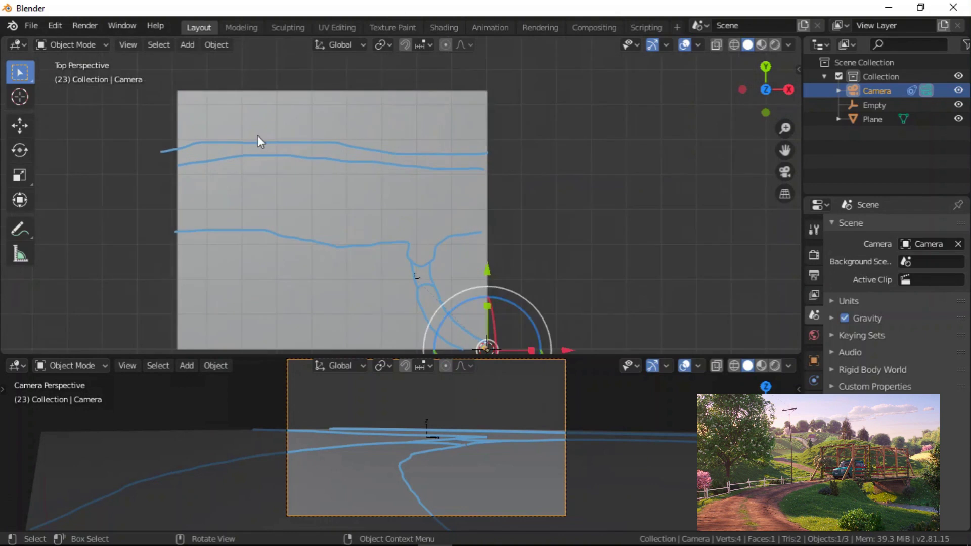
click(786, 172)
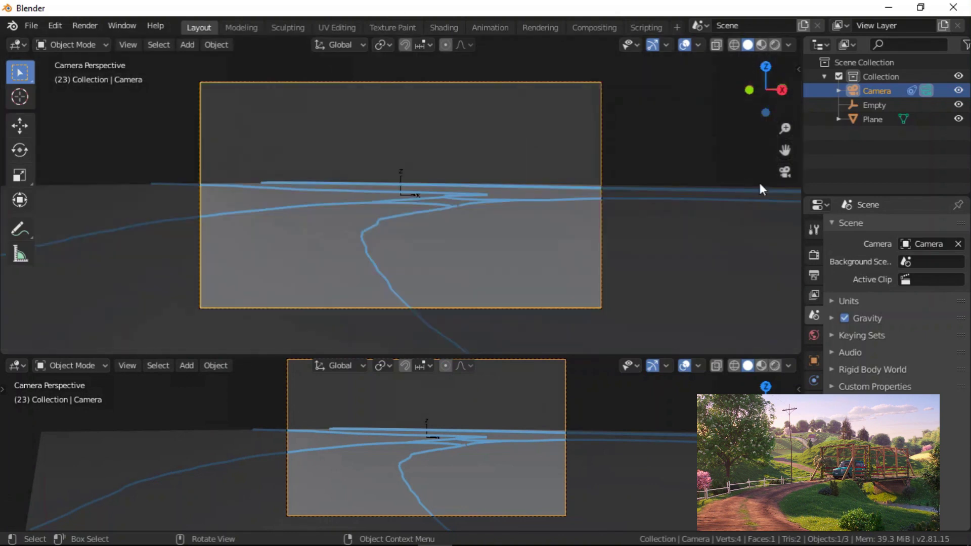
click(787, 175)
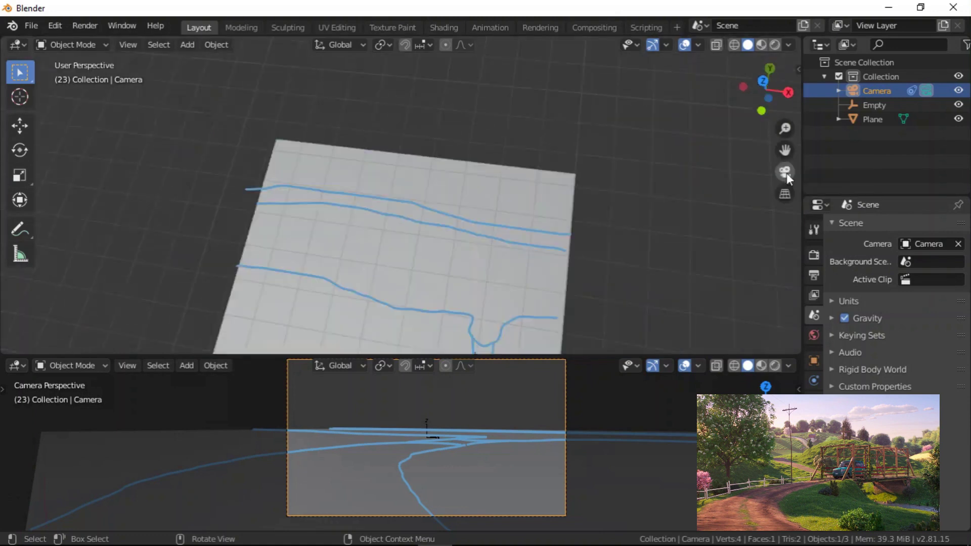
Step: In Edit Mode, move the two vertices of the plane's edge farthest from the camera in X about 70 m outward along X
click(308, 122)
click(74, 45)
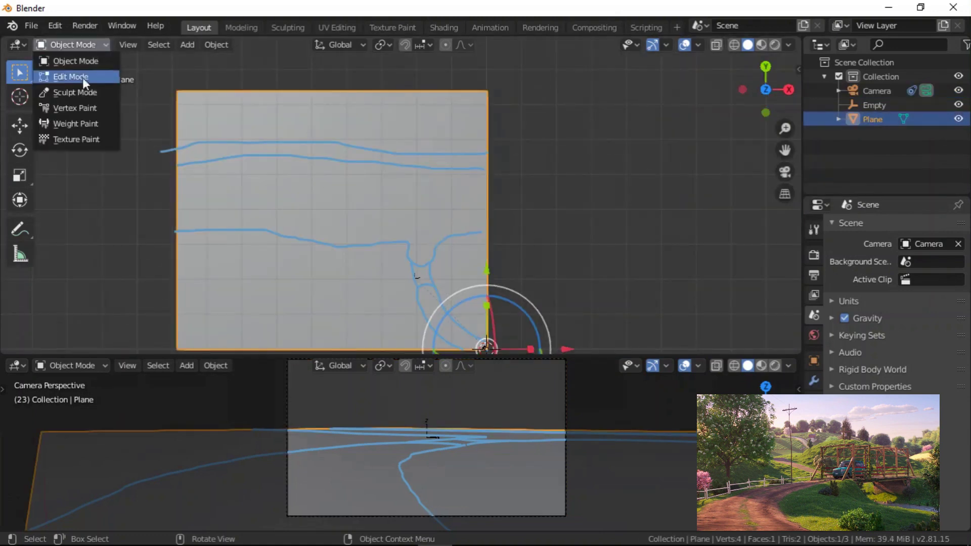
click(71, 76)
click(175, 93)
shift+click(174, 343)
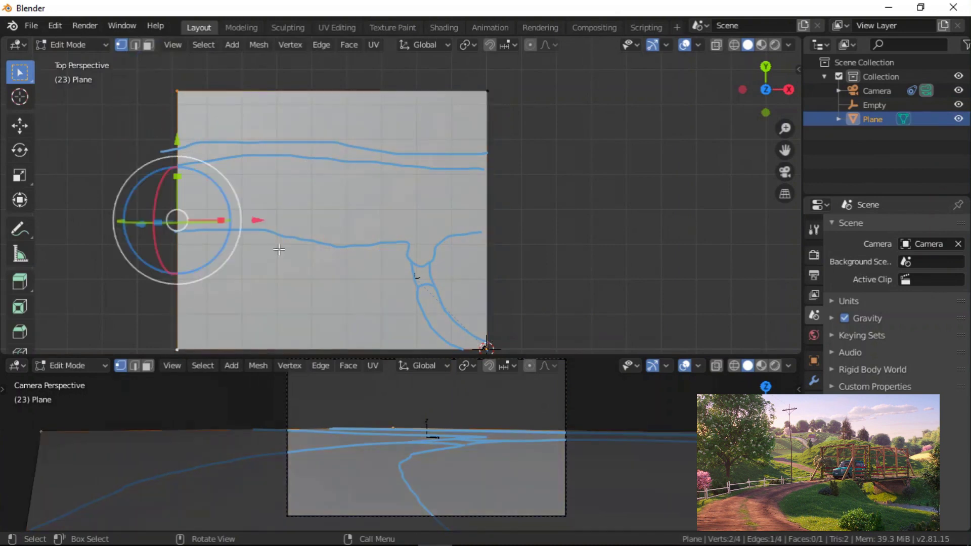
scroll(292, 229, down, 2)
key(g)
key(x)
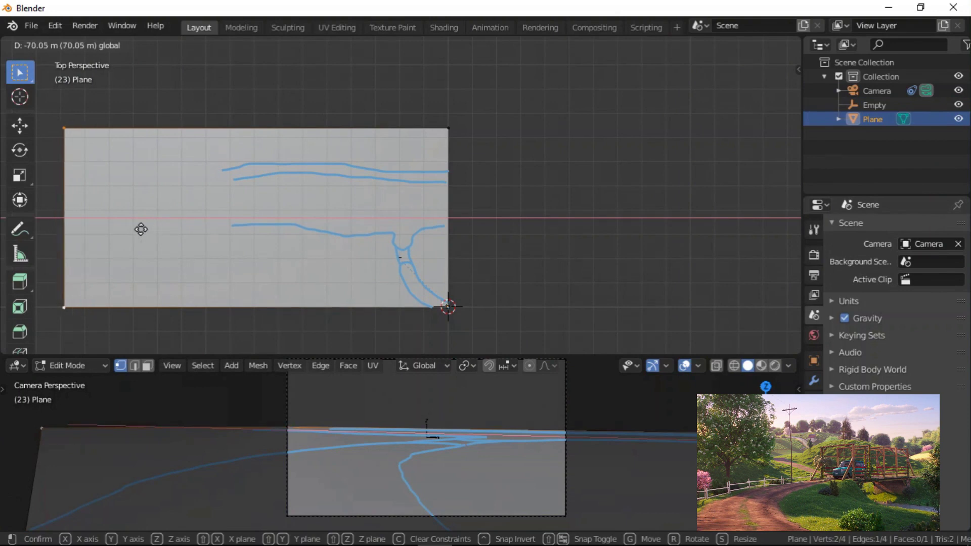
click(140, 229)
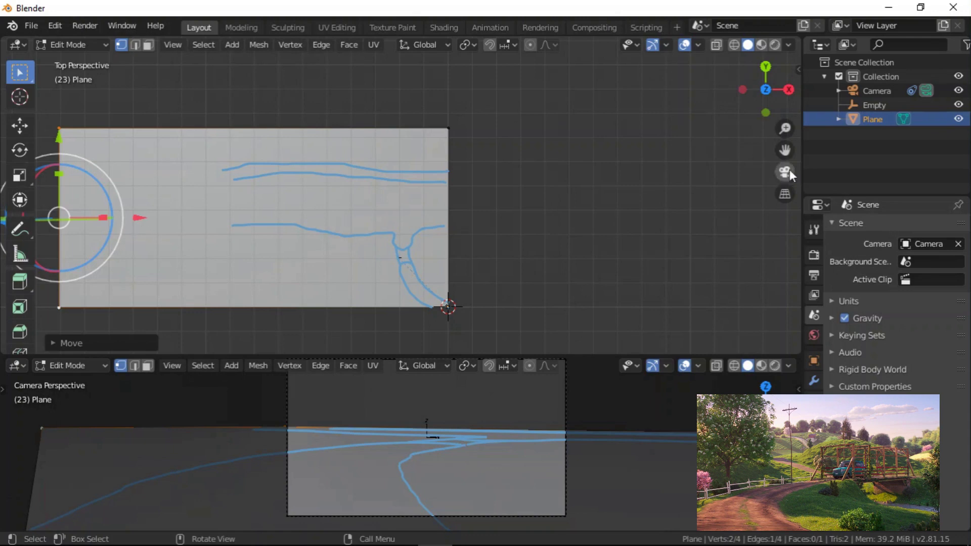
Step: Move the same plane edge a little farther outward and return to Object Mode
key(g)
click(117, 219)
click(88, 45)
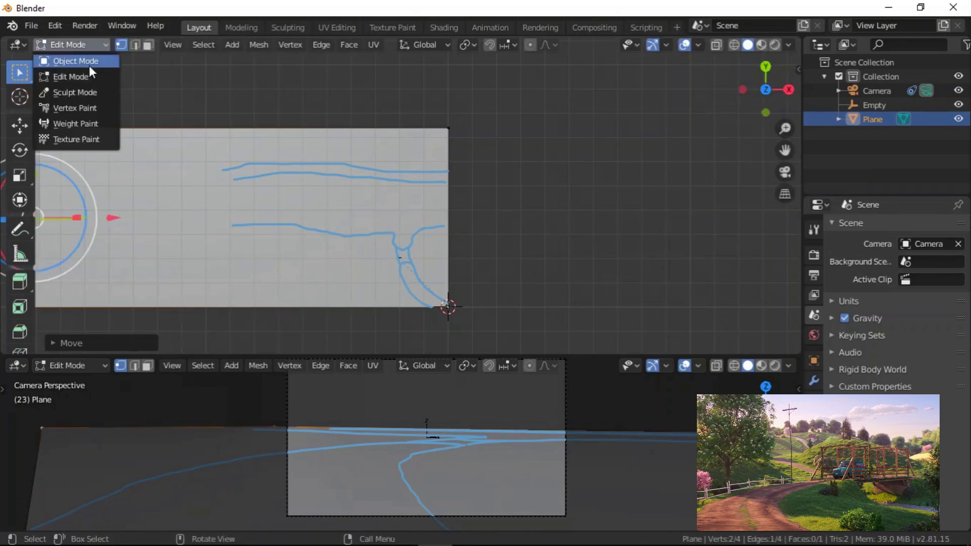
click(88, 63)
Step: Extend the two parallel far lines and the bank line with annotation strokes to the plane's new outer edge
scroll(570, 184, down, 5)
scroll(409, 184, up, 5)
scroll(412, 190, up, 1)
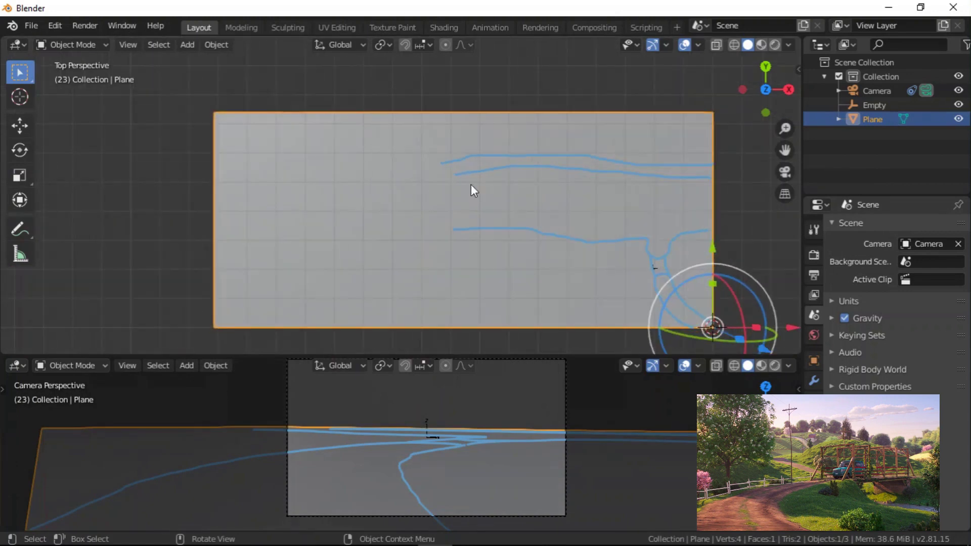
drag(438, 163, 217, 167)
drag(453, 177, 179, 178)
drag(398, 225, 220, 236)
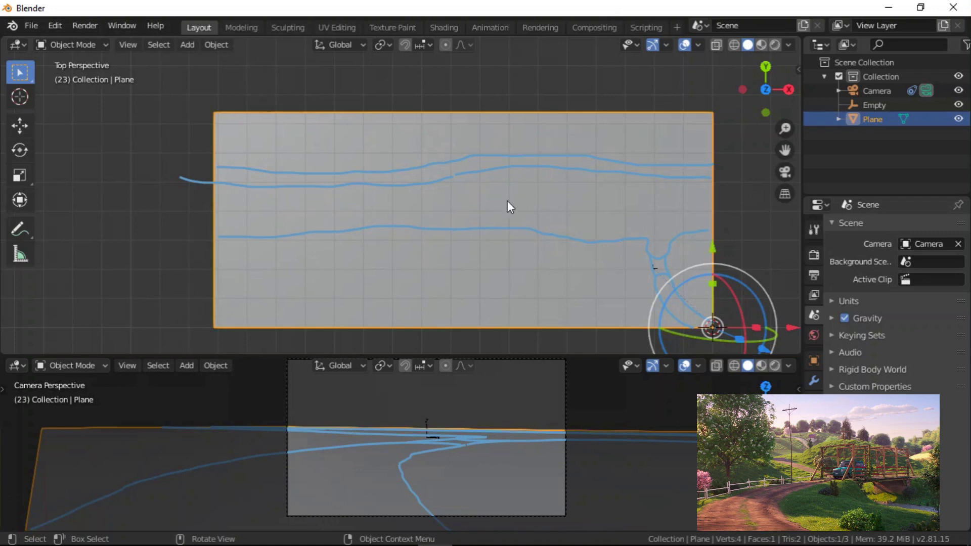
Step: In Edit Mode, move the plane's far edge outward along the Y axis, and return to Object Mode
scroll(694, 298, up, 1)
scroll(694, 298, up, 1)
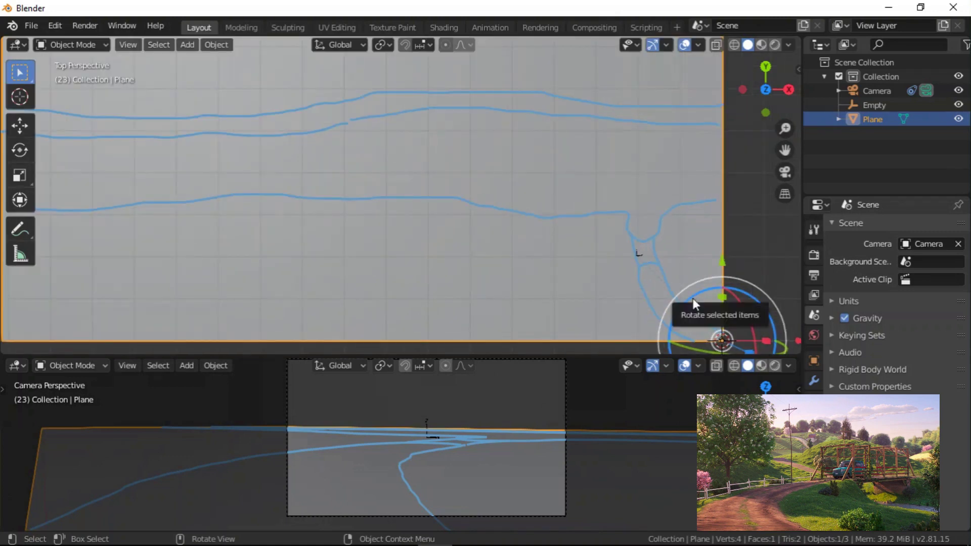
scroll(554, 214, down, 2)
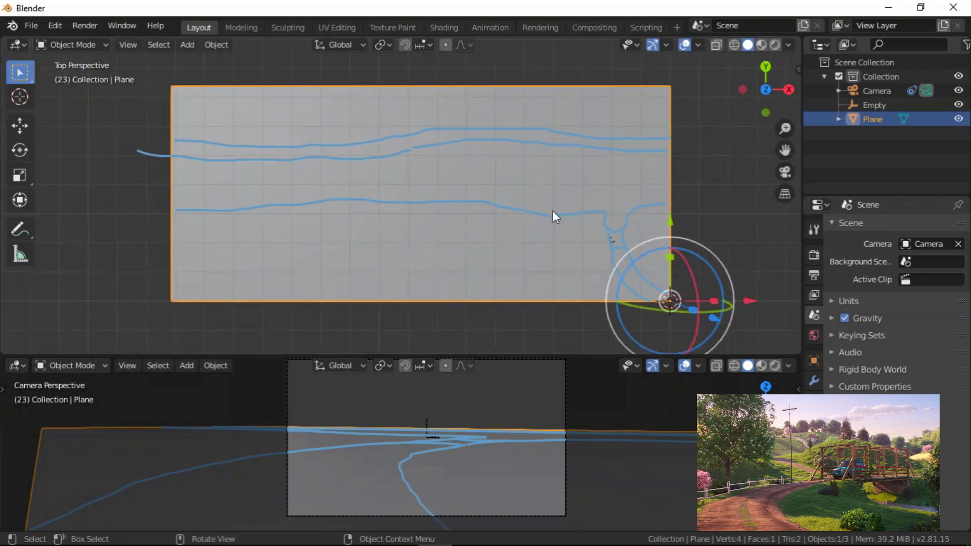
click(70, 45)
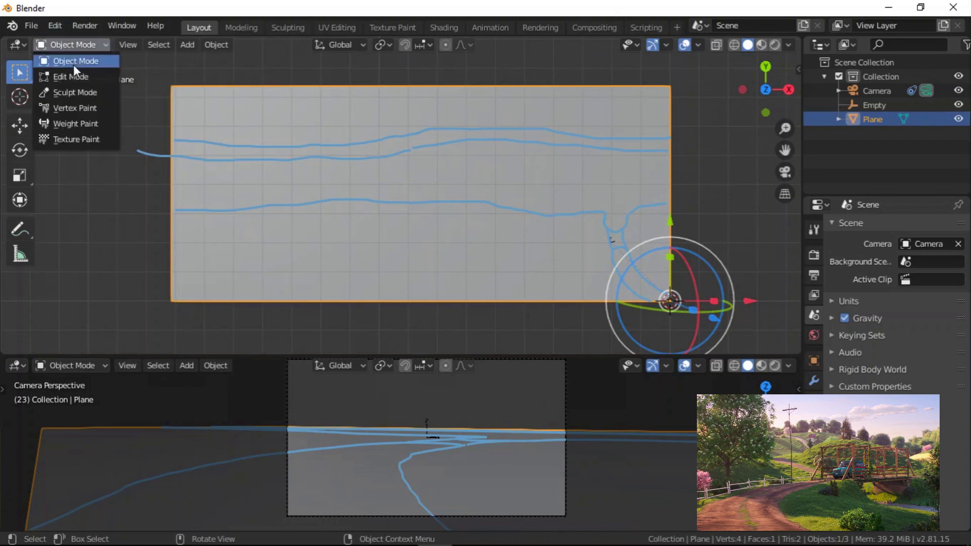
click(74, 78)
click(173, 87)
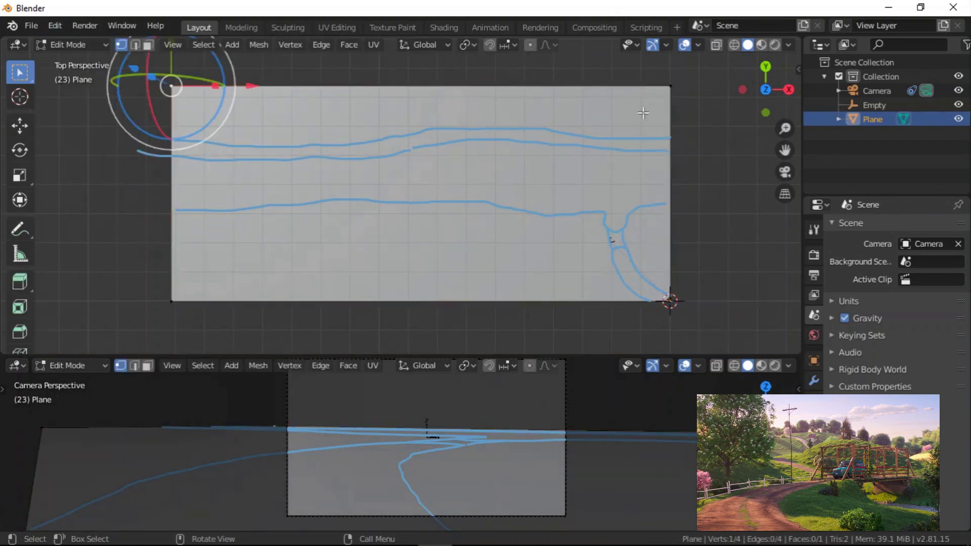
shift+click(683, 89)
scroll(602, 235, down, 3)
mouse_move(496, 71)
mouse_down()
mouse_move(496, 48)
mouse_move(502, 78)
mouse_move(514, 65)
mouse_up()
scroll(500, 65, up, 1)
shift+middle_drag(569, 189, 569, 209)
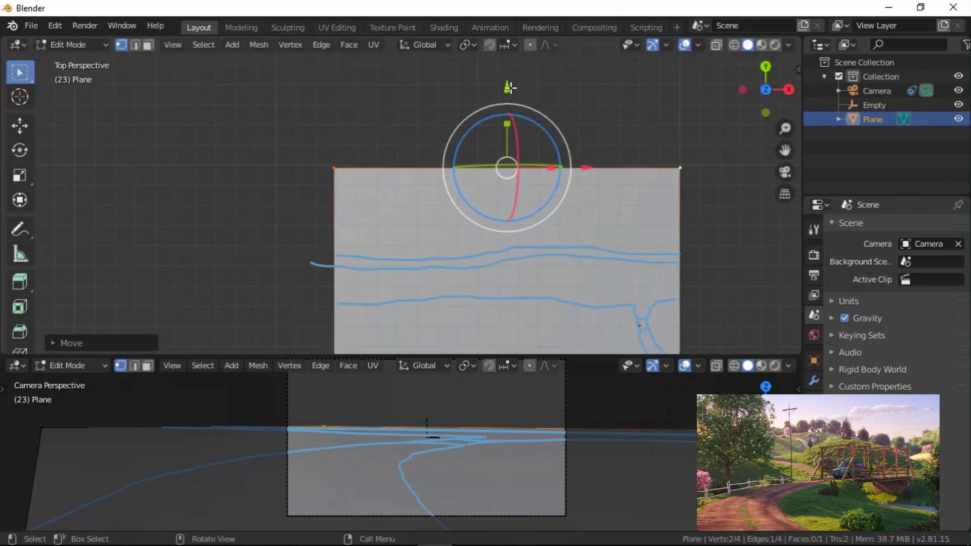
drag(507, 88, 507, 82)
click(92, 48)
click(92, 59)
Step: In Edit Mode, move the plane's near edge outward along the Y axis so the ground extends behind the camera
scroll(414, 158, down, 3)
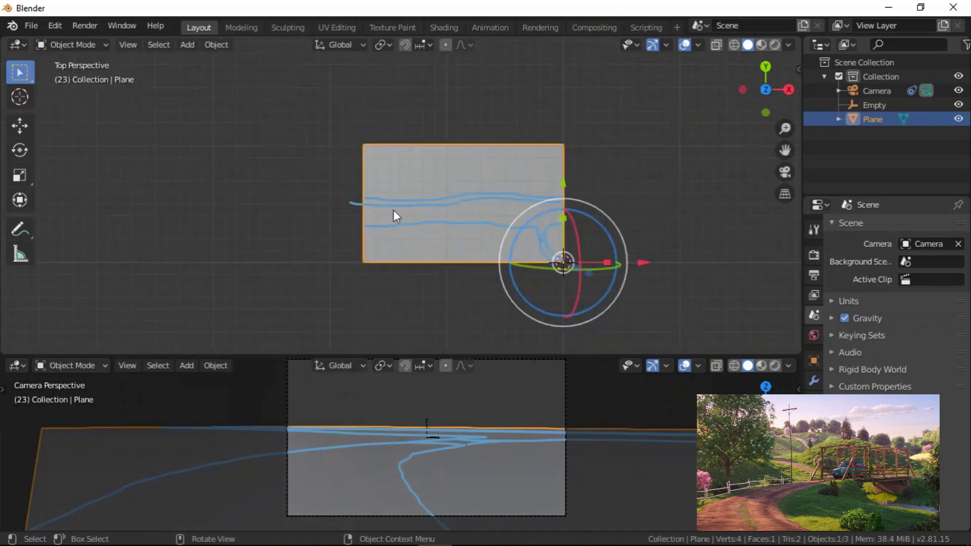
scroll(413, 159, up, 2)
click(61, 44)
click(71, 77)
click(345, 285)
shift+click(623, 293)
drag(495, 208, 496, 233)
Step: In Edit Mode, move the plane's +X edge outward along the X axis, and return to Object Mode
click(638, 113)
shift+click(638, 310)
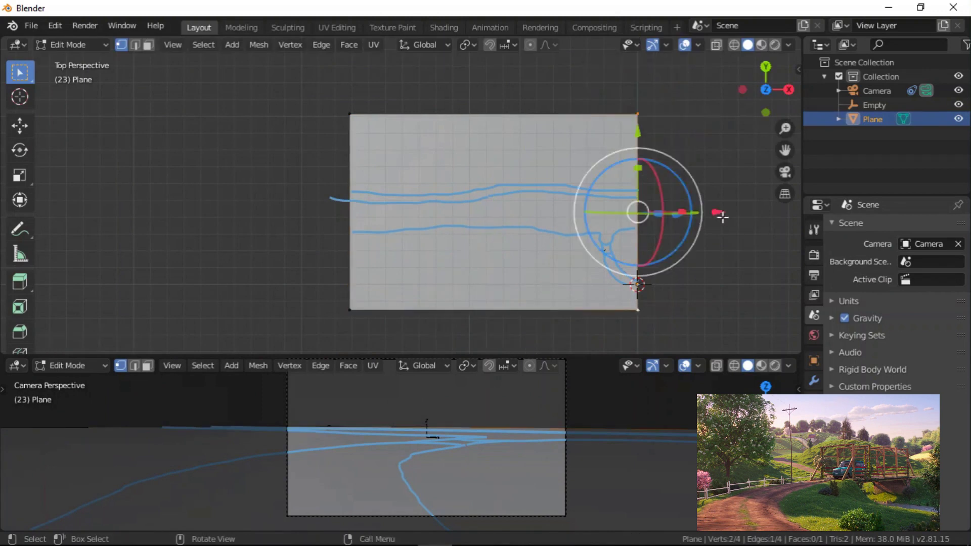
key(g)
key(x)
click(761, 211)
click(70, 44)
scroll(645, 182, up, 8)
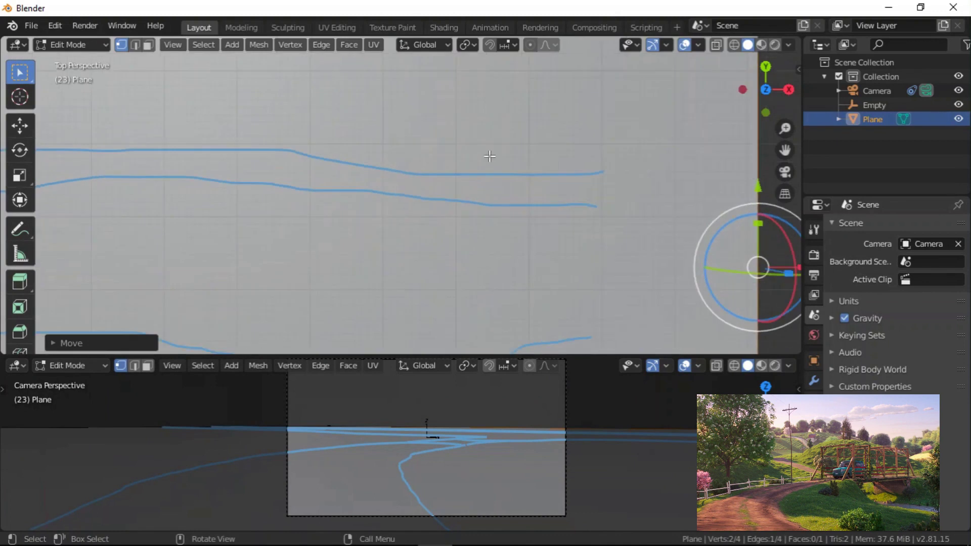
click(83, 45)
click(73, 61)
scroll(396, 186, down, 3)
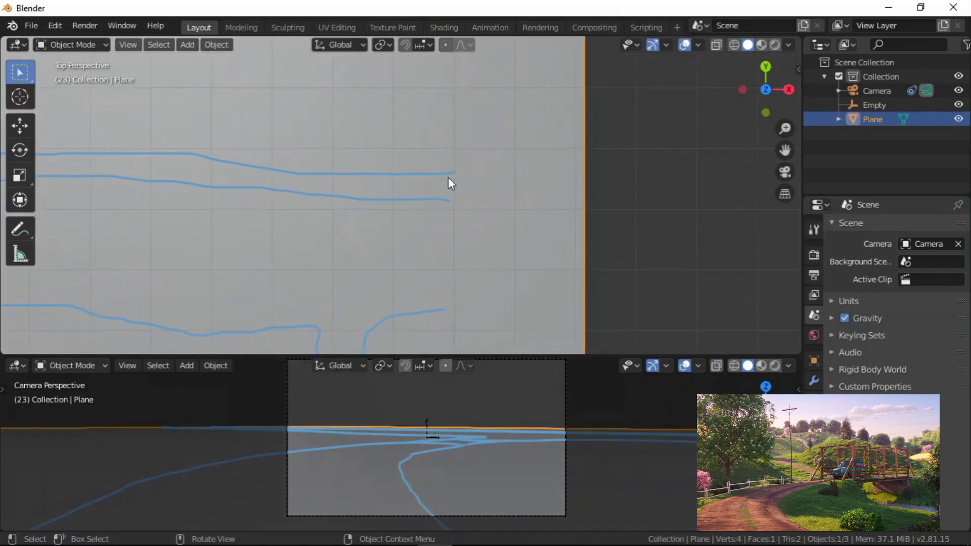
Step: Extend the two parallel far lines and the bank line with annotation strokes to the plane's new +X edge
mouse_move(454, 174)
mouse_down()
mouse_move(486, 158)
mouse_move(581, 170)
mouse_up()
drag(449, 202, 602, 200)
scroll(603, 200, down, 1)
mouse_move(465, 294)
mouse_down()
mouse_move(481, 277)
mouse_move(581, 278)
mouse_up()
scroll(684, 226, down, 3)
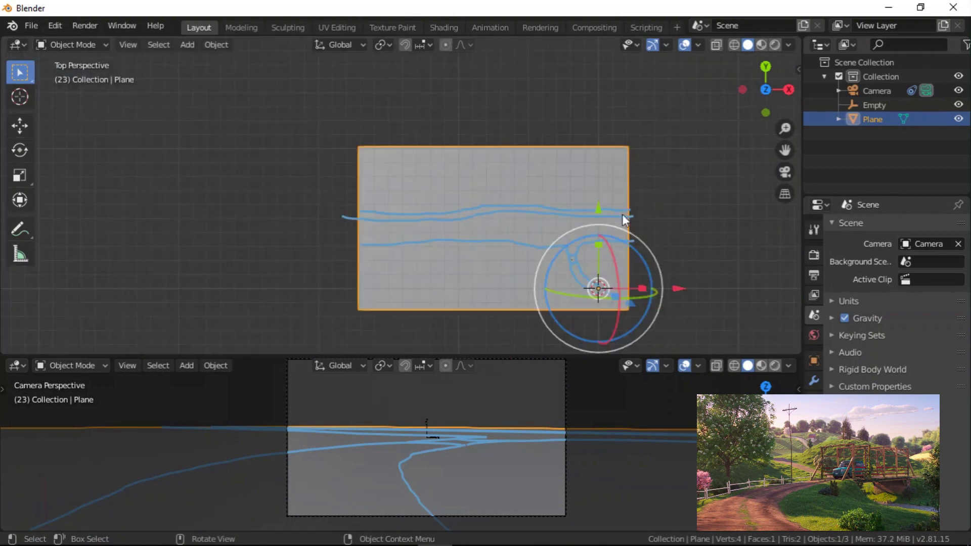
scroll(588, 229, up, 2)
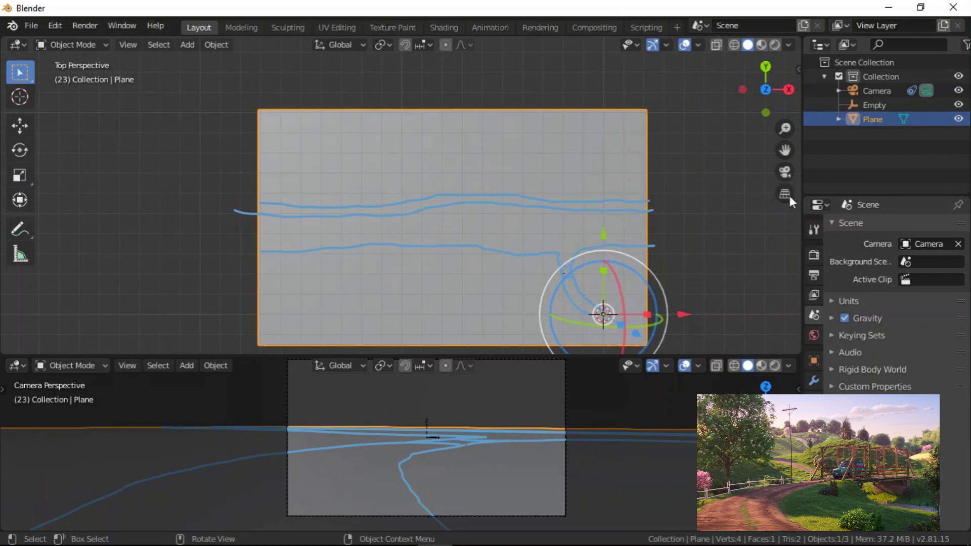
Step: Add a second annotation layer and recolour the original Note layer to a deeper blue with hue 0.607 and saturation 0.683
click(798, 69)
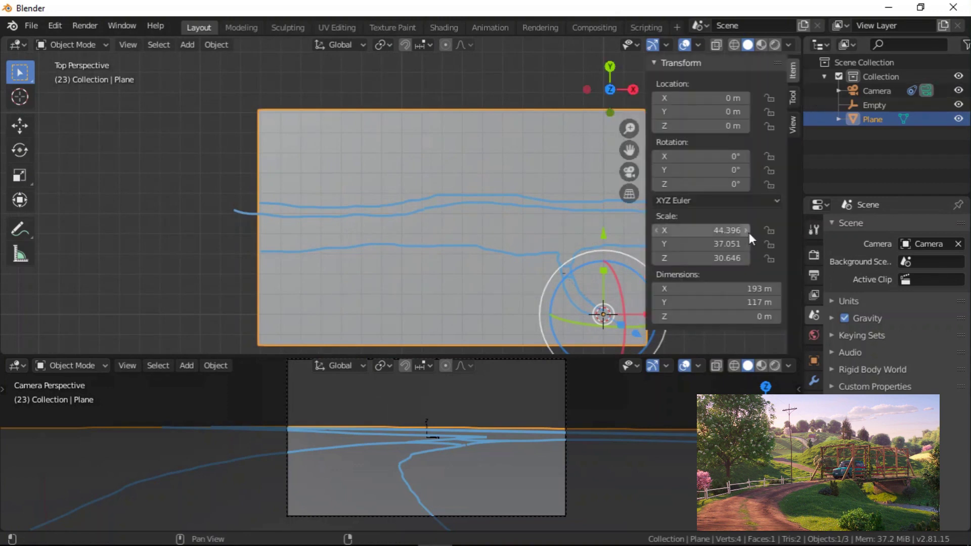
click(793, 124)
scroll(718, 303, down, 5)
click(718, 345)
scroll(727, 339, down, 1)
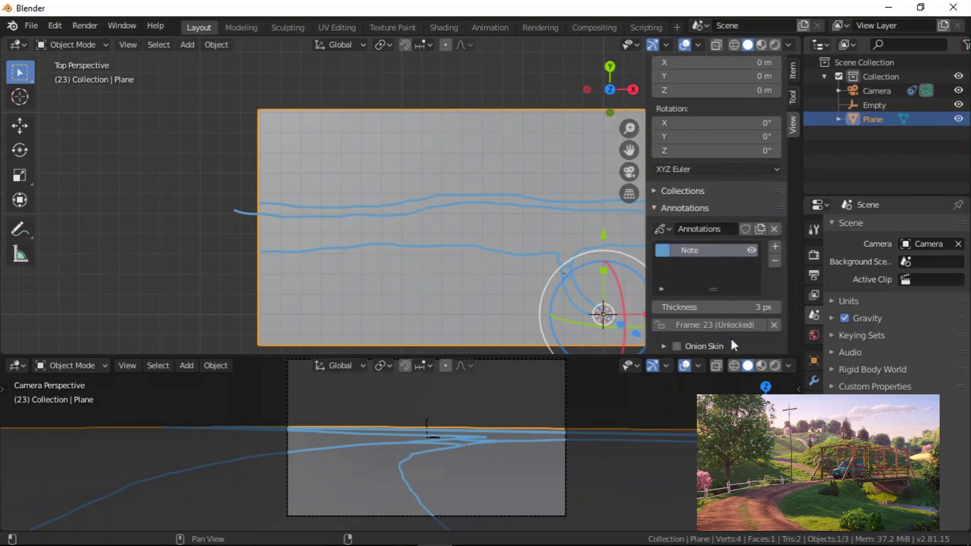
click(775, 244)
click(660, 264)
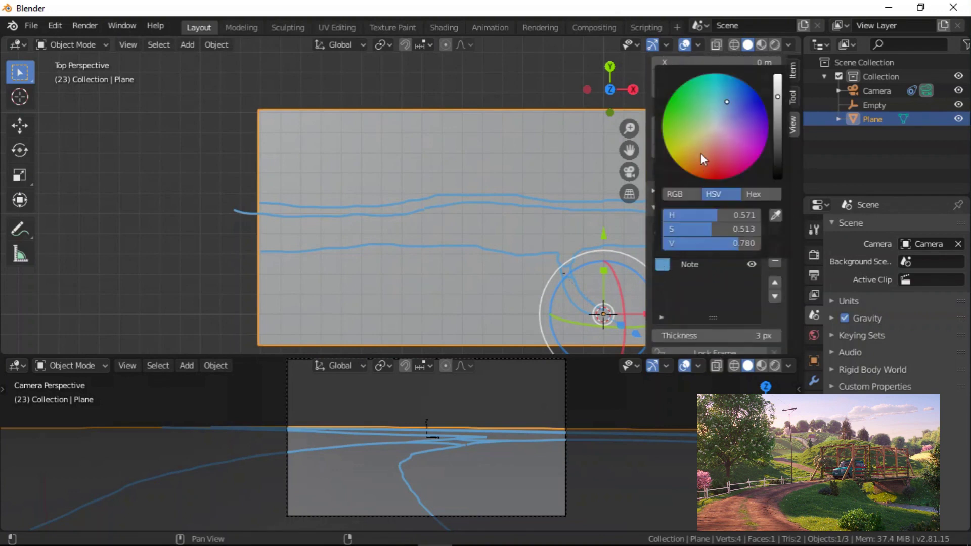
mouse_move(726, 105)
mouse_down()
mouse_move(701, 104)
mouse_move(716, 165)
mouse_move(729, 95)
mouse_move(738, 98)
mouse_up()
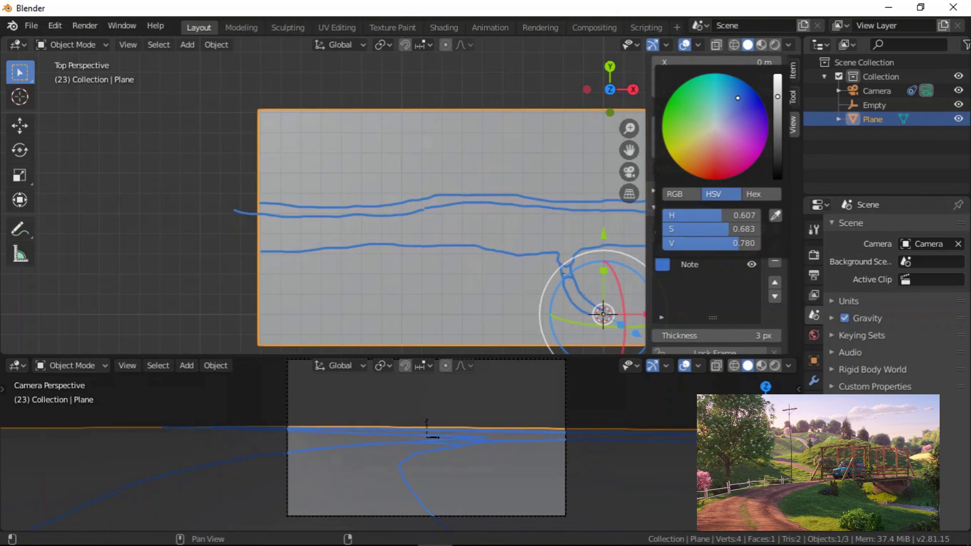
click(775, 246)
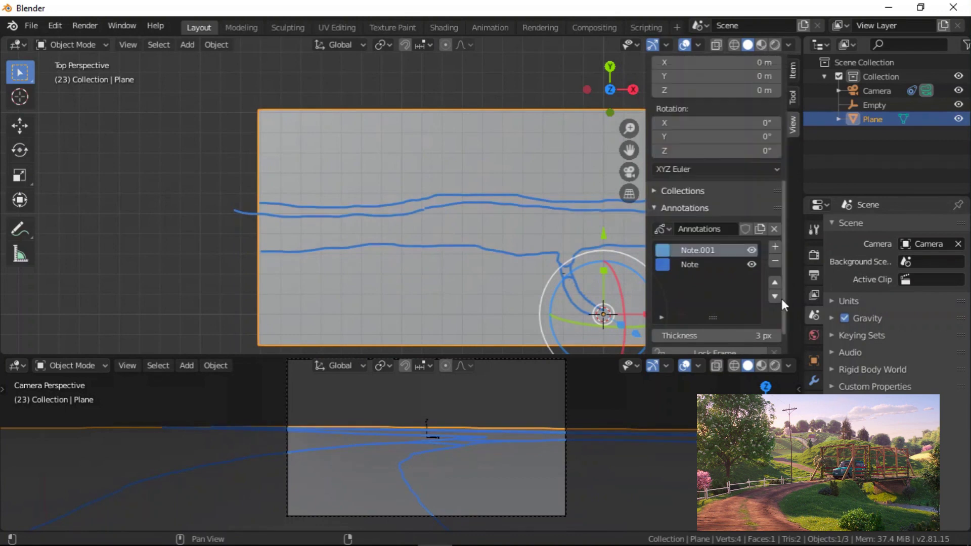
Step: Set the Note.001 annotation layer's colour to green with hue 0.315, saturation 1.000 and value 0.780
click(685, 264)
click(688, 251)
click(698, 264)
click(662, 264)
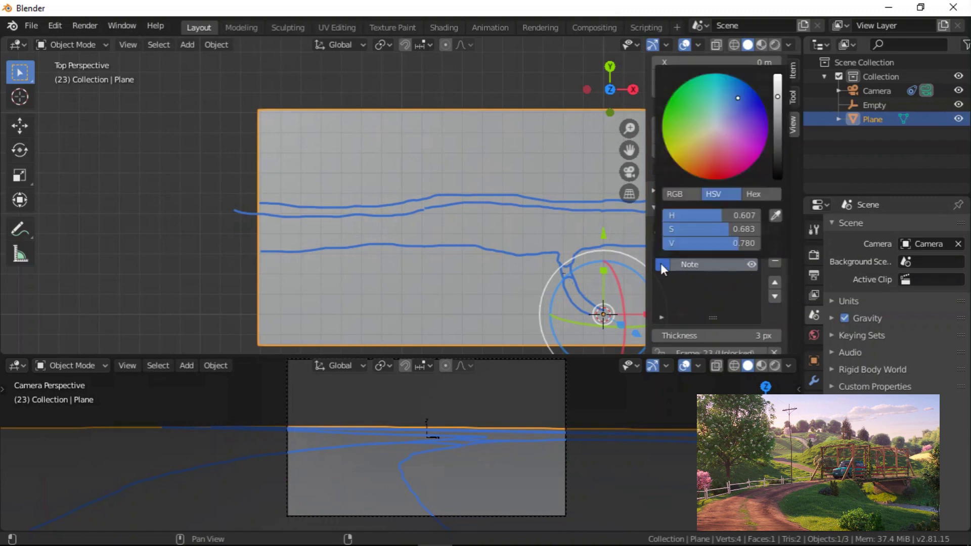
click(676, 249)
click(663, 250)
click(710, 132)
mouse_move(710, 132)
mouse_down()
mouse_move(716, 146)
mouse_move(681, 133)
mouse_move(675, 104)
mouse_up()
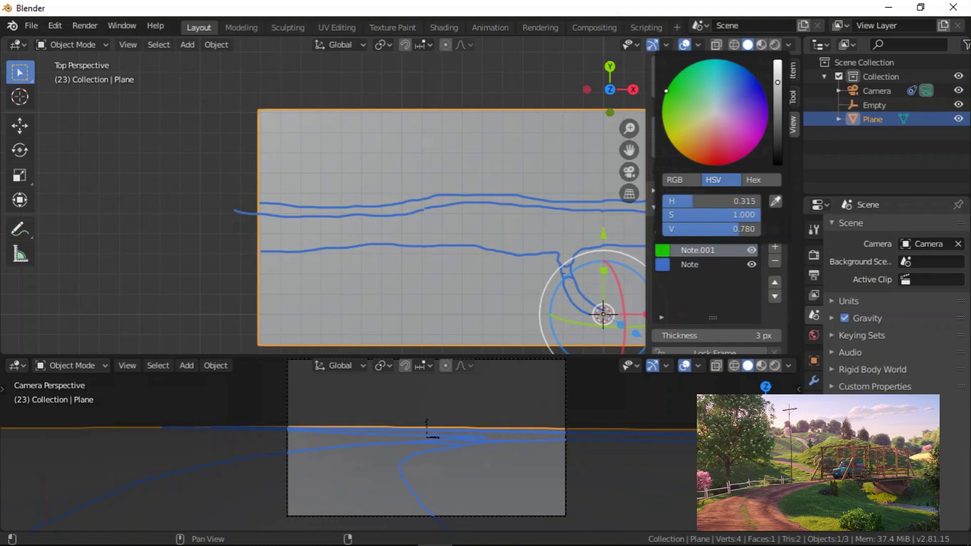
scroll(445, 220, up, 1)
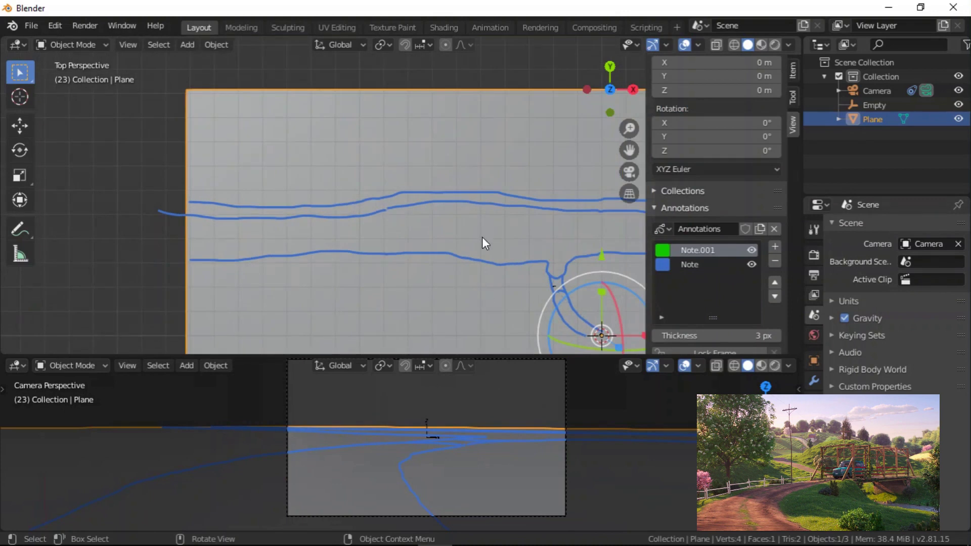
scroll(327, 211, down, 4)
scroll(390, 217, up, 4)
key(d)
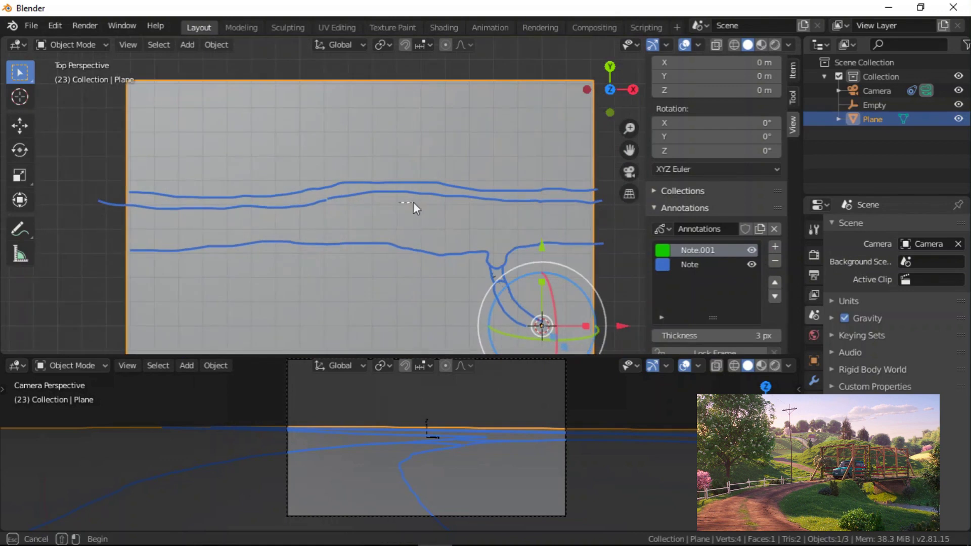
mouse_move(414, 205)
mouse_down()
mouse_move(582, 208)
mouse_move(572, 230)
mouse_move(405, 234)
mouse_move(371, 206)
mouse_move(410, 213)
mouse_up()
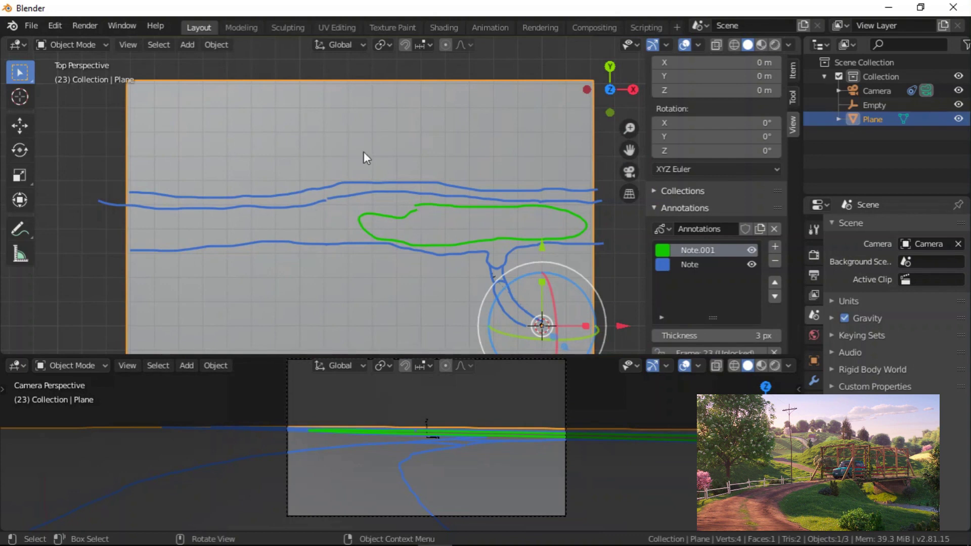
mouse_move(379, 88)
mouse_down()
mouse_move(417, 99)
mouse_move(427, 143)
mouse_move(322, 168)
mouse_move(178, 166)
mouse_move(175, 91)
mouse_move(374, 89)
mouse_up()
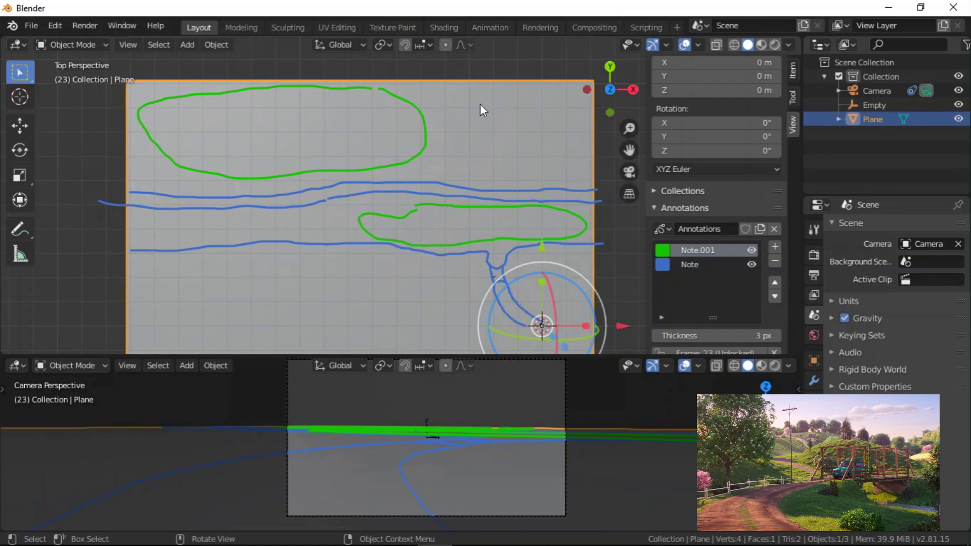
mouse_move(529, 88)
mouse_down()
mouse_move(579, 96)
mouse_move(566, 163)
mouse_move(498, 97)
mouse_up()
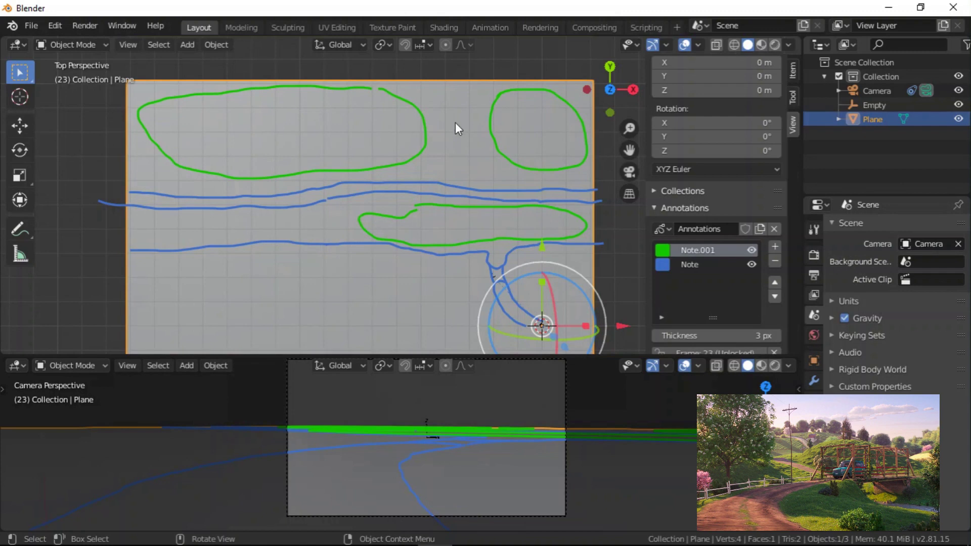
key(ctrl+z)
key(ctrl+z)
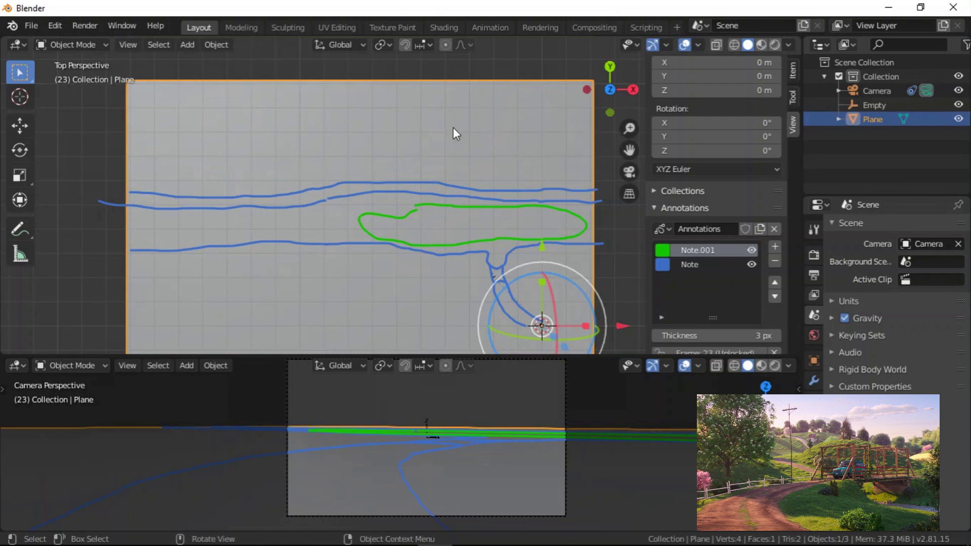
mouse_move(463, 164)
mouse_down()
mouse_move(531, 113)
mouse_move(480, 170)
mouse_up()
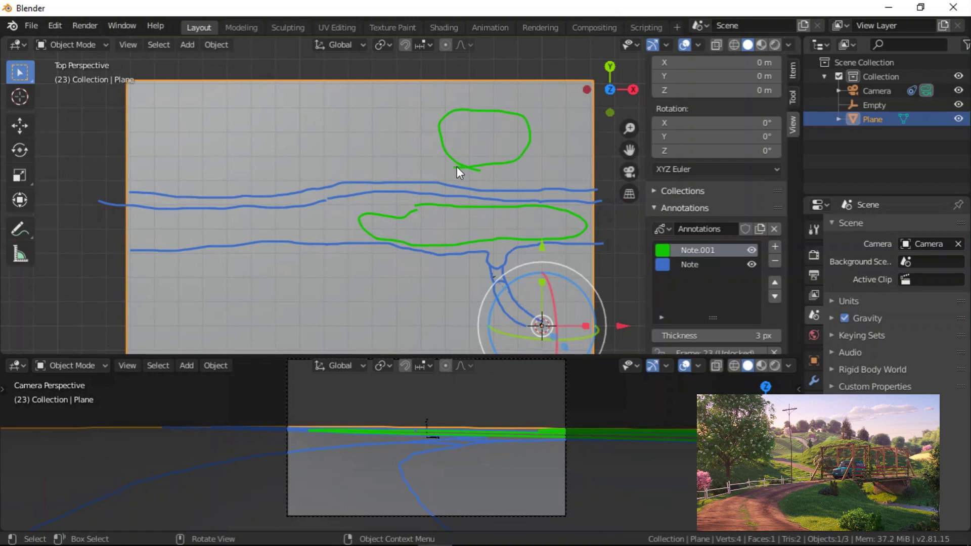
key(ctrl+z)
key(ctrl+z)
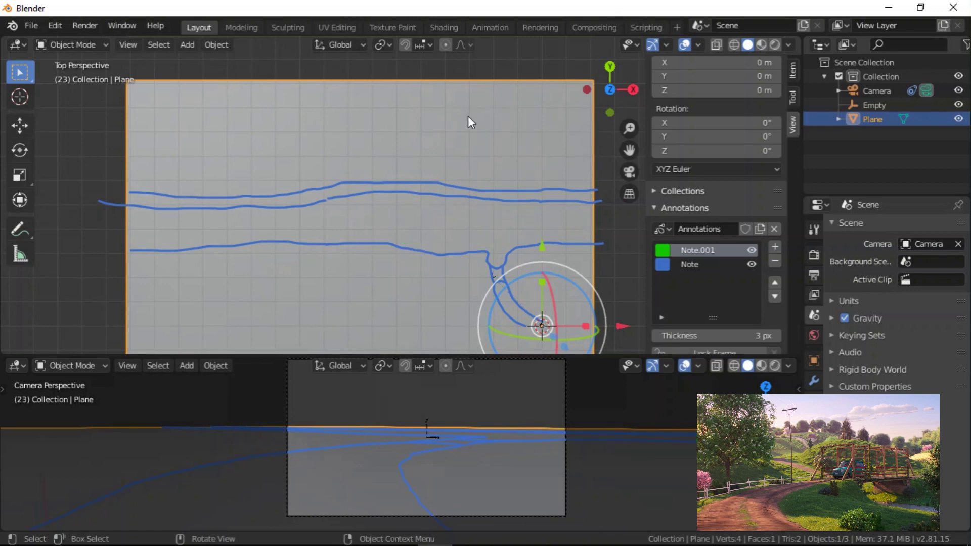
mouse_move(453, 106)
mouse_down()
mouse_move(494, 151)
mouse_move(410, 130)
mouse_move(462, 108)
mouse_up()
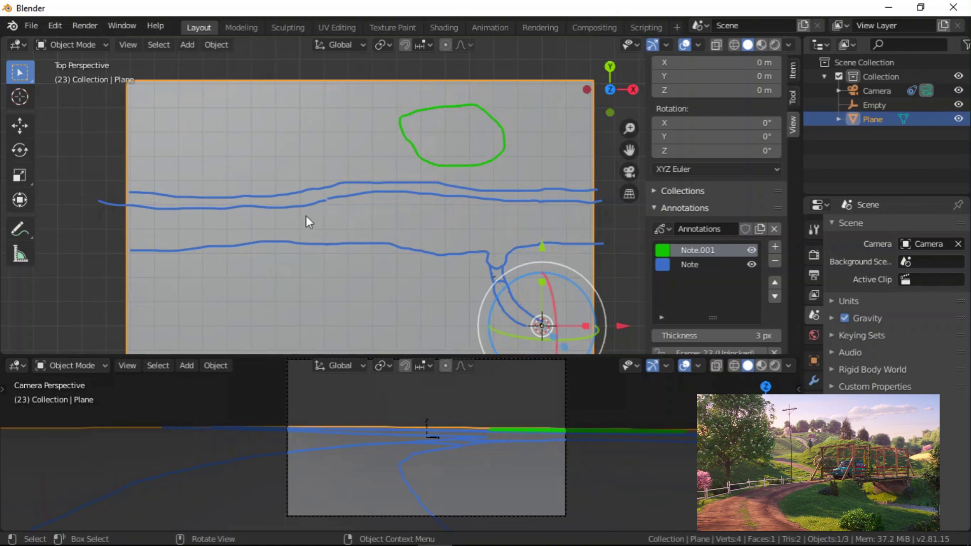
mouse_move(295, 213)
mouse_down()
mouse_move(334, 199)
mouse_move(439, 206)
mouse_move(458, 233)
mouse_move(427, 242)
mouse_up()
key(ctrl+z)
key(ctrl+z)
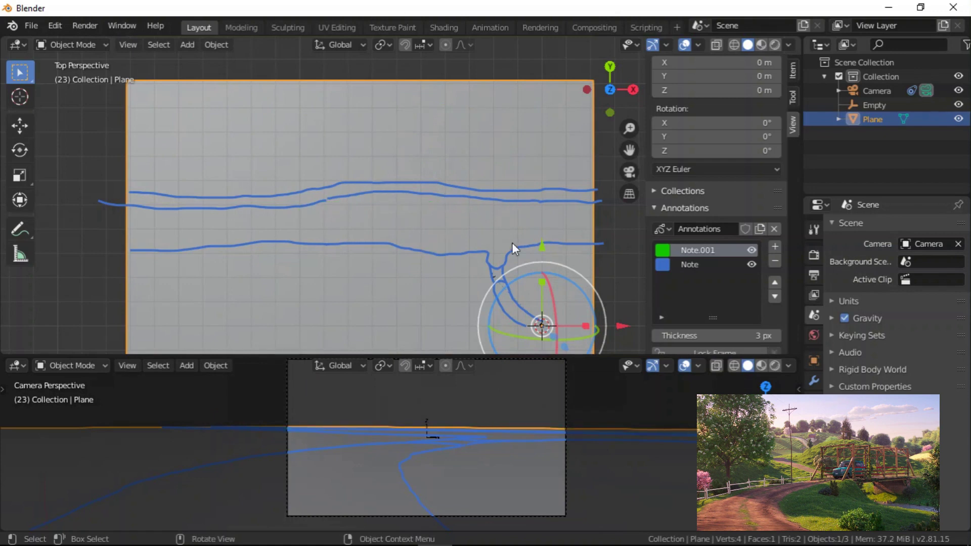
Step: Select the Empty and hide the gizmos in the top view
click(875, 104)
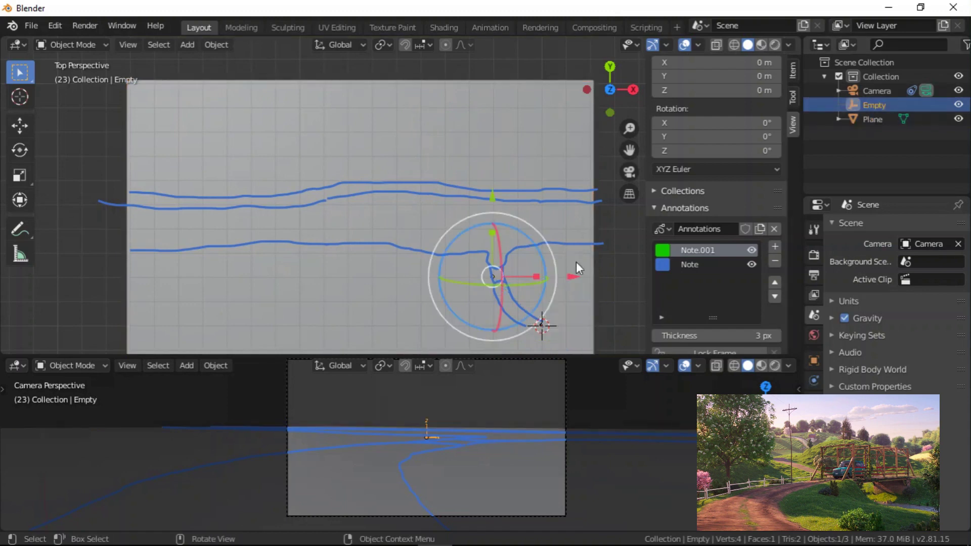
drag(574, 277, 570, 277)
scroll(492, 237, up, 1)
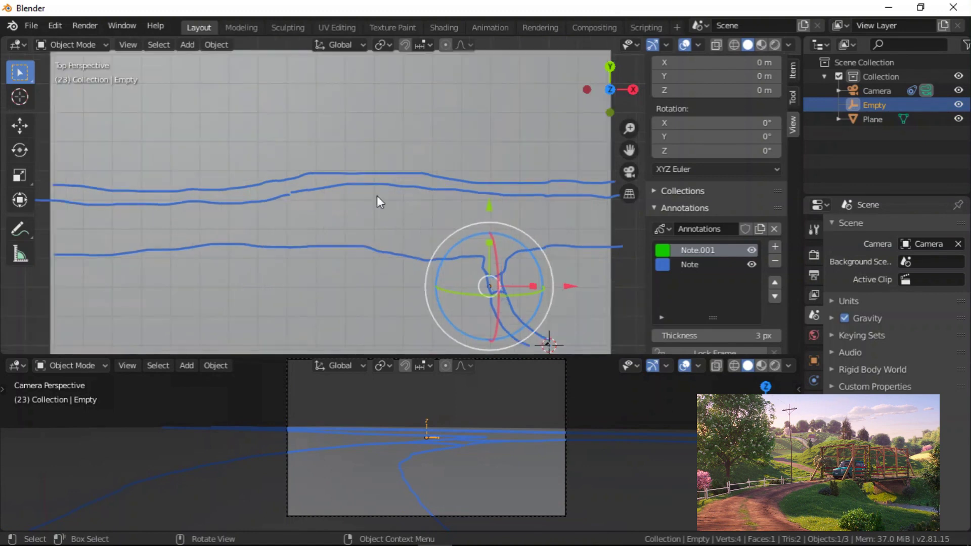
scroll(301, 175, down, 1)
scroll(460, 217, up, 1)
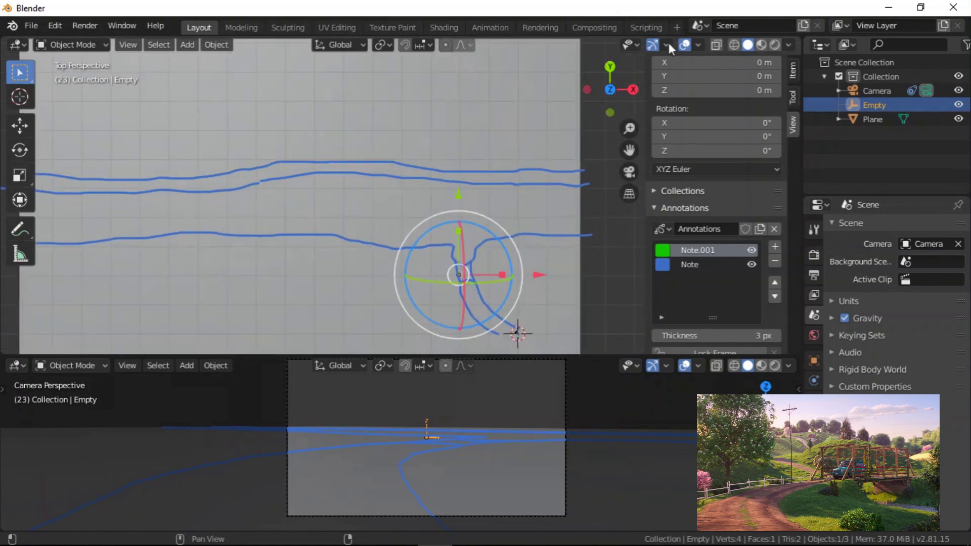
click(653, 45)
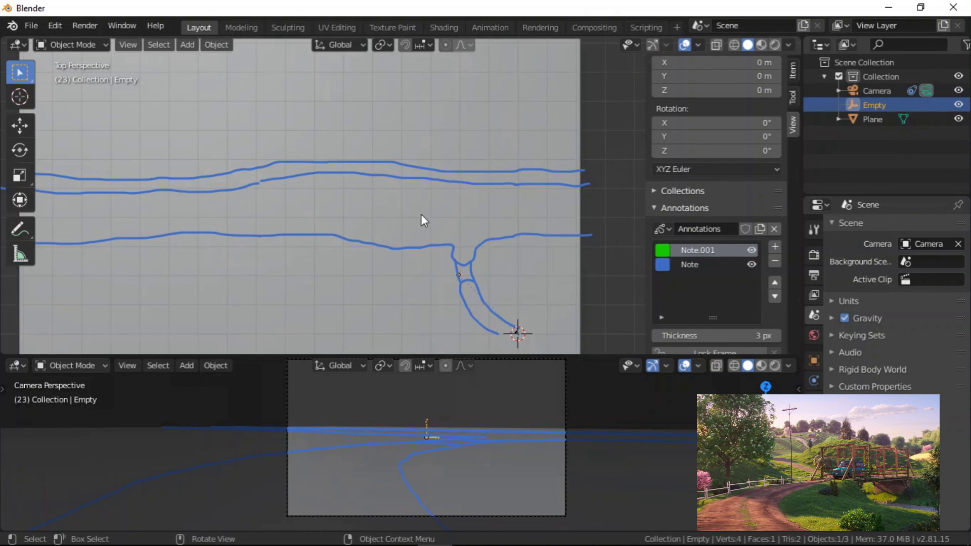
Step: Outline the hills in green: a widened oval between bank and far lines, and a small and a large oval beyond the far lines
mouse_move(339, 188)
mouse_down()
mouse_move(381, 173)
mouse_move(466, 193)
mouse_move(394, 225)
mouse_move(335, 184)
mouse_up()
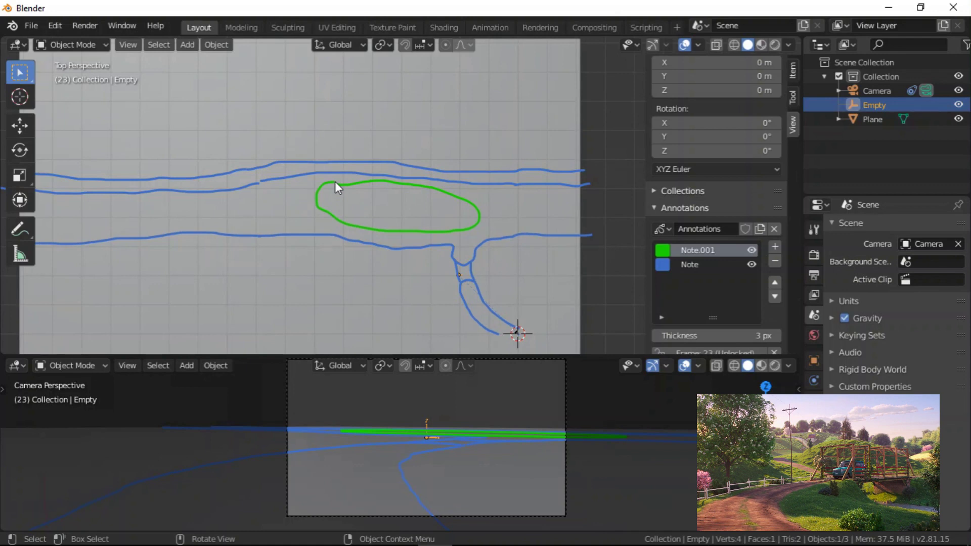
mouse_move(320, 186)
mouse_down()
mouse_move(302, 203)
mouse_move(377, 228)
mouse_up()
scroll(442, 94, down, 1)
mouse_move(446, 107)
mouse_down()
mouse_move(531, 113)
mouse_move(518, 153)
mouse_move(434, 119)
mouse_move(443, 105)
mouse_move(521, 126)
mouse_move(425, 148)
mouse_move(405, 123)
mouse_up()
key(ctrl+z)
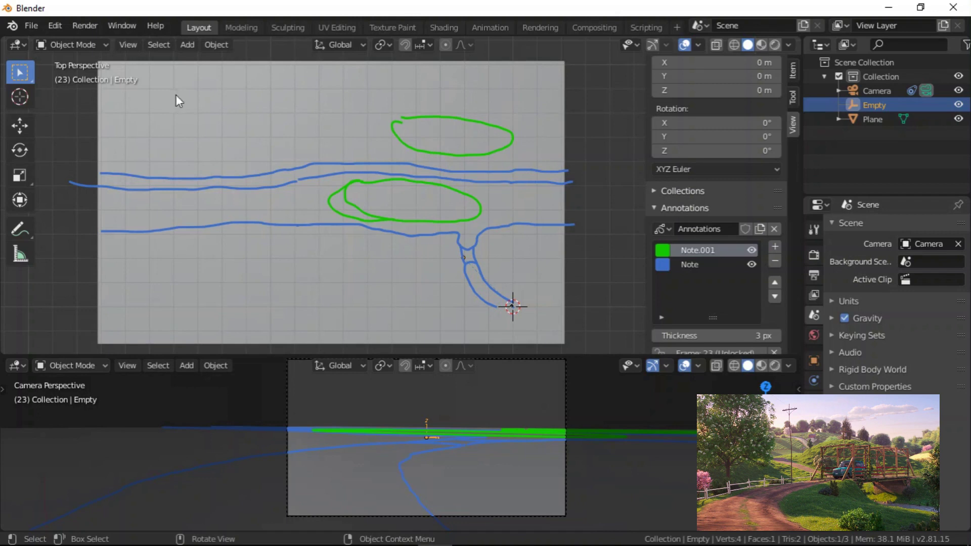
mouse_move(158, 88)
mouse_down()
mouse_move(301, 81)
mouse_move(364, 101)
mouse_move(299, 152)
mouse_move(177, 165)
mouse_move(156, 89)
mouse_up()
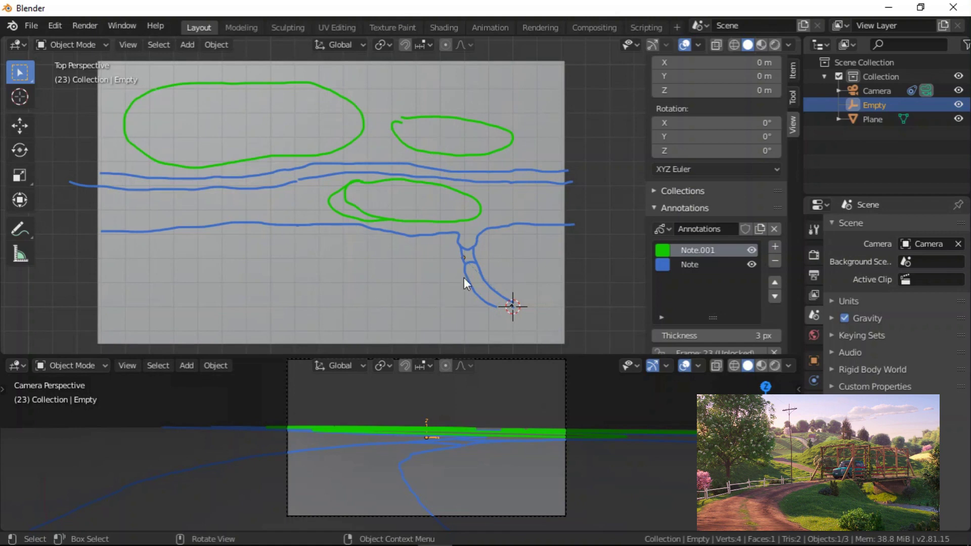
Step: On the Note layer, extend both road edges past the 3D cursor and draw two stream lines from the bridge to the plane's +X edge
scroll(509, 306, up, 3)
click(688, 265)
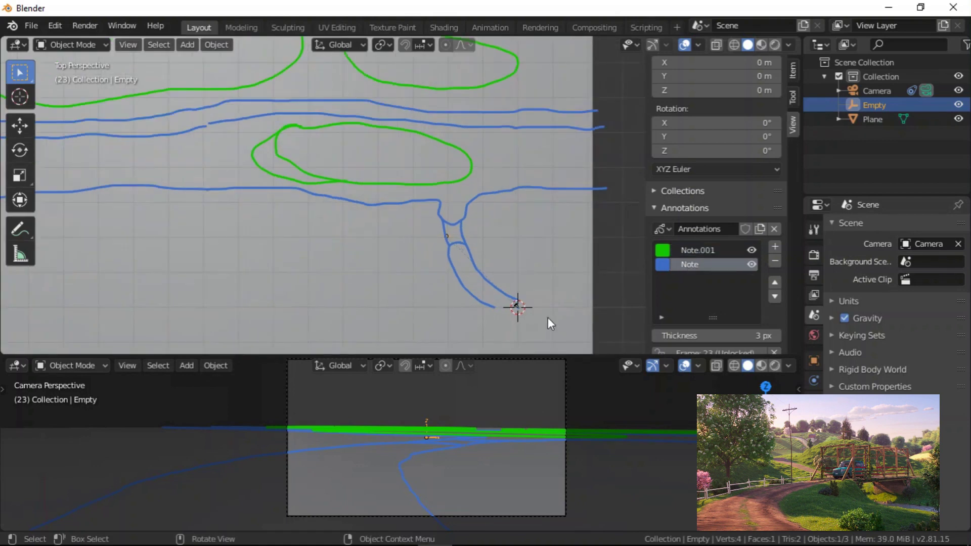
drag(489, 306, 564, 352)
drag(517, 299, 574, 333)
drag(463, 220, 601, 217)
drag(450, 247, 593, 247)
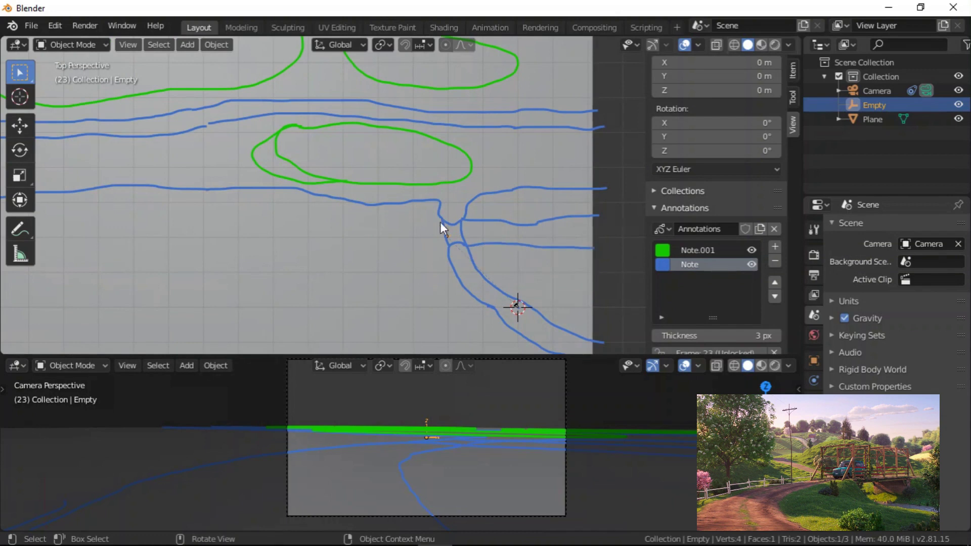
Step: Draw two roughly parallel curved stream lines from the bridge's other side toward the plane's near edge, undoing the first overly wide curve
mouse_move(435, 221)
mouse_down()
mouse_move(369, 229)
mouse_move(280, 327)
mouse_up()
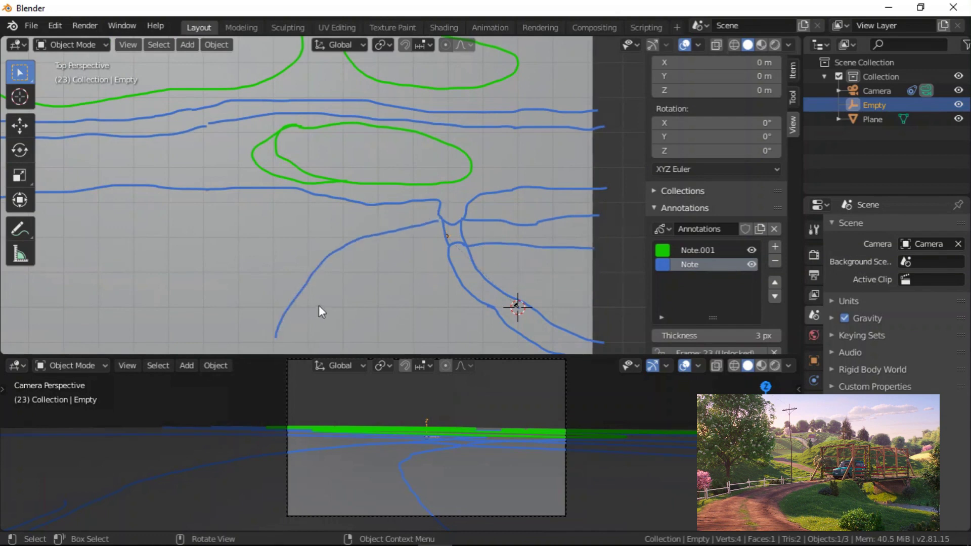
key(ctrl+z)
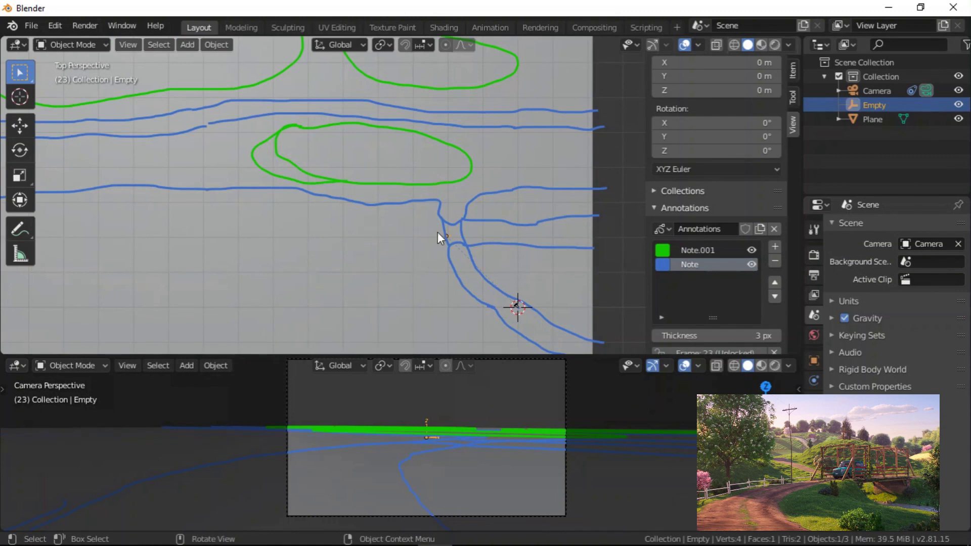
mouse_move(439, 221)
mouse_down()
mouse_move(393, 265)
mouse_move(372, 318)
mouse_up()
drag(448, 242, 398, 311)
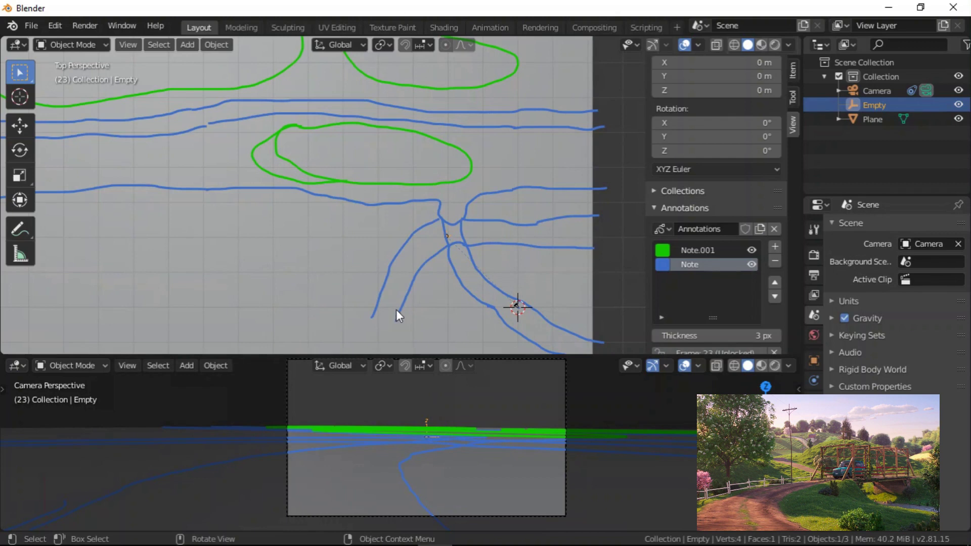
scroll(404, 293, down, 2)
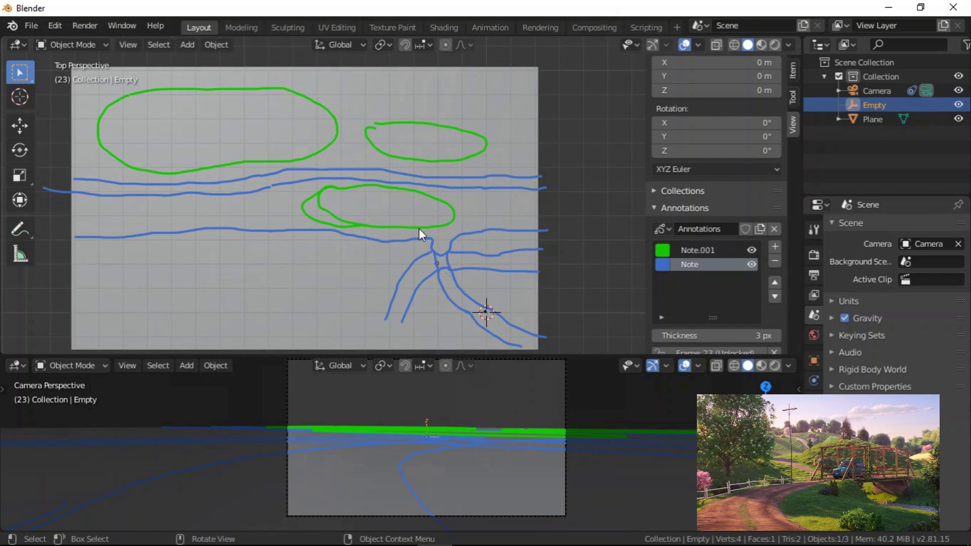
Step: Select the ground plane and enter Edit Mode
scroll(438, 217, down, 2)
scroll(441, 211, up, 2)
scroll(441, 212, up, 1)
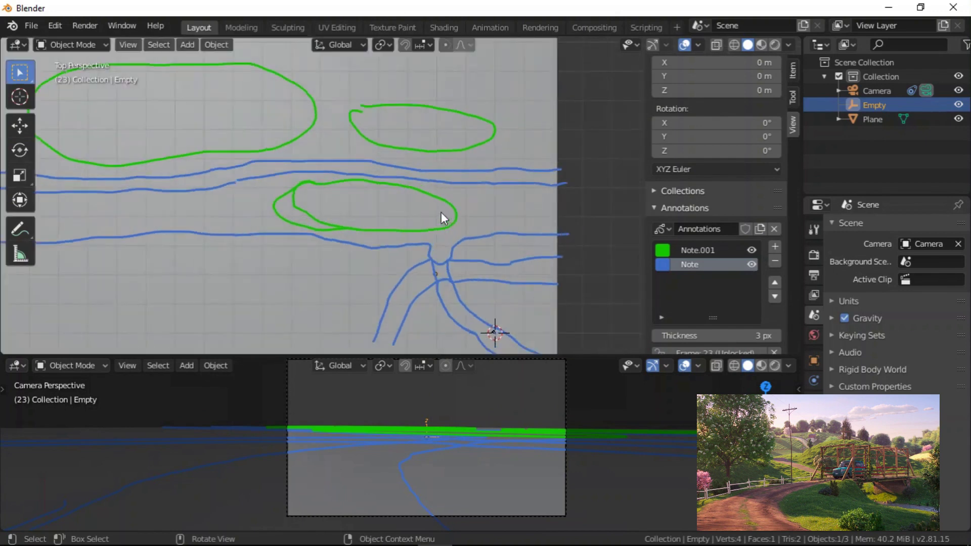
scroll(441, 212, down, 3)
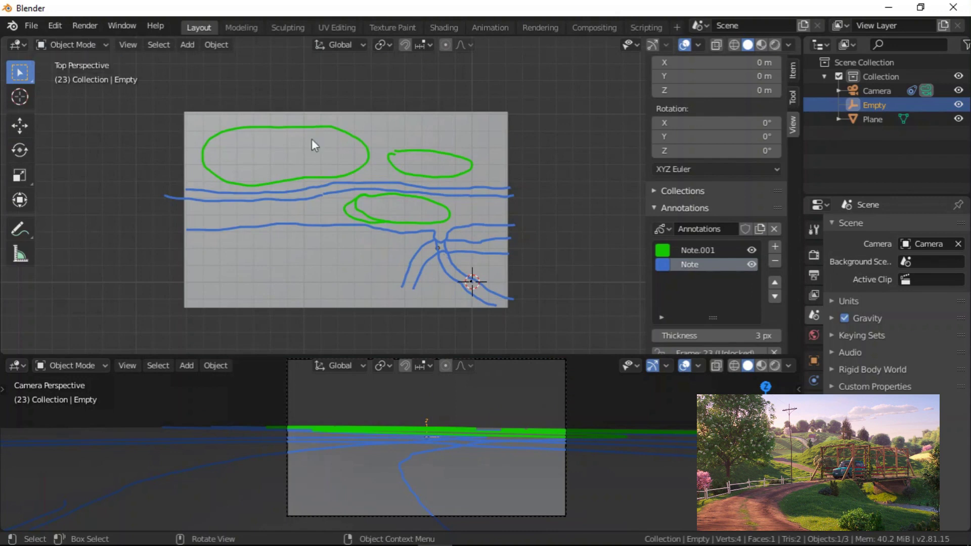
click(221, 144)
click(76, 44)
click(71, 77)
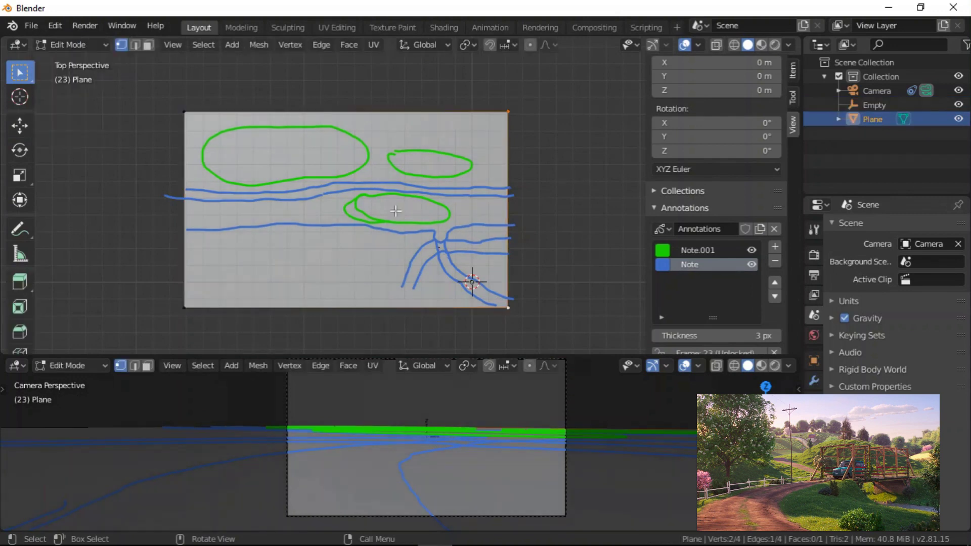
Step: Select the plane's entire mesh and subdivide it with 100 cuts
click(203, 44)
click(210, 74)
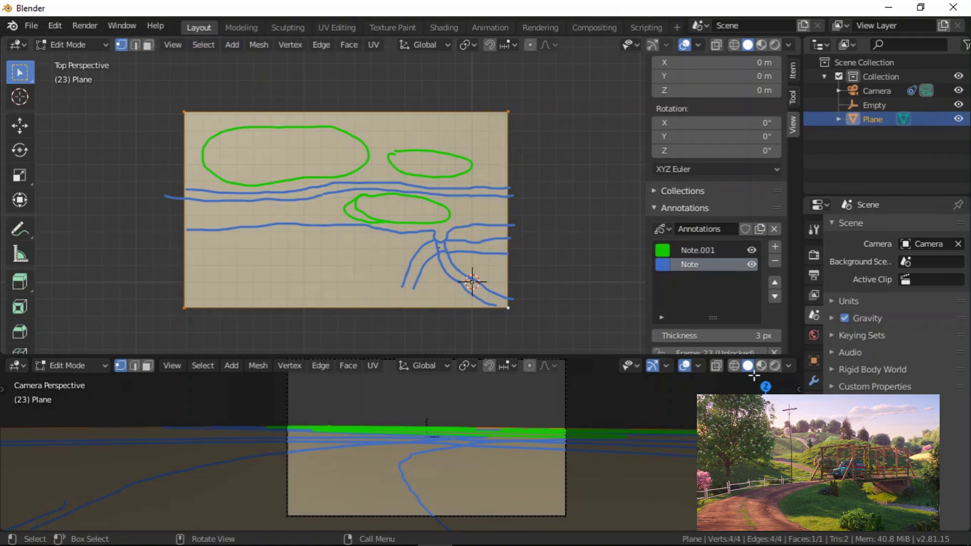
right_click(237, 110)
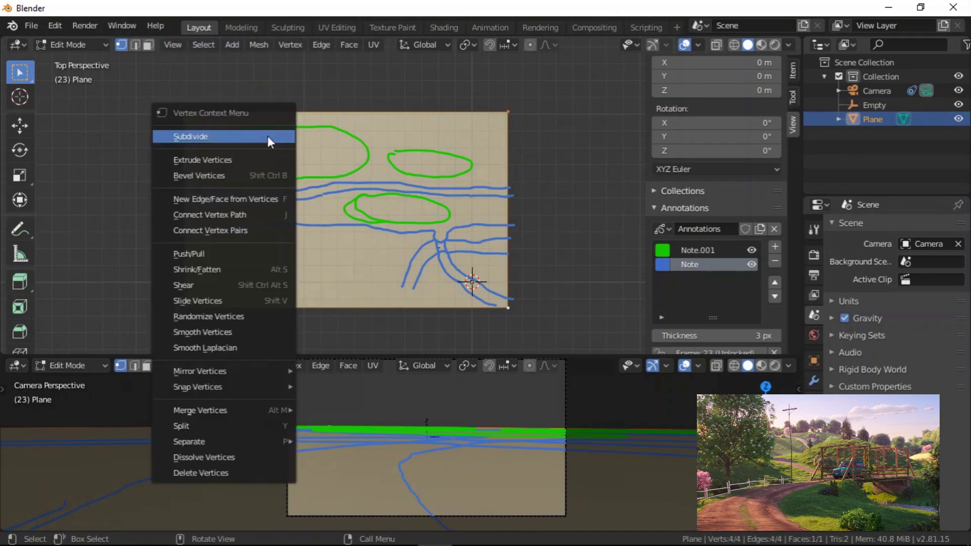
click(268, 139)
click(79, 343)
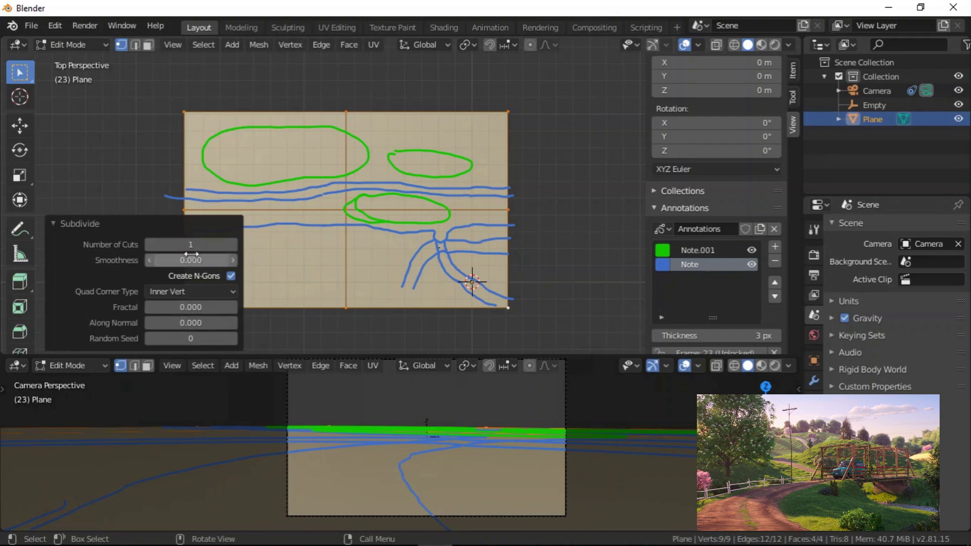
click(195, 246)
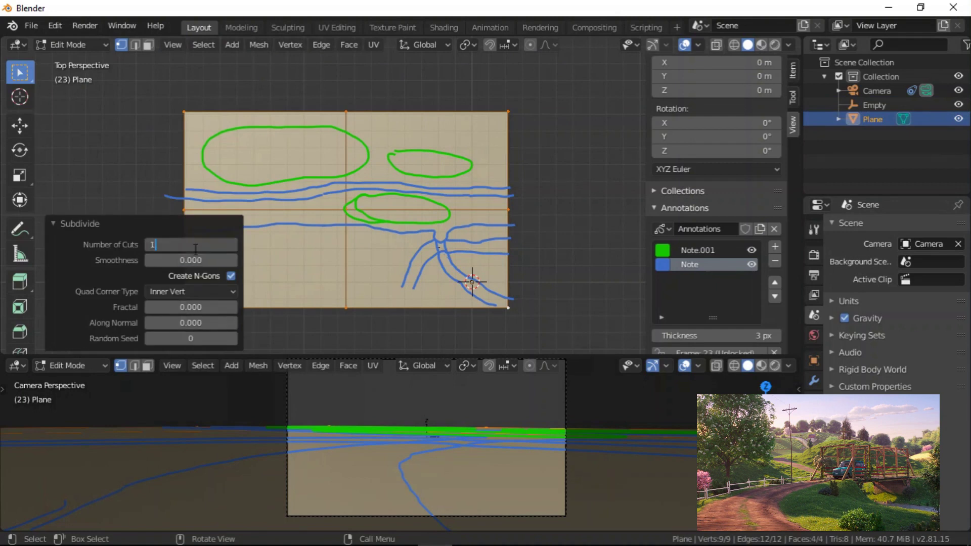
text(20)
key(Return)
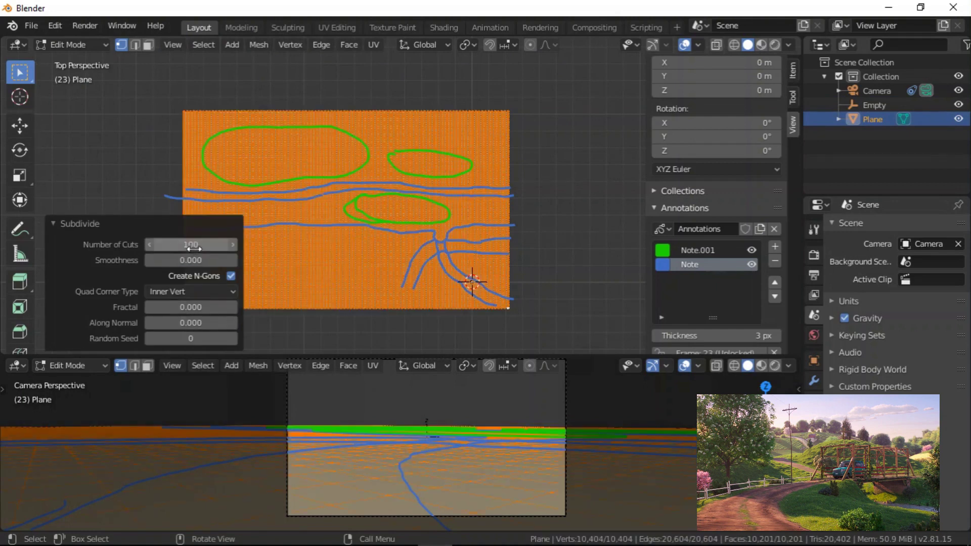
scroll(361, 157, up, 3)
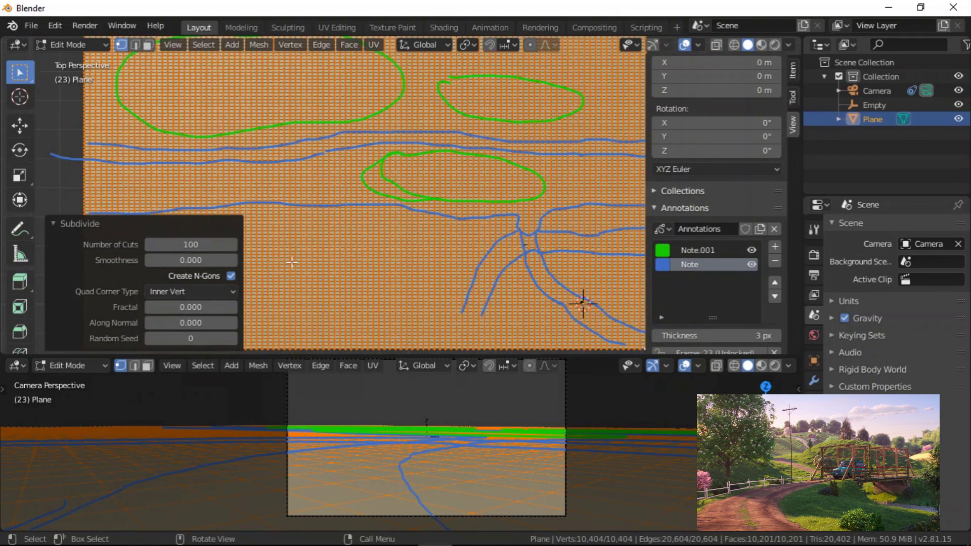
click(57, 223)
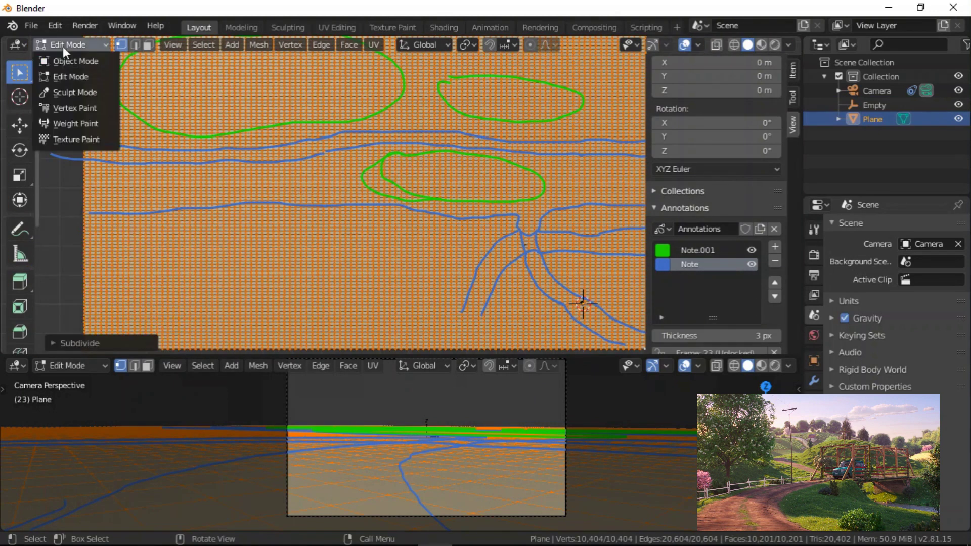
Step: Return the plane to Object Mode and add a Basis and a Key 1 shape key, setting Key 1's value to 1.00
click(63, 48)
click(74, 76)
scroll(241, 140, down, 3)
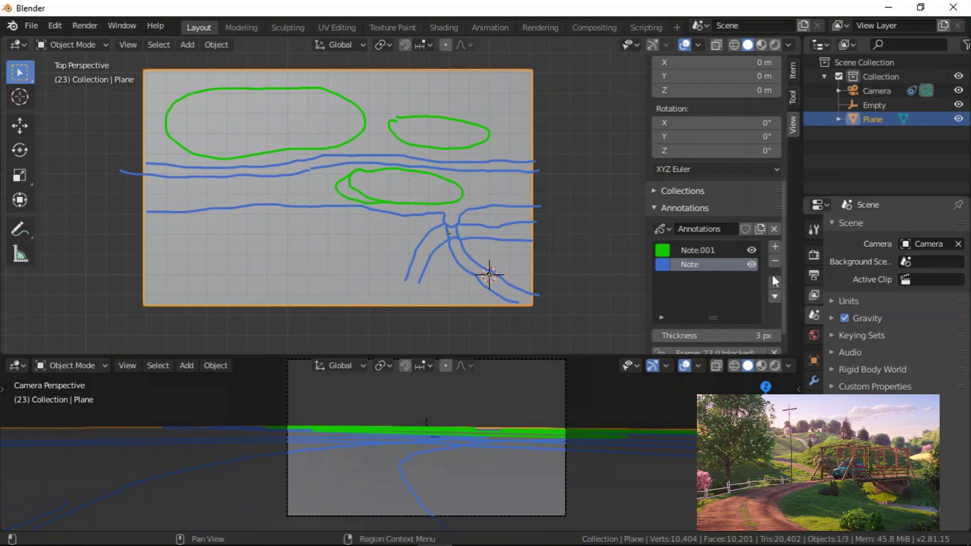
click(792, 95)
click(814, 382)
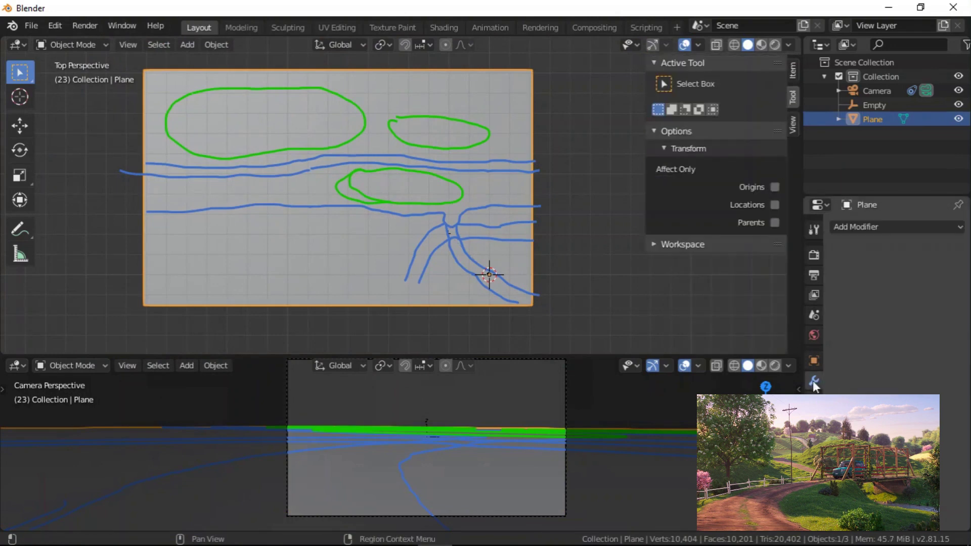
click(814, 461)
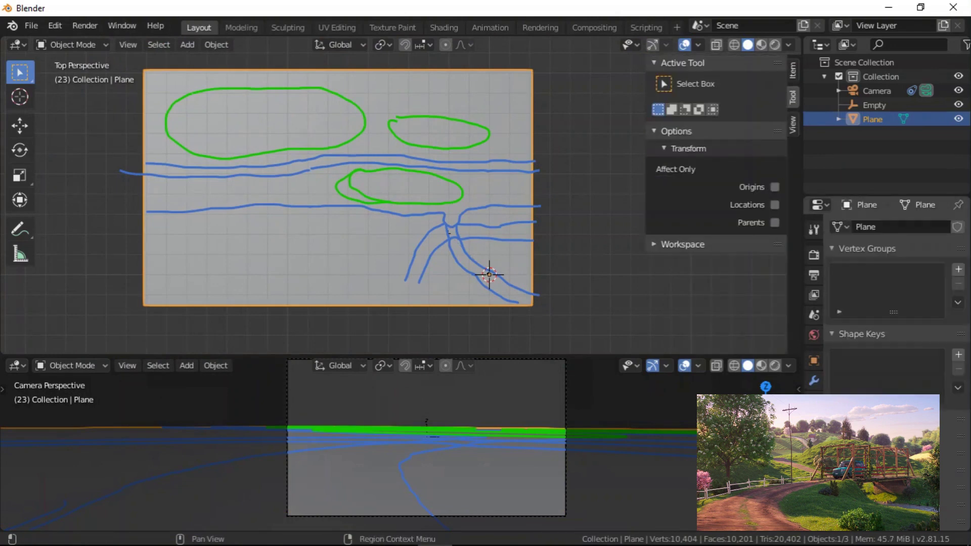
click(959, 356)
click(959, 356)
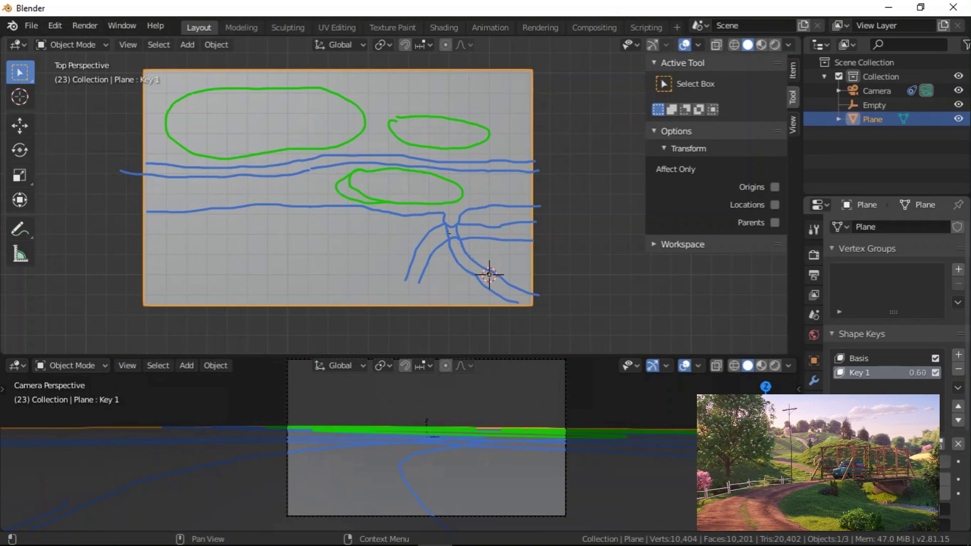
Step: Put the plane in Sculpt Mode with the Draw brush and turn off X mirror symmetry
click(87, 48)
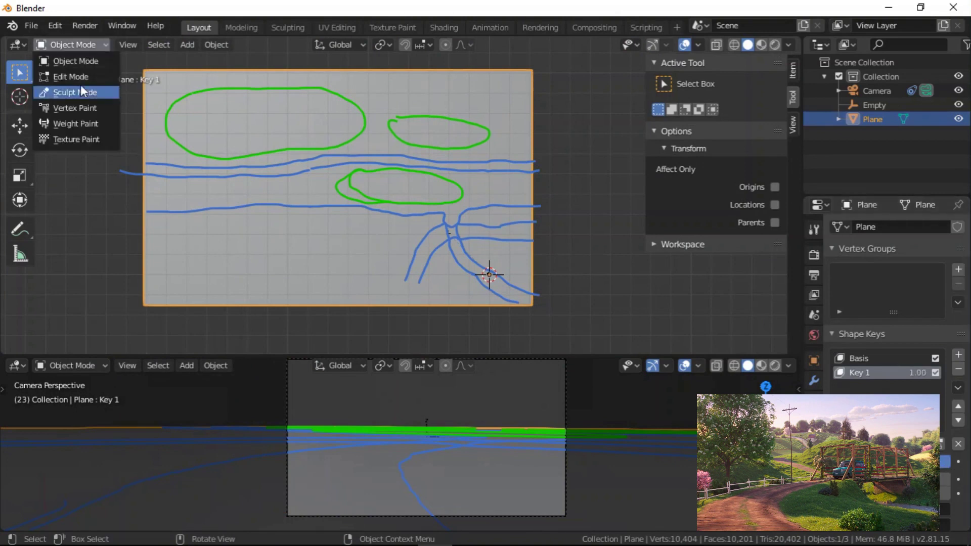
click(75, 92)
scroll(337, 204, up, 1)
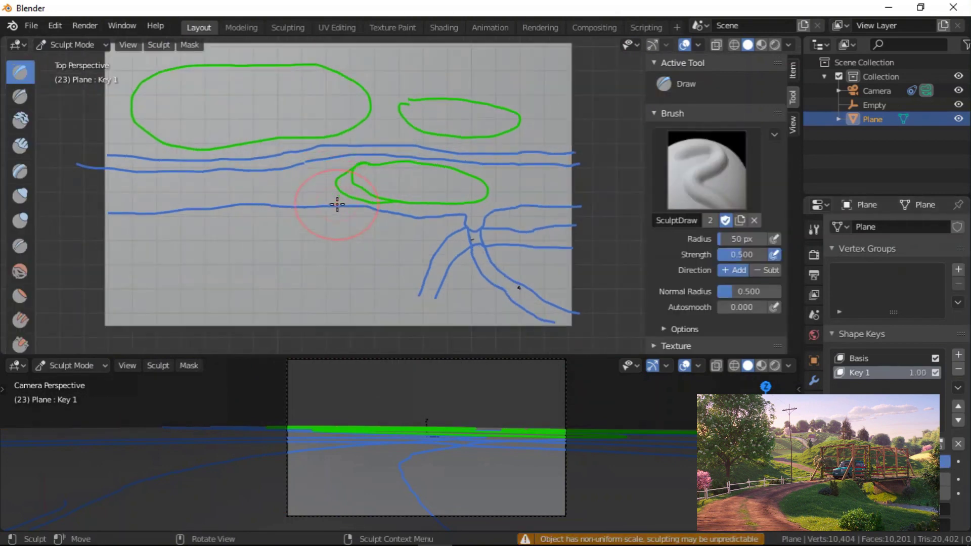
scroll(700, 260, down, 5)
click(677, 313)
scroll(675, 314, down, 3)
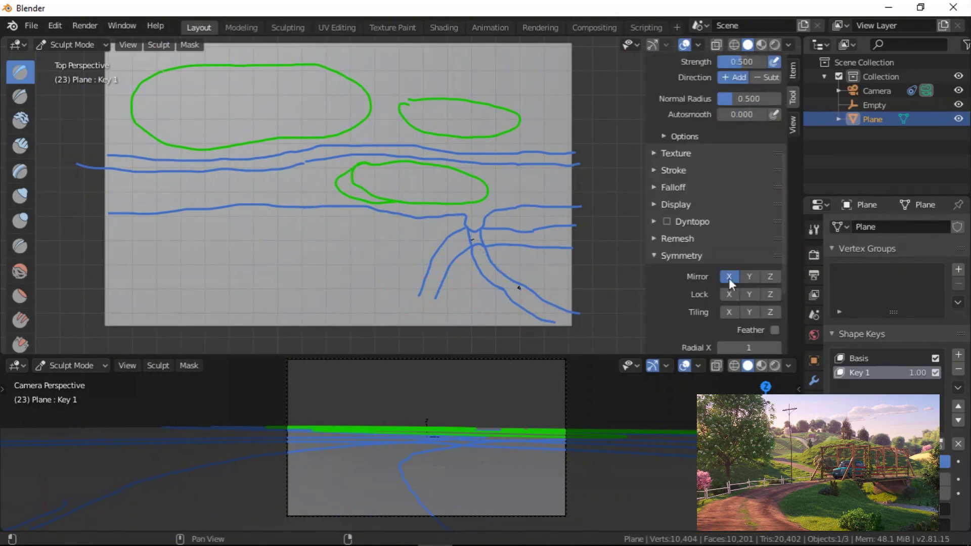
Step: Give the Draw brush a custom falloff from the constant preset, lowering the curve's end point to X 1.0, Y 0.0
click(671, 184)
scroll(737, 268, down, 3)
click(672, 305)
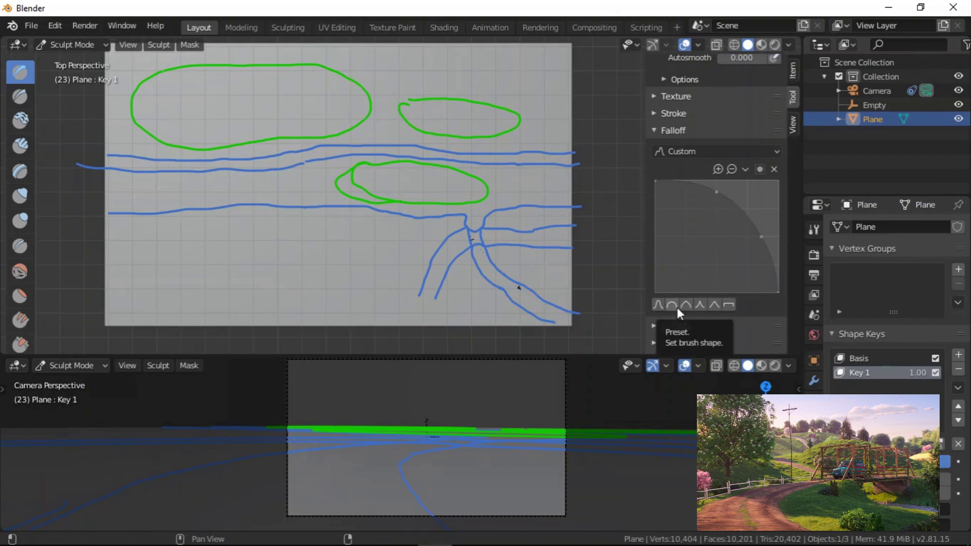
click(729, 305)
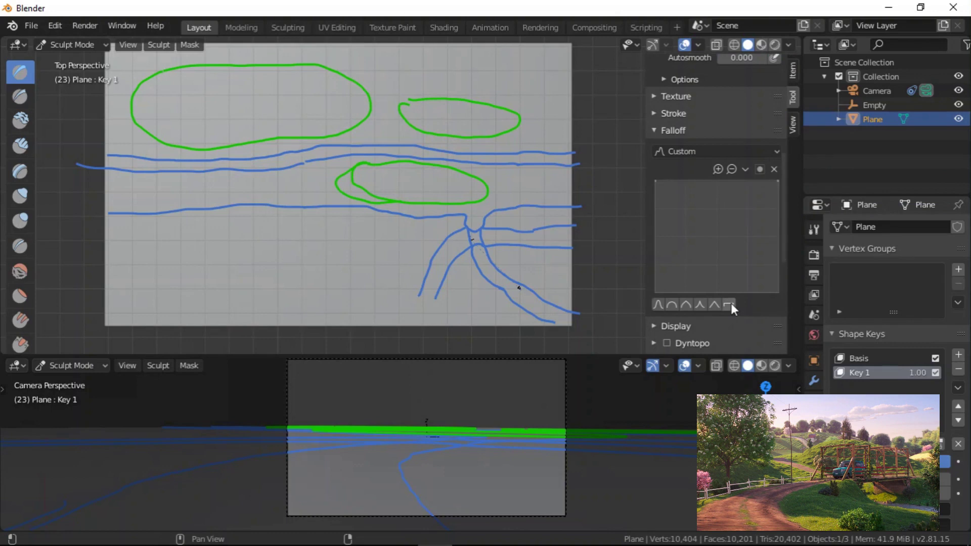
mouse_move(761, 181)
mouse_down()
mouse_move(757, 194)
mouse_move(777, 211)
mouse_move(778, 293)
mouse_up()
Step: Try a short Draw stroke on the plane, undo it, and return to the top view
scroll(344, 302, up, 3)
drag(327, 231, 354, 305)
mouse_move(354, 305)
middle_down()
mouse_move(372, 252)
mouse_move(369, 184)
mouse_move(375, 275)
middle_up()
key(ctrl+z)
scroll(335, 275, down, 3)
middle_drag(444, 270, 449, 284)
middle_drag(541, 307, 537, 285)
key(KP_7)
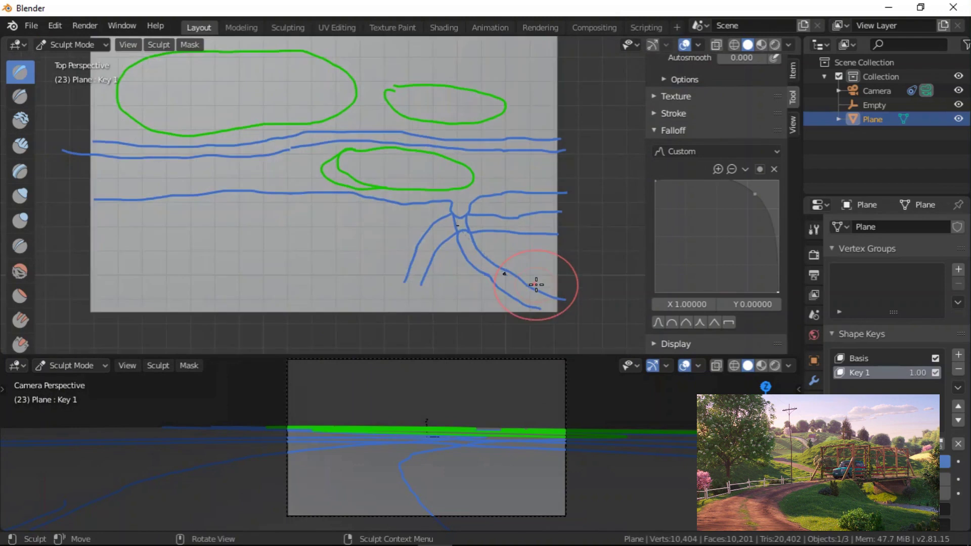
Step: Try Draw strokes along the road and across the ground beside it, undoing each one
scroll(512, 304, up, 6)
mouse_move(341, 90)
mouse_down()
mouse_move(423, 228)
mouse_move(560, 320)
mouse_up()
scroll(430, 215, down, 1)
scroll(440, 220, down, 1)
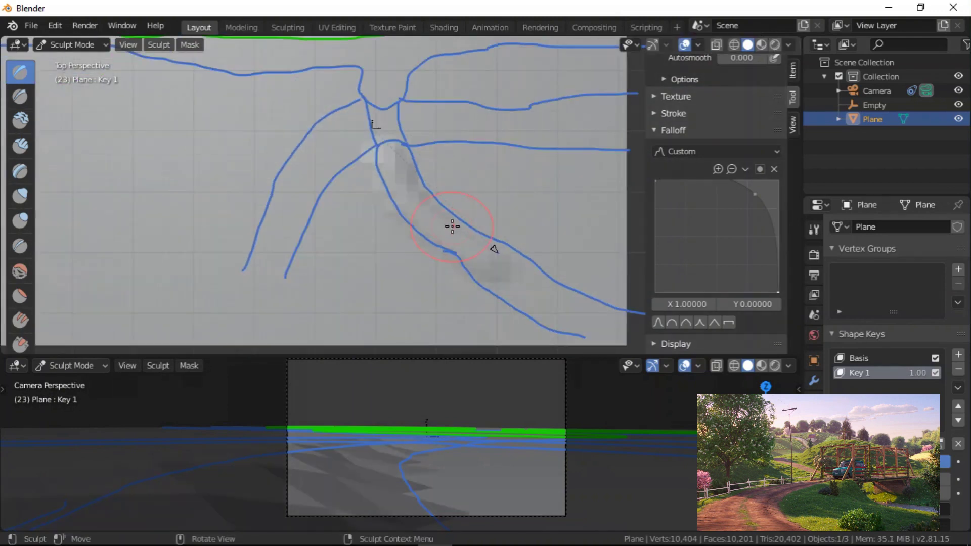
key(ctrl+z)
scroll(452, 226, down, 1)
scroll(461, 186, up, 1)
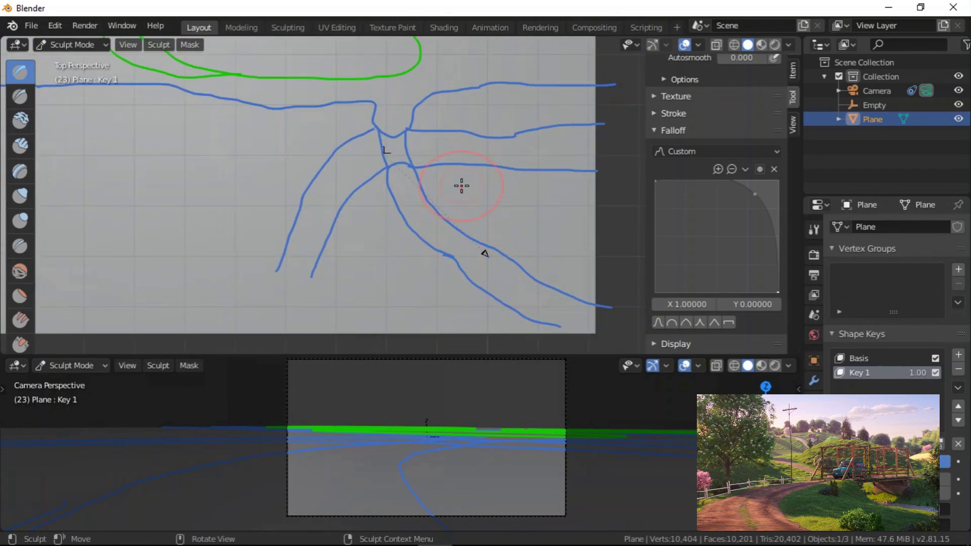
drag(441, 189, 551, 226)
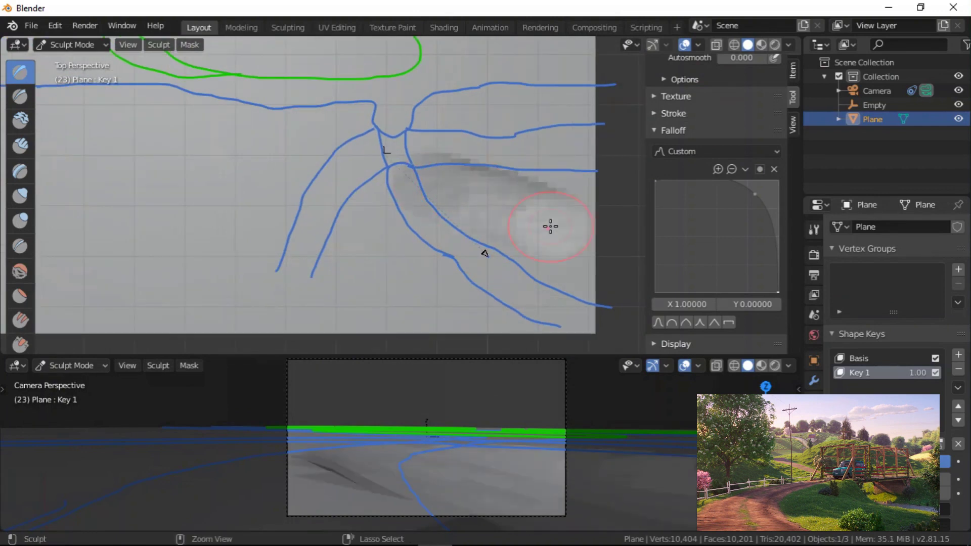
key(ctrl+z)
Step: Try to build up the ground between the road and the +X stream lines, adding inverted strokes near the plane's edge
scroll(511, 207, up, 1)
scroll(509, 208, up, 1)
mouse_move(438, 190)
mouse_down()
mouse_move(556, 194)
mouse_move(589, 208)
mouse_up()
ctrl+drag(595, 308, 608, 278)
ctrl+drag(607, 234, 602, 197)
scroll(561, 182, down, 2)
scroll(479, 151, up, 5)
mouse_move(374, 144)
mouse_down()
mouse_move(563, 152)
mouse_move(485, 190)
mouse_move(559, 191)
mouse_move(557, 208)
mouse_up()
scroll(420, 211, down, 2)
Step: Try to carve the stream bed with inverted Draw strokes from the plane's +X edge to under the bridge
shift+middle_drag(529, 157, 403, 178)
ctrl+drag(399, 178, 540, 175)
ctrl+drag(416, 213, 518, 229)
ctrl+drag(261, 217, 346, 203)
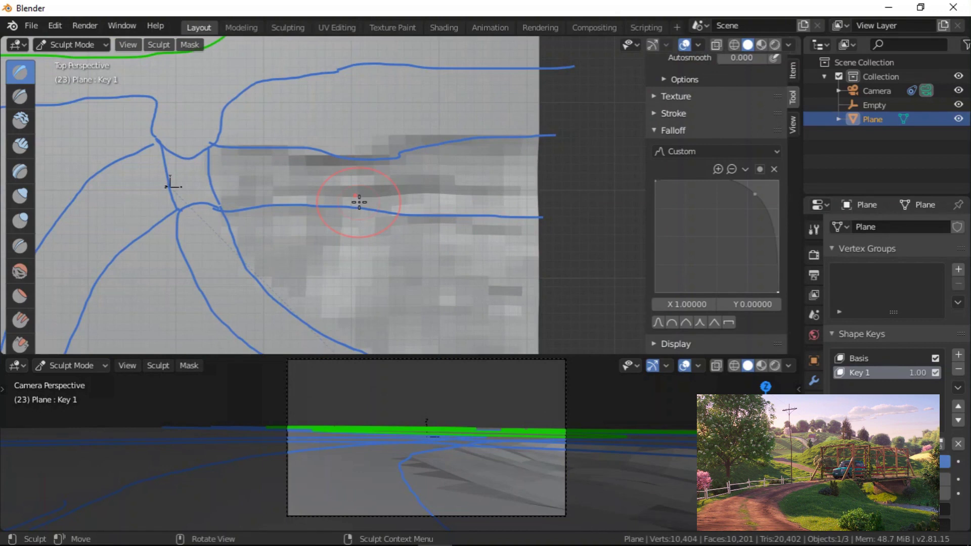
scroll(353, 159, down, 1)
shift+middle_drag(225, 192, 251, 187)
scroll(252, 186, up, 2)
mouse_move(213, 176)
ctrl+mouse_down()
mouse_move(234, 165)
mouse_move(148, 205)
mouse_move(306, 167)
mouse_move(344, 168)
ctrl+mouse_up()
scroll(399, 175, down, 1)
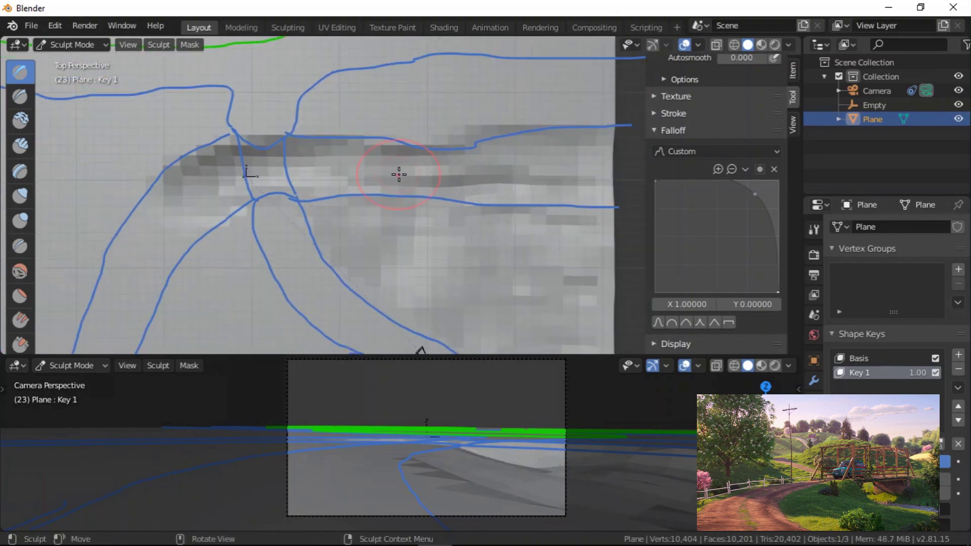
mouse_move(438, 265)
ctrl+mouse_down()
mouse_move(397, 229)
mouse_move(419, 260)
ctrl+mouse_up()
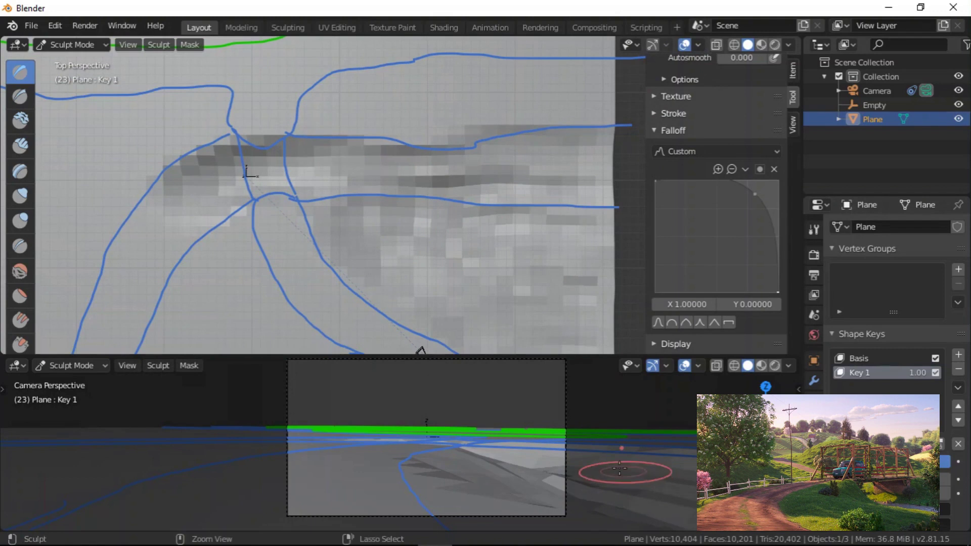
Step: Try to shape and smooth the ground on both sides of the road, and undo all the sculpting done so far
scroll(321, 152, down, 5)
scroll(412, 223, up, 5)
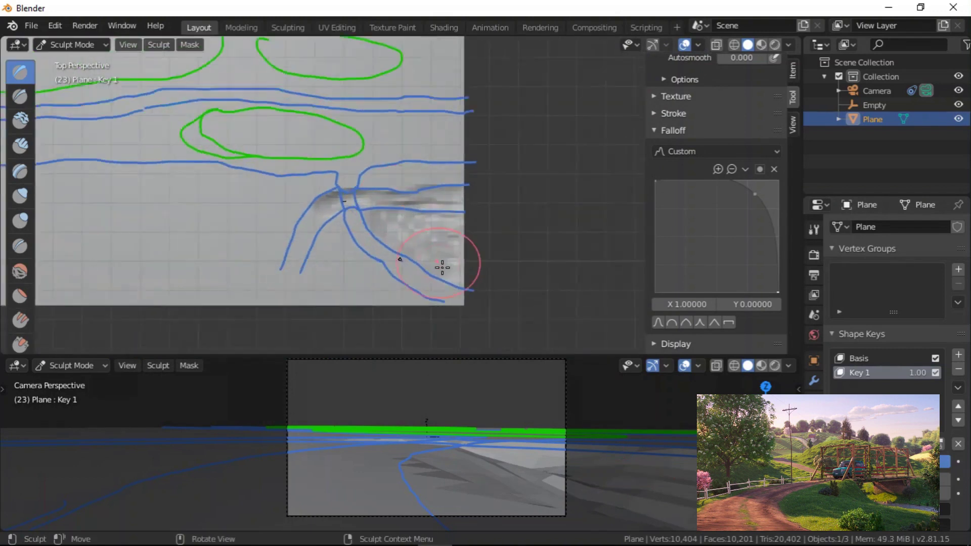
mouse_move(370, 215)
mouse_down()
mouse_move(466, 148)
mouse_move(288, 149)
mouse_move(209, 163)
mouse_move(495, 178)
mouse_move(481, 298)
mouse_up()
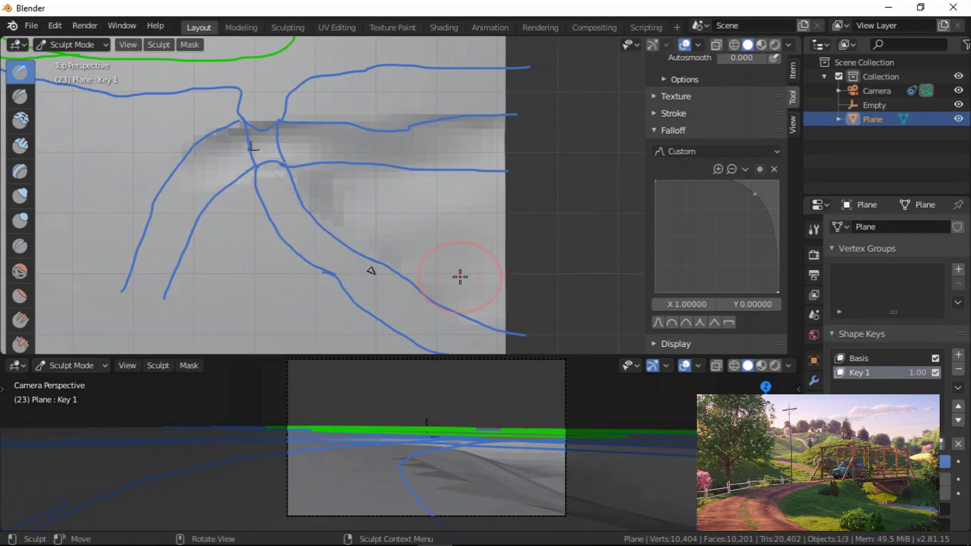
scroll(275, 260, up, 2)
mouse_move(232, 191)
mouse_down()
mouse_move(290, 288)
mouse_move(357, 347)
mouse_up()
mouse_move(268, 287)
ctrl+mouse_down()
mouse_move(427, 347)
mouse_move(416, 347)
ctrl+mouse_up()
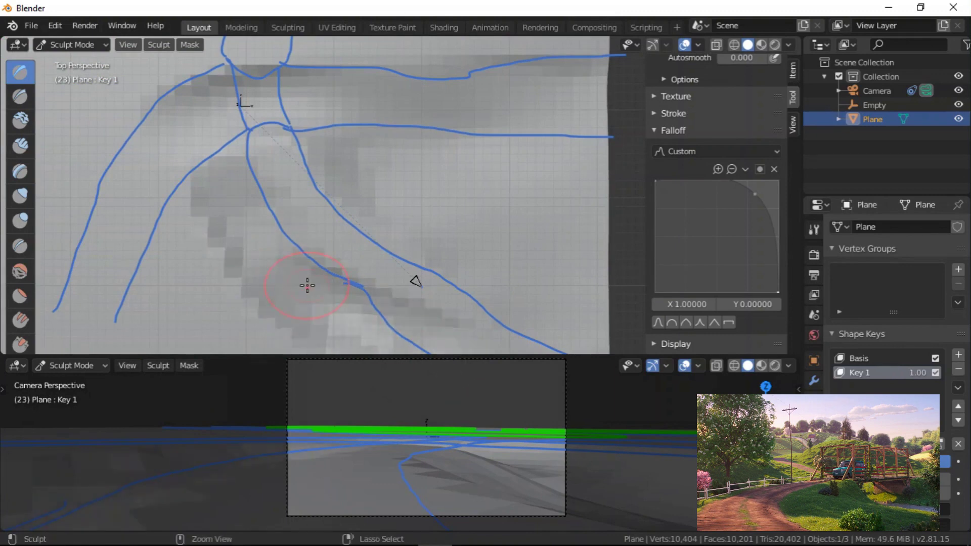
scroll(492, 237, down, 3)
ctrl+drag(466, 245, 463, 249)
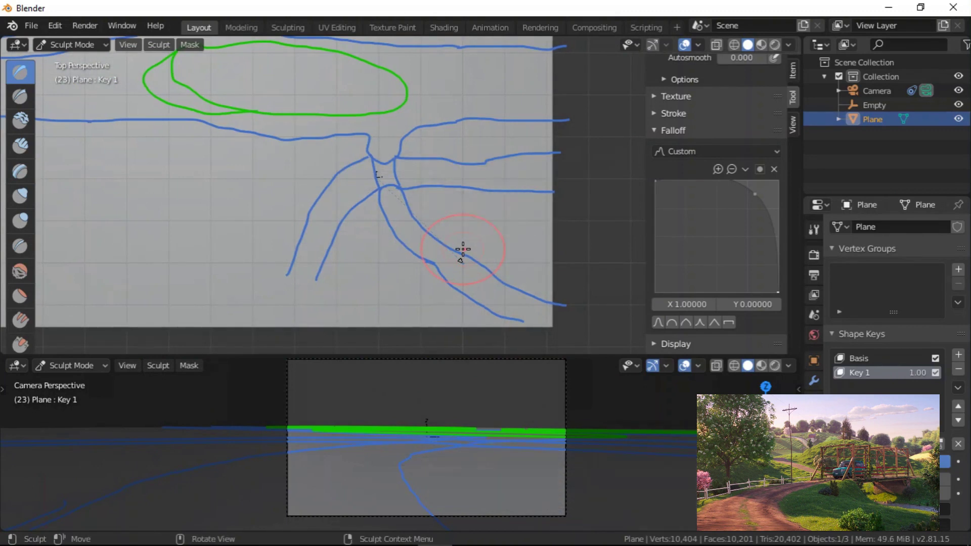
Step: Subdivide the plane's entire mesh once more in Edit Mode and return to Object Mode
scroll(438, 253, up, 1)
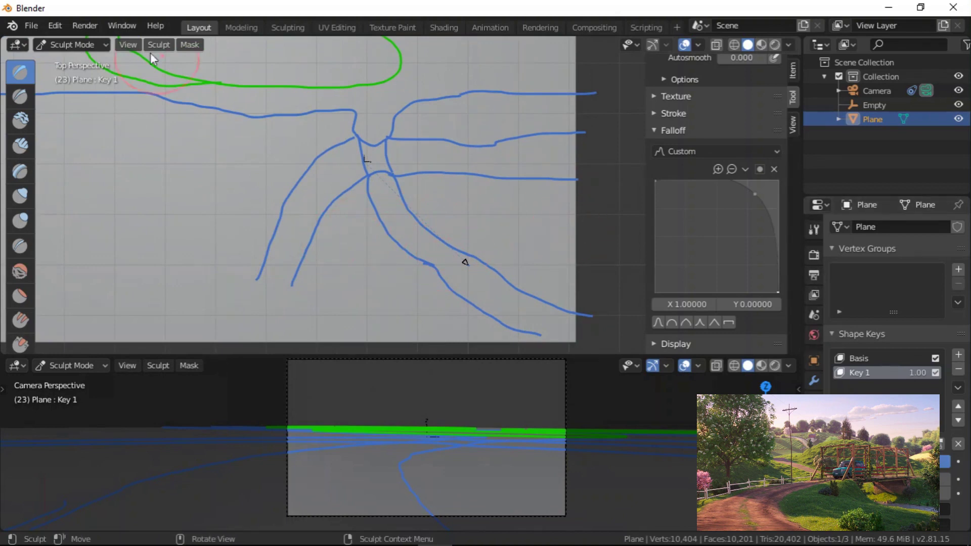
click(71, 44)
click(76, 74)
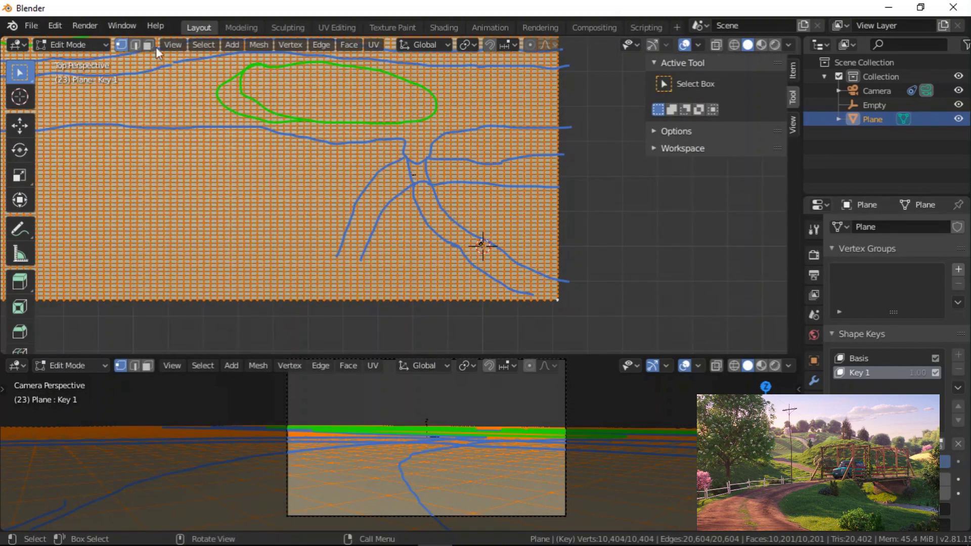
right_click(235, 115)
click(235, 116)
click(86, 48)
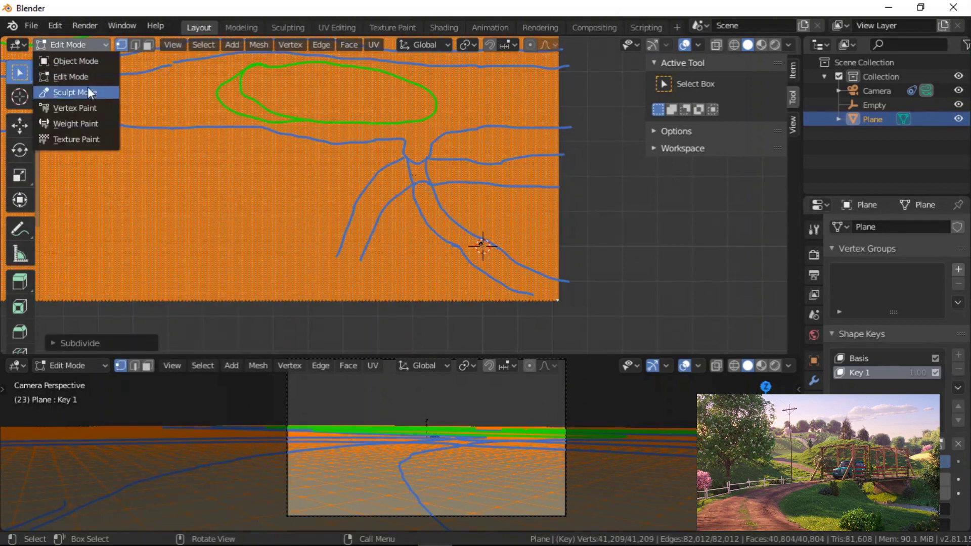
click(75, 61)
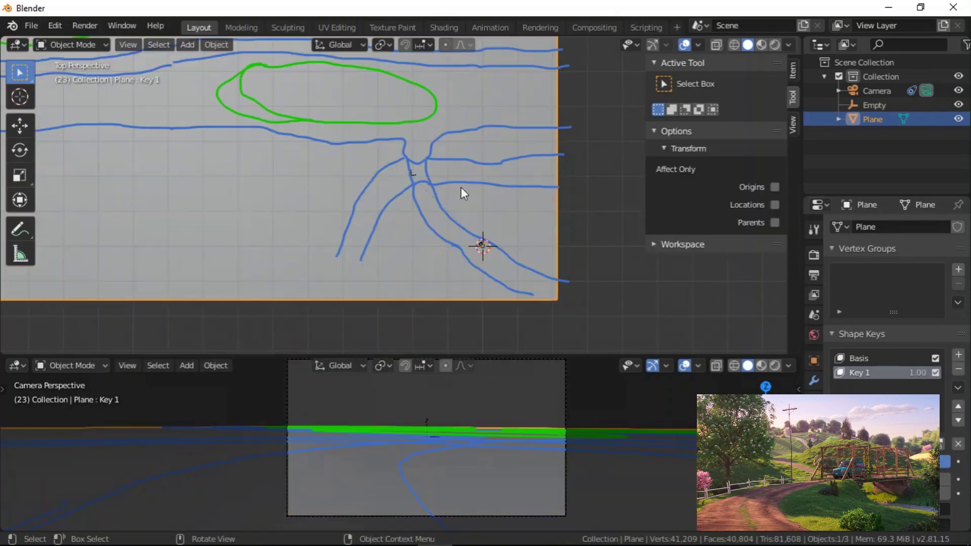
Step: Replace the Key 1 shape key with a new one and set its value to 1.00
click(958, 370)
click(959, 357)
drag(917, 462, 956, 462)
Step: Switch the plane to Sculpt Mode and turn off the floor grid in the top view
click(79, 46)
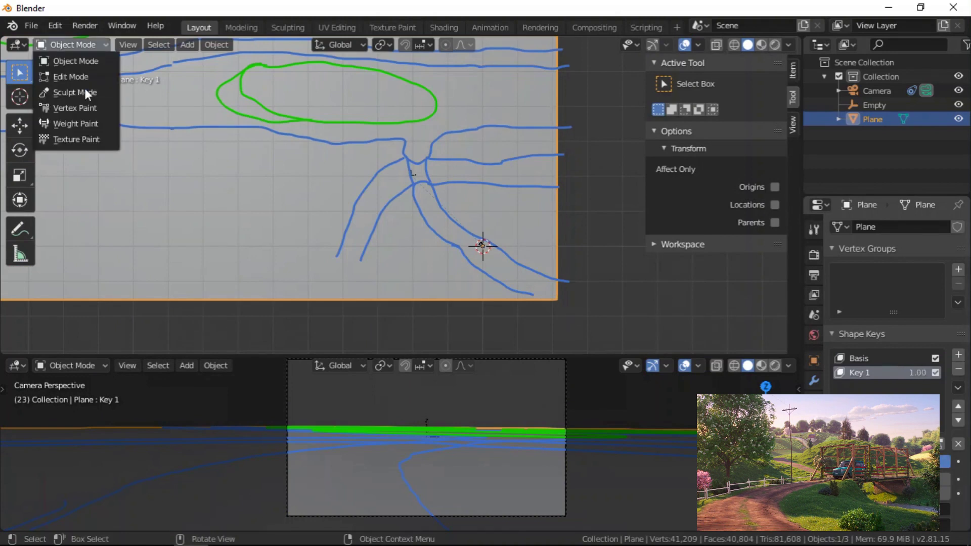
click(75, 92)
scroll(521, 201, up, 4)
mouse_move(401, 209)
mouse_down()
mouse_move(433, 223)
mouse_move(405, 237)
mouse_up()
click(698, 44)
Step: Try to lower the ground between the road and the stream's +X stretch with inverted Draw strokes, and undo them
mouse_move(436, 207)
mouse_down()
mouse_move(460, 202)
mouse_move(392, 176)
mouse_move(427, 169)
mouse_up()
drag(427, 223, 526, 302)
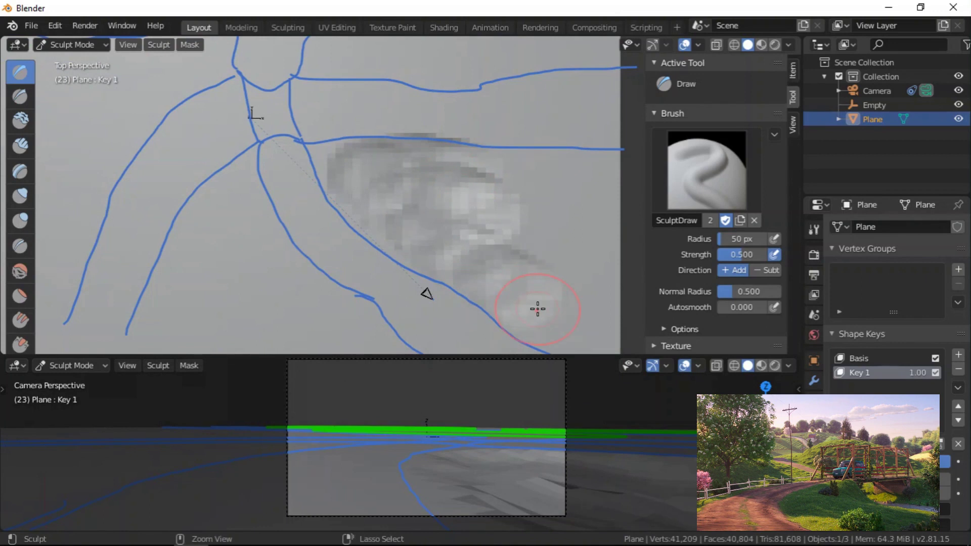
key(ctrl+z)
key(ctrl+z)
key(ctrl+z)
key(ctrl+z)
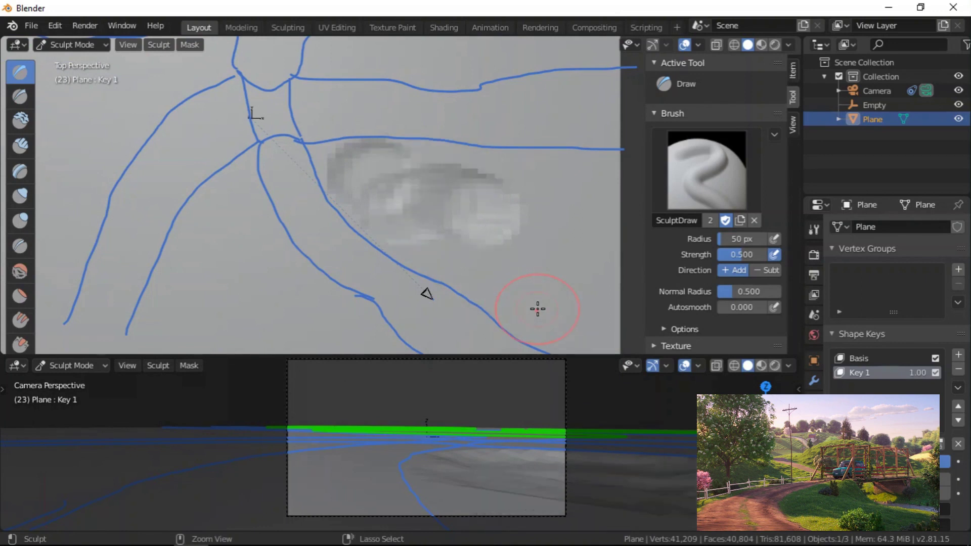
key(ctrl+z)
Step: Lower the ground between the road and the stream's +X stretch, and carve the stream bed from near the bridge to the plane's edge
drag(414, 177, 453, 224)
click(452, 248)
click(502, 266)
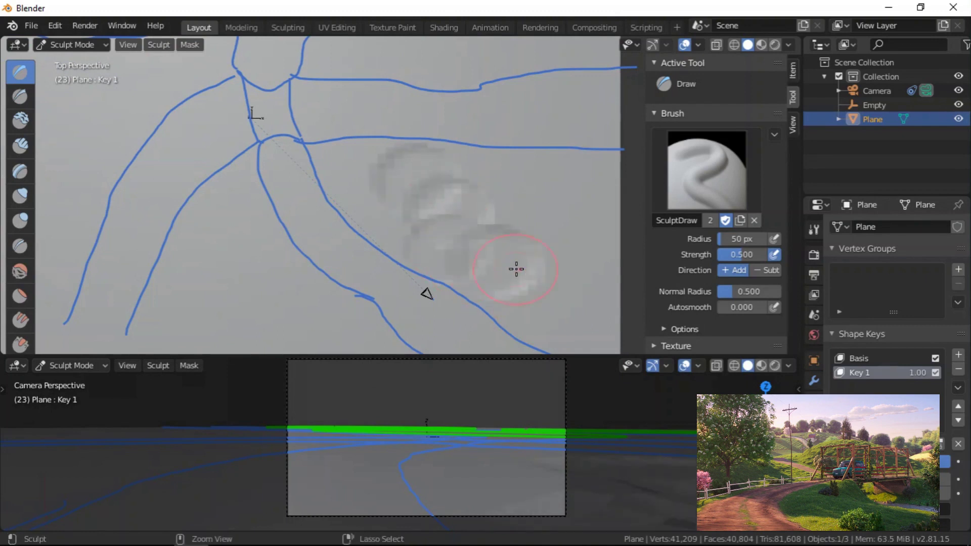
key(ctrl+z)
mouse_move(510, 244)
mouse_down()
mouse_move(509, 253)
mouse_move(523, 202)
mouse_move(587, 243)
mouse_up()
mouse_move(354, 114)
mouse_down()
mouse_move(581, 115)
mouse_move(579, 93)
mouse_up()
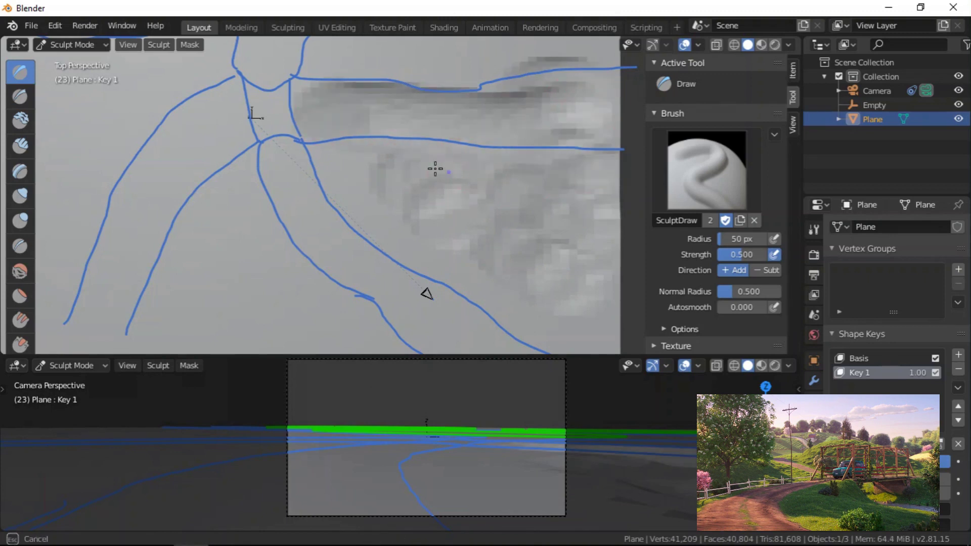
Step: Extend the carved stream bed under the bridge to the -X side and lower a strip of ground along the road's -X edge
scroll(292, 107, up, 1)
drag(297, 109, 128, 172)
scroll(327, 151, down, 2)
scroll(323, 150, down, 1)
scroll(293, 228, up, 1)
scroll(293, 227, up, 2)
mouse_move(252, 162)
mouse_down()
mouse_move(319, 254)
mouse_move(488, 349)
mouse_up()
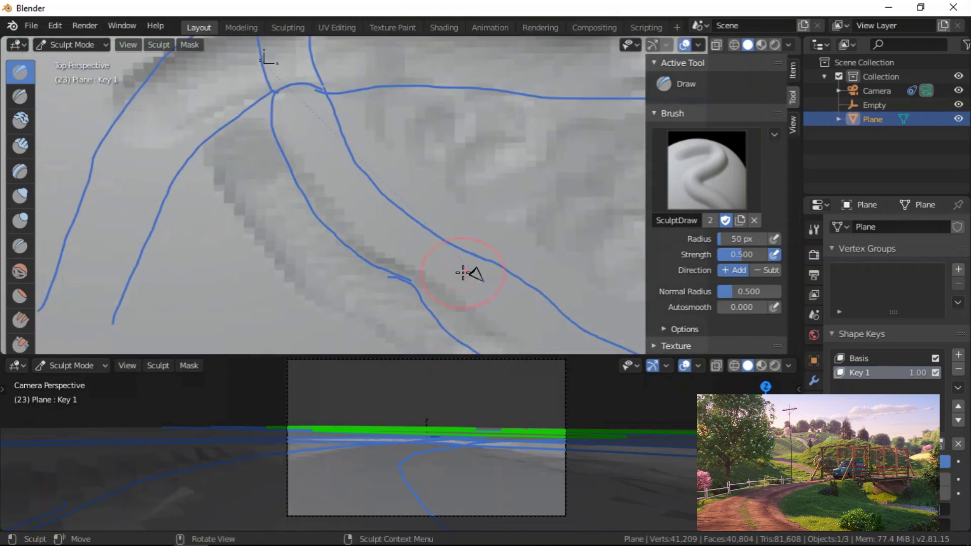
scroll(425, 229, down, 2)
scroll(505, 332, up, 1)
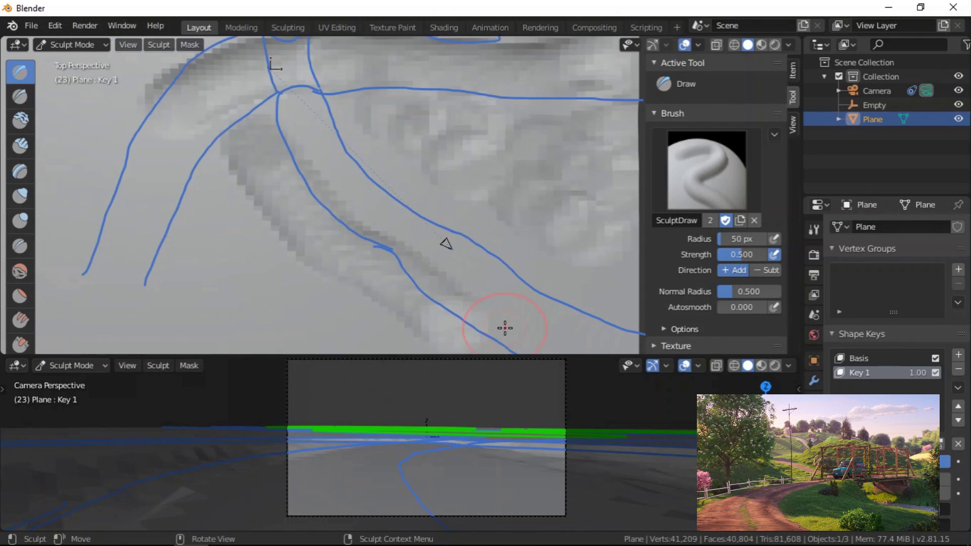
scroll(290, 196, down, 1)
Step: Smooth the carved strip on the road's -X side and lower the ground in and around the stream's bend there
mouse_move(238, 192)
mouse_down()
mouse_move(389, 303)
mouse_move(347, 240)
mouse_move(433, 293)
mouse_move(260, 162)
mouse_move(349, 258)
mouse_move(175, 111)
mouse_move(182, 119)
mouse_move(166, 157)
mouse_move(174, 164)
mouse_up()
scroll(222, 180, down, 1)
shift+middle_drag(270, 104, 265, 123)
scroll(264, 124, up, 1)
scroll(205, 218, down, 1)
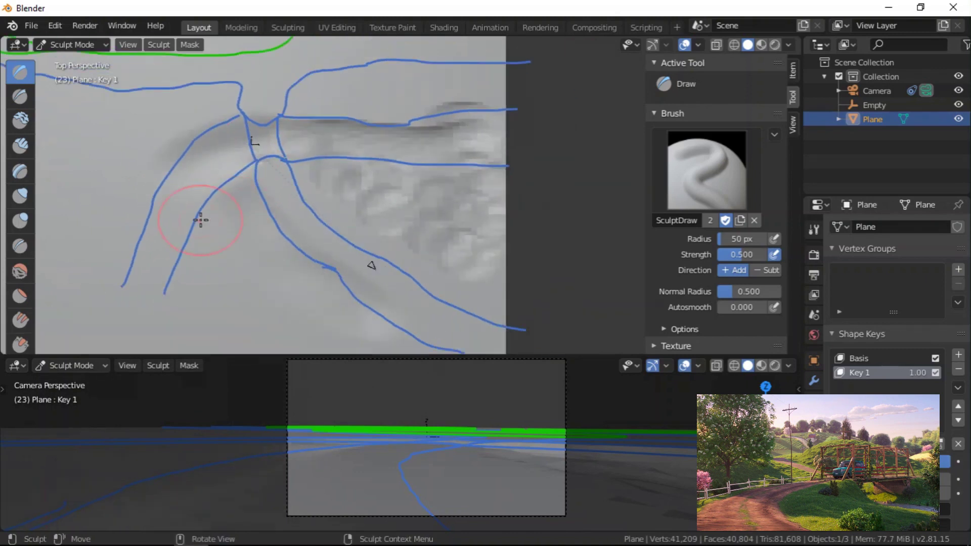
mouse_move(202, 219)
mouse_down()
mouse_move(226, 237)
mouse_move(266, 328)
mouse_move(219, 247)
mouse_move(217, 195)
mouse_move(142, 157)
mouse_move(141, 135)
mouse_move(152, 170)
mouse_move(135, 295)
mouse_move(213, 332)
mouse_move(190, 261)
mouse_move(219, 202)
mouse_move(158, 271)
mouse_move(182, 288)
mouse_up()
scroll(395, 435, down, 2)
scroll(423, 447, up, 1)
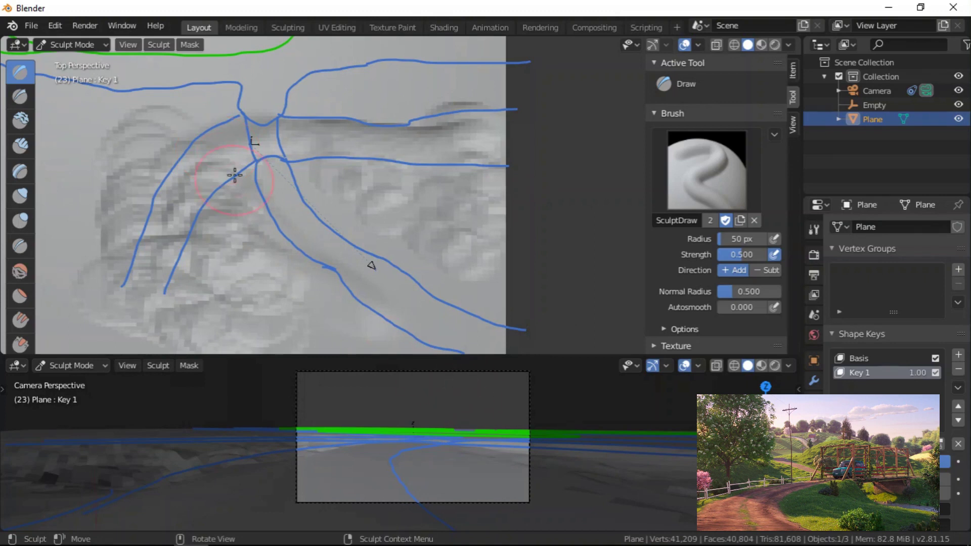
Step: Return to Object Mode, select the camera and set its focal length to 25 mm
click(877, 91)
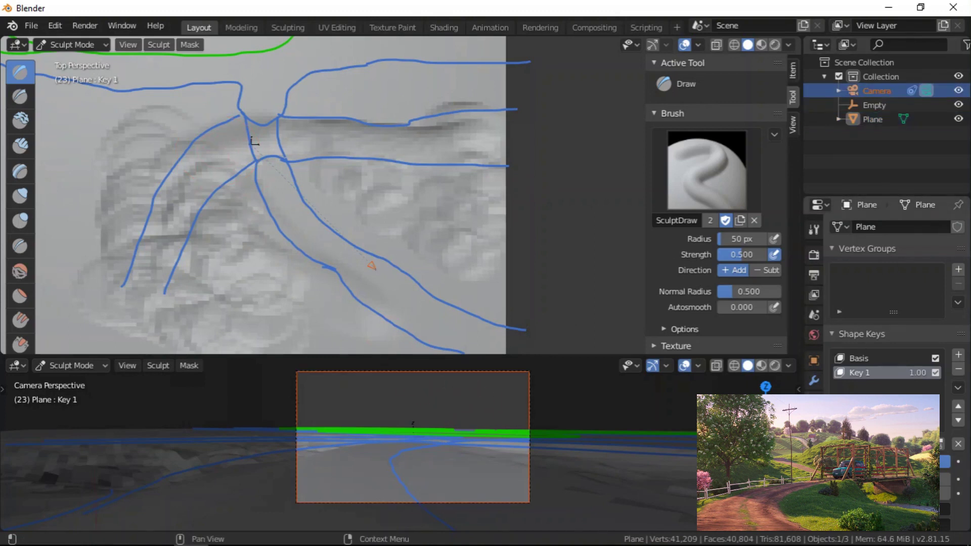
click(50, 45)
click(61, 61)
click(870, 90)
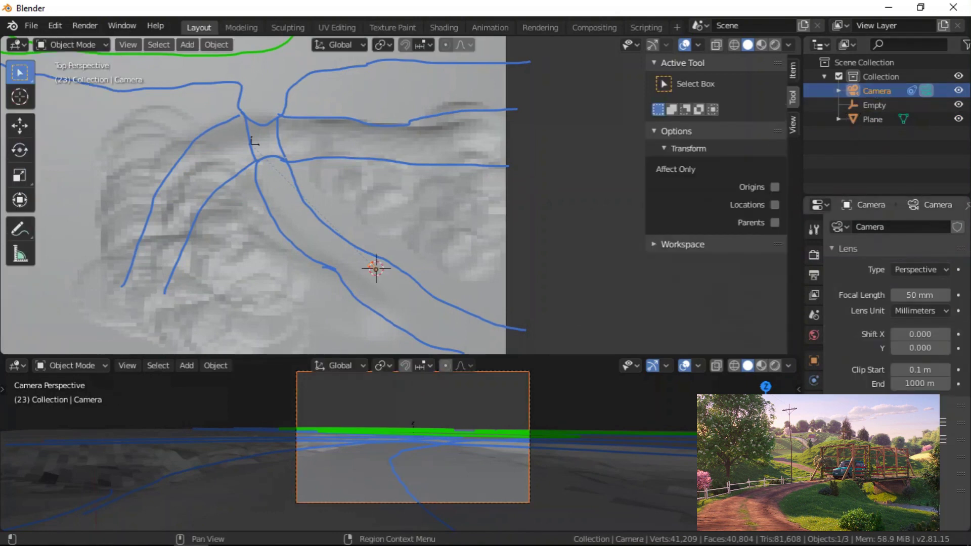
drag(920, 296, 902, 295)
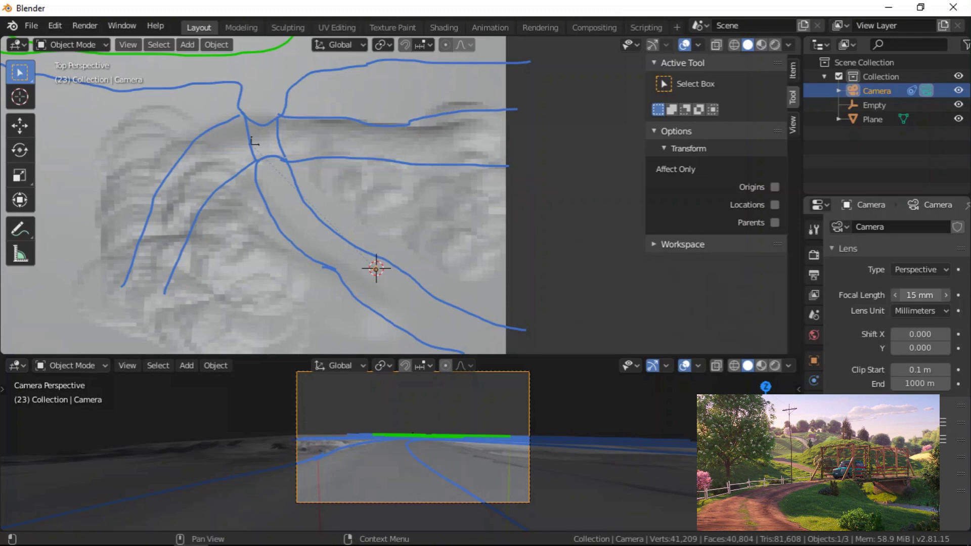
drag(902, 296, 909, 295)
Step: Move the camera slightly higher above the road while keeping the road centred in the frame
scroll(405, 472, up, 3)
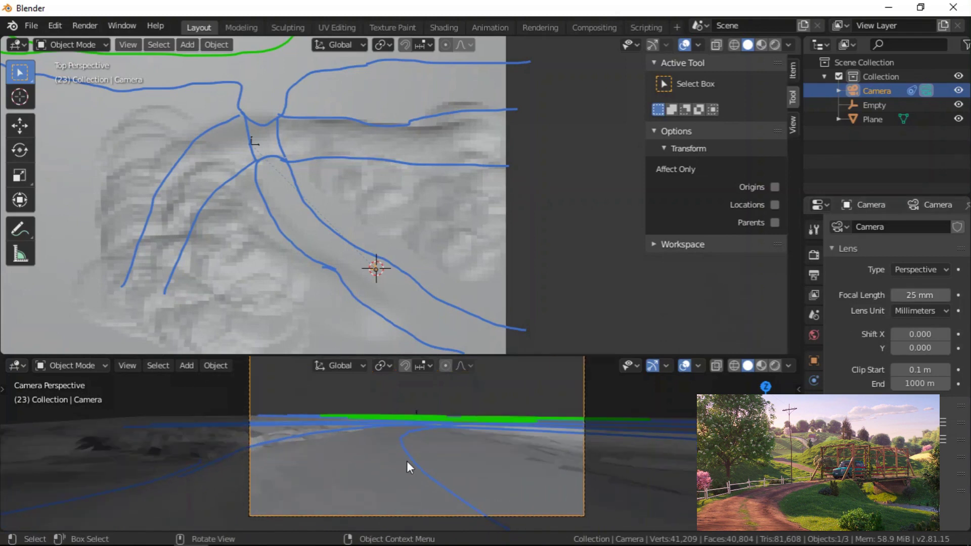
scroll(432, 247, down, 4)
scroll(432, 243, down, 3)
scroll(506, 433, down, 2)
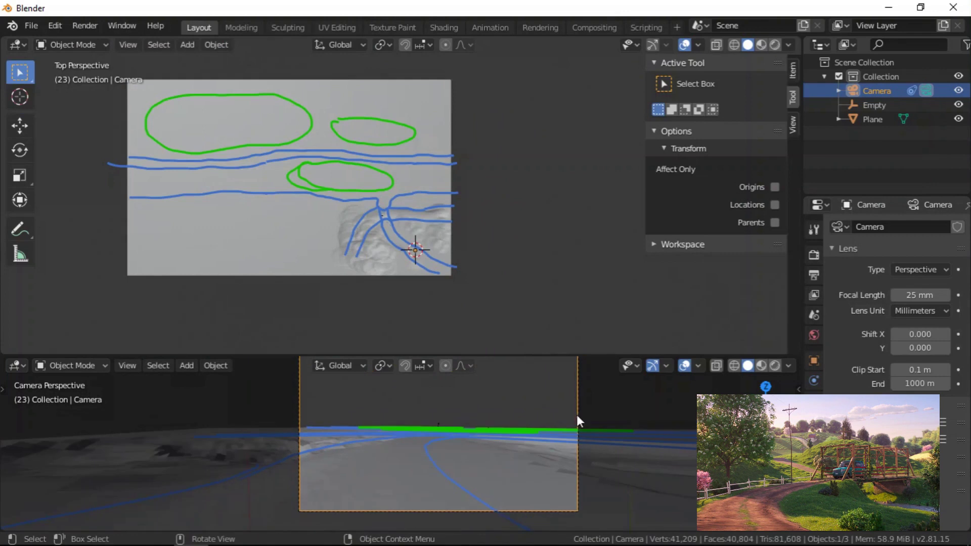
key(g)
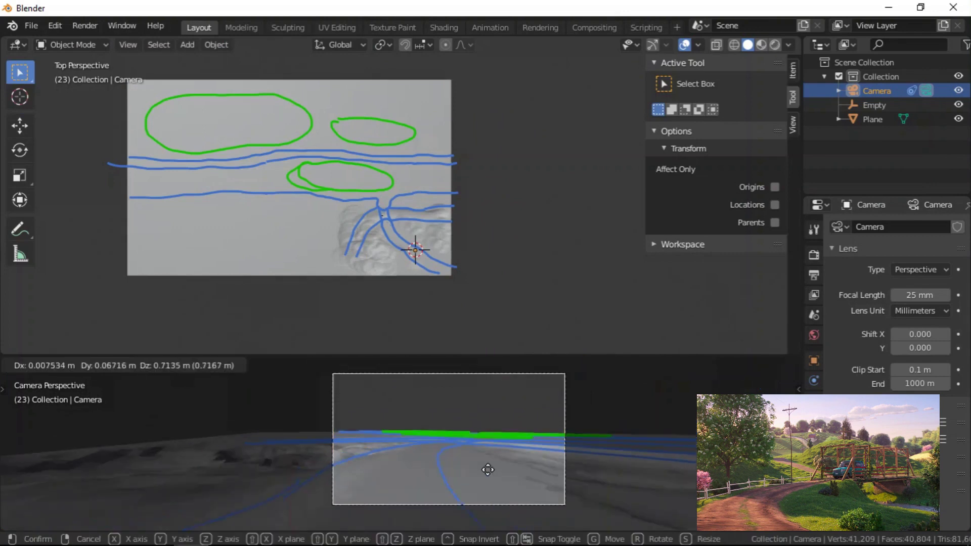
click(476, 457)
key(g)
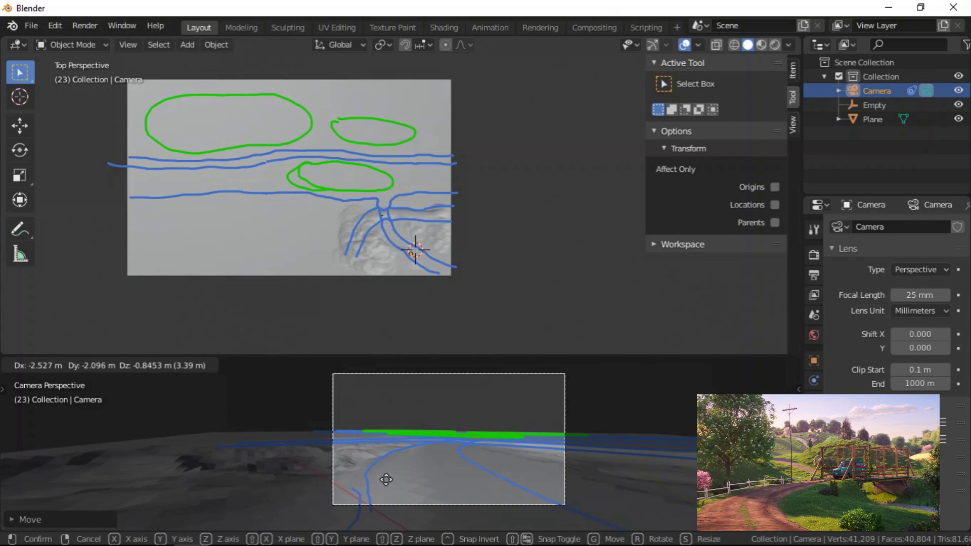
click(417, 484)
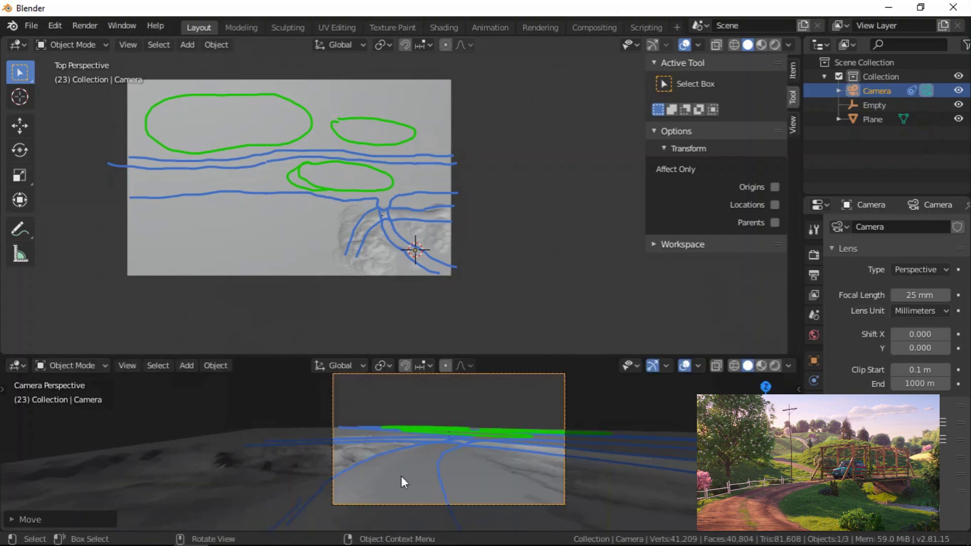
Step: Move the camera backward along its local Z axis until both road edges and the bridge area fit in the frame
key(g)
key(z)
key(z)
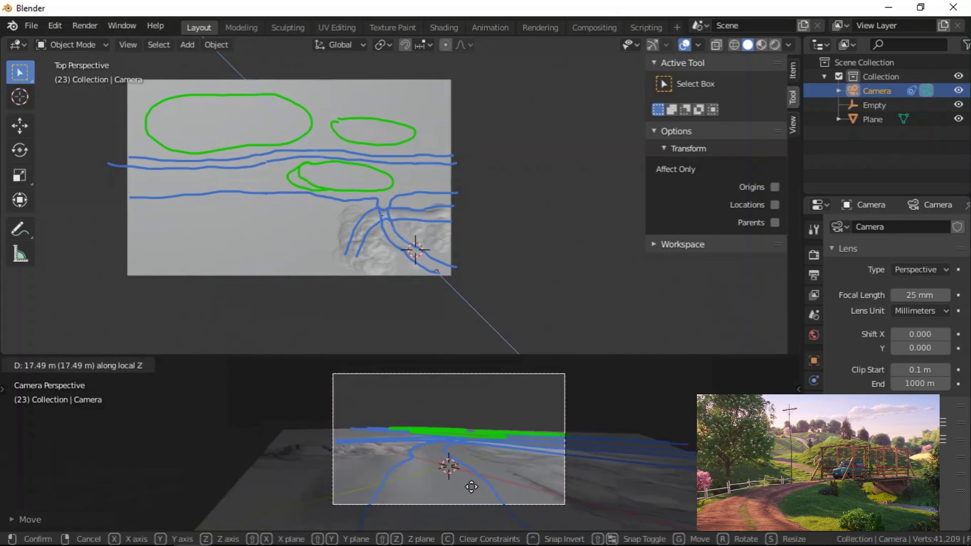
click(472, 484)
scroll(453, 473, up, 3)
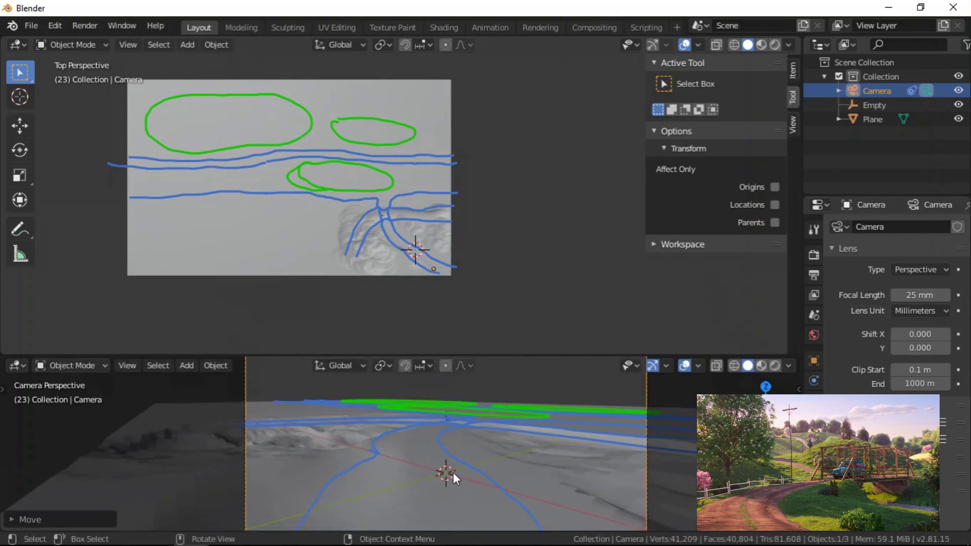
scroll(451, 478, down, 3)
scroll(451, 478, up, 1)
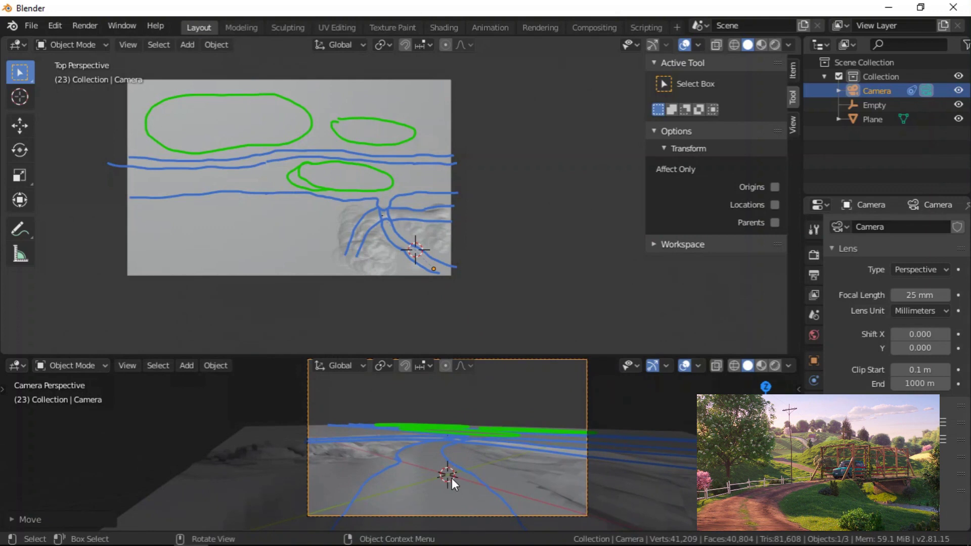
scroll(451, 478, up, 1)
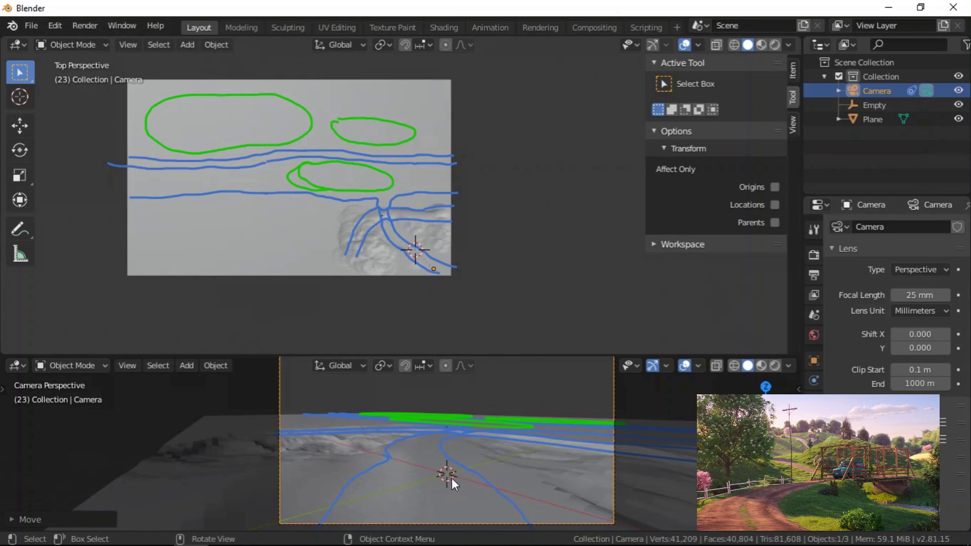
scroll(424, 444, up, 1)
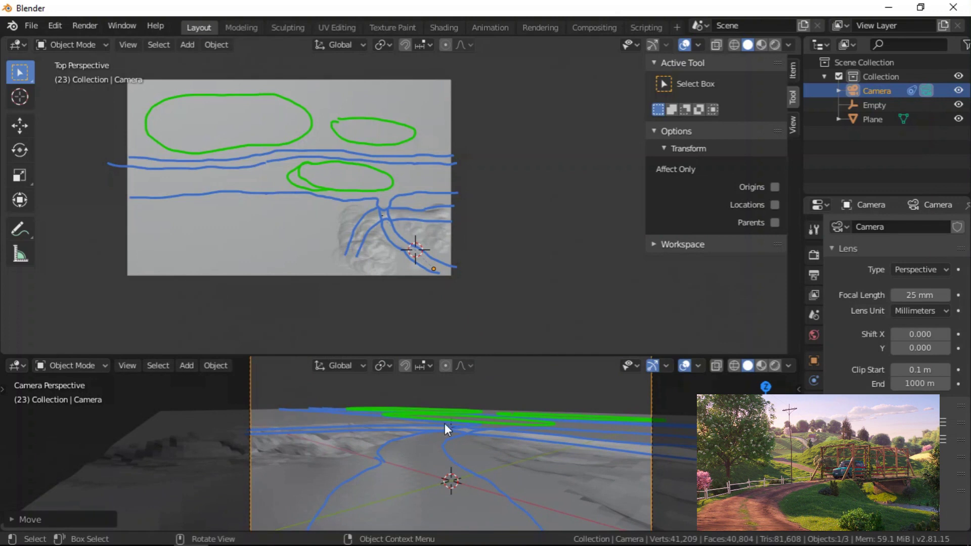
scroll(444, 423, down, 2)
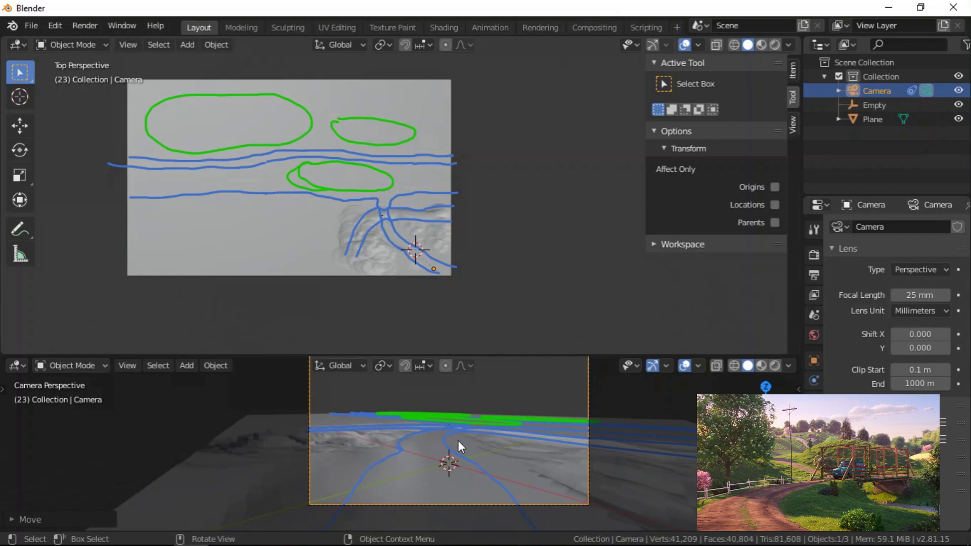
click(268, 244)
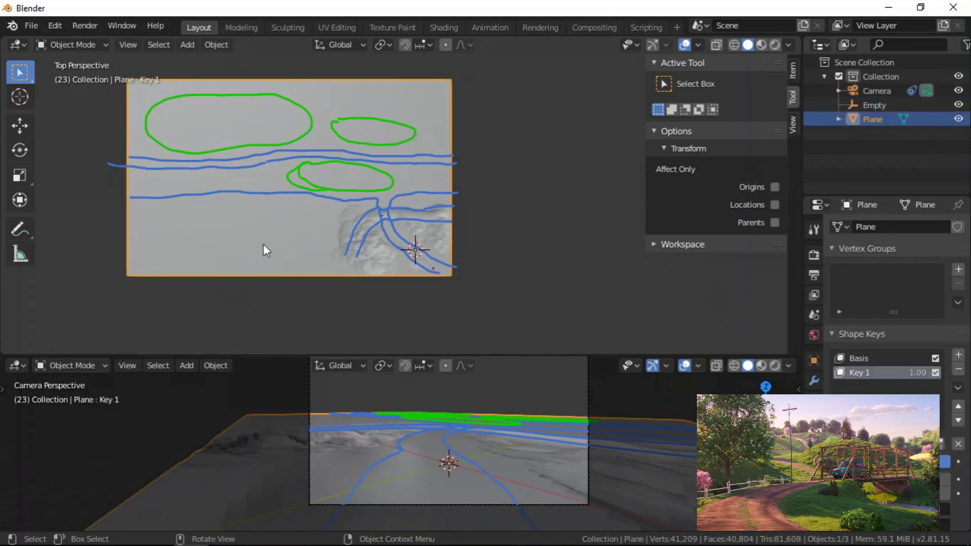
click(652, 45)
drag(493, 248, 467, 247)
right_click(468, 247)
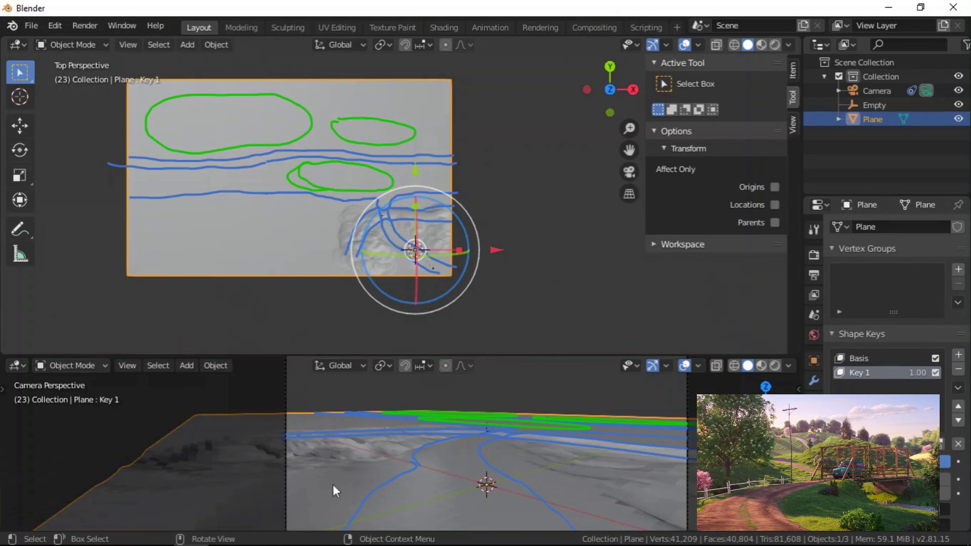
scroll(324, 487, down, 3)
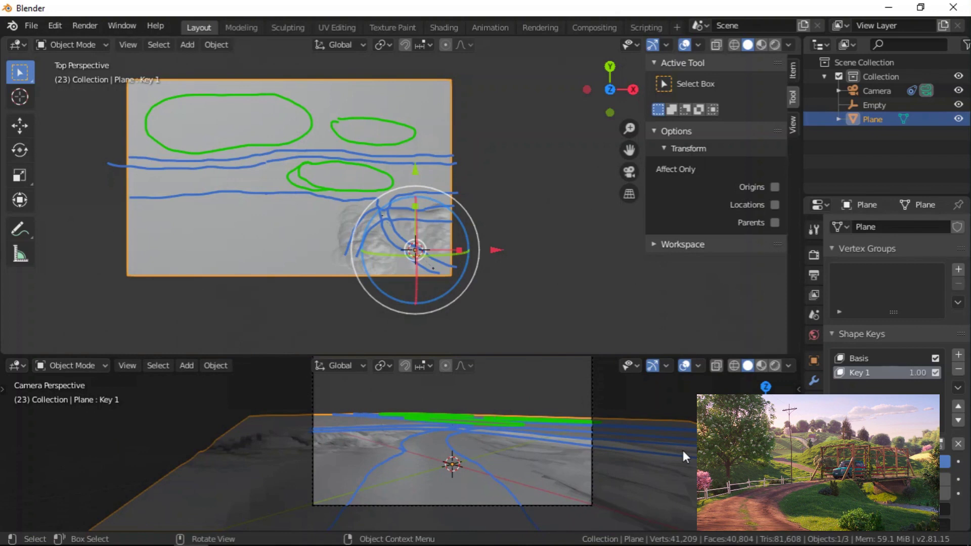
scroll(645, 473, up, 2)
scroll(642, 462, down, 1)
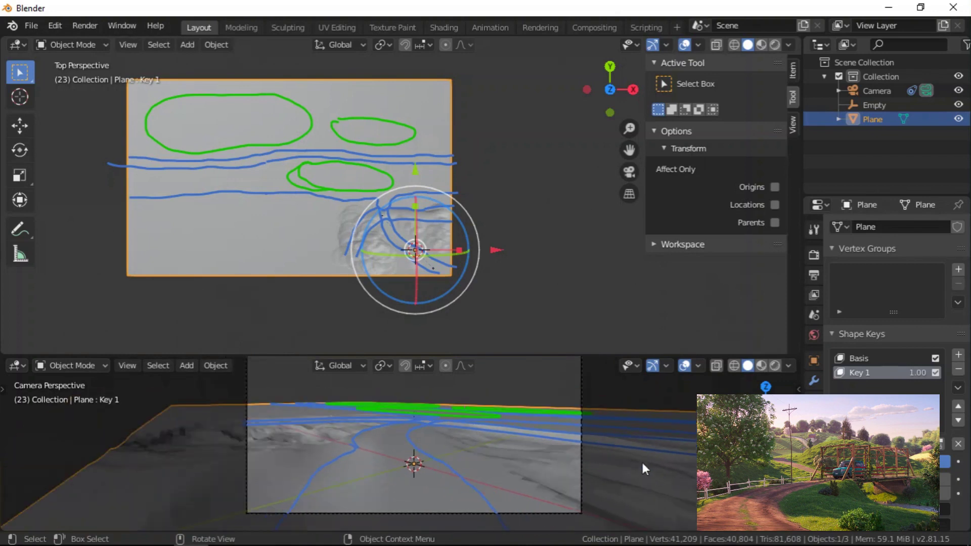
scroll(312, 209, up, 1)
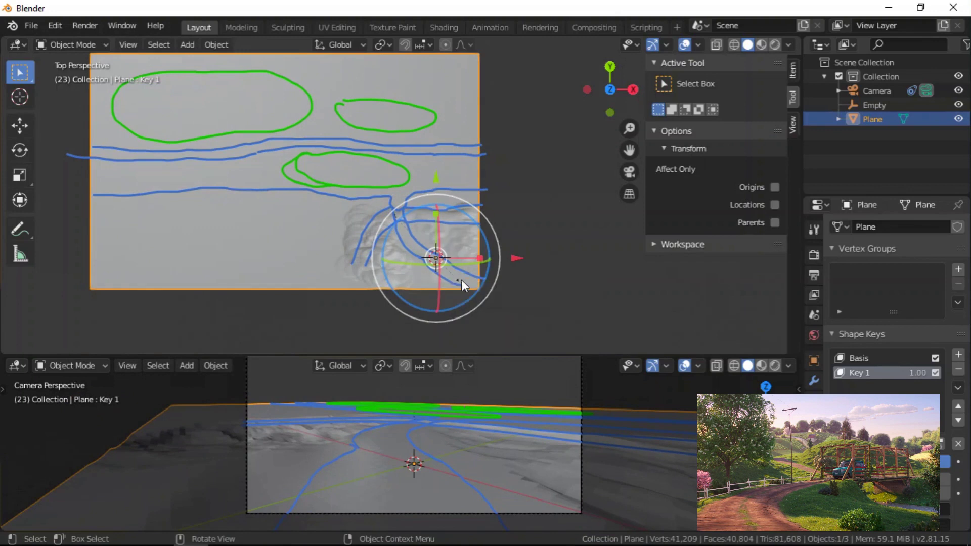
scroll(264, 132, down, 1)
scroll(223, 106, up, 1)
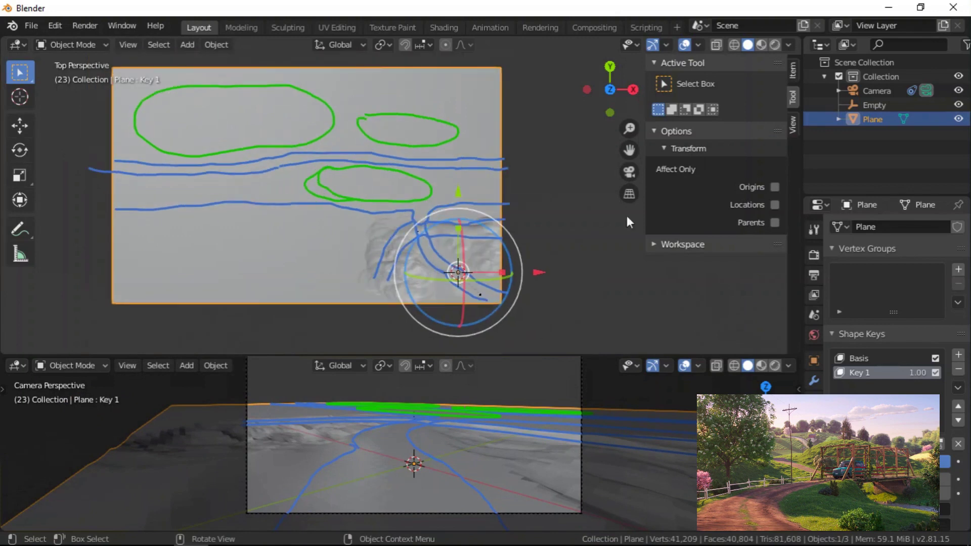
Step: Hide the Note and Note.001 annotation layers and add a new annotation layer
click(793, 124)
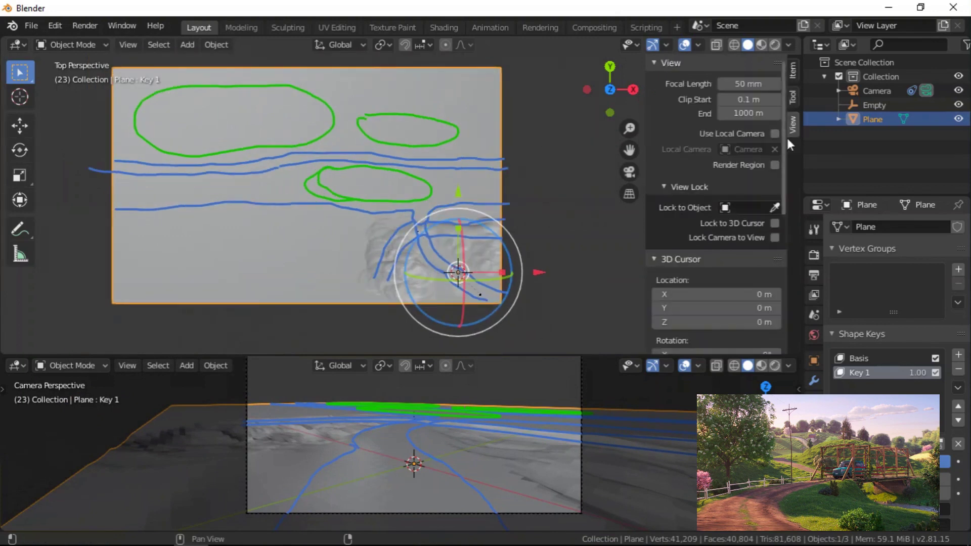
scroll(723, 312, down, 10)
click(752, 236)
click(751, 221)
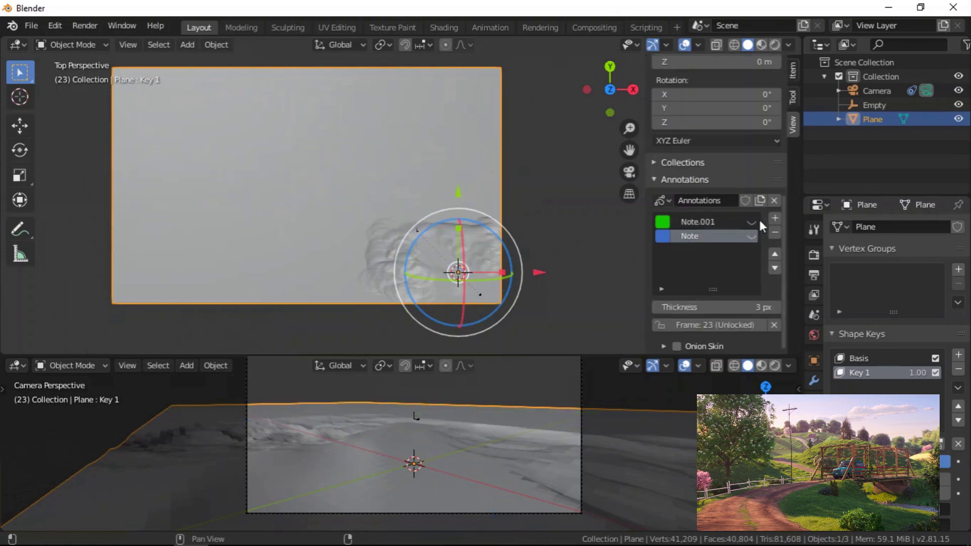
click(775, 218)
Step: Hide the gizmos in the top view and draw the road's inner edge as a curve from near the empty to the plane's right edge
scroll(236, 339, up, 1)
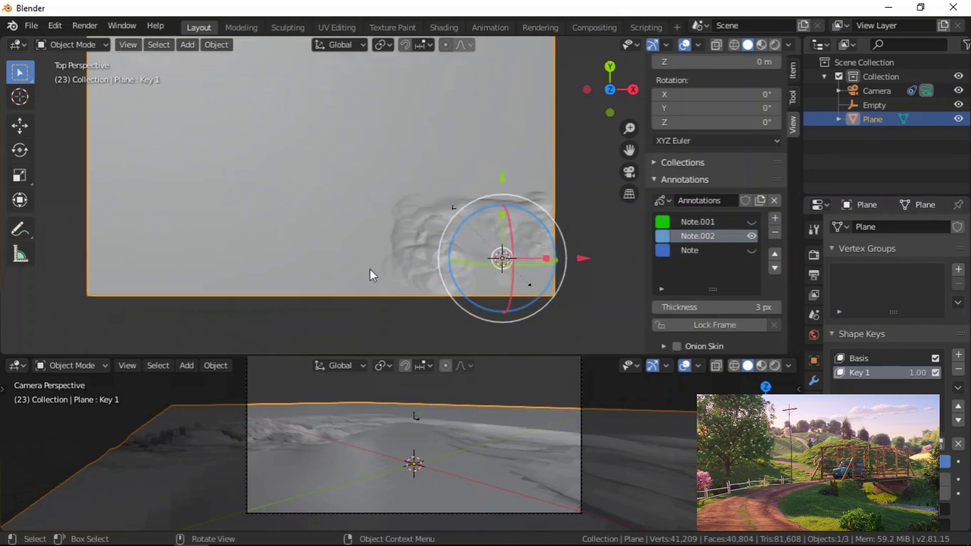
scroll(491, 237, up, 1)
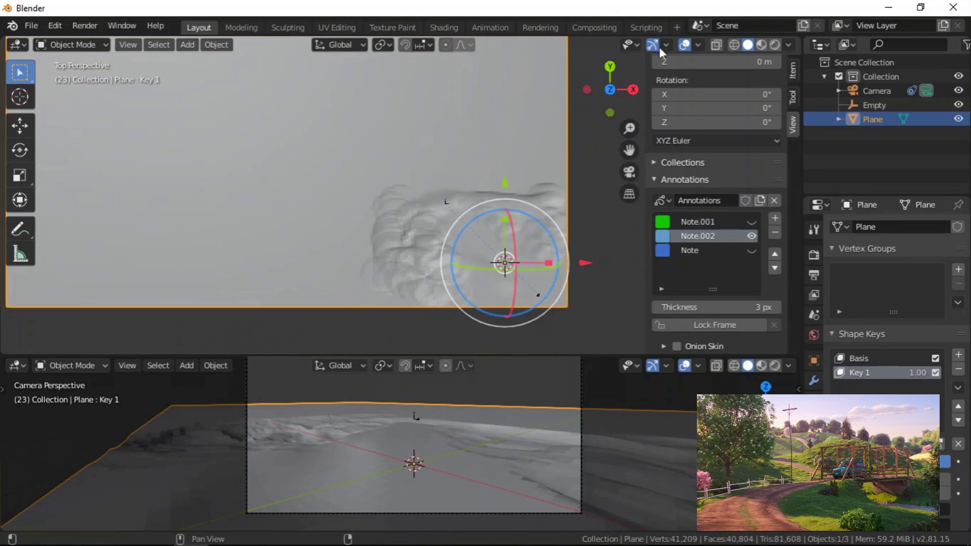
click(653, 45)
scroll(491, 238, up, 2)
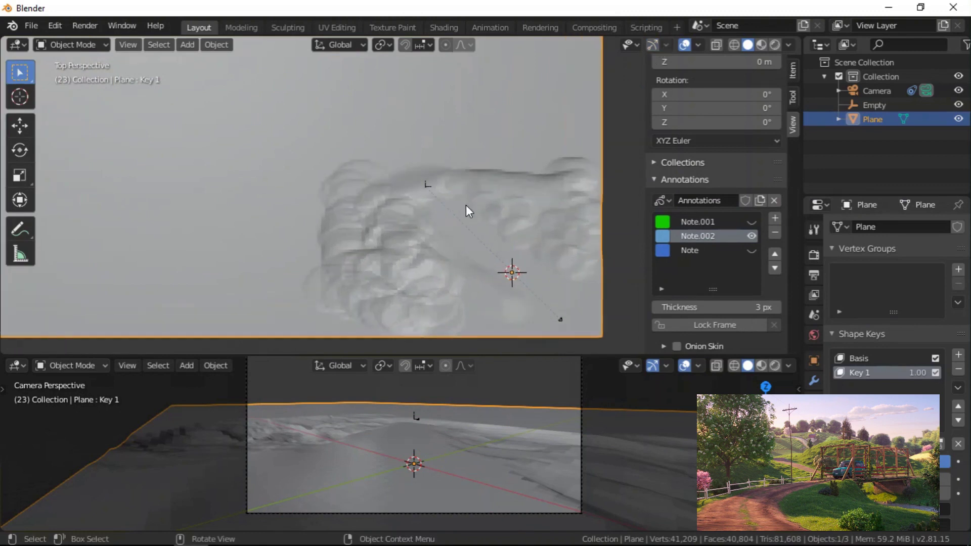
mouse_move(466, 205)
mouse_down()
mouse_move(544, 272)
mouse_move(608, 299)
mouse_up()
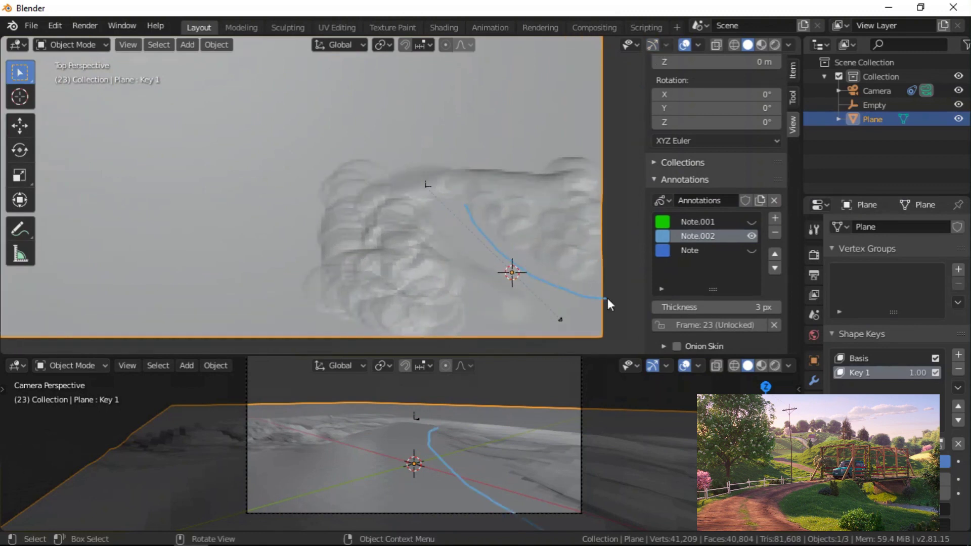
Step: Draw the road's outer edge roughly parallel to the first curve, down to the plane's lower-right corner, redrawing it until the spacing fits
mouse_move(453, 215)
mouse_down()
mouse_move(509, 297)
mouse_move(582, 330)
mouse_move(620, 332)
mouse_up()
key(ctrl+z)
mouse_move(449, 211)
mouse_down()
mouse_move(500, 278)
mouse_move(609, 340)
mouse_up()
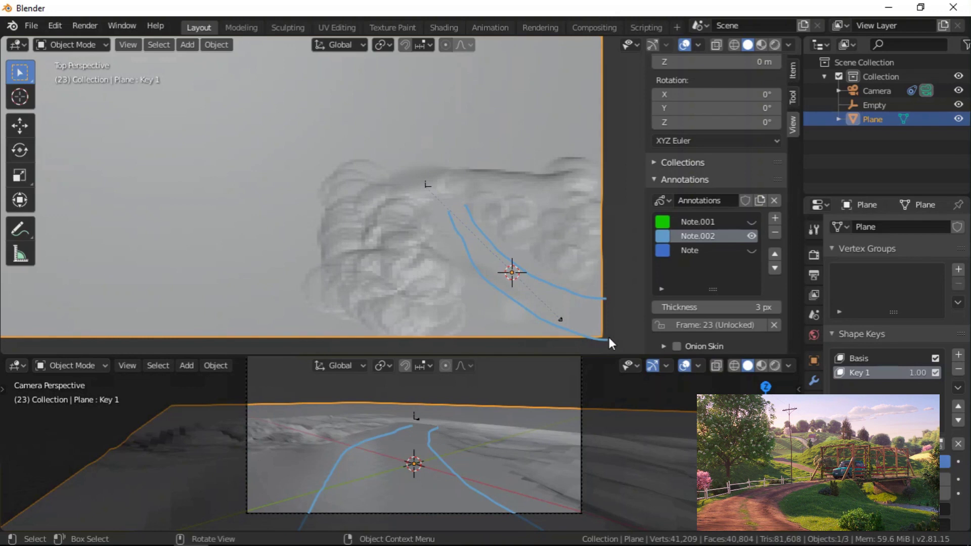
key(ctrl)
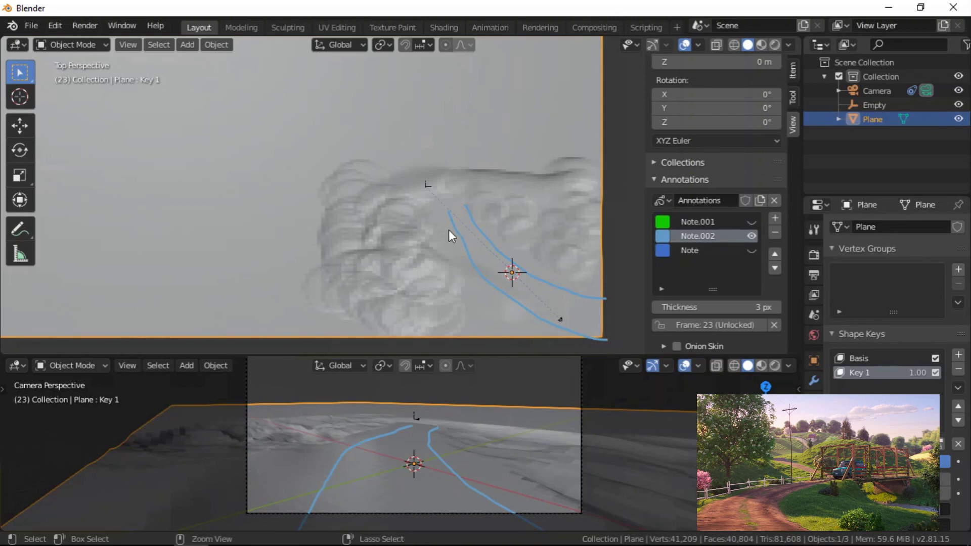
key(ctrl+z)
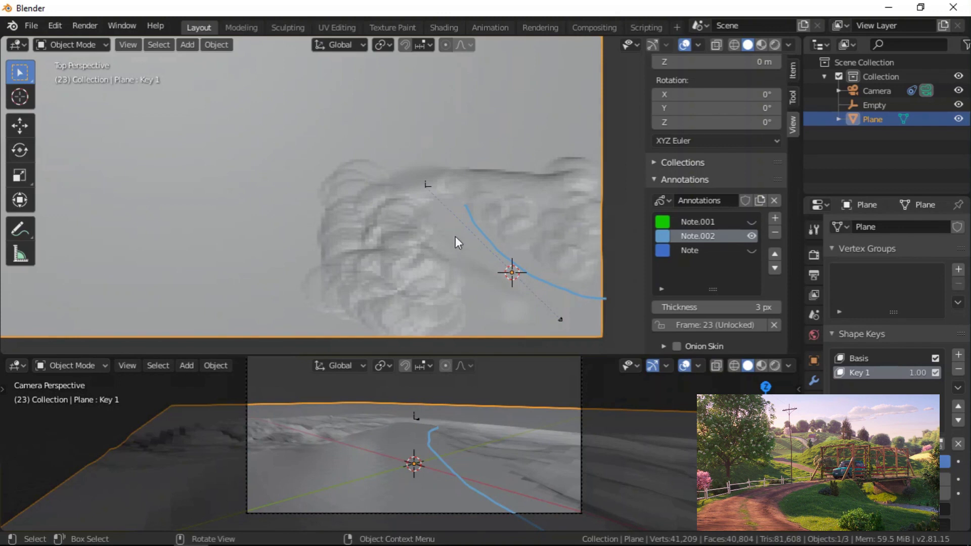
mouse_move(443, 213)
mouse_down()
mouse_move(459, 249)
mouse_move(526, 305)
mouse_move(615, 332)
mouse_up()
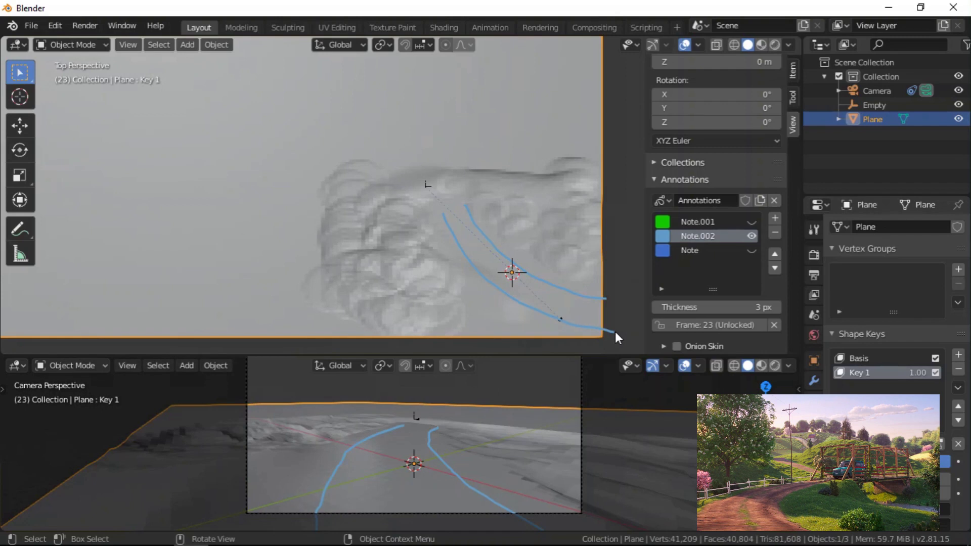
Step: Select the empty and the camera and move them together about 3.4 m toward the road's inner edge
click(416, 417)
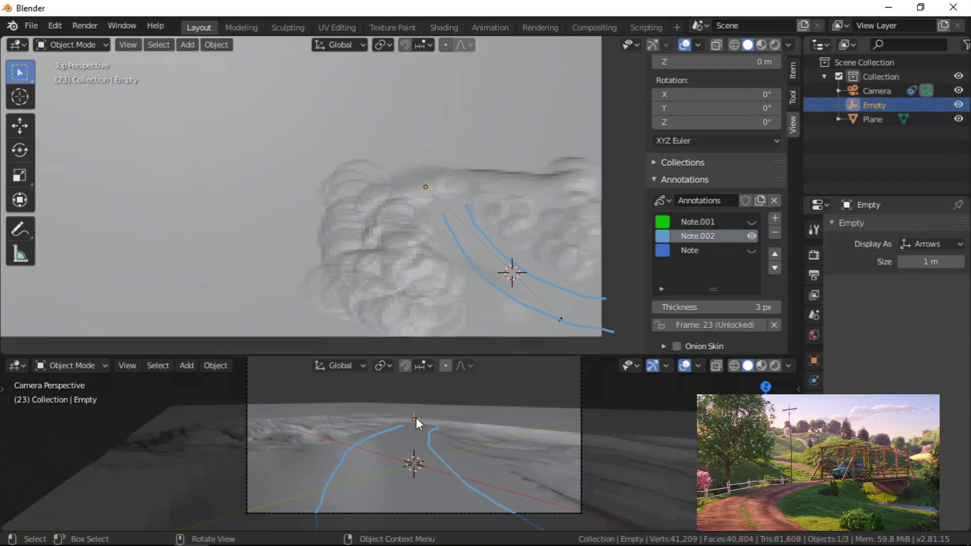
shift+click(248, 392)
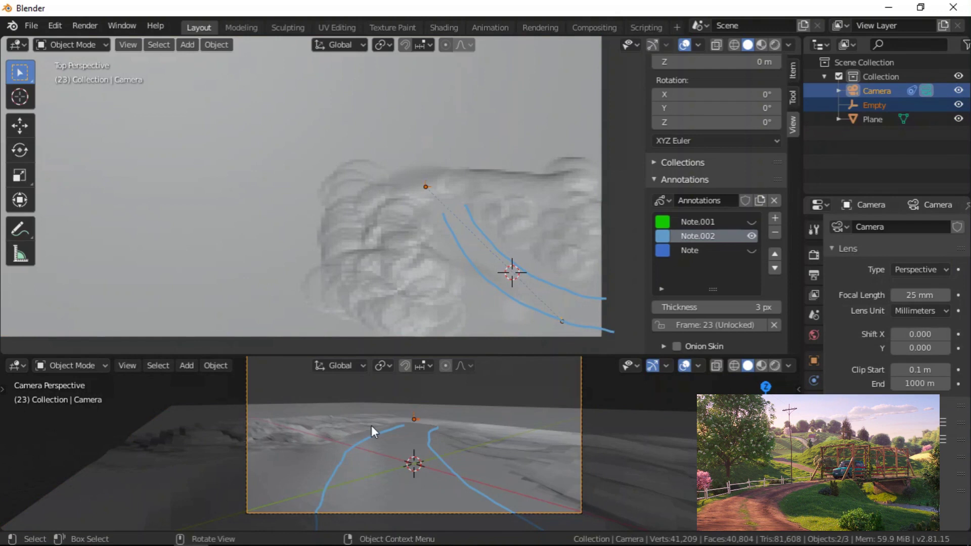
key(g)
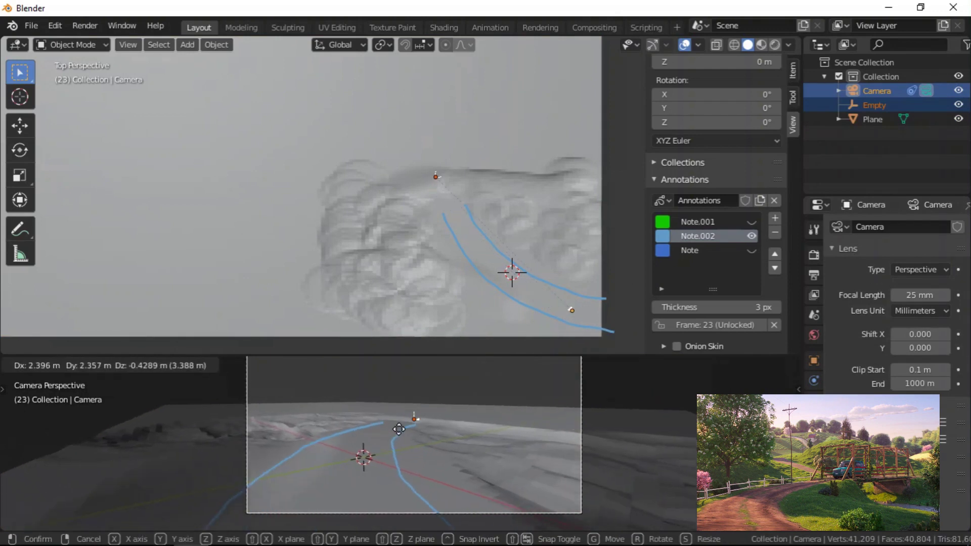
click(399, 429)
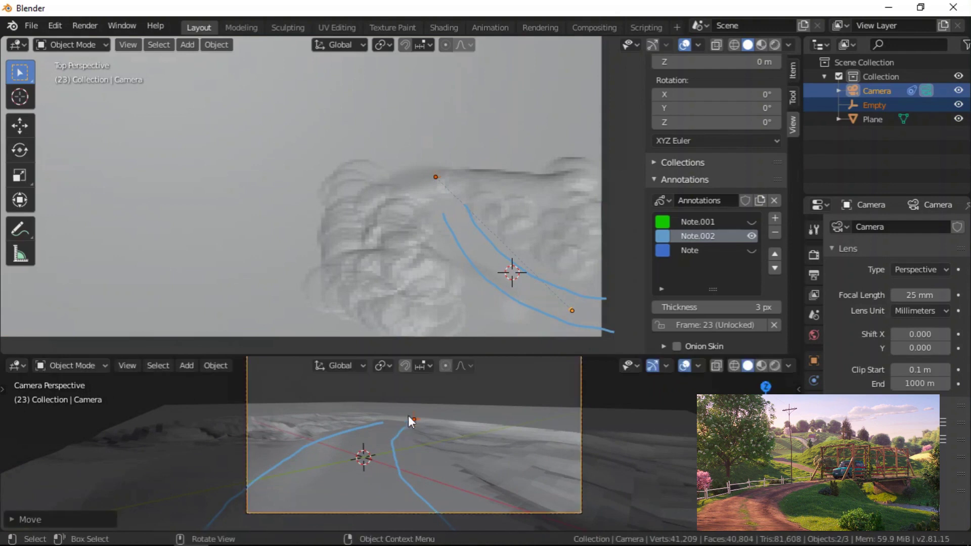
Step: Move only the empty back about 3.9 m so the camera aims closer to the road's far end
click(415, 413)
key(g)
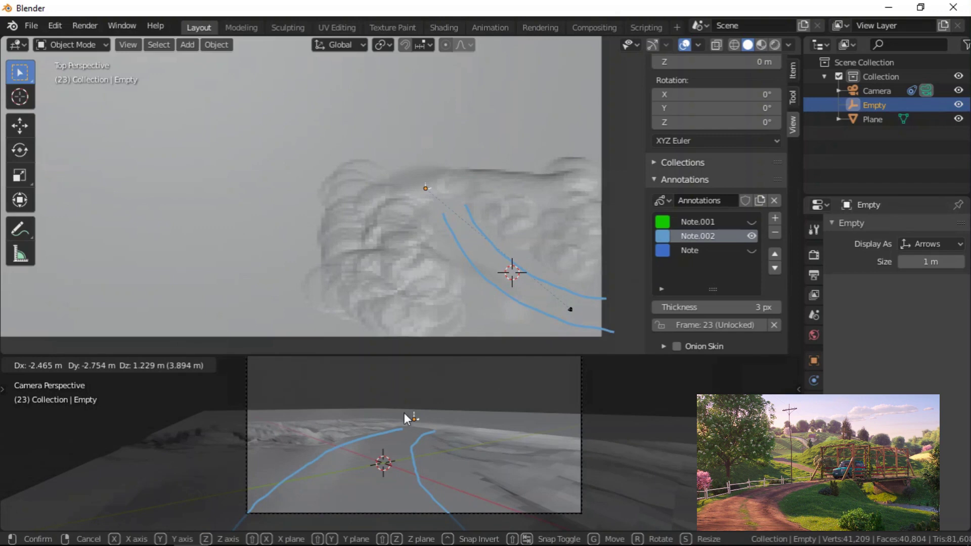
click(404, 413)
Step: Select the plane and draw a nearly straight annotation line just beyond the sculpted terrain, from near the empty toward the plane's right edge
scroll(429, 228, down, 3)
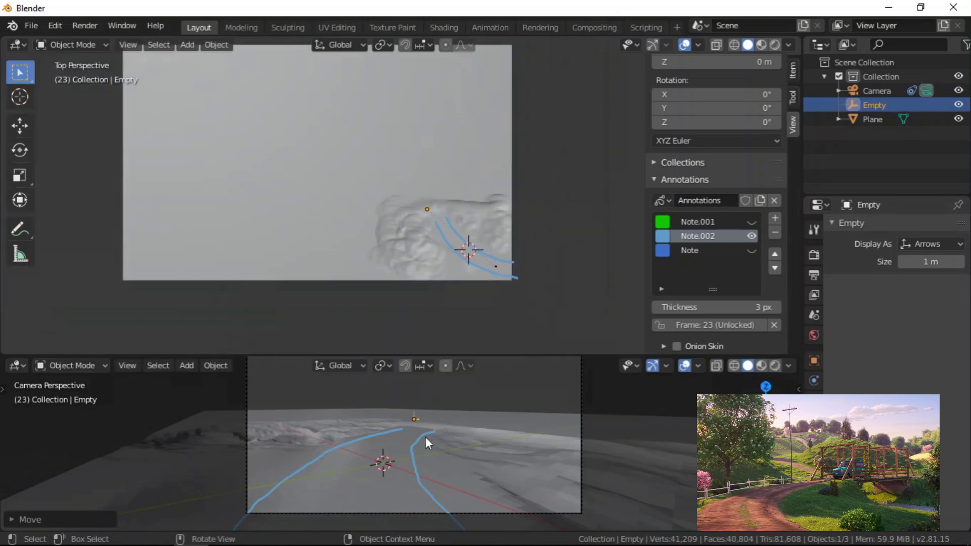
scroll(379, 389, up, 2)
scroll(434, 231, up, 1)
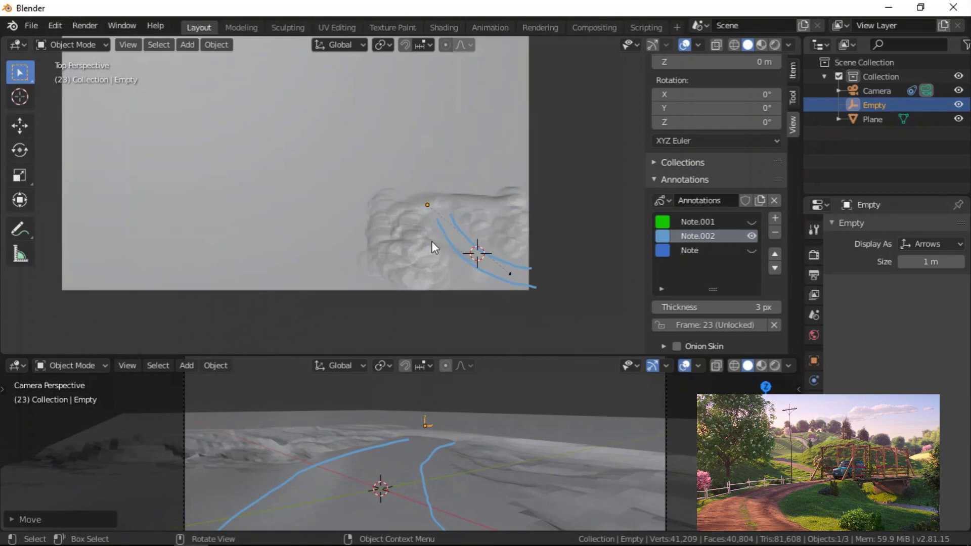
scroll(396, 245, up, 1)
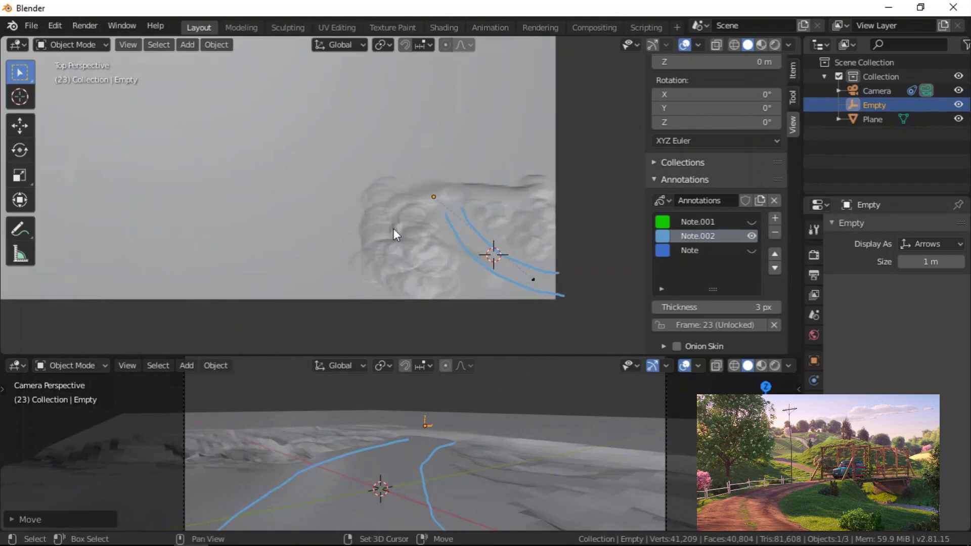
scroll(479, 317, down, 2)
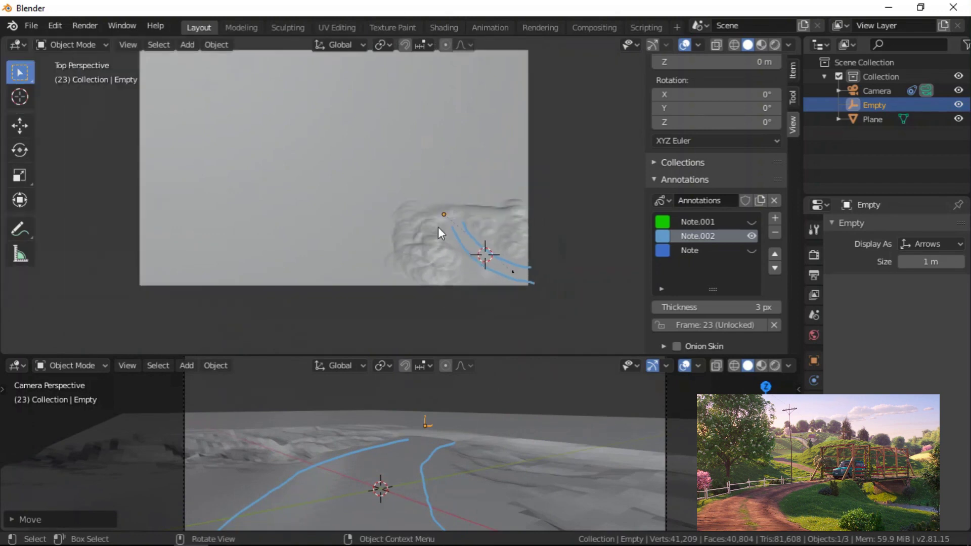
scroll(441, 231, up, 1)
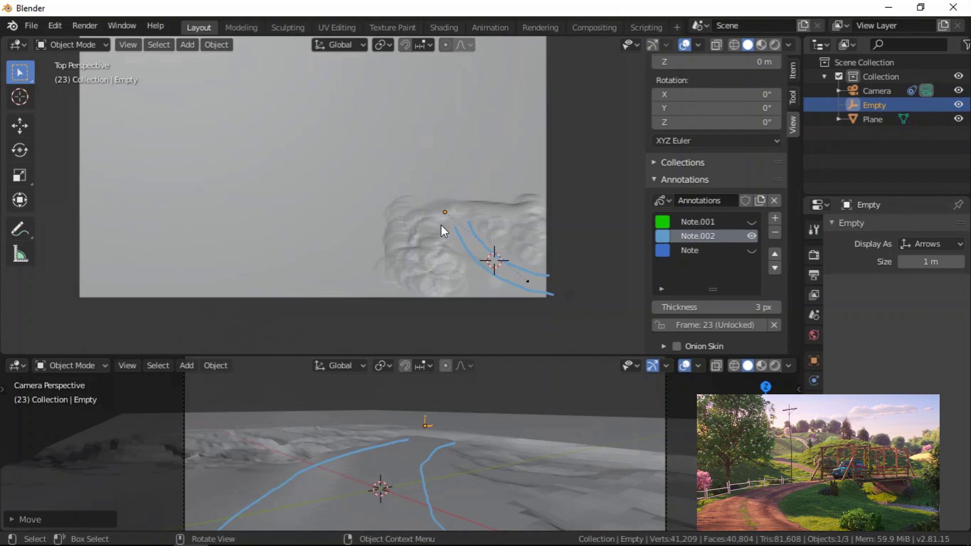
scroll(404, 192, down, 1)
click(361, 155)
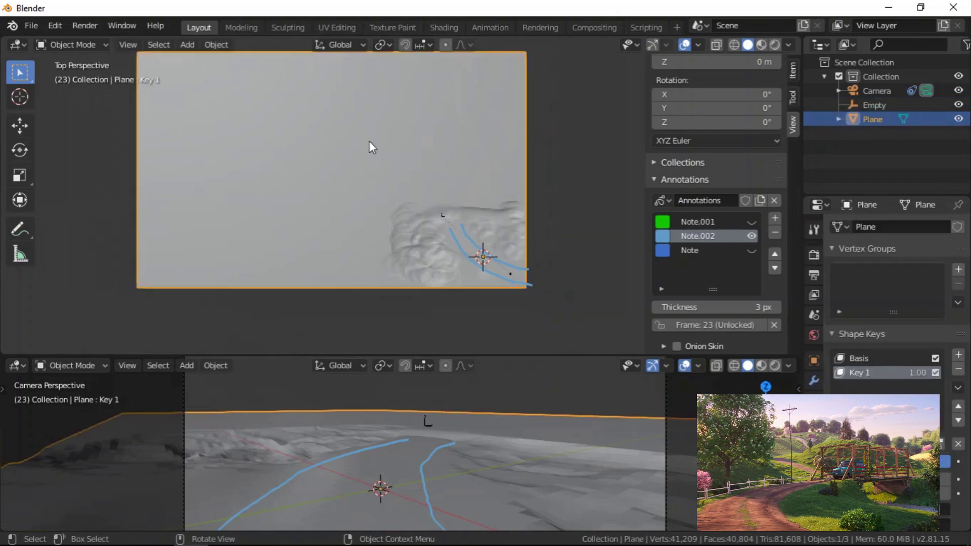
scroll(448, 193, up, 1)
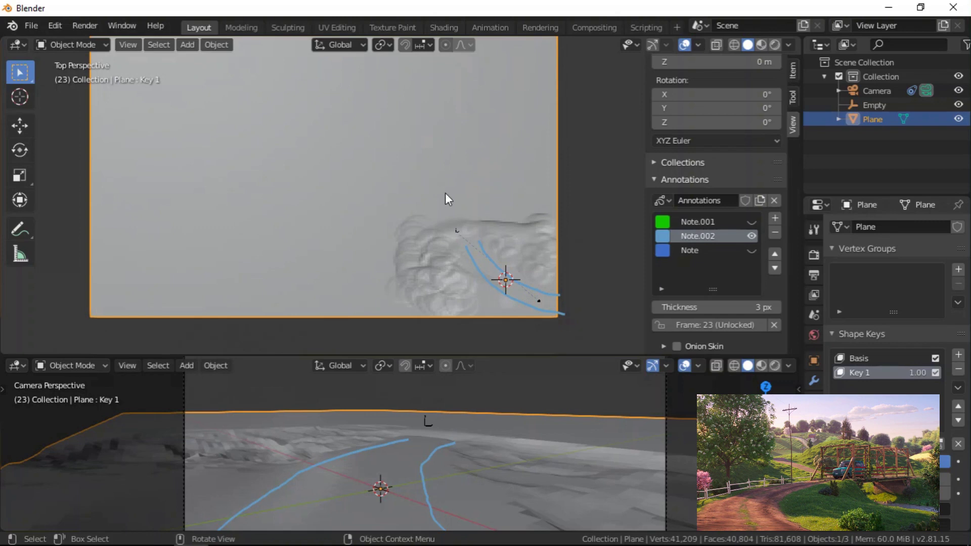
scroll(553, 263, up, 1)
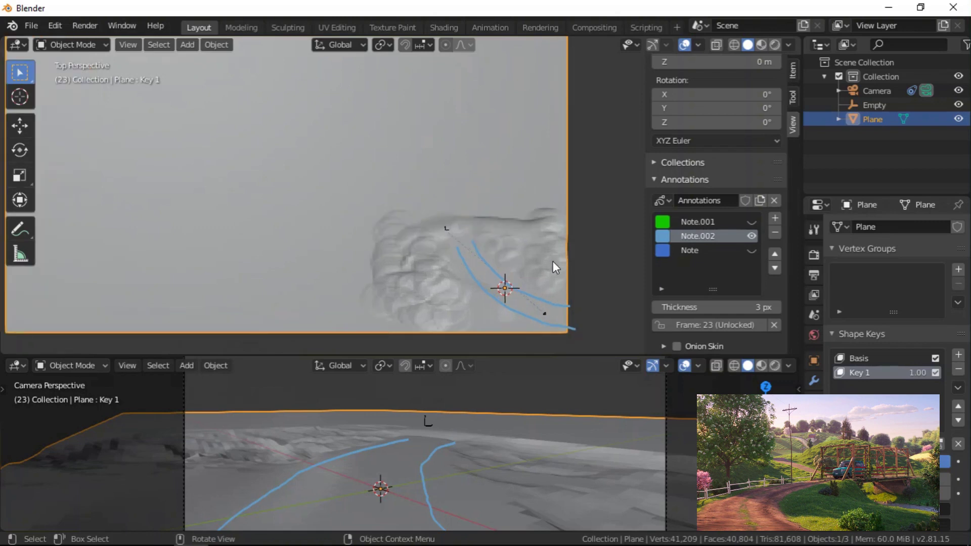
mouse_move(465, 211)
mouse_down()
mouse_move(540, 195)
mouse_move(559, 202)
mouse_up()
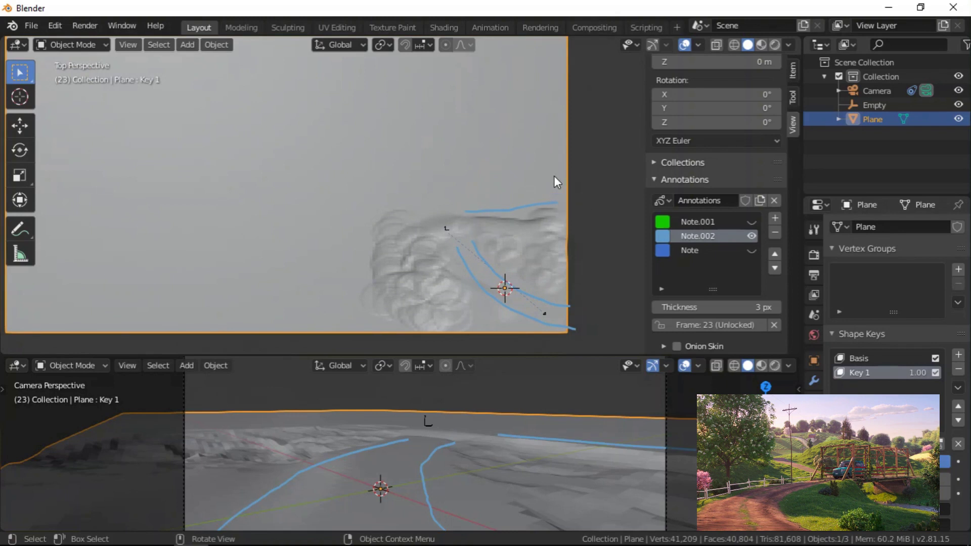
Step: Try to draw a long line across the plane behind the terrain and another from the road's end toward the plane's lower edge
mouse_move(565, 178)
mouse_down()
mouse_move(491, 196)
mouse_move(99, 202)
mouse_up()
scroll(419, 195, down, 3)
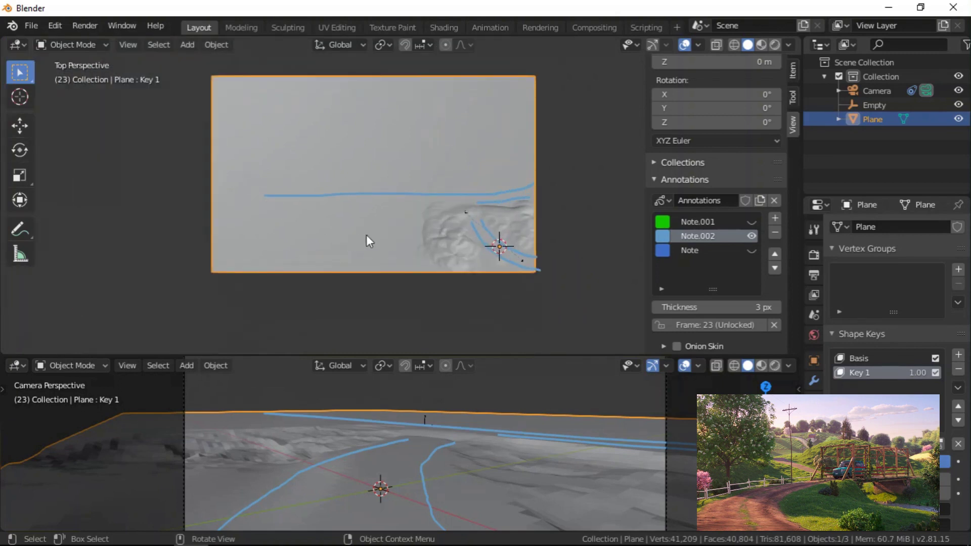
key(ctrl+z)
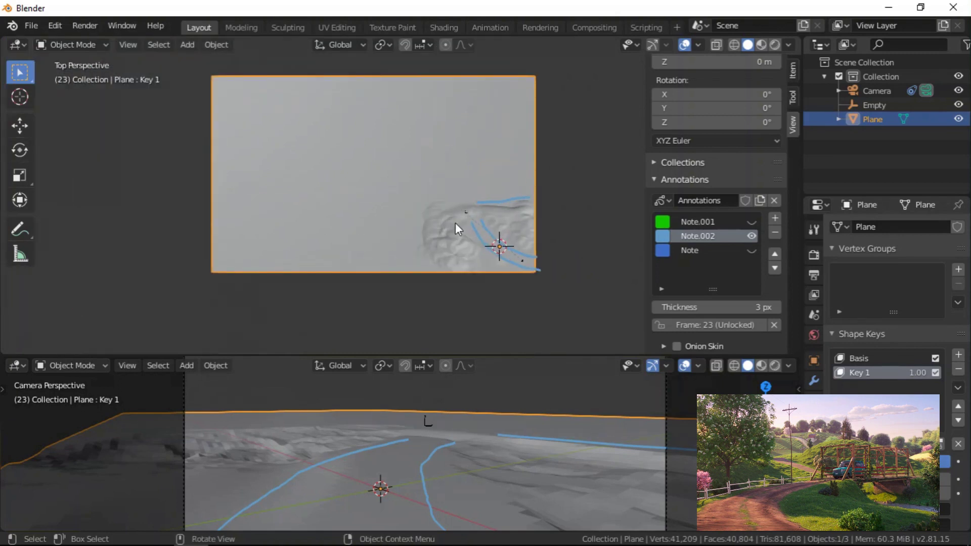
mouse_move(465, 223)
mouse_down()
mouse_move(335, 245)
mouse_move(271, 288)
mouse_up()
key(ctrl+z)
Step: Try to draw the crossing path's left part directly in the camera view, check it from an orbited view and undo it
drag(402, 436, 117, 459)
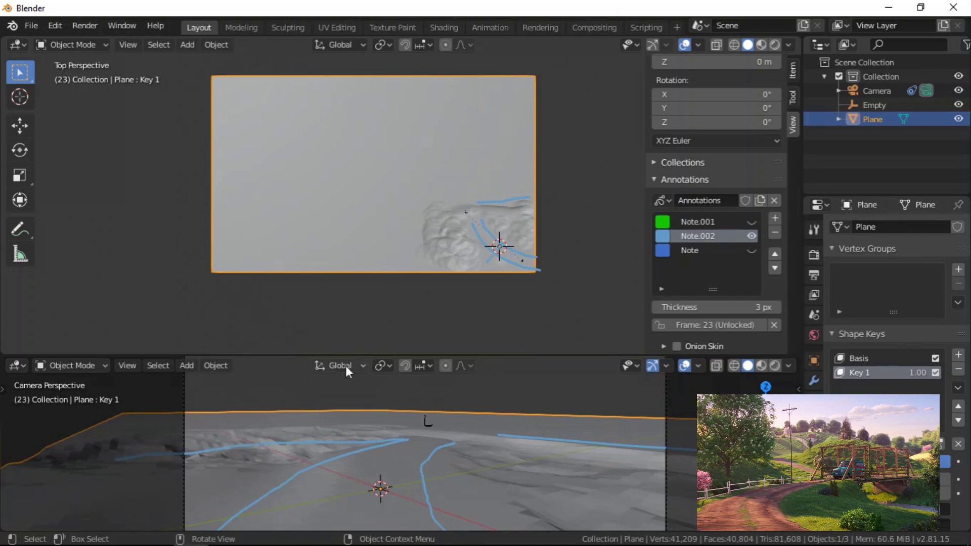
scroll(448, 242, up, 1)
scroll(397, 403, down, 4)
middle_drag(427, 438, 496, 454)
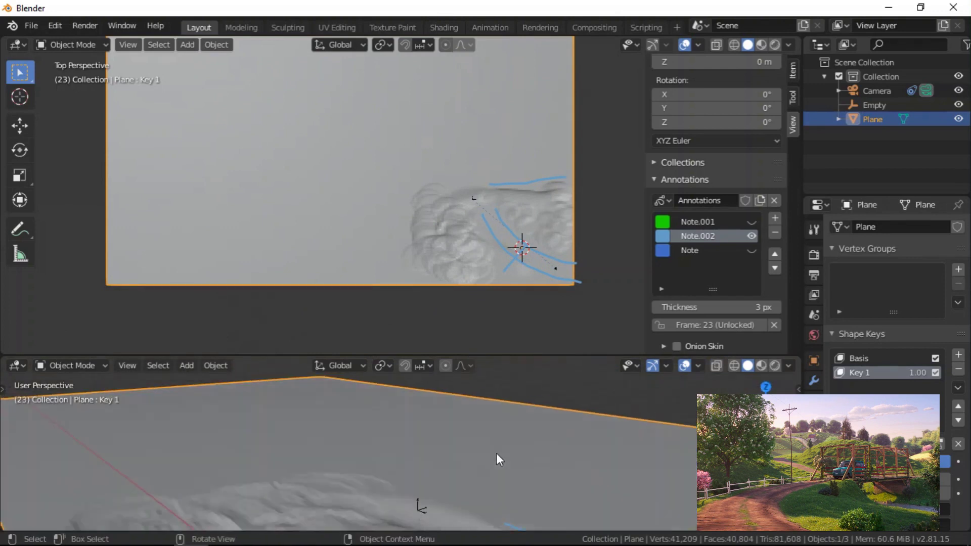
scroll(524, 268, up, 1)
scroll(497, 253, down, 2)
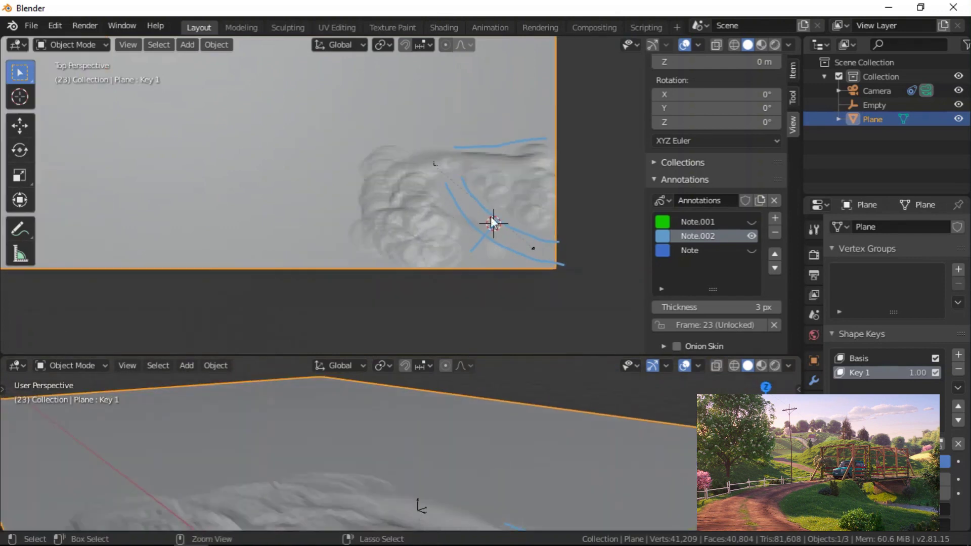
key(KP_0)
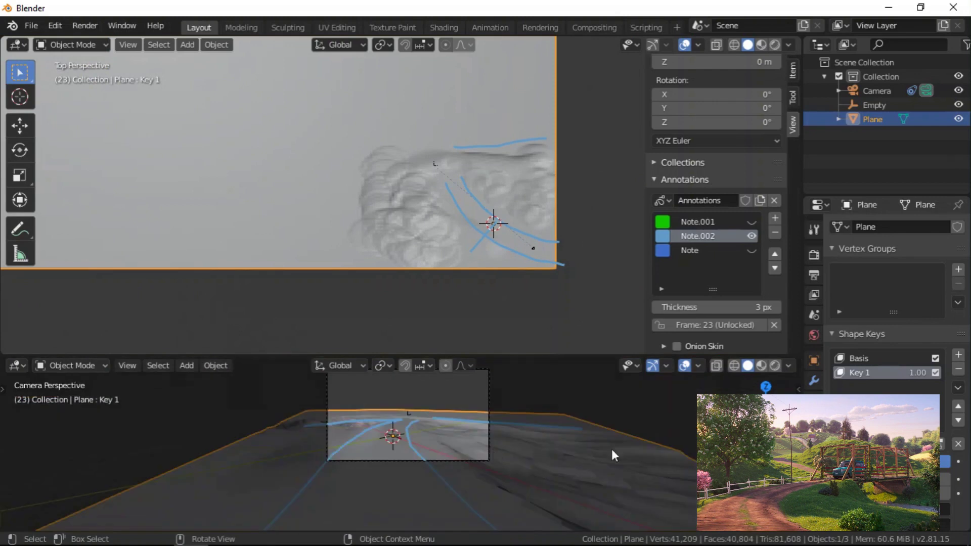
scroll(345, 427, up, 3)
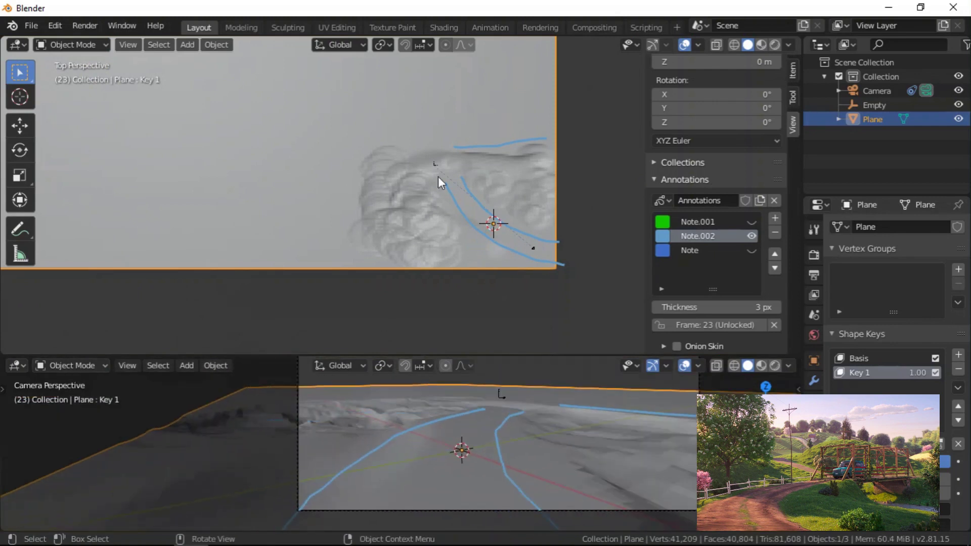
Step: Try to draw the crossing path's near edge in the top view, from left of the empty out to the plane's lower edge
scroll(436, 160, up, 1)
key(c)
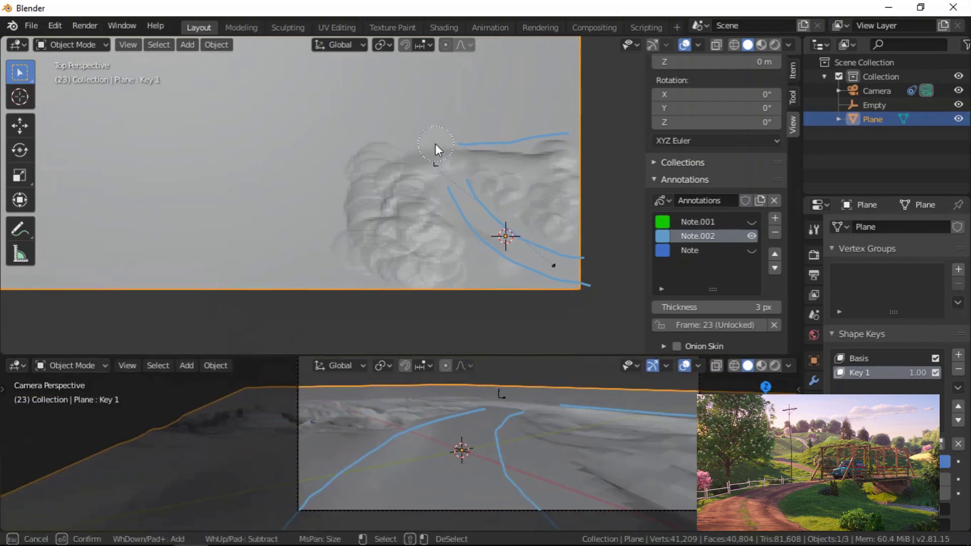
key(Escape)
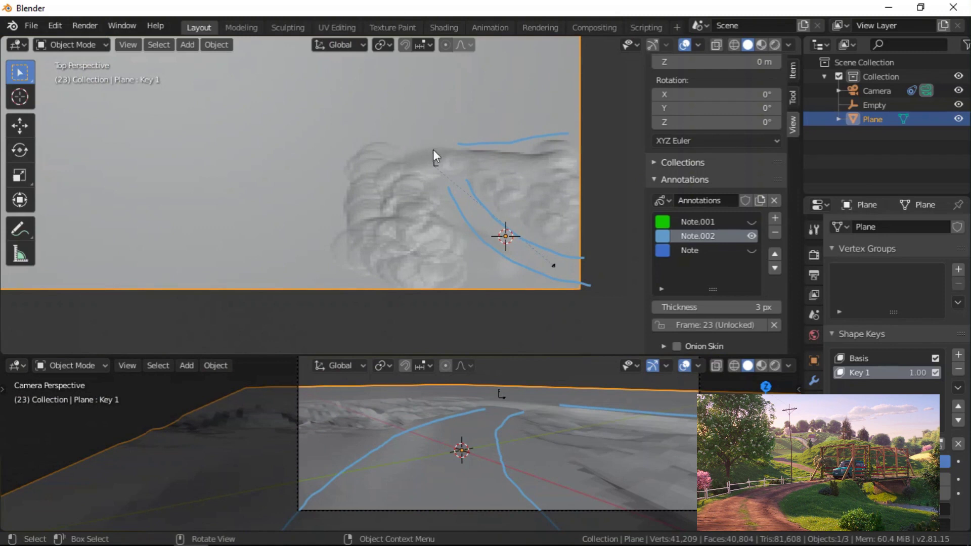
drag(410, 155, 202, 285)
scroll(456, 227, down, 1)
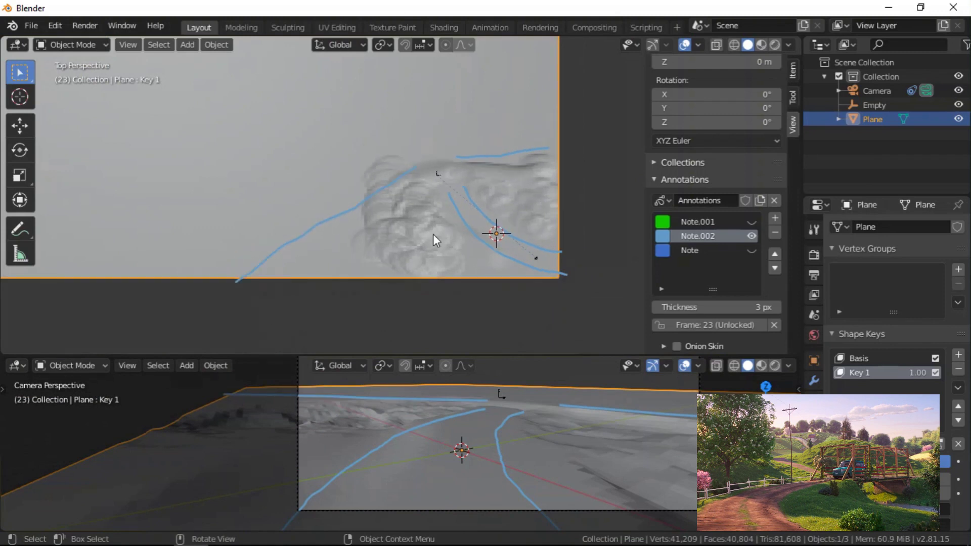
key(ctrl+z)
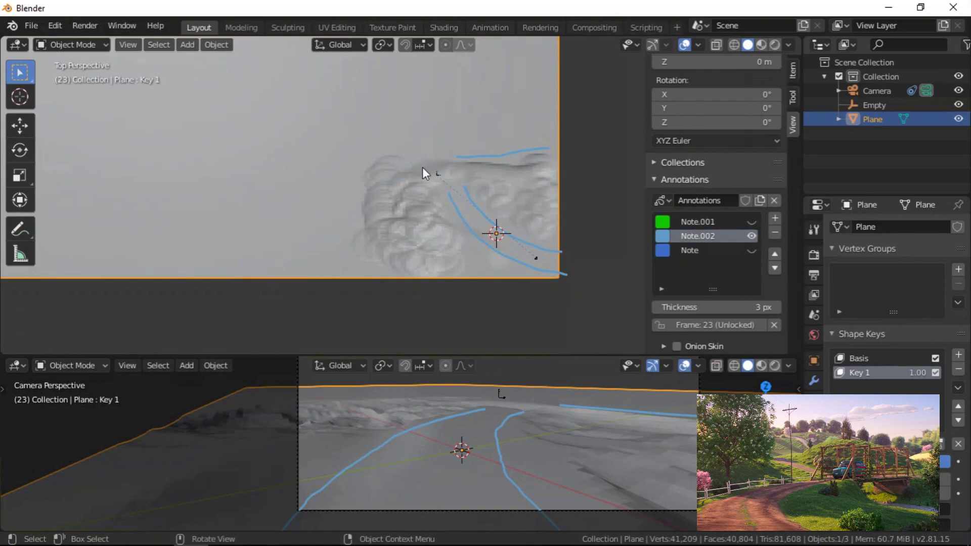
Step: Draw the crossing path's near edge curving down to the plane's lower edge, and a parallel far edge continuing past the plane's right edge
drag(415, 170, 302, 285)
drag(375, 160, 253, 276)
mouse_move(374, 162)
mouse_down()
mouse_move(544, 124)
mouse_move(587, 126)
mouse_up()
scroll(511, 159, down, 2)
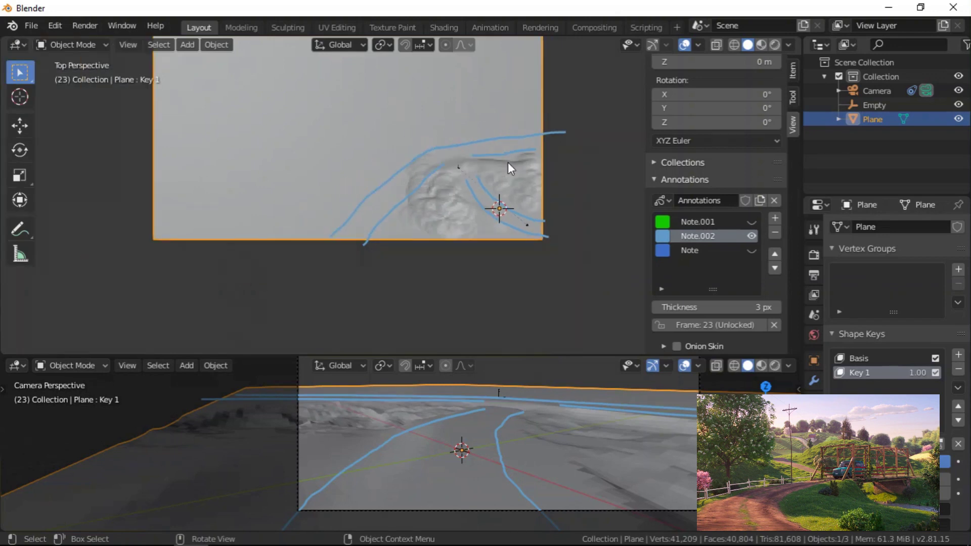
scroll(401, 120, up, 1)
scroll(479, 185, down, 3)
scroll(485, 213, up, 3)
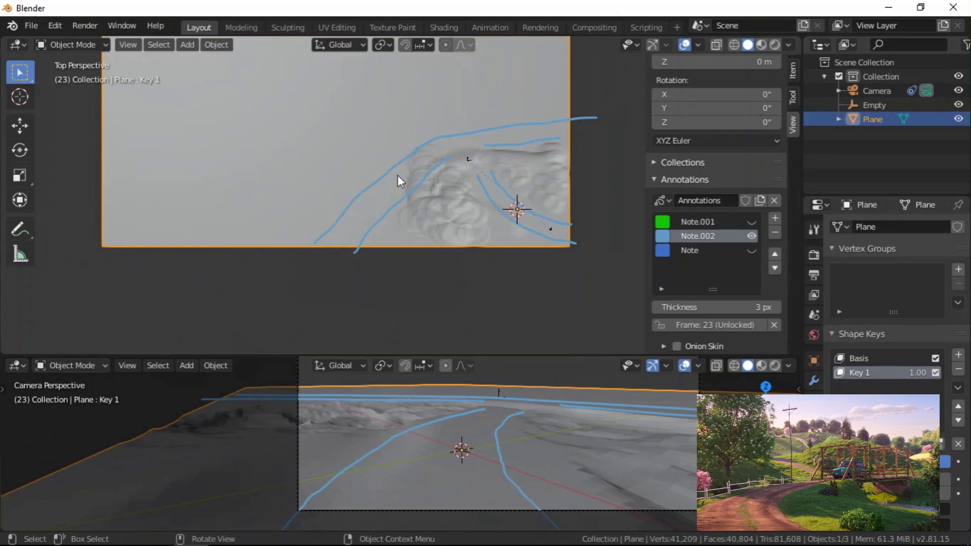
Step: Draw two parallel curves for a farther path, sweeping from the plane's lower edge up and across its right edge
scroll(399, 199, down, 1)
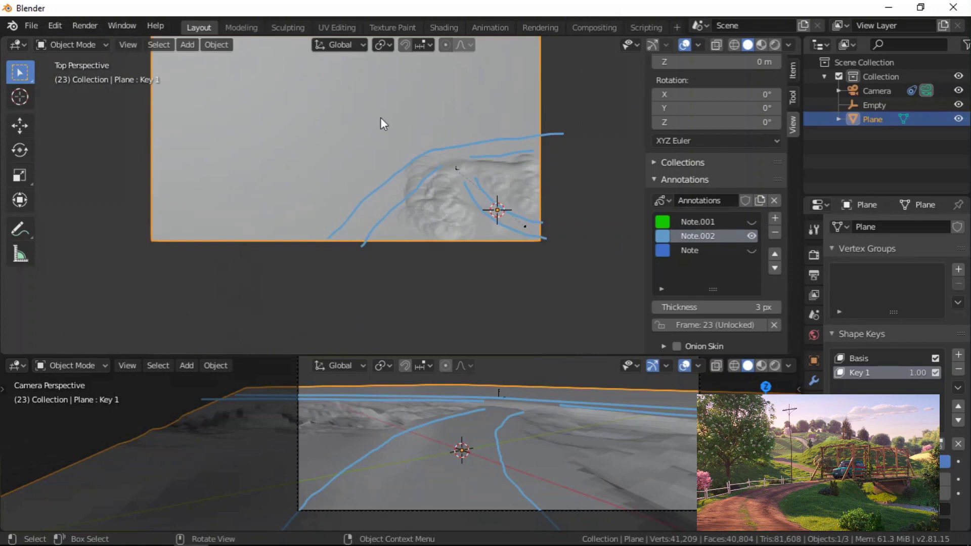
mouse_move(237, 231)
mouse_down()
mouse_move(294, 151)
mouse_move(450, 75)
mouse_move(557, 69)
mouse_up()
scroll(202, 210, down, 2)
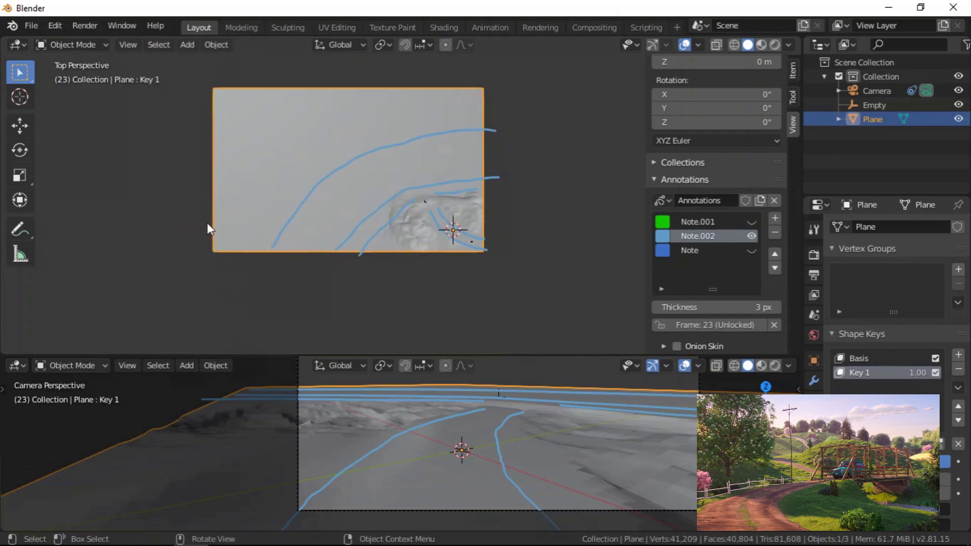
mouse_move(253, 259)
mouse_down()
mouse_move(260, 228)
mouse_move(355, 139)
mouse_move(428, 116)
mouse_move(500, 112)
mouse_up()
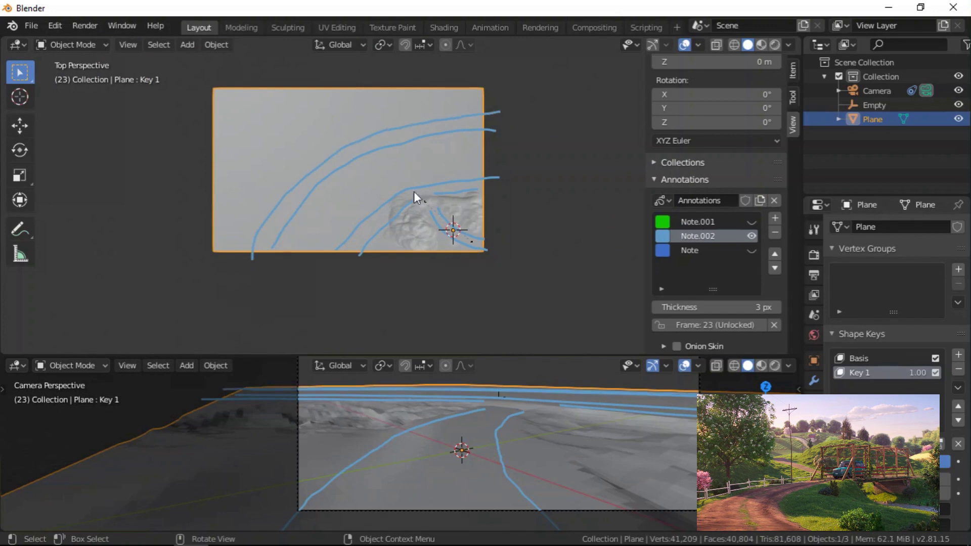
Step: Bridge the gap in the crossing path's near edge beside the empty and close off the road's far end
scroll(444, 189, up, 2)
scroll(451, 232, up, 3)
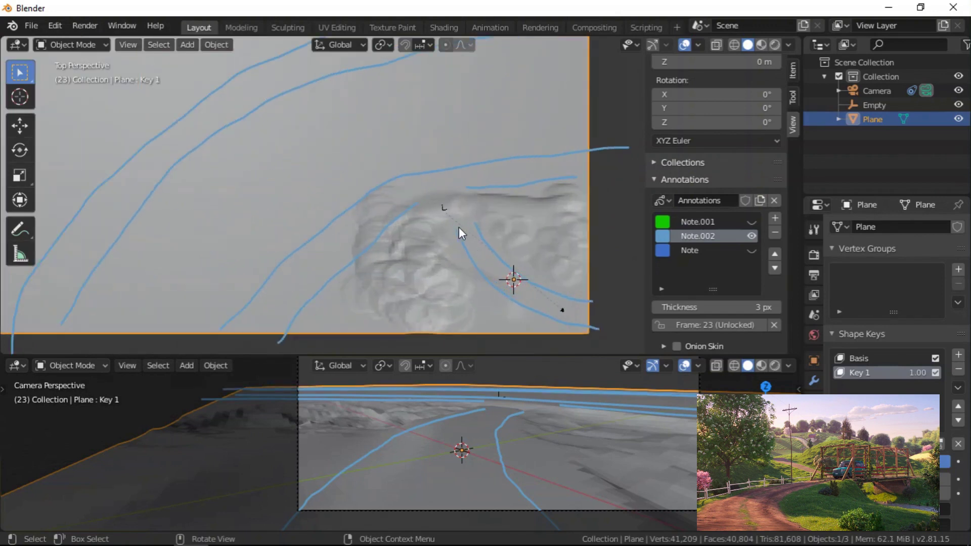
scroll(475, 192, up, 2)
mouse_move(461, 188)
mouse_down()
mouse_move(427, 210)
mouse_move(406, 200)
mouse_move(362, 210)
mouse_up()
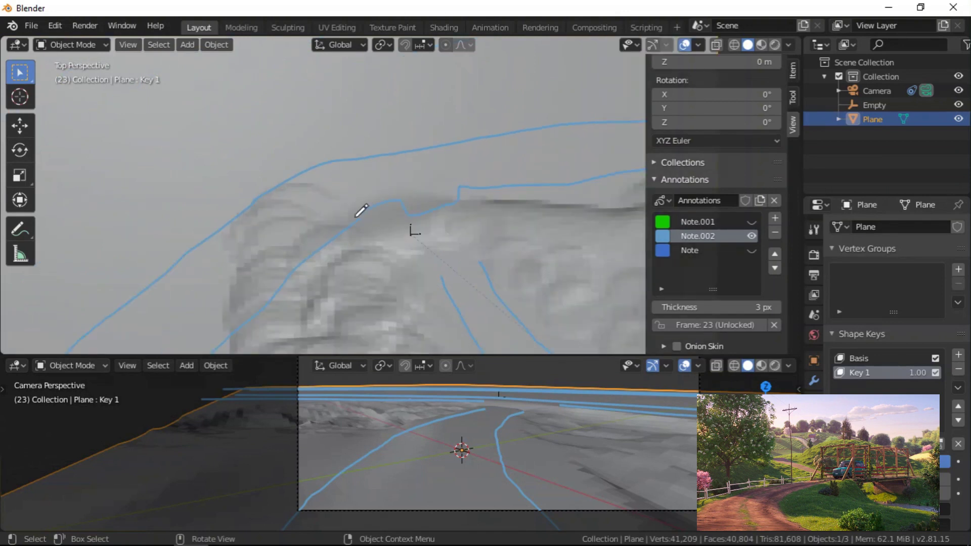
scroll(494, 220, down, 2)
scroll(474, 266, up, 3)
scroll(473, 260, down, 2)
scroll(518, 216, down, 1)
scroll(518, 214, down, 2)
scroll(506, 242, up, 1)
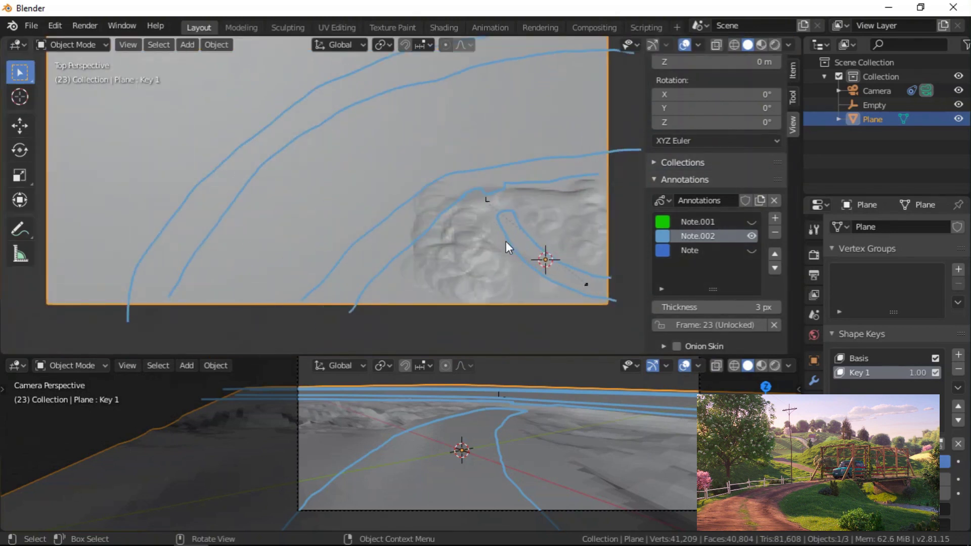
Step: Set the camera's focal length to 30 mm
scroll(529, 402, down, 3)
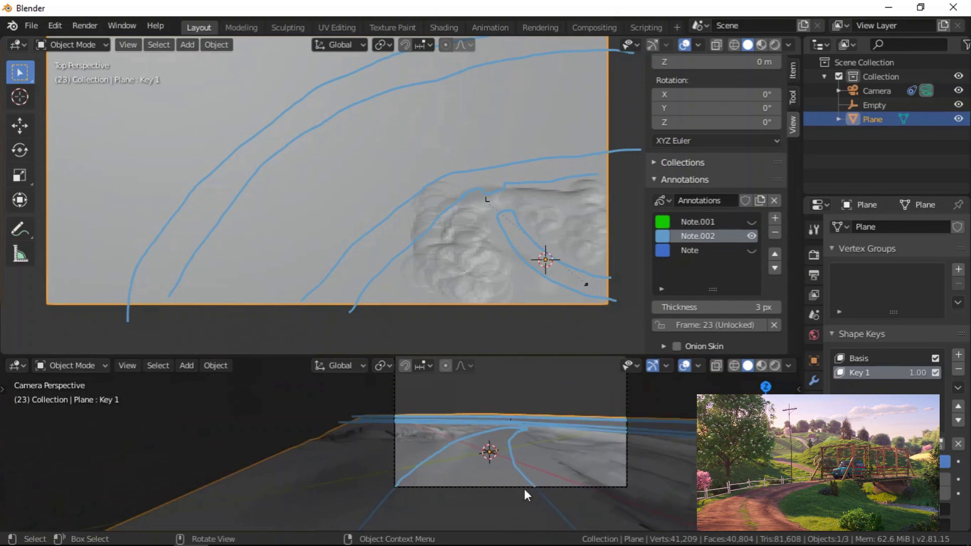
click(630, 398)
drag(919, 294, 891, 295)
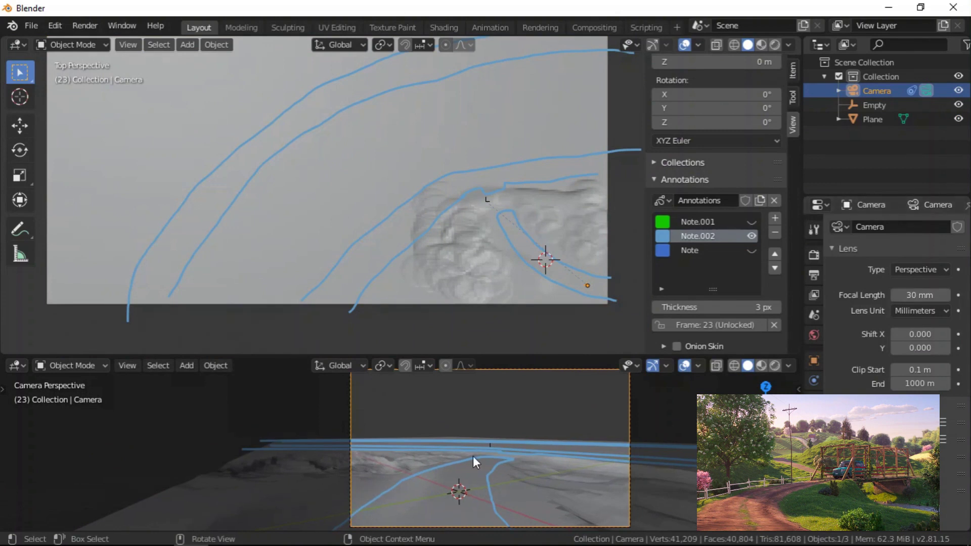
Step: Erase both edges of the crossing path's left part, from beside the empty down to the plane's lower edge
scroll(377, 214, down, 5)
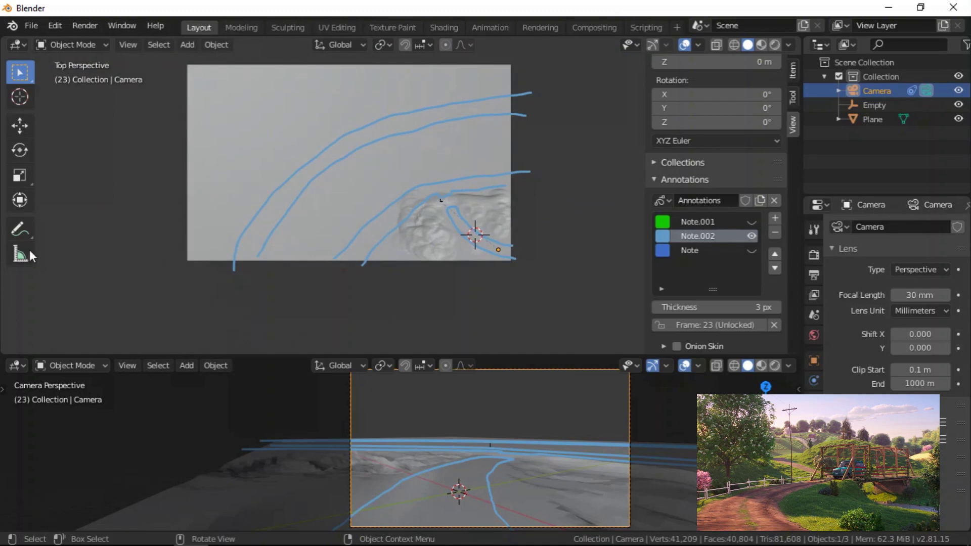
click(18, 226)
click(94, 299)
click(21, 230)
click(21, 233)
click(78, 312)
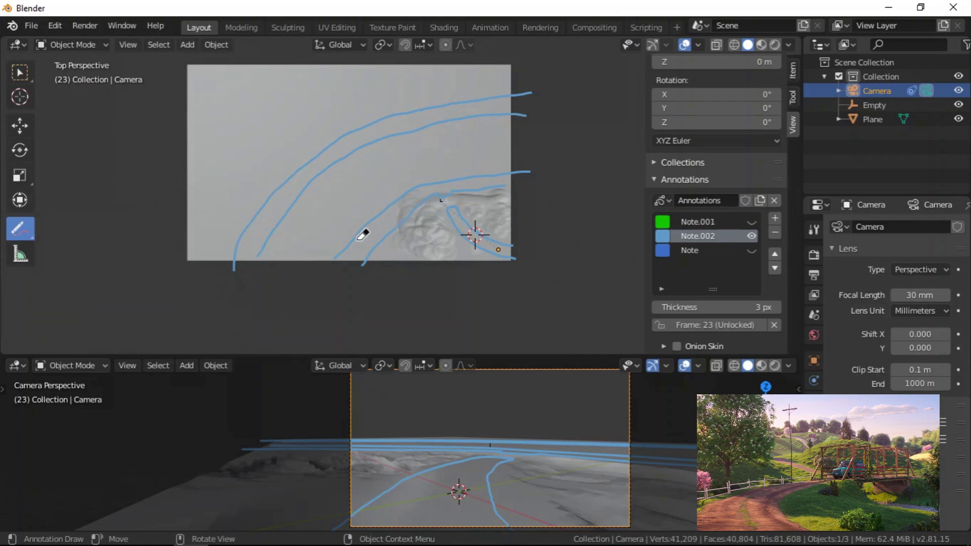
mouse_move(365, 258)
mouse_down()
mouse_move(412, 200)
mouse_move(349, 236)
mouse_up()
drag(390, 202, 306, 265)
Step: Redraw both edges of the crossing path's left part as a wider, gentler curve reaching past the plane's lower edge
drag(21, 230, 61, 235)
scroll(420, 243, up, 2)
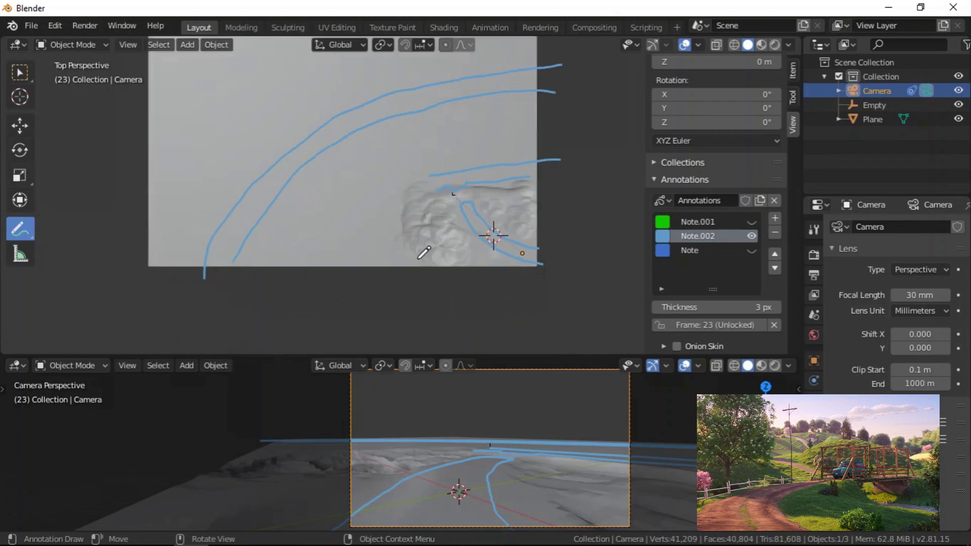
mouse_move(455, 175)
mouse_down()
mouse_move(392, 193)
mouse_move(291, 273)
mouse_up()
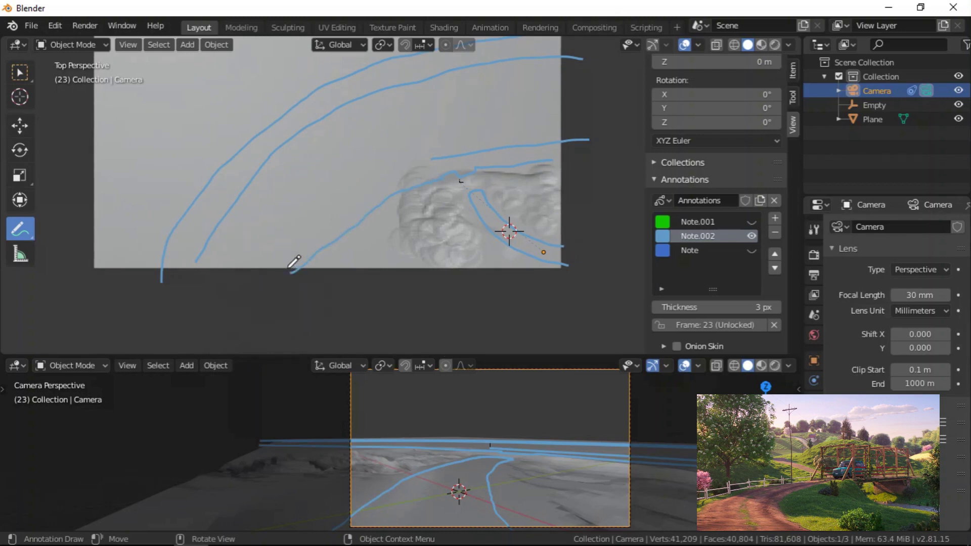
mouse_move(445, 152)
mouse_down()
mouse_move(372, 180)
mouse_move(306, 234)
mouse_move(268, 281)
mouse_up()
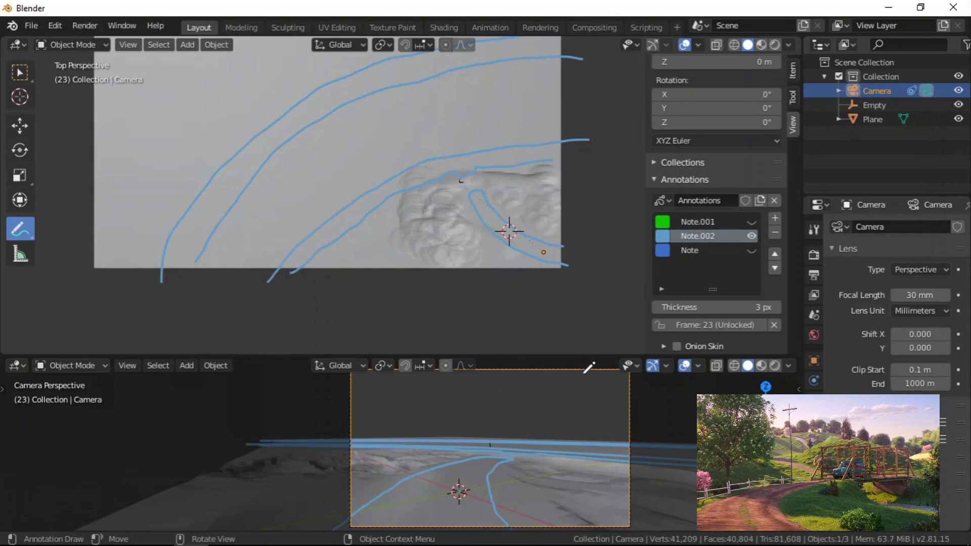
Step: Raise the camera by about 0.4 m along the global Z axis
key(g)
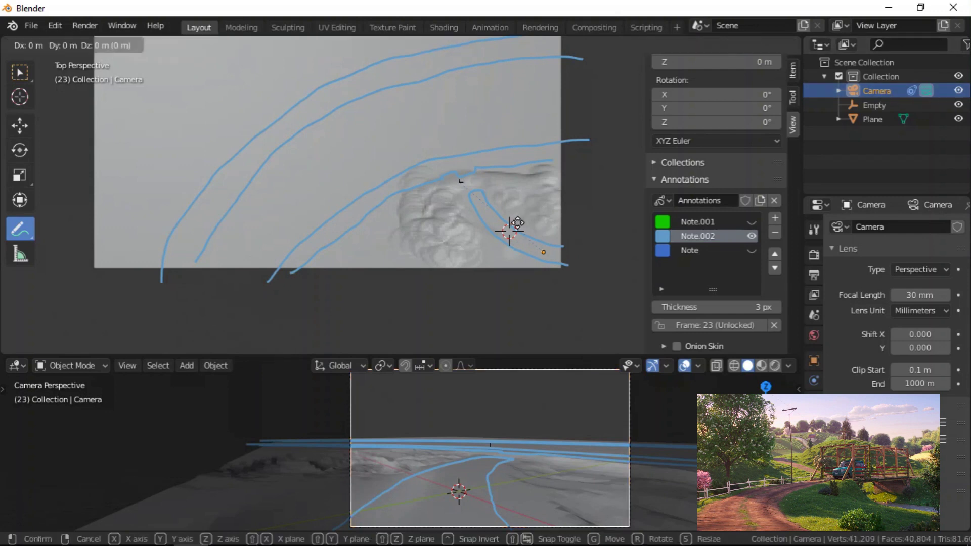
key(z)
right_click(519, 218)
scroll(488, 450, down, 2)
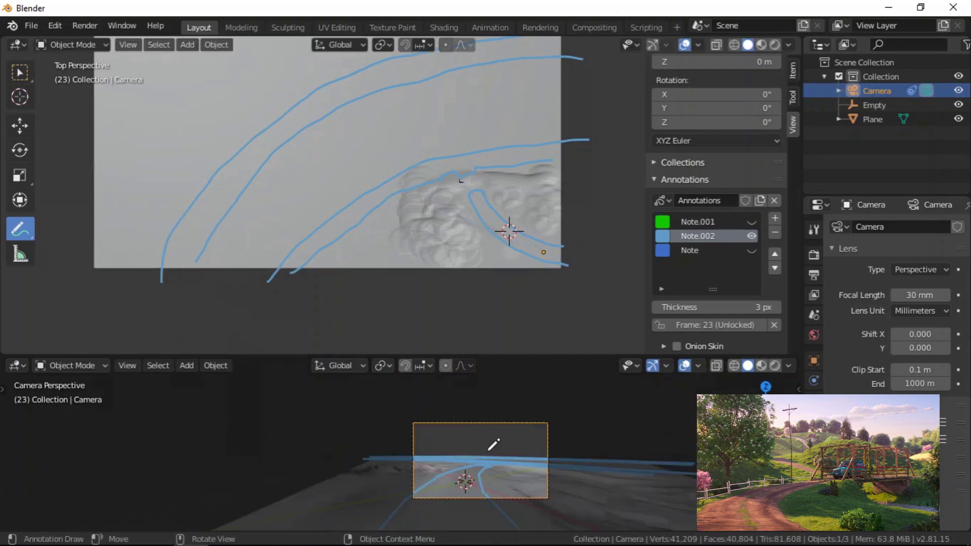
key(g)
key(z)
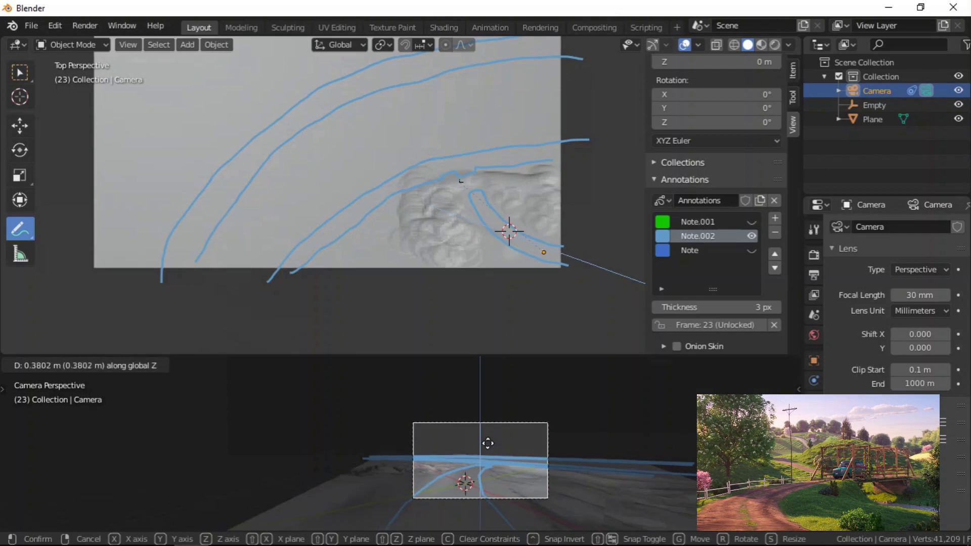
click(488, 445)
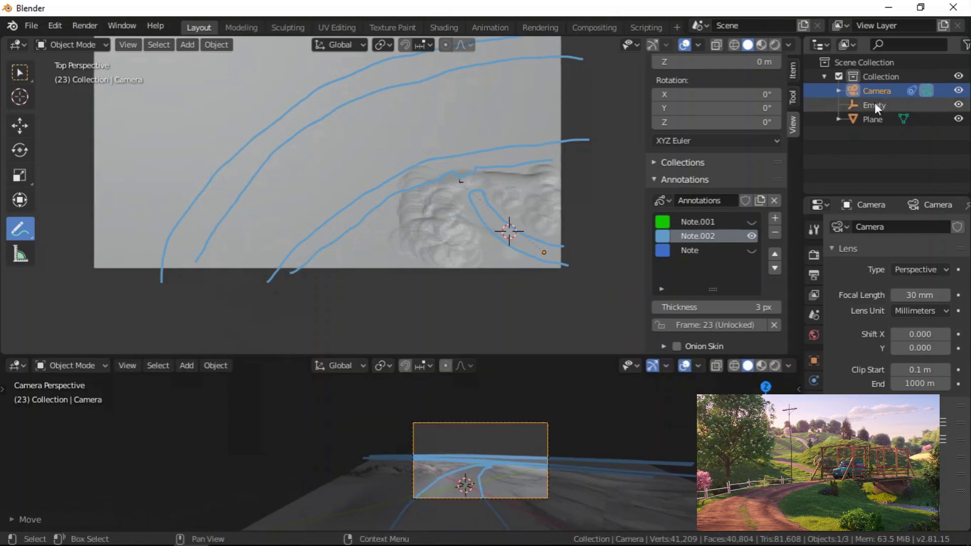
Step: Lower the Empty by about 1.86 m along the global Z axis to tilt the camera's aim downward
click(875, 102)
click(20, 72)
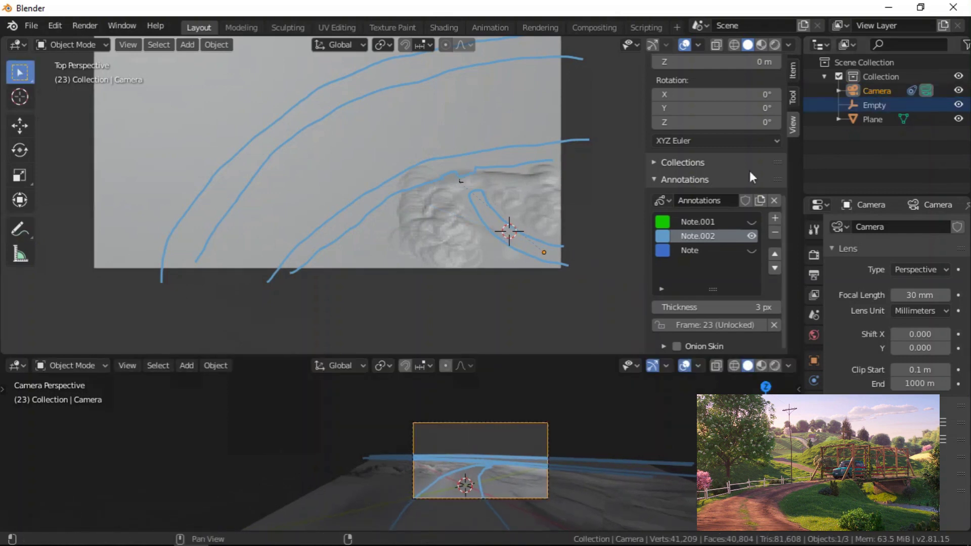
click(855, 104)
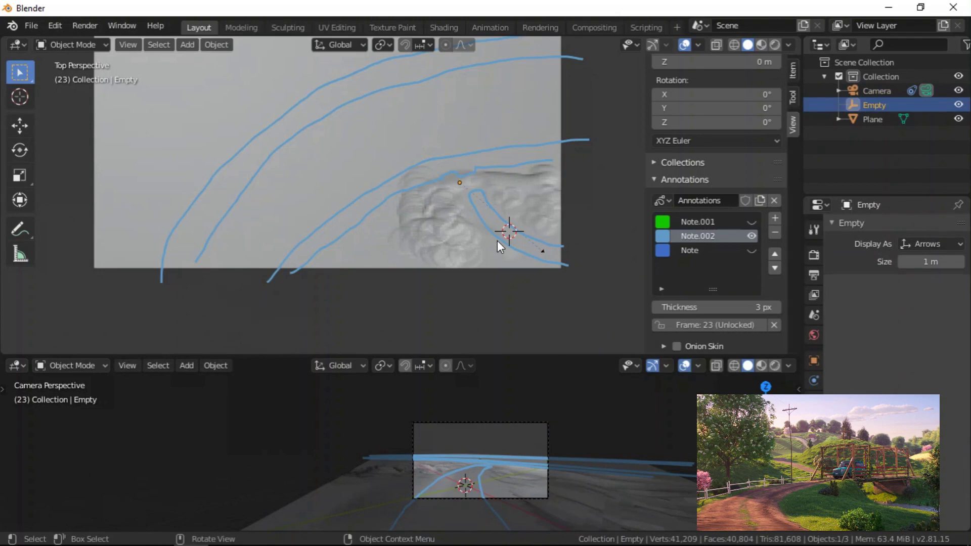
key(g)
key(z)
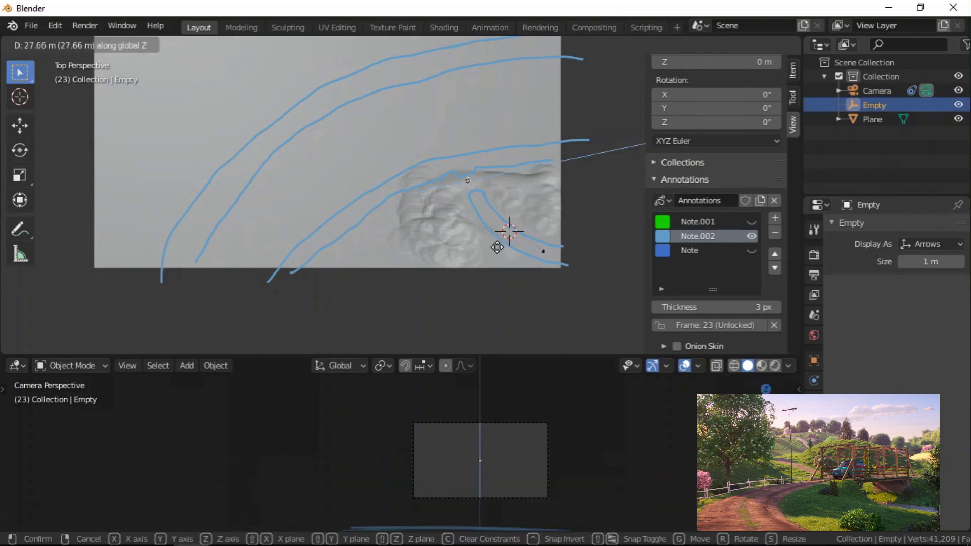
right_click(496, 247)
scroll(490, 471, up, 2)
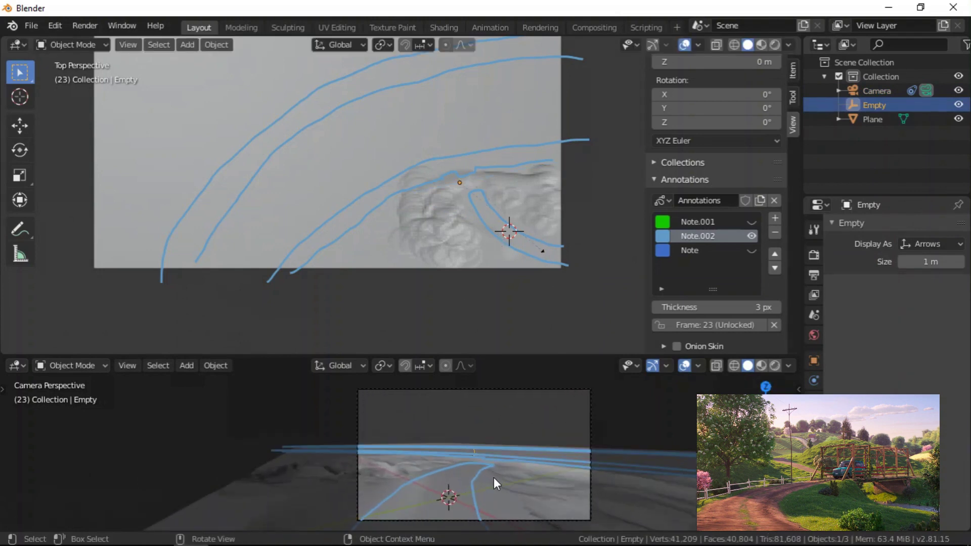
key(g)
key(z)
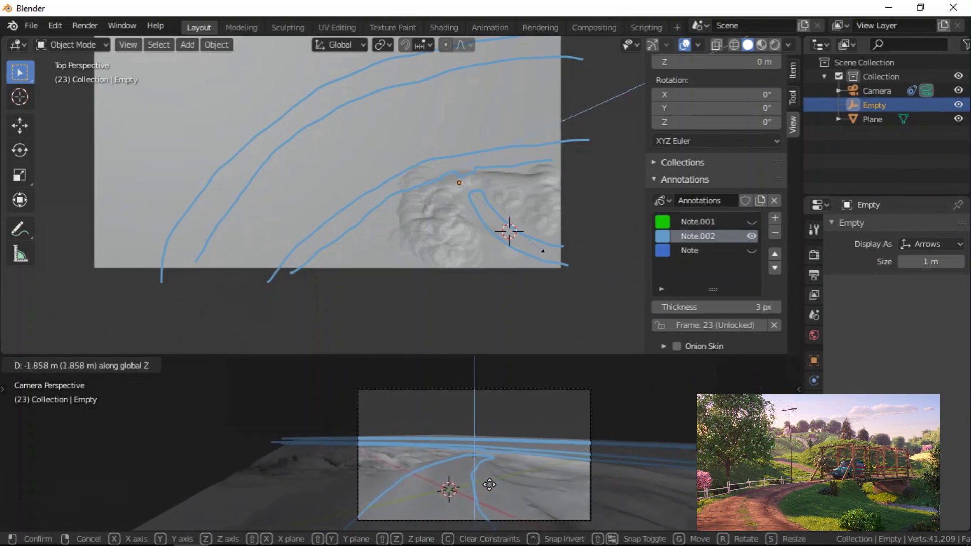
click(489, 485)
Step: Add a new annotation layer and set its colour to green
scroll(490, 483, up, 2)
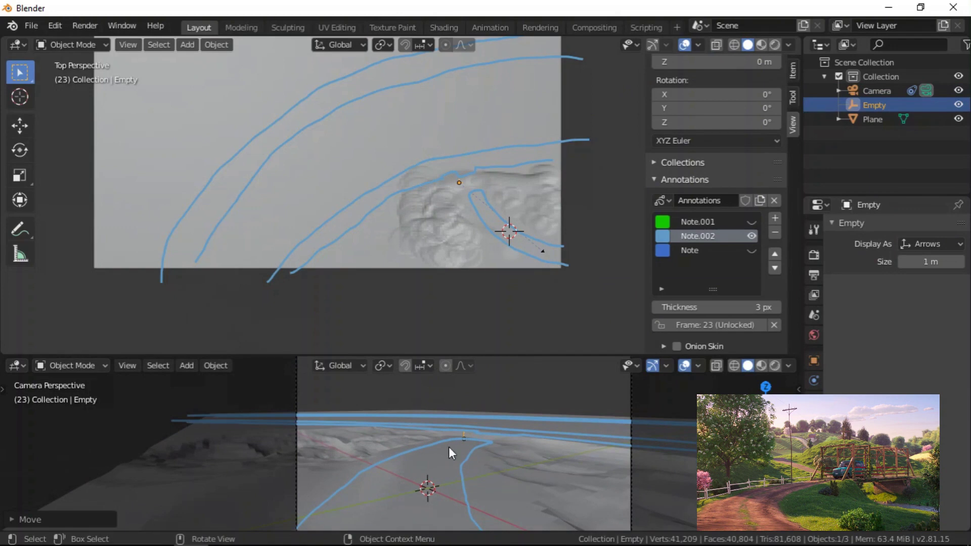
scroll(473, 484, up, 1)
scroll(441, 250, down, 2)
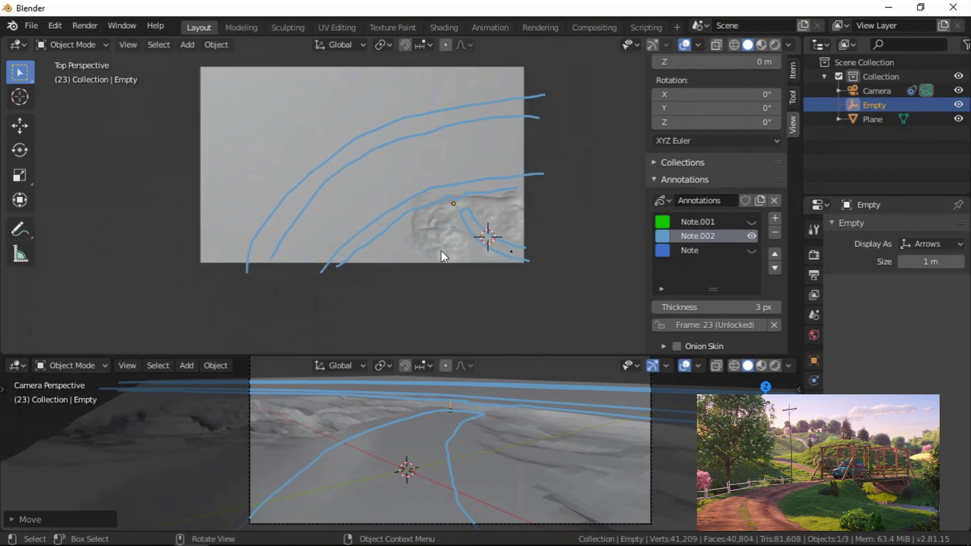
scroll(417, 172, up, 1)
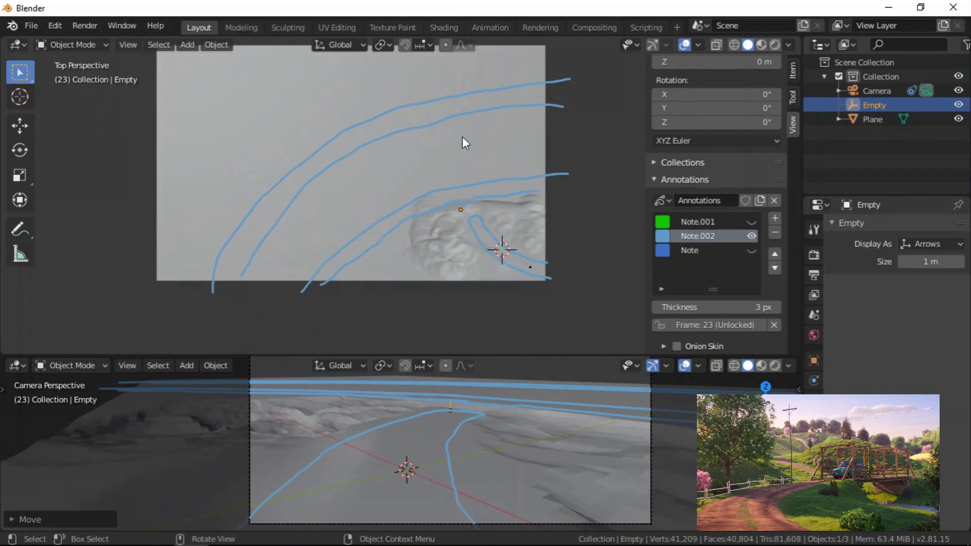
click(751, 222)
click(752, 222)
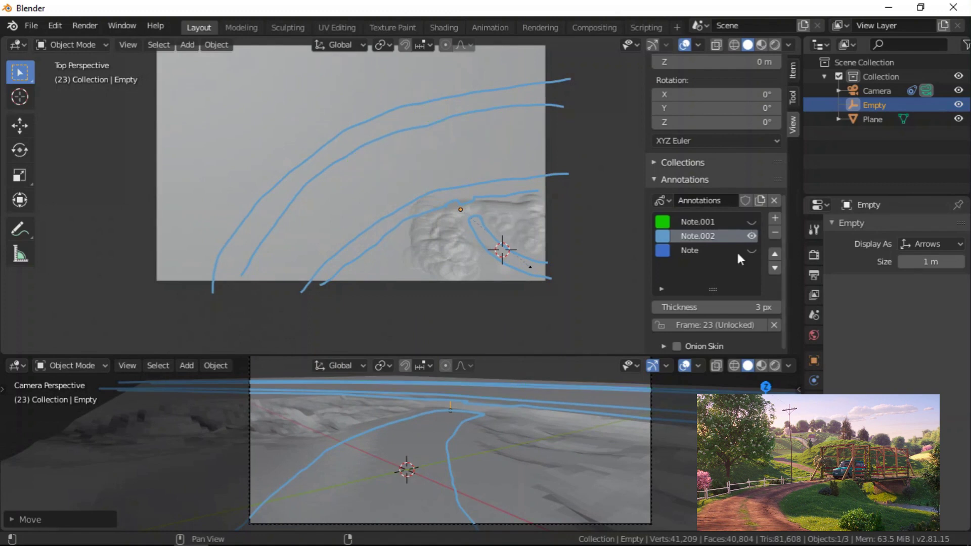
click(775, 218)
click(662, 236)
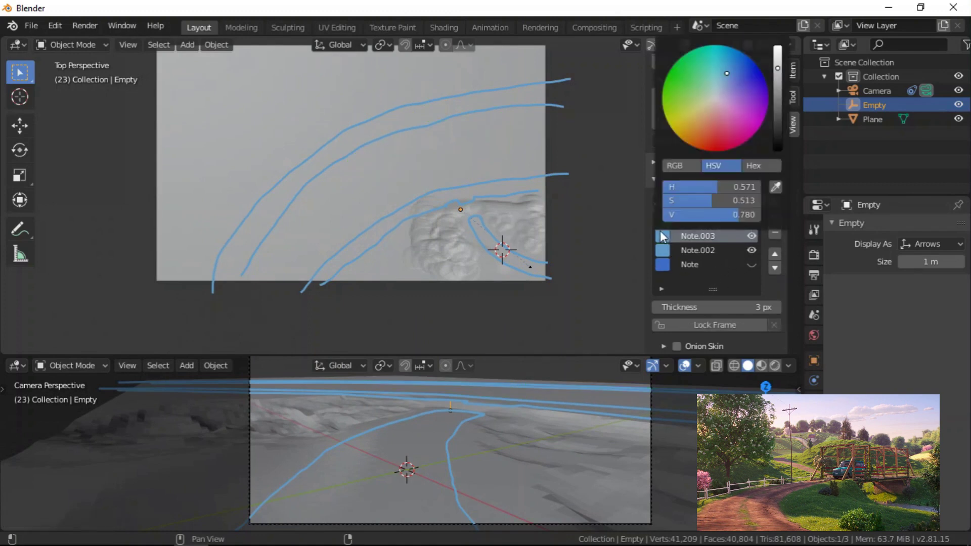
click(676, 80)
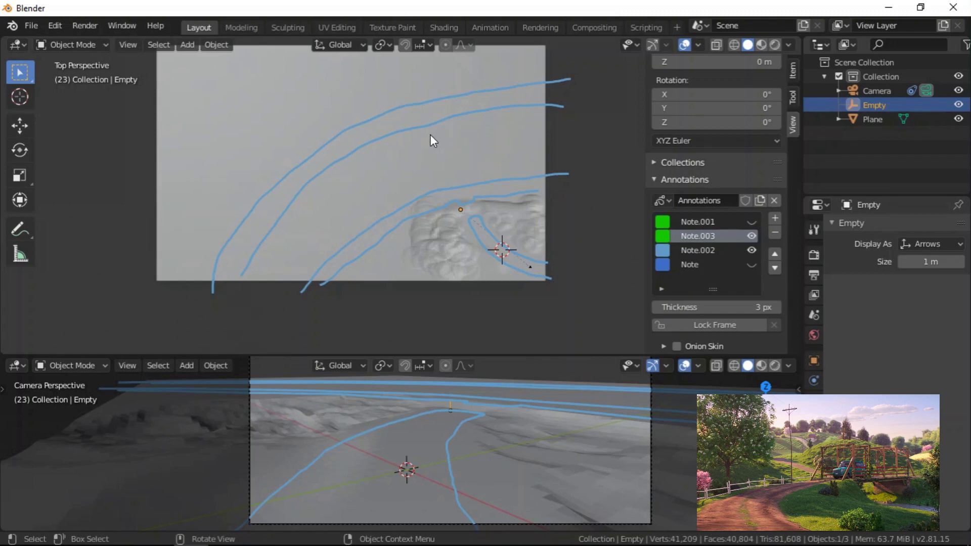
Step: Outline a rounded hill between the two paths in green, with a second outline overlapping its left end
click(20, 229)
mouse_move(402, 138)
mouse_down()
mouse_move(478, 129)
mouse_move(500, 151)
mouse_move(470, 178)
mouse_move(407, 177)
mouse_move(399, 141)
mouse_up()
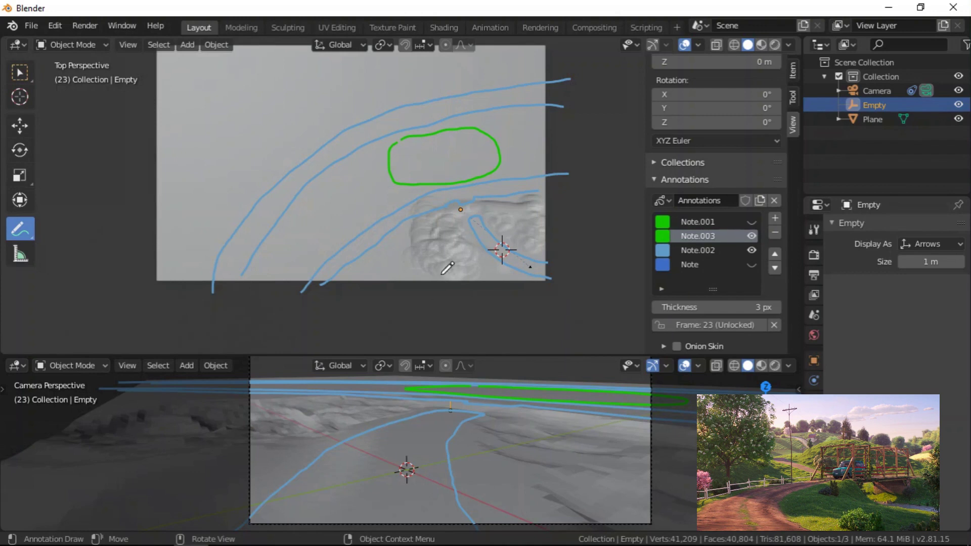
key(ctrl+z)
key(ctrl+shift+z)
mouse_move(394, 140)
mouse_down()
mouse_move(373, 168)
mouse_move(388, 183)
mouse_move(442, 179)
mouse_up()
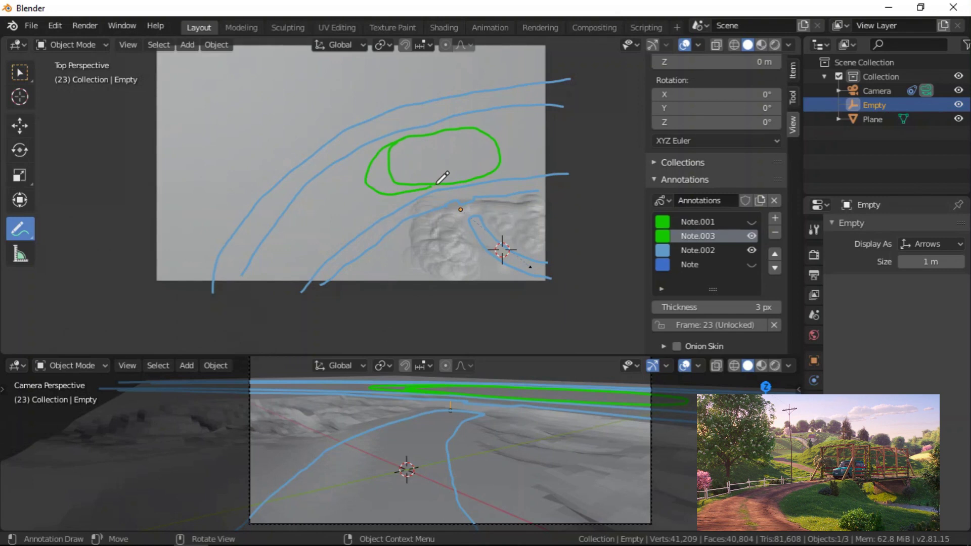
scroll(481, 160, down, 1)
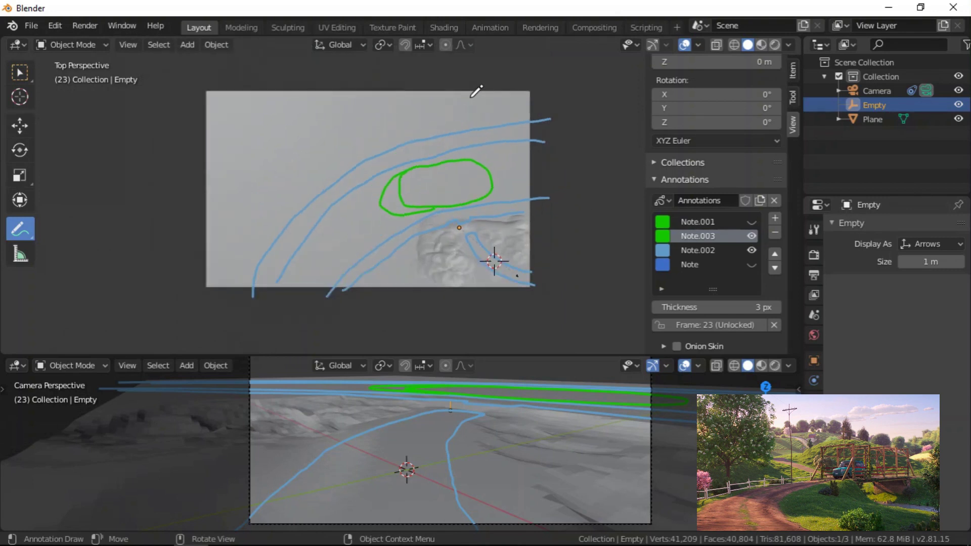
Step: Erase the right end of the green hill outline between the paths and redraw it shorter
scroll(496, 225, up, 1)
click(25, 235)
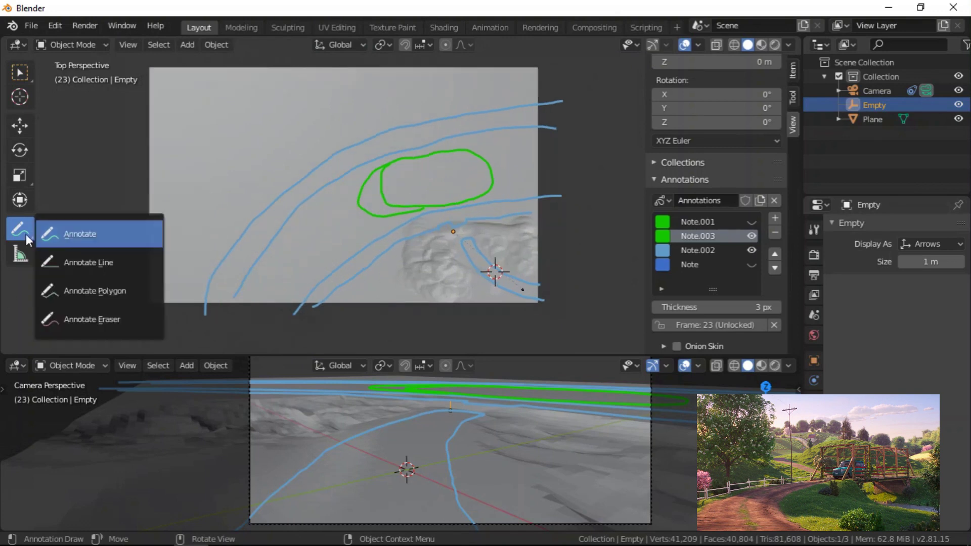
click(103, 317)
mouse_move(475, 147)
mouse_down()
mouse_move(486, 145)
mouse_move(492, 172)
mouse_move(456, 158)
mouse_move(477, 175)
mouse_up()
click(20, 229)
click(60, 231)
mouse_move(433, 154)
mouse_down()
mouse_move(467, 164)
mouse_move(471, 188)
mouse_move(456, 201)
mouse_up()
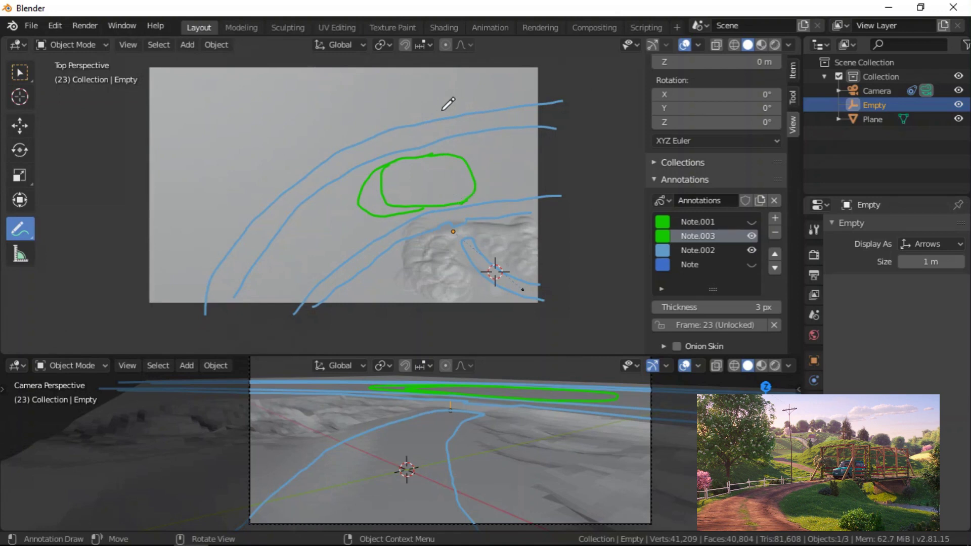
Step: Outline a small hill beyond the far path near the plane's upper right, and two large overlapping hills on its left side
mouse_move(432, 75)
mouse_down()
mouse_move(418, 97)
mouse_move(455, 106)
mouse_move(507, 94)
mouse_move(460, 69)
mouse_move(422, 76)
mouse_up()
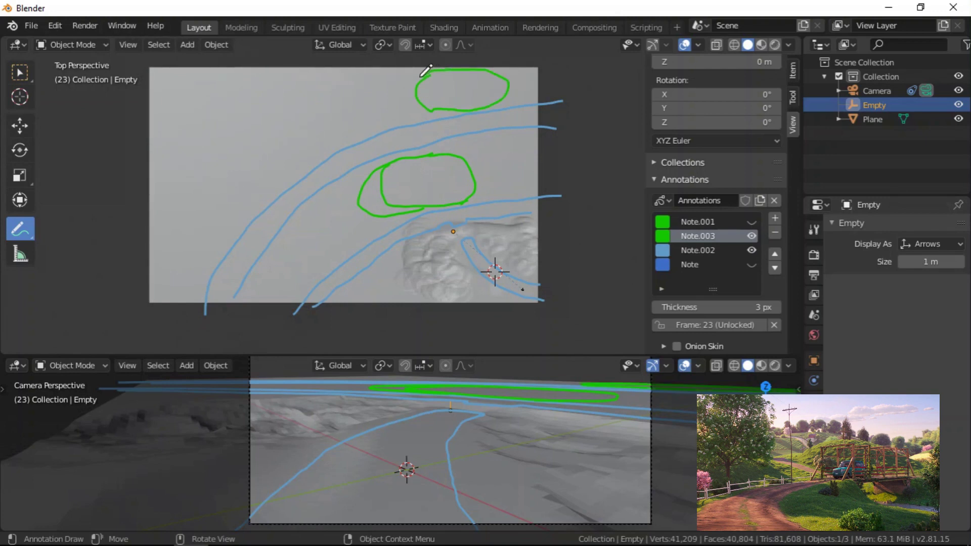
mouse_move(225, 81)
mouse_down()
mouse_move(310, 75)
mouse_move(339, 114)
mouse_move(304, 155)
mouse_move(218, 196)
mouse_move(189, 108)
mouse_move(227, 81)
mouse_move(195, 96)
mouse_move(158, 202)
mouse_move(184, 247)
mouse_move(225, 247)
mouse_move(283, 167)
mouse_up()
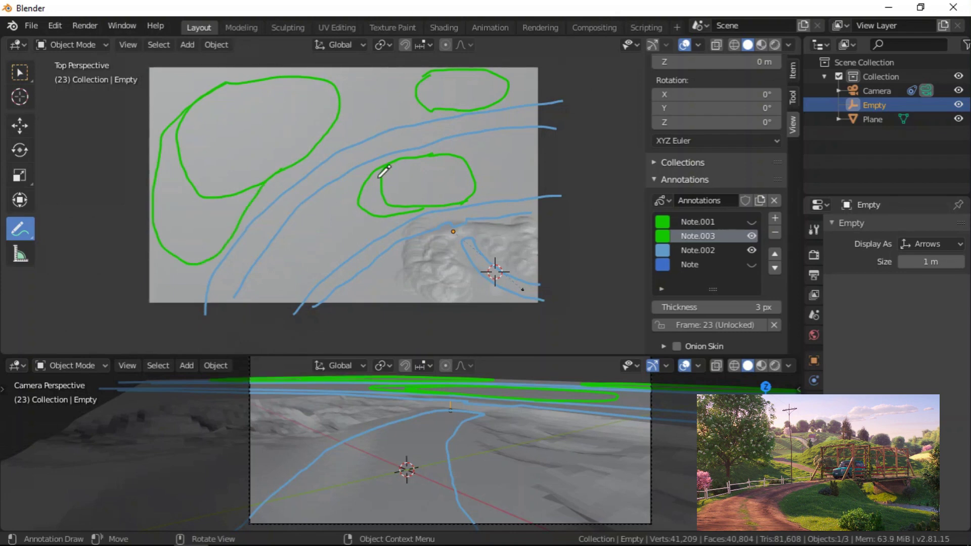
Step: Add two overlapping green outlines at the left end of the middle hill and one extending the large upper-left hill towards the far path
mouse_move(374, 170)
mouse_down()
mouse_move(351, 197)
mouse_move(358, 219)
mouse_move(423, 209)
mouse_up()
mouse_move(373, 169)
mouse_down()
mouse_move(340, 184)
mouse_move(334, 210)
mouse_move(363, 233)
mouse_move(423, 207)
mouse_up()
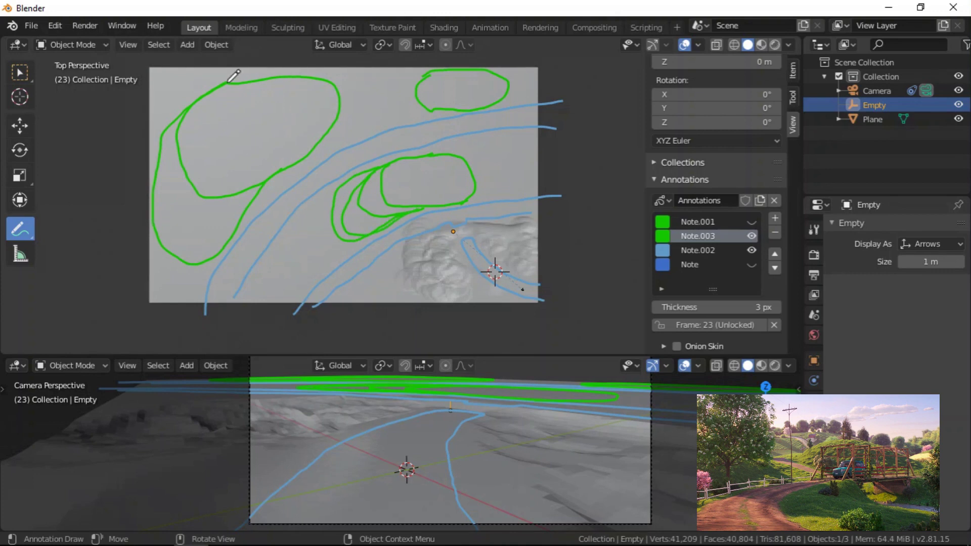
mouse_move(234, 81)
mouse_down()
mouse_move(332, 76)
mouse_move(363, 93)
mouse_move(344, 134)
mouse_move(286, 163)
mouse_up()
scroll(341, 126, down, 3)
scroll(401, 152, up, 2)
scroll(451, 163, down, 1)
scroll(441, 232, up, 1)
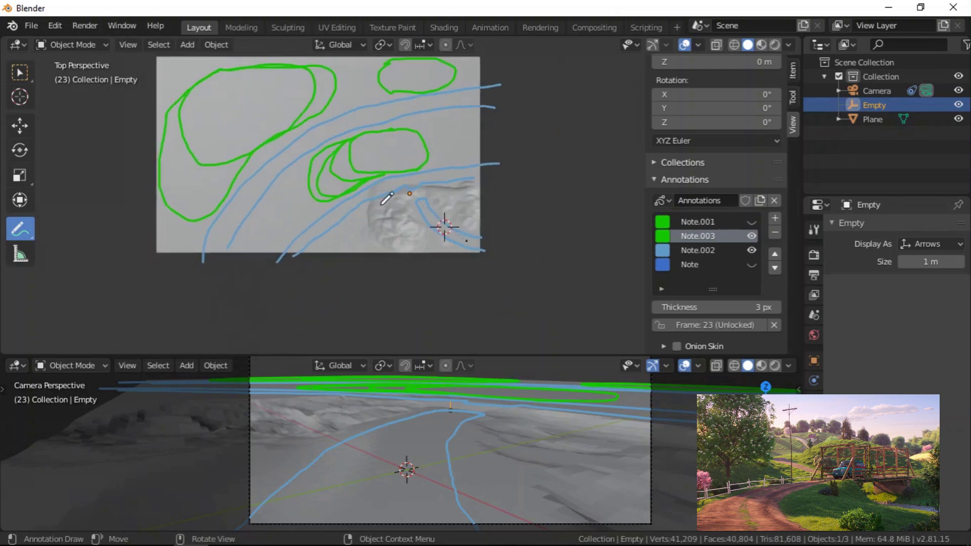
scroll(424, 251, down, 1)
scroll(350, 171, up, 1)
scroll(316, 102, up, 1)
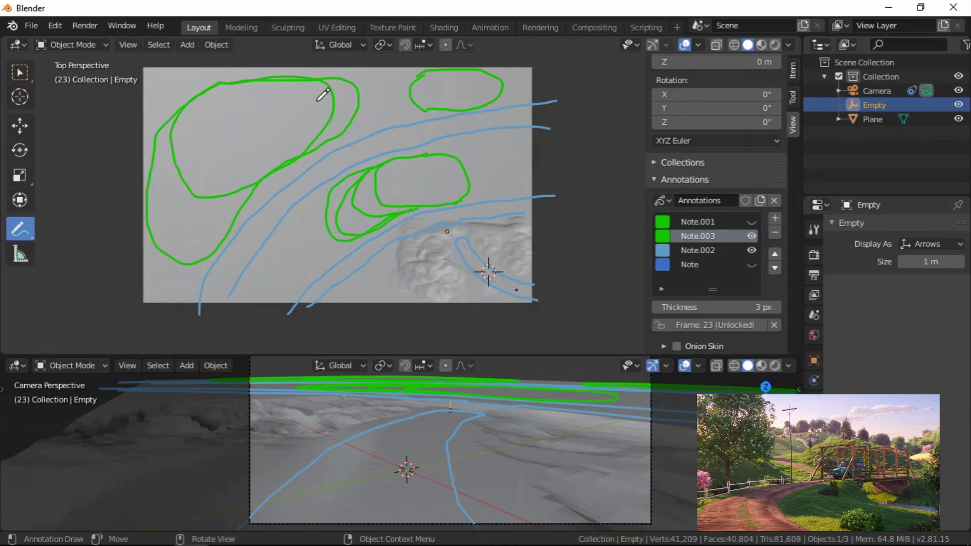
scroll(413, 230, down, 3)
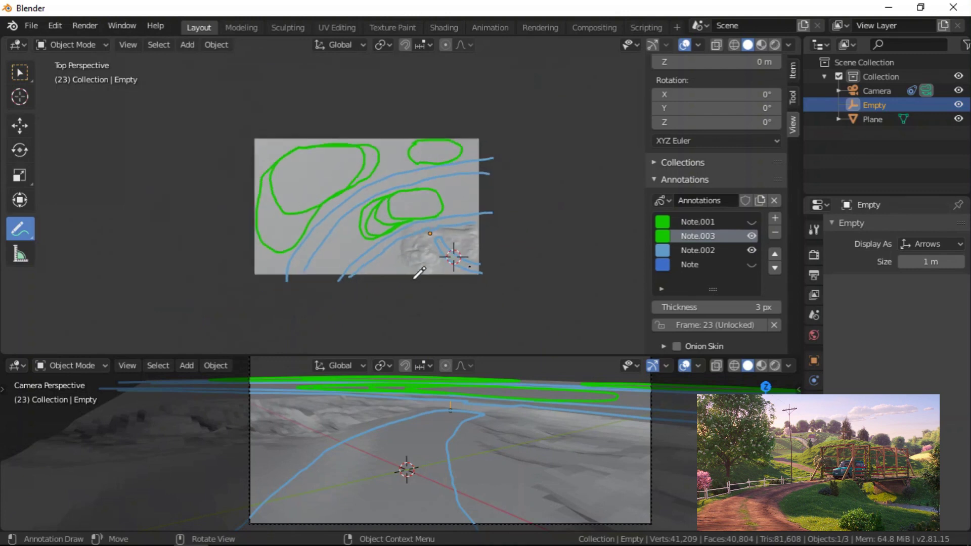
Step: Compare the new layout with the earlier one by swapping visibility between layers Note.003 and Note.002 and layers Note and Note.001
click(752, 236)
click(751, 250)
click(752, 264)
click(751, 222)
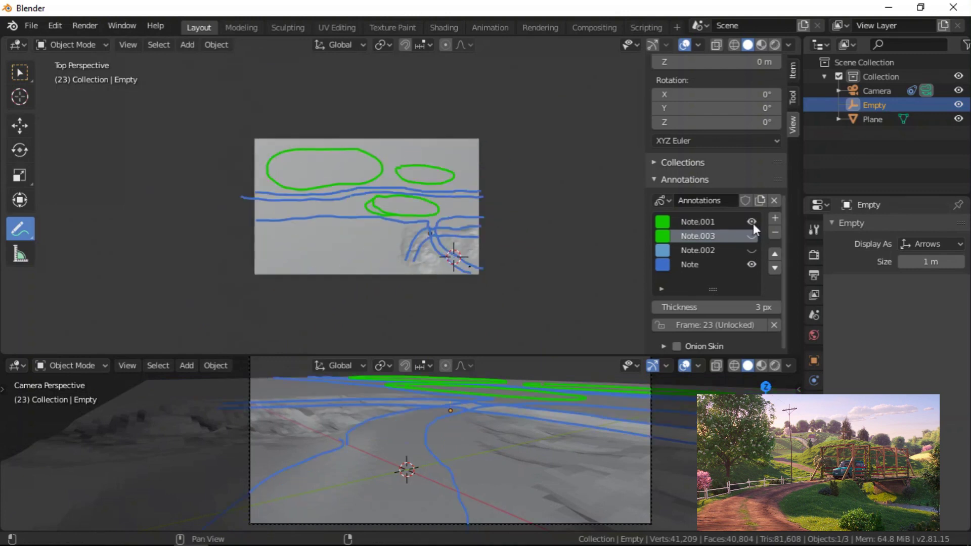
click(752, 222)
click(752, 264)
click(752, 250)
click(752, 236)
scroll(445, 256, up, 3)
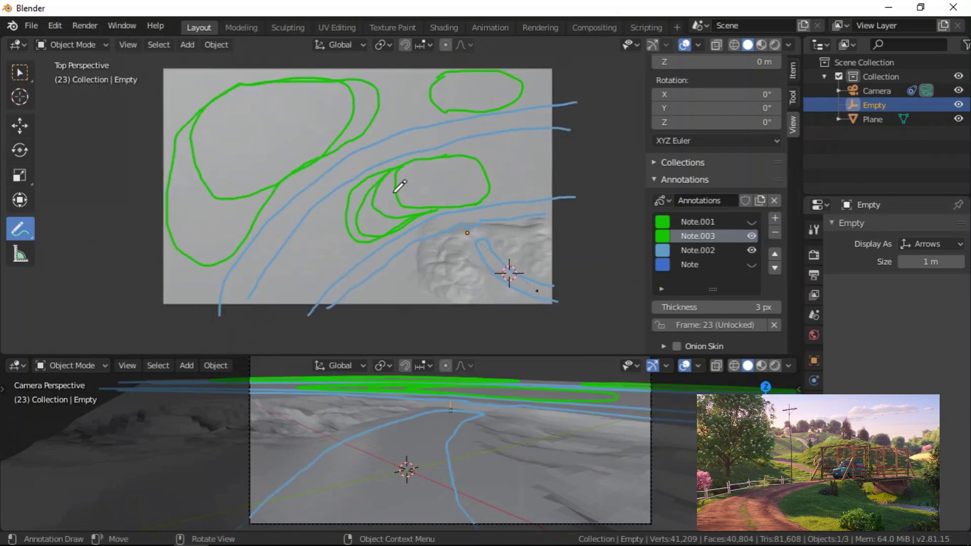
Step: Select the camera and raise it slightly along the global Z axis while checking the framing in the camera view
scroll(451, 443, down, 3)
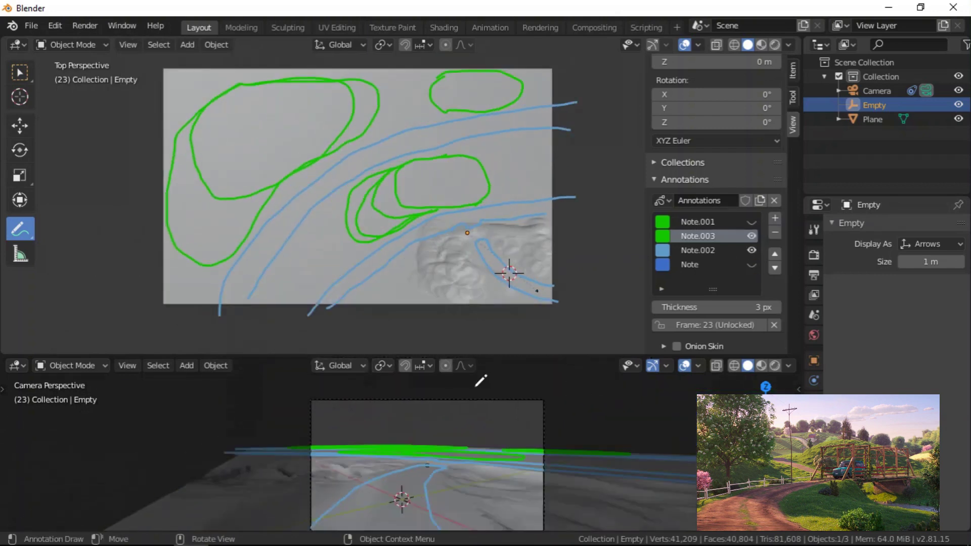
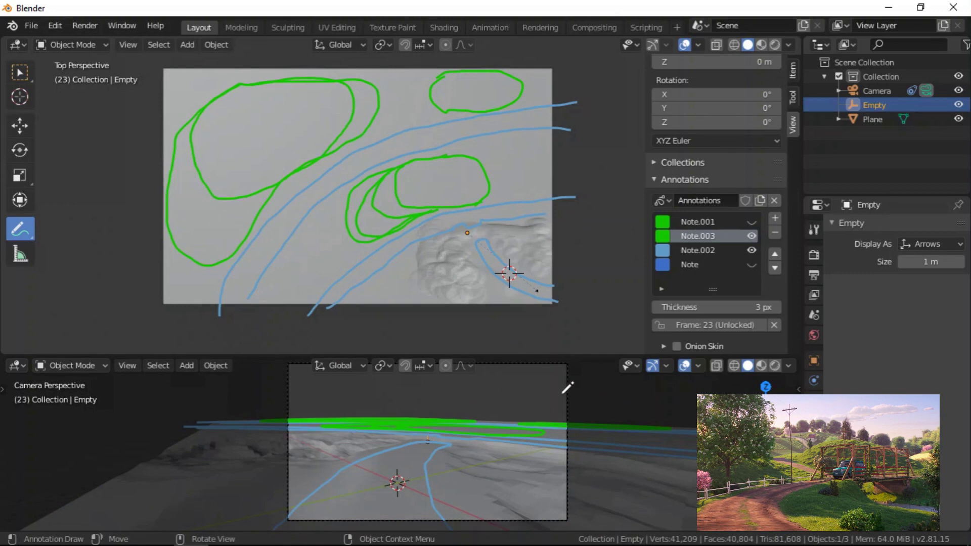
click(20, 72)
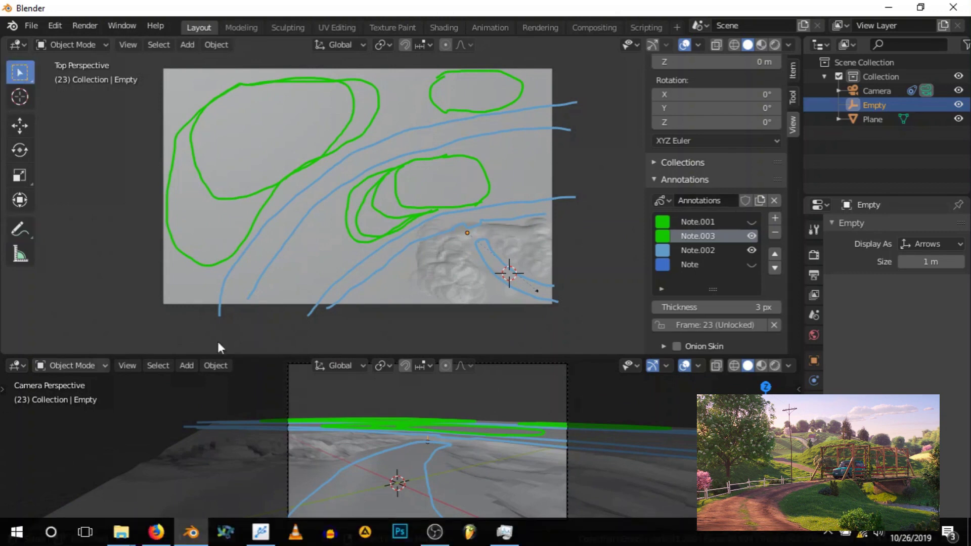
click(450, 508)
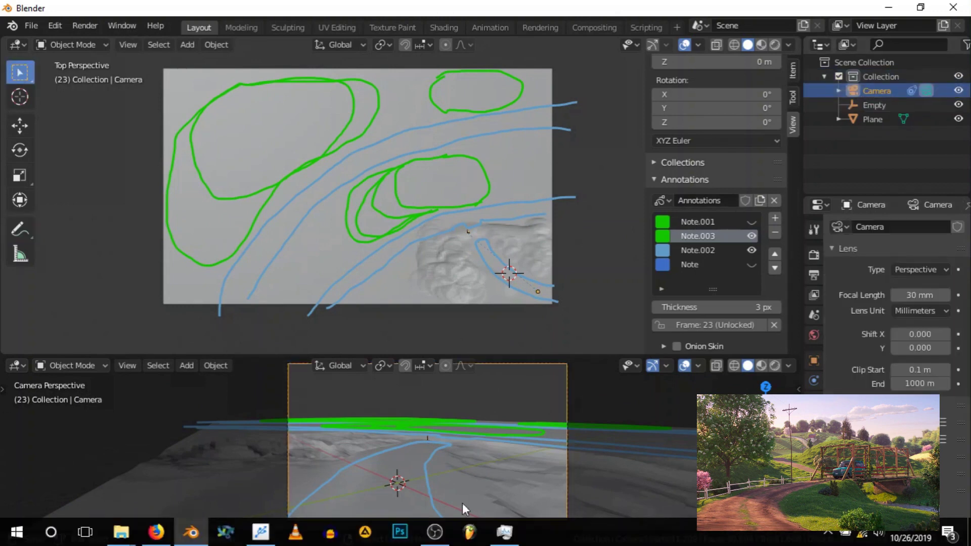
scroll(430, 420, down, 2)
scroll(438, 444, up, 1)
key(g)
key(z)
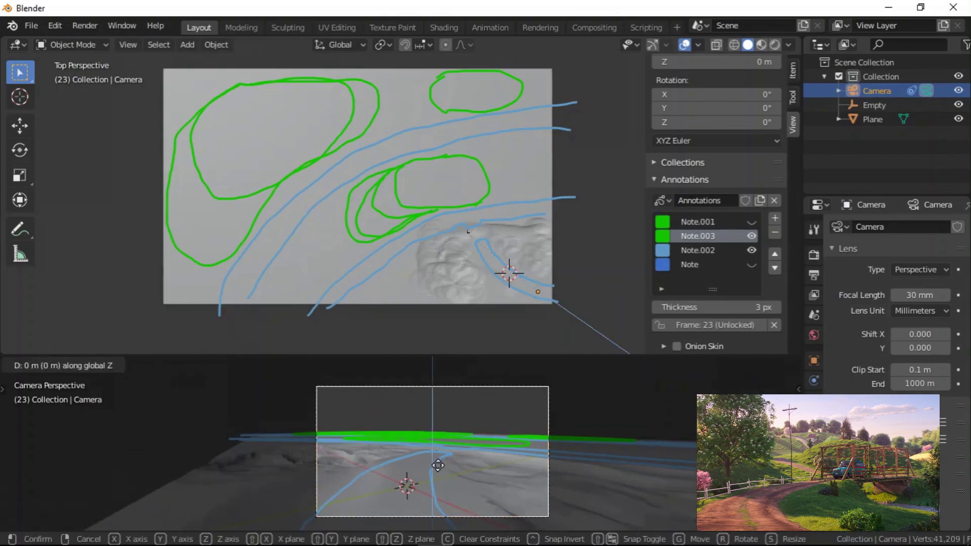
click(439, 429)
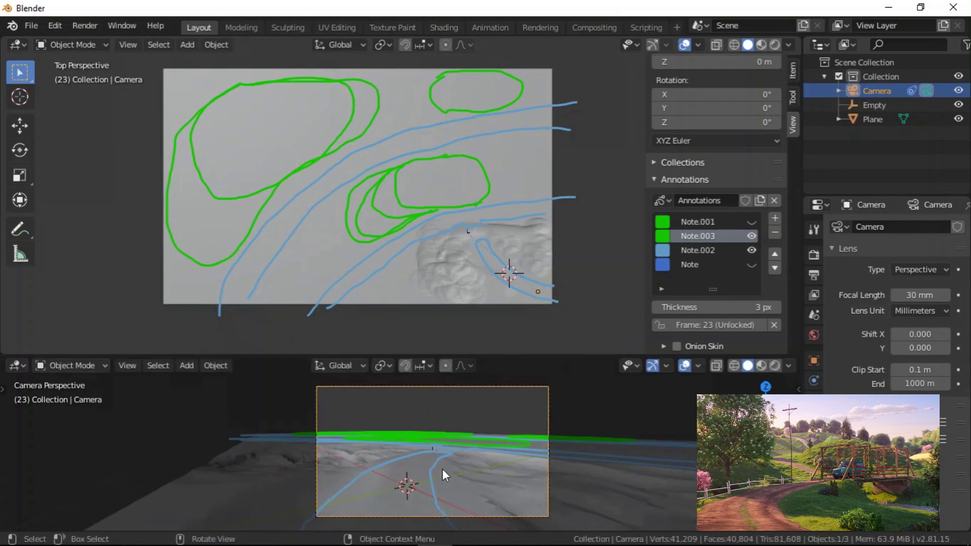
key(g)
key(z)
click(439, 443)
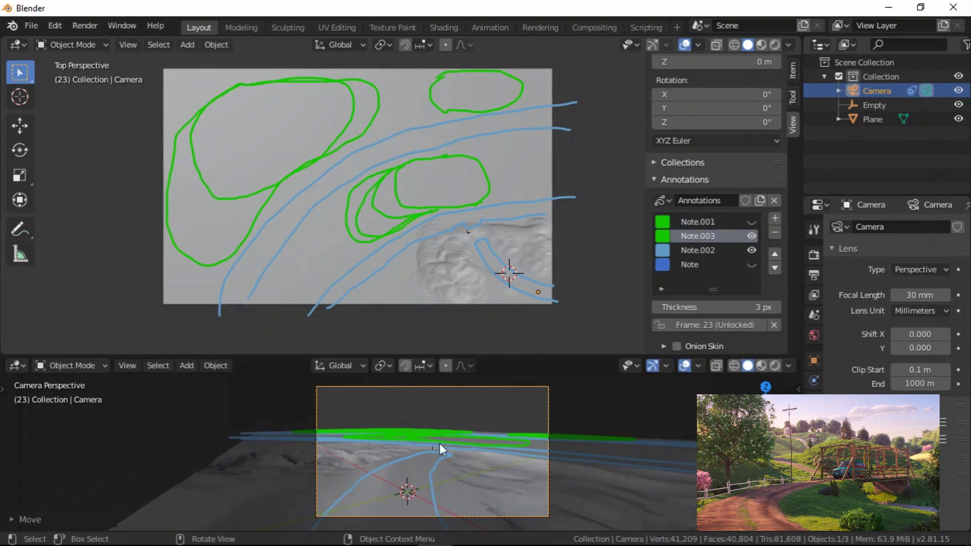
Step: Set the camera's focal length to 25 mm
drag(924, 296, 914, 296)
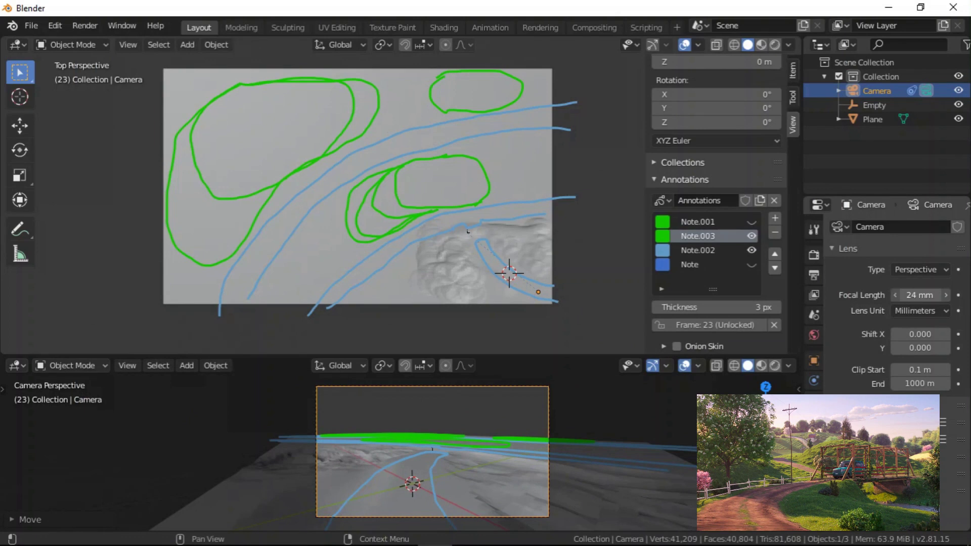
scroll(446, 490, up, 1)
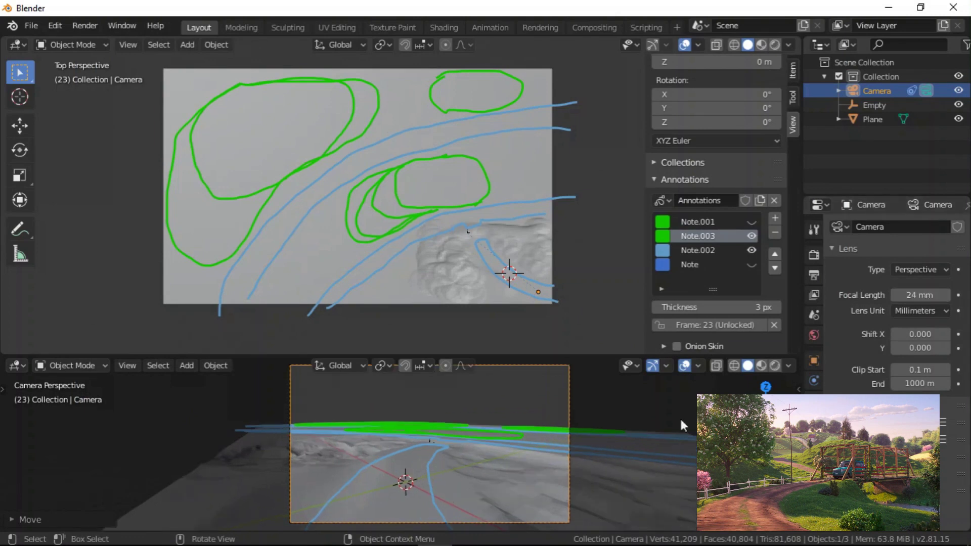
click(946, 296)
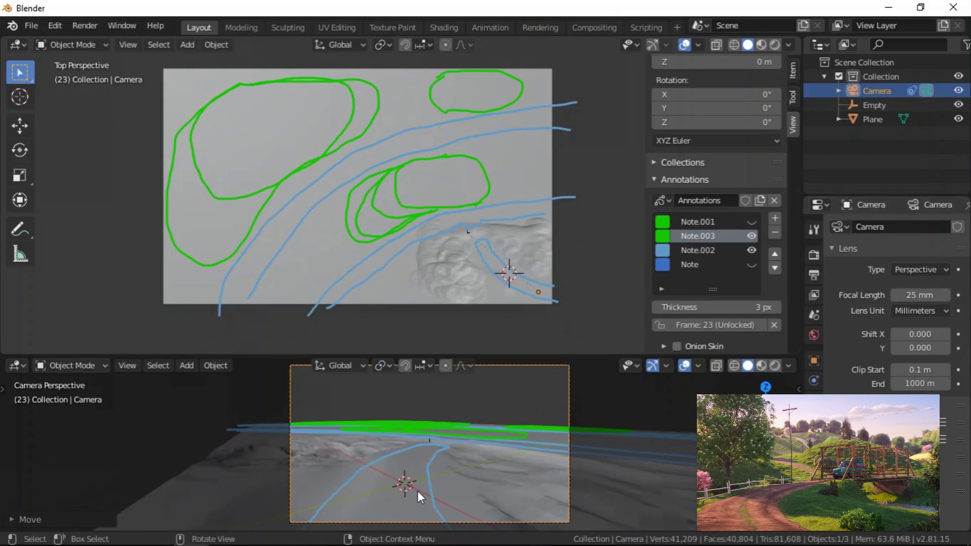
scroll(418, 490, up, 1)
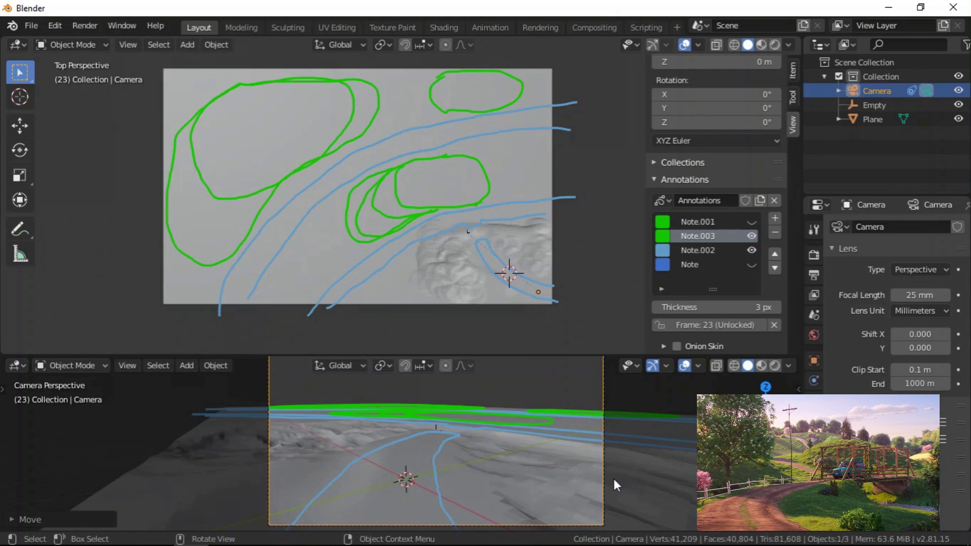
Step: Outline in green another extension of the large left hills, reaching the plane's lower-left corner and following the far path's edge
scroll(362, 210, down, 1)
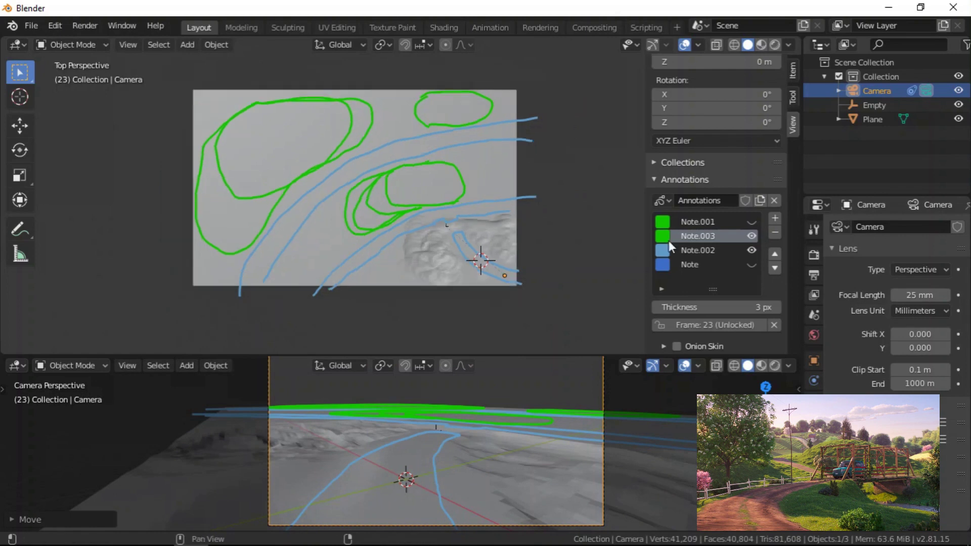
click(34, 217)
click(29, 225)
mouse_move(198, 206)
mouse_down()
mouse_move(202, 263)
mouse_move(219, 279)
mouse_move(241, 265)
mouse_move(253, 236)
mouse_move(303, 182)
mouse_move(354, 143)
mouse_up()
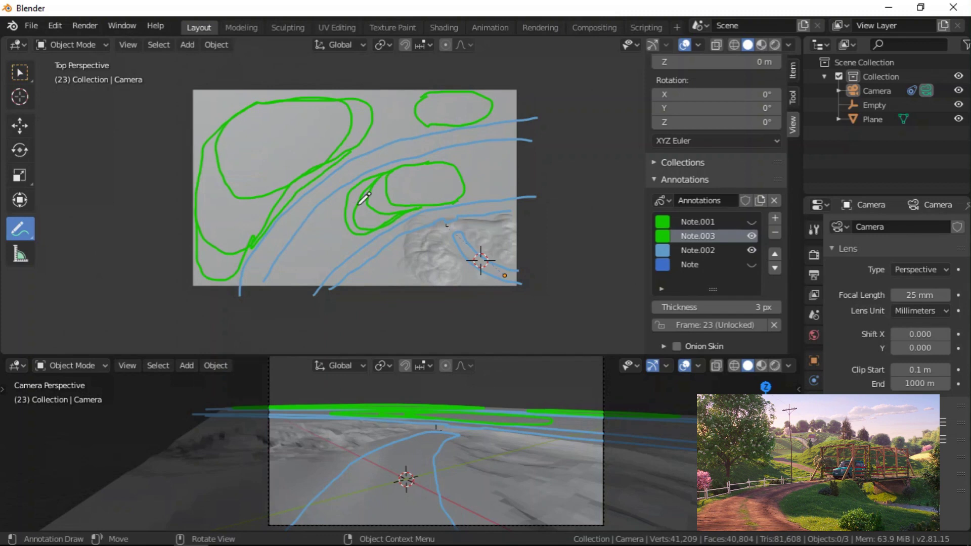
scroll(432, 222, down, 3)
scroll(434, 198, up, 3)
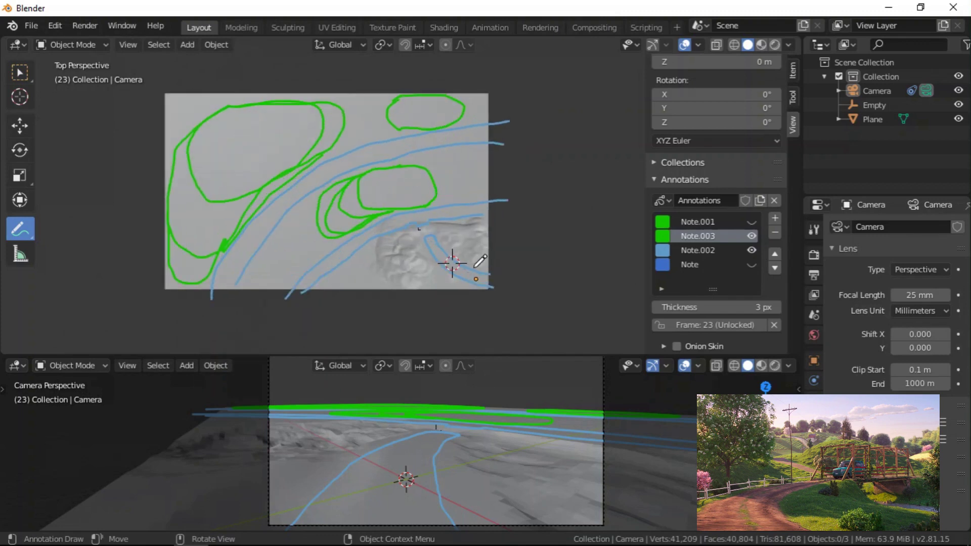
scroll(442, 248, up, 3)
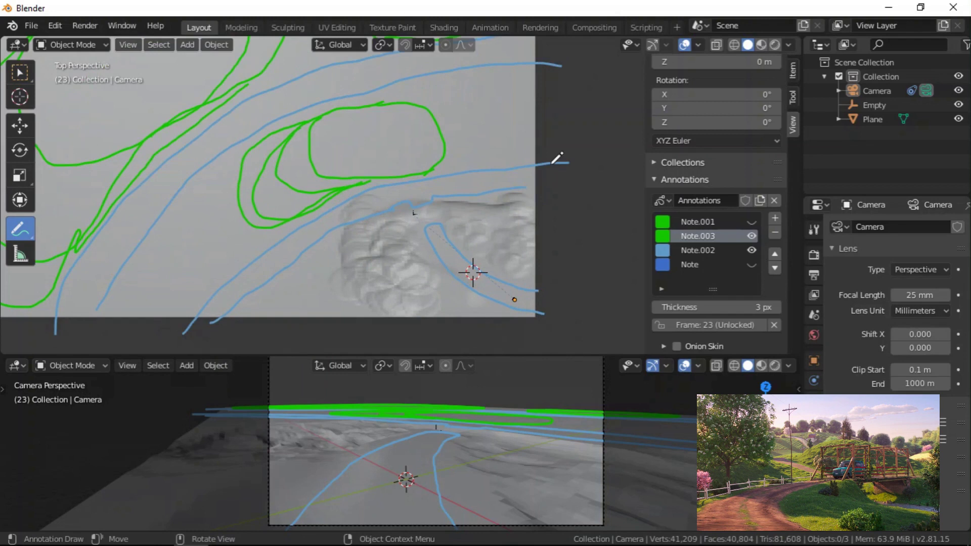
scroll(448, 198, down, 3)
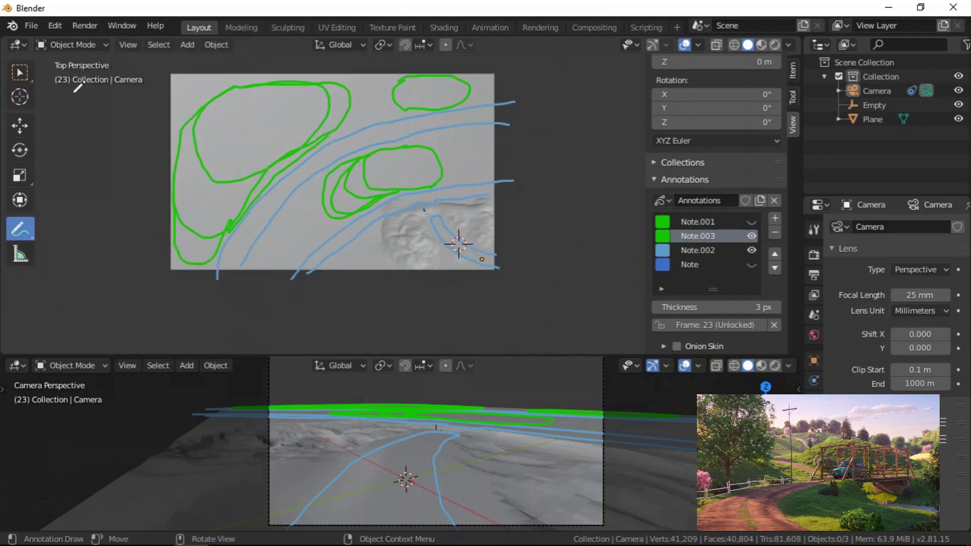
Step: Select the ground plane, frame it in the top view and switch it to Sculpt Mode
click(20, 72)
click(211, 83)
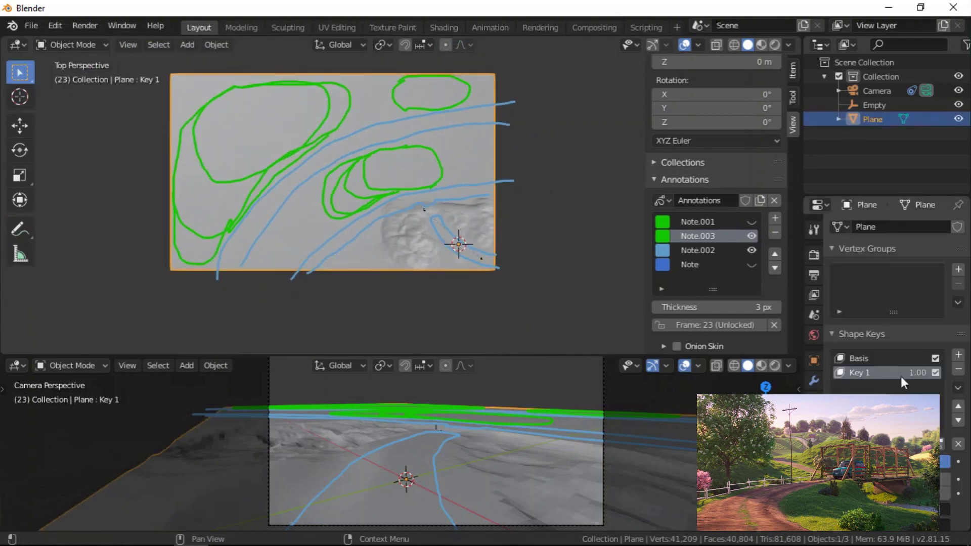
key(KP_Decimal)
click(76, 44)
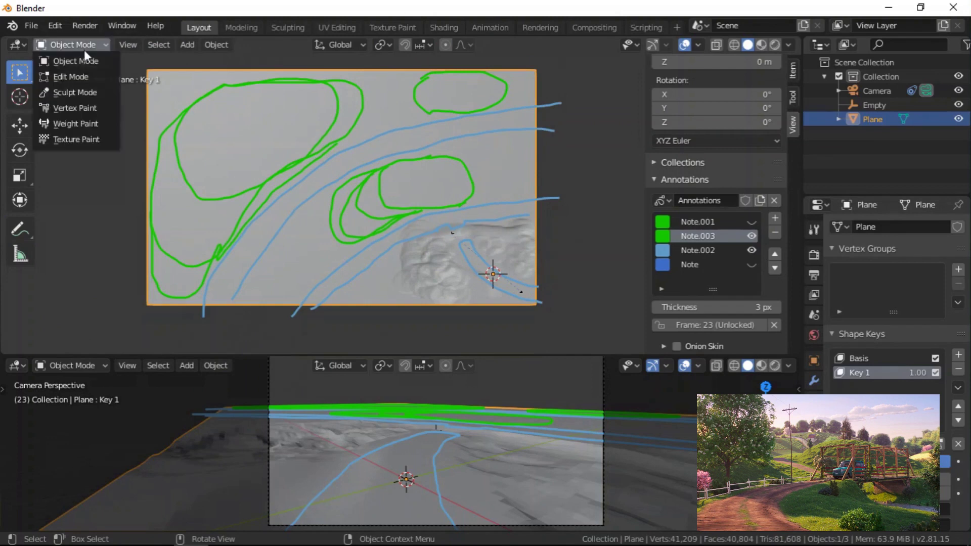
click(81, 93)
scroll(435, 240, up, 1)
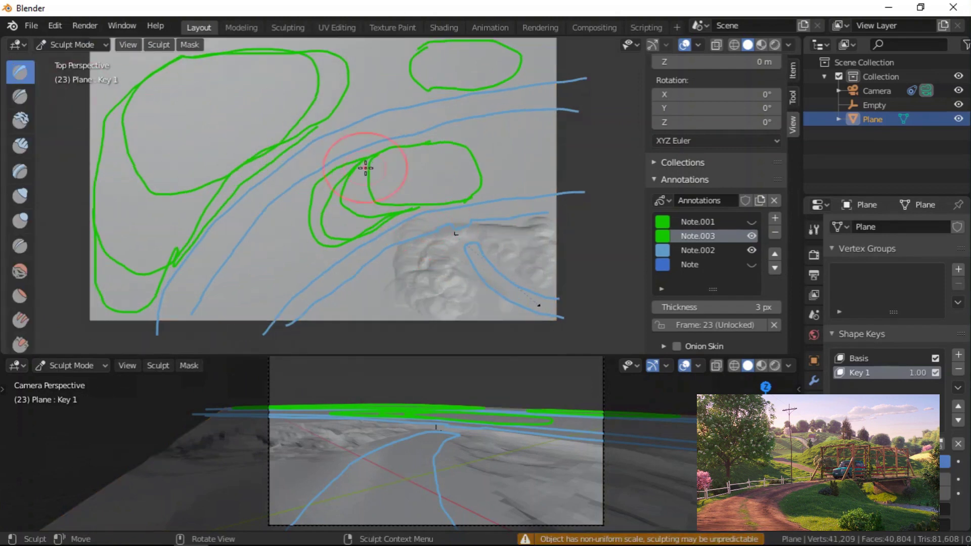
Step: Raise the ground inside the green hill outlines between the two paths, and hide annotation layers Note.002 and Note.003
mouse_move(428, 171)
mouse_down()
mouse_move(394, 180)
mouse_move(334, 225)
mouse_move(405, 181)
mouse_up()
scroll(363, 200, up, 1)
drag(400, 182, 386, 191)
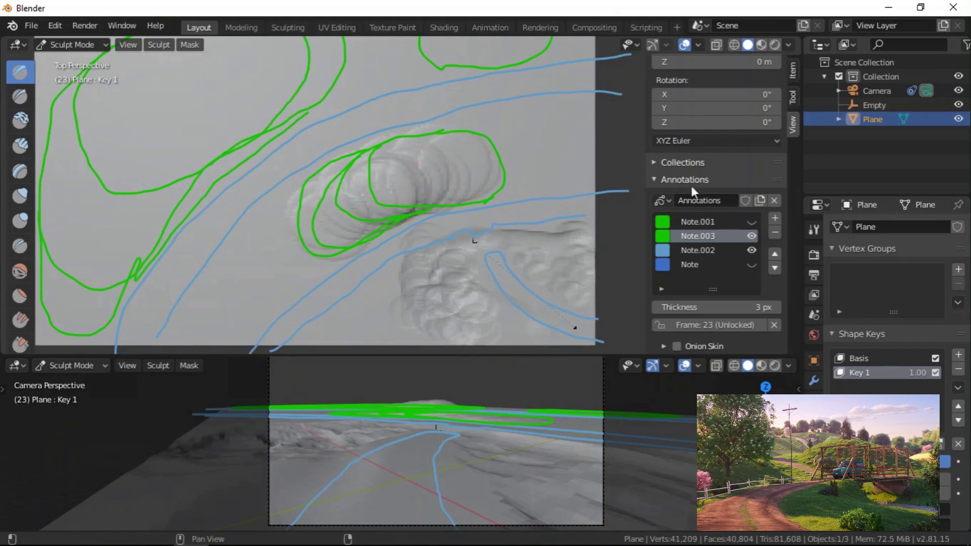
click(750, 250)
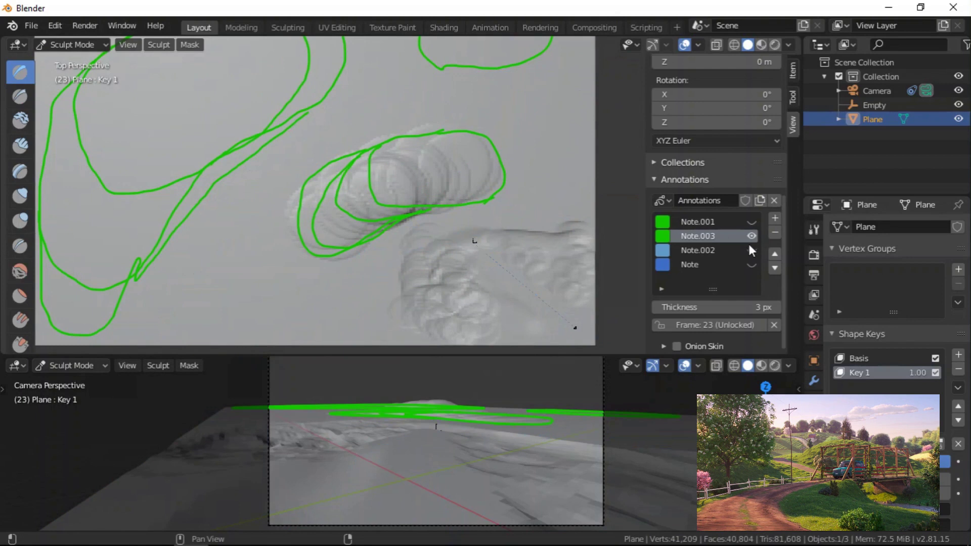
click(752, 236)
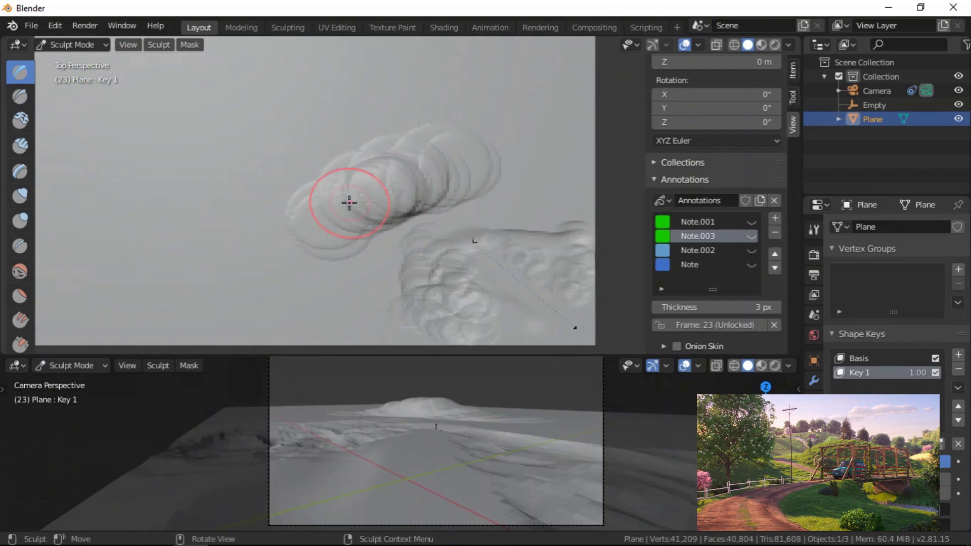
Step: Build up the middle hill's ridge and lengthen it at both ends, smoothing the stroke marks in between
mouse_move(373, 197)
mouse_down()
mouse_move(427, 172)
mouse_move(486, 164)
mouse_move(326, 228)
mouse_move(282, 256)
mouse_move(304, 234)
mouse_move(468, 162)
mouse_move(347, 244)
mouse_move(405, 154)
mouse_up()
shift+drag(313, 214, 488, 154)
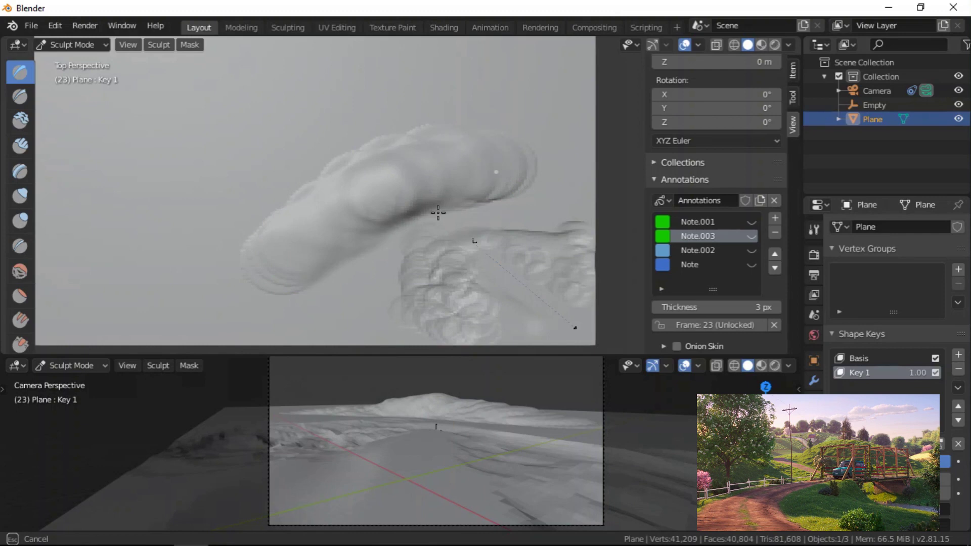
mouse_move(276, 241)
shift+mouse_down()
mouse_move(405, 177)
mouse_move(445, 173)
mouse_move(321, 240)
mouse_move(315, 233)
shift+mouse_up()
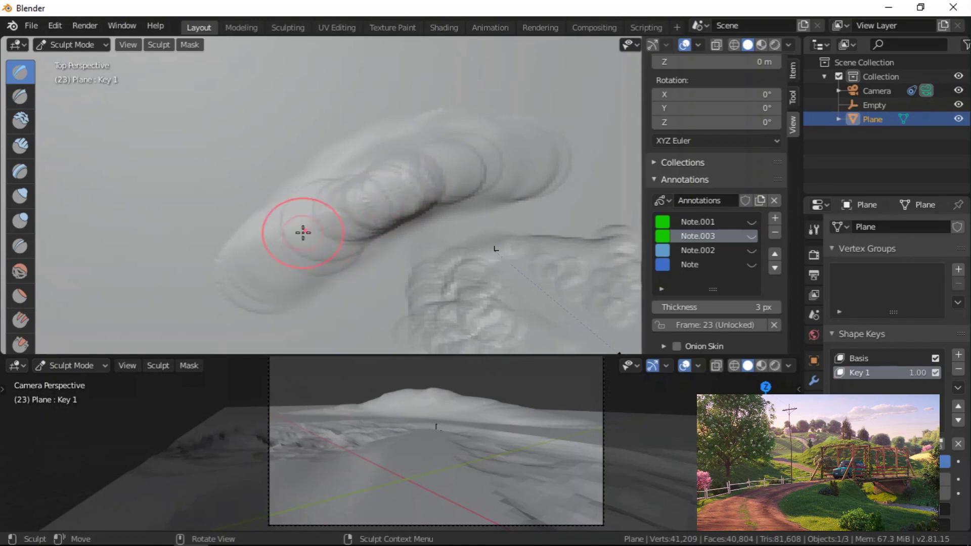
mouse_move(382, 143)
mouse_down()
mouse_move(252, 229)
mouse_move(434, 119)
mouse_move(480, 119)
mouse_up()
Step: Widen the middle hill along its far slope and smooth its surface from the ridge down to the lower-left end
mouse_move(394, 124)
middle_down()
mouse_move(358, 135)
mouse_move(390, 151)
middle_up()
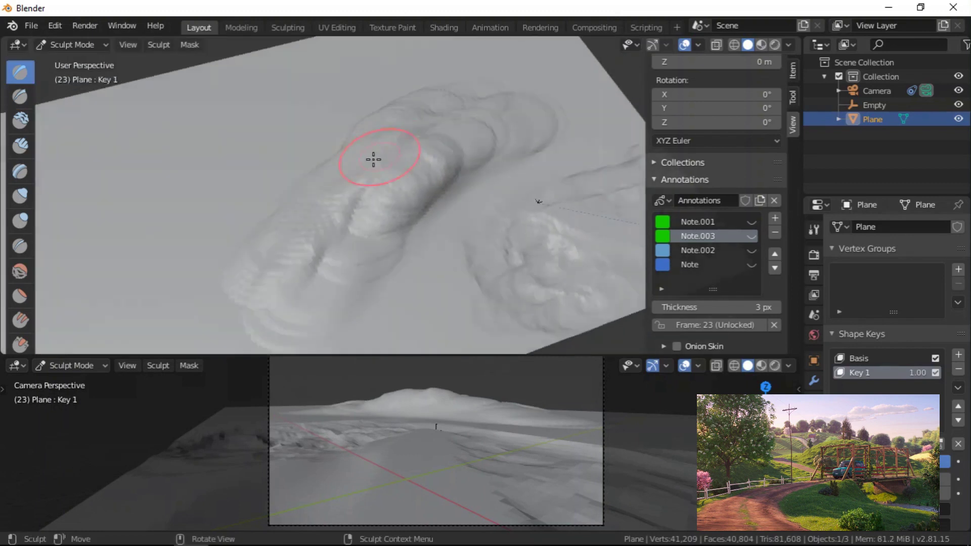
mouse_move(358, 150)
mouse_down()
mouse_move(314, 203)
mouse_move(306, 247)
mouse_up()
middle_drag(323, 217, 329, 226)
mouse_move(329, 226)
mouse_down()
mouse_move(340, 197)
mouse_move(391, 213)
mouse_move(367, 223)
mouse_up()
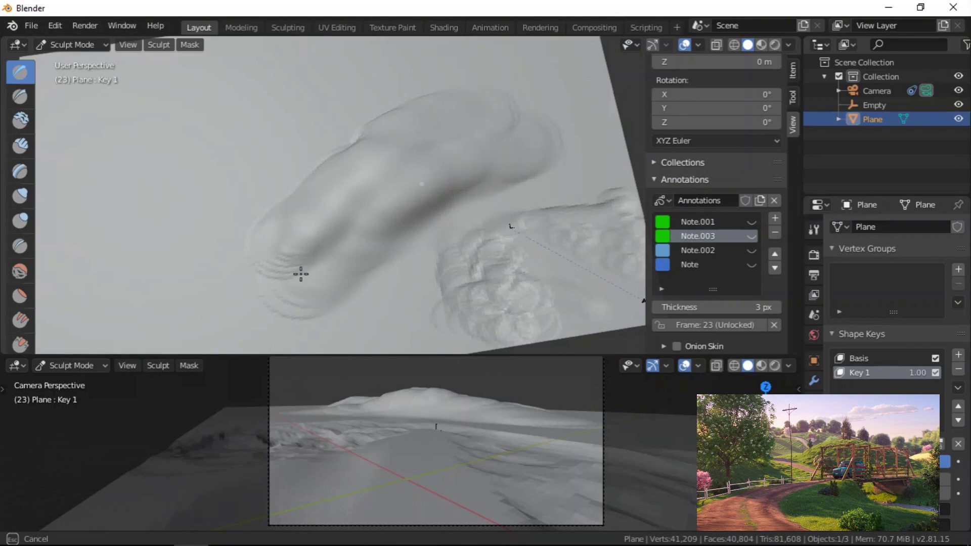
middle_drag(293, 225, 328, 154)
mouse_move(328, 154)
mouse_down()
mouse_move(362, 67)
mouse_move(389, 45)
mouse_up()
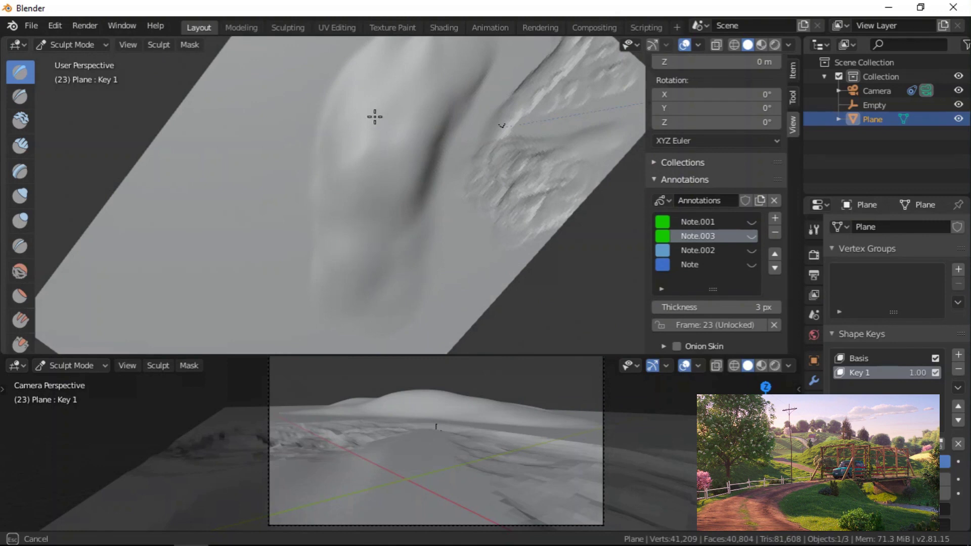
Step: Smooth the middle hill's remaining bumps and blend its slopes and both ends into the surrounding ground
mouse_move(377, 171)
middle_down()
mouse_move(386, 189)
mouse_move(367, 136)
middle_up()
mouse_move(367, 137)
mouse_down()
mouse_move(404, 130)
mouse_move(409, 148)
mouse_up()
middle_drag(409, 147, 279, 138)
middle_drag(357, 149, 332, 168)
drag(451, 106, 413, 84)
drag(534, 118, 450, 110)
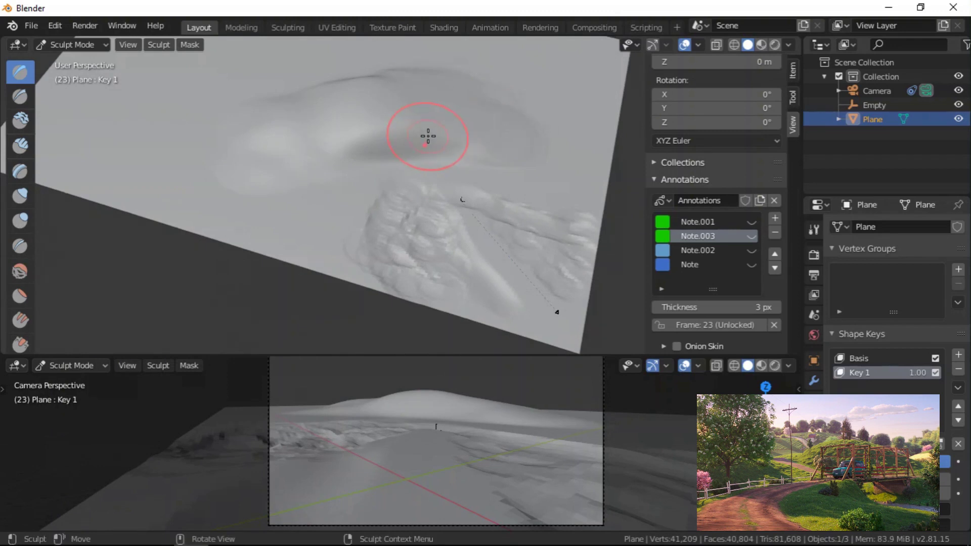
middle_drag(372, 137, 401, 169)
drag(319, 202, 300, 217)
Step: Smooth the rough sculpted bumps on the foreground ground around the camera
scroll(300, 216, down, 1)
mouse_move(304, 215)
middle_down()
mouse_move(353, 180)
mouse_move(408, 254)
middle_up()
scroll(529, 278, up, 5)
mouse_move(482, 285)
mouse_down()
mouse_move(521, 270)
mouse_move(398, 235)
mouse_up()
mouse_move(515, 329)
mouse_down()
mouse_move(481, 275)
mouse_move(258, 295)
mouse_move(235, 201)
mouse_move(260, 165)
mouse_move(159, 275)
mouse_move(306, 289)
mouse_move(276, 209)
mouse_up()
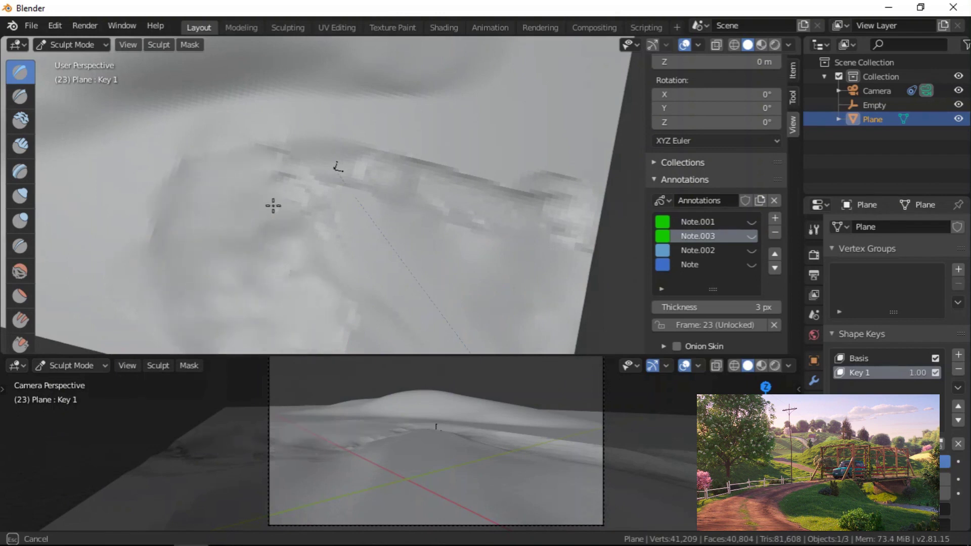
drag(350, 332, 312, 334)
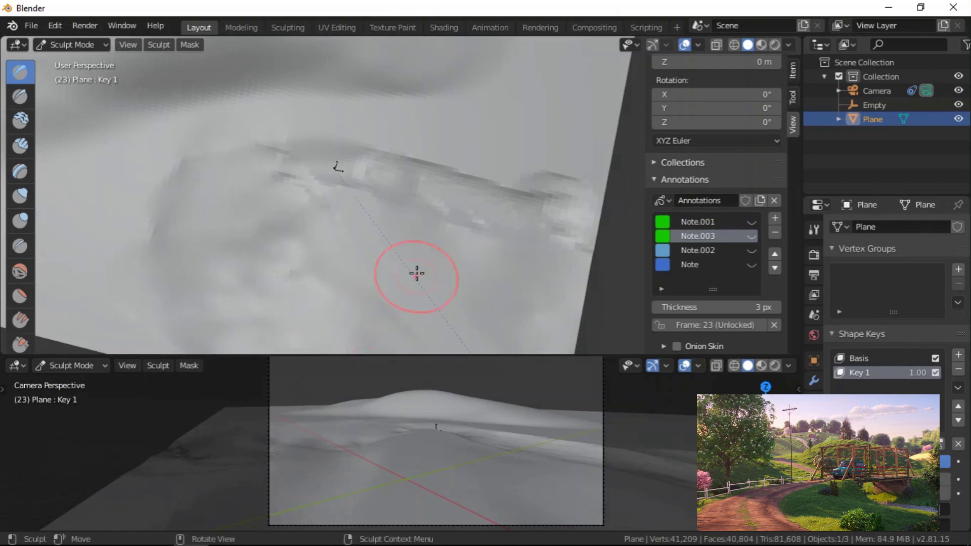
Step: Soften the remaining creases and ridge edges of the foreground mound beside the camera
scroll(397, 287, down, 1)
scroll(456, 189, up, 4)
mouse_move(325, 206)
shift+mouse_down()
mouse_move(526, 230)
mouse_move(602, 219)
mouse_move(269, 207)
mouse_move(221, 165)
shift+mouse_up()
scroll(430, 222, down, 6)
scroll(382, 227, up, 3)
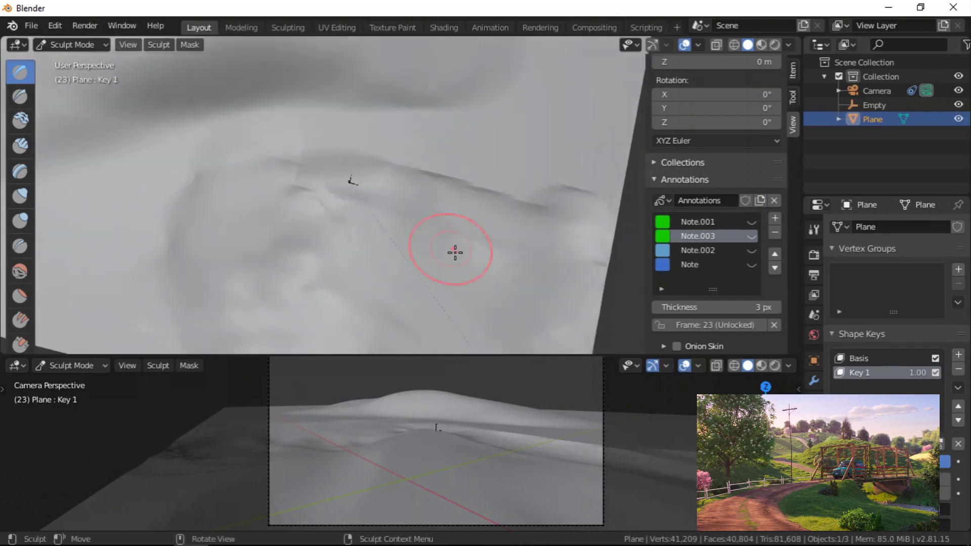
Step: Show annotation layer Note.003 and raise a small hill inside the green oval near the plane's far corner
scroll(436, 235, down, 5)
scroll(363, 88, up, 2)
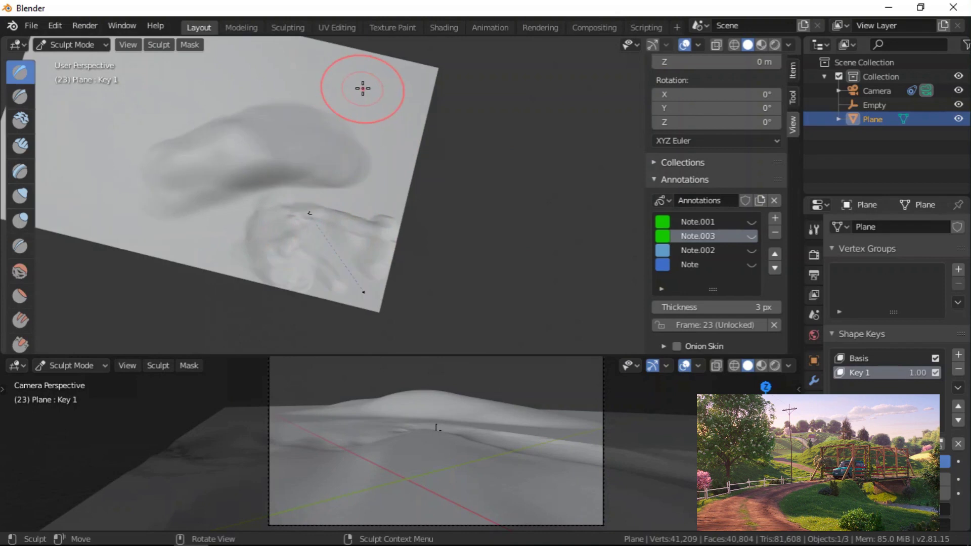
click(752, 252)
click(752, 252)
click(752, 236)
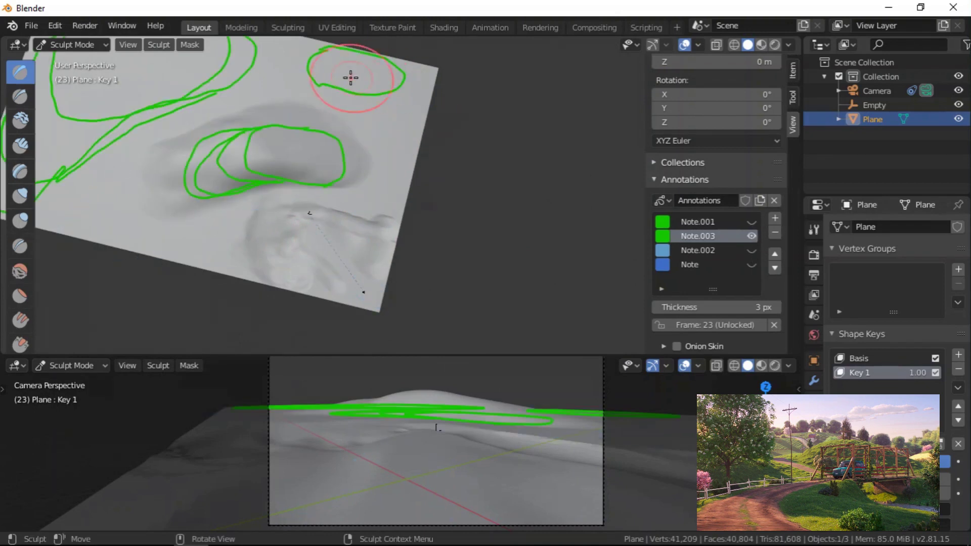
scroll(368, 77, up, 2)
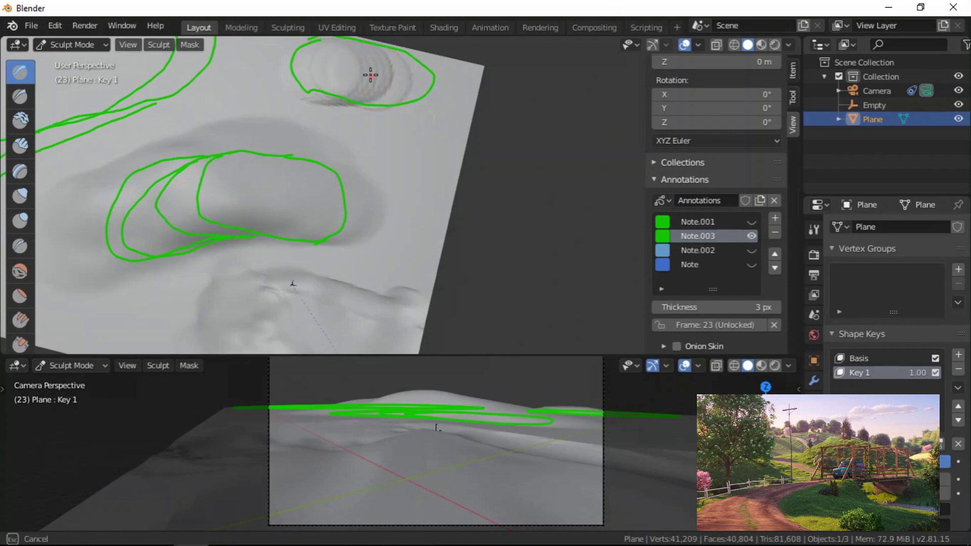
mouse_move(343, 91)
mouse_down()
mouse_move(349, 76)
mouse_move(336, 72)
mouse_move(354, 78)
mouse_move(393, 66)
mouse_up()
middle_drag(394, 66, 376, 62)
drag(401, 74, 374, 72)
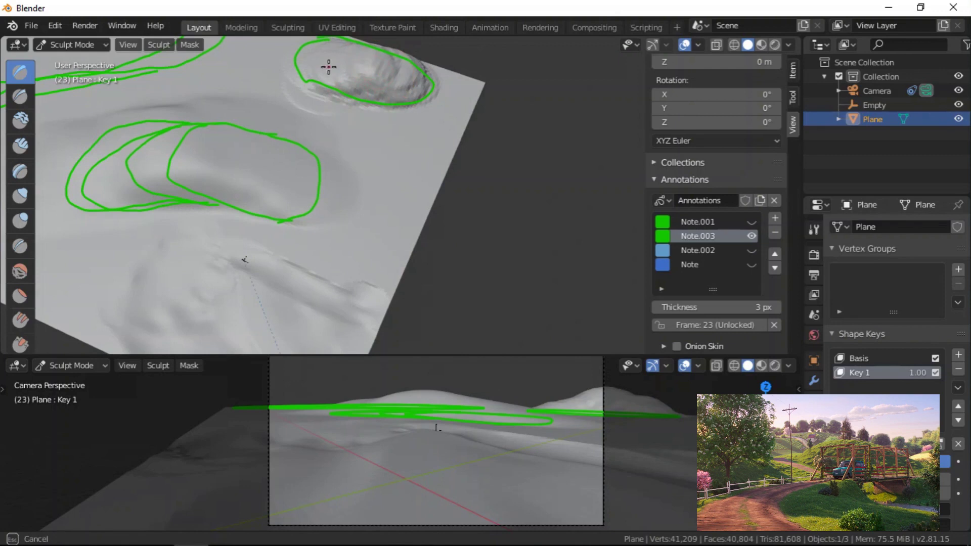
Step: Raise a large, long hill inside the big green outlines at the plane's far end, behind the middle hill
scroll(359, 163, down, 5)
mouse_move(164, 120)
mouse_down()
mouse_move(157, 114)
mouse_move(202, 94)
mouse_move(134, 126)
mouse_move(191, 93)
mouse_move(238, 91)
mouse_move(165, 104)
mouse_move(122, 125)
mouse_move(101, 156)
mouse_move(145, 102)
mouse_move(189, 97)
mouse_up()
middle_drag(190, 97, 261, 97)
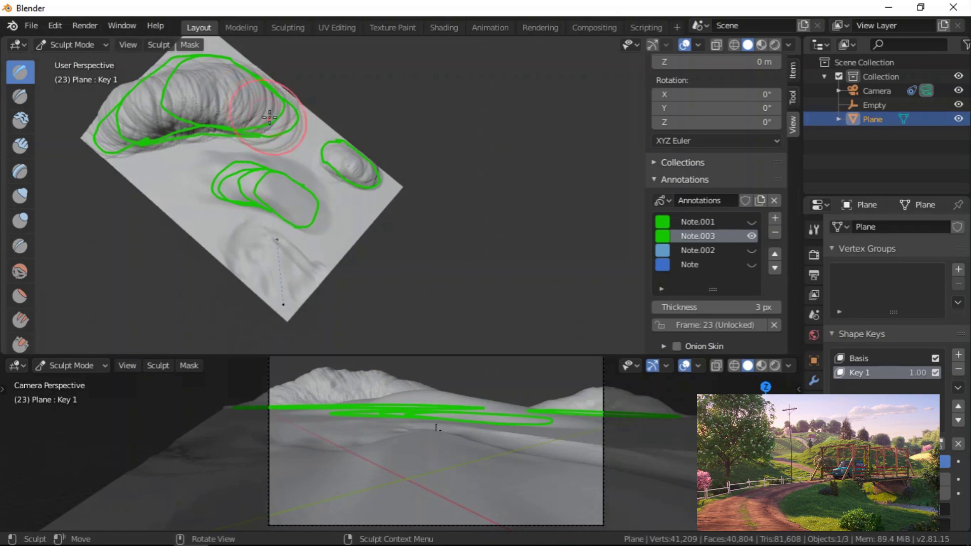
scroll(273, 108, up, 2)
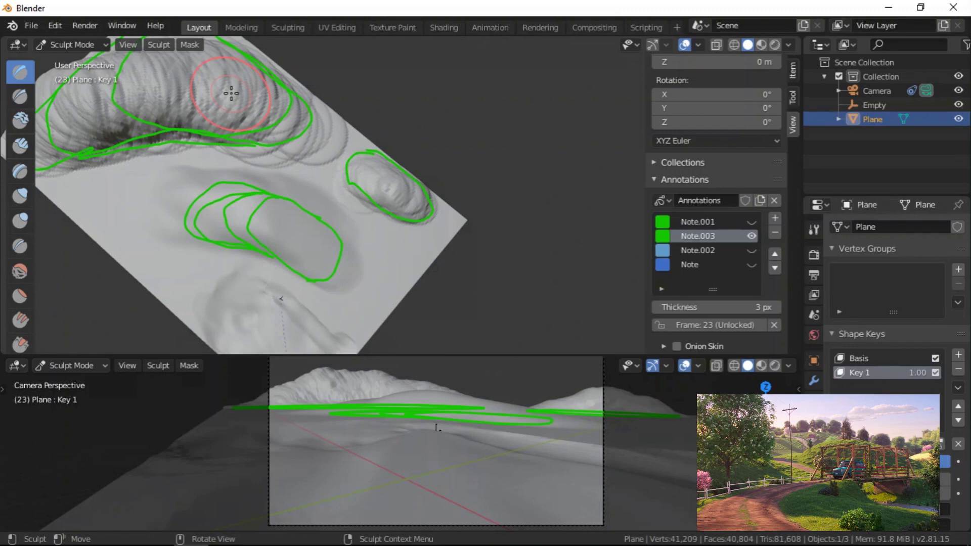
Step: Smooth the rough surface of the small outlined hill near the plane's far corner
scroll(387, 190, up, 2)
shift+middle_drag(346, 166, 347, 166)
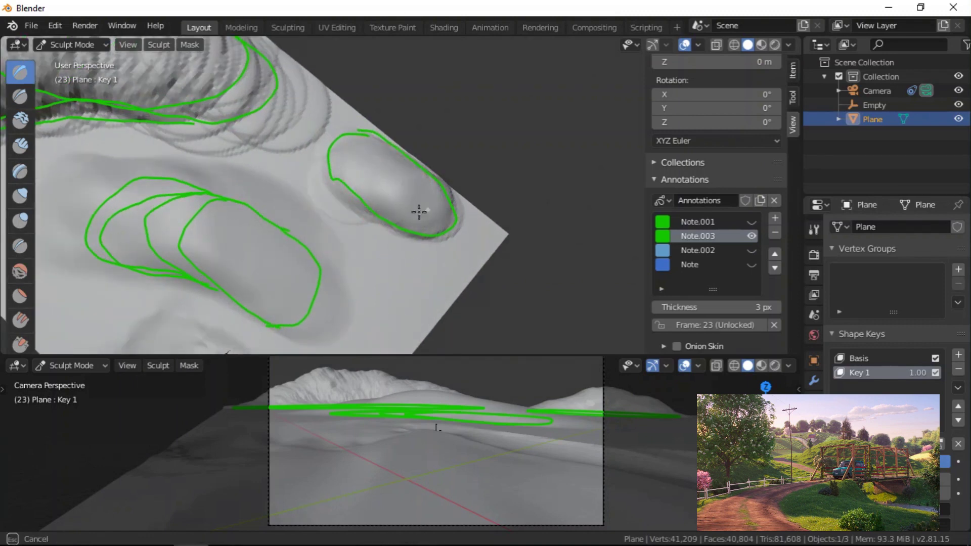
shift+drag(314, 123, 360, 174)
Step: Smooth the ridged strokes along the entire large back hill until its slopes are soft and even
scroll(365, 185, down, 3)
shift+drag(189, 122, 183, 103)
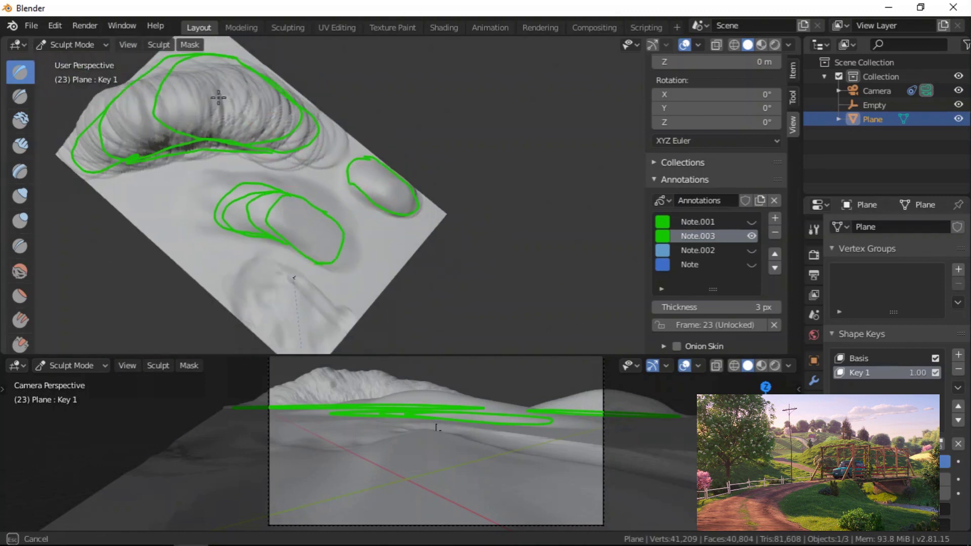
shift+drag(116, 151, 301, 147)
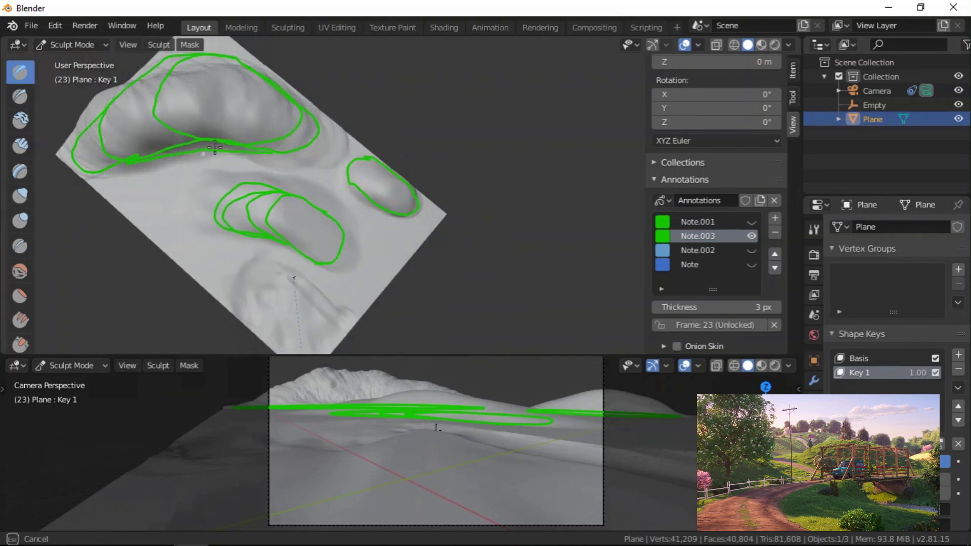
middle_drag(305, 161, 233, 93)
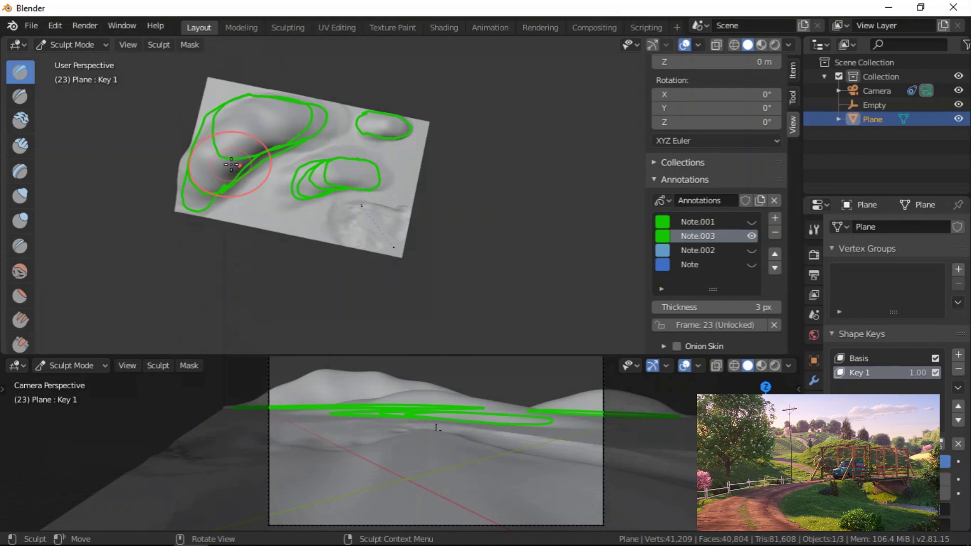
mouse_move(221, 169)
middle_down()
mouse_move(195, 162)
mouse_move(283, 151)
mouse_move(182, 141)
mouse_move(487, 185)
mouse_move(432, 199)
mouse_move(445, 174)
mouse_move(424, 171)
middle_up()
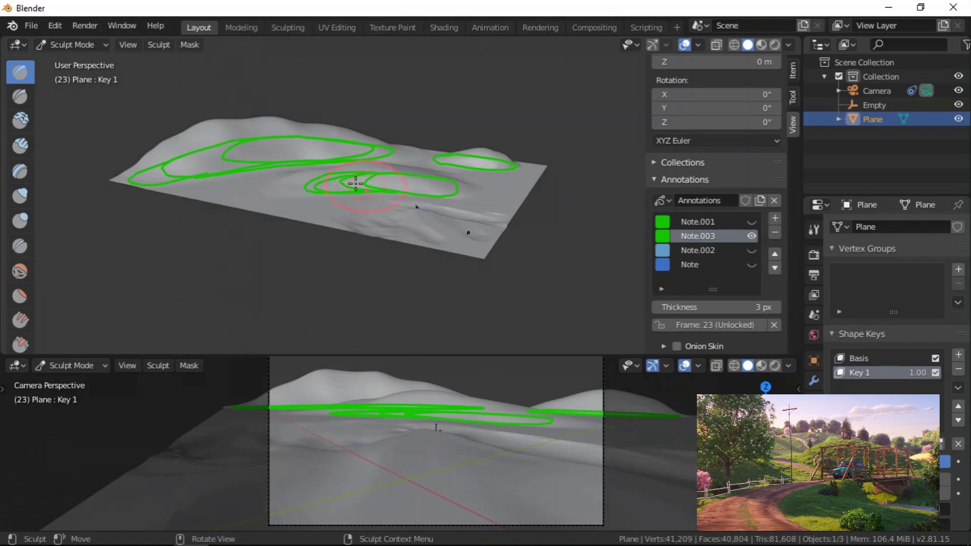
scroll(389, 184, up, 5)
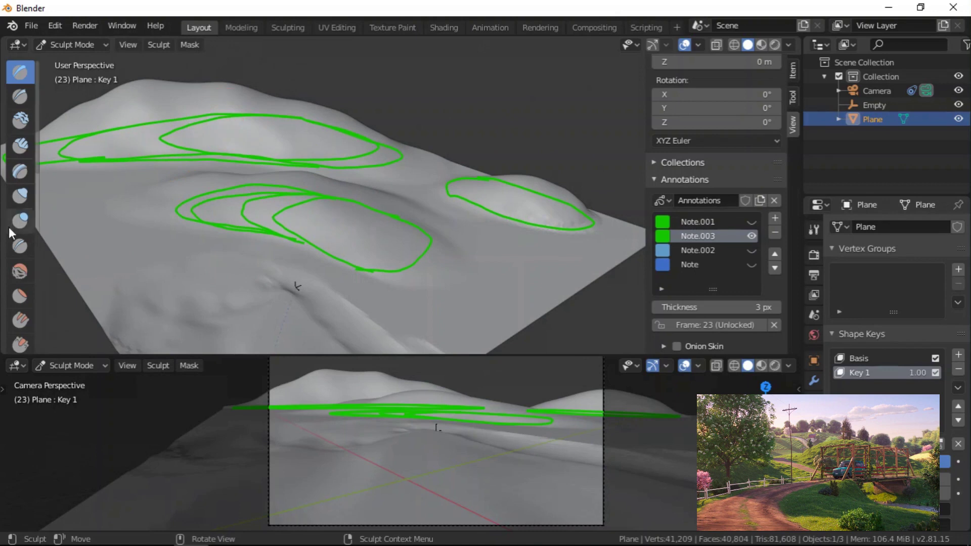
Step: Switch to the Grab brush and hide the Note.003 annotation layer
scroll(20, 217, down, 2)
click(19, 339)
right_click(280, 209)
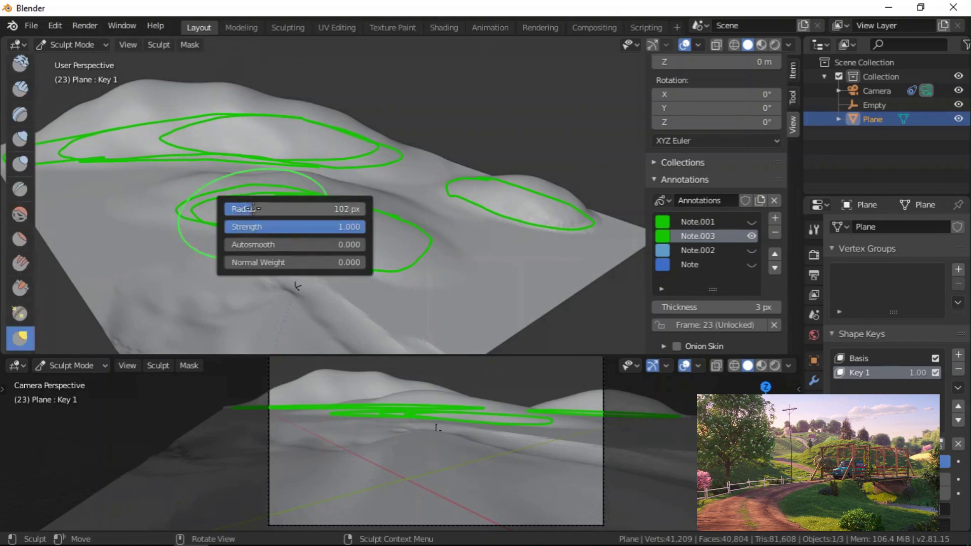
mouse_move(297, 215)
middle_down()
mouse_move(293, 186)
mouse_move(364, 206)
middle_up()
click(752, 237)
Step: Pull the middle hill upward and draw its slope out toward the small hill with the Grab brush
mouse_move(371, 153)
mouse_down()
mouse_move(372, 146)
mouse_move(418, 152)
mouse_move(332, 151)
mouse_move(399, 143)
mouse_move(447, 155)
mouse_up()
scroll(407, 162, down, 2)
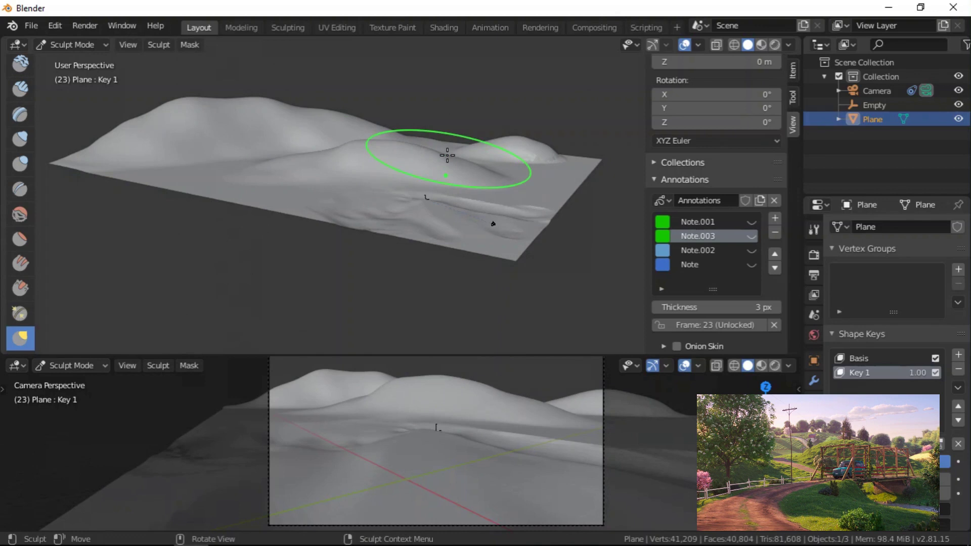
middle_drag(387, 173, 502, 204)
drag(387, 174, 387, 168)
mouse_move(419, 199)
mouse_down()
mouse_move(438, 187)
mouse_move(447, 211)
mouse_move(455, 191)
mouse_up()
mouse_move(457, 191)
middle_down()
mouse_move(437, 238)
mouse_move(433, 180)
middle_up()
scroll(435, 177, up, 1)
mouse_move(445, 166)
mouse_down()
mouse_move(427, 181)
mouse_move(459, 161)
mouse_up()
key(ctrl+z)
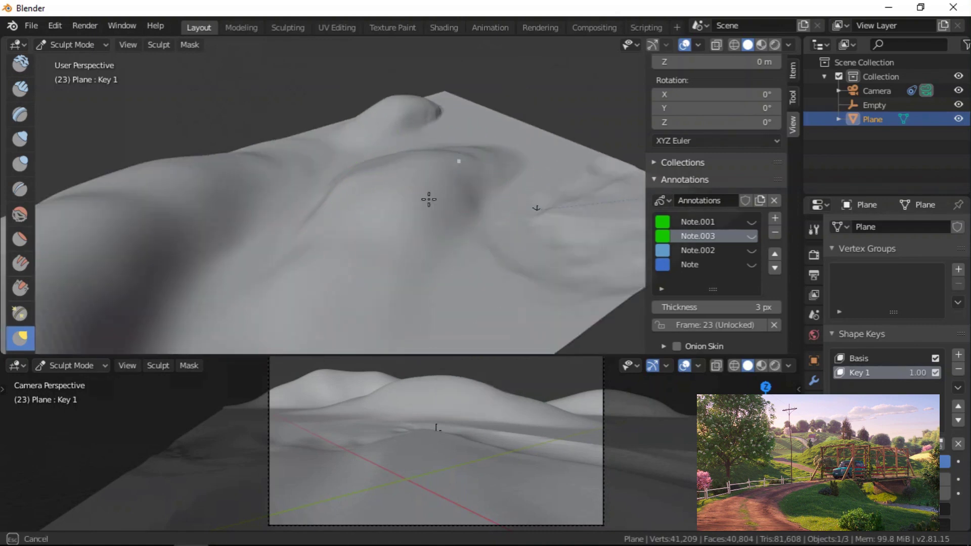
Step: Reshape the middle hill's crest and flanks with short Grab pulls so it forms a long, rounded mound
drag(407, 224, 409, 222)
middle_drag(421, 211, 417, 263)
drag(462, 144, 466, 136)
drag(442, 172, 438, 178)
drag(368, 175, 352, 189)
mouse_move(340, 232)
middle_down()
mouse_move(320, 177)
mouse_move(252, 179)
middle_up()
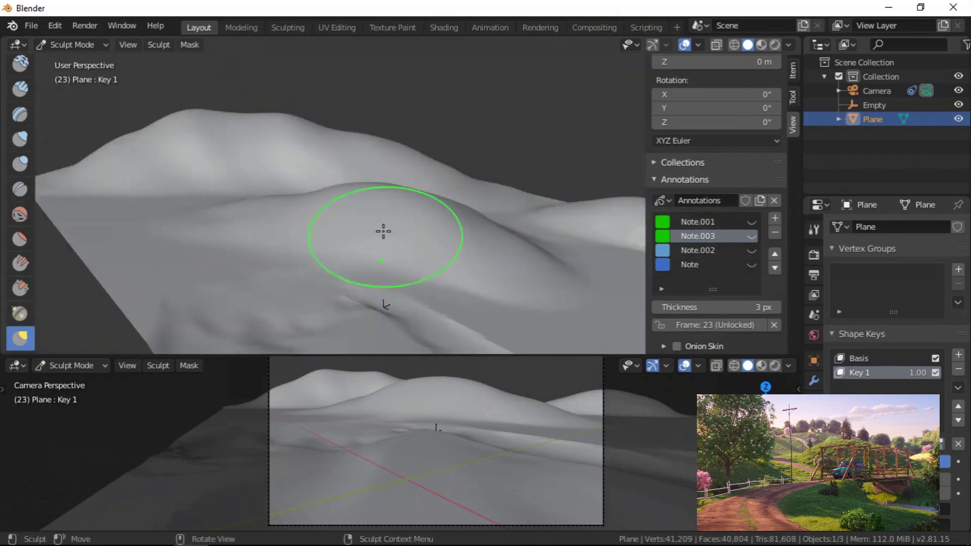
middle_drag(358, 254, 278, 234)
drag(280, 251, 346, 233)
Step: Refine the slope of the middle hill facing the large back hill with small Grab adjustments
scroll(360, 234, down, 4)
middle_drag(367, 248, 420, 262)
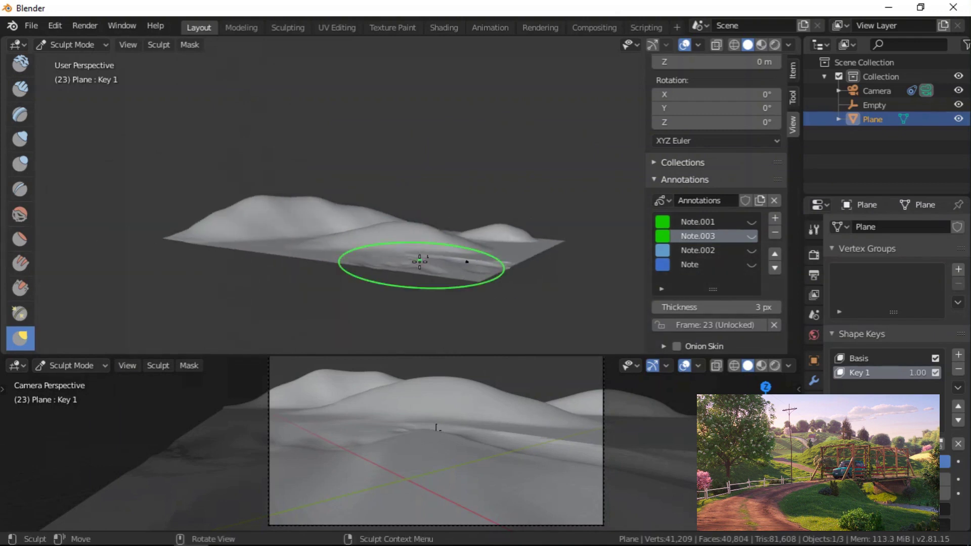
mouse_move(391, 223)
middle_down()
mouse_move(373, 217)
mouse_move(399, 238)
mouse_move(510, 265)
mouse_move(354, 202)
middle_up()
mouse_move(302, 234)
middle_down()
mouse_move(393, 235)
mouse_move(281, 224)
mouse_move(272, 235)
middle_up()
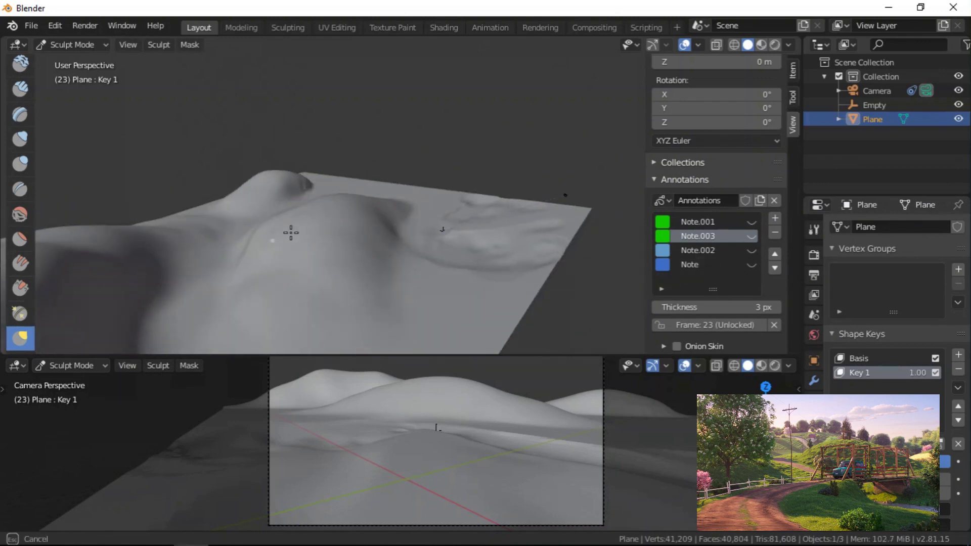
drag(332, 241, 332, 240)
scroll(331, 241, down, 4)
mouse_move(326, 245)
middle_down()
mouse_move(290, 280)
mouse_move(196, 259)
mouse_move(278, 215)
mouse_move(238, 243)
mouse_move(309, 249)
mouse_move(213, 228)
mouse_move(264, 230)
middle_up()
drag(268, 265, 267, 265)
Step: Nudge the crest of the large back hill and pull its outer end slope up with the Grab brush
mouse_move(246, 264)
middle_down()
mouse_move(219, 234)
mouse_move(163, 233)
middle_up()
scroll(405, 197, down, 3)
scroll(332, 203, up, 3)
mouse_move(311, 216)
middle_down()
mouse_move(278, 193)
mouse_move(329, 191)
mouse_move(327, 199)
middle_up()
drag(321, 175, 322, 176)
drag(404, 210, 397, 198)
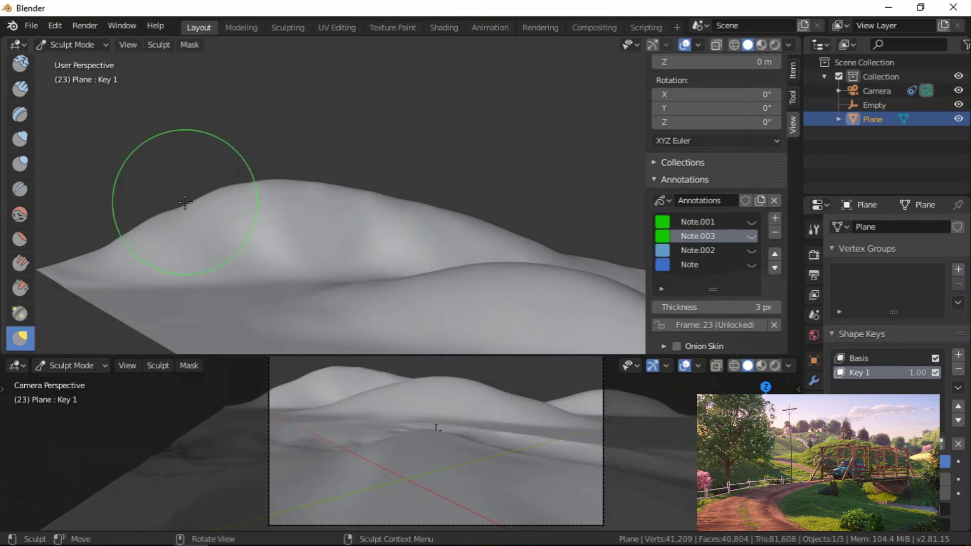
middle_drag(187, 203, 185, 209)
drag(185, 206, 185, 205)
mouse_move(94, 258)
mouse_down()
mouse_move(79, 241)
mouse_move(141, 217)
mouse_up()
Step: Smooth the large back hill along its crest and down to the plane's edges
middle_drag(182, 202, 310, 169)
mouse_move(404, 162)
middle_down()
mouse_move(531, 264)
mouse_move(462, 243)
mouse_move(476, 217)
middle_up()
scroll(424, 227, up, 4)
scroll(424, 226, down, 4)
scroll(310, 97, up, 2)
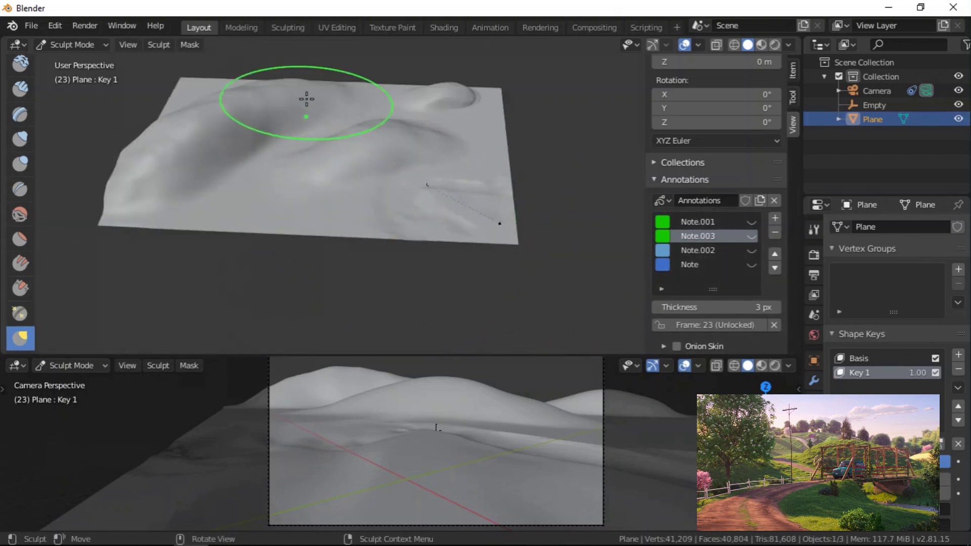
middle_drag(310, 98, 328, 159)
shift+drag(171, 147, 303, 58)
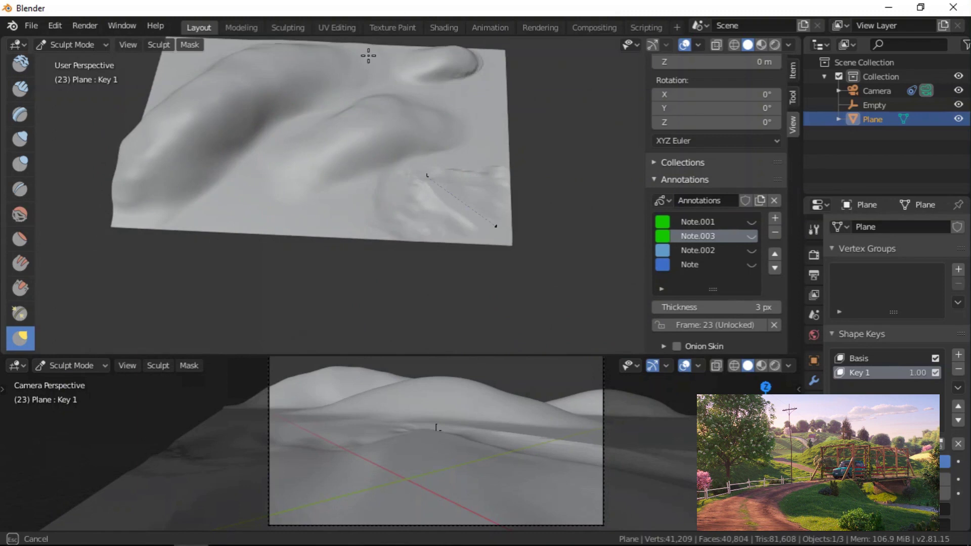
shift+drag(275, 88, 263, 90)
mouse_move(233, 92)
shift+middle_down()
mouse_move(213, 139)
mouse_move(237, 162)
shift+middle_up()
shift+drag(304, 76, 206, 78)
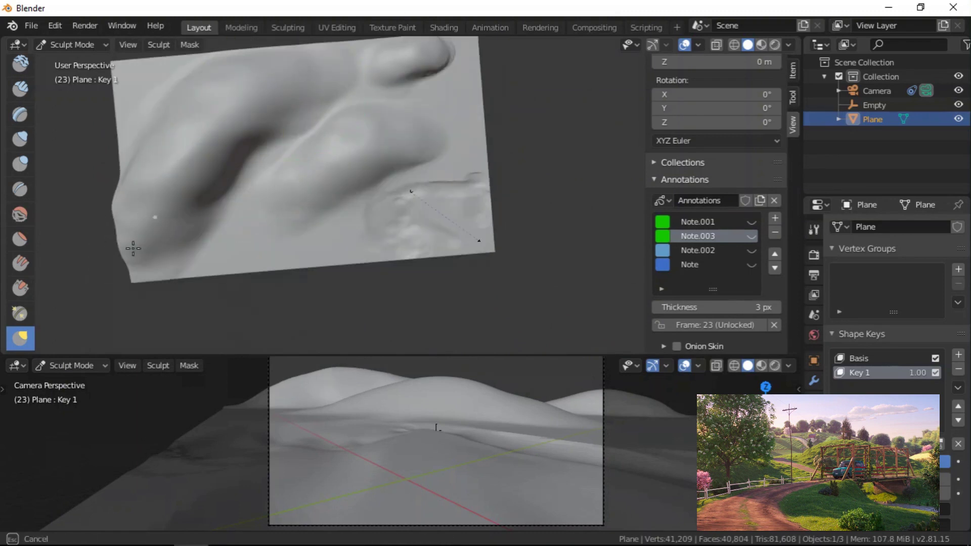
shift+drag(298, 73, 302, 77)
Step: Smooth the middle hill's upper slope where it faces the small and large hills
mouse_move(328, 157)
middle_down()
mouse_move(320, 130)
mouse_move(325, 155)
middle_up()
shift+middle_drag(324, 155, 328, 204)
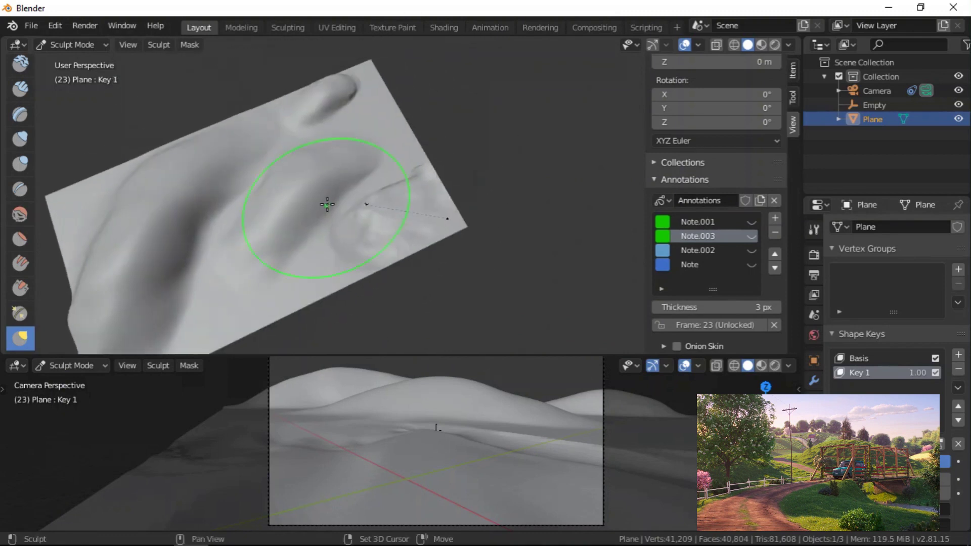
scroll(370, 86, up, 4)
shift+drag(370, 86, 343, 115)
shift+drag(266, 121, 273, 126)
scroll(299, 195, down, 3)
Step: Flatten and soften the top of the small far hill by smoothing across it
mouse_move(300, 195)
middle_down()
mouse_move(359, 141)
mouse_move(190, 149)
middle_up()
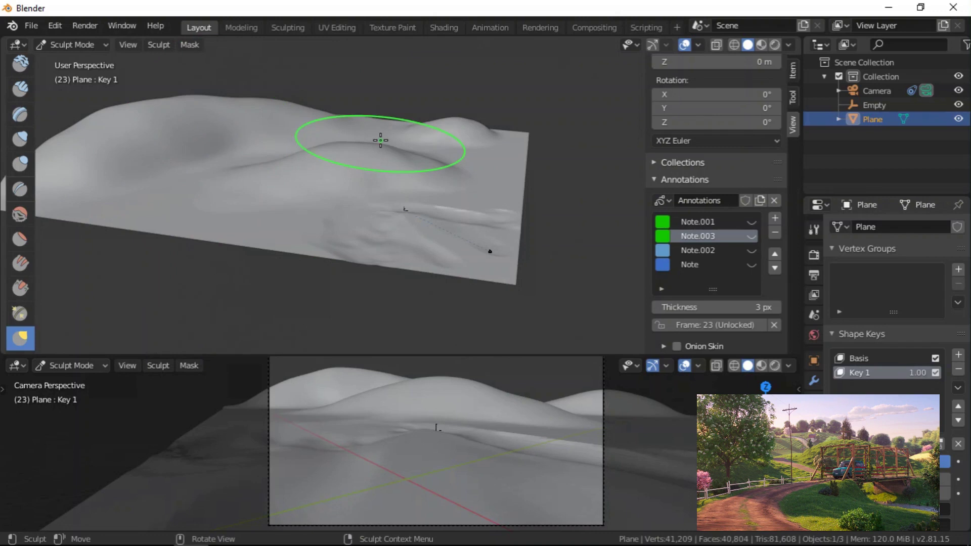
scroll(380, 140, up, 3)
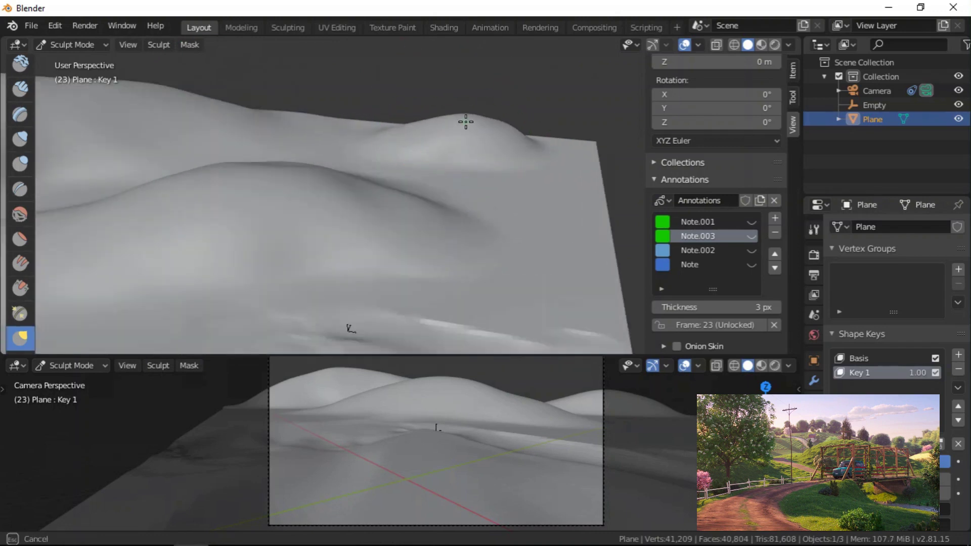
mouse_move(481, 123)
shift+mouse_down()
mouse_move(528, 141)
mouse_move(411, 128)
shift+mouse_up()
scroll(468, 118, up, 1)
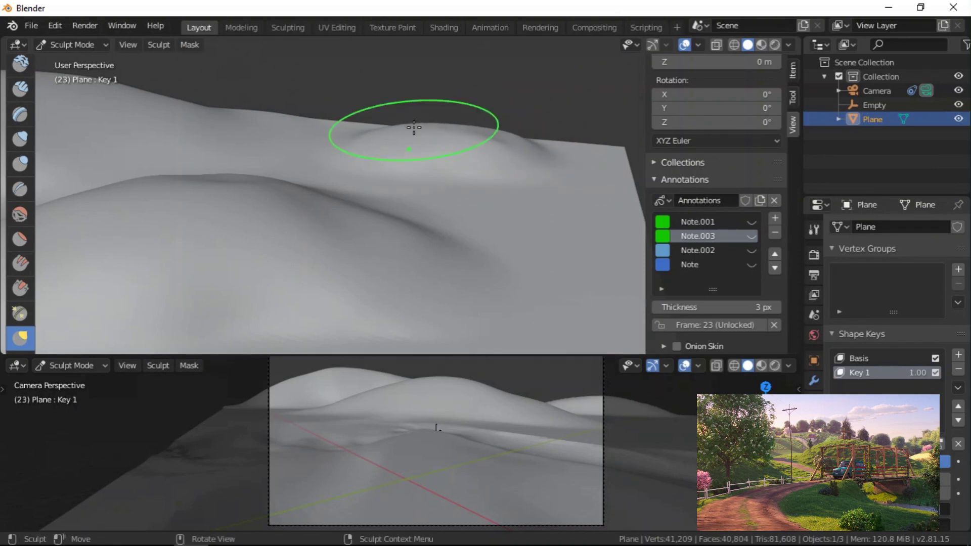
Step: Pull the small far hill's near shoulder and crest slightly downward with the Grab brush
middle_drag(490, 154, 470, 136)
mouse_move(394, 127)
mouse_down()
mouse_move(369, 148)
mouse_move(411, 150)
mouse_move(363, 151)
mouse_move(400, 151)
mouse_up()
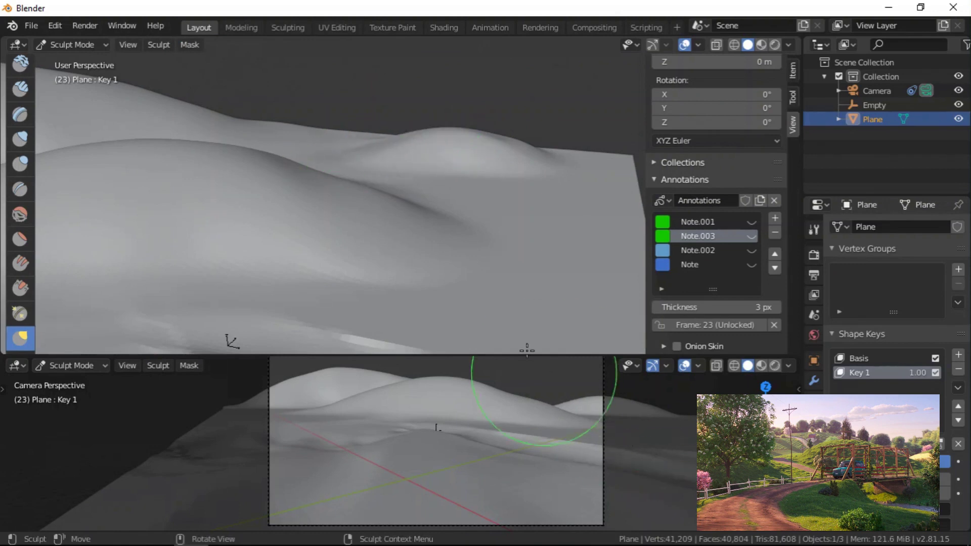
mouse_move(451, 138)
mouse_down()
mouse_move(405, 136)
mouse_move(395, 156)
mouse_move(415, 142)
mouse_move(457, 152)
mouse_up()
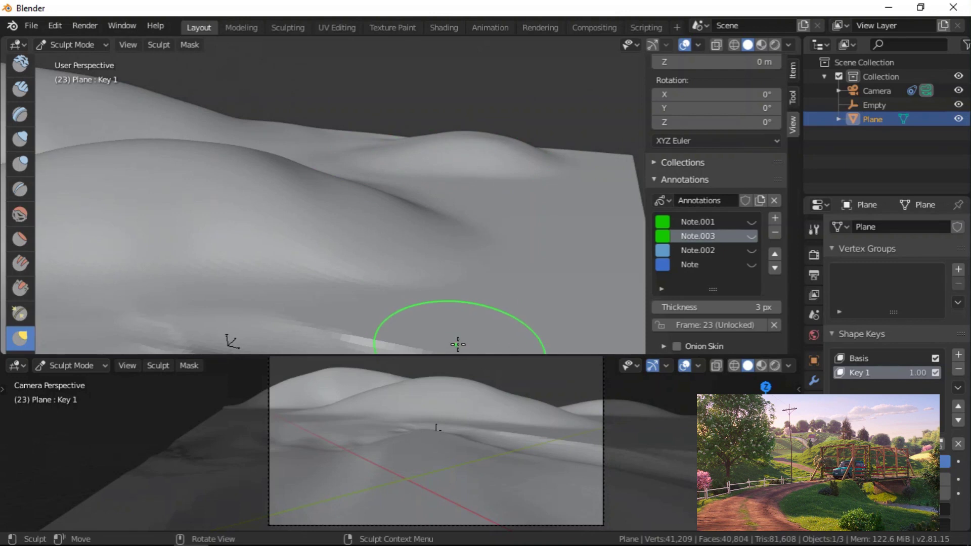
Step: Broaden the large back hill with the Grab brush, pulling one side toward the small hill and the other outward
scroll(385, 188, down, 5)
drag(256, 148, 314, 151)
mouse_move(196, 143)
mouse_down()
mouse_move(130, 147)
mouse_move(109, 160)
mouse_up()
drag(247, 156, 260, 138)
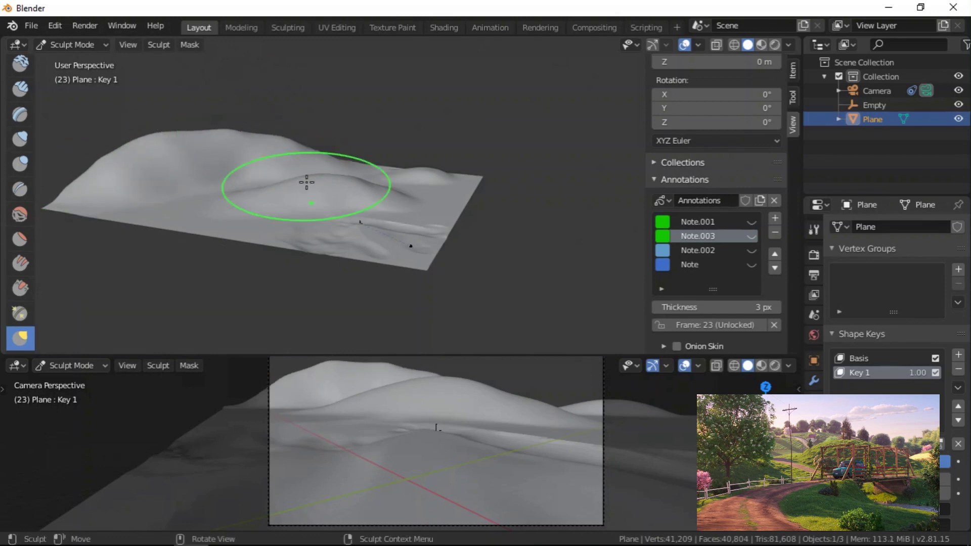
drag(325, 180, 316, 180)
scroll(318, 181, up, 2)
mouse_move(319, 181)
middle_down()
mouse_move(329, 208)
mouse_move(334, 184)
middle_up()
mouse_move(333, 184)
mouse_down()
mouse_move(377, 182)
mouse_move(425, 205)
mouse_up()
key(ctrl+z)
key(ctrl+z)
key(ctrl+z)
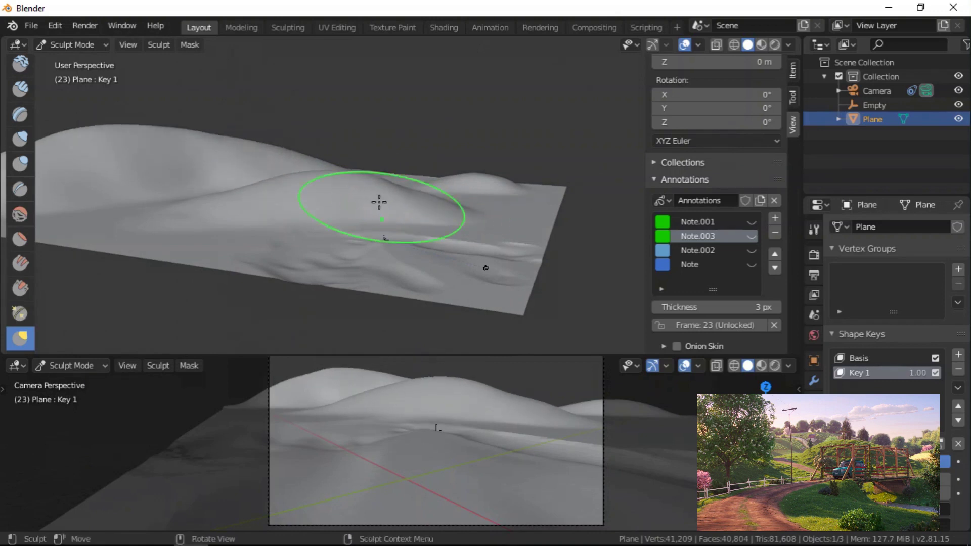
key(ctrl+shift+z)
key(ctrl+shift+z)
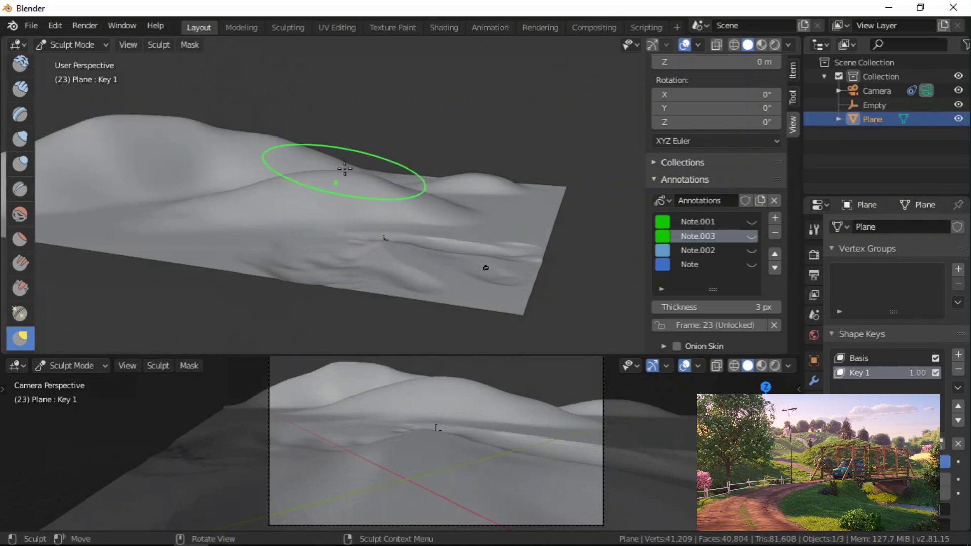
scroll(449, 447, down, 4)
scroll(431, 407, up, 4)
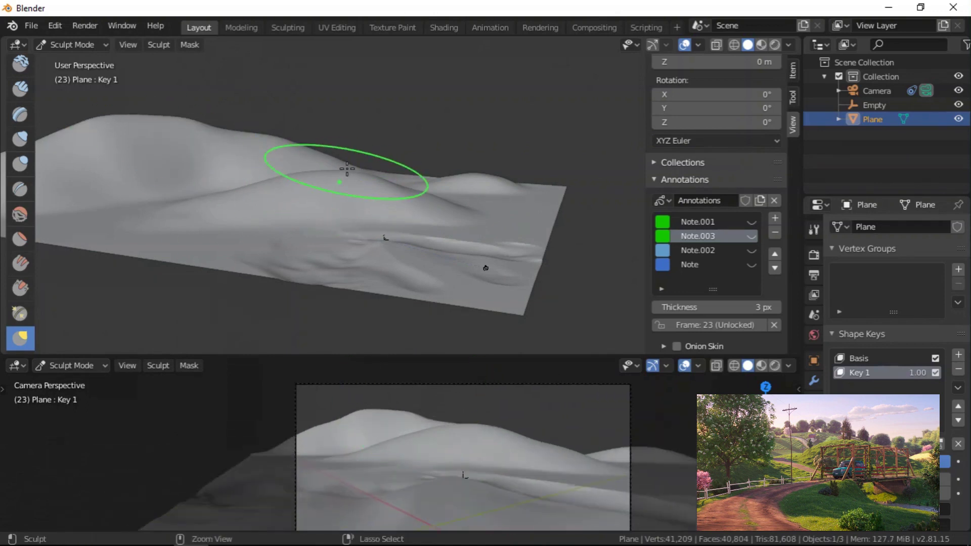
key(ctrl+z)
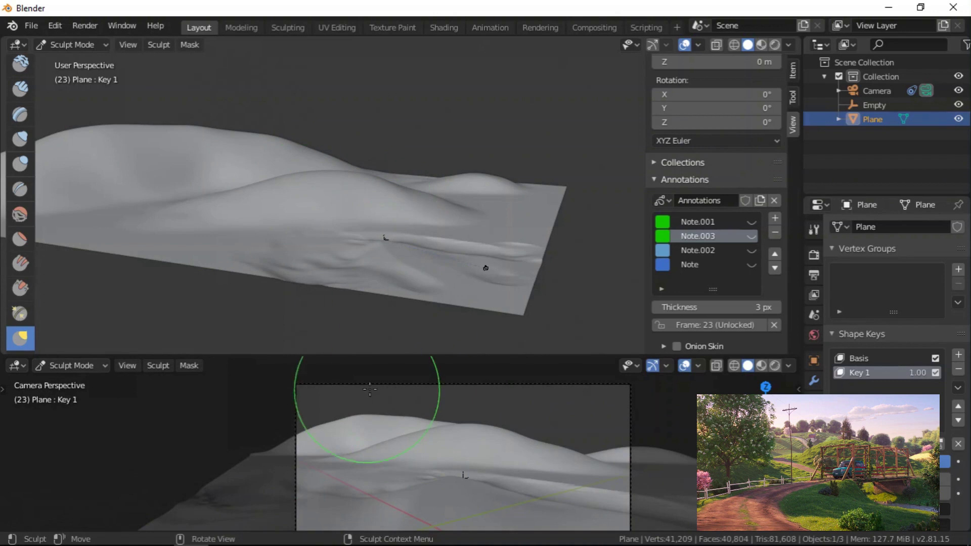
Step: Adjust the middle hill's crest and descending slope in the camera view with the Grab brush
scroll(473, 452, up, 2)
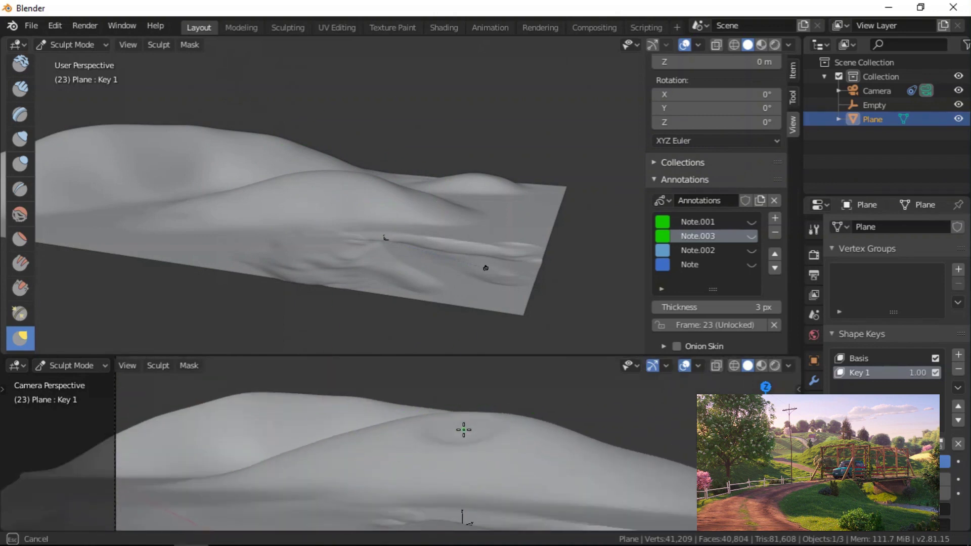
scroll(474, 417, down, 1)
scroll(473, 418, down, 2)
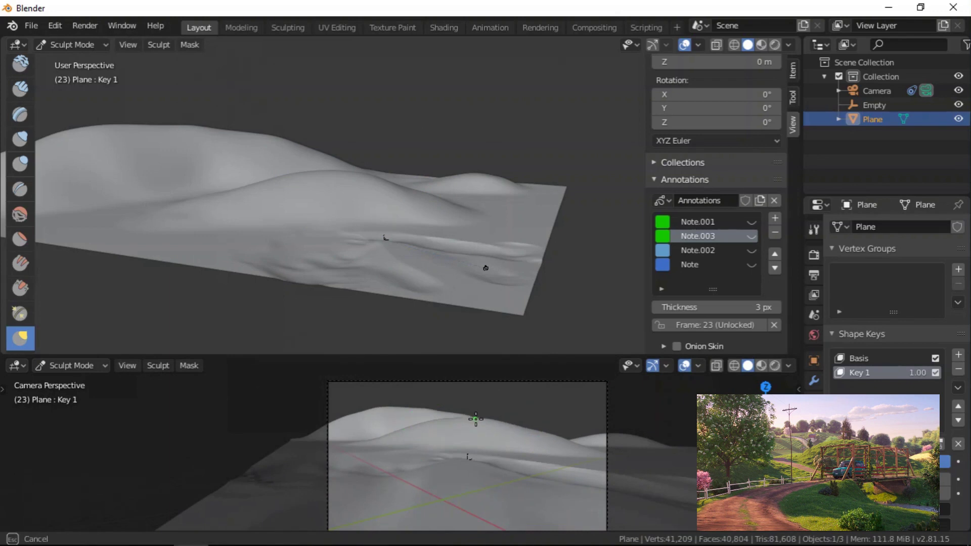
drag(477, 421, 478, 426)
scroll(550, 442, up, 1)
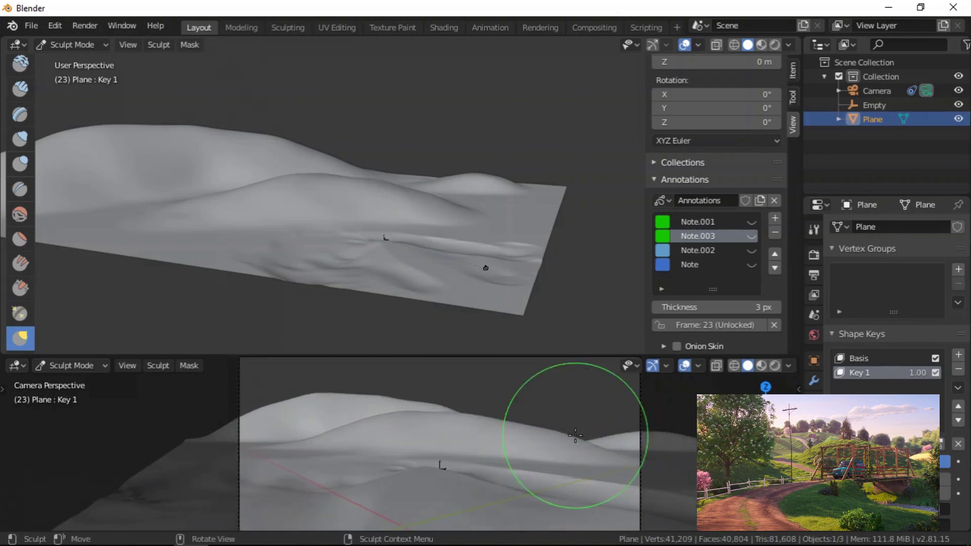
mouse_move(572, 441)
mouse_down()
mouse_move(518, 425)
mouse_move(511, 436)
mouse_move(491, 430)
mouse_up()
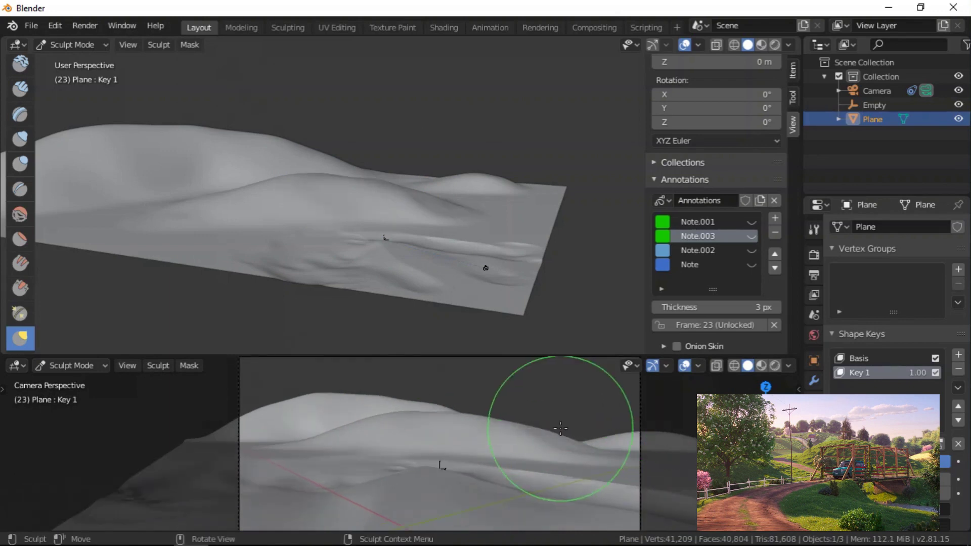
Step: Smooth the middle hill's descending slope from its crest toward the small hill
scroll(549, 442, up, 1)
scroll(405, 196, up, 3)
shift+drag(371, 197, 471, 227)
scroll(421, 218, up, 3)
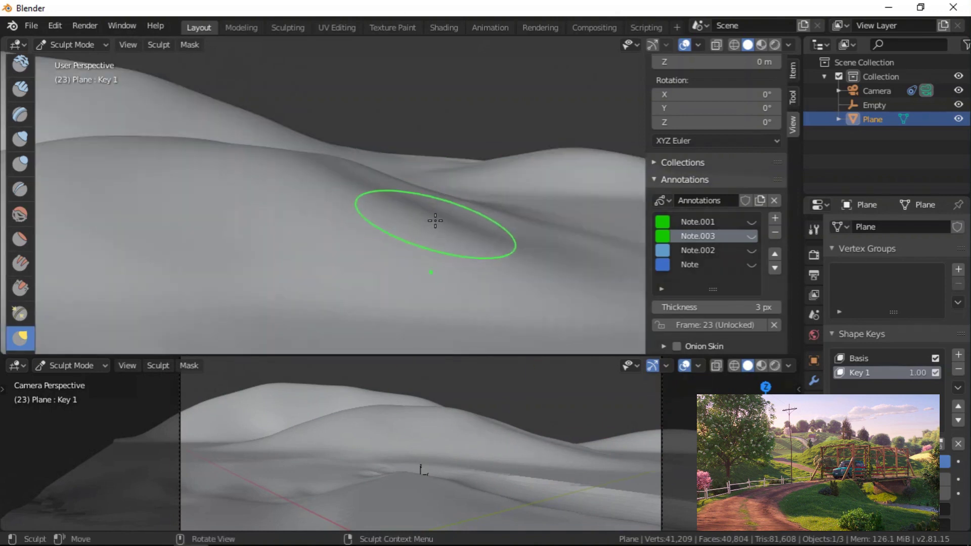
Step: Pull the end of the middle hill outward with the Grab brush so it blends into the flat ground
mouse_move(490, 249)
middle_down()
mouse_move(445, 271)
mouse_move(461, 211)
middle_up()
drag(461, 211, 482, 205)
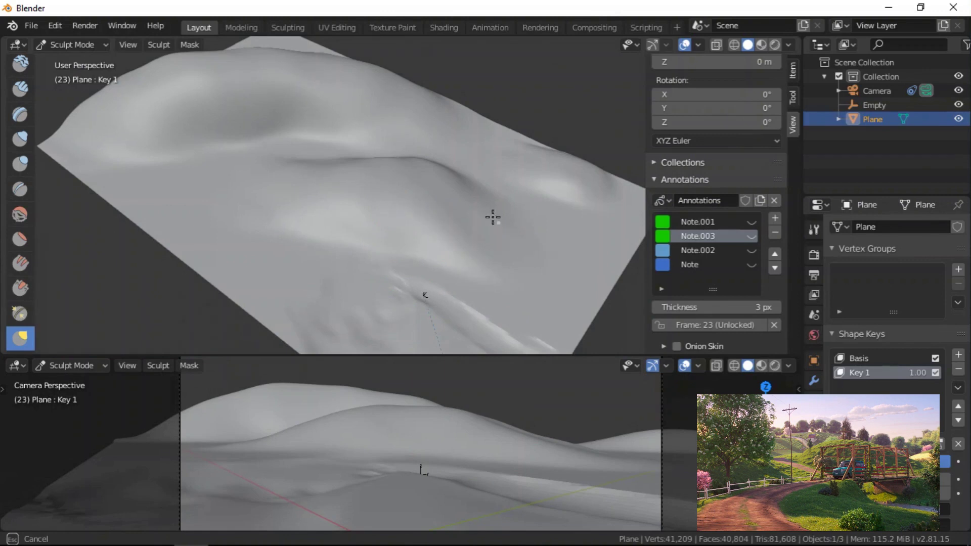
drag(420, 228, 449, 245)
scroll(449, 246, down, 2)
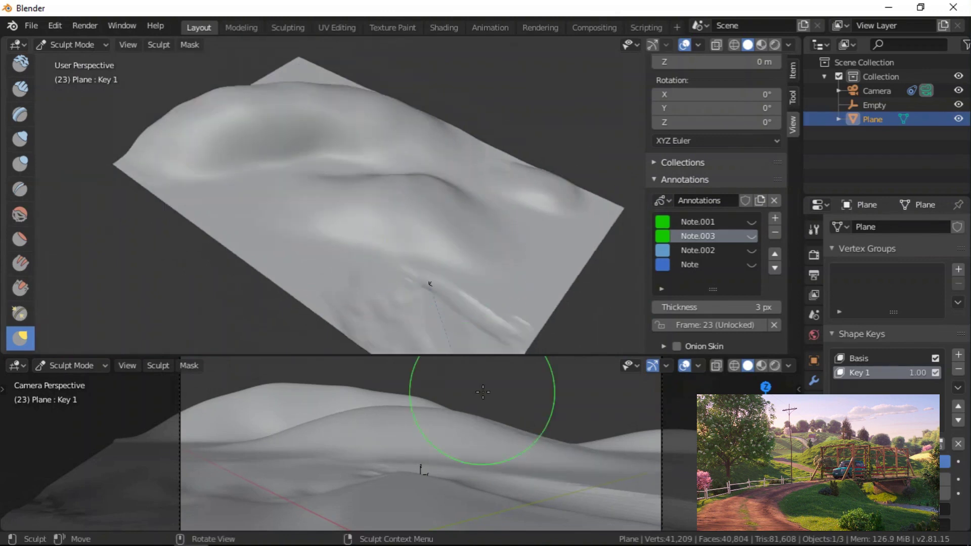
Step: Refine the large back hill's crest and its descending slope toward the small hill with the Grab brush
middle_drag(436, 184, 434, 147)
scroll(459, 185, up, 1)
mouse_move(462, 187)
mouse_down()
mouse_move(369, 136)
mouse_move(445, 166)
mouse_up()
scroll(414, 158, up, 1)
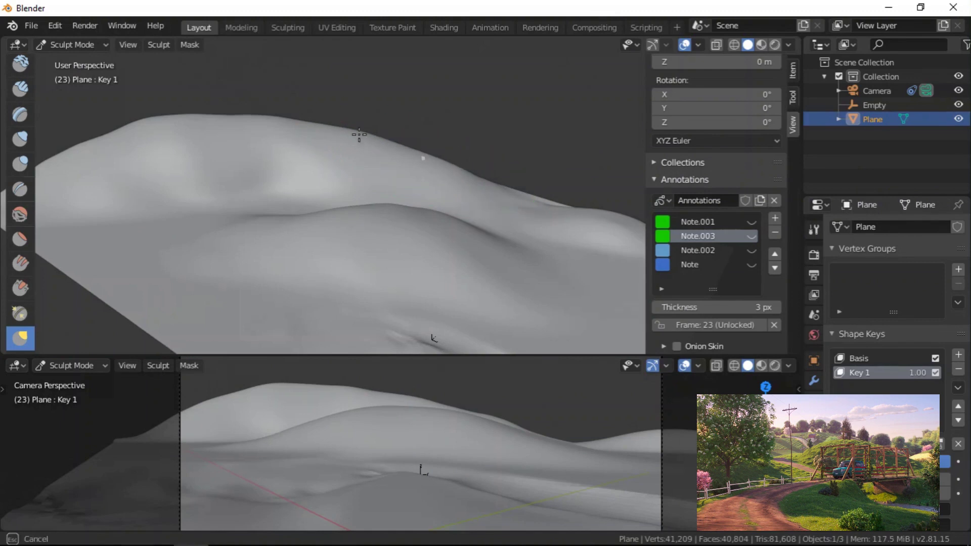
drag(225, 148, 231, 150)
scroll(283, 167, down, 4)
mouse_move(377, 207)
middle_down()
mouse_move(399, 159)
mouse_move(414, 173)
middle_up()
scroll(398, 145, up, 2)
scroll(415, 175, up, 2)
drag(421, 178, 420, 182)
drag(363, 157, 358, 164)
Step: Show the viewport gizmos in the upper 3D view and check the hills through the camera
click(653, 44)
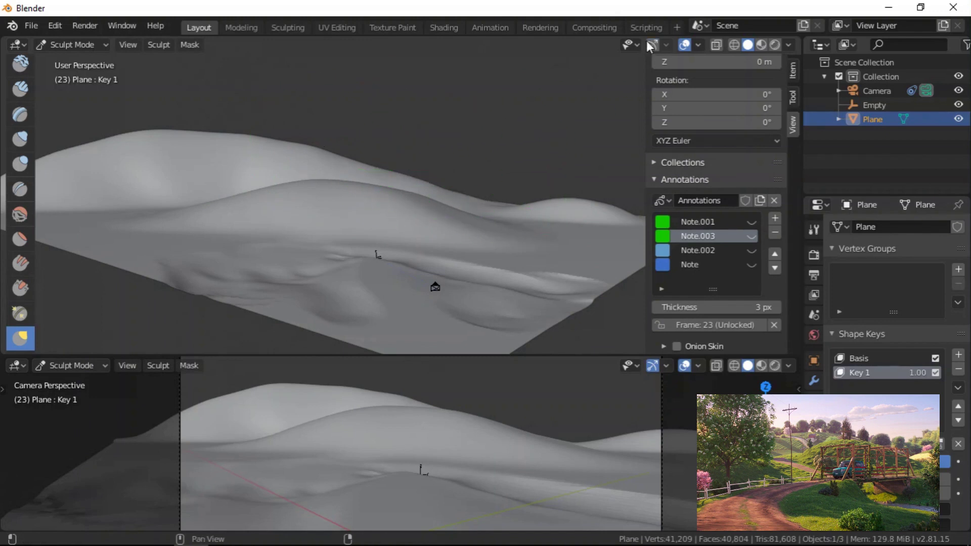
key(KP_0)
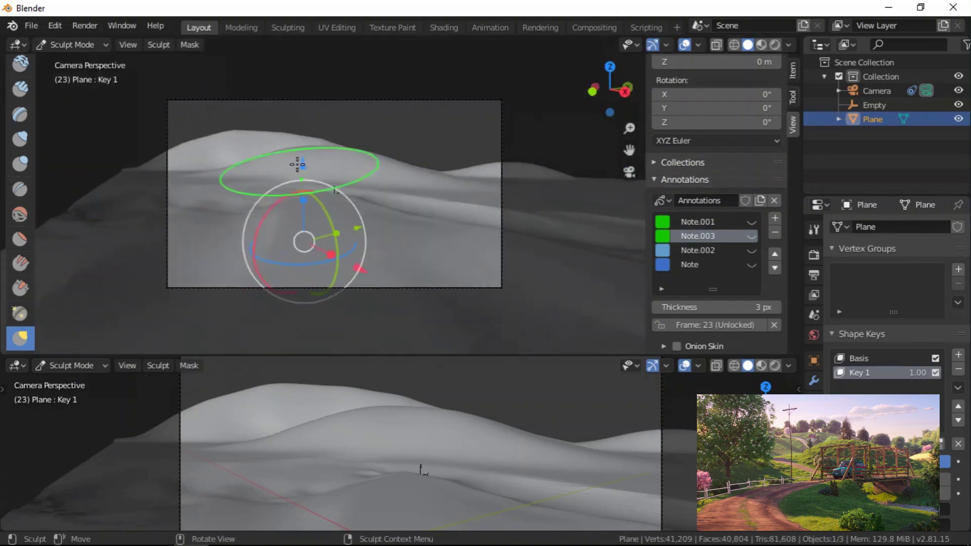
click(629, 172)
scroll(429, 423, down, 4)
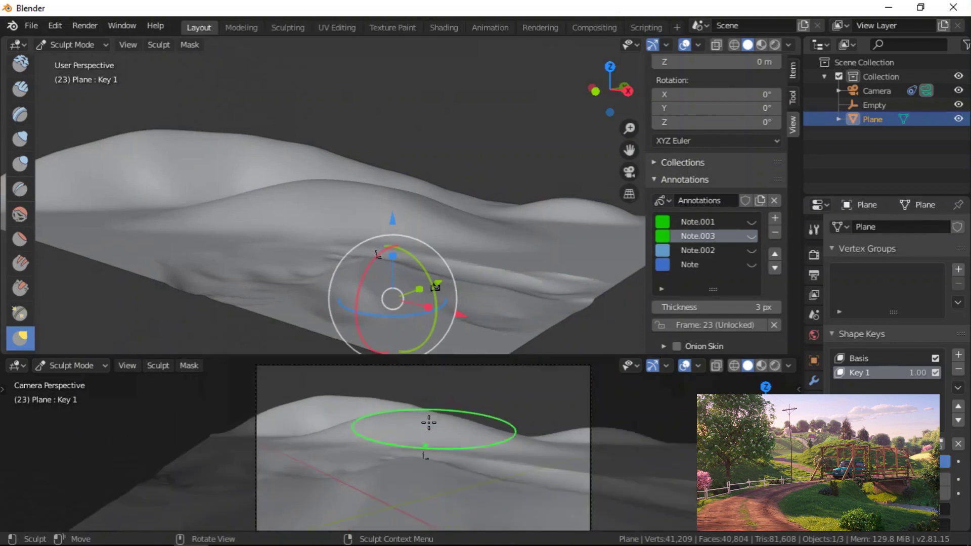
scroll(351, 425, up, 4)
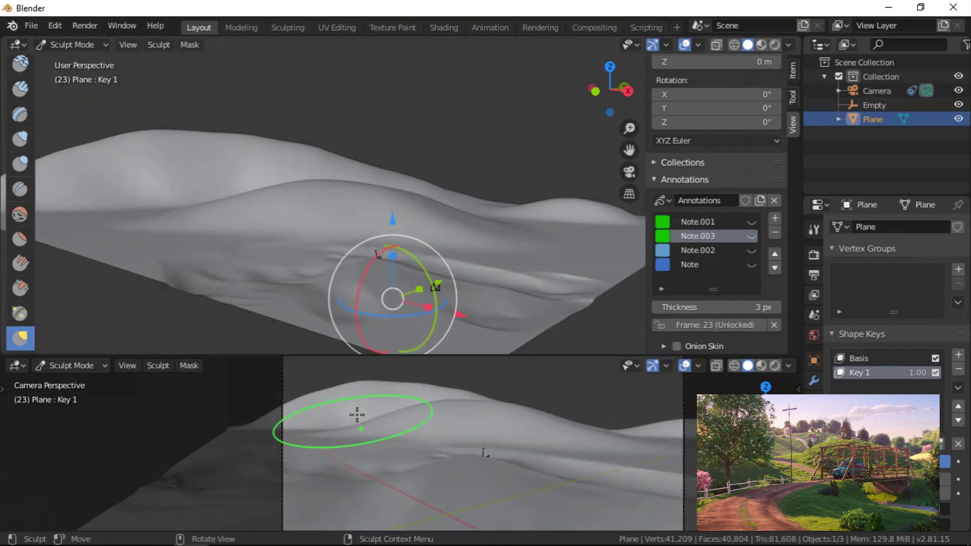
Step: Steepen the middle hill's rising slope on the side away from the small hill with the Grab brush
scroll(391, 412, up, 3)
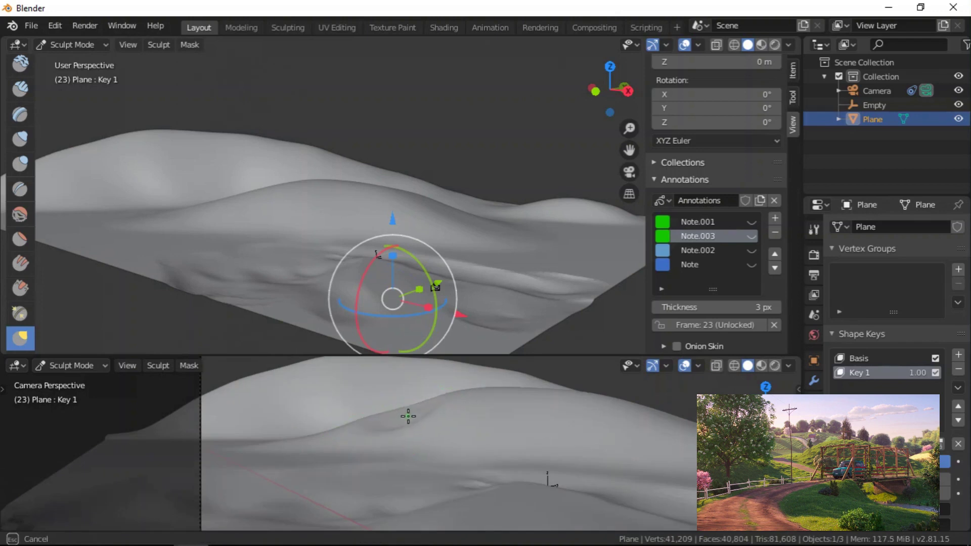
mouse_move(237, 199)
mouse_down()
mouse_move(273, 193)
mouse_move(212, 211)
mouse_move(302, 186)
mouse_move(232, 210)
mouse_up()
scroll(256, 199, up, 2)
scroll(298, 207, down, 1)
drag(298, 207, 300, 195)
middle_drag(299, 196, 308, 199)
mouse_move(280, 193)
mouse_down()
mouse_move(256, 197)
mouse_move(366, 186)
mouse_move(301, 194)
mouse_move(379, 216)
mouse_move(379, 206)
mouse_move(338, 198)
mouse_up()
mouse_move(271, 215)
mouse_down()
mouse_move(193, 223)
mouse_move(219, 205)
mouse_up()
drag(156, 237, 222, 225)
Step: Try to stretch the middle hill's rising slope farther outward along the base of the large back hill
scroll(308, 206, down, 5)
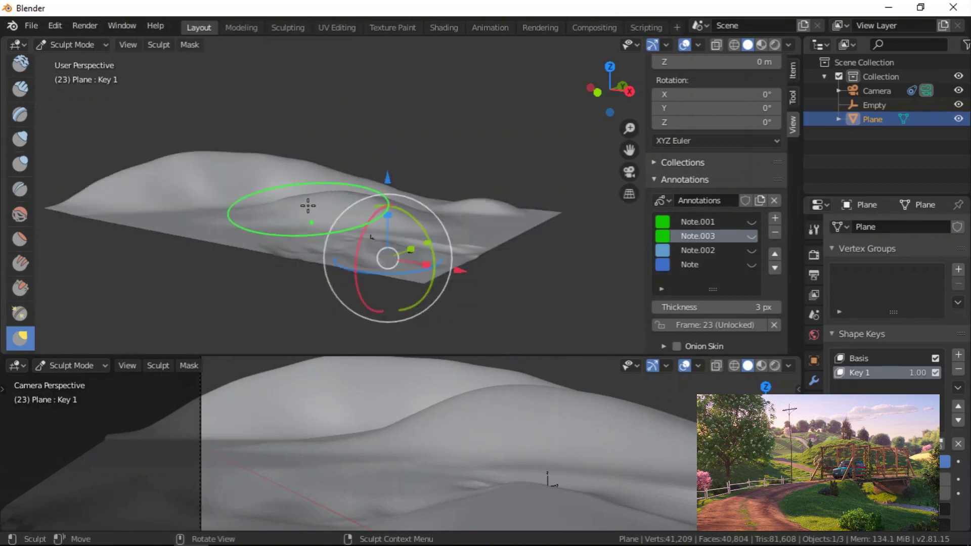
scroll(357, 488, down, 3)
scroll(319, 180, up, 5)
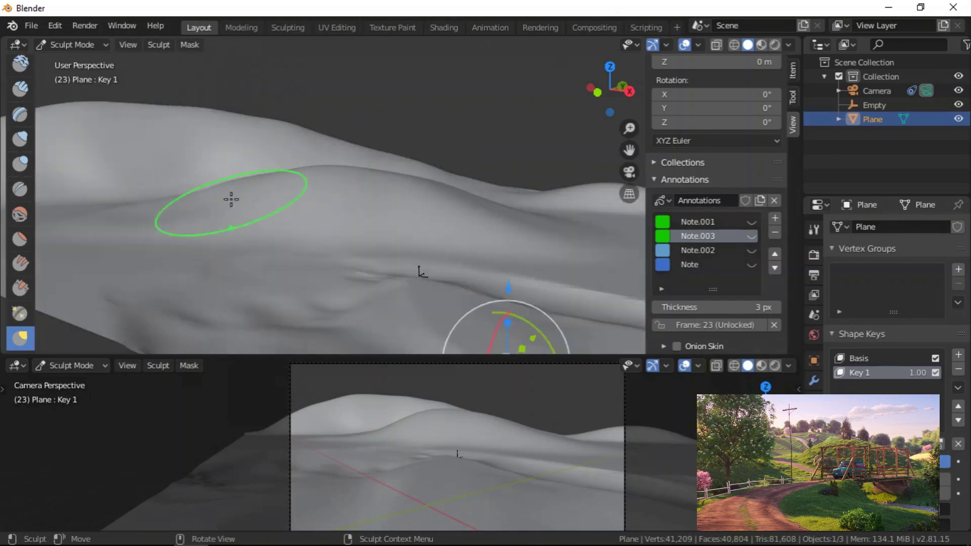
drag(191, 197, 257, 187)
scroll(304, 195, down, 4)
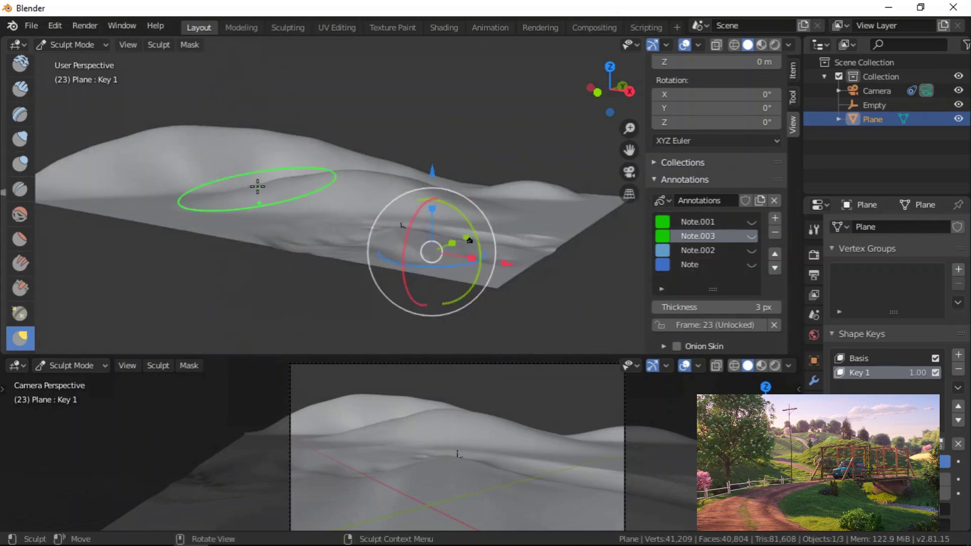
key(ctrl+z)
Step: Raise and widen the large back hill's crest with the Grab brush, and smooth along the crest
scroll(261, 187, up, 5)
scroll(349, 172, down, 3)
drag(362, 169, 363, 168)
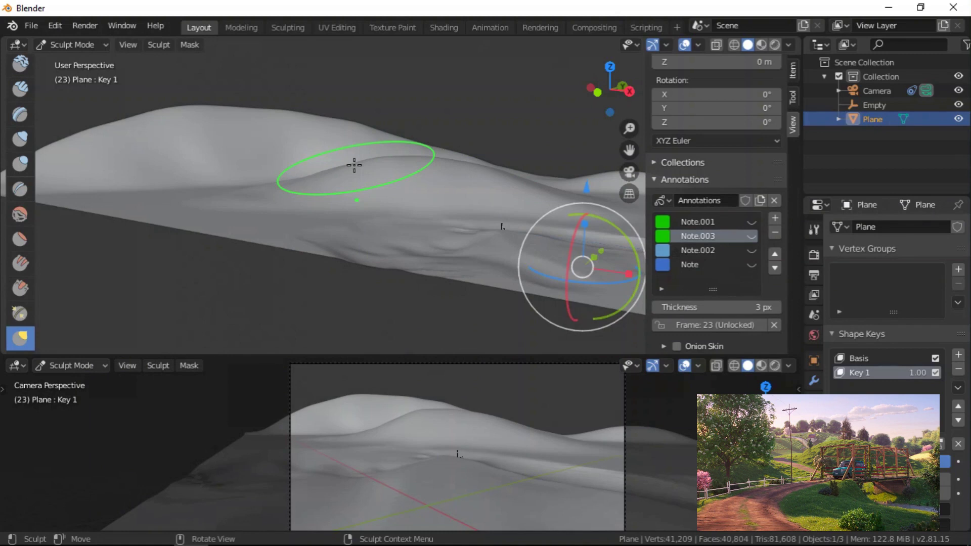
drag(394, 141, 229, 102)
drag(165, 107, 58, 118)
scroll(117, 111, up, 3)
drag(118, 111, 115, 104)
drag(325, 83, 334, 96)
scroll(357, 128, down, 2)
scroll(358, 129, down, 1)
shift+drag(233, 126, 314, 108)
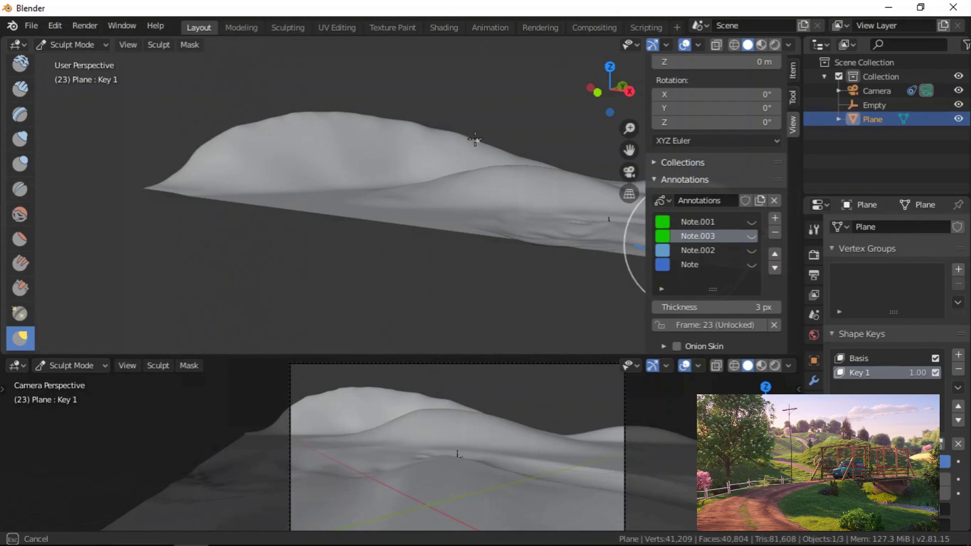
shift+drag(247, 124, 249, 126)
Step: Pull the large back hill's steep inner side toward the middle hill with several Grab strokes, working from the side of the plane
mouse_move(256, 147)
middle_down()
mouse_move(373, 200)
mouse_move(390, 167)
mouse_move(381, 172)
middle_up()
mouse_move(383, 182)
mouse_down()
mouse_move(388, 174)
mouse_move(394, 194)
mouse_up()
drag(392, 174, 399, 162)
mouse_move(393, 165)
mouse_down()
mouse_move(396, 157)
mouse_move(368, 141)
mouse_move(347, 156)
mouse_up()
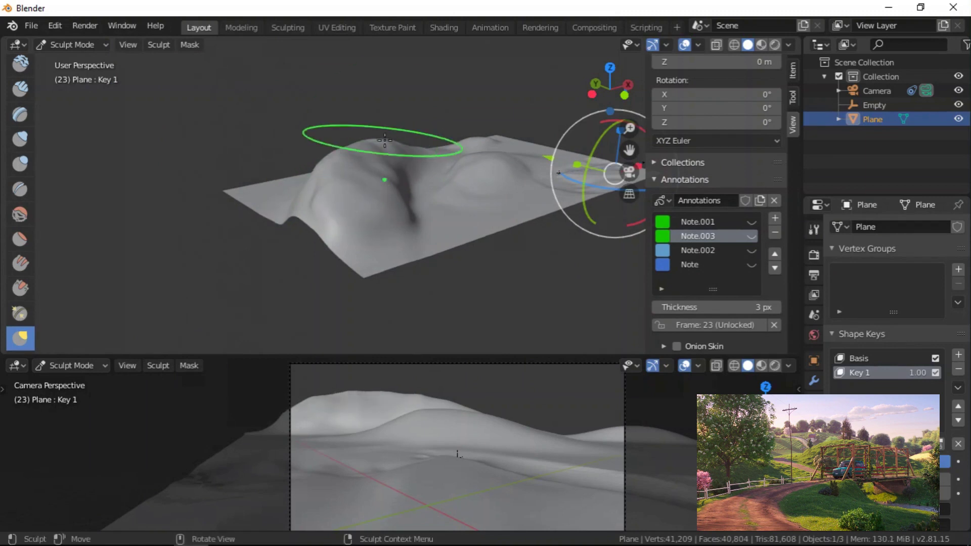
drag(374, 139, 375, 138)
drag(395, 171, 407, 159)
drag(410, 207, 413, 212)
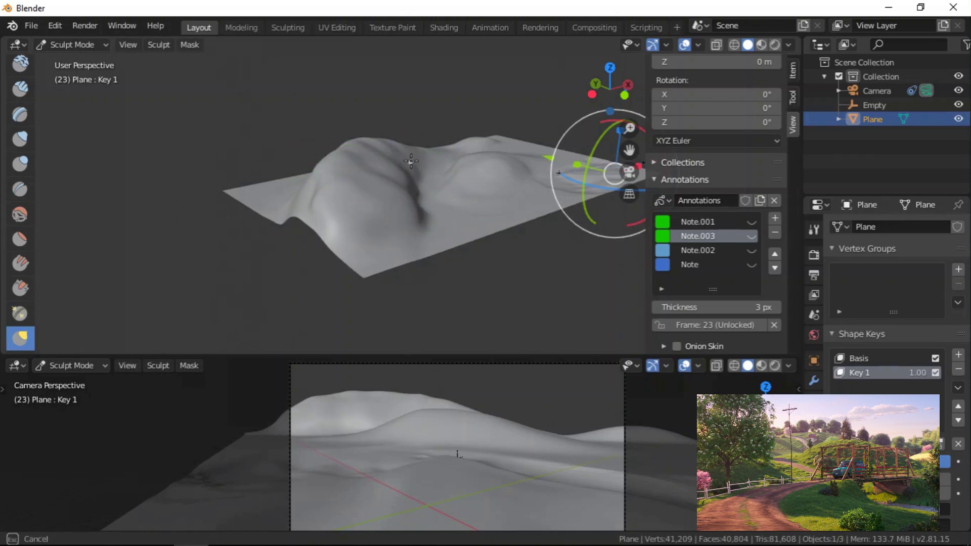
scroll(406, 199, up, 2)
drag(409, 201, 411, 203)
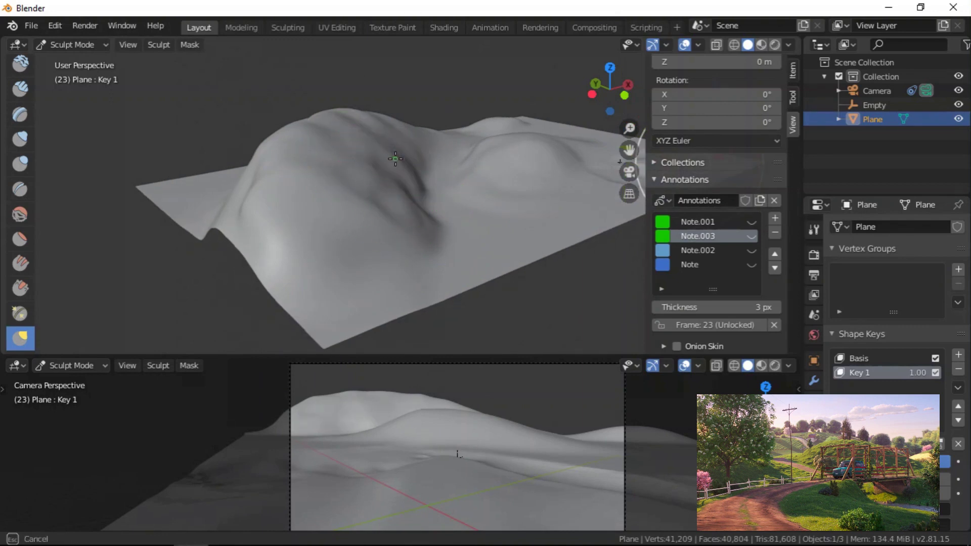
Step: Smooth the bumps on both faces of the large back hill
mouse_move(399, 195)
middle_down()
mouse_move(365, 235)
mouse_move(412, 158)
mouse_move(396, 177)
middle_up()
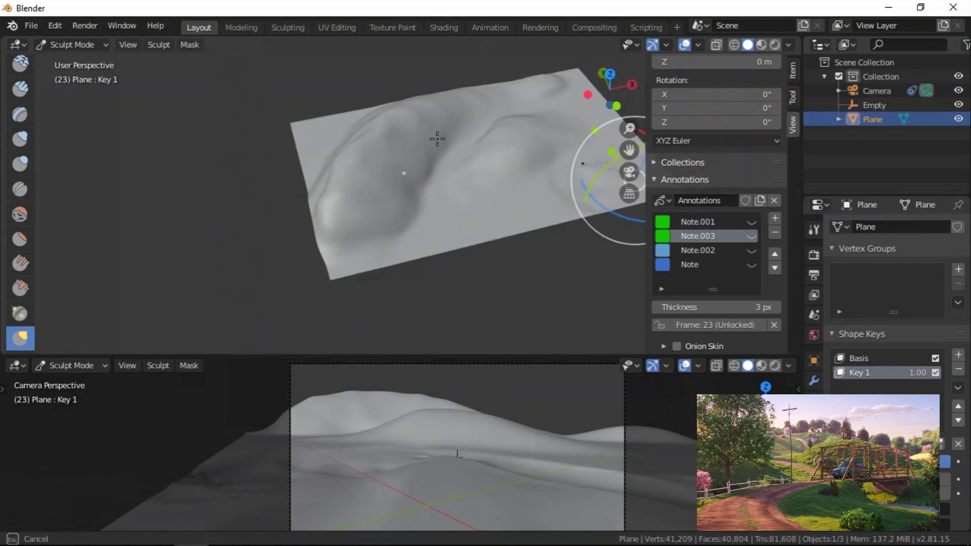
mouse_move(411, 148)
middle_down()
mouse_move(403, 187)
mouse_move(412, 165)
mouse_move(338, 208)
mouse_move(367, 217)
mouse_move(386, 173)
mouse_move(381, 212)
mouse_move(383, 200)
mouse_move(453, 173)
mouse_move(373, 236)
mouse_move(284, 195)
mouse_move(348, 223)
middle_up()
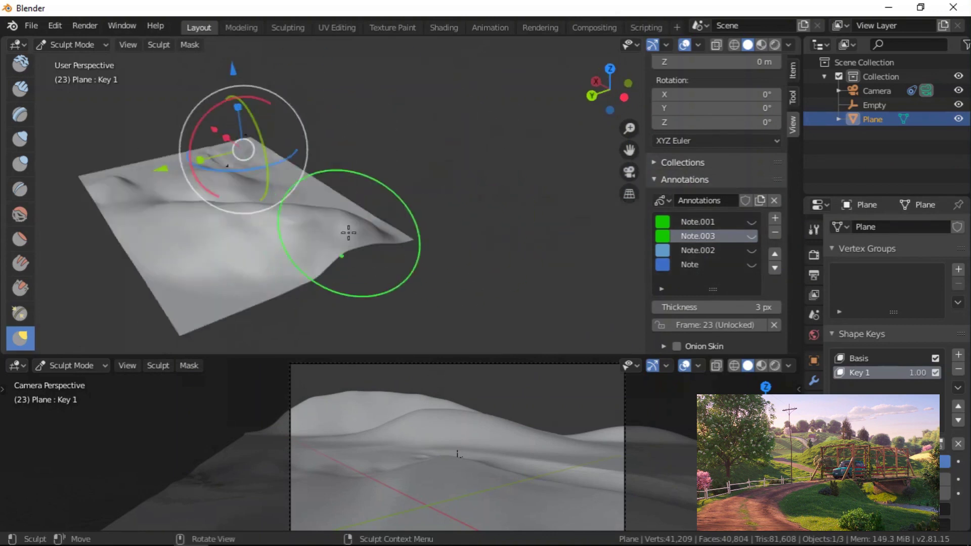
scroll(347, 224, up, 3)
shift+drag(343, 226, 188, 226)
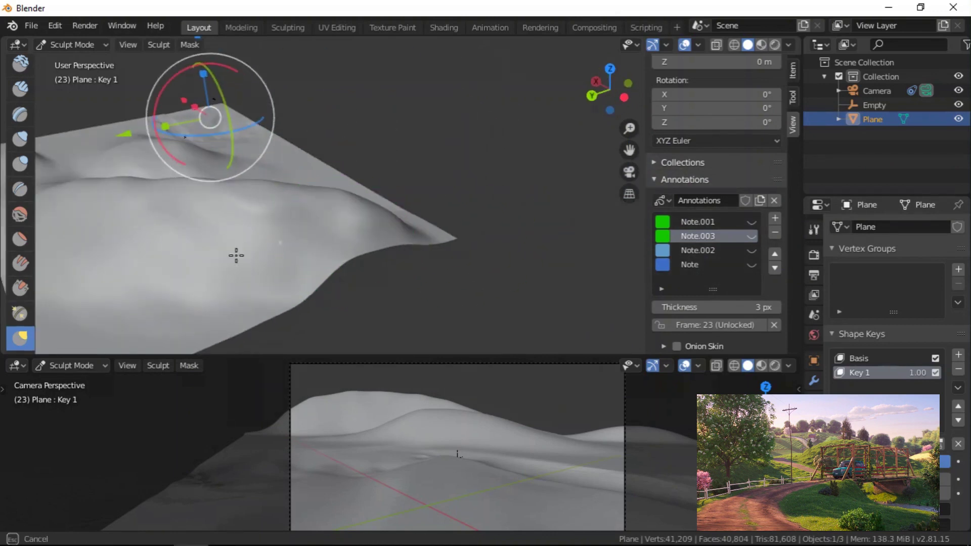
shift+drag(309, 234, 112, 286)
Step: Examine the hills' silhouettes from the side and through the camera, comparing them with the reference image
scroll(354, 248, down, 4)
middle_drag(386, 249, 215, 220)
scroll(304, 238, up, 3)
mouse_move(349, 253)
middle_down()
mouse_move(375, 273)
mouse_move(444, 269)
middle_up()
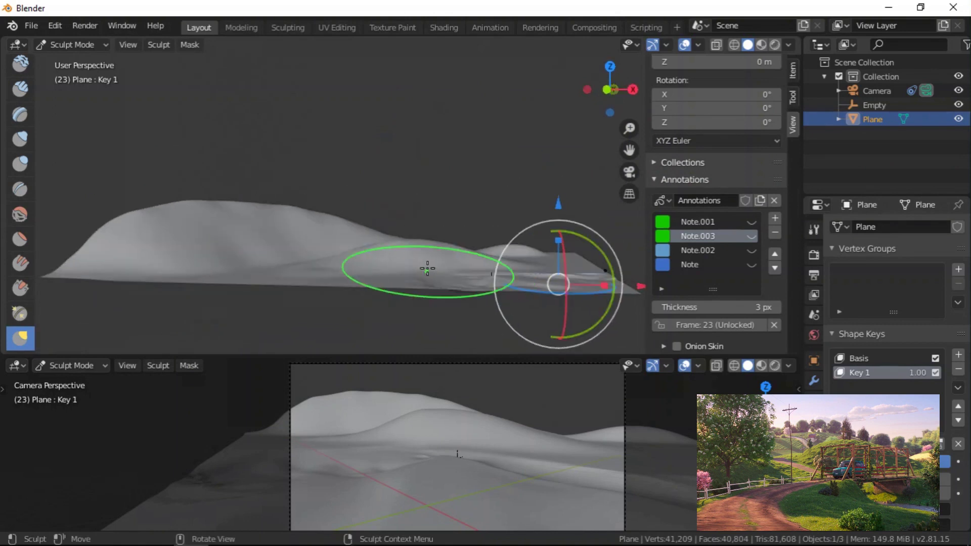
click(629, 172)
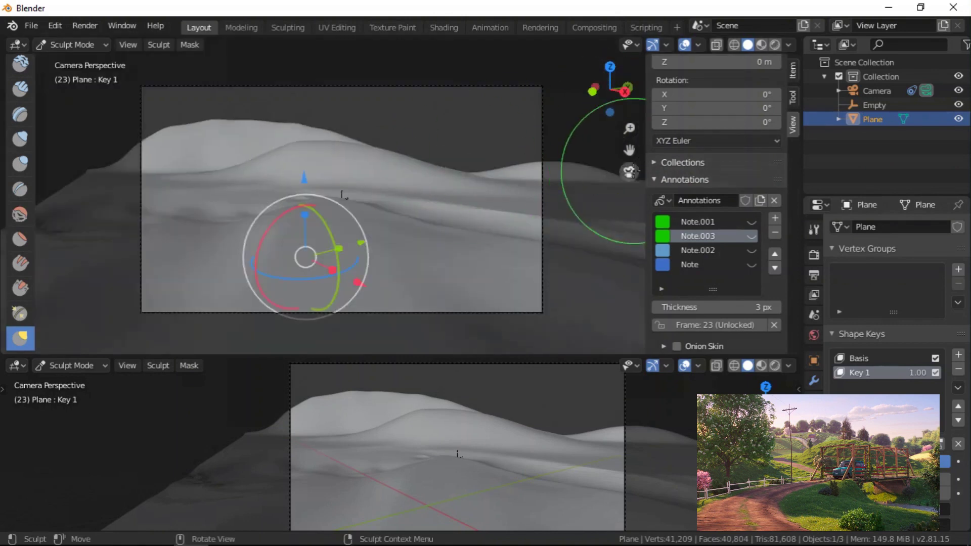
click(629, 172)
scroll(547, 435, down, 1)
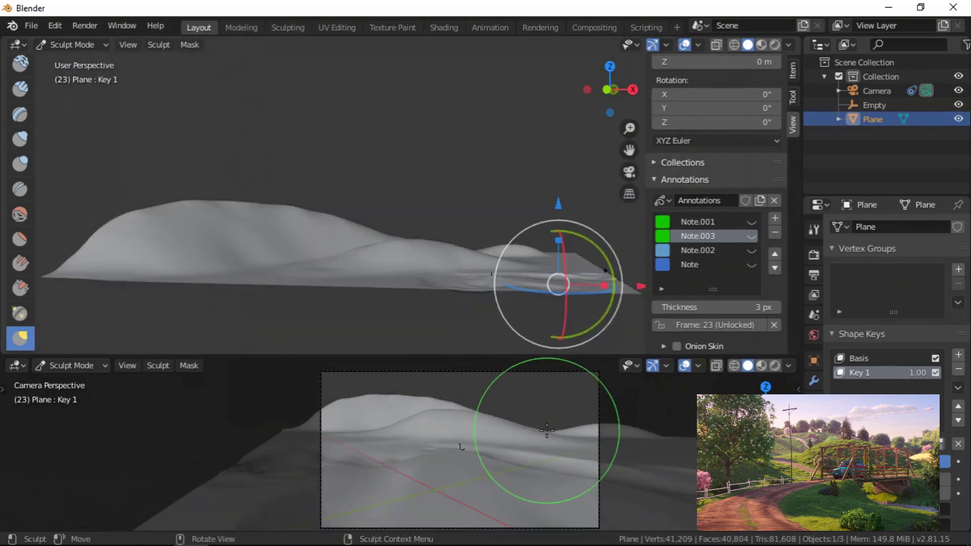
scroll(521, 454, up, 2)
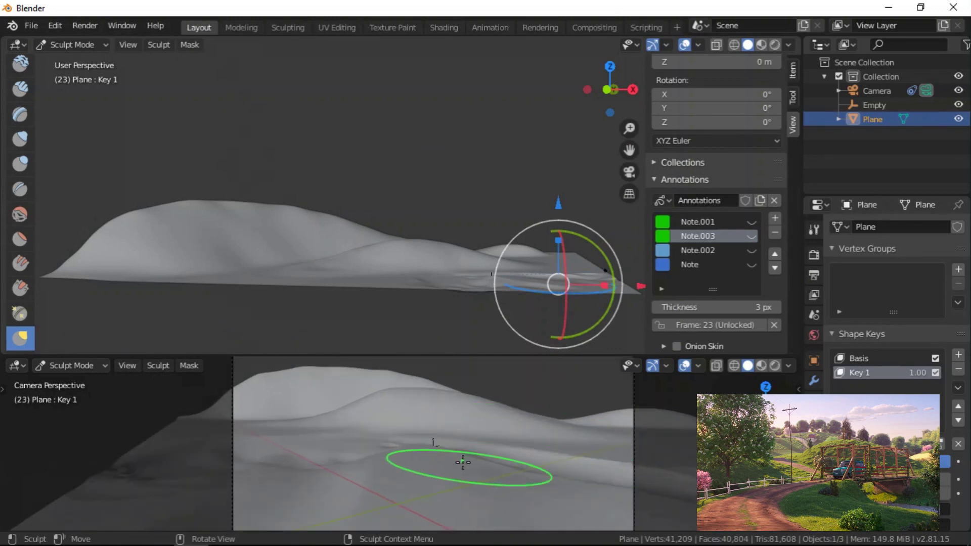
scroll(167, 507, up, 7)
scroll(237, 443, down, 9)
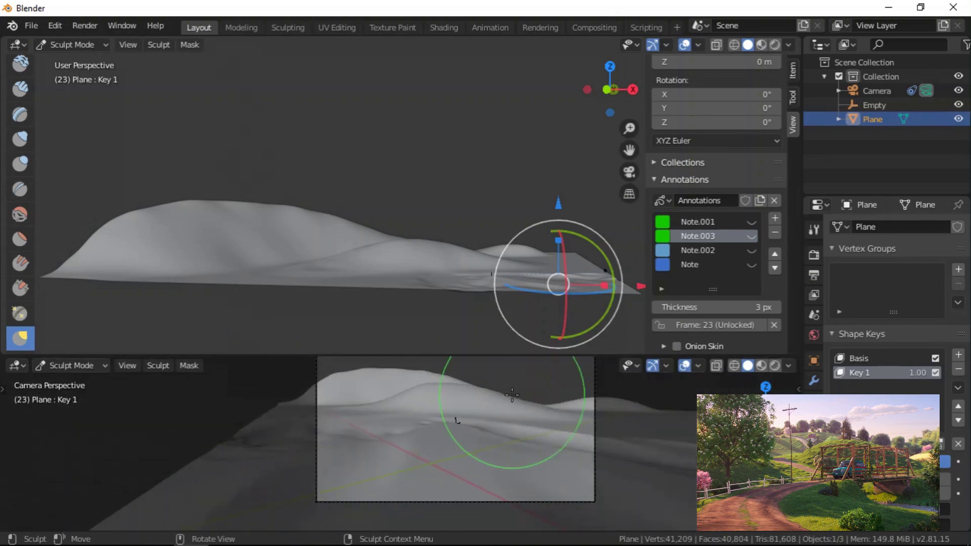
scroll(524, 241, up, 3)
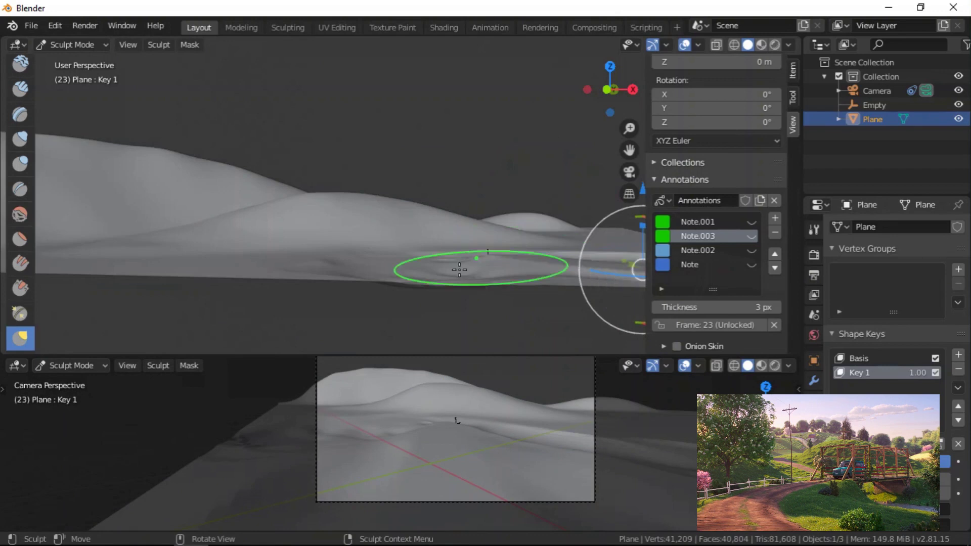
scroll(523, 241, down, 3)
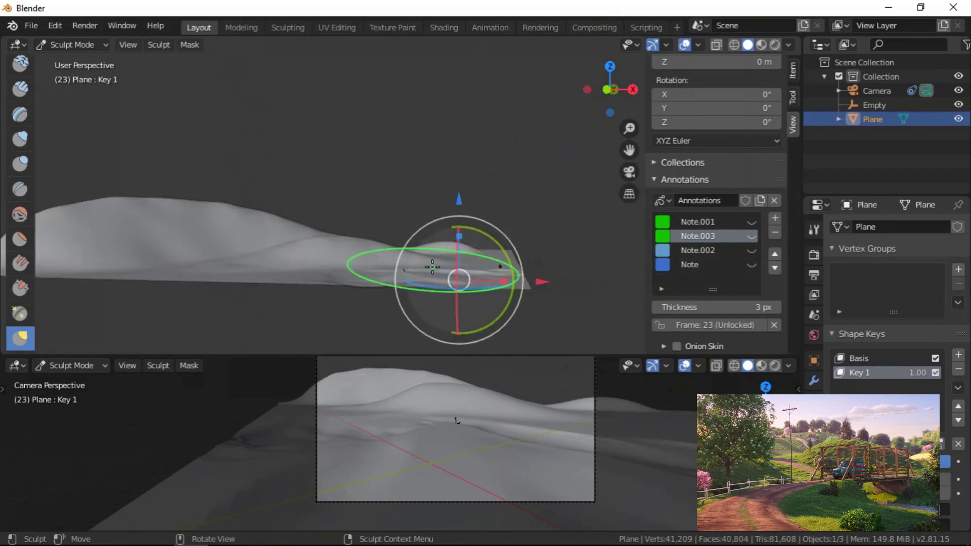
Step: Set up a small Draw brush for the foreground near the camera and hide the viewport gizmos
middle_drag(432, 268, 411, 270)
scroll(411, 269, up, 3)
scroll(375, 297, up, 5)
scroll(375, 297, down, 3)
middle_drag(412, 221, 417, 273)
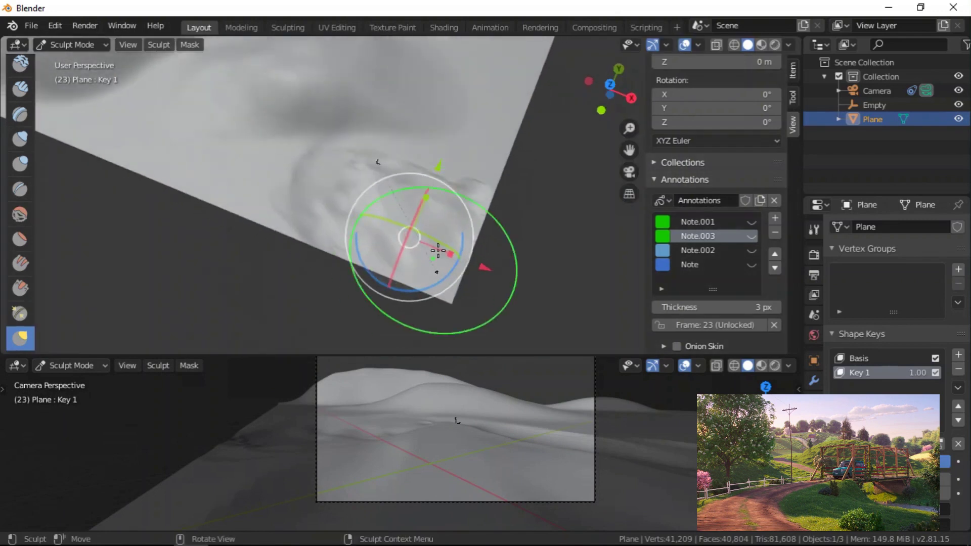
scroll(416, 272, up, 2)
scroll(319, 223, up, 2)
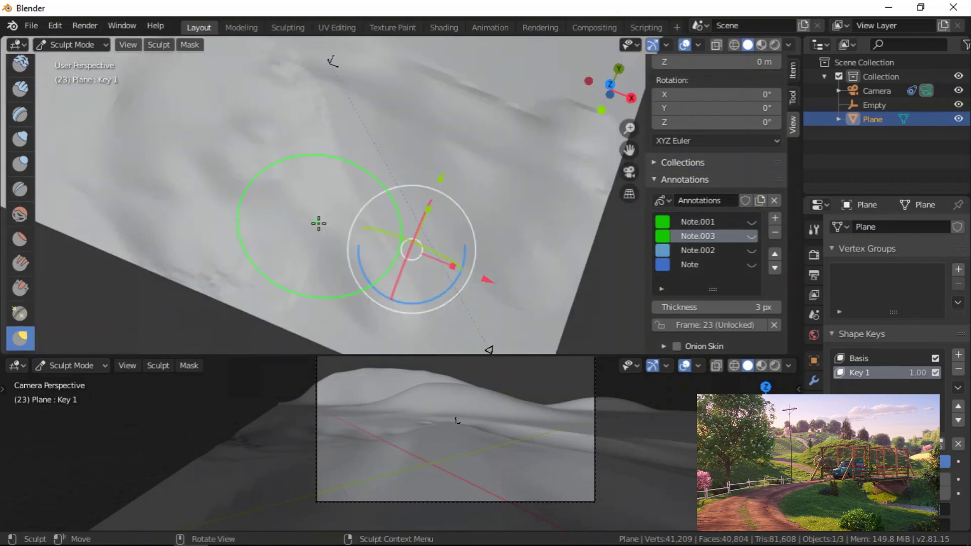
scroll(20, 152, up, 3)
click(20, 72)
scroll(360, 228, down, 2)
click(652, 45)
right_click(309, 202)
mouse_move(306, 118)
mouse_down()
mouse_move(318, 174)
mouse_move(374, 273)
mouse_up()
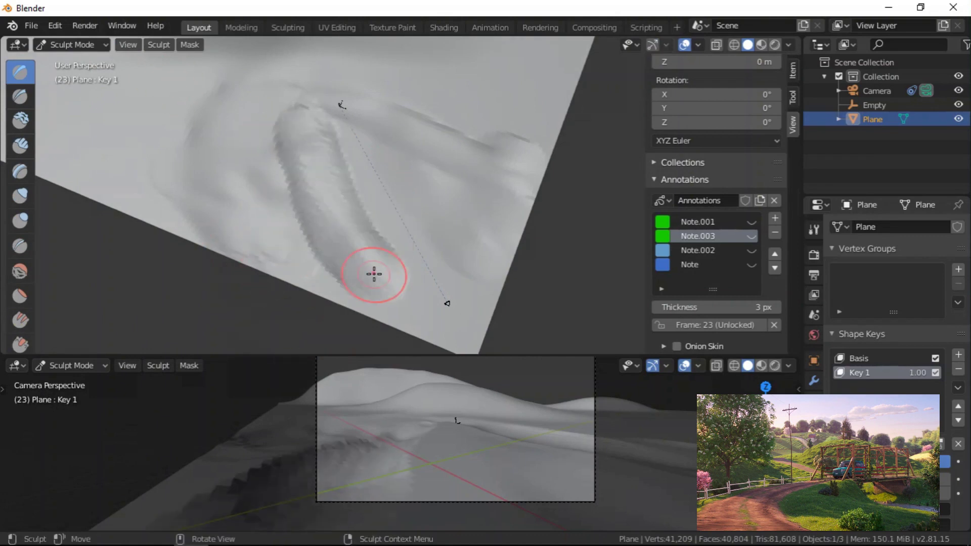
key(ctrl+z)
drag(306, 117, 311, 286)
key(ctrl+z)
mouse_move(304, 124)
mouse_down()
mouse_move(297, 148)
mouse_move(327, 330)
mouse_up()
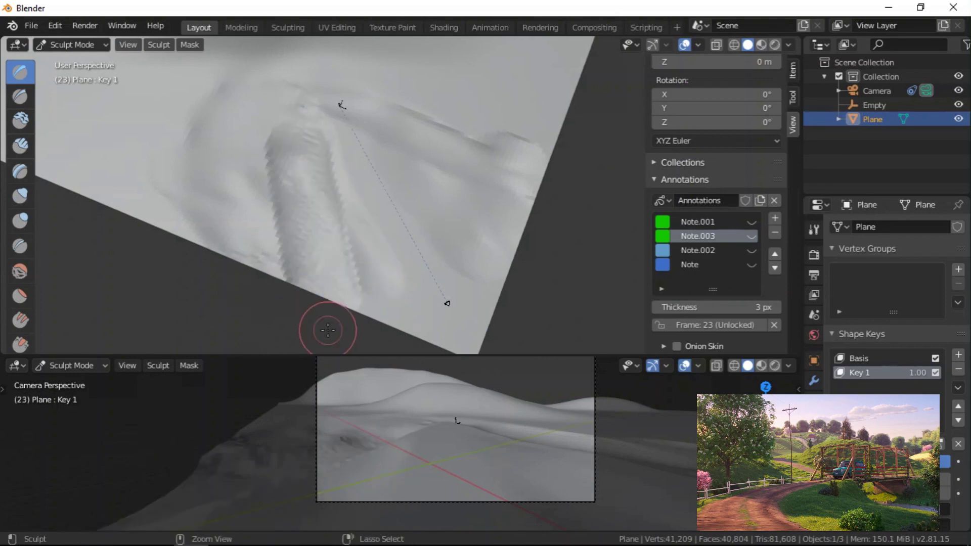
key(ctrl+z)
Step: Draw a raised ridge from near the empty to the plane's front edge, and smooth its side facing the camera
mouse_move(288, 132)
mouse_down()
mouse_move(324, 301)
mouse_move(340, 321)
mouse_up()
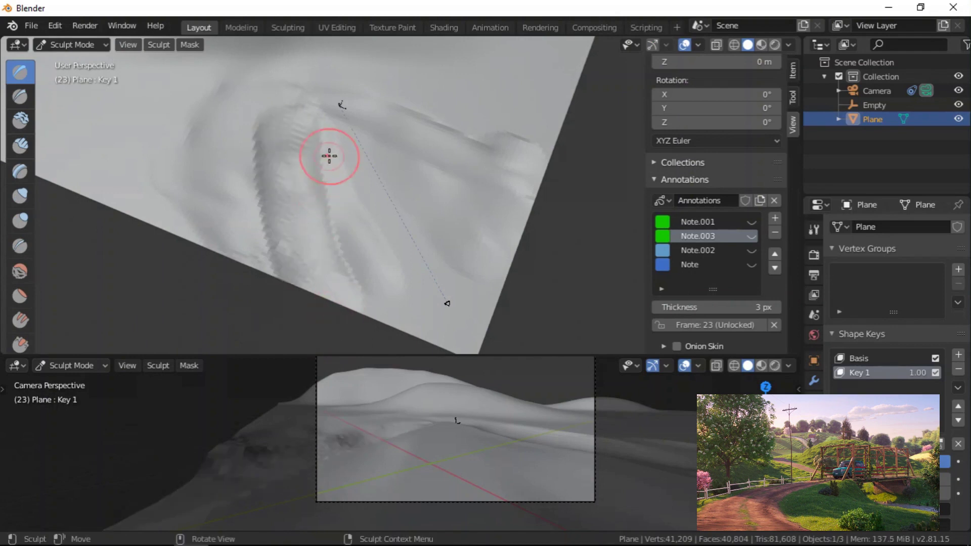
mouse_move(347, 211)
mouse_down()
mouse_move(369, 262)
mouse_move(379, 268)
mouse_move(364, 244)
mouse_move(385, 260)
mouse_up()
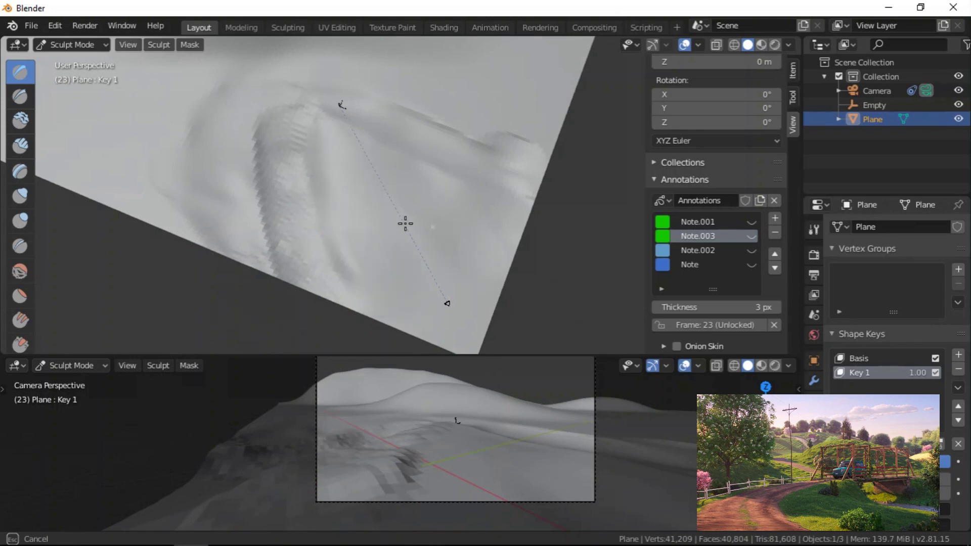
shift+drag(432, 233, 400, 277)
shift+drag(345, 195, 339, 193)
shift+drag(327, 155, 351, 226)
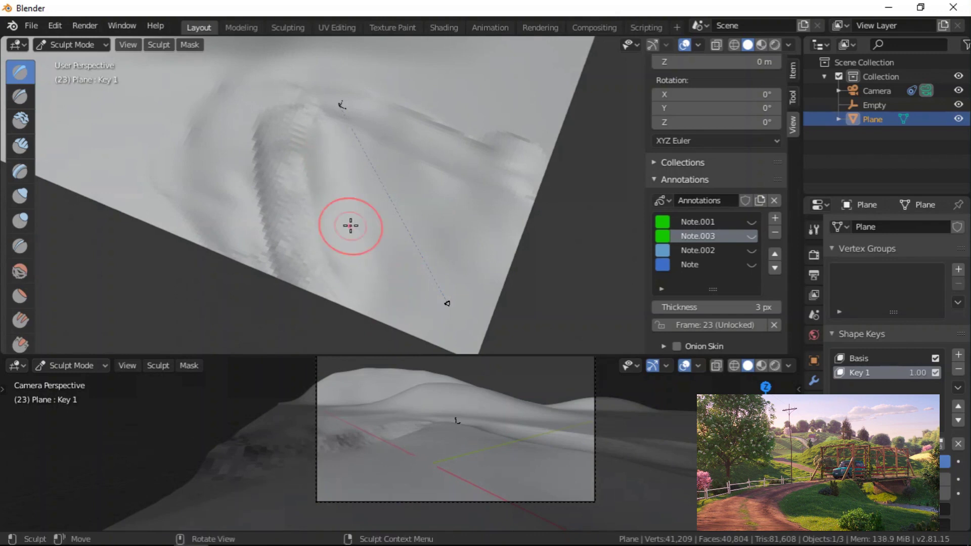
Step: Smooth the foreground ridge's jagged edges and outer side so it blends into the surrounding ground
shift+drag(332, 136, 363, 278)
shift+drag(308, 175, 314, 267)
mouse_move(278, 147)
shift+mouse_down()
mouse_move(302, 256)
mouse_move(286, 165)
shift+mouse_up()
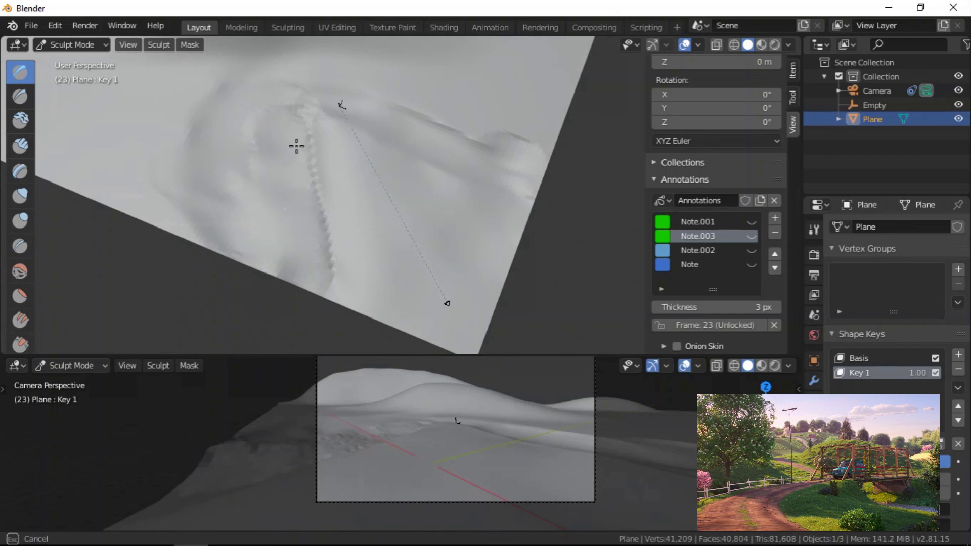
shift+drag(282, 269, 264, 274)
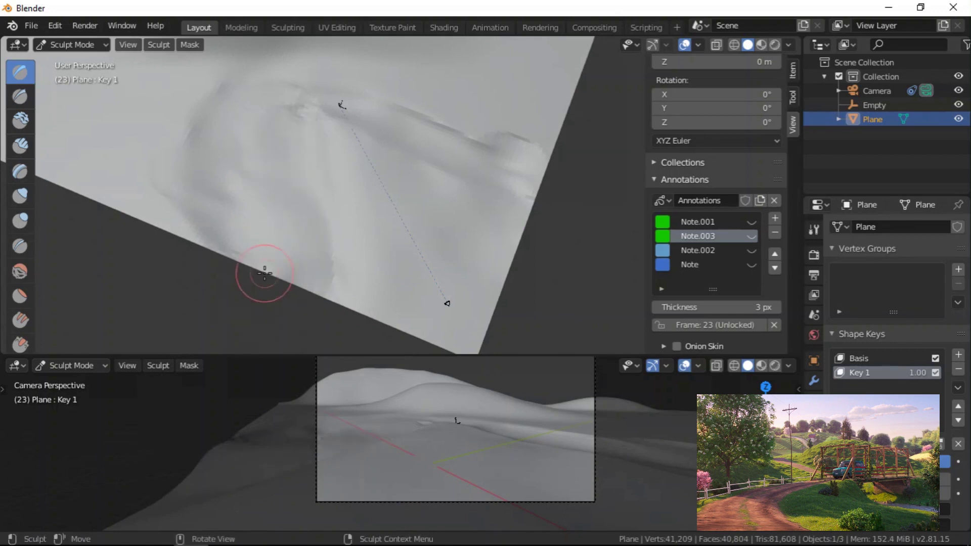
shift+drag(306, 223, 311, 228)
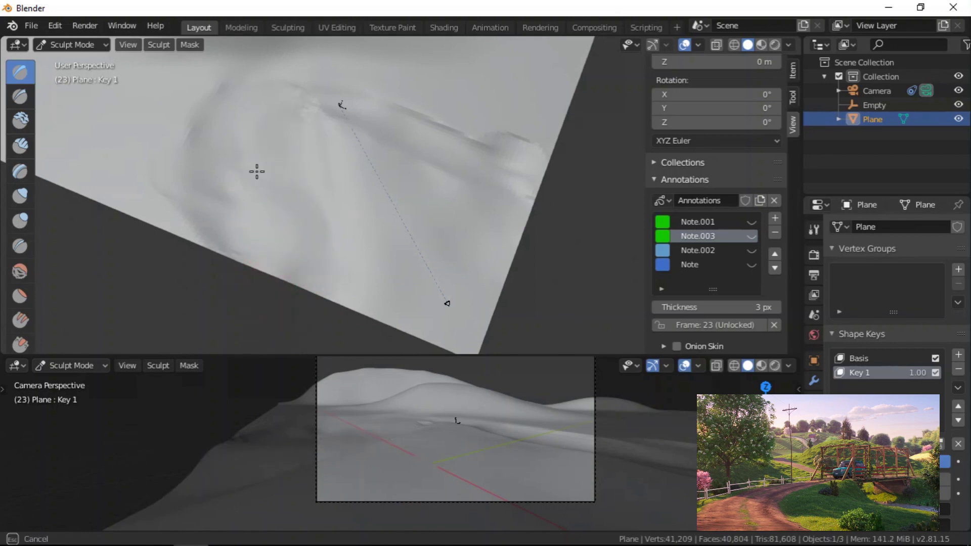
shift+drag(267, 168, 265, 169)
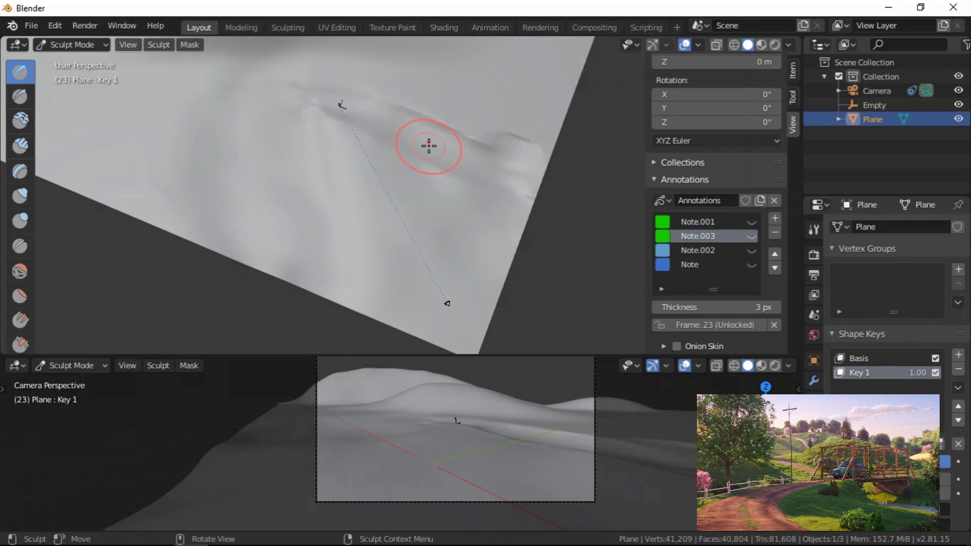
Step: Flatten and smooth the foreground ridge between the empty and the plane's front edge until it blends into the ground
scroll(433, 179, up, 2)
scroll(433, 180, down, 2)
drag(433, 179, 490, 173)
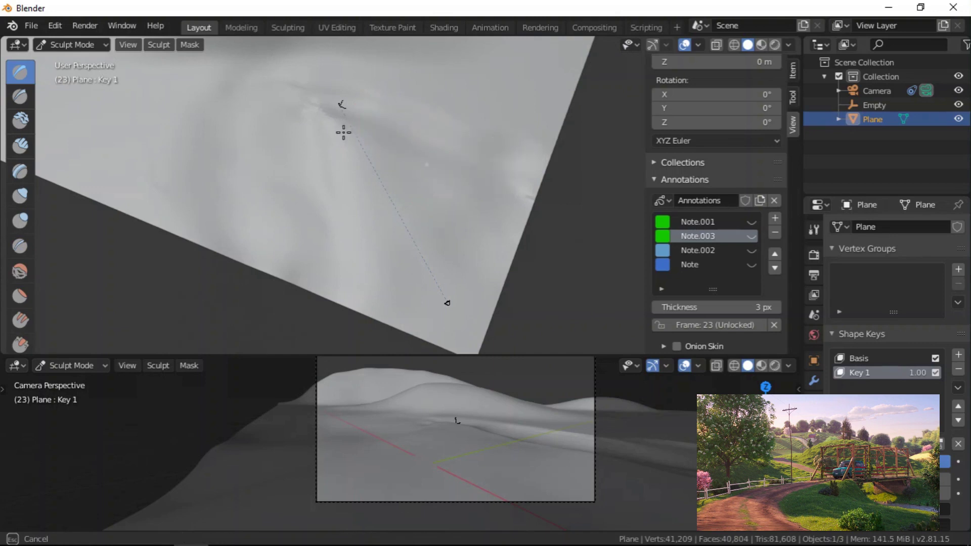
drag(405, 143, 403, 145)
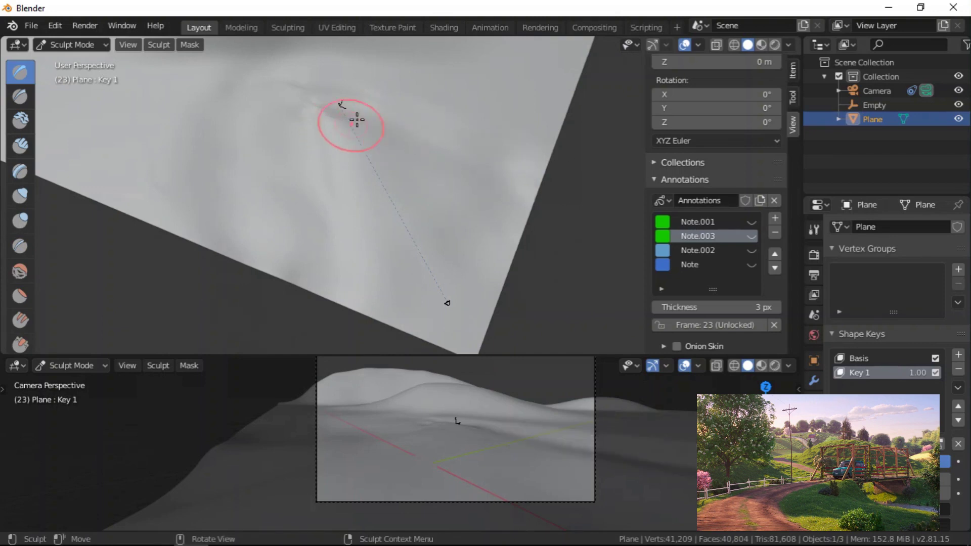
scroll(412, 136, up, 2)
scroll(412, 154, down, 6)
scroll(421, 164, up, 4)
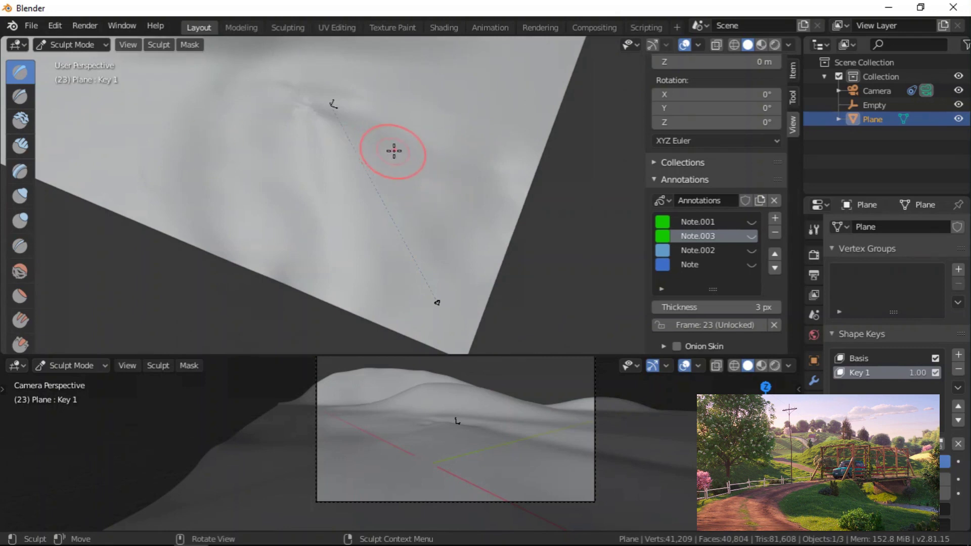
ctrl+drag(355, 119, 479, 202)
key(ctrl+z)
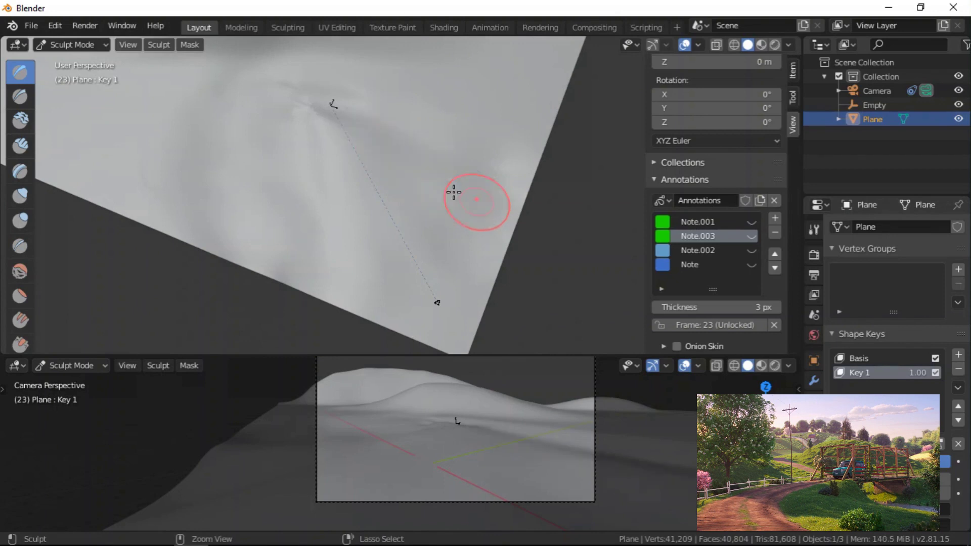
ctrl+drag(370, 132, 465, 186)
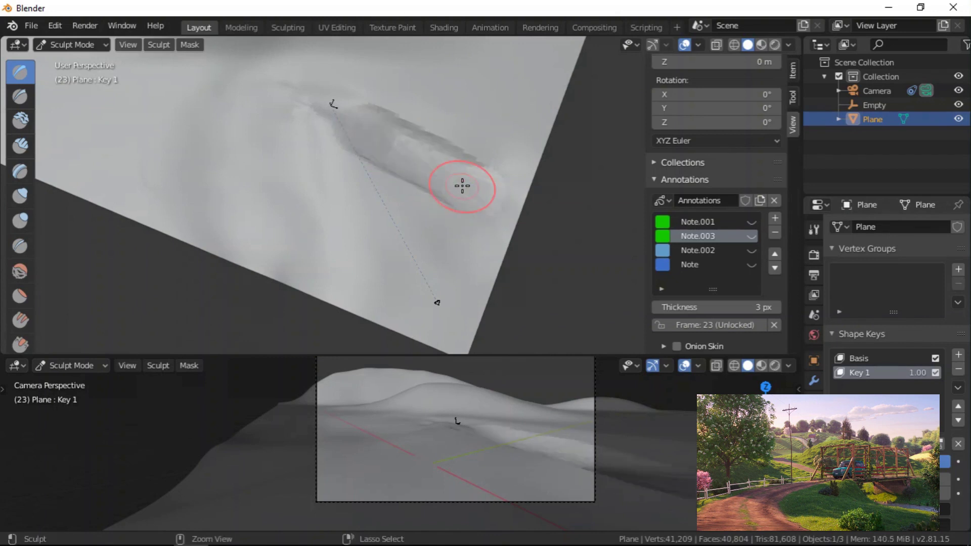
key(ctrl+z)
scroll(397, 139, up, 2)
ctrl+drag(354, 123, 592, 276)
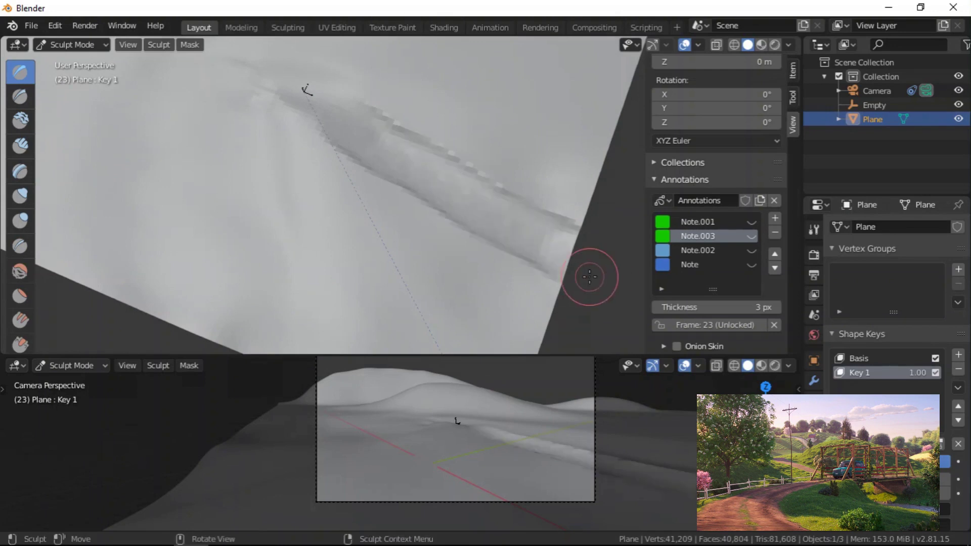
key(ctrl+z)
Step: Carve a trench into the foreground, running from just beside the empty toward the plane's front edge
scroll(364, 139, up, 2)
mouse_move(354, 123)
ctrl+mouse_down()
mouse_move(427, 184)
mouse_move(592, 266)
ctrl+mouse_up()
scroll(451, 191, down, 3)
middle_drag(451, 195, 494, 249)
scroll(418, 205, up, 2)
ctrl+drag(358, 161, 536, 273)
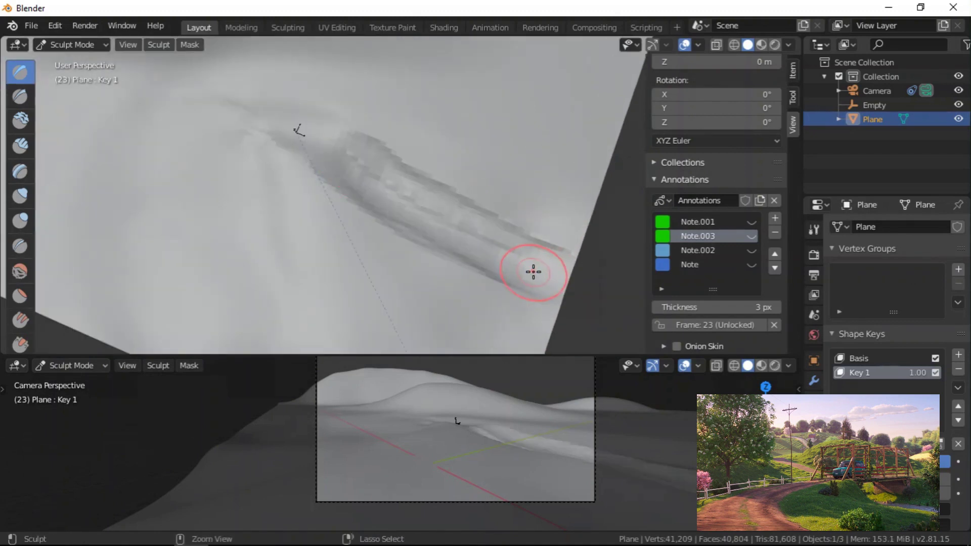
key(ctrl+z)
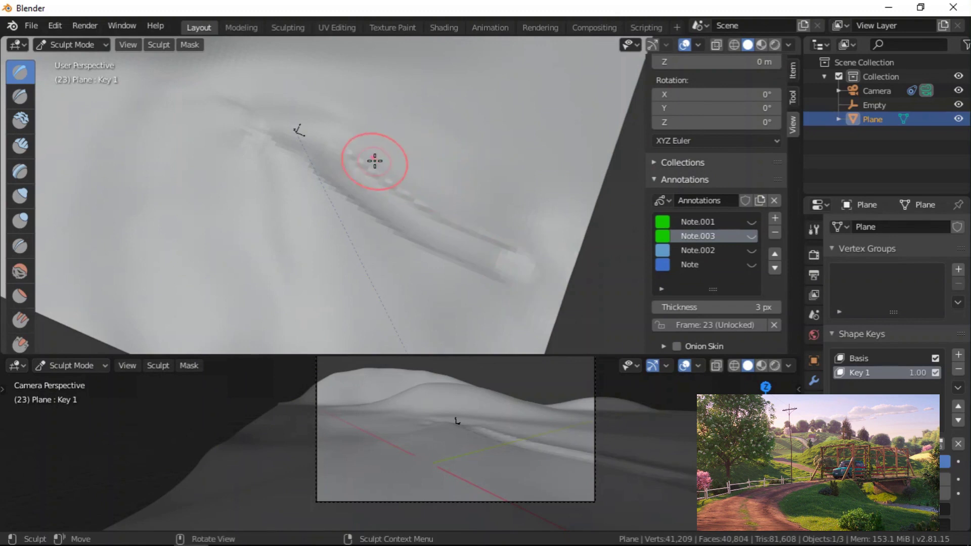
Step: Deepen the trench along its length from beside the empty to the plane's front edge
scroll(375, 162, down, 3)
middle_drag(375, 163, 324, 132)
scroll(419, 180, up, 4)
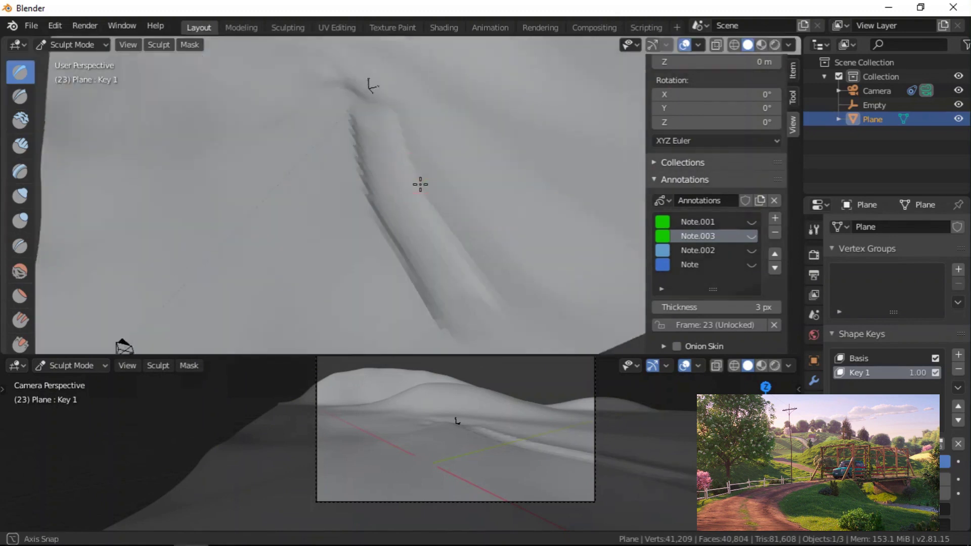
middle_drag(418, 176, 436, 226)
scroll(347, 126, down, 3)
ctrl+drag(350, 105, 453, 268)
mouse_move(411, 167)
middle_down()
mouse_move(370, 93)
mouse_move(399, 130)
middle_up()
scroll(395, 127, up, 2)
scroll(408, 149, down, 3)
middle_drag(408, 167, 360, 185)
Step: Carve the ground between the trench and the camera, undo the last strokes, and smooth the rough area into the trench's near bank
mouse_move(371, 164)
ctrl+mouse_down()
mouse_move(343, 211)
mouse_move(331, 176)
mouse_move(369, 198)
mouse_move(373, 237)
mouse_move(382, 216)
mouse_move(334, 260)
mouse_move(338, 223)
ctrl+mouse_up()
key(ctrl+z)
key(ctrl+z)
key(ctrl+z)
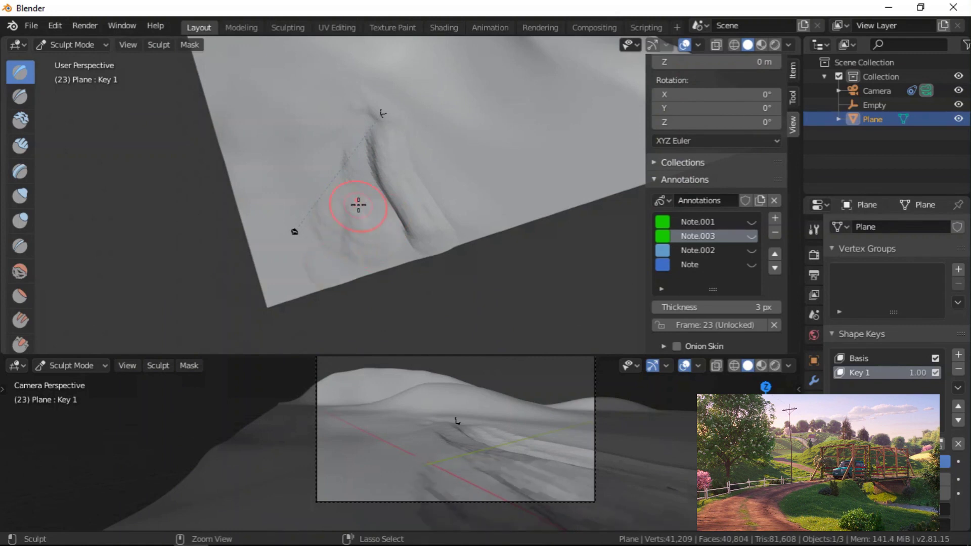
mouse_move(404, 230)
ctrl+mouse_down()
mouse_move(390, 221)
mouse_move(392, 209)
ctrl+mouse_up()
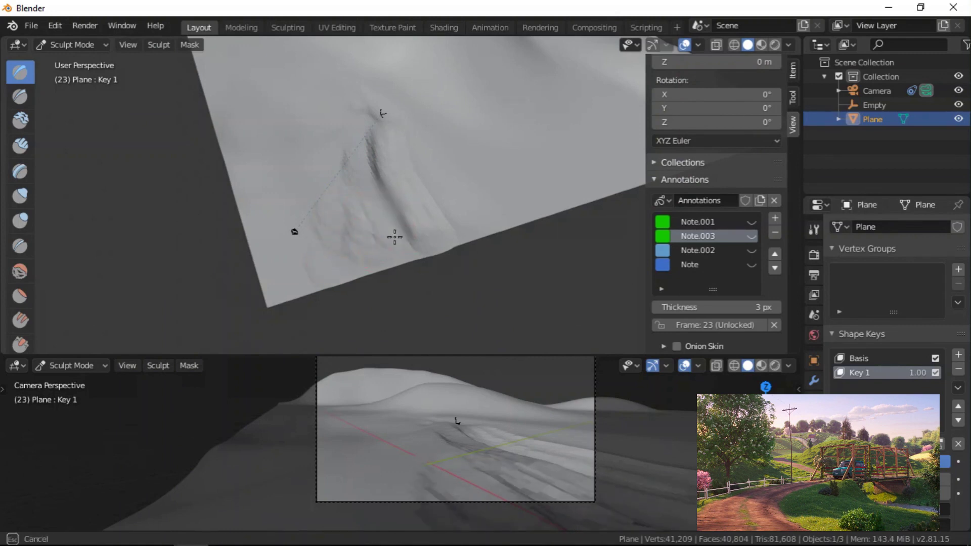
ctrl+drag(389, 197, 392, 206)
mouse_move(359, 253)
ctrl+mouse_down()
mouse_move(325, 279)
mouse_move(311, 266)
mouse_move(309, 278)
ctrl+mouse_up()
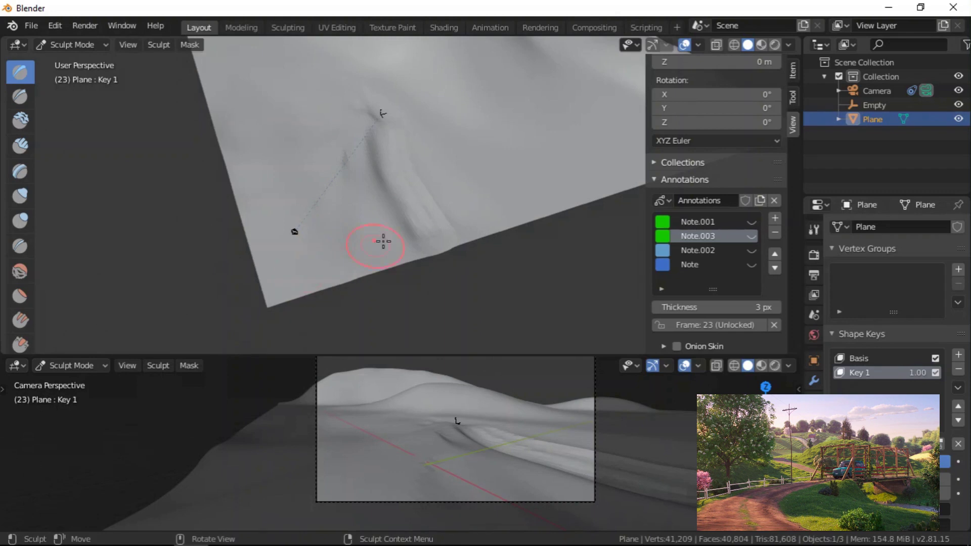
mouse_move(364, 180)
shift+mouse_down()
mouse_move(343, 180)
mouse_move(348, 166)
shift+mouse_up()
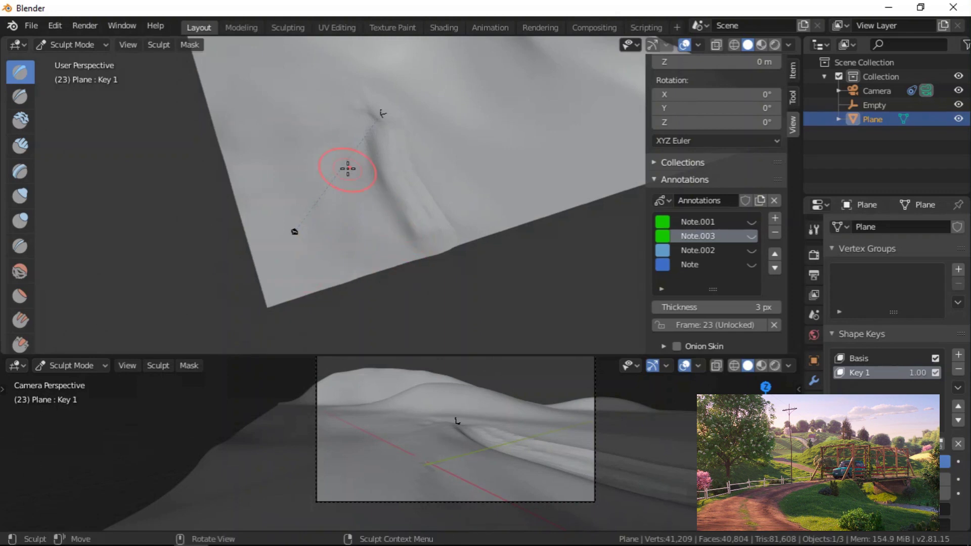
scroll(383, 104, up, 4)
mouse_move(386, 132)
ctrl+mouse_down()
mouse_move(397, 204)
mouse_move(358, 113)
ctrl+mouse_up()
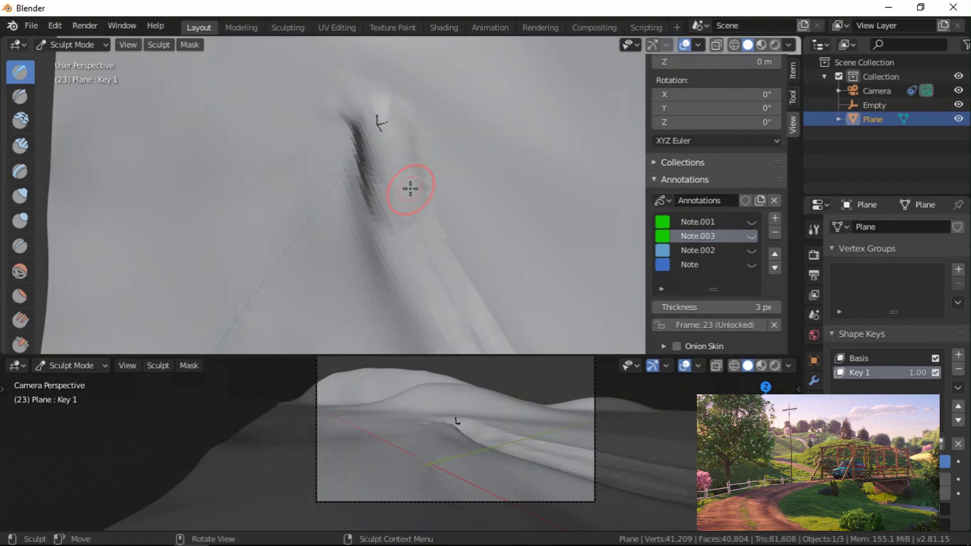
key(ctrl+z)
scroll(411, 209, down, 5)
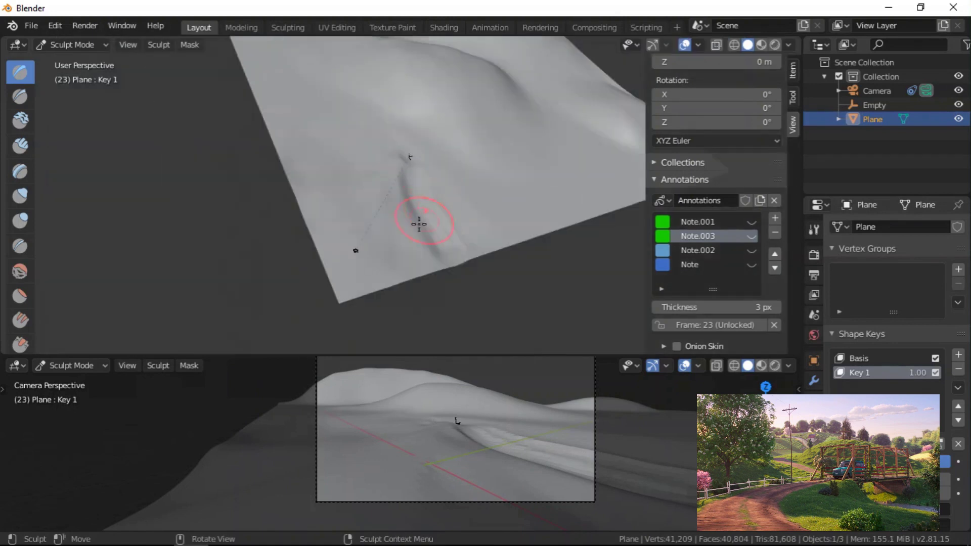
middle_drag(429, 210, 375, 241)
scroll(400, 167, up, 4)
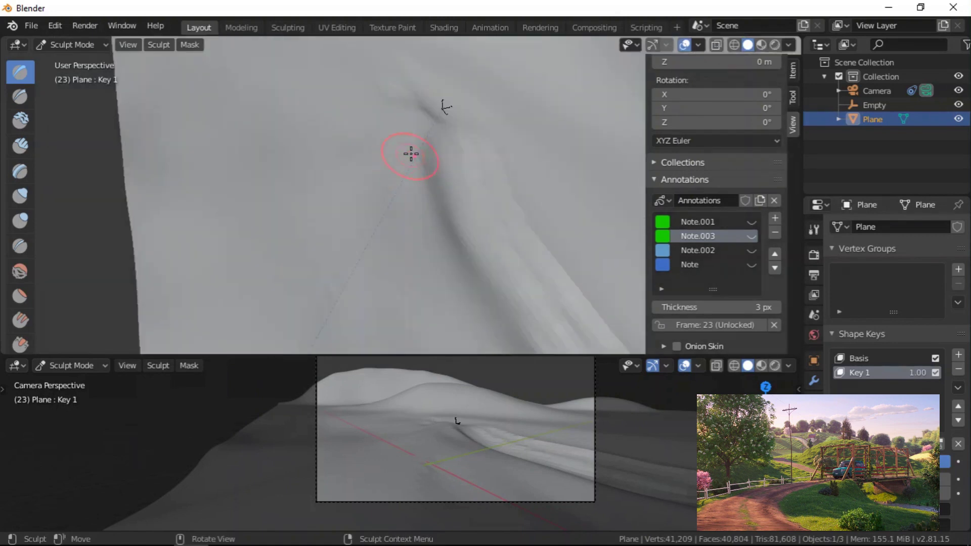
scroll(405, 161, down, 4)
scroll(419, 157, up, 2)
mouse_move(420, 159)
mouse_down()
mouse_move(371, 213)
mouse_move(299, 328)
mouse_up()
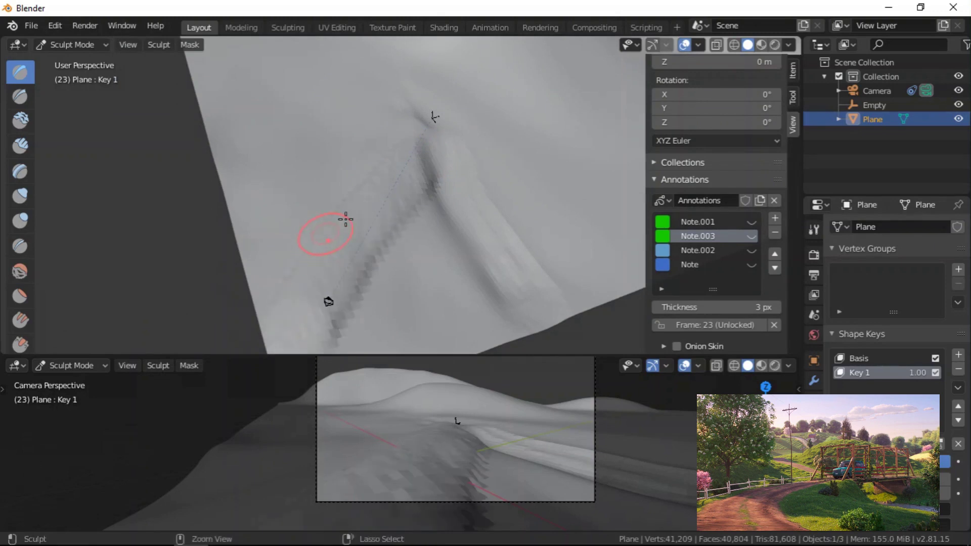
key(ctrl+z)
Step: Adjust the Draw brush's strength and subtly raise a band of ground from the trench's head toward the camera
right_click(395, 197)
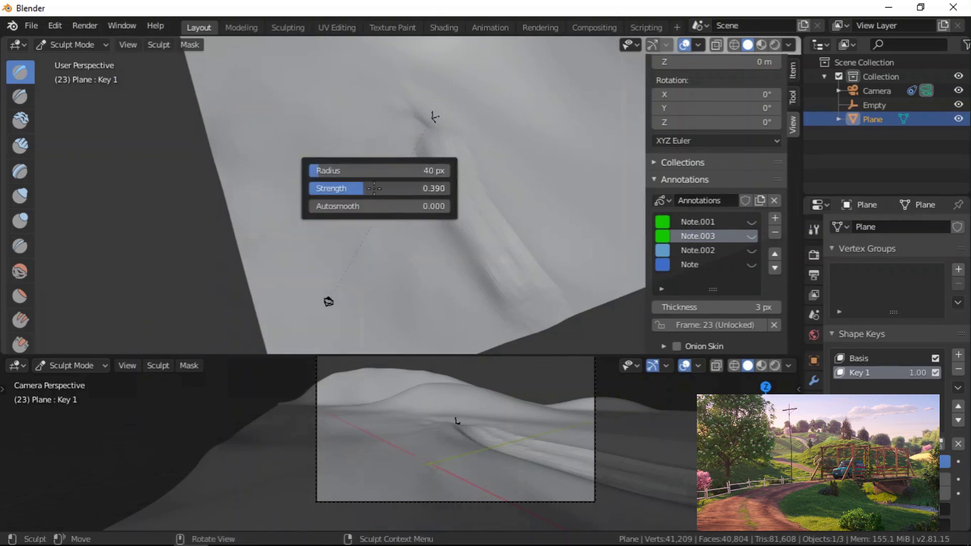
scroll(433, 112, down, 4)
scroll(390, 171, up, 3)
middle_drag(391, 173, 405, 221)
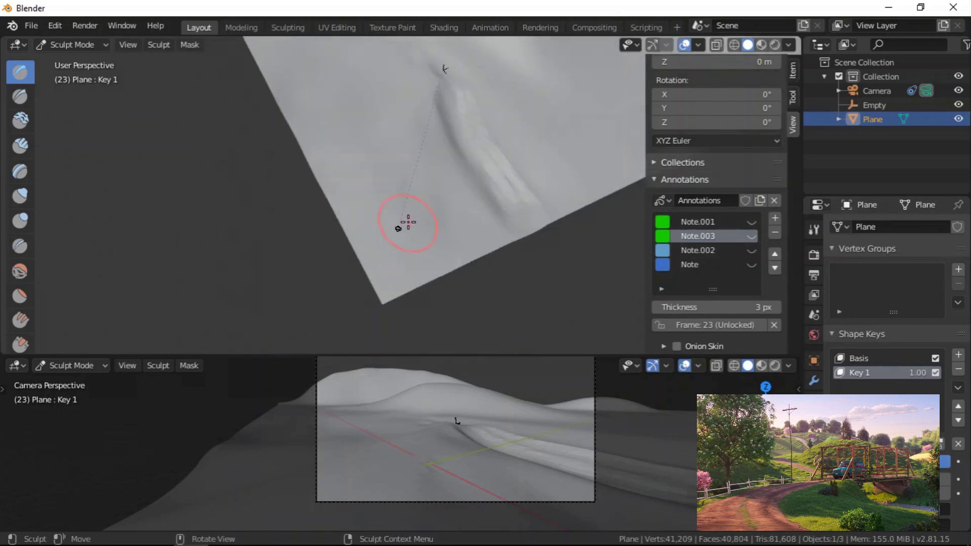
scroll(422, 108, up, 2)
drag(447, 106, 443, 107)
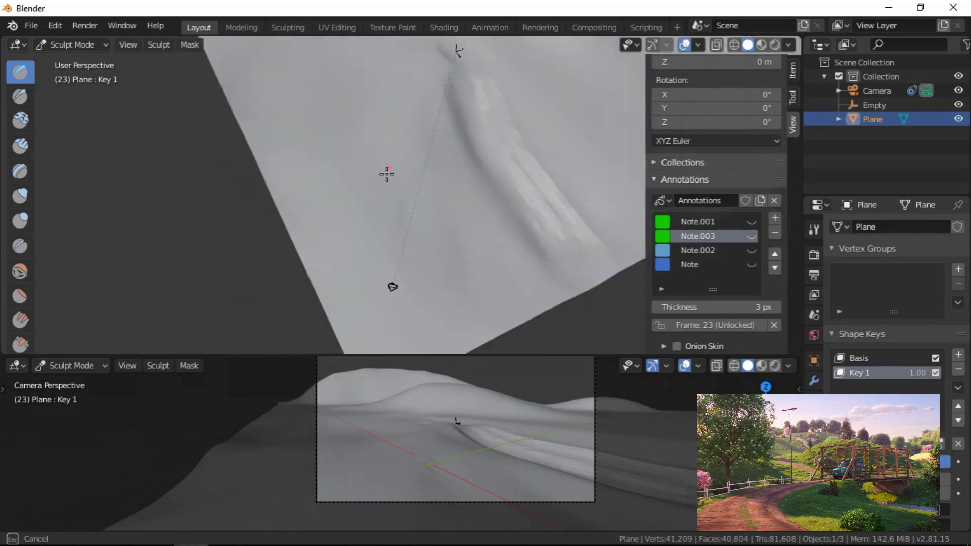
drag(361, 345, 368, 316)
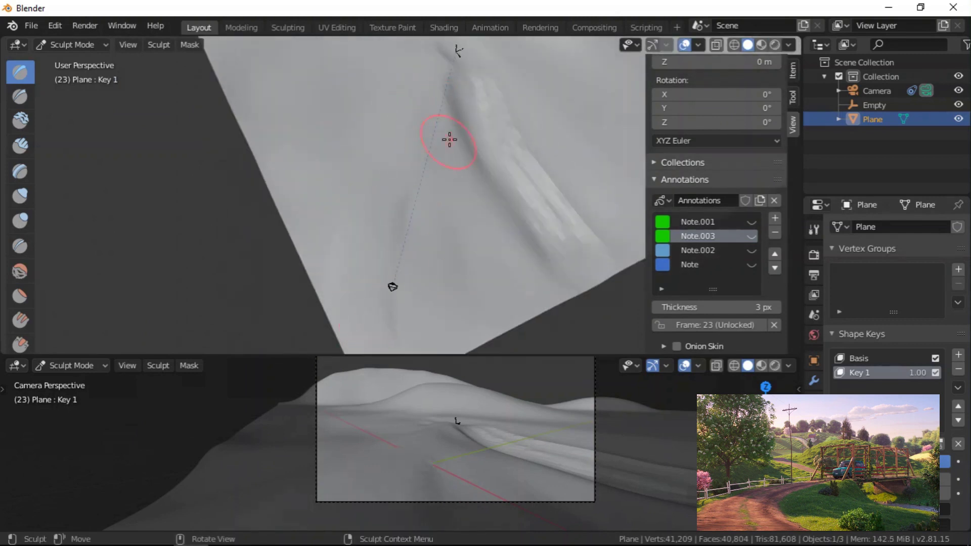
Step: Raise a small mound on the camera side of the trench's head, near the empty
scroll(462, 97, up, 2)
mouse_move(462, 98)
mouse_down()
mouse_move(482, 140)
mouse_move(439, 89)
mouse_up()
drag(439, 127, 438, 126)
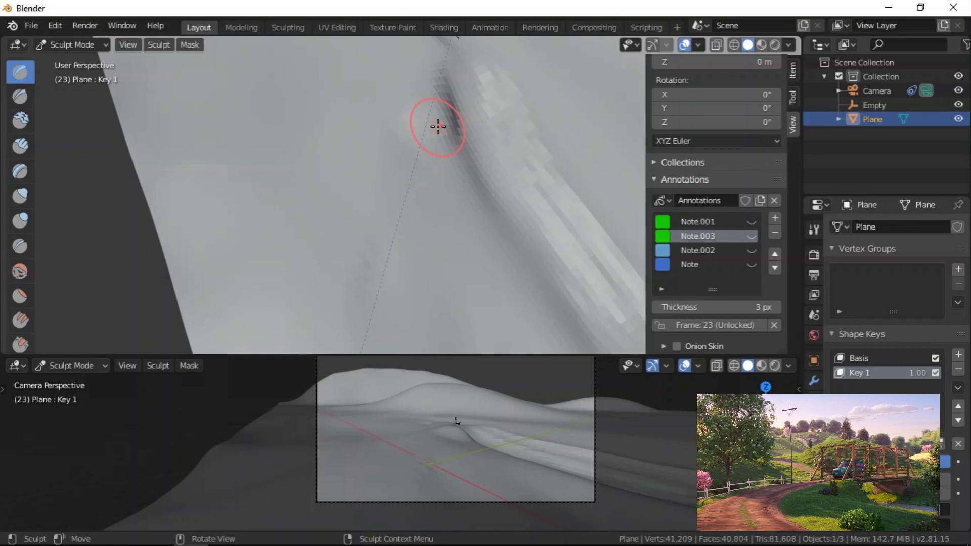
mouse_move(531, 87)
mouse_down()
mouse_move(532, 104)
mouse_move(529, 86)
mouse_up()
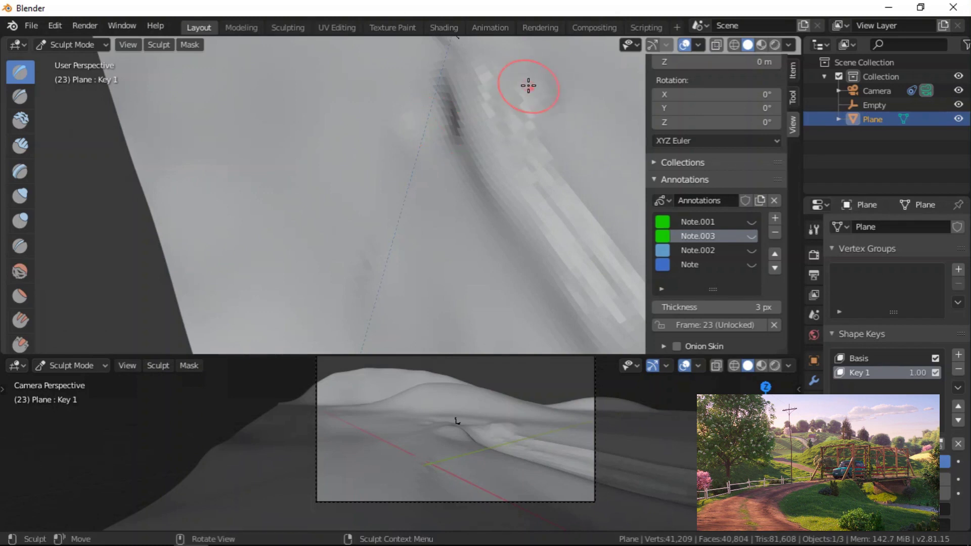
drag(556, 79, 551, 96)
scroll(462, 160, down, 8)
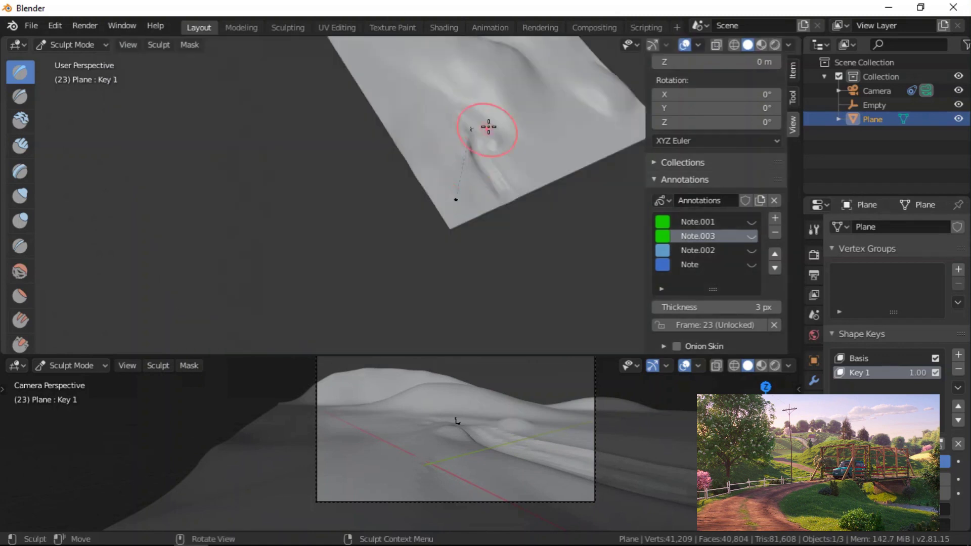
scroll(498, 158, up, 8)
mouse_move(479, 131)
mouse_down()
mouse_move(496, 123)
mouse_move(468, 130)
mouse_up()
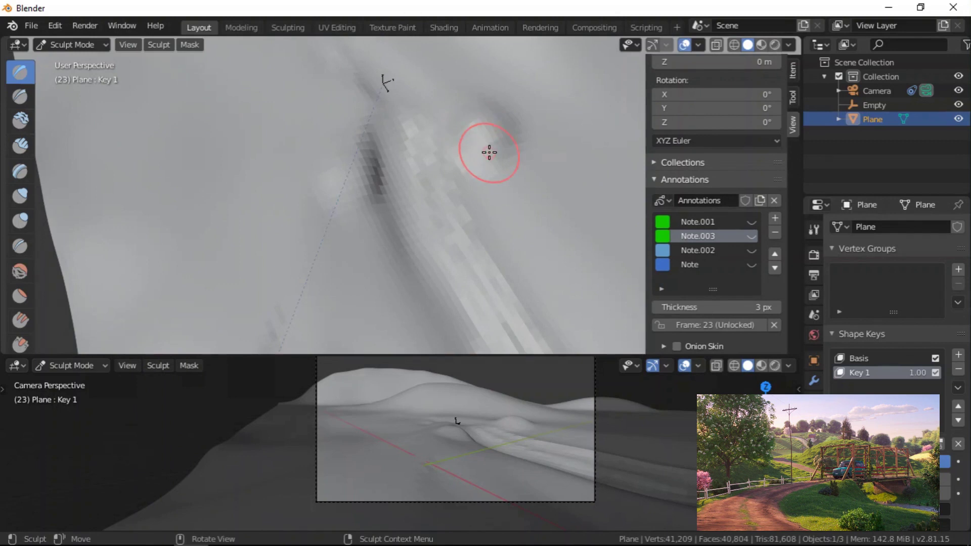
key(ctrl+z)
key(ctrl+z)
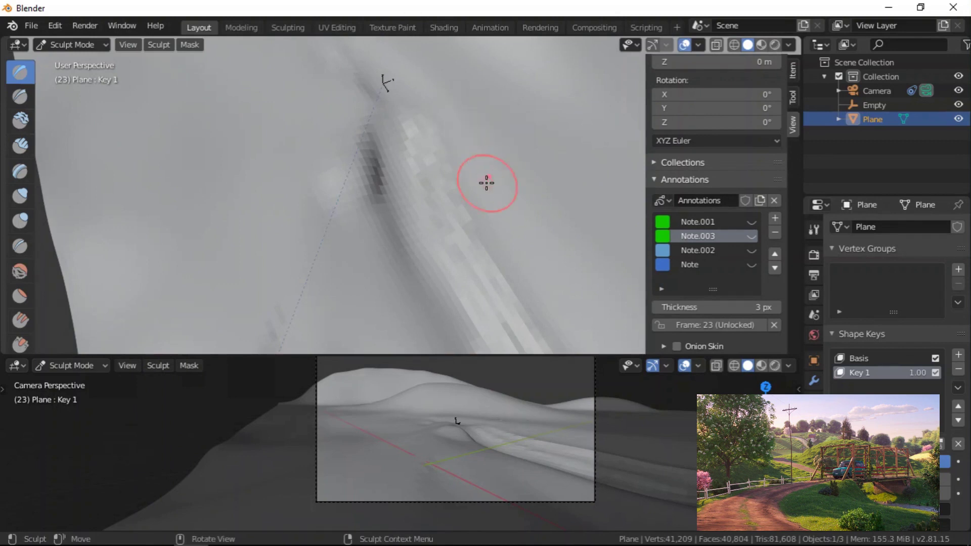
Step: Adjust the brush and widen the trench by carving its far side from beside the empty to the front edge
right_click(205, 160)
drag(211, 157, 203, 158)
drag(437, 138, 469, 209)
ctrl+drag(414, 100, 405, 84)
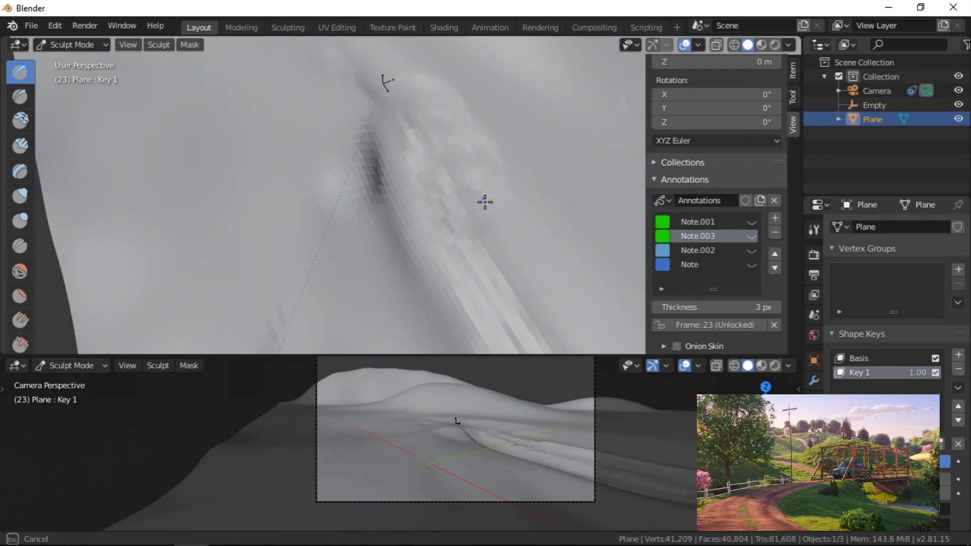
mouse_move(501, 280)
ctrl+mouse_down()
mouse_move(450, 195)
mouse_move(463, 241)
ctrl+mouse_up()
scroll(384, 150, down, 4)
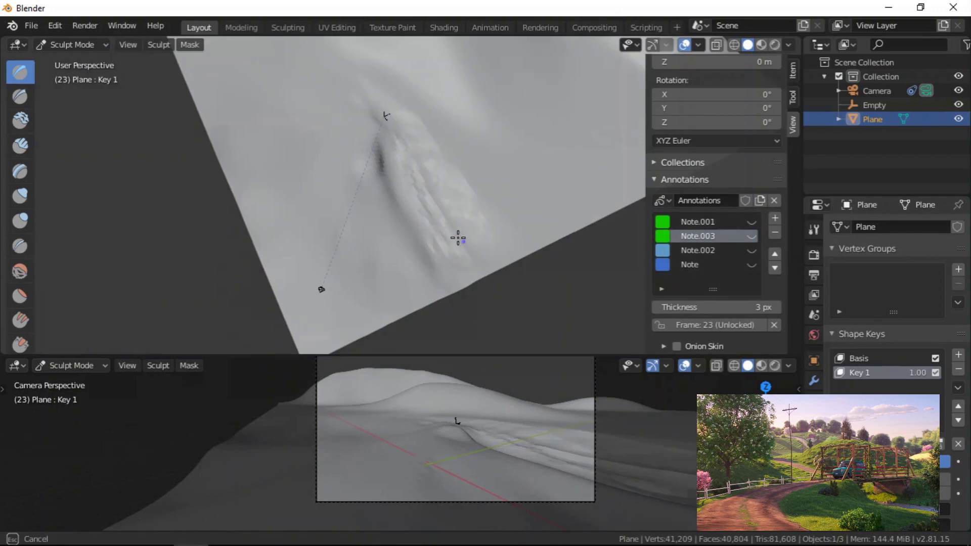
Step: Smooth the rough far side of the widened trench so it blends into the surrounding ground
drag(410, 145, 440, 166)
scroll(440, 166, up, 5)
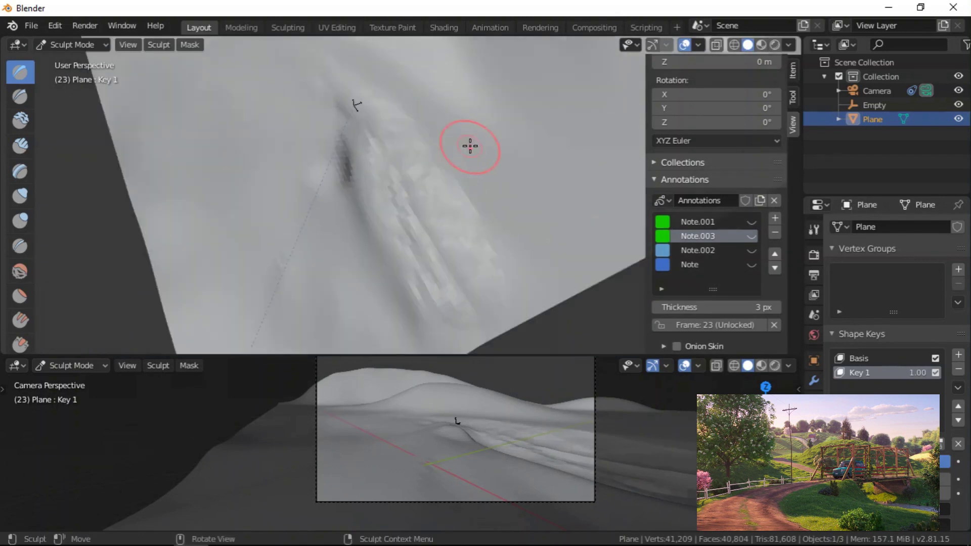
mouse_move(412, 124)
mouse_down()
mouse_move(417, 134)
mouse_move(405, 137)
mouse_move(436, 114)
mouse_move(500, 134)
mouse_up()
mouse_move(447, 157)
mouse_down()
mouse_move(510, 149)
mouse_move(516, 158)
mouse_up()
drag(429, 130, 418, 136)
mouse_move(480, 120)
mouse_down()
mouse_move(433, 180)
mouse_move(397, 189)
mouse_move(463, 257)
mouse_up()
scroll(433, 180, down, 2)
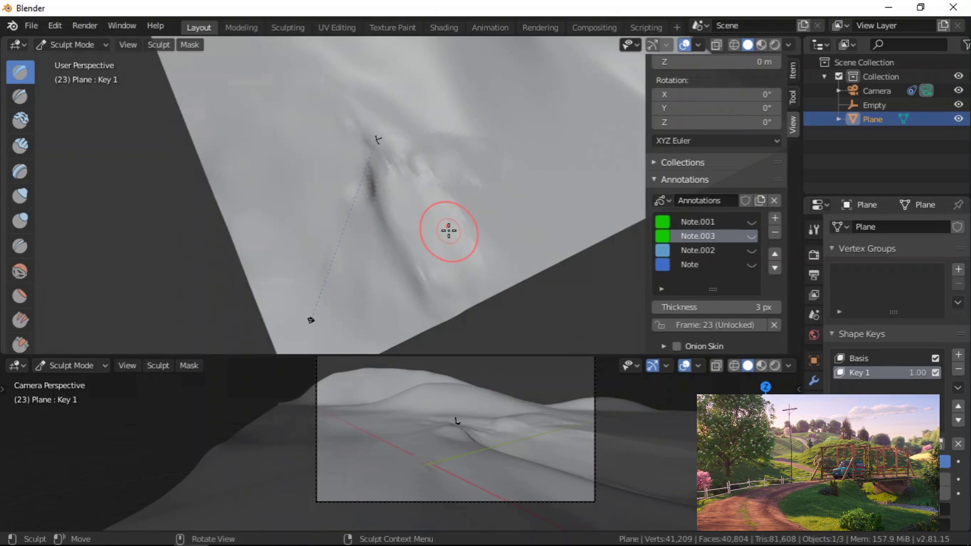
Step: Raise several parallel ridges on the ground beyond the trench's far side, running down to the terrain's front edge
scroll(449, 231, up, 3)
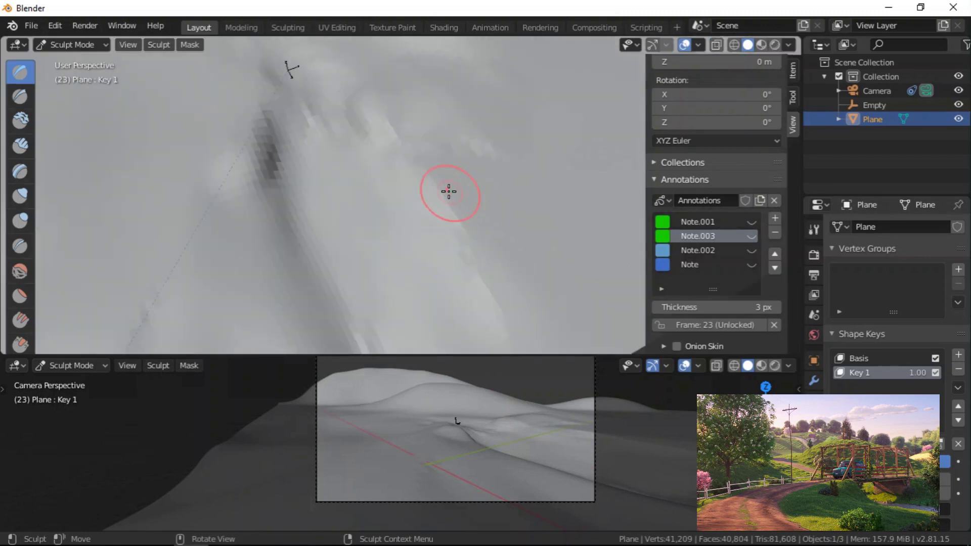
mouse_move(432, 185)
middle_down()
mouse_move(397, 165)
mouse_move(301, 182)
middle_up()
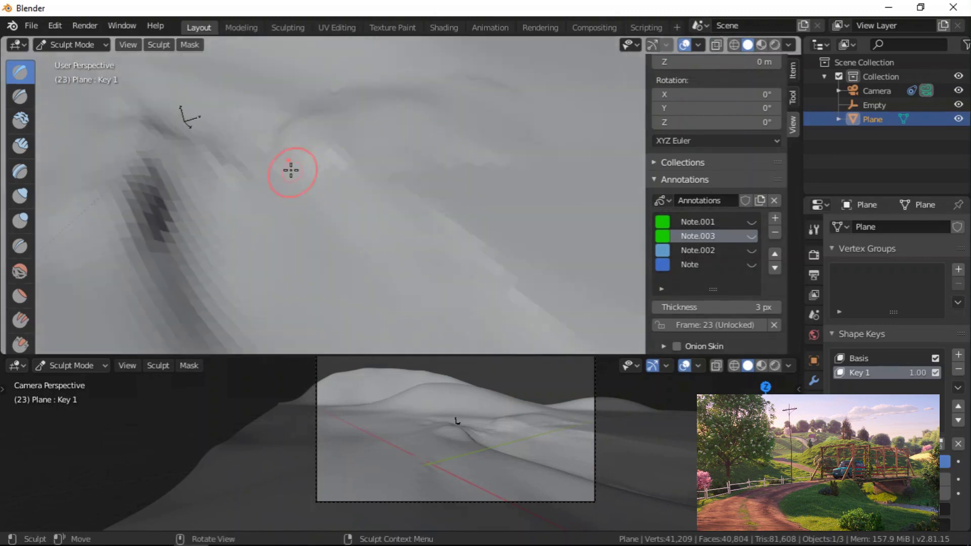
middle_drag(307, 148, 318, 162)
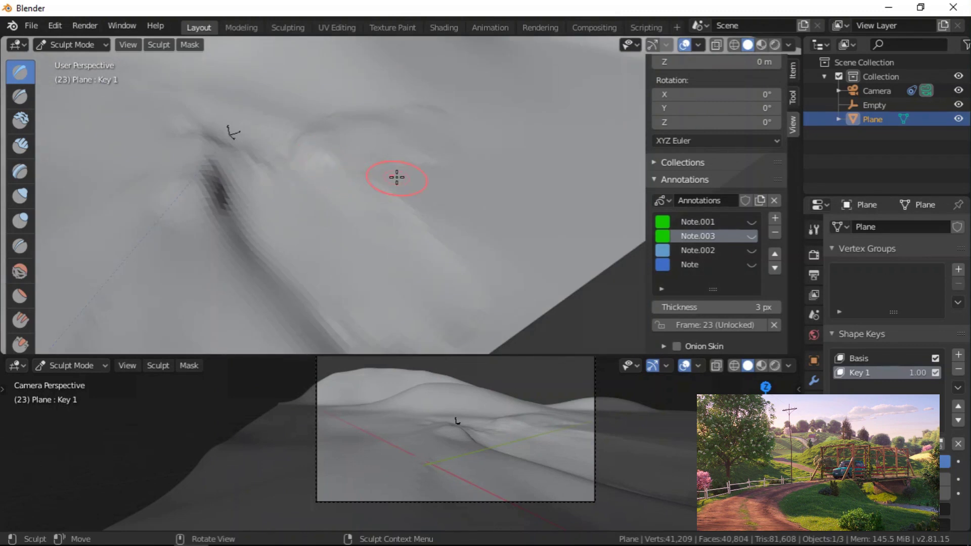
middle_drag(393, 173, 422, 181)
scroll(422, 181, up, 2)
drag(391, 168, 471, 257)
drag(434, 165, 584, 306)
drag(479, 151, 616, 267)
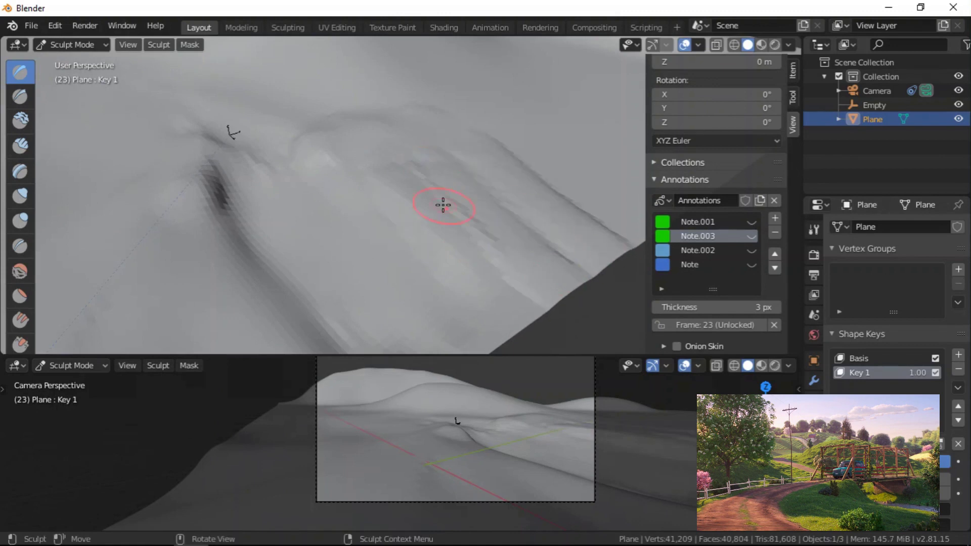
Step: Smooth the raised ridges beyond the trench so they blend into a gentle slope
shift+drag(386, 150, 418, 161)
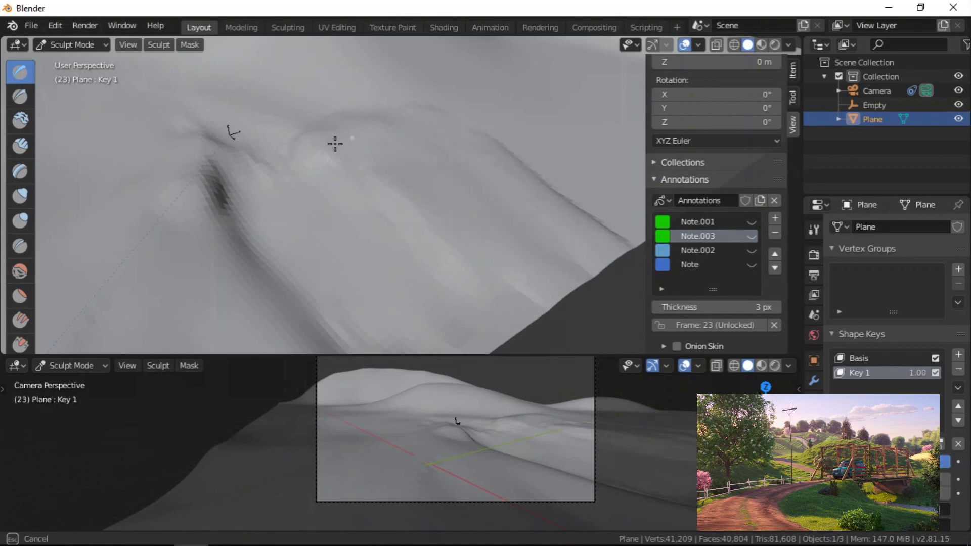
mouse_move(463, 294)
middle_down()
mouse_move(401, 234)
mouse_move(413, 237)
middle_up()
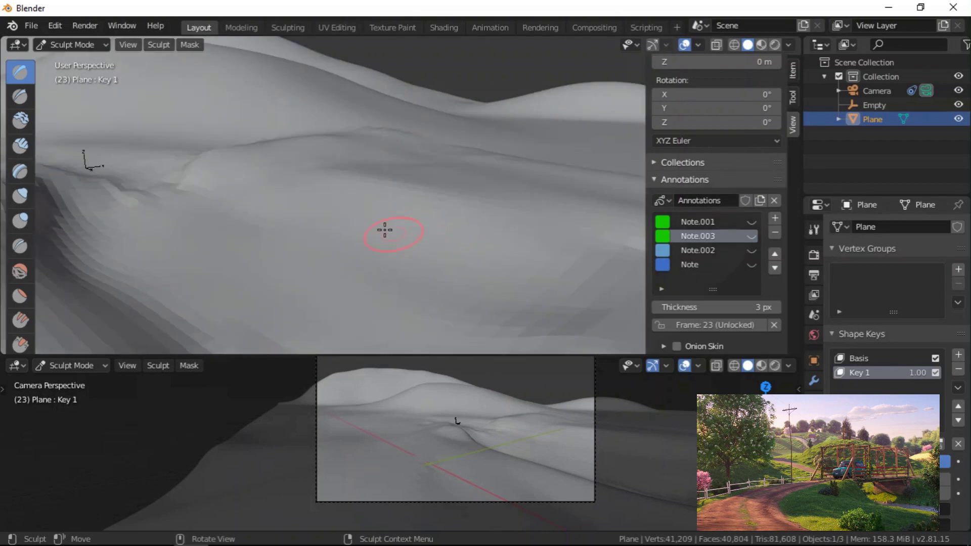
Step: Shape a shallow groove parallel to the trench on its far side and soften its rough edges
mouse_move(354, 217)
middle_down()
mouse_move(449, 245)
mouse_move(377, 243)
mouse_move(314, 184)
mouse_move(332, 202)
mouse_move(224, 202)
mouse_move(266, 195)
mouse_move(269, 223)
mouse_move(242, 198)
mouse_move(274, 202)
mouse_move(412, 284)
mouse_move(325, 202)
mouse_move(371, 251)
mouse_move(415, 243)
mouse_move(369, 213)
mouse_move(369, 269)
mouse_move(317, 187)
mouse_move(412, 178)
mouse_move(411, 169)
middle_up()
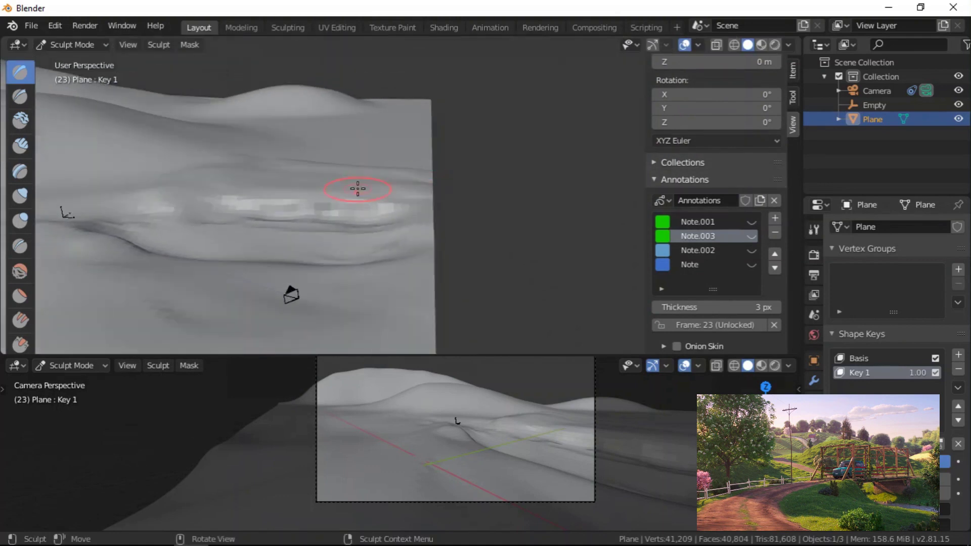
middle_drag(358, 186, 300, 234)
scroll(298, 234, up, 3)
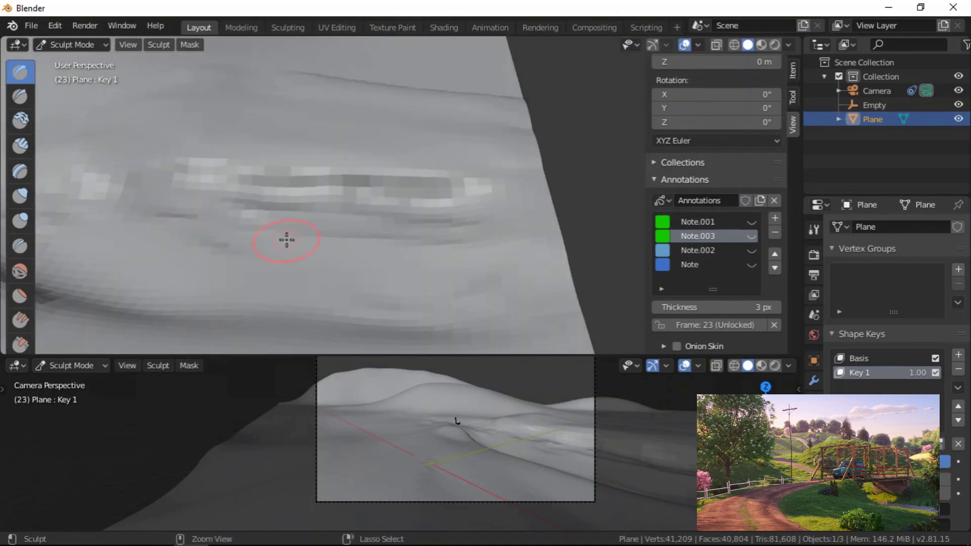
mouse_move(466, 243)
middle_down()
mouse_move(370, 270)
mouse_move(446, 248)
middle_up()
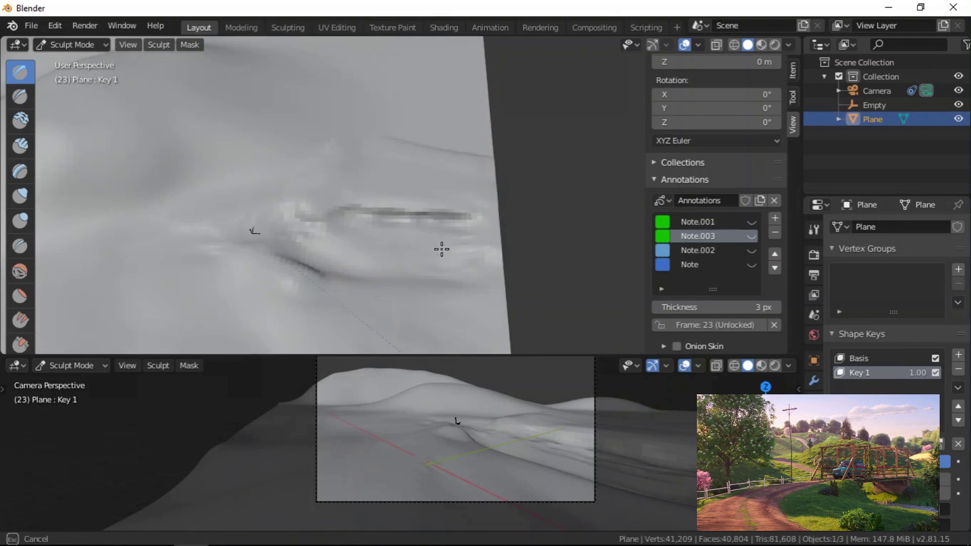
drag(484, 233, 394, 222)
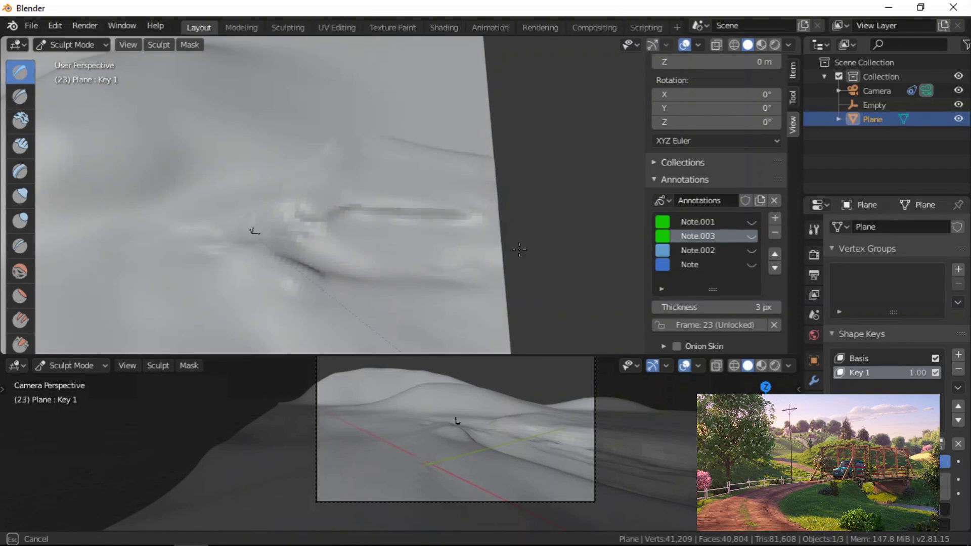
mouse_move(423, 243)
middle_down()
mouse_move(341, 247)
mouse_move(358, 195)
mouse_move(384, 201)
mouse_move(385, 219)
mouse_move(434, 184)
mouse_move(401, 195)
mouse_move(423, 190)
mouse_move(463, 220)
mouse_move(473, 209)
middle_up()
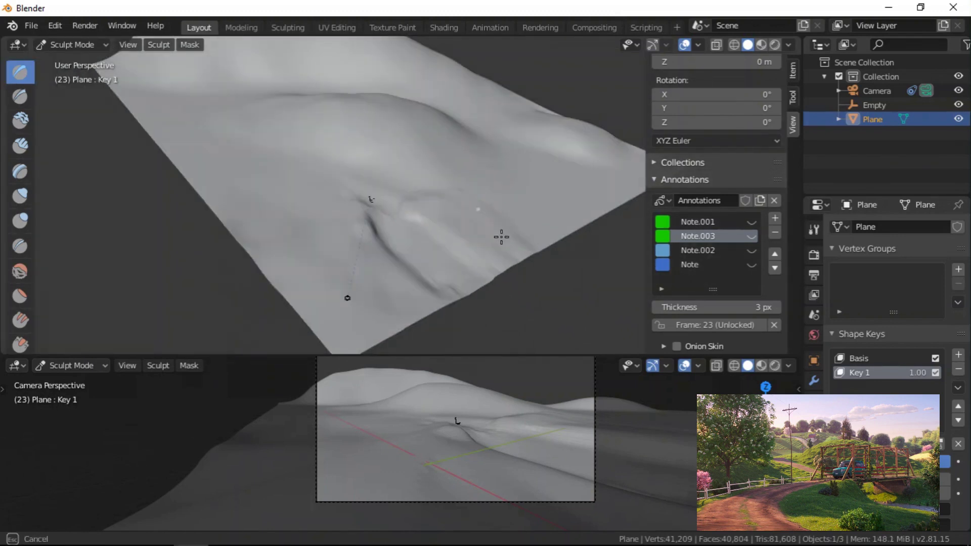
drag(478, 242, 455, 216)
Step: Lower the mound on the camera side of the trench's head and smooth the trench wall below the empty
mouse_move(455, 215)
middle_down()
mouse_move(425, 251)
mouse_move(480, 217)
mouse_move(427, 195)
middle_up()
scroll(392, 243, up, 2)
mouse_move(387, 246)
middle_down()
mouse_move(314, 264)
mouse_move(342, 260)
mouse_move(362, 97)
mouse_move(381, 84)
middle_up()
mouse_move(431, 122)
middle_down()
mouse_move(400, 147)
mouse_move(362, 148)
mouse_move(375, 148)
mouse_move(374, 172)
middle_up()
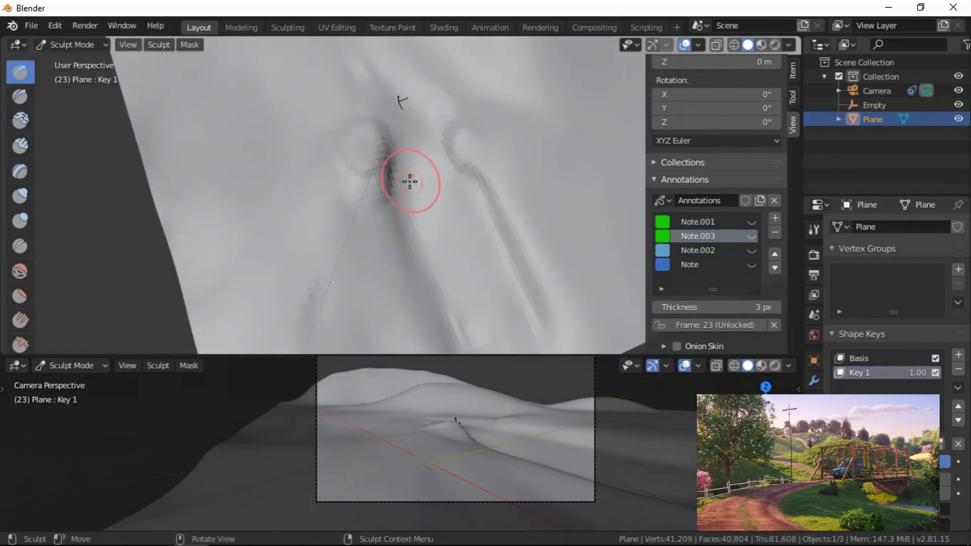
key(ctrl)
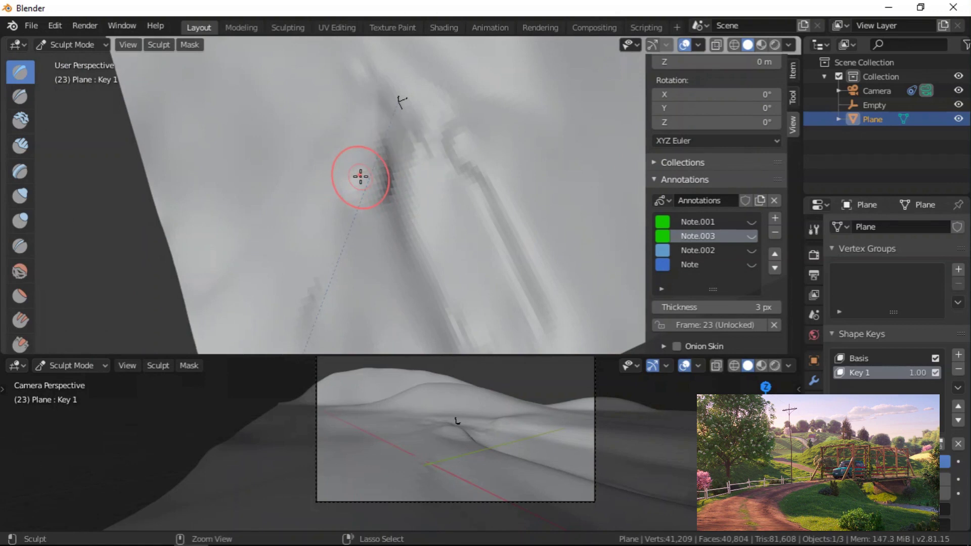
ctrl+middle_drag(369, 158, 386, 125)
ctrl+drag(434, 157, 433, 161)
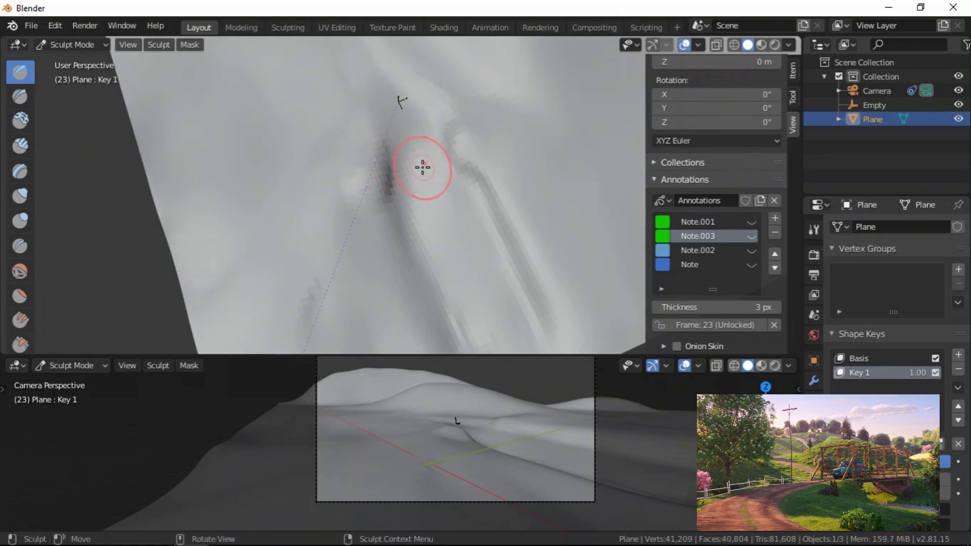
mouse_move(381, 178)
shift+mouse_down()
mouse_move(382, 192)
mouse_move(367, 193)
mouse_move(366, 258)
mouse_move(390, 230)
mouse_move(397, 275)
mouse_move(411, 271)
shift+mouse_up()
Step: Carve down the ground on the camera side of the trench toward the front edge and even out the lowered area
mouse_move(395, 310)
ctrl+mouse_down()
mouse_move(434, 295)
mouse_move(433, 303)
ctrl+mouse_up()
shift+middle_drag(432, 304, 460, 180)
ctrl+drag(397, 123, 412, 154)
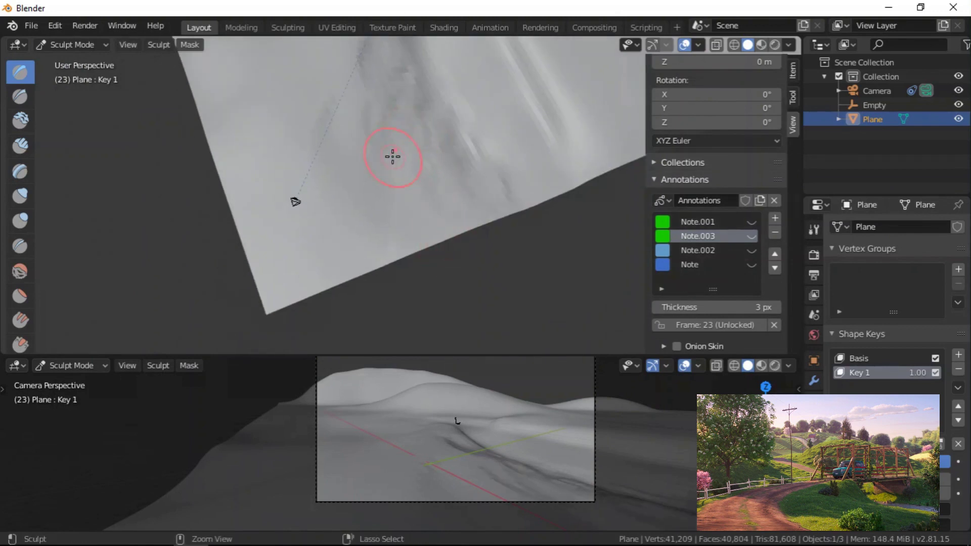
mouse_move(488, 468)
ctrl+mouse_down()
mouse_move(479, 461)
mouse_move(512, 465)
ctrl+mouse_up()
drag(461, 477, 476, 489)
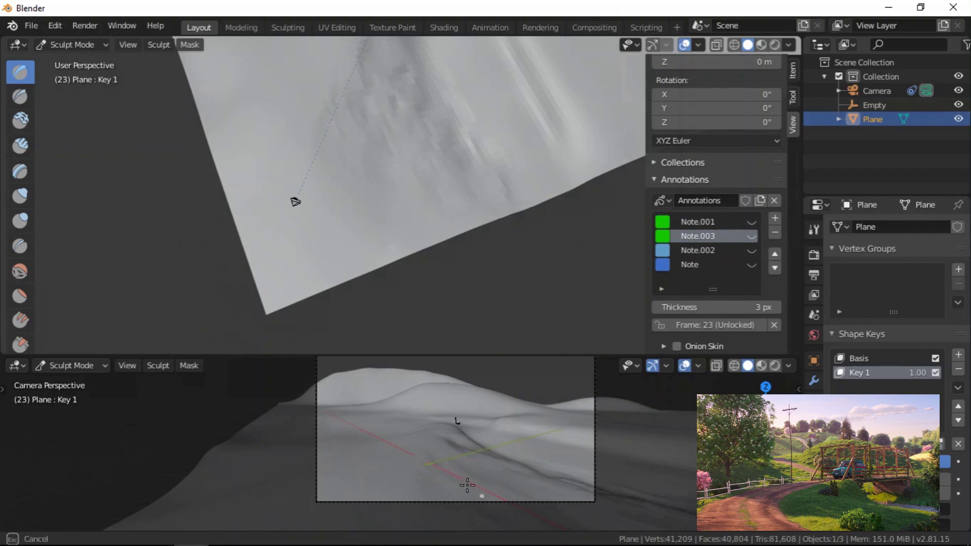
drag(557, 474, 555, 470)
scroll(506, 147, down, 2)
scroll(455, 83, up, 2)
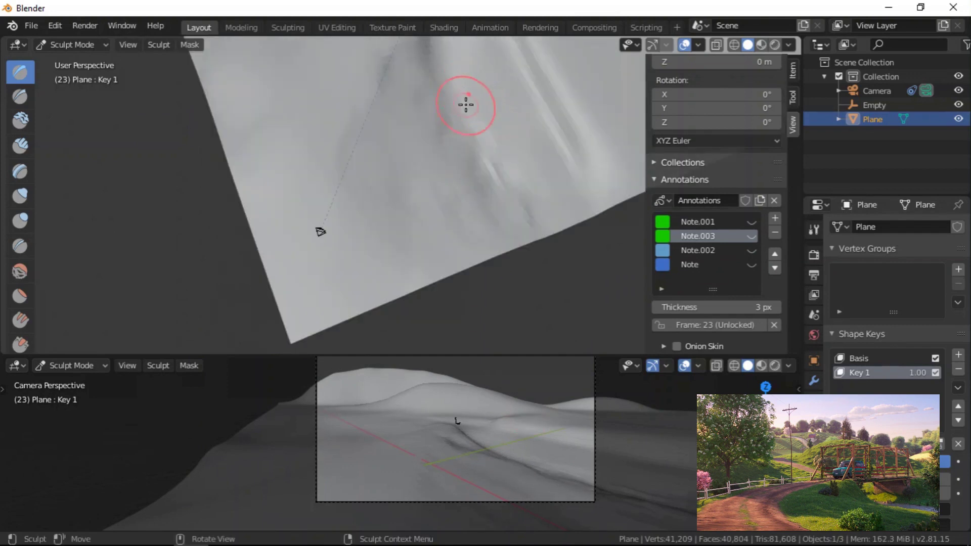
drag(446, 99, 537, 216)
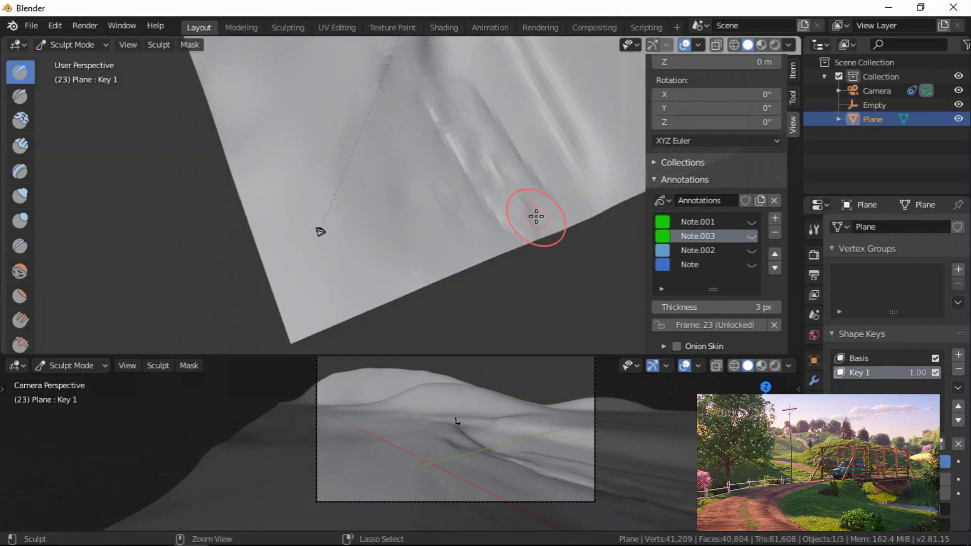
key(ctrl+z)
drag(445, 114, 564, 196)
key(ctrl+z)
Step: Reshape the trench's far bank into a single defined edge running diagonally to the terrain's front edge
scroll(474, 148, up, 3)
drag(435, 93, 599, 255)
scroll(496, 215, down, 3)
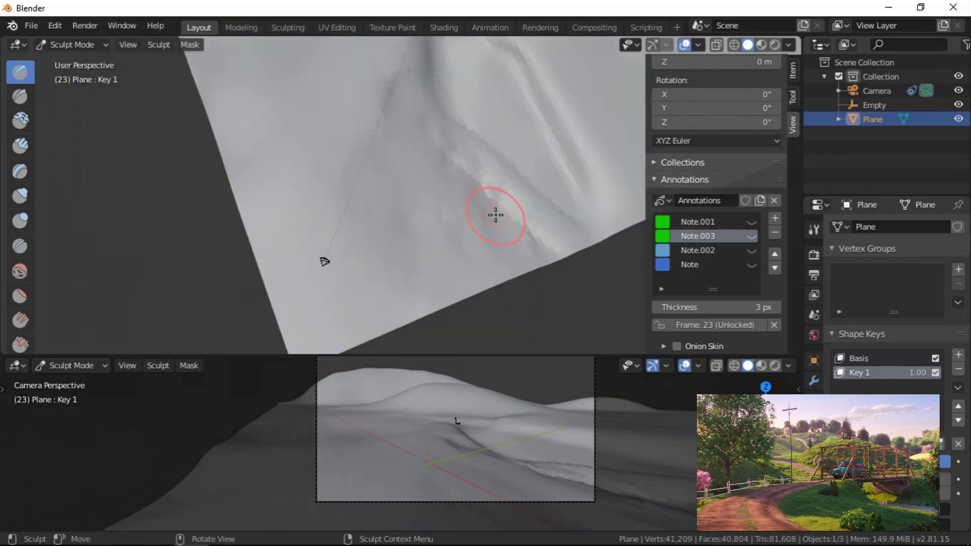
scroll(484, 191, up, 3)
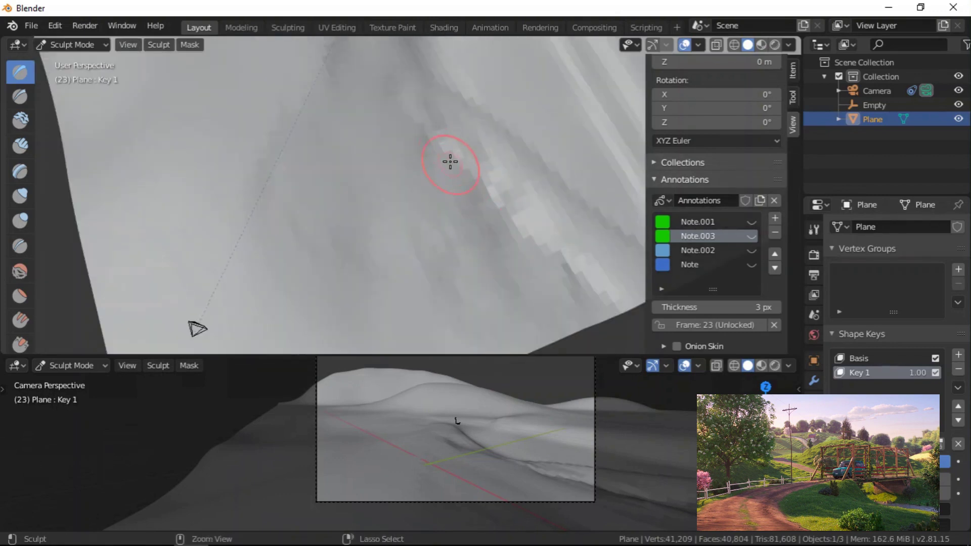
scroll(451, 156, down, 2)
mouse_move(485, 199)
mouse_down()
mouse_move(477, 193)
mouse_move(546, 256)
mouse_up()
drag(440, 150, 538, 215)
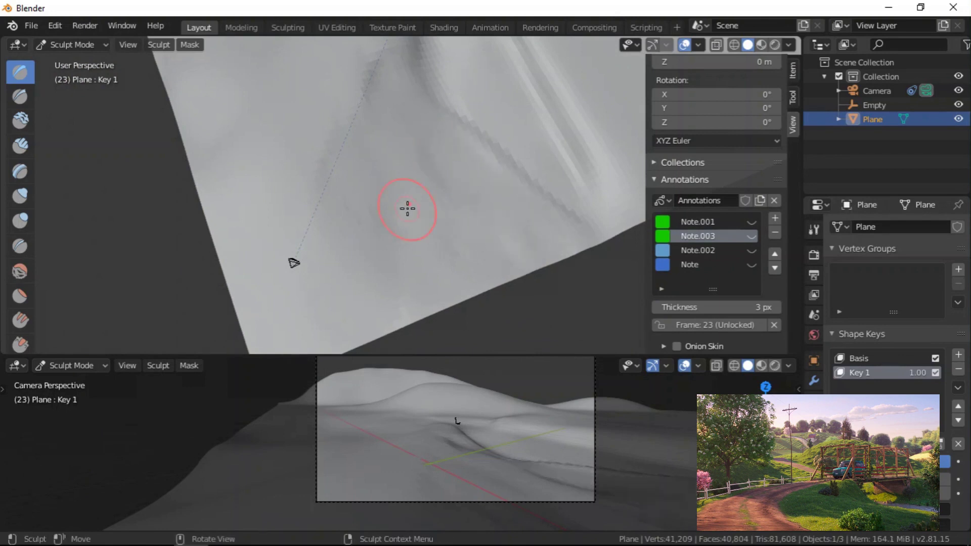
Step: Smooth the widened trench floor between the camera and the far bank
shift+drag(423, 141, 427, 179)
shift+drag(422, 261, 423, 258)
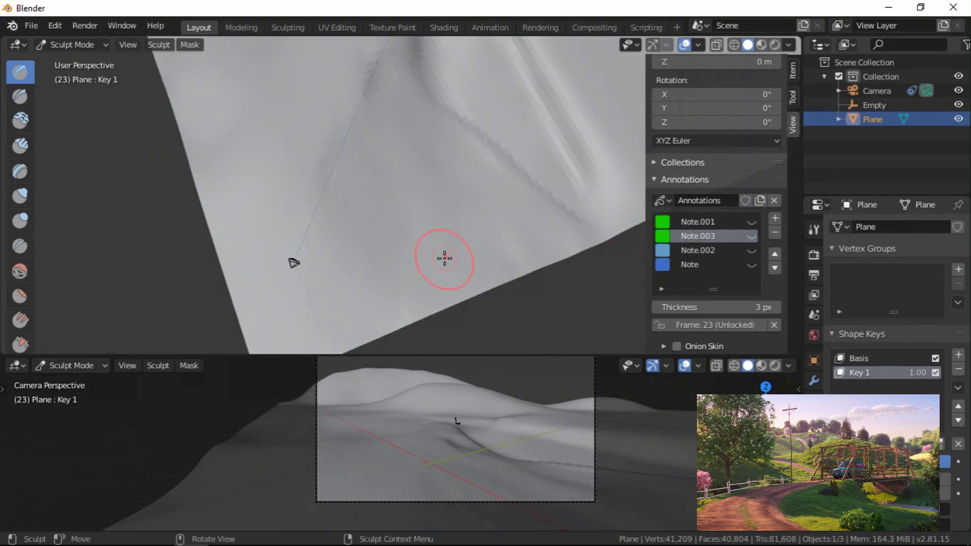
Step: Raise the strip of ground between the trench and the parallel groove down to the terrain's front edge
middle_drag(553, 193, 525, 161)
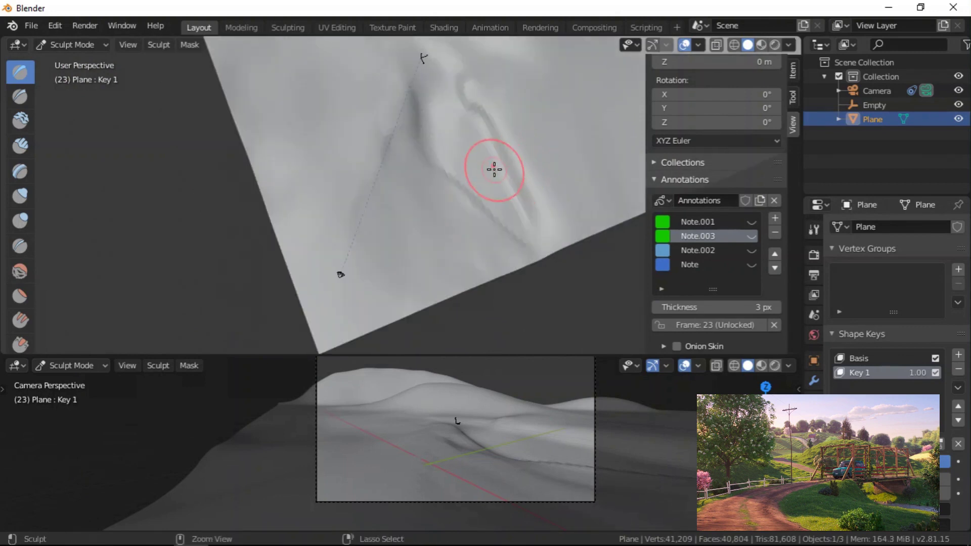
mouse_move(511, 171)
mouse_down()
mouse_move(553, 199)
mouse_move(483, 145)
mouse_move(591, 226)
mouse_move(423, 113)
mouse_move(515, 197)
mouse_up()
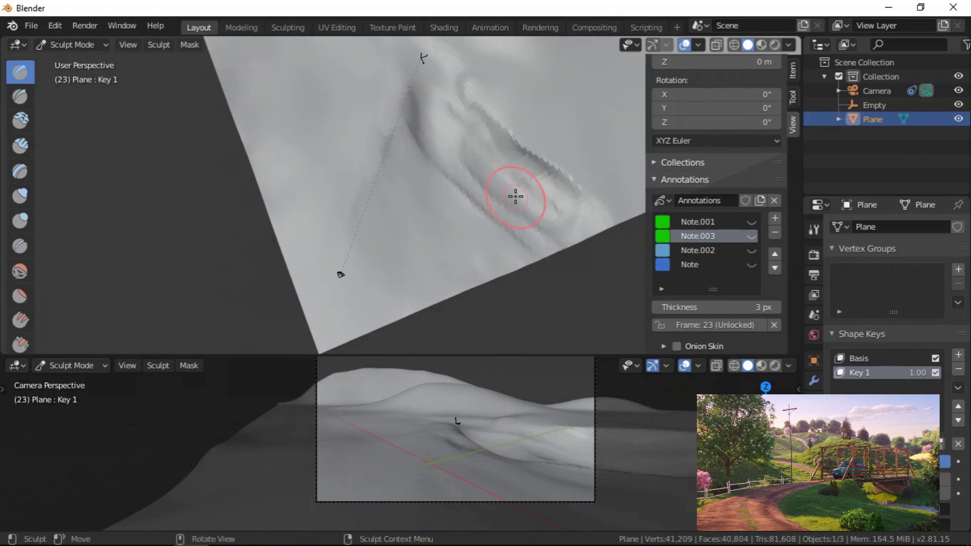
scroll(526, 207, up, 2)
mouse_move(484, 156)
mouse_down()
mouse_move(568, 234)
mouse_move(557, 239)
mouse_up()
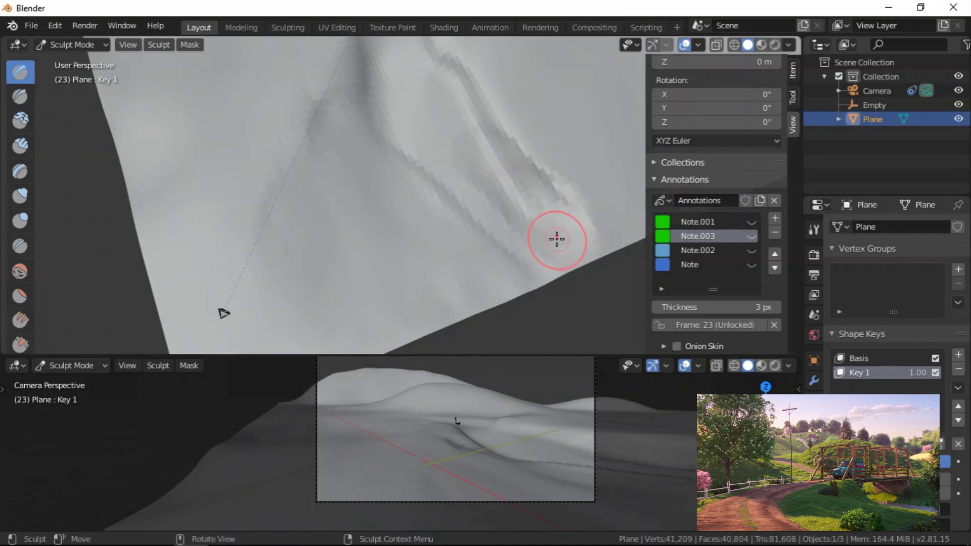
drag(489, 194, 505, 221)
drag(406, 115, 424, 137)
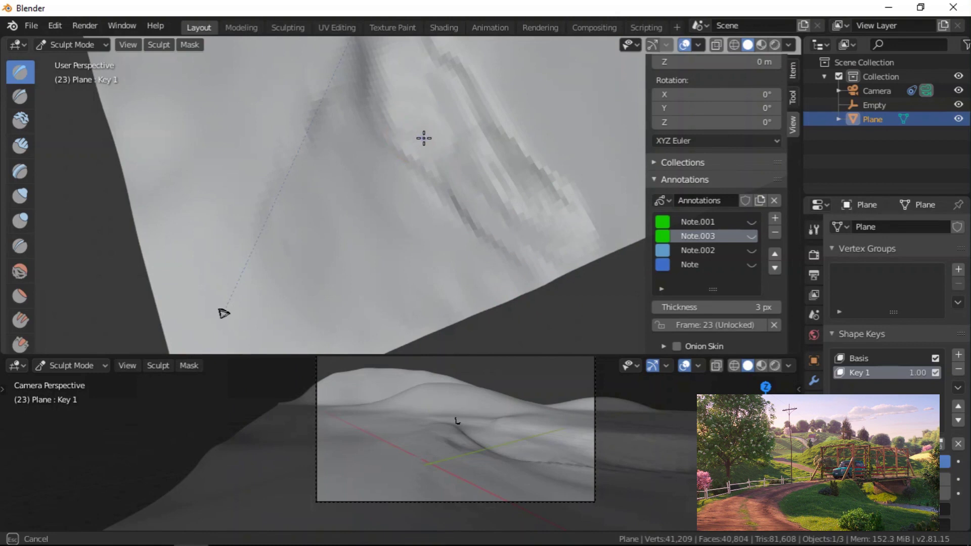
Step: Build the raised strip into an even ridge along the trench and refine its jagged trench-side edge
drag(430, 94, 452, 134)
mouse_move(398, 110)
mouse_down()
mouse_move(534, 257)
mouse_move(577, 256)
mouse_up()
drag(430, 141, 535, 220)
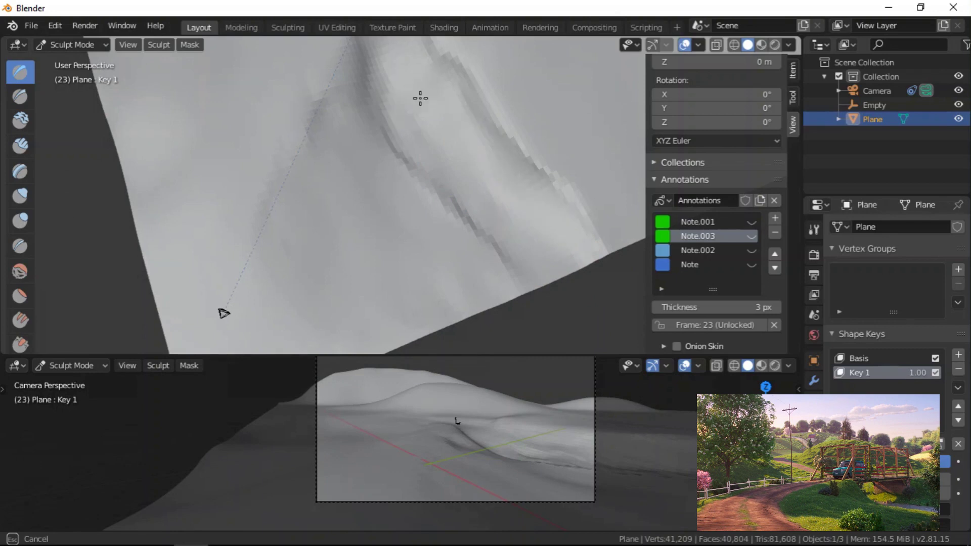
drag(466, 170, 453, 189)
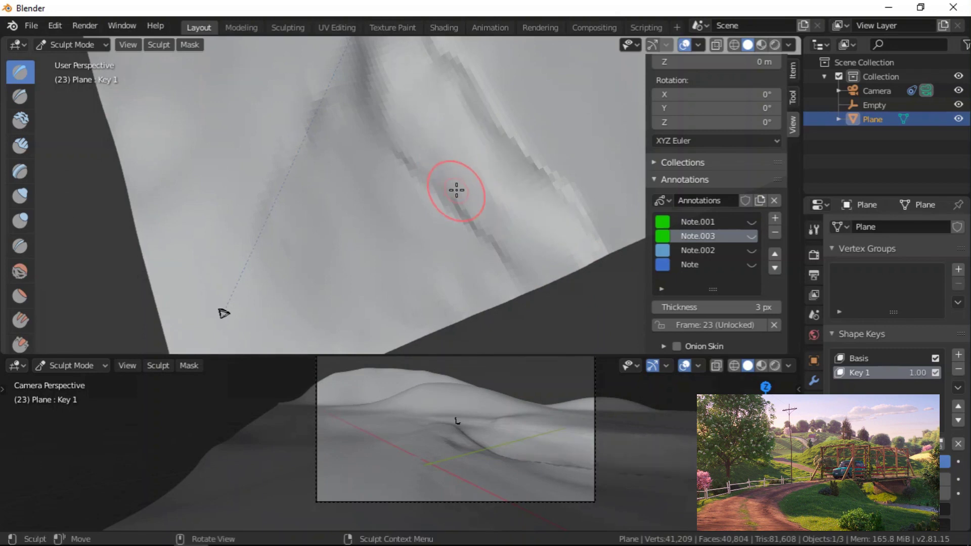
Step: Touch up the ridge's front end and the ground at the head of the far groove near the empty
scroll(369, 145, down, 5)
scroll(452, 158, up, 5)
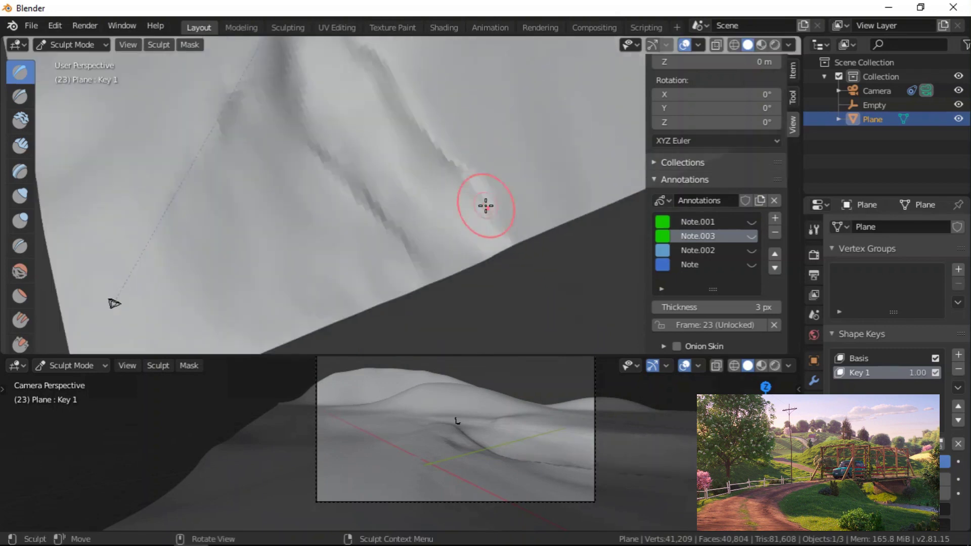
scroll(464, 222, up, 3)
mouse_move(462, 221)
mouse_down()
mouse_move(456, 260)
mouse_move(463, 255)
mouse_up()
scroll(422, 163, down, 4)
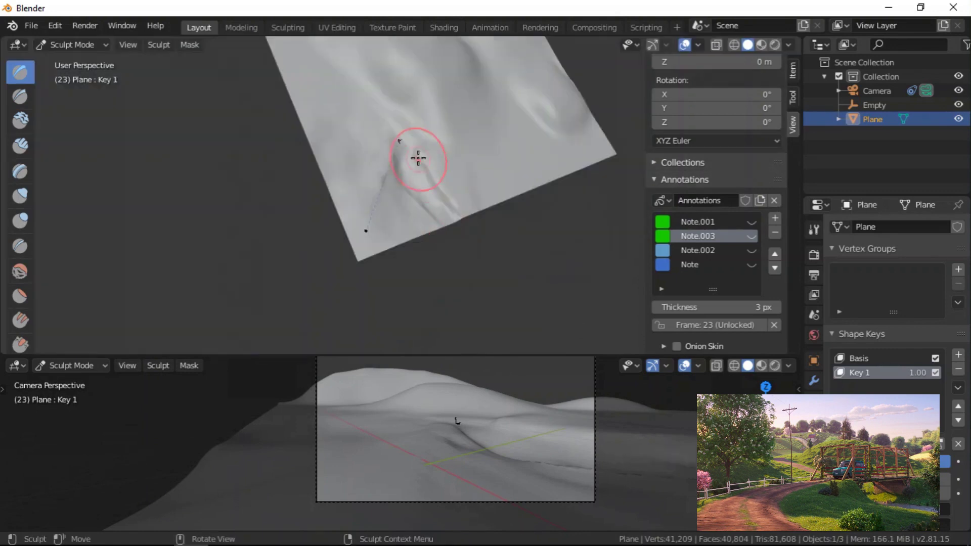
scroll(422, 164, up, 4)
scroll(423, 126, up, 2)
drag(429, 145, 436, 147)
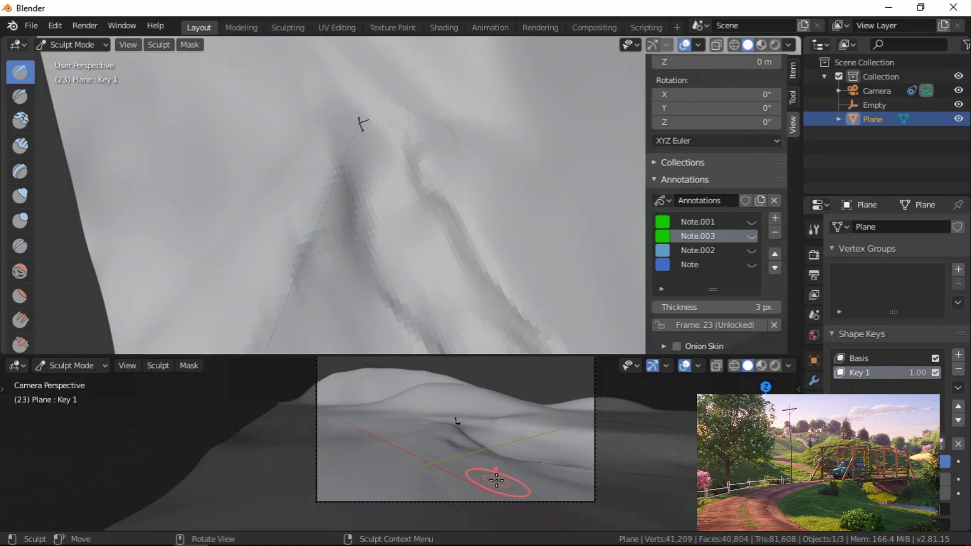
Step: Lower the slope just below the empty, carving from the groove's head down the near side of the ridge
scroll(596, 458, up, 3)
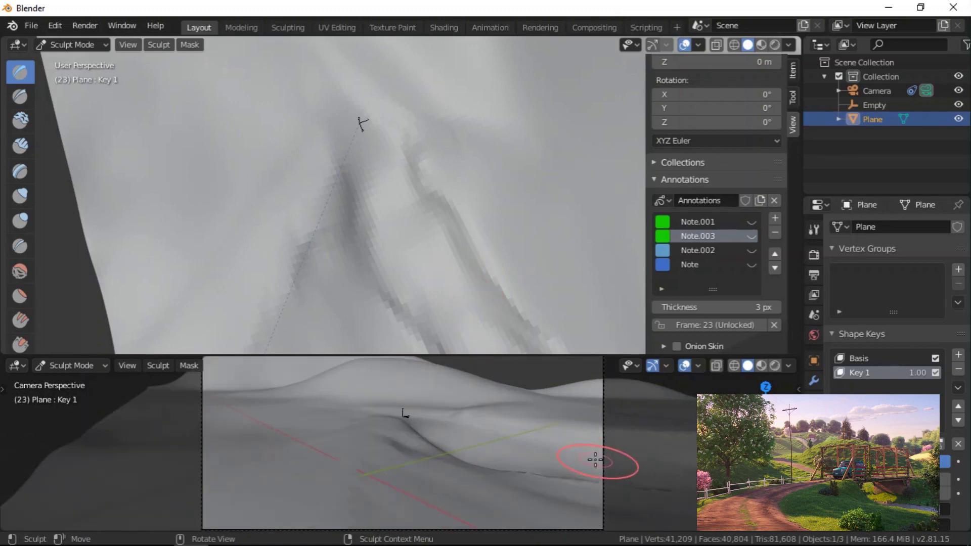
scroll(544, 433, up, 2)
mouse_move(475, 197)
middle_down()
mouse_move(457, 186)
mouse_move(423, 123)
mouse_move(460, 228)
mouse_move(416, 241)
mouse_move(324, 199)
middle_up()
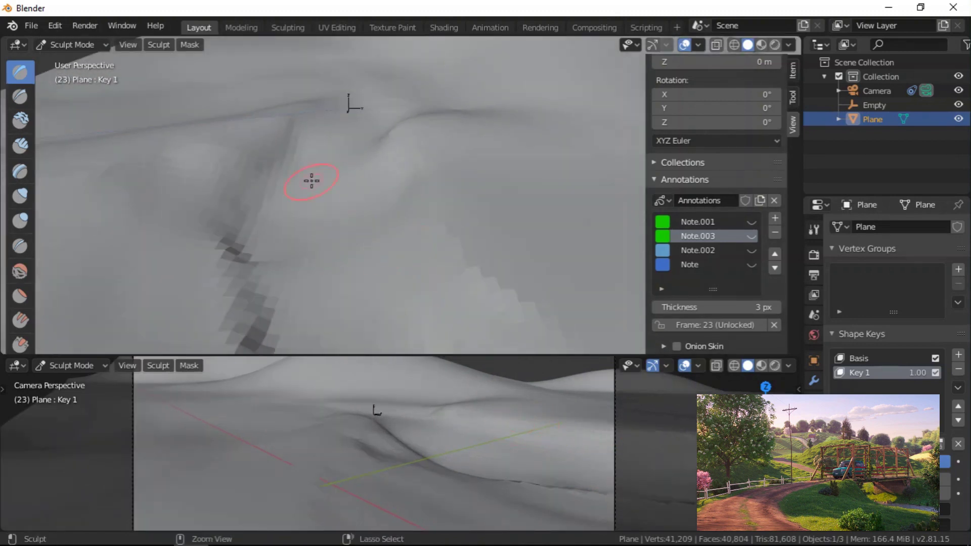
mouse_move(324, 226)
ctrl+mouse_down()
mouse_move(342, 255)
mouse_move(314, 204)
mouse_move(316, 178)
ctrl+mouse_up()
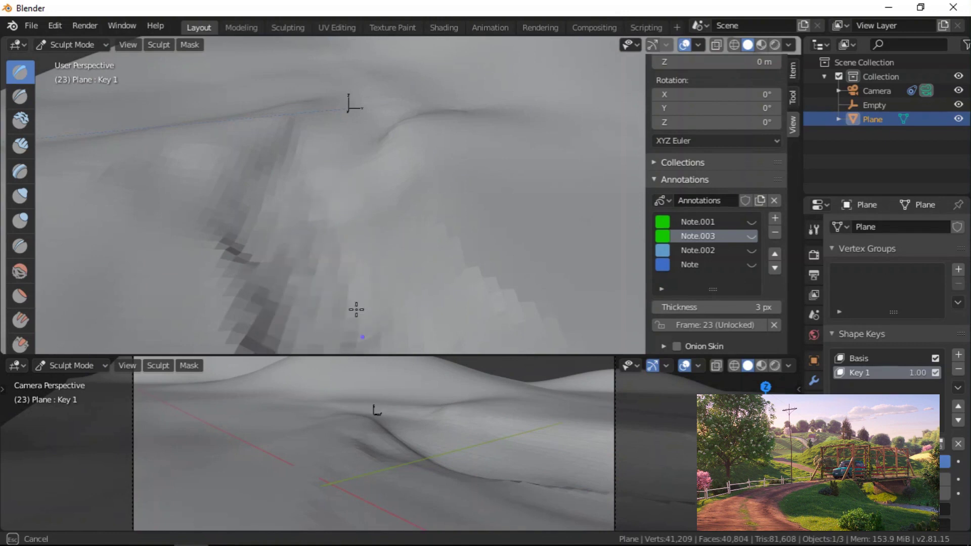
ctrl+drag(363, 343, 363, 347)
Step: Carve down the ridge between the trench and the parallel groove toward the terrain's outer edge
scroll(351, 221, down, 5)
mouse_move(351, 221)
middle_down()
mouse_move(359, 254)
mouse_move(451, 248)
middle_up()
scroll(396, 254, up, 4)
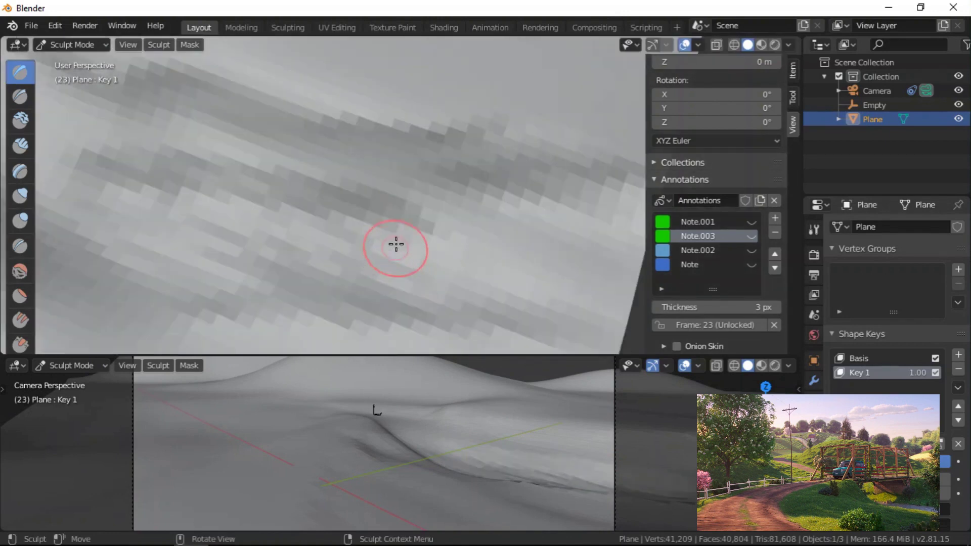
mouse_move(406, 235)
ctrl+mouse_down()
mouse_move(596, 267)
mouse_move(499, 278)
mouse_move(468, 261)
ctrl+mouse_up()
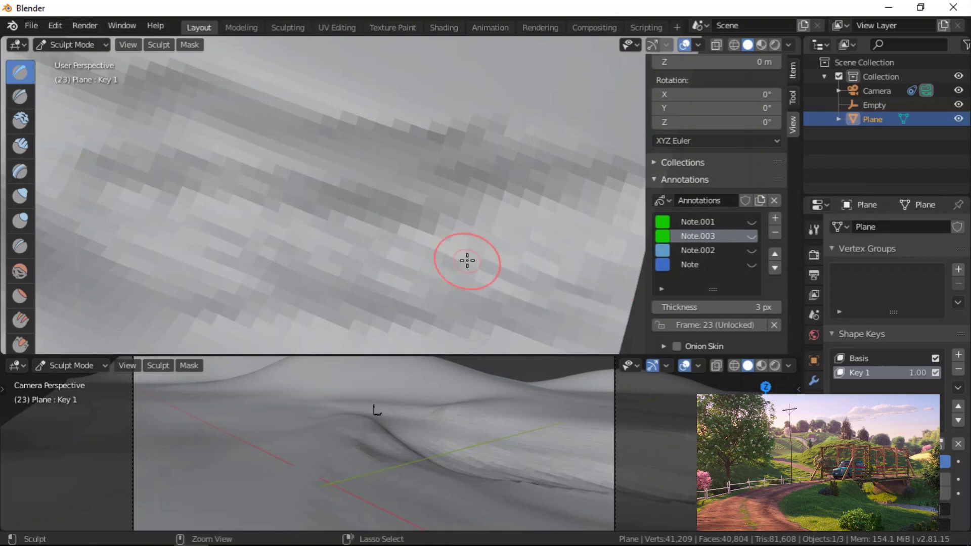
scroll(468, 261, down, 3)
scroll(275, 204, up, 3)
Step: Lower the end of the ridge nearest the empty and blend it into the carved strip
mouse_move(152, 159)
ctrl+mouse_down()
mouse_move(238, 228)
mouse_move(144, 159)
mouse_move(256, 279)
ctrl+mouse_up()
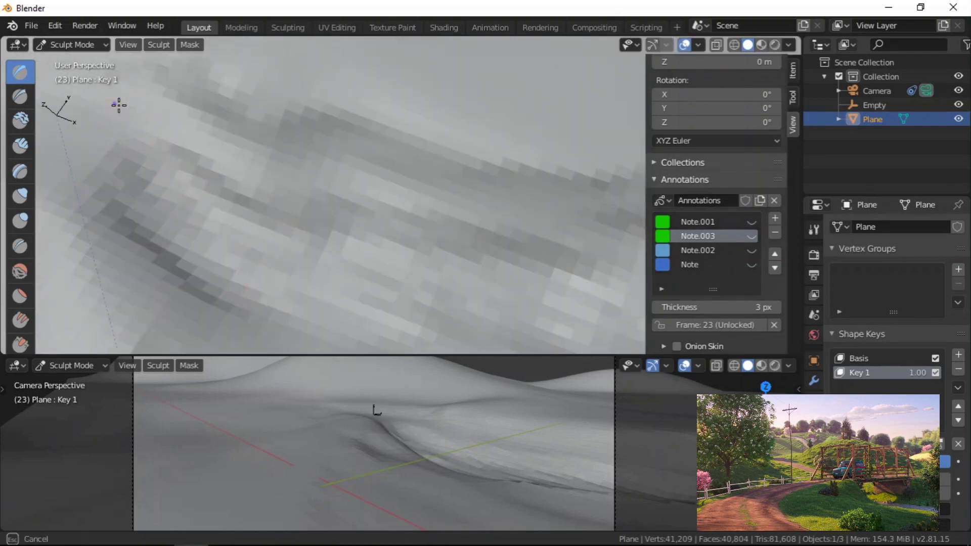
ctrl+drag(114, 104, 236, 211)
mouse_move(108, 152)
ctrl+mouse_down()
mouse_move(128, 199)
mouse_move(152, 215)
ctrl+mouse_up()
scroll(254, 208, down, 5)
scroll(264, 218, up, 5)
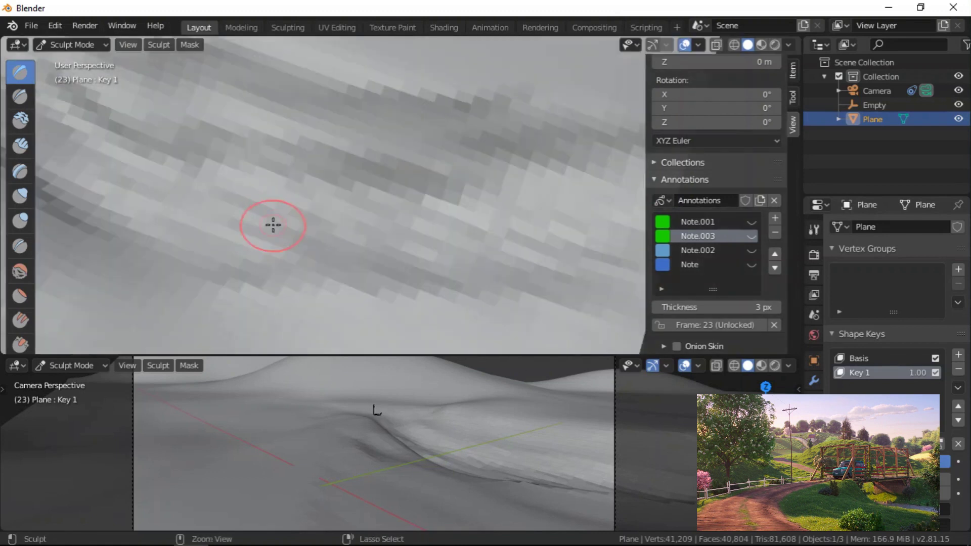
Step: Smooth the carved strip along its full length from the empty toward the terrain's edge
middle_drag(245, 234, 344, 221)
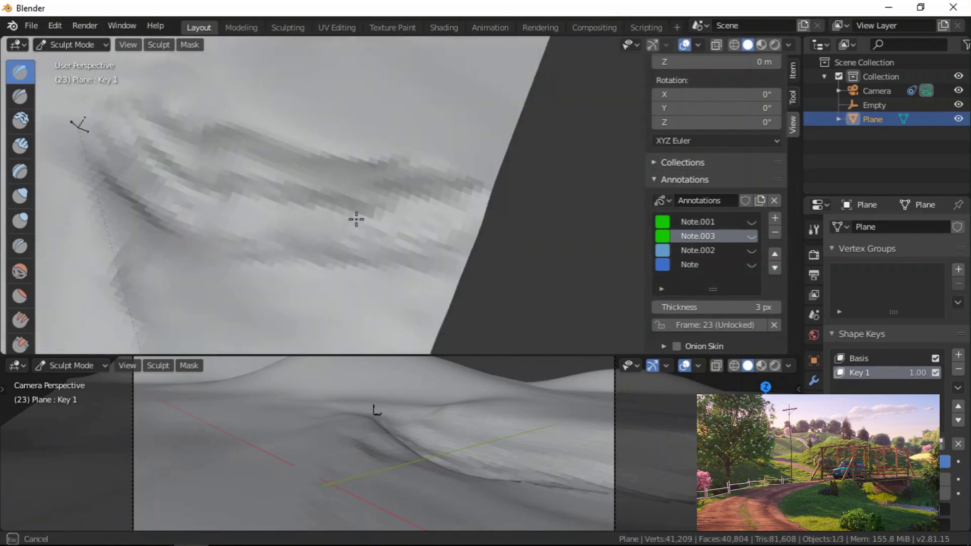
shift+drag(116, 160, 283, 230)
mouse_move(389, 208)
shift+mouse_down()
mouse_move(423, 193)
mouse_move(213, 205)
shift+mouse_up()
right_click(354, 192)
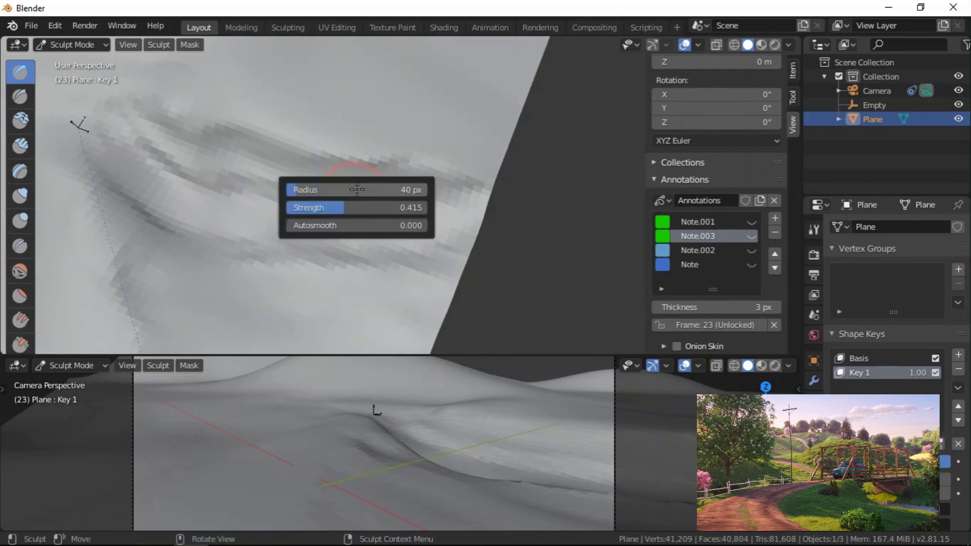
Step: Return the plane to Object Mode and apply Shade Smooth to it
click(71, 44)
click(61, 60)
right_click(314, 148)
click(314, 147)
Step: Save the Blender file as slp.blend
mouse_move(434, 184)
middle_down()
mouse_move(434, 254)
mouse_move(247, 259)
mouse_move(224, 230)
mouse_move(362, 238)
mouse_move(335, 156)
middle_up()
scroll(223, 230, down, 6)
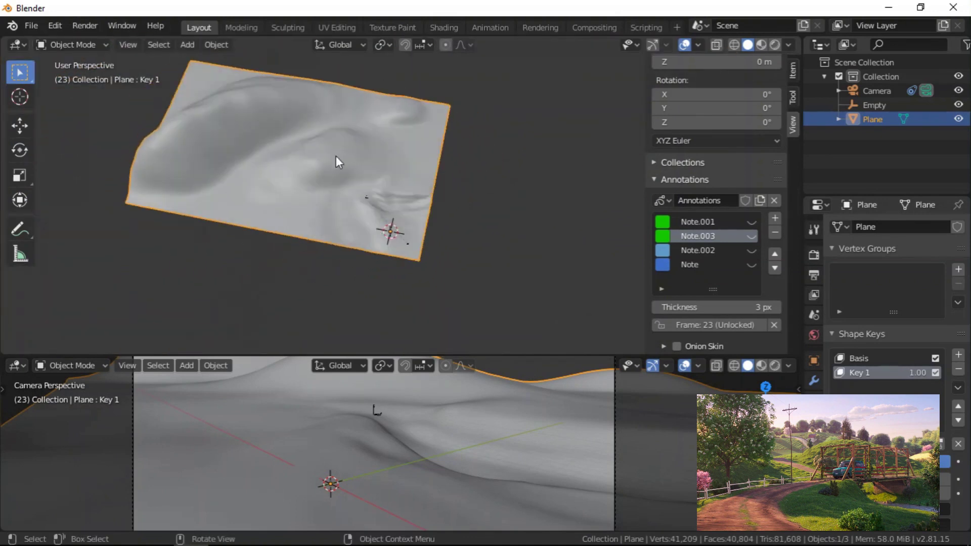
scroll(336, 156, up, 2)
key(ctrl+s)
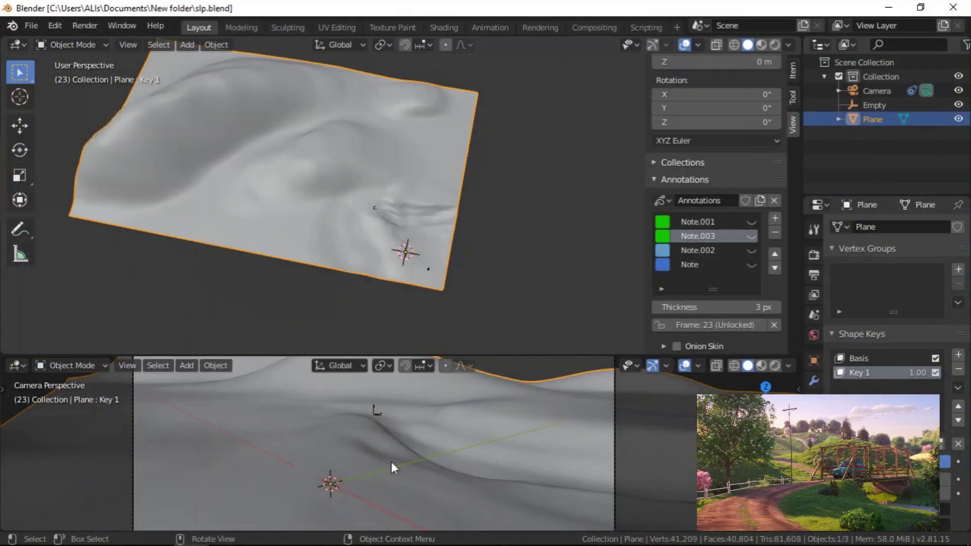
Step: Put the plane back in Sculpt Mode and push down the ground beside the camera view's left foreground with the Grab brush
middle_drag(291, 136, 311, 248)
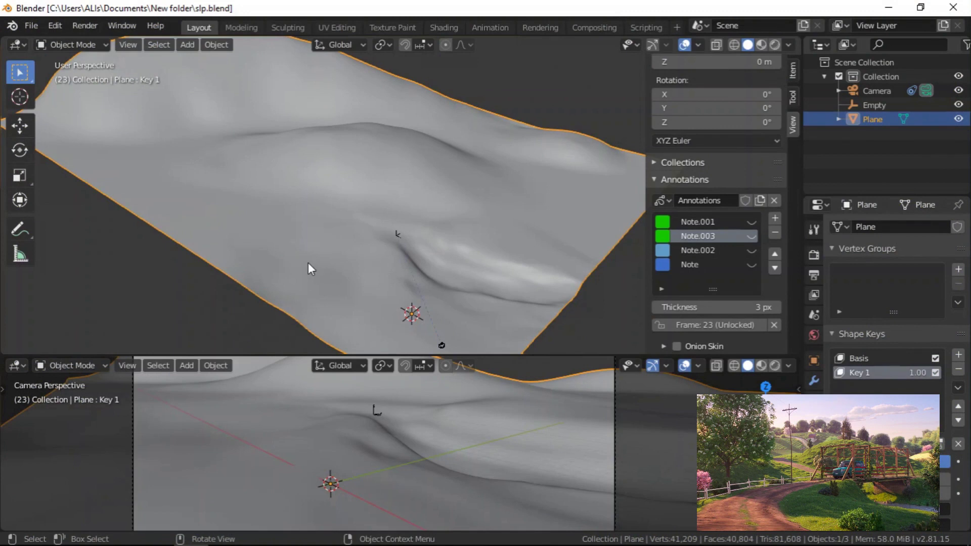
mouse_move(299, 281)
middle_down()
mouse_move(373, 268)
mouse_move(360, 282)
middle_up()
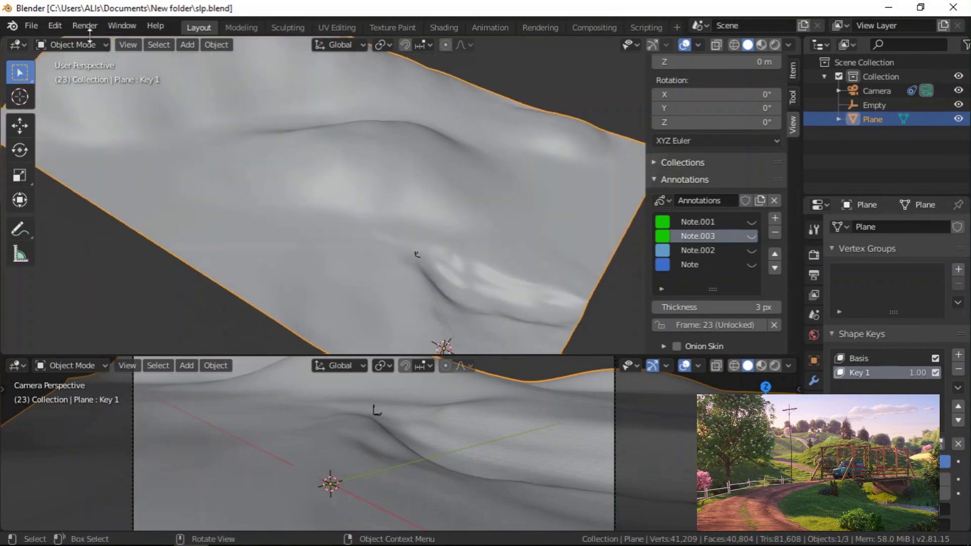
click(71, 44)
click(83, 92)
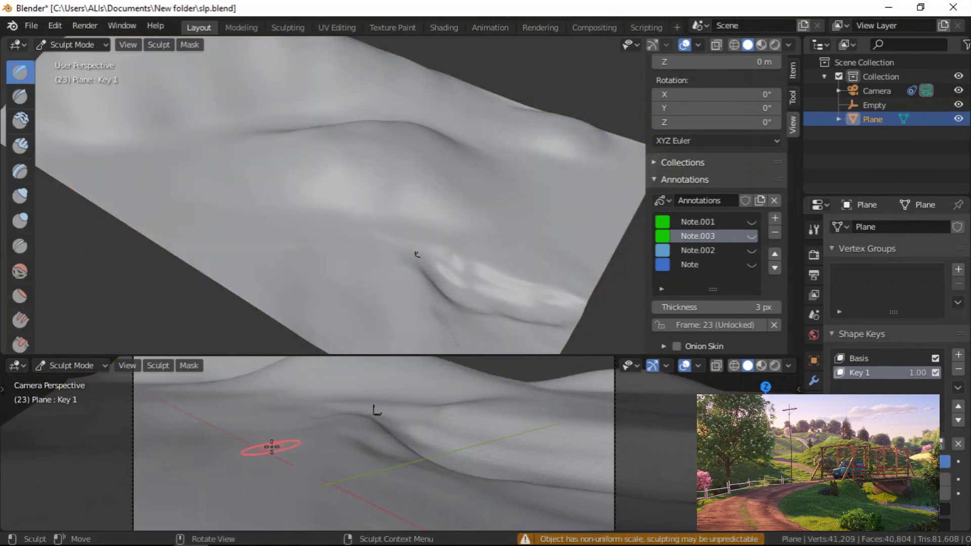
right_click(232, 425)
scroll(20, 253, down, 4)
click(19, 310)
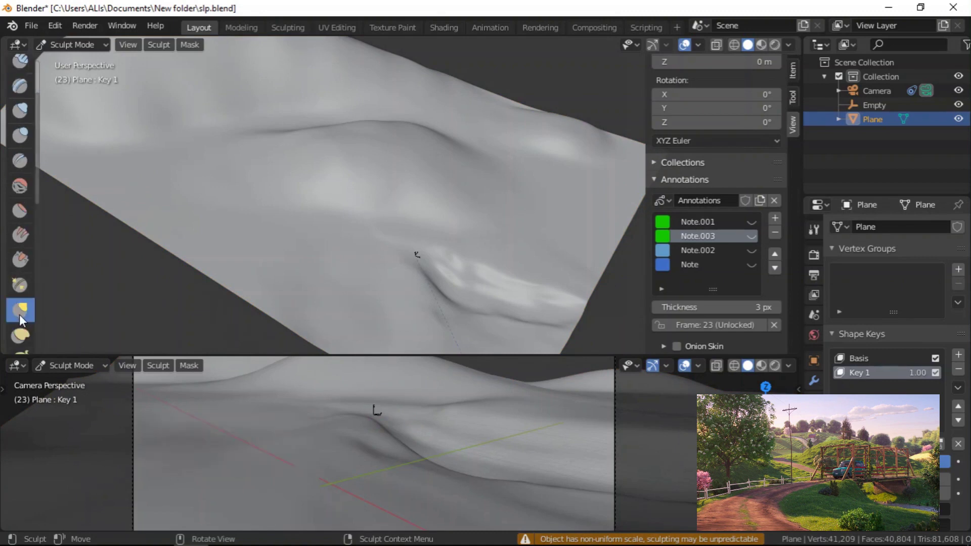
right_click(201, 464)
mouse_move(201, 463)
mouse_down()
mouse_move(236, 461)
mouse_move(178, 455)
mouse_move(163, 473)
mouse_move(167, 461)
mouse_move(175, 479)
mouse_up()
mouse_move(206, 336)
middle_down()
mouse_move(297, 269)
mouse_move(343, 325)
mouse_move(369, 284)
mouse_move(364, 251)
mouse_move(367, 276)
middle_up()
drag(367, 276, 368, 282)
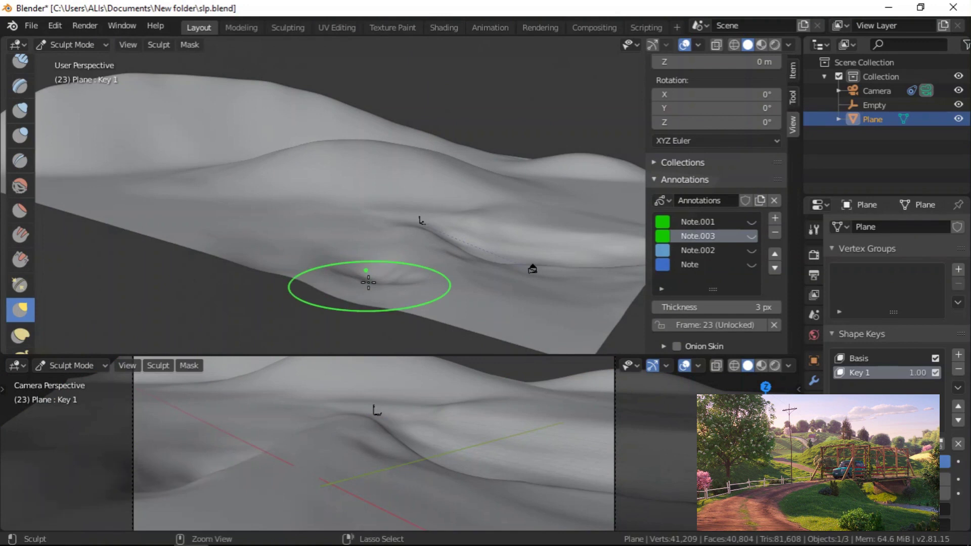
Step: Smooth the crumpled dip in the left foreground out to the terrain's side edge
middle_drag(353, 284, 354, 275)
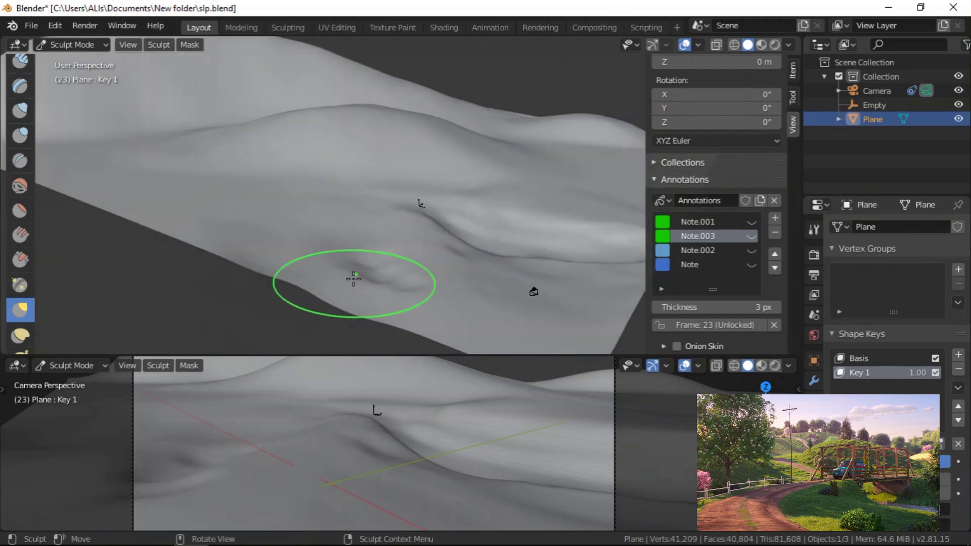
mouse_move(359, 245)
shift+mouse_down()
mouse_move(381, 282)
mouse_move(354, 241)
shift+mouse_up()
mouse_move(354, 242)
shift+mouse_down()
mouse_move(362, 296)
mouse_move(353, 301)
shift+mouse_up()
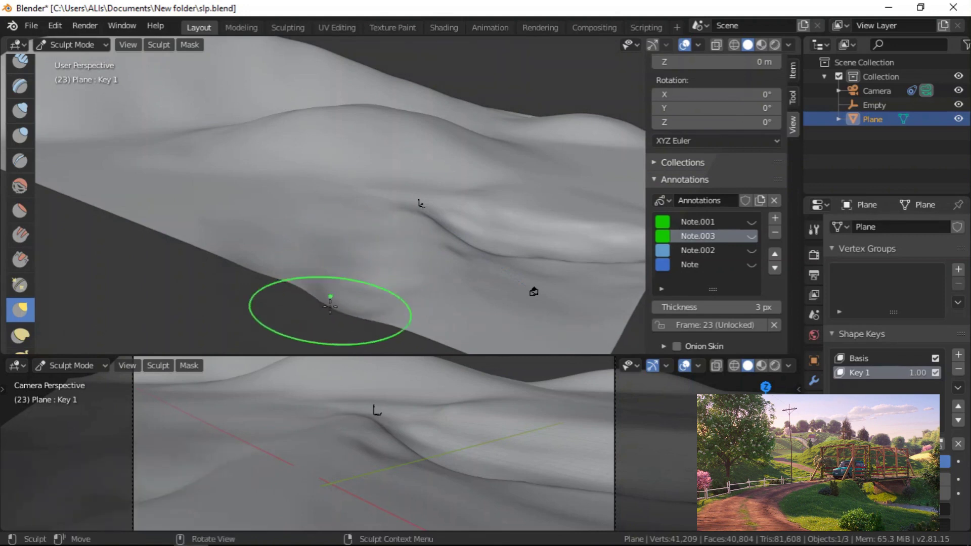
mouse_move(297, 276)
shift+mouse_down()
mouse_move(325, 235)
mouse_move(351, 260)
shift+mouse_up()
mouse_move(314, 291)
shift+mouse_down()
mouse_move(312, 228)
mouse_move(324, 271)
mouse_move(306, 267)
shift+mouse_up()
Step: Reshape the foreground ground around the camera and the terrain's near corner with Grab strokes from several angles
mouse_move(305, 266)
middle_down()
mouse_move(315, 239)
mouse_move(308, 258)
mouse_move(423, 250)
mouse_move(440, 295)
mouse_move(380, 249)
mouse_move(401, 252)
mouse_move(327, 184)
mouse_move(402, 276)
mouse_move(392, 254)
mouse_move(421, 252)
mouse_move(414, 243)
mouse_move(425, 253)
mouse_move(414, 245)
mouse_move(425, 229)
middle_up()
drag(426, 229, 465, 236)
drag(402, 306, 399, 306)
shift+middle_drag(399, 306, 410, 254)
drag(407, 180, 406, 167)
mouse_move(395, 237)
middle_down()
mouse_move(412, 254)
mouse_move(477, 217)
middle_up()
drag(477, 217, 497, 199)
drag(493, 268, 493, 269)
mouse_move(473, 211)
middle_down()
mouse_move(445, 245)
mouse_move(490, 210)
middle_up()
drag(414, 295, 414, 296)
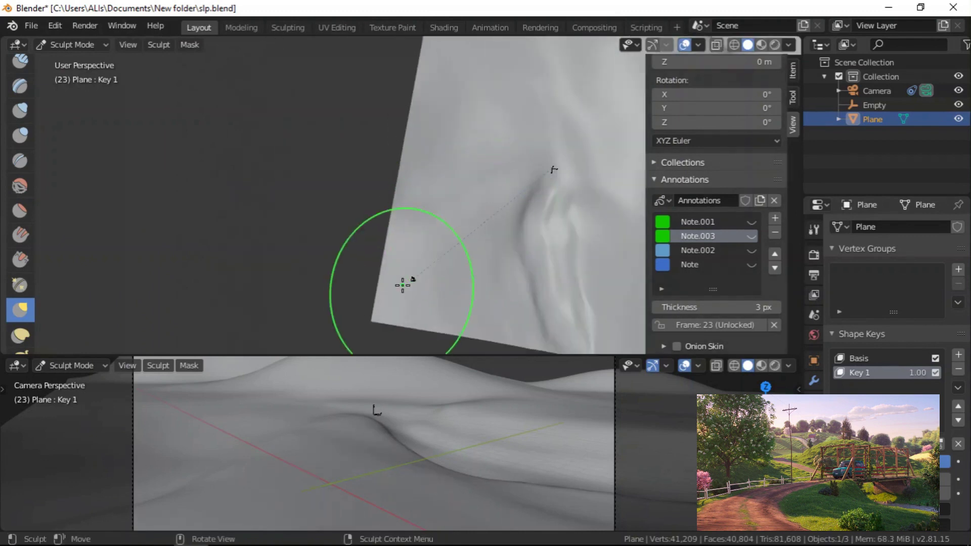
Step: Pull the terrain along its side edge in the left foreground into a broad, soft hollow, redoing the first stroke
mouse_move(336, 152)
middle_down()
mouse_move(443, 211)
mouse_move(354, 147)
mouse_move(377, 214)
mouse_move(360, 253)
middle_up()
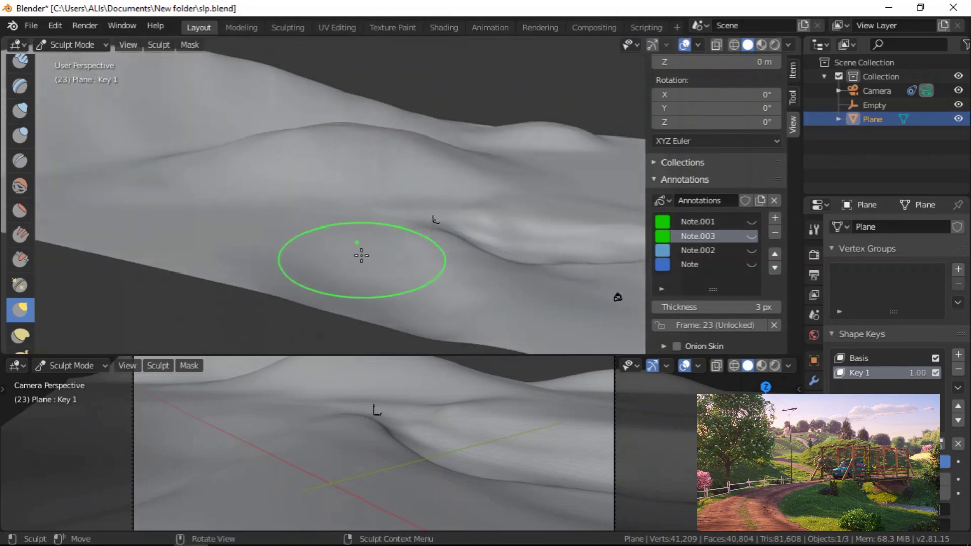
drag(374, 273, 381, 292)
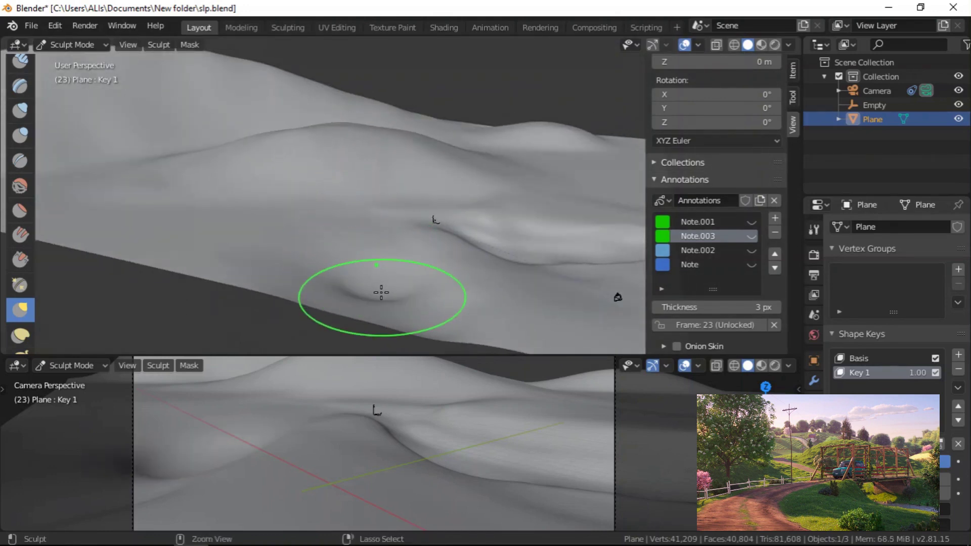
key(ctrl+z)
middle_drag(375, 299, 378, 284)
drag(379, 283, 390, 308)
mouse_move(370, 265)
mouse_down()
mouse_move(329, 285)
mouse_move(333, 291)
mouse_up()
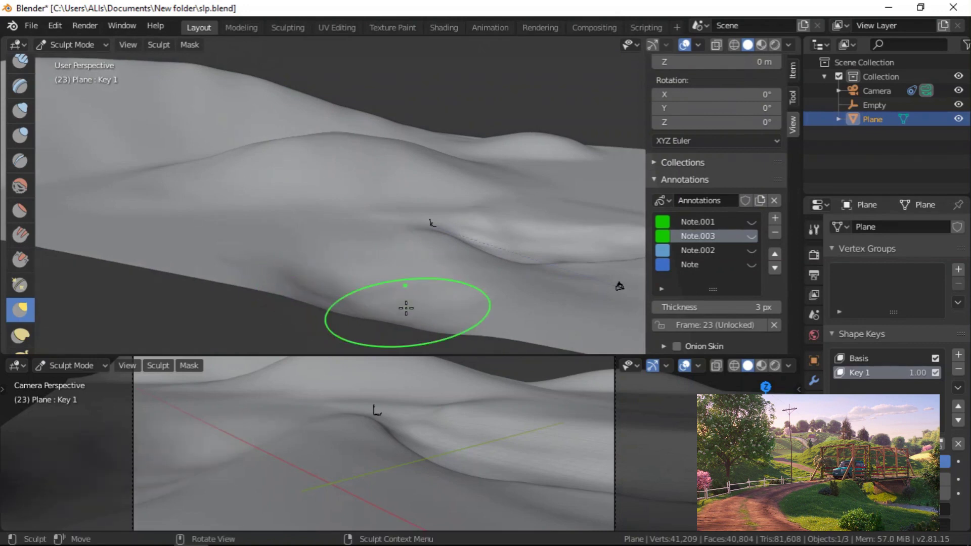
mouse_move(303, 239)
mouse_down()
mouse_move(311, 261)
mouse_move(338, 263)
mouse_move(383, 295)
mouse_up()
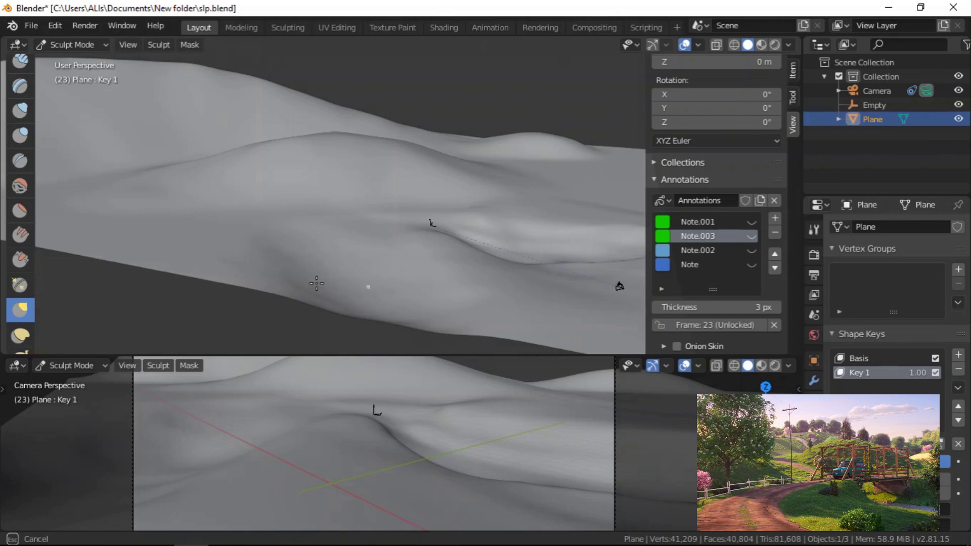
drag(342, 266, 341, 268)
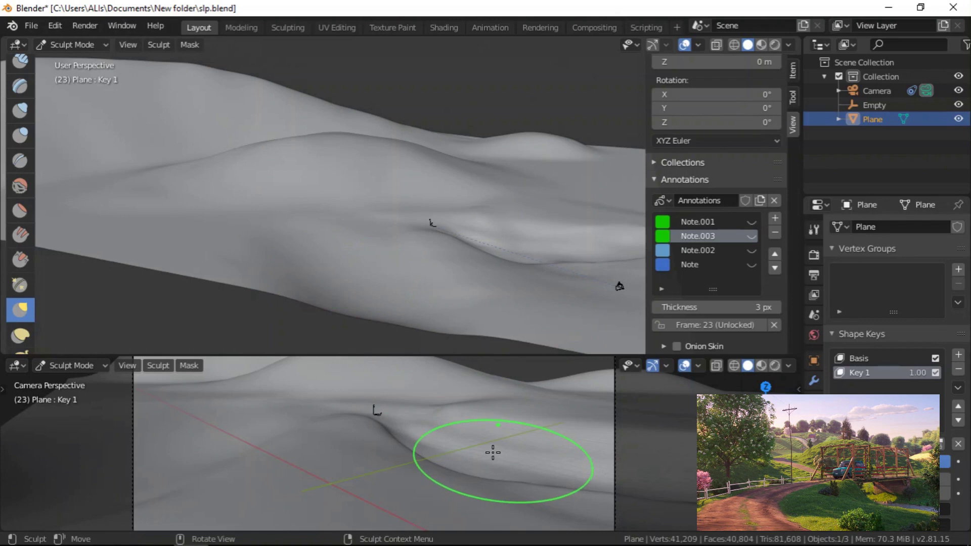
Step: Switch to the Draw brush for sculpting the trench head near the empty
scroll(445, 263, up, 4)
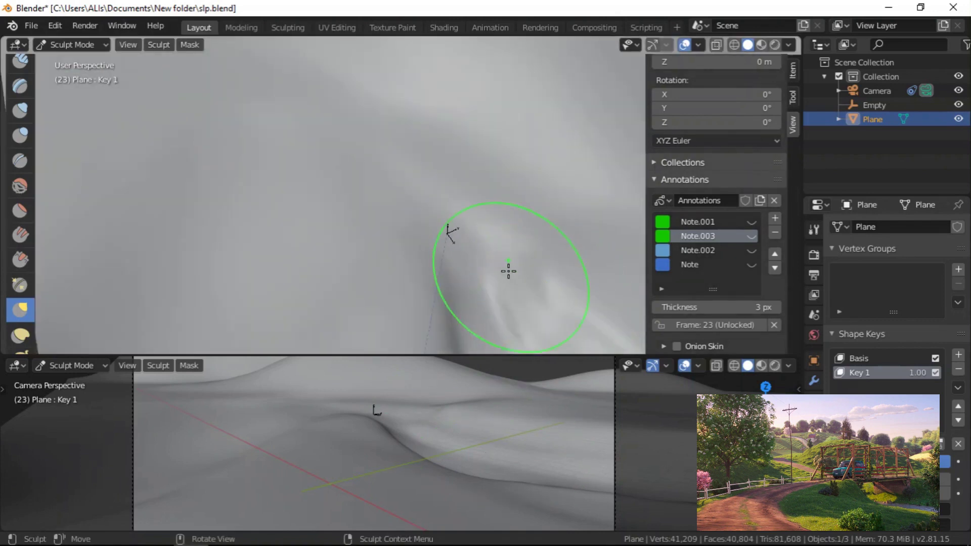
scroll(509, 271, down, 5)
scroll(19, 96, up, 3)
click(20, 71)
scroll(269, 234, up, 5)
right_click(292, 203)
Step: Try to raise the banks around the trench head beside the empty
mouse_move(292, 202)
mouse_down()
mouse_move(279, 202)
mouse_move(299, 228)
mouse_up()
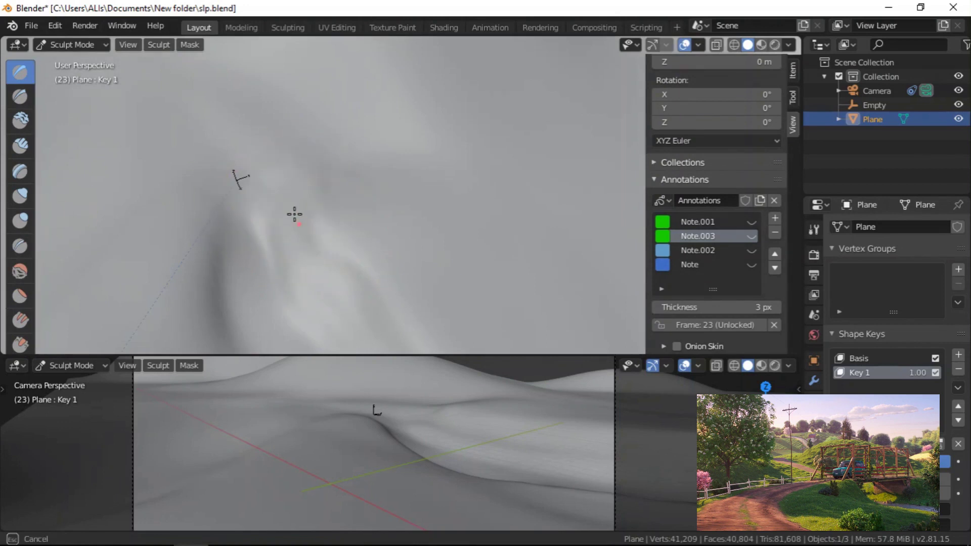
mouse_move(324, 247)
middle_down()
mouse_move(303, 190)
mouse_move(304, 223)
mouse_move(329, 282)
mouse_move(273, 217)
mouse_move(363, 253)
middle_up()
mouse_move(323, 292)
mouse_down()
mouse_move(370, 283)
mouse_move(276, 205)
mouse_move(334, 177)
mouse_move(256, 207)
mouse_up()
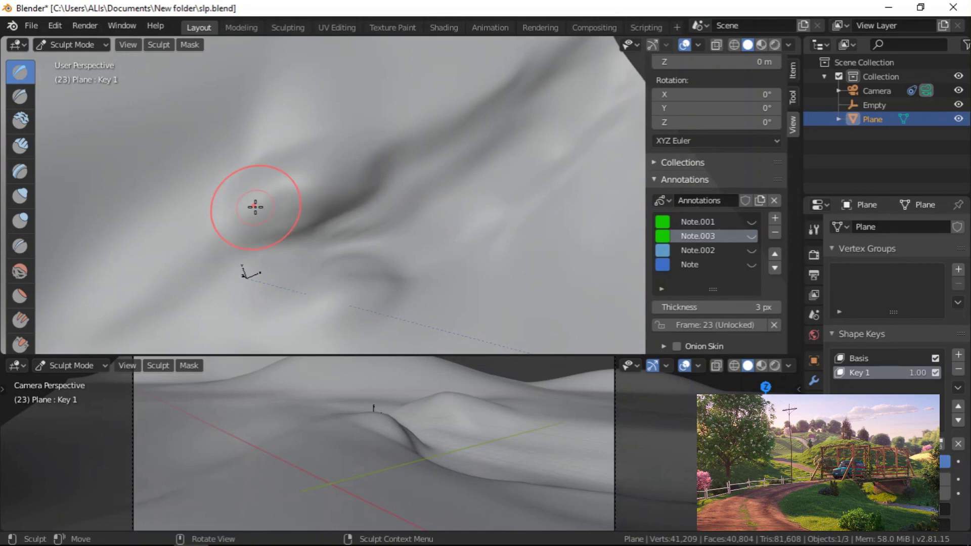
middle_drag(302, 259, 303, 184)
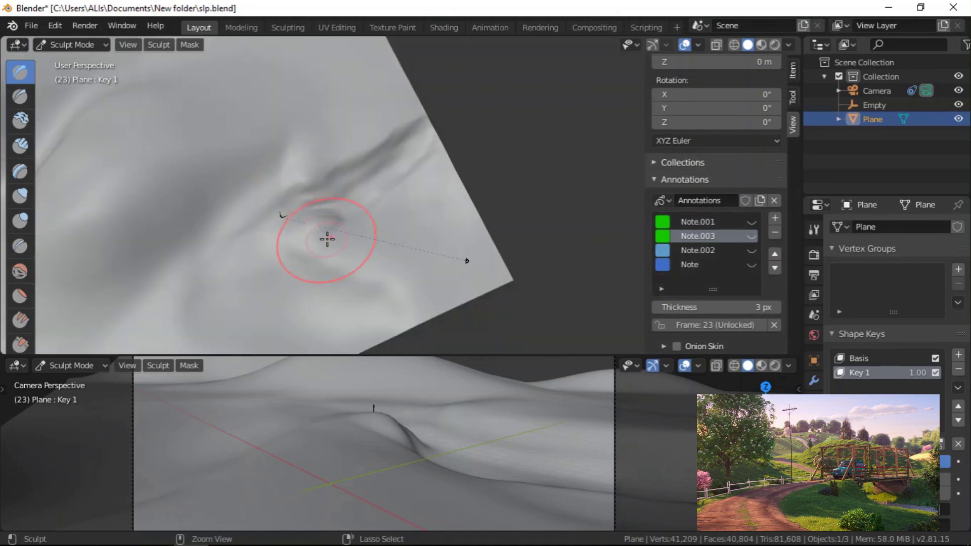
middle_drag(320, 229, 313, 228)
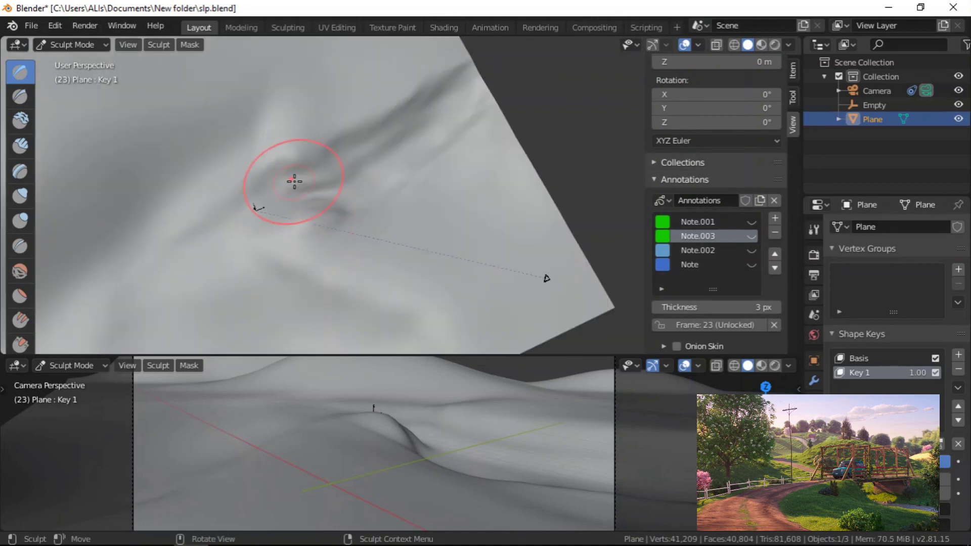
key(ctrl+z)
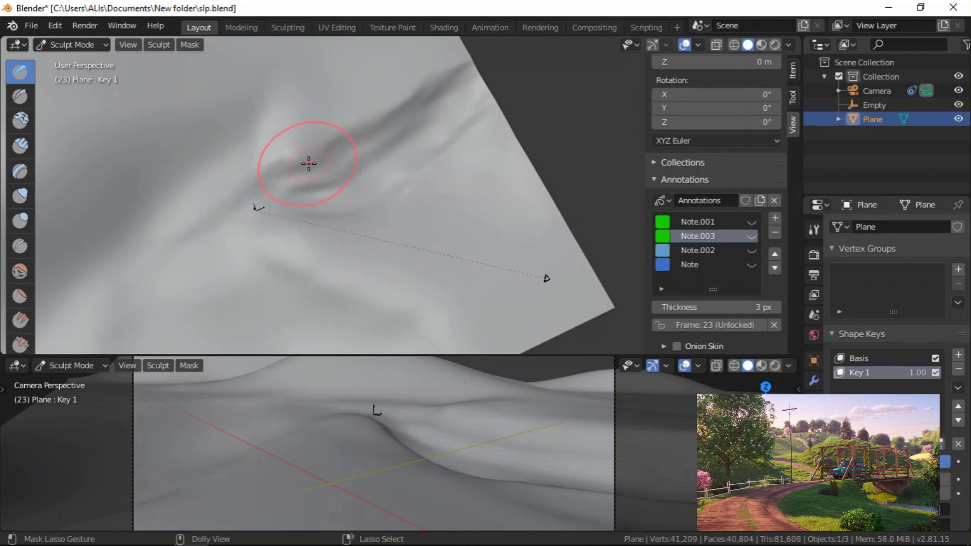
Step: Build up the ground between the empty and the trench head with a short Draw stroke
scroll(314, 166, up, 5)
drag(248, 204, 319, 206)
scroll(405, 184, down, 6)
scroll(414, 185, up, 2)
scroll(442, 211, down, 2)
scroll(440, 249, up, 2)
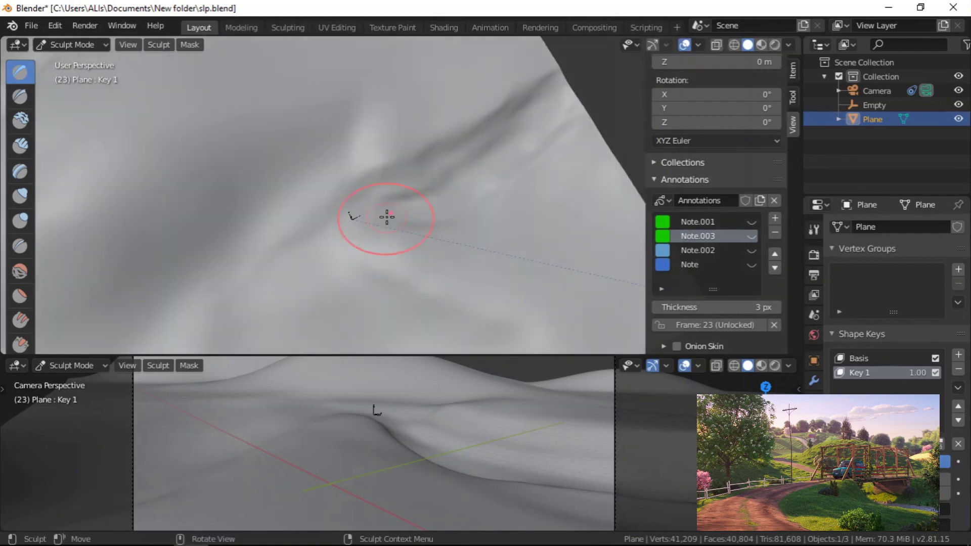
Step: Try to add height to the ground on the camera side of the empty
scroll(387, 217, up, 2)
mouse_move(415, 240)
mouse_down()
mouse_move(413, 231)
mouse_move(461, 222)
mouse_move(363, 281)
mouse_up()
drag(431, 218, 473, 213)
scroll(469, 228, down, 4)
middle_drag(467, 226, 455, 210)
scroll(454, 225, up, 3)
drag(454, 226, 468, 201)
Step: Try to extend the raised ground across the trench head, and undo the latest strokes around the empty
mouse_move(455, 208)
middle_down()
mouse_move(394, 275)
mouse_move(380, 238)
mouse_move(333, 216)
middle_up()
mouse_move(334, 175)
mouse_down()
mouse_move(336, 227)
mouse_move(358, 223)
mouse_up()
mouse_move(358, 223)
middle_down()
mouse_move(416, 223)
mouse_move(406, 225)
middle_up()
scroll(405, 191, up, 7)
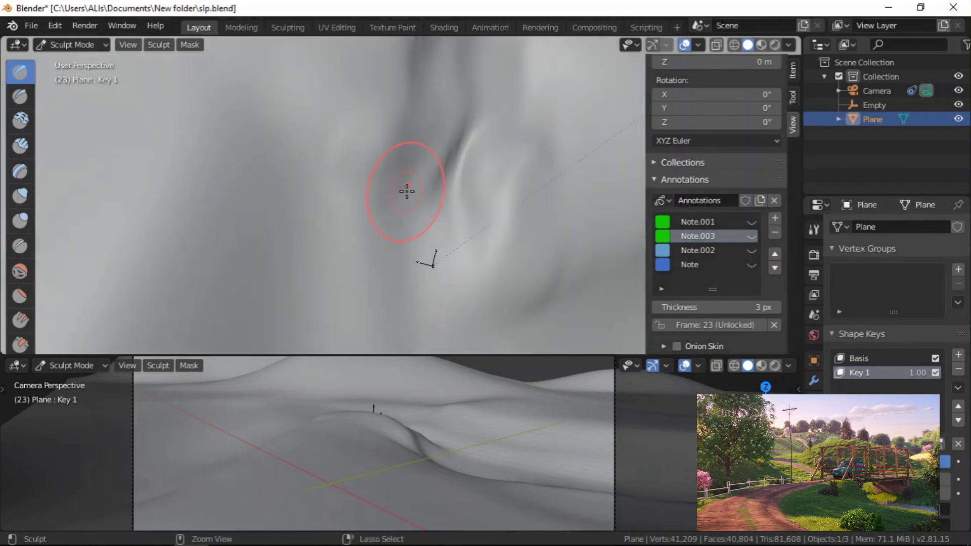
key(ctrl+z)
key(ctrl+z)
key(ctrl+z)
Step: Touch up the slope beside the empty to soften the trench's upper edge, discarding the first stroke
scroll(461, 190, down, 4)
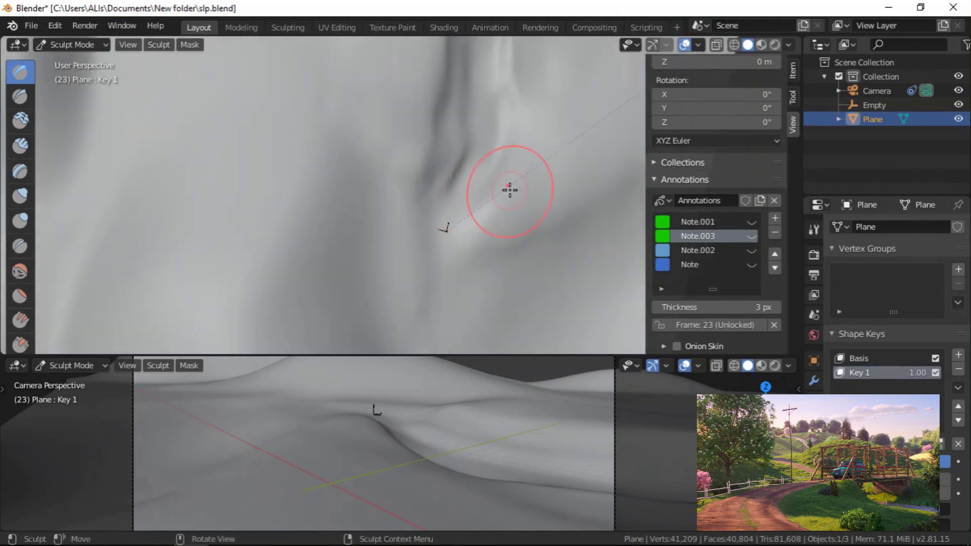
scroll(506, 189, up, 4)
mouse_move(500, 126)
mouse_down()
mouse_move(498, 171)
mouse_move(499, 104)
mouse_move(493, 137)
mouse_up()
scroll(480, 212, down, 3)
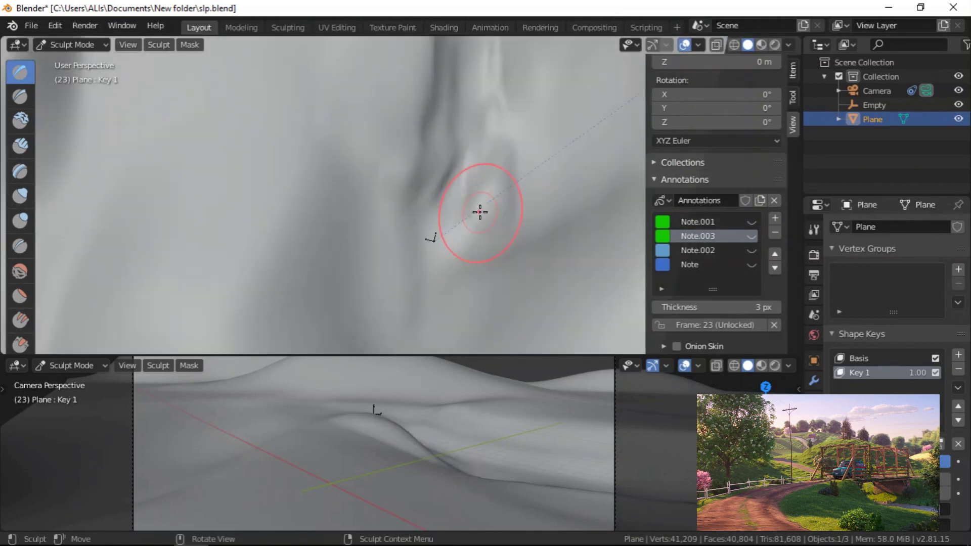
key(ctrl+z)
scroll(506, 183, down, 2)
drag(518, 175, 474, 228)
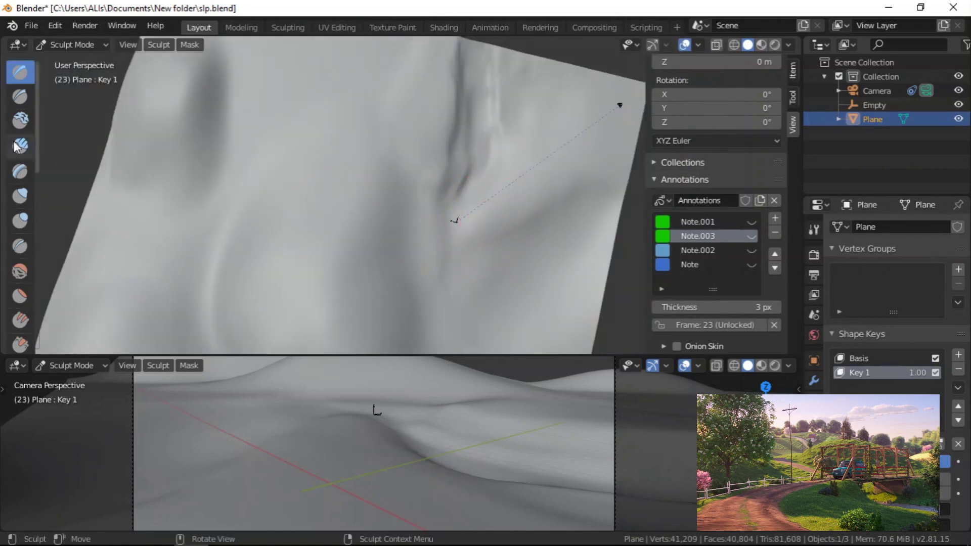
Step: Try to reshape the ground beside the trench head with a different sculpt brush, and undo the last stroke
scroll(15, 228, down, 3)
click(20, 310)
mouse_move(478, 220)
mouse_down()
mouse_move(496, 184)
mouse_move(487, 196)
mouse_up()
mouse_move(487, 196)
middle_down()
mouse_move(485, 135)
mouse_move(495, 191)
mouse_move(519, 218)
mouse_move(500, 234)
mouse_move(503, 210)
middle_up()
scroll(483, 209, up, 3)
scroll(501, 183, up, 3)
mouse_move(501, 182)
mouse_down()
mouse_move(501, 171)
mouse_move(468, 177)
mouse_move(488, 180)
mouse_up()
key(ctrl+z)
Step: Raise a small mound at the trench head beside the empty with the Draw brush
scroll(14, 68, up, 3)
click(19, 72)
mouse_move(494, 189)
middle_down()
mouse_move(535, 145)
mouse_move(509, 185)
middle_up()
drag(486, 174, 505, 231)
middle_drag(496, 217, 514, 189)
drag(500, 175, 522, 203)
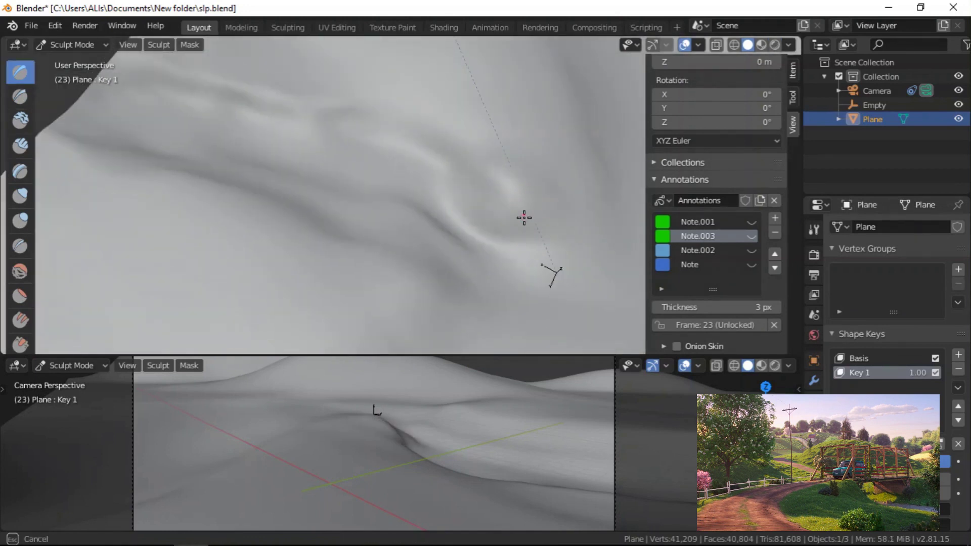
Step: Add short Draw strokes across the trench from the empty to begin raising the far bank
middle_drag(549, 226, 377, 156)
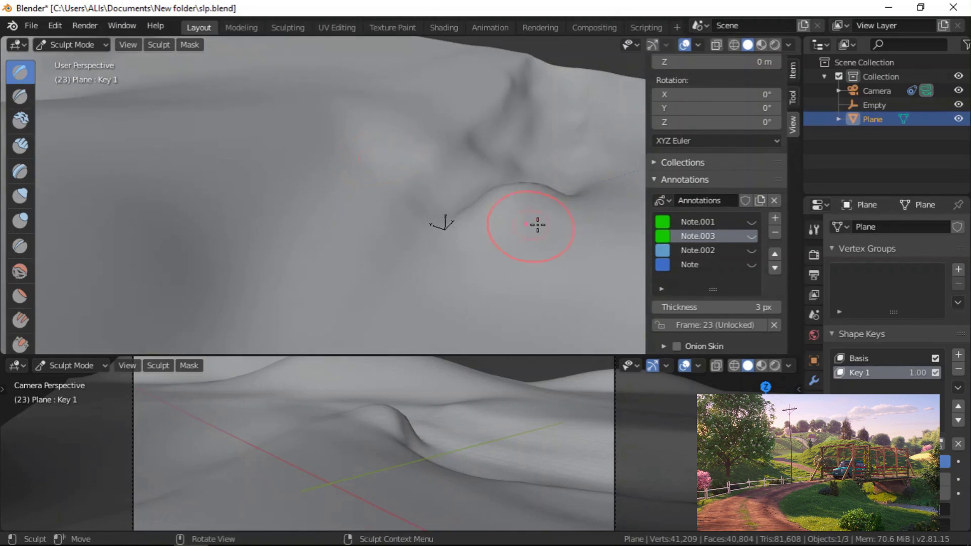
mouse_move(581, 243)
middle_down()
mouse_move(393, 193)
mouse_move(555, 217)
mouse_move(542, 280)
mouse_move(580, 241)
mouse_move(580, 196)
mouse_move(583, 233)
mouse_move(512, 180)
mouse_move(597, 256)
mouse_move(530, 251)
mouse_move(566, 278)
mouse_move(544, 208)
middle_up()
scroll(561, 259, up, 2)
scroll(536, 204, up, 5)
mouse_move(528, 201)
mouse_down()
mouse_move(570, 256)
mouse_move(543, 217)
mouse_up()
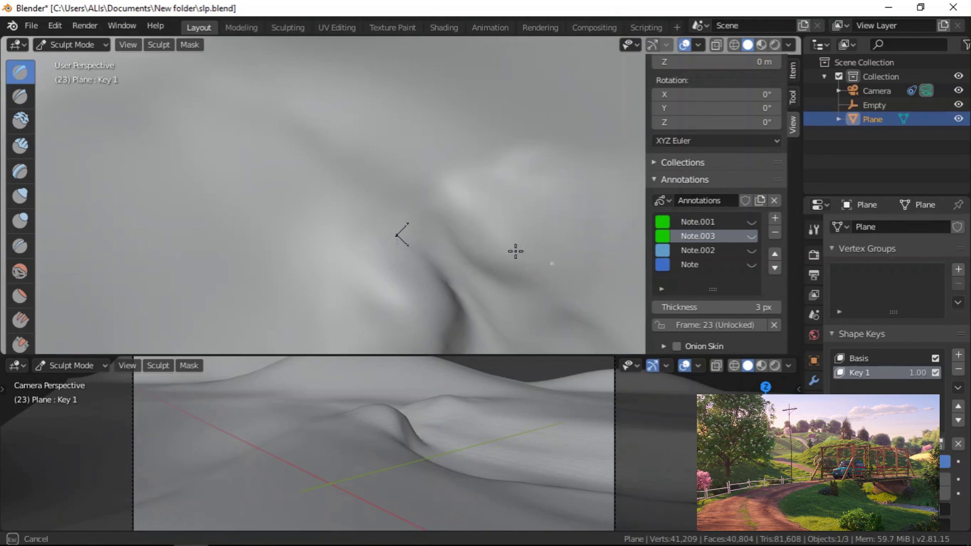
drag(552, 263, 553, 252)
Step: Build up the far bank further and refine the ground at the trench head with Draw strokes
middle_drag(553, 253, 516, 153)
middle_drag(541, 213, 549, 247)
scroll(492, 230, up, 5)
drag(497, 242, 524, 294)
scroll(505, 253, down, 5)
mouse_move(489, 189)
middle_down()
mouse_move(475, 225)
mouse_move(420, 159)
mouse_move(424, 200)
middle_up()
scroll(410, 156, up, 2)
drag(428, 170, 435, 175)
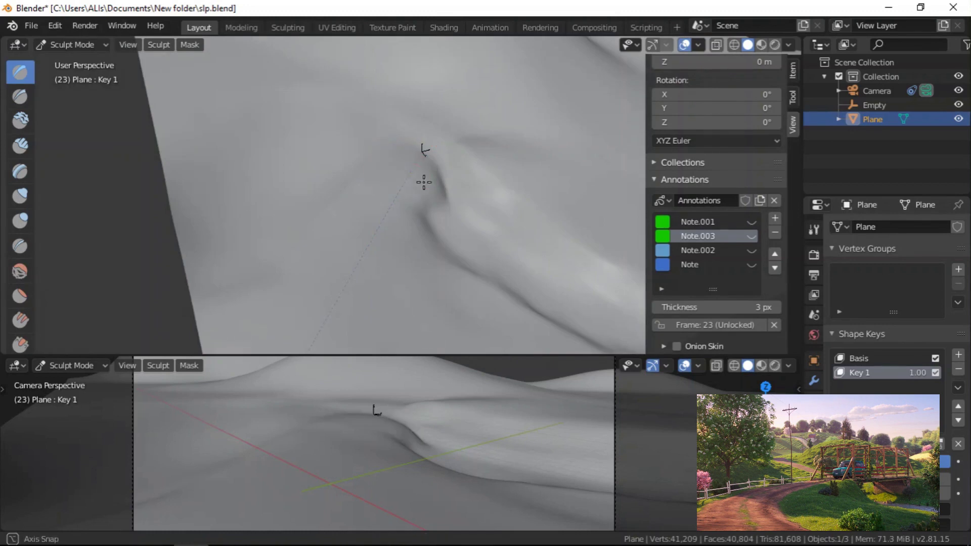
Step: Add Draw strokes to the slope just above the trench head
middle_drag(419, 180, 562, 186)
mouse_move(445, 186)
middle_down()
mouse_move(414, 106)
mouse_move(336, 115)
middle_up()
middle_drag(345, 166, 335, 152)
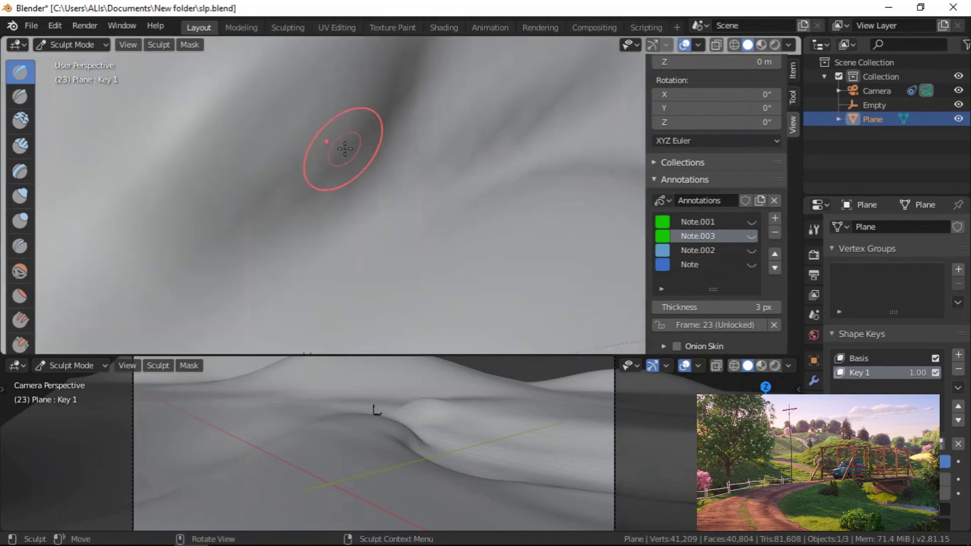
mouse_move(297, 180)
middle_down()
mouse_move(395, 167)
mouse_move(354, 166)
middle_up()
scroll(336, 165, up, 5)
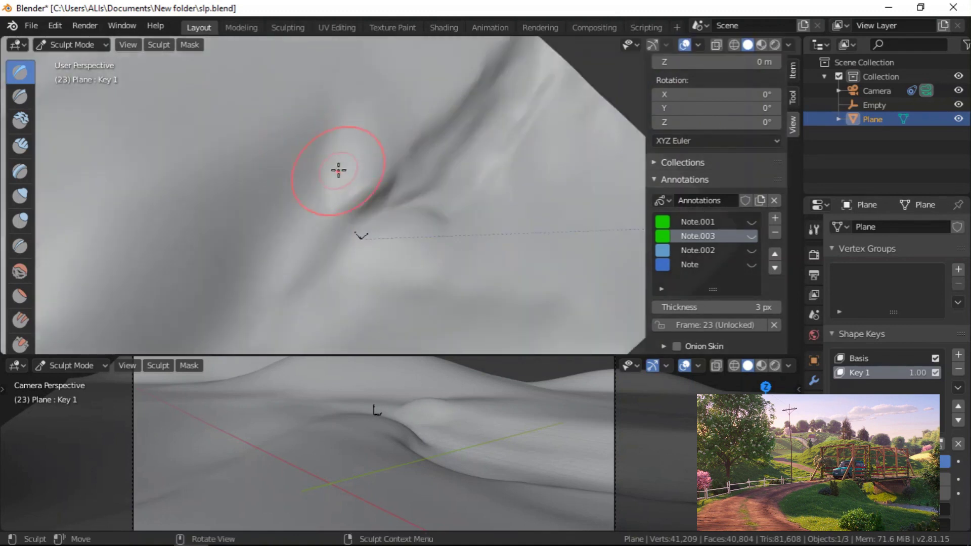
drag(338, 163, 345, 230)
drag(348, 137, 349, 151)
Step: Raise the near bank beside the empty so its crest stands out in the camera view
mouse_move(349, 151)
middle_down()
mouse_move(390, 195)
mouse_move(264, 215)
mouse_move(373, 214)
mouse_move(339, 151)
middle_up()
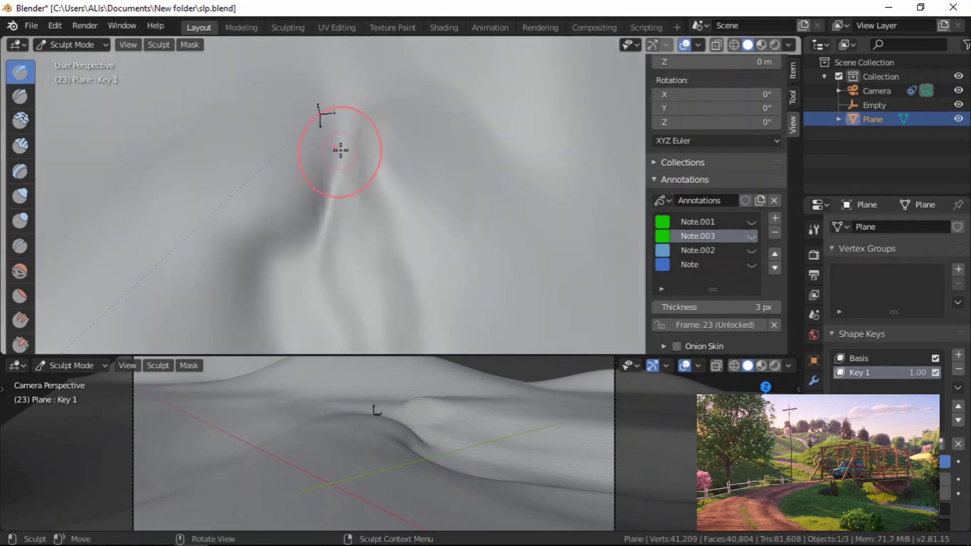
mouse_move(340, 137)
mouse_down()
mouse_move(325, 232)
mouse_move(342, 197)
mouse_move(309, 161)
mouse_up()
scroll(310, 239, down, 7)
middle_drag(314, 236, 463, 205)
middle_drag(410, 181, 365, 286)
scroll(359, 225, down, 6)
scroll(397, 243, up, 2)
scroll(365, 288, up, 2)
scroll(359, 297, down, 2)
scroll(360, 297, up, 3)
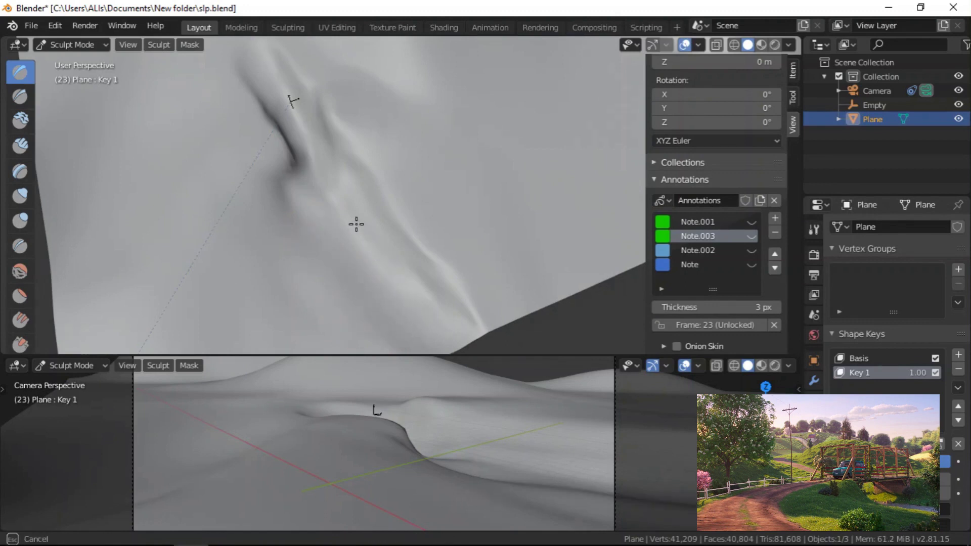
Step: Smooth the slope running away from the trench head
scroll(401, 256, down, 4)
middle_drag(401, 256, 422, 273)
scroll(254, 265, down, 2)
middle_drag(253, 264, 228, 288)
scroll(228, 289, up, 3)
scroll(228, 290, up, 3)
mouse_move(194, 268)
shift+mouse_down()
mouse_move(273, 241)
mouse_move(279, 254)
shift+mouse_up()
scroll(283, 257, down, 5)
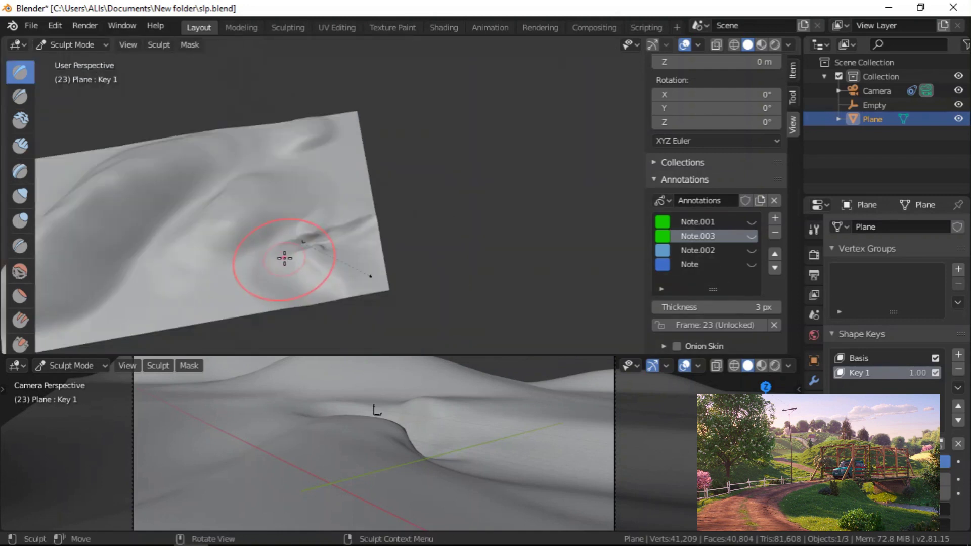
scroll(271, 280, up, 7)
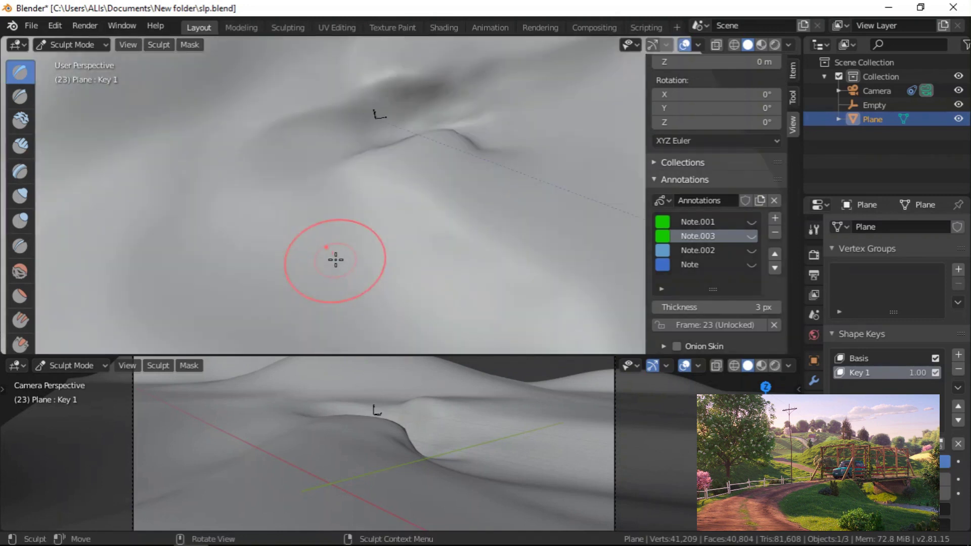
Step: Try to lower the ground beside the empty with an inverted Draw stroke
middle_drag(331, 194, 421, 286)
scroll(362, 180, up, 3)
scroll(359, 180, down, 3)
mouse_move(372, 156)
ctrl+mouse_down()
mouse_move(305, 174)
mouse_move(358, 163)
mouse_move(359, 179)
ctrl+mouse_up()
scroll(319, 169, down, 5)
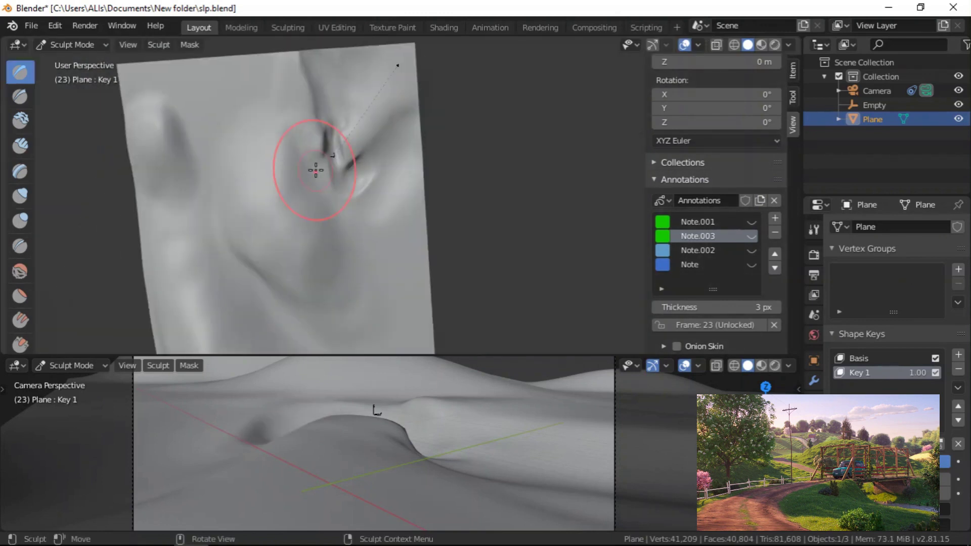
middle_drag(325, 219, 232, 173)
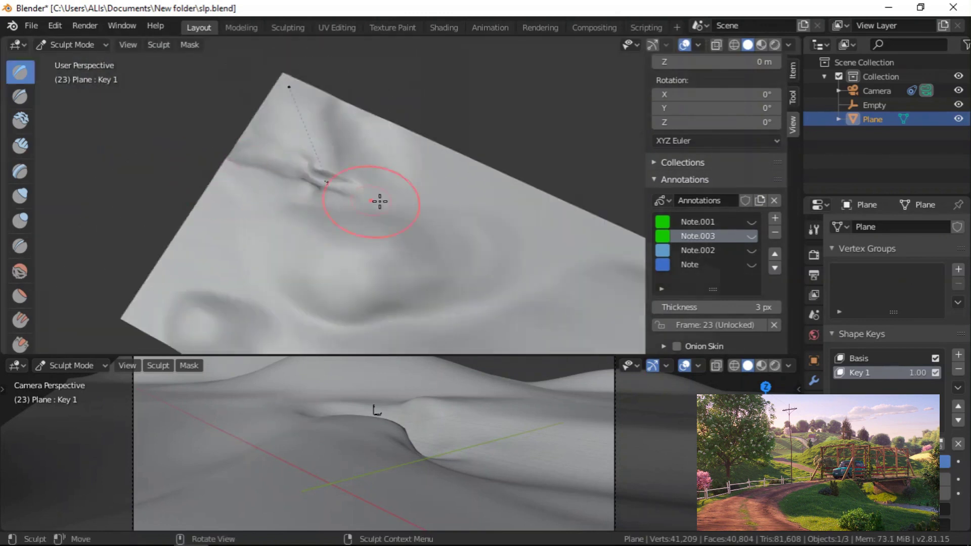
Step: Touch up the slope below the near bank with two short Draw strokes
scroll(382, 202, up, 5)
middle_drag(374, 206, 260, 235)
scroll(349, 230, down, 4)
middle_drag(358, 227, 283, 170)
scroll(386, 138, up, 4)
mouse_move(412, 200)
middle_down()
mouse_move(359, 204)
mouse_move(427, 268)
mouse_move(353, 314)
mouse_move(347, 242)
mouse_move(358, 150)
middle_up()
drag(359, 150, 393, 166)
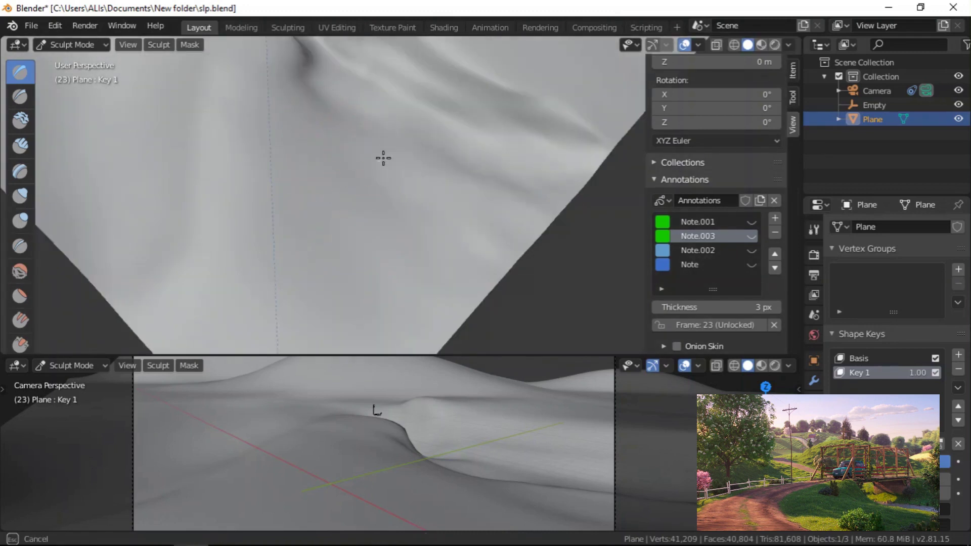
drag(457, 179, 455, 190)
scroll(453, 202, down, 4)
Step: Draw a stroke along the trench's near bank towards the plane's edge
middle_drag(454, 202, 423, 108)
scroll(423, 108, up, 2)
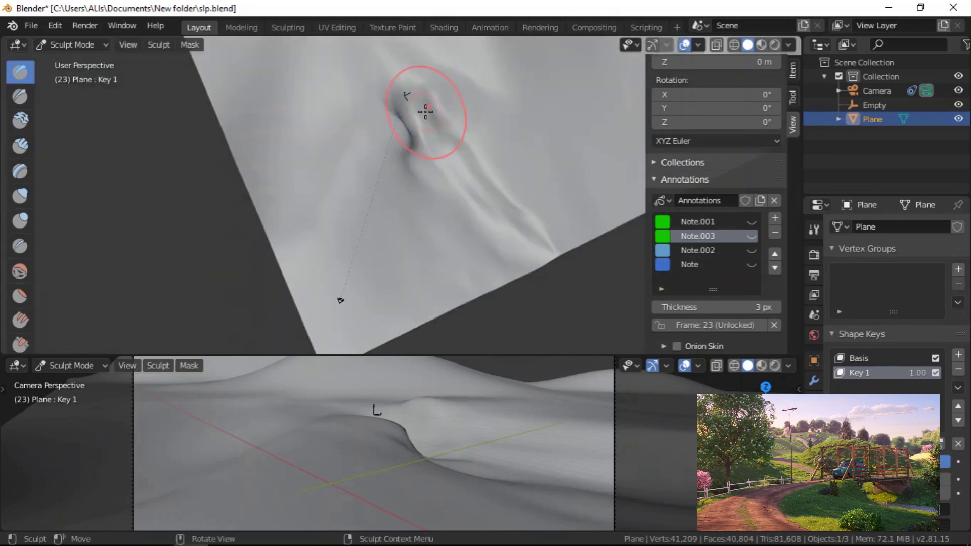
scroll(452, 202, up, 2)
mouse_move(453, 215)
mouse_down()
mouse_move(454, 169)
mouse_move(532, 261)
mouse_up()
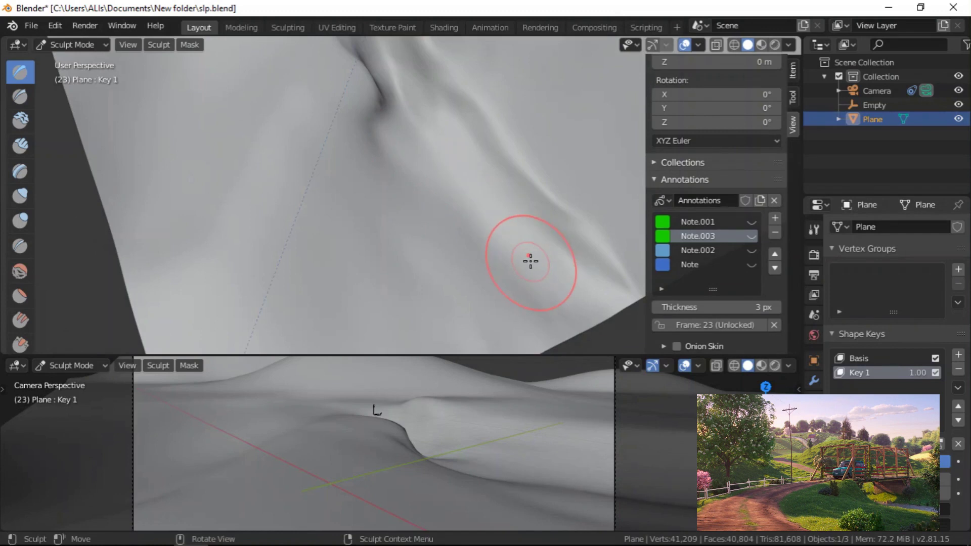
Step: Shape the ground beyond the empty with several Draw strokes around the trench head
middle_drag(339, 196, 325, 48)
drag(320, 71, 317, 77)
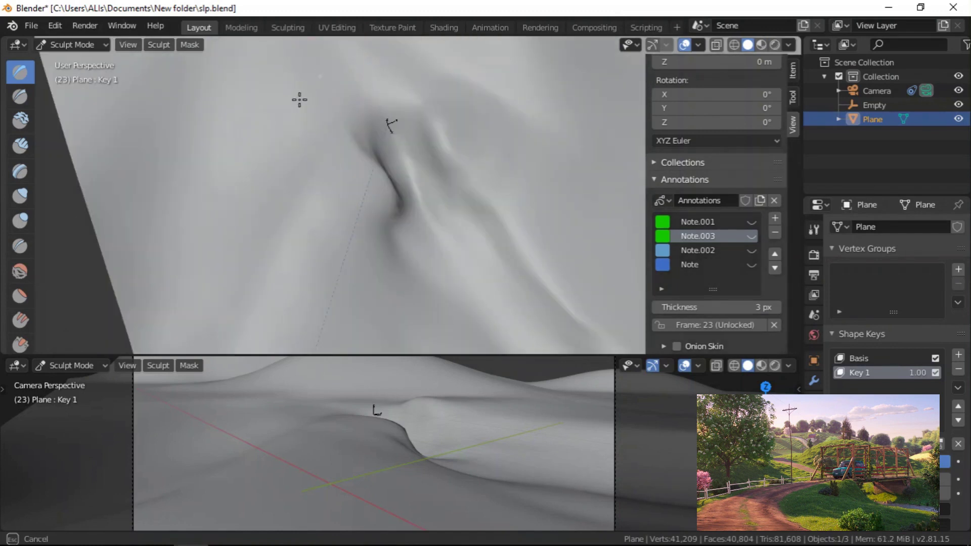
middle_drag(296, 189, 315, 87)
drag(393, 85, 309, 140)
scroll(381, 167, down, 2)
drag(380, 112, 306, 130)
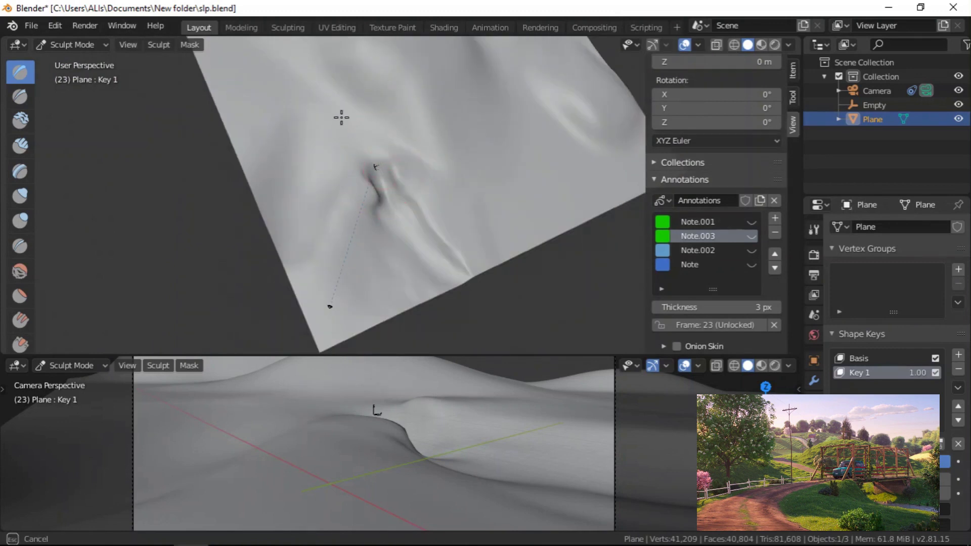
drag(279, 68, 283, 75)
Step: Refine the outer slope of the near bank between the camera and the trench with Draw strokes
middle_drag(347, 202, 379, 121)
scroll(372, 146, up, 4)
drag(353, 207, 339, 199)
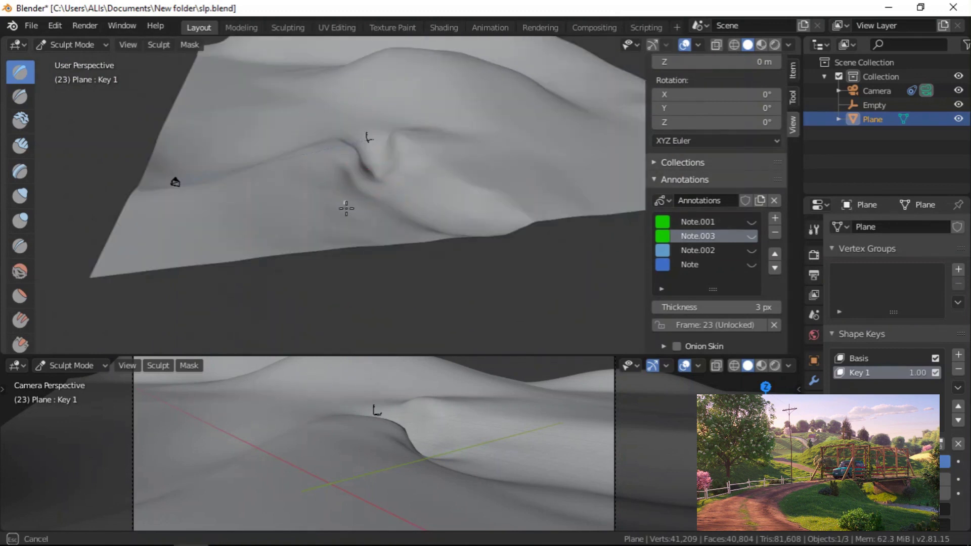
drag(325, 161, 376, 199)
middle_drag(375, 199, 412, 216)
drag(412, 217, 391, 159)
Step: Examine the banks, the trench head and the surrounding hills from several angles
mouse_move(504, 221)
middle_down()
mouse_move(332, 165)
mouse_move(405, 195)
mouse_move(397, 188)
middle_up()
mouse_move(342, 143)
middle_down()
mouse_move(395, 195)
mouse_move(369, 184)
mouse_move(368, 164)
mouse_move(331, 168)
middle_up()
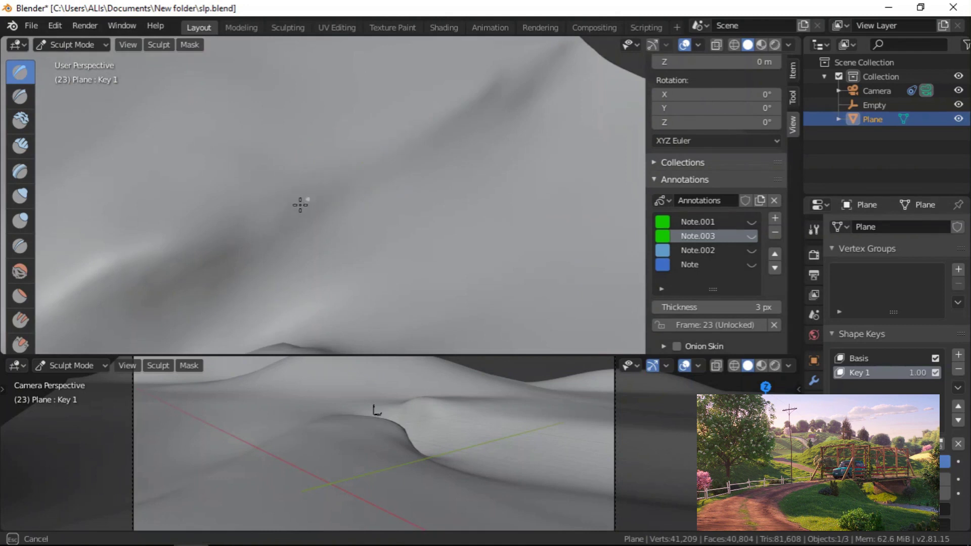
mouse_move(286, 224)
middle_down()
mouse_move(380, 210)
mouse_move(320, 174)
mouse_move(326, 190)
mouse_move(363, 205)
middle_up()
scroll(299, 216, up, 6)
mouse_move(299, 178)
middle_down()
mouse_move(324, 129)
mouse_move(314, 150)
mouse_move(341, 167)
mouse_move(288, 211)
mouse_move(337, 193)
mouse_move(364, 208)
mouse_move(348, 221)
mouse_move(289, 224)
mouse_move(295, 253)
mouse_move(352, 238)
mouse_move(402, 301)
mouse_move(381, 276)
mouse_move(354, 157)
mouse_move(424, 221)
mouse_move(391, 123)
mouse_move(395, 199)
middle_up()
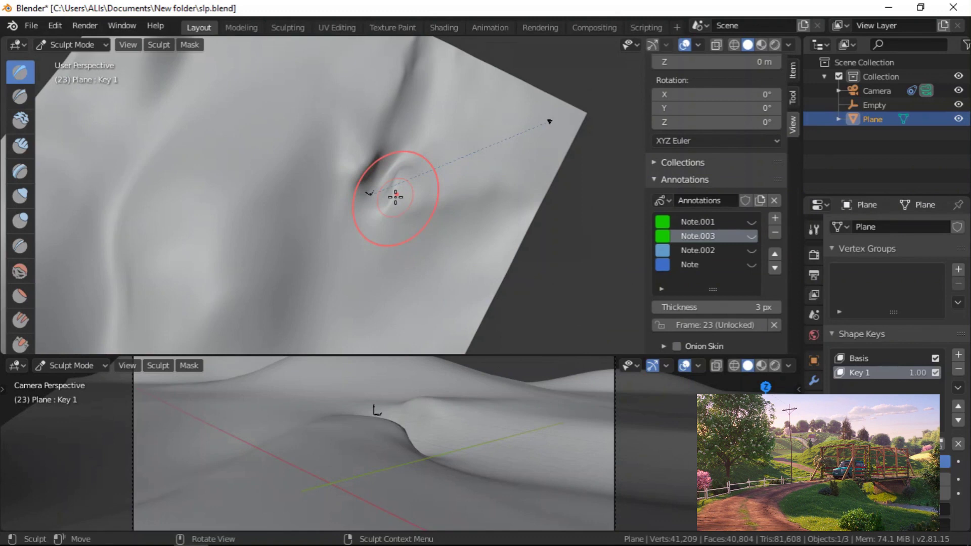
mouse_move(384, 201)
middle_down()
mouse_move(373, 180)
mouse_move(386, 223)
mouse_move(362, 193)
middle_up()
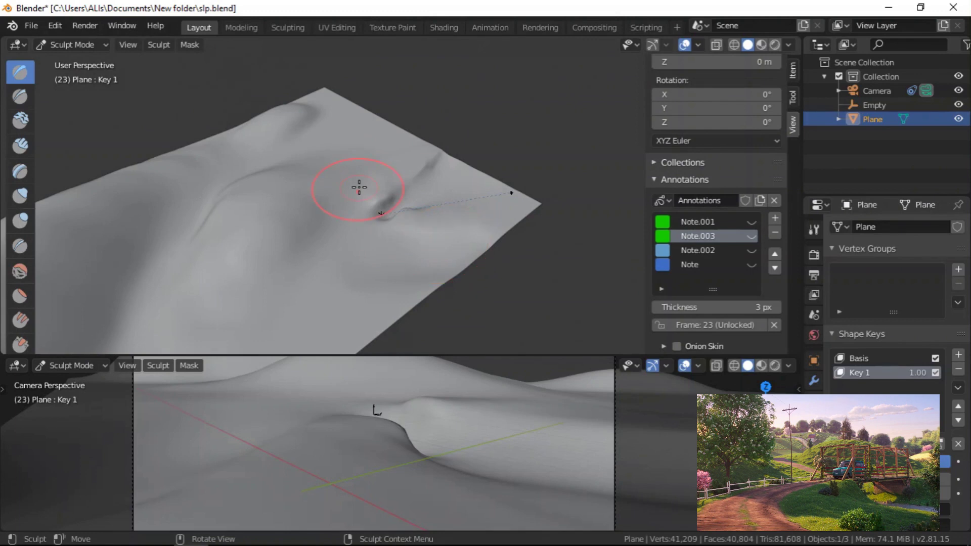
mouse_move(398, 230)
middle_down()
mouse_move(390, 278)
mouse_move(503, 196)
mouse_move(423, 245)
mouse_move(455, 218)
mouse_move(375, 249)
mouse_move(291, 253)
mouse_move(333, 264)
mouse_move(271, 197)
mouse_move(243, 213)
mouse_move(293, 206)
mouse_move(277, 191)
mouse_move(233, 213)
mouse_move(327, 205)
middle_up()
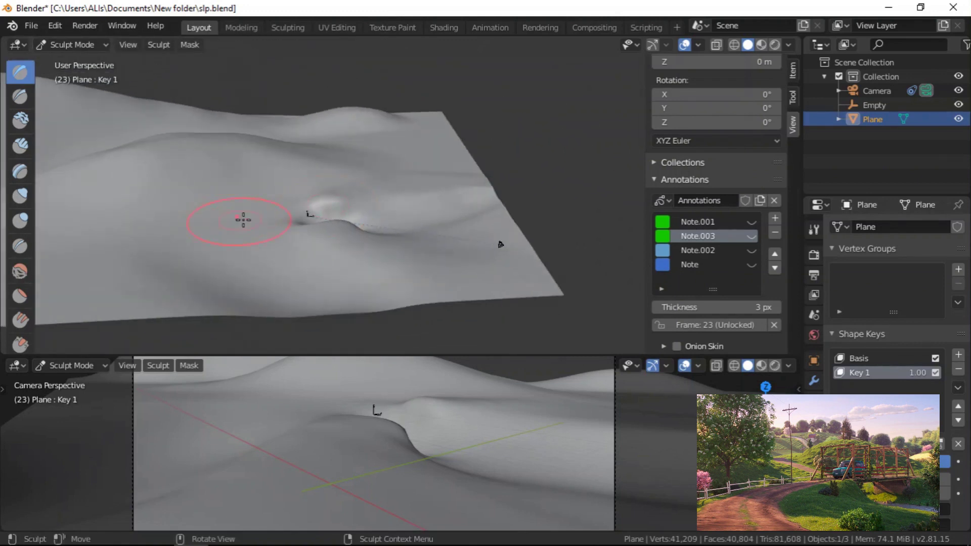
middle_drag(226, 218, 281, 219)
Step: Pull the mound beside the empty and the ground behind it into shape with the Grab brush
scroll(4, 276, down, 5)
click(21, 281)
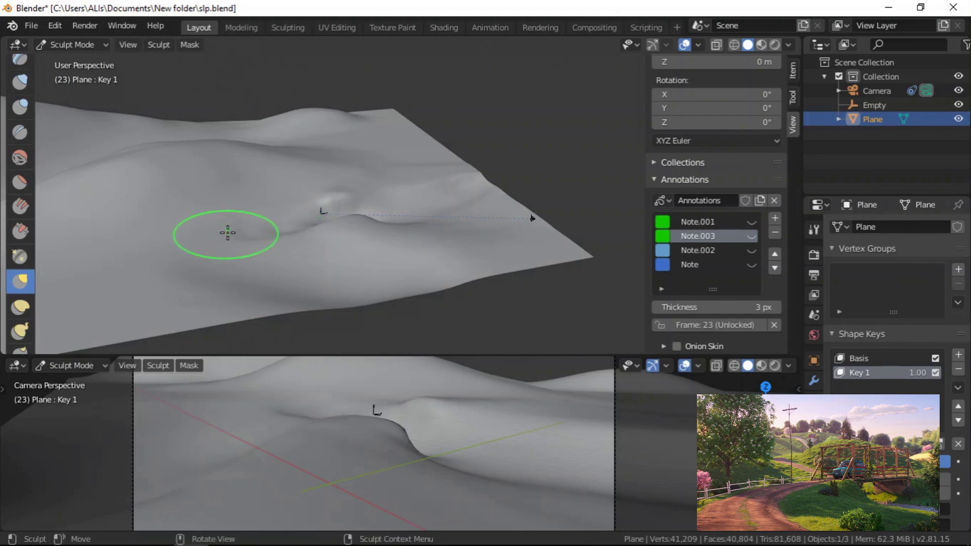
mouse_move(246, 245)
mouse_down()
mouse_move(285, 226)
mouse_move(271, 233)
mouse_move(269, 255)
mouse_move(291, 249)
mouse_up()
mouse_move(297, 250)
mouse_down()
mouse_move(314, 245)
mouse_move(310, 230)
mouse_move(303, 252)
mouse_move(336, 250)
mouse_move(343, 273)
mouse_move(364, 271)
mouse_move(336, 273)
mouse_move(377, 295)
mouse_up()
middle_drag(287, 250, 272, 247)
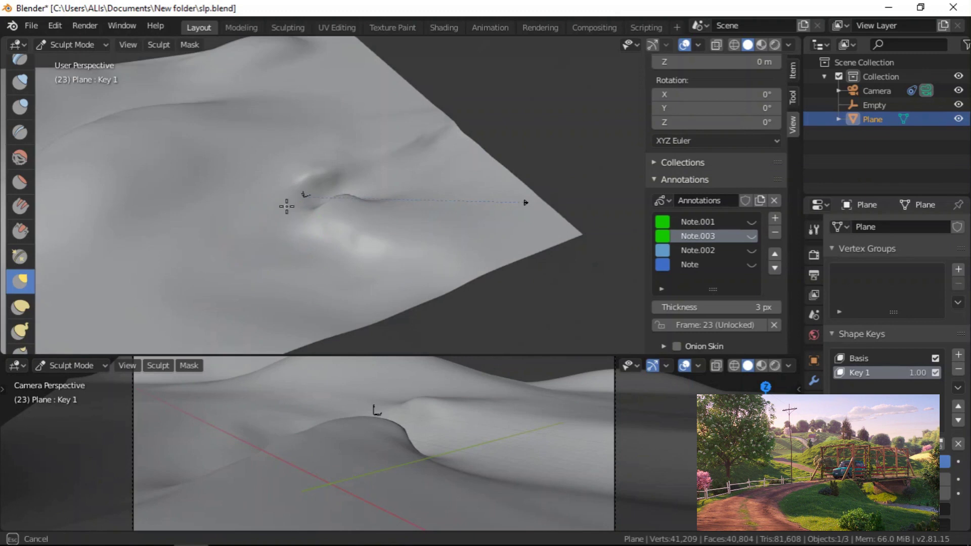
middle_drag(253, 284, 230, 203)
mouse_move(222, 430)
mouse_down()
mouse_move(234, 446)
mouse_move(210, 444)
mouse_up()
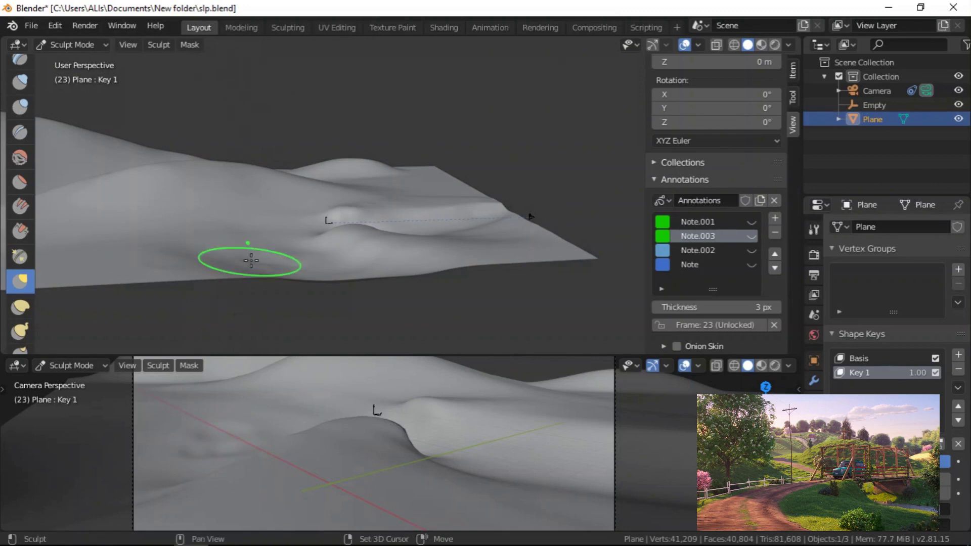
Step: Even out the dip beside the mound with Grab strokes along its base
mouse_move(223, 245)
middle_down()
mouse_move(240, 277)
mouse_move(260, 234)
middle_up()
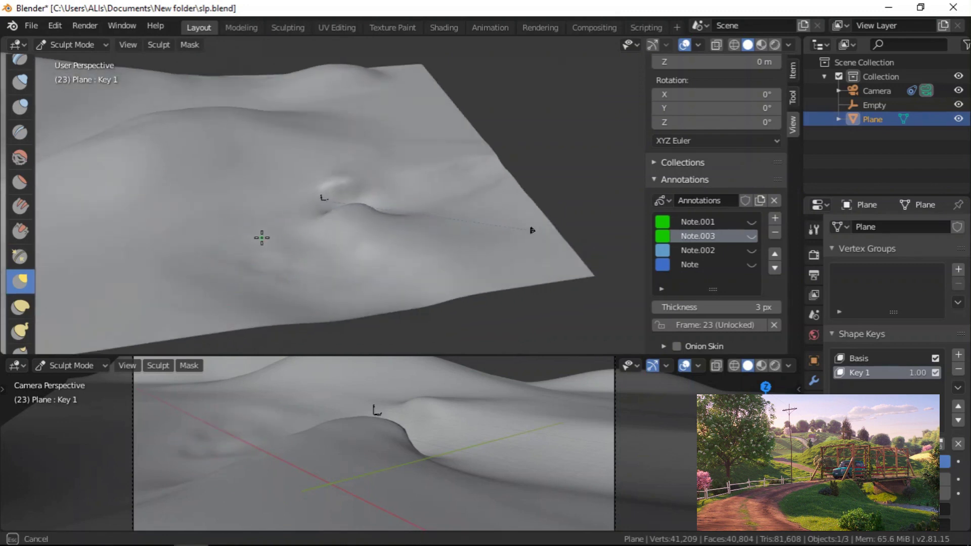
drag(235, 263, 269, 278)
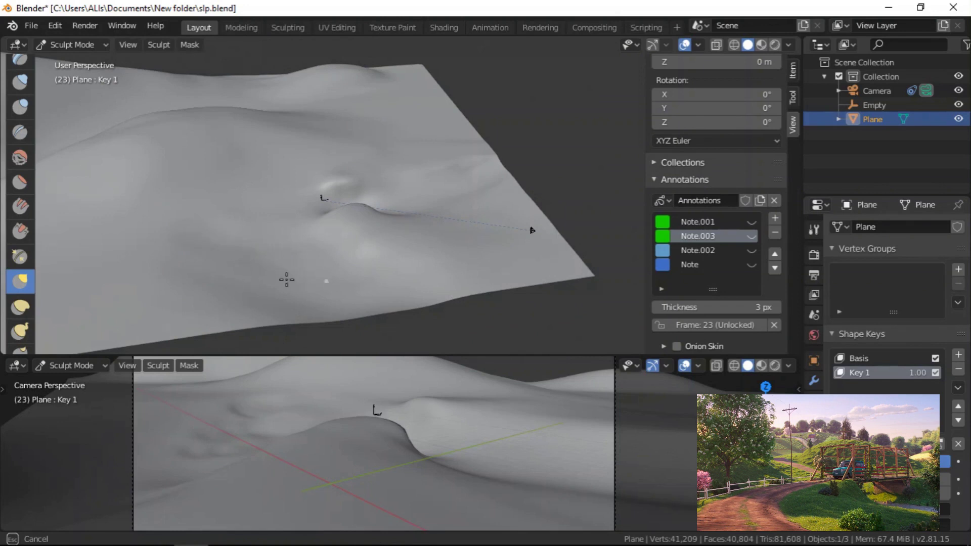
drag(280, 247, 321, 264)
scroll(320, 265, down, 3)
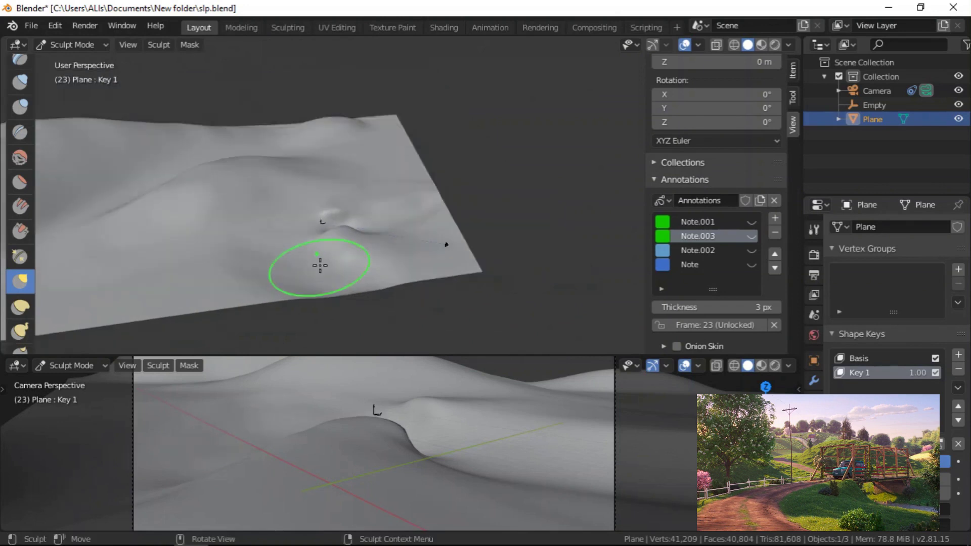
Step: Adjust the foot of the mound near the plane's edge with two Grab strokes
middle_drag(321, 264, 291, 256)
scroll(349, 412, down, 3)
shift+middle_drag(410, 417, 418, 438)
scroll(369, 427, up, 3)
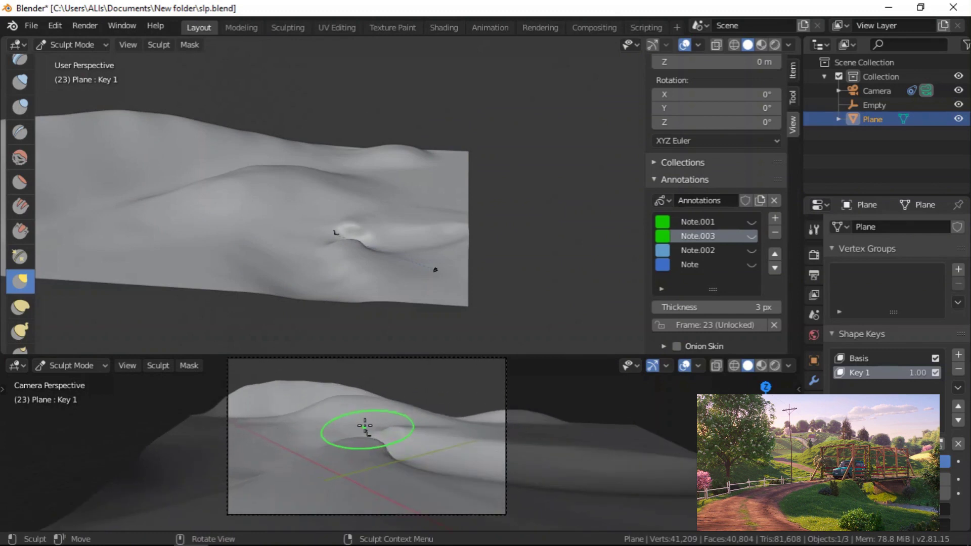
middle_drag(344, 232, 343, 218)
drag(289, 256, 284, 232)
drag(306, 267, 288, 244)
Step: Grab the bulge on the far bank and blend it into the surrounding slope
mouse_move(324, 198)
middle_down()
mouse_move(351, 217)
mouse_move(370, 253)
middle_up()
scroll(415, 165, up, 3)
drag(399, 179, 385, 183)
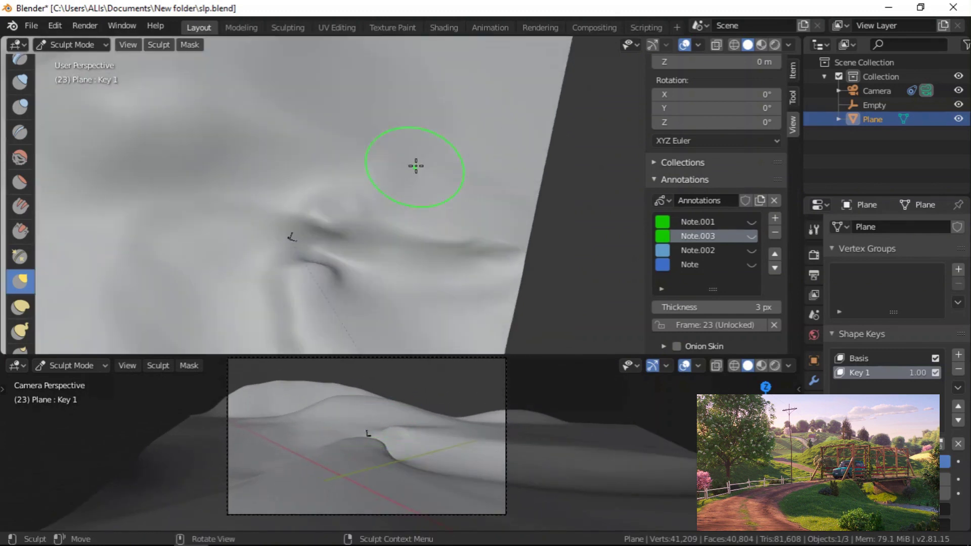
drag(445, 175, 439, 176)
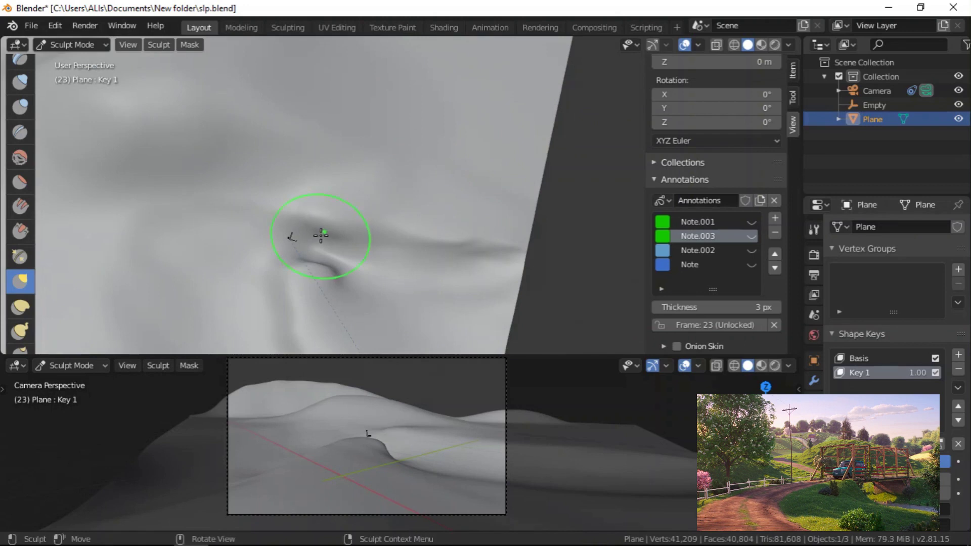
Step: Adjust the foreground and extend the crease along the mound's side with Grab, checking the camera framing
mouse_move(342, 498)
mouse_down()
mouse_move(366, 452)
mouse_move(382, 475)
mouse_up()
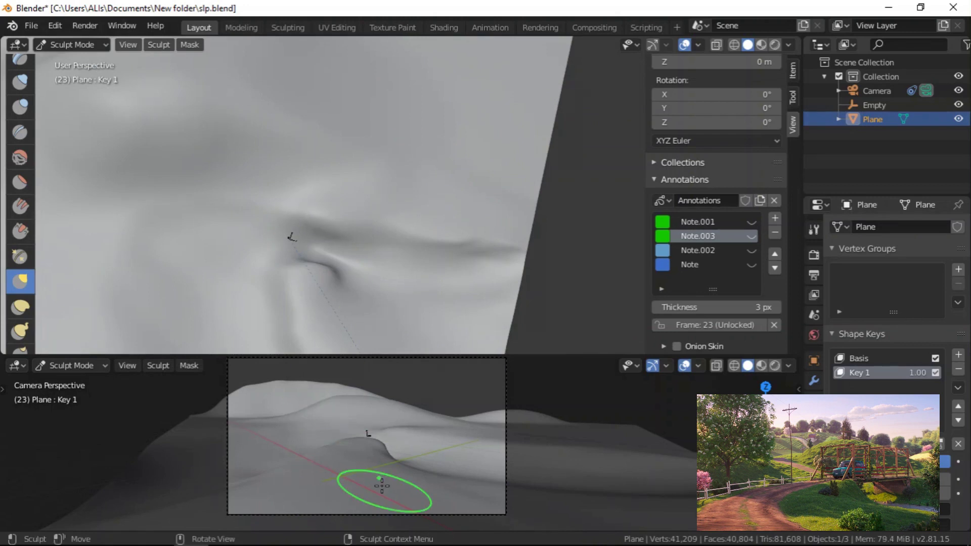
scroll(382, 483, up, 1)
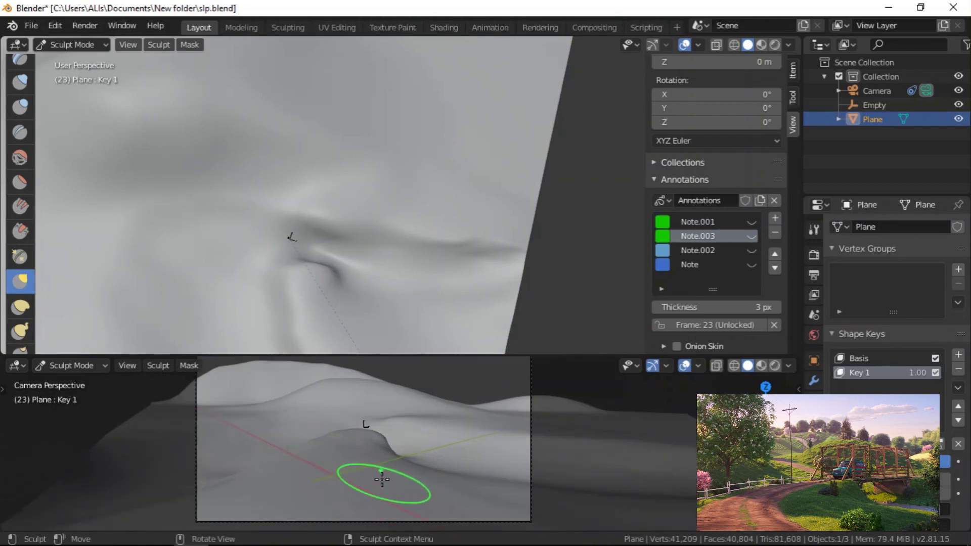
scroll(382, 482, up, 1)
scroll(293, 251, down, 3)
scroll(289, 292, up, 3)
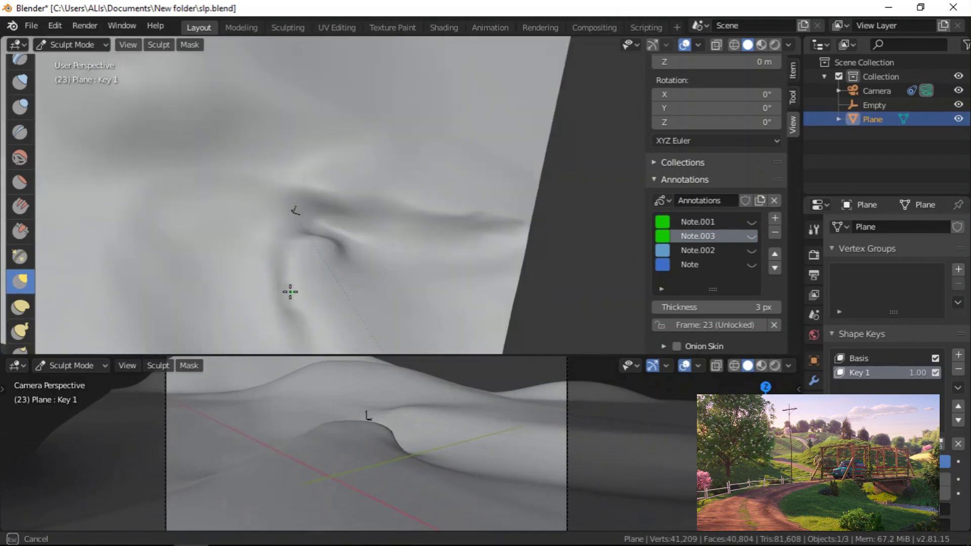
scroll(298, 299, down, 2)
scroll(306, 307, up, 1)
scroll(299, 303, up, 2)
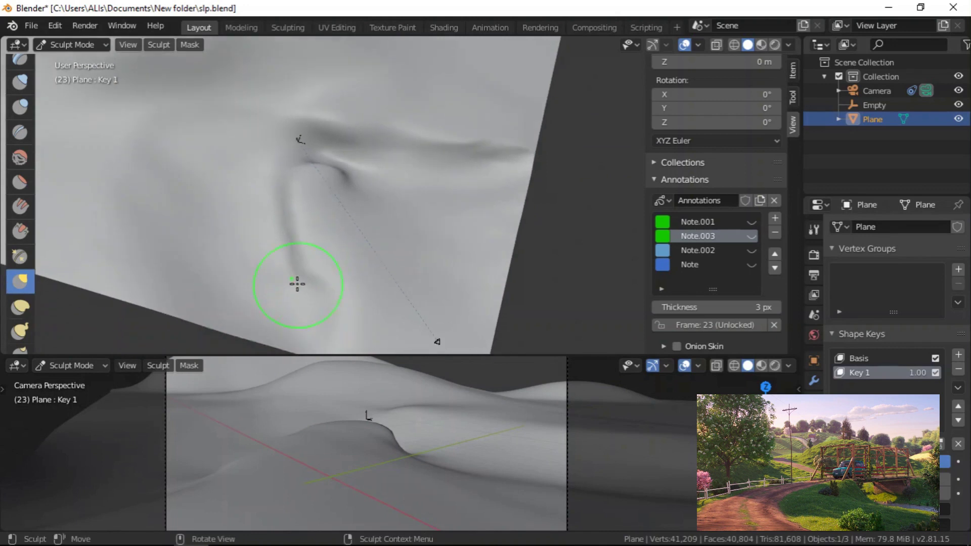
Step: Pull the crease at the mound's foot out toward the plane's near edge with Grab strokes
mouse_move(327, 297)
mouse_down()
mouse_move(327, 327)
mouse_move(328, 312)
mouse_up()
mouse_move(309, 275)
mouse_down()
mouse_move(293, 234)
mouse_move(310, 273)
mouse_up()
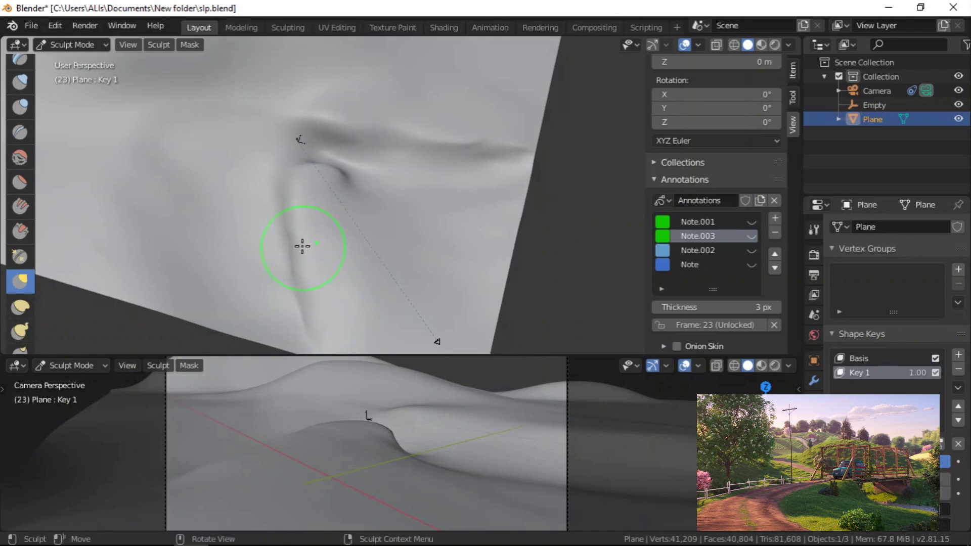
mouse_move(299, 227)
middle_down()
mouse_move(278, 219)
mouse_move(291, 231)
middle_up()
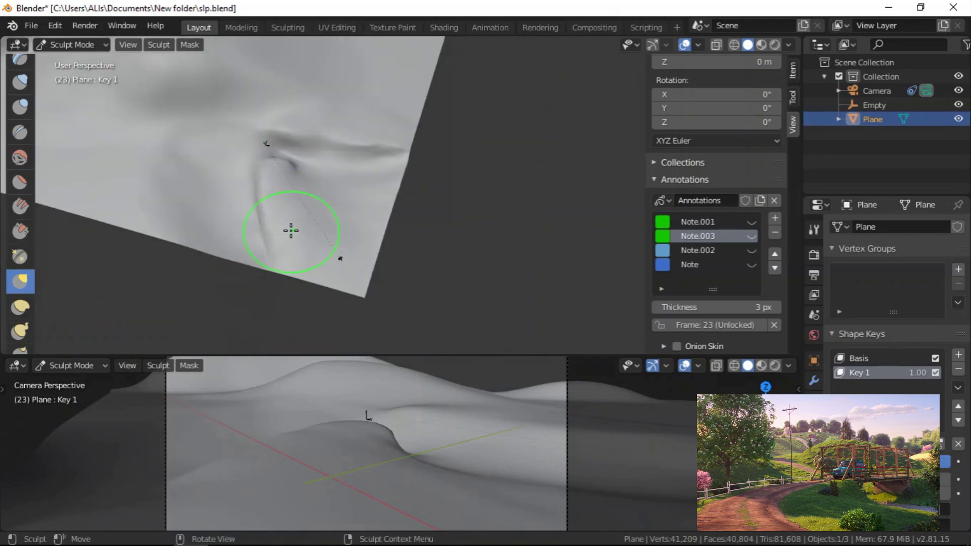
Step: Smooth the far hill's skyline in the camera view, from its outer shoulder across the crest
scroll(401, 448, down, 2)
scroll(390, 394, up, 5)
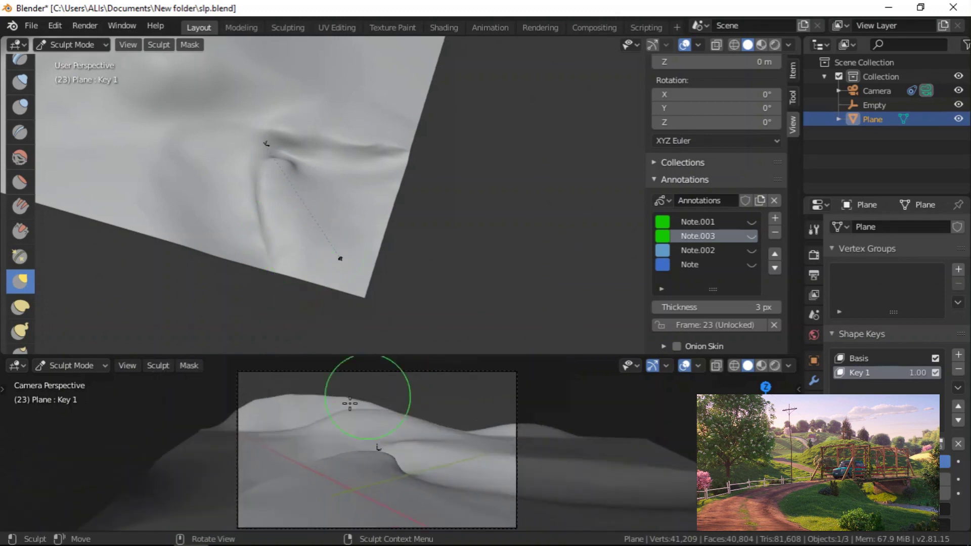
scroll(206, 426, down, 1)
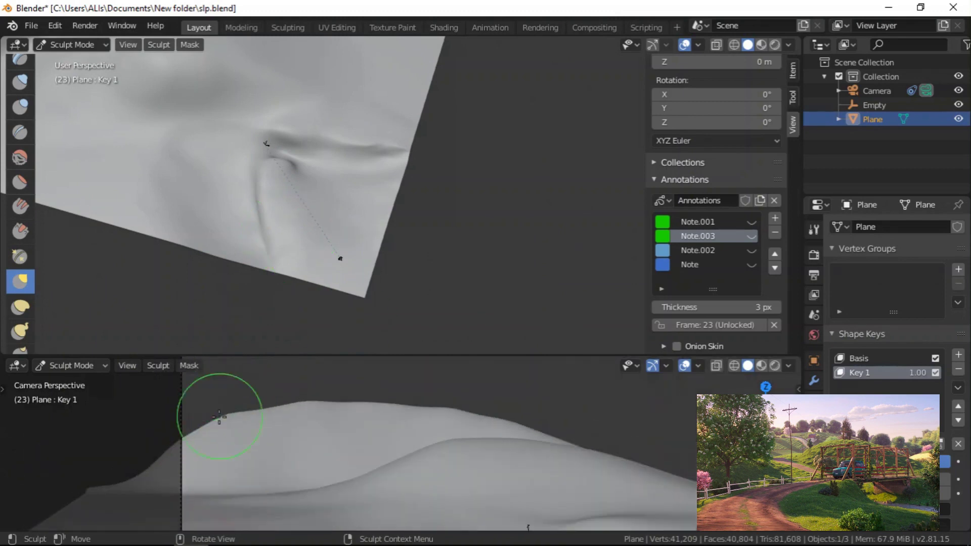
mouse_move(217, 416)
shift+mouse_down()
mouse_move(231, 413)
mouse_move(229, 423)
mouse_move(322, 401)
mouse_move(441, 405)
shift+mouse_up()
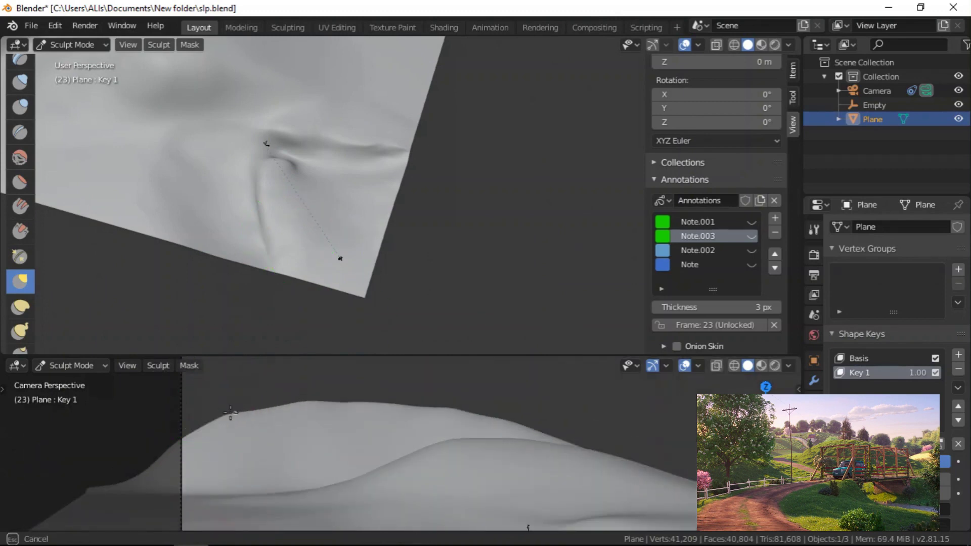
scroll(223, 426, up, 1)
shift+drag(198, 431, 263, 402)
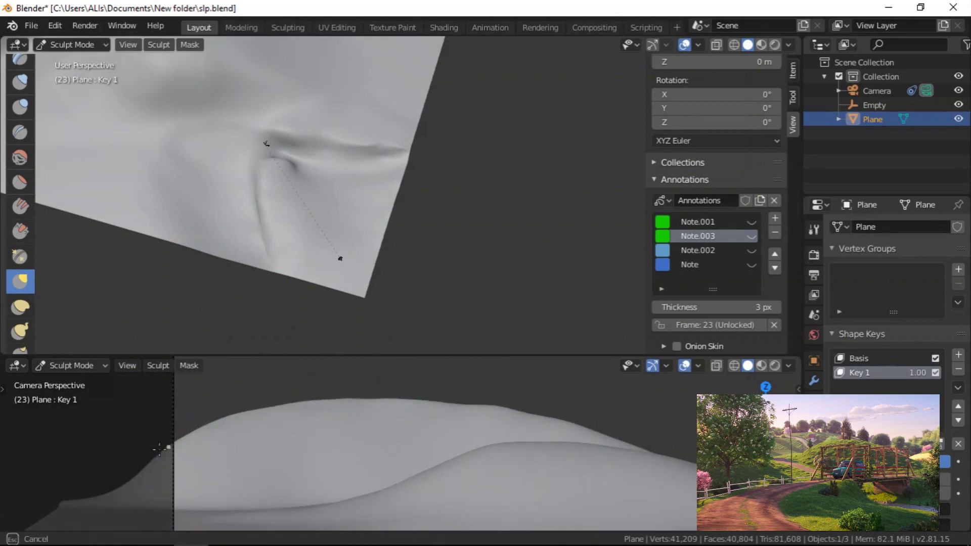
shift+drag(590, 432, 498, 411)
Step: Smooth the remaining kinks on the far hill's descending slope and shoulder in the camera view
scroll(390, 412, down, 4)
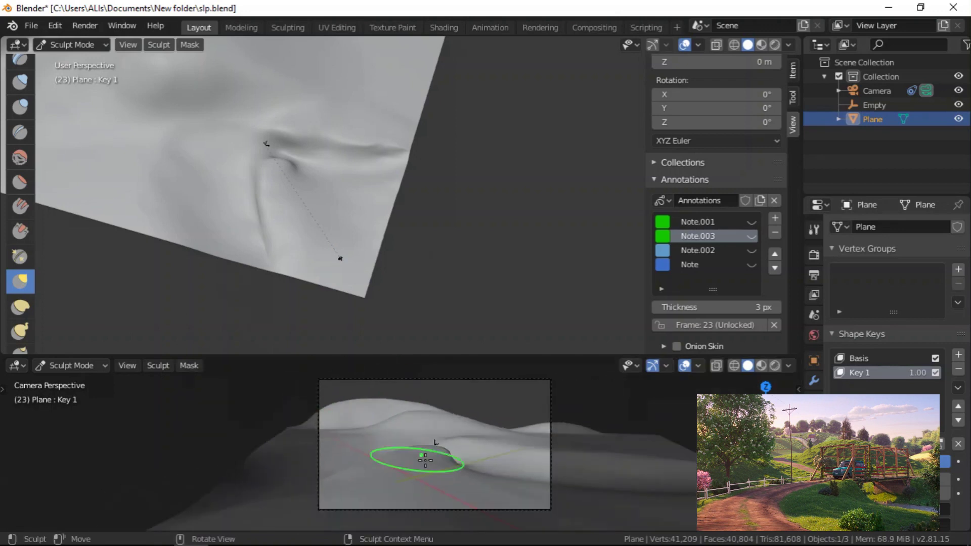
scroll(425, 415, up, 6)
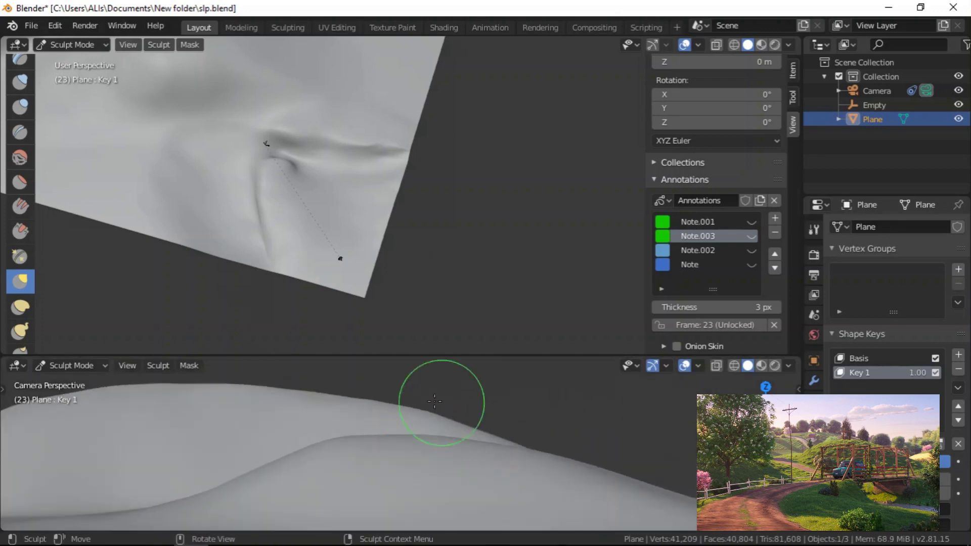
scroll(451, 414, down, 1)
shift+drag(424, 414, 384, 412)
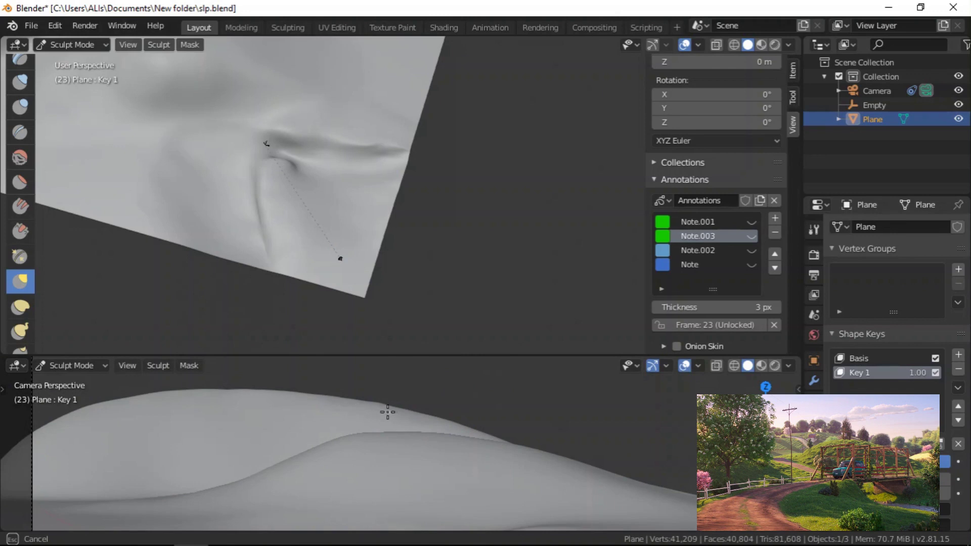
shift+drag(158, 401, 159, 401)
scroll(488, 472, down, 5)
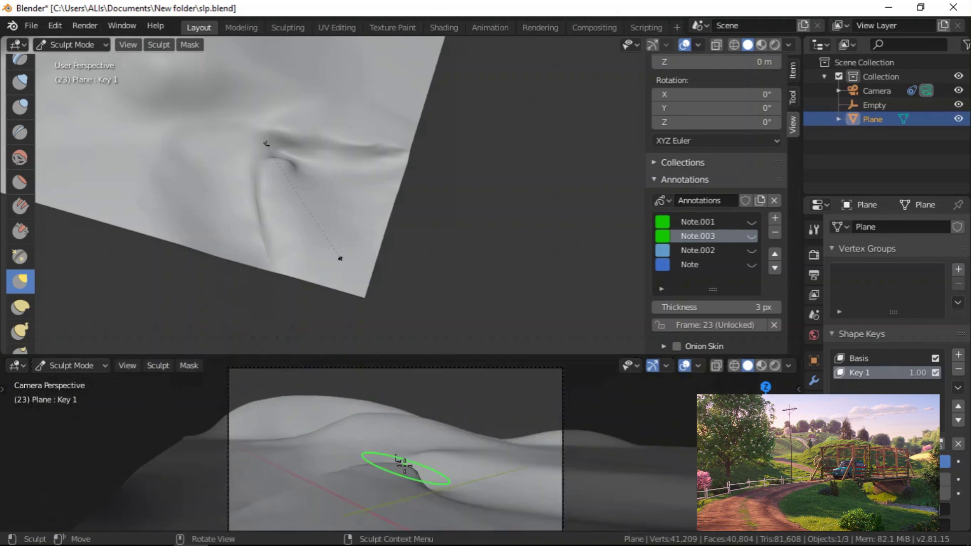
Step: Adjust the crest of the middle hill with a Grab stroke and compare the slopes from a lower angle
scroll(382, 460, up, 2)
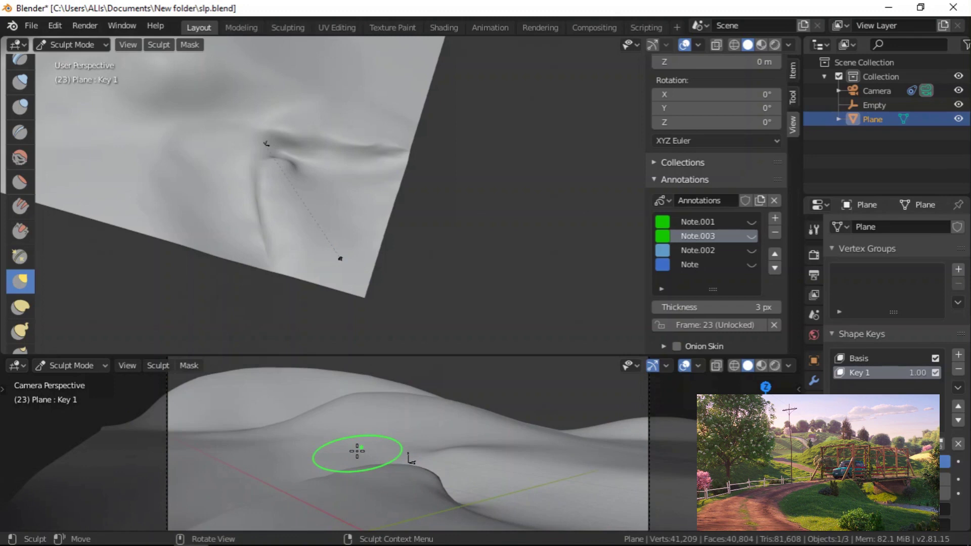
mouse_move(349, 398)
mouse_down()
mouse_move(362, 404)
mouse_move(339, 406)
mouse_up()
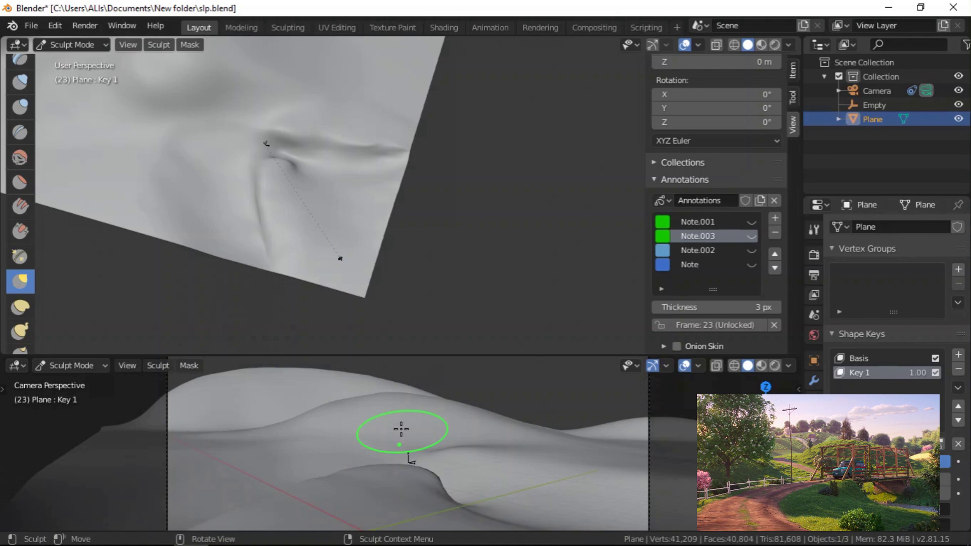
scroll(399, 428, down, 2)
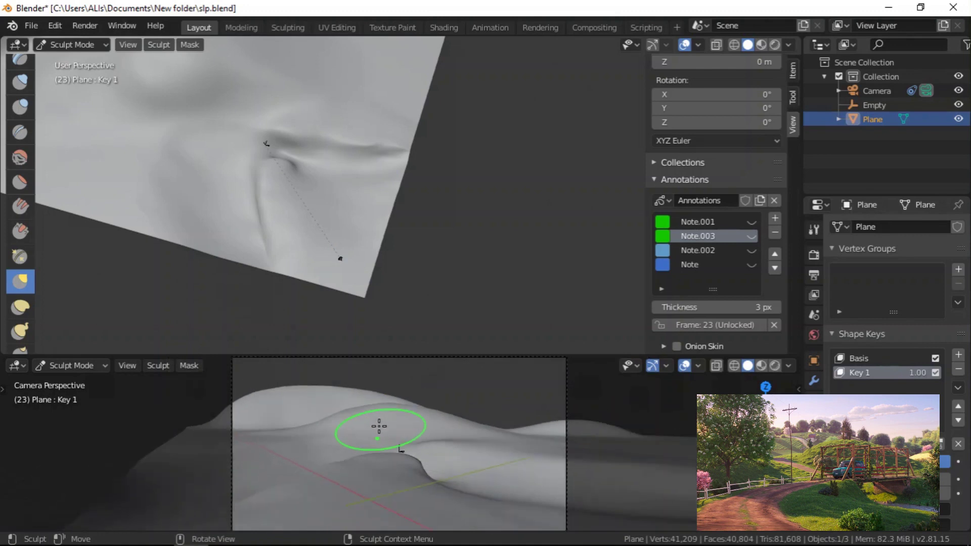
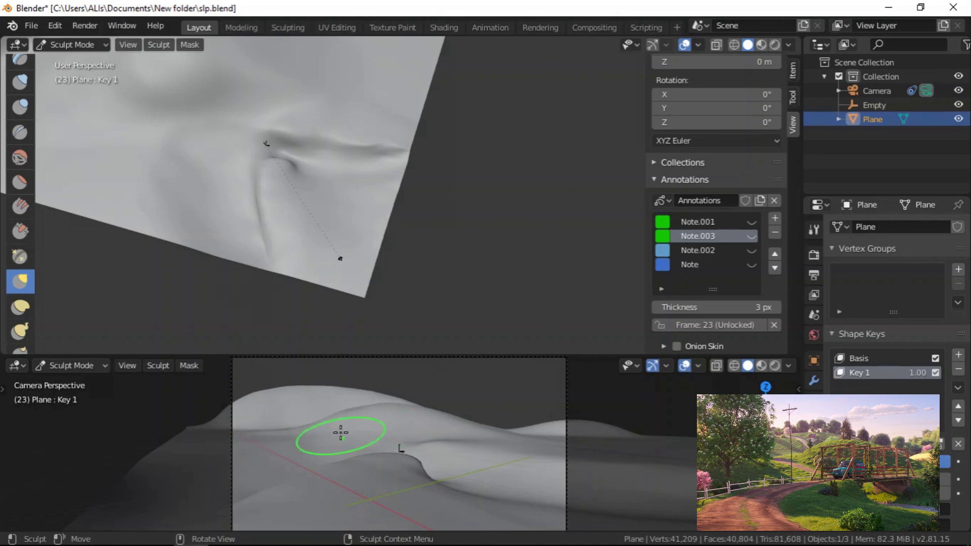
scroll(354, 441, up, 2)
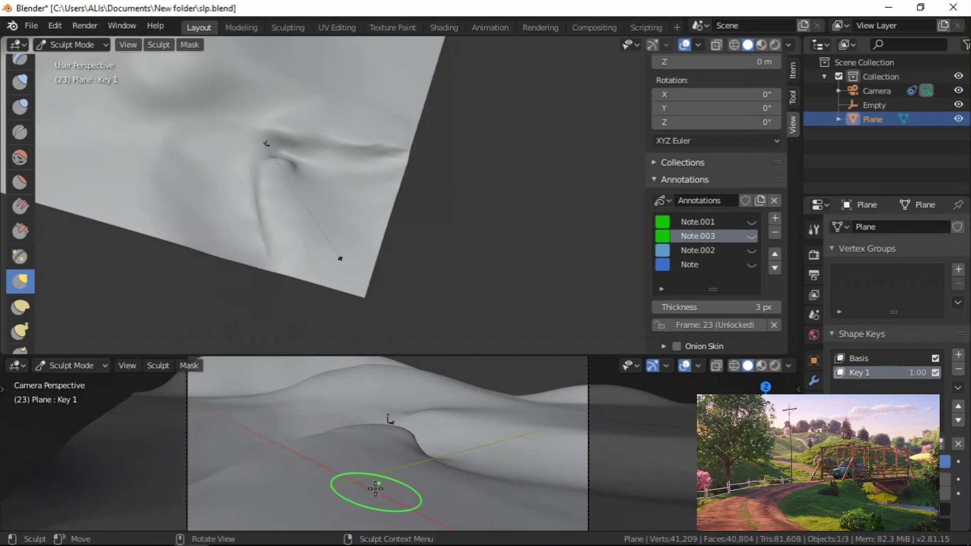
mouse_move(217, 127)
middle_down()
mouse_move(205, 149)
mouse_move(148, 136)
middle_up()
drag(148, 136, 141, 153)
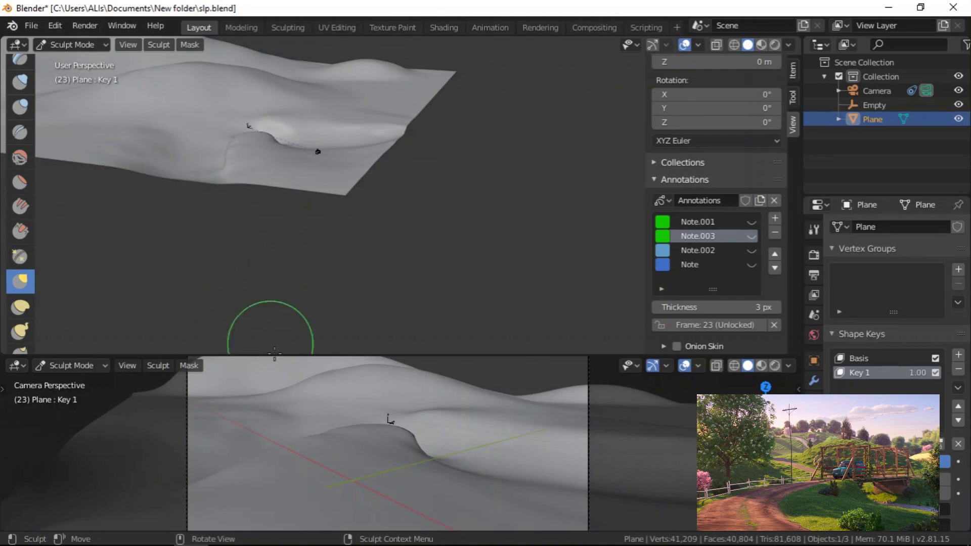
Step: Hide the grid floor and the X and Y axes in the camera viewport's overlays and return to the camera view
middle_drag(365, 391, 506, 400)
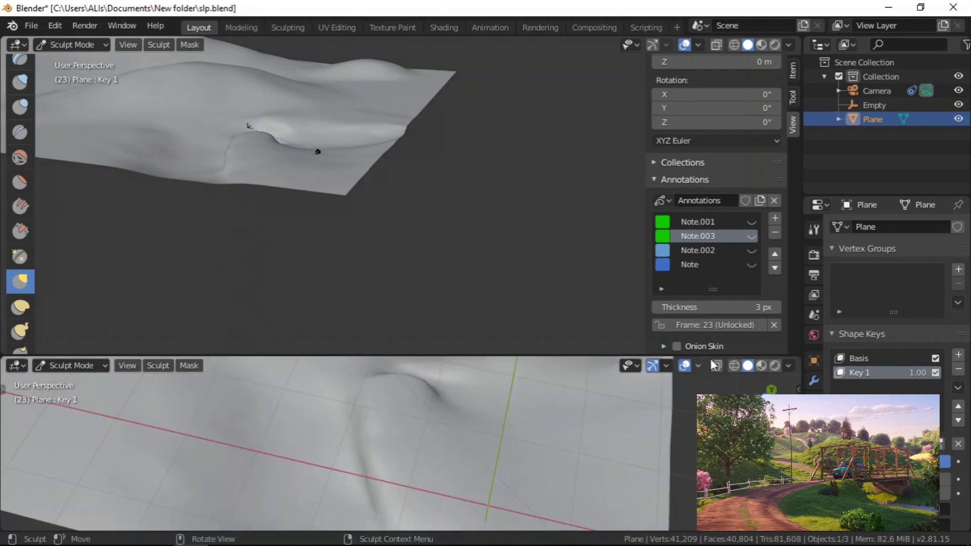
click(699, 366)
scroll(704, 104, up, 2)
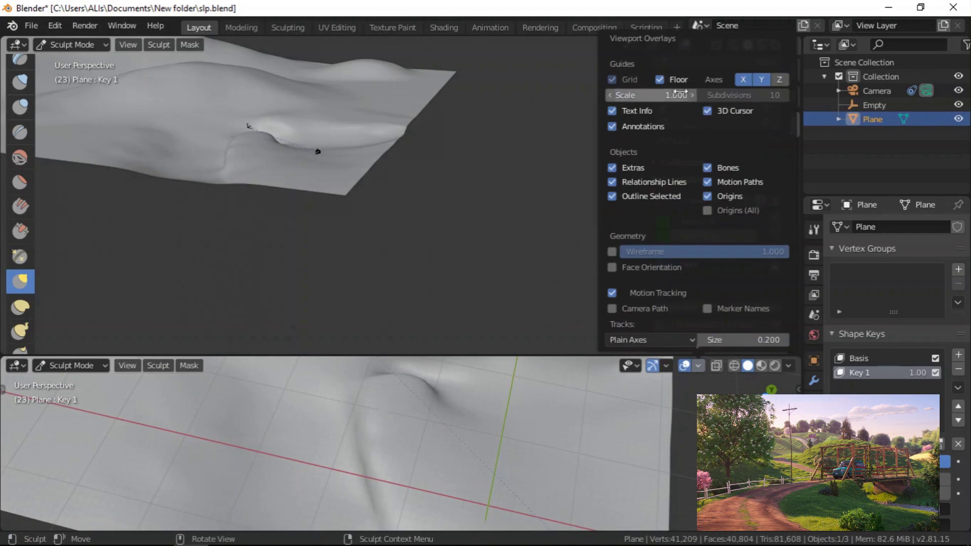
middle_drag(390, 380, 681, 383)
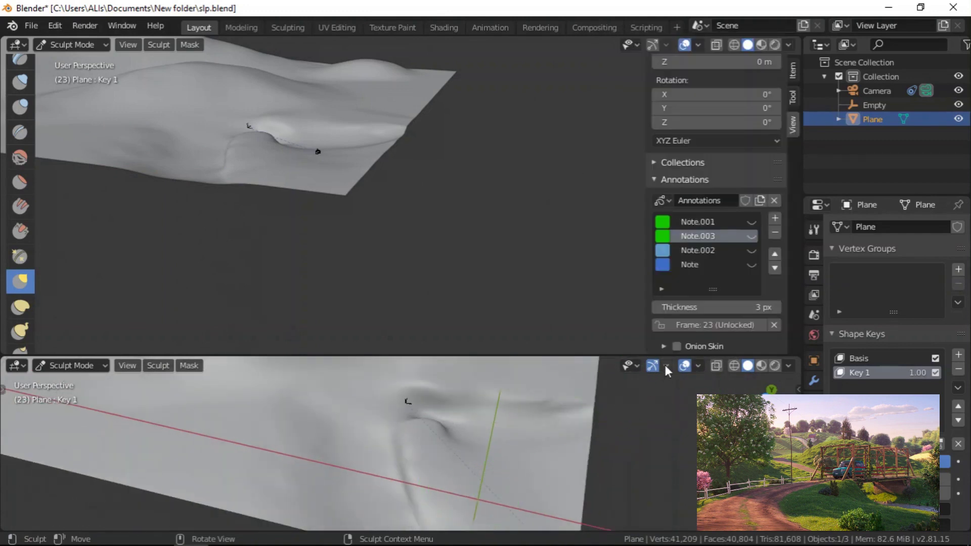
click(699, 366)
scroll(705, 108, up, 3)
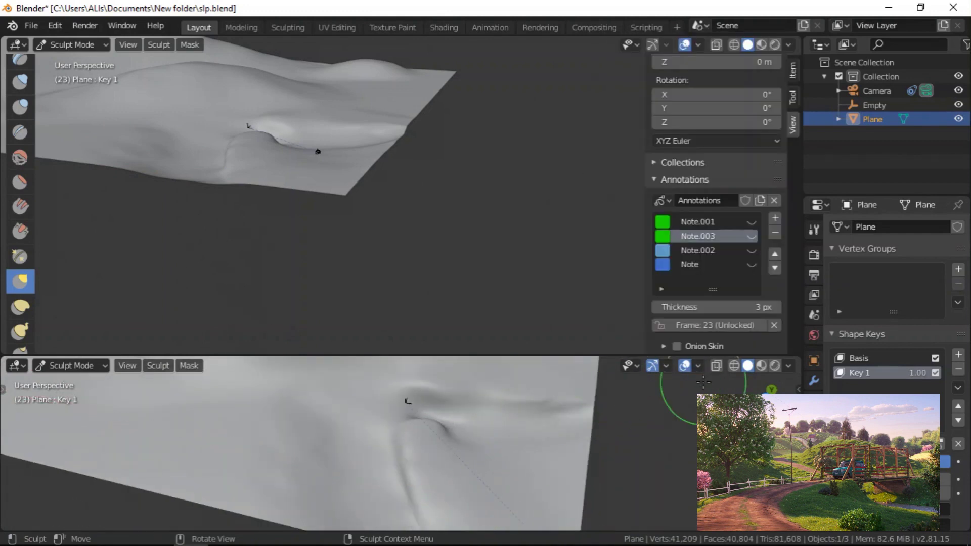
key(KP_0)
scroll(364, 419, down, 1)
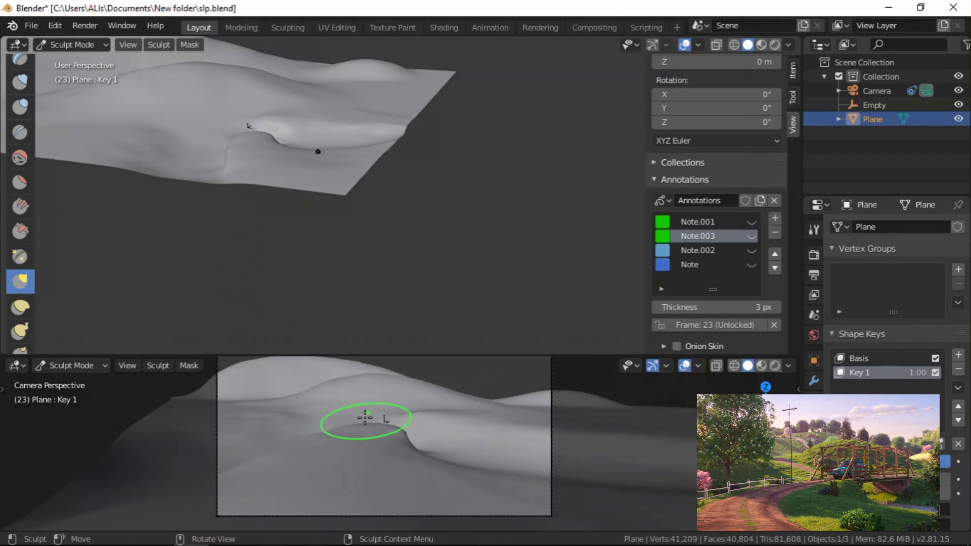
Step: Enlarge the brush radius and try to push the mound down with a broad Grab stroke
scroll(242, 404, up, 2)
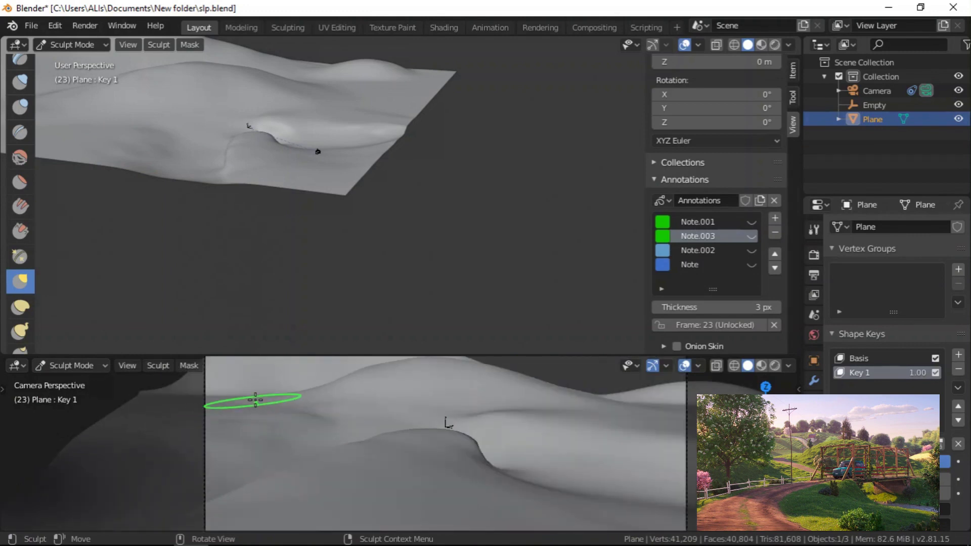
scroll(368, 416, down, 5)
scroll(373, 361, up, 3)
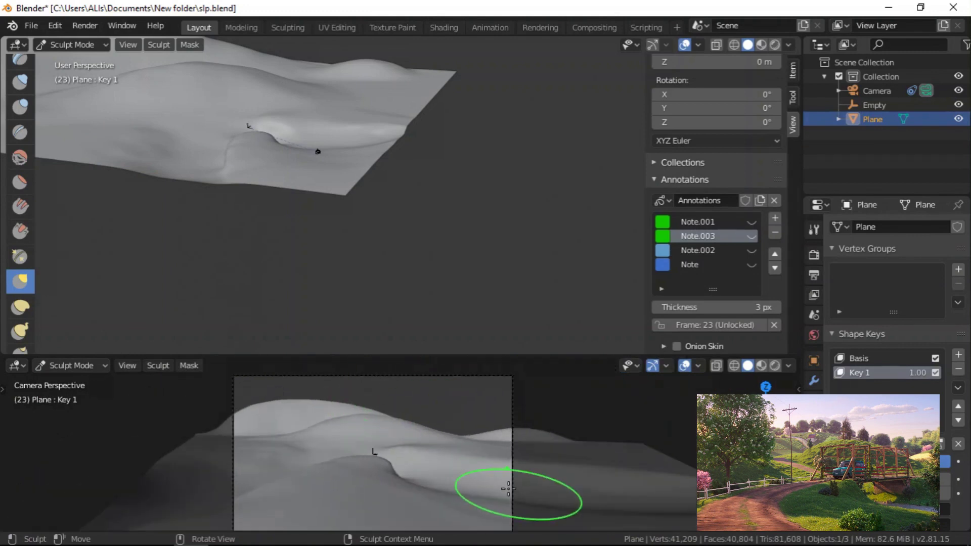
right_click(262, 148)
drag(263, 147, 324, 148)
drag(259, 145, 264, 149)
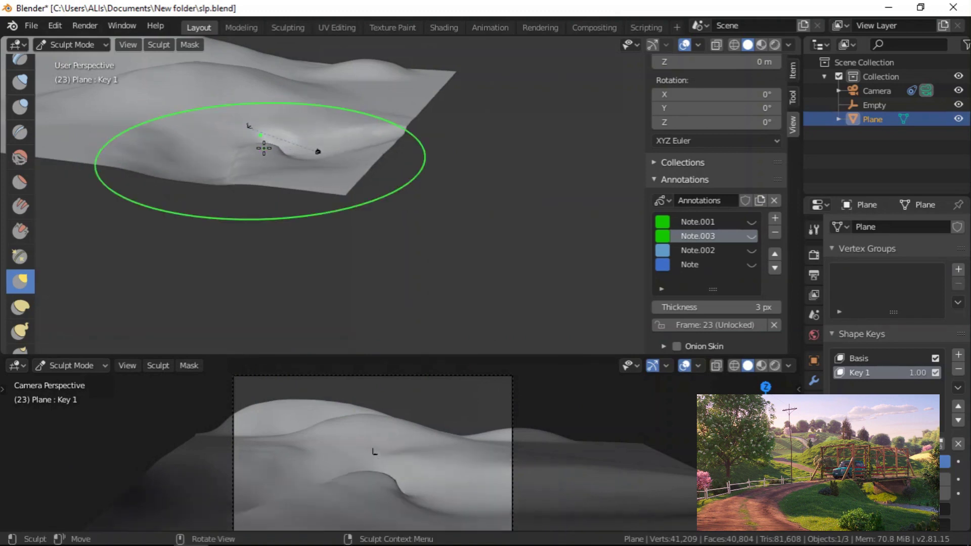
key(ctrl+z)
Step: Try to lower the mound and reshape the adjoining bank with broad Grab strokes, reducing the brush radius at the end
scroll(257, 135, up, 8)
scroll(258, 139, down, 4)
drag(260, 137, 262, 143)
drag(309, 104, 308, 107)
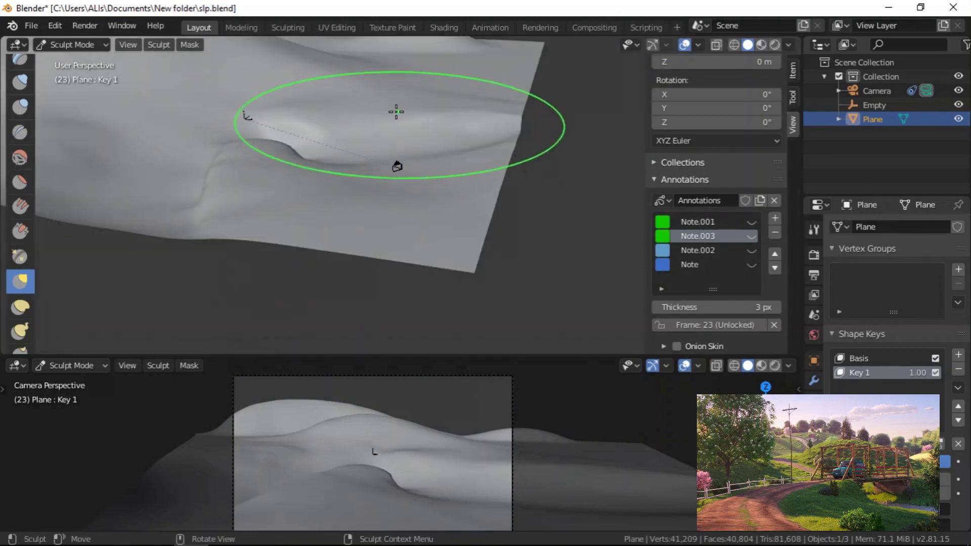
mouse_move(388, 101)
mouse_down()
mouse_move(418, 100)
mouse_move(351, 104)
mouse_up()
middle_drag(351, 104, 337, 114)
drag(302, 141, 303, 137)
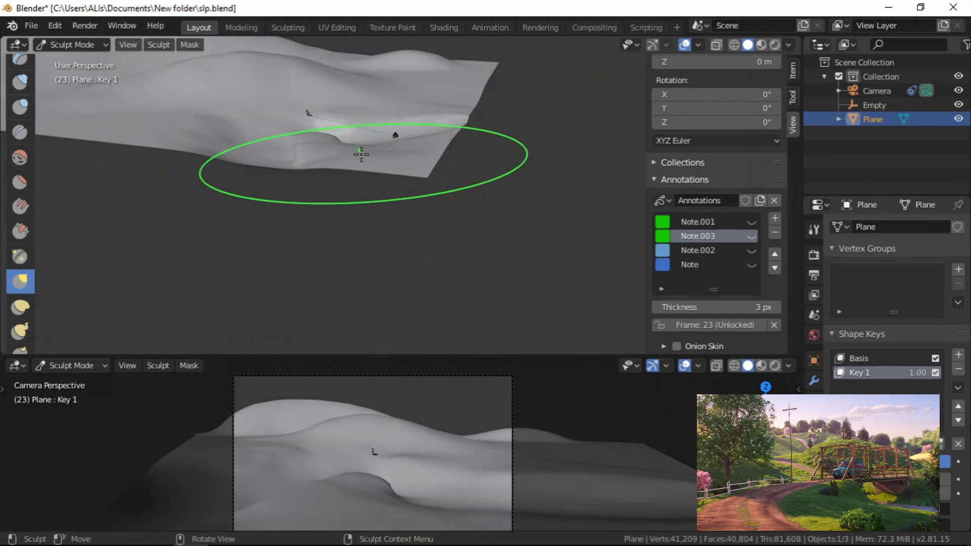
mouse_move(336, 119)
mouse_down()
mouse_move(340, 113)
mouse_move(317, 112)
mouse_move(347, 123)
mouse_up()
right_click(340, 112)
right_click(341, 113)
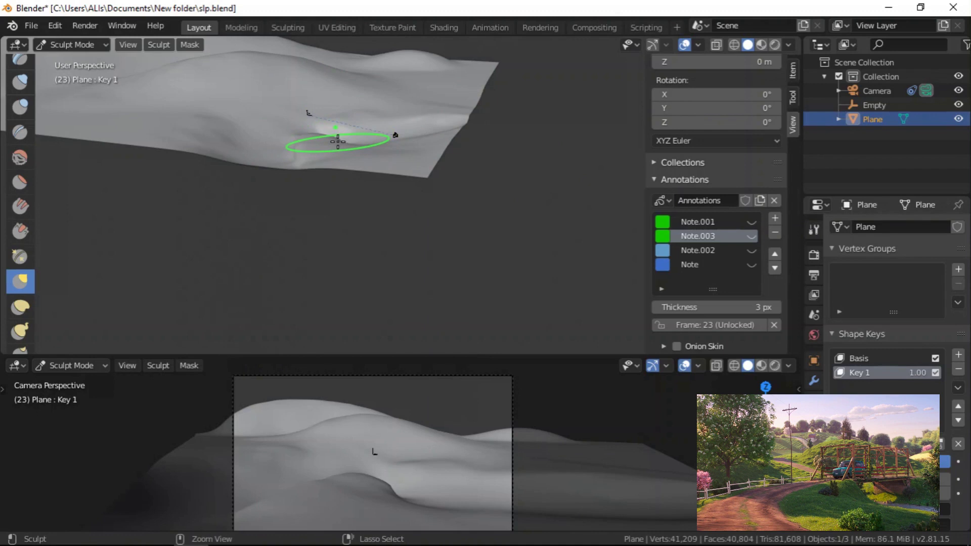
Step: Undo the recent Grab strokes on the mound and bank
key(ctrl+z)
key(ctrl+z)
key(ctrl+z)
key(ctrl+z)
key(ctrl+z)
key(ctrl+z)
key(ctrl+z)
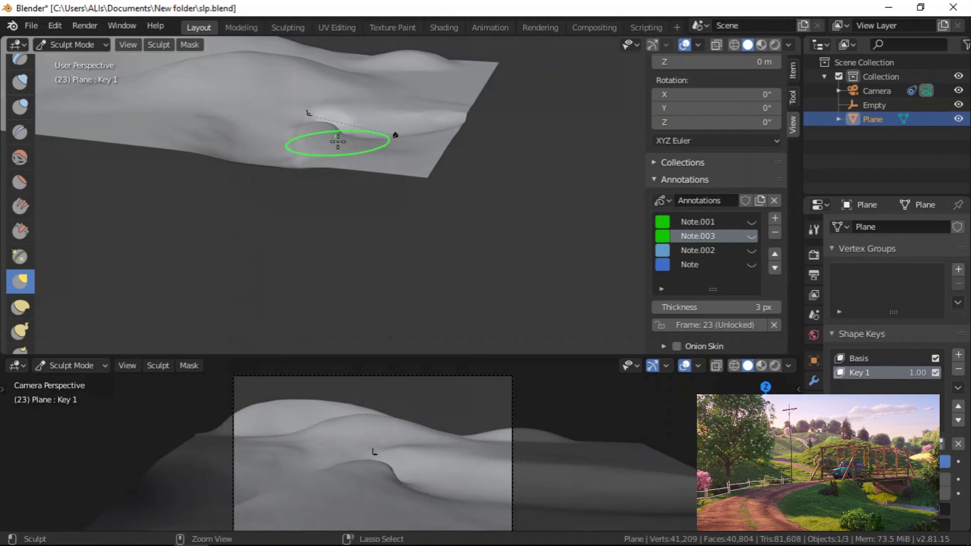
key(ctrl+z)
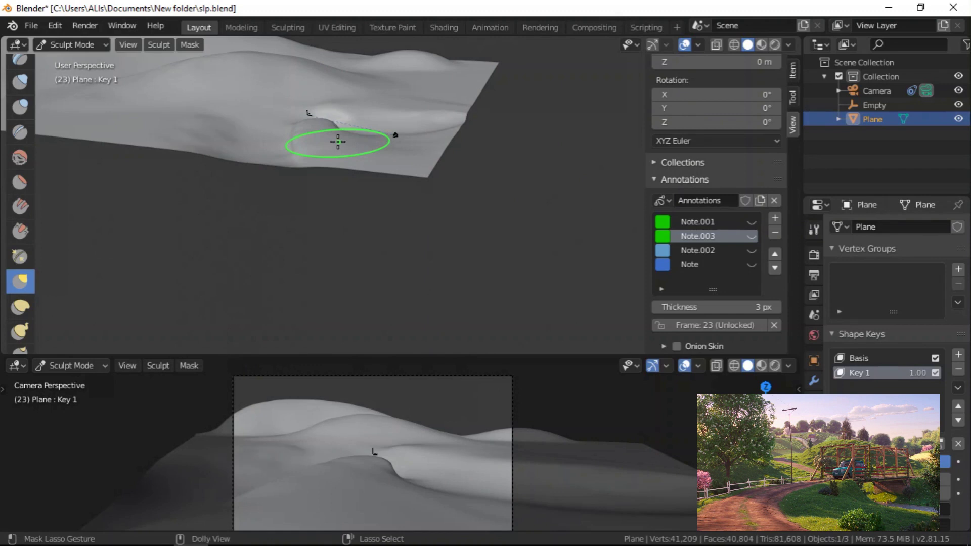
key(ctrl+z)
key(ctrl+z)
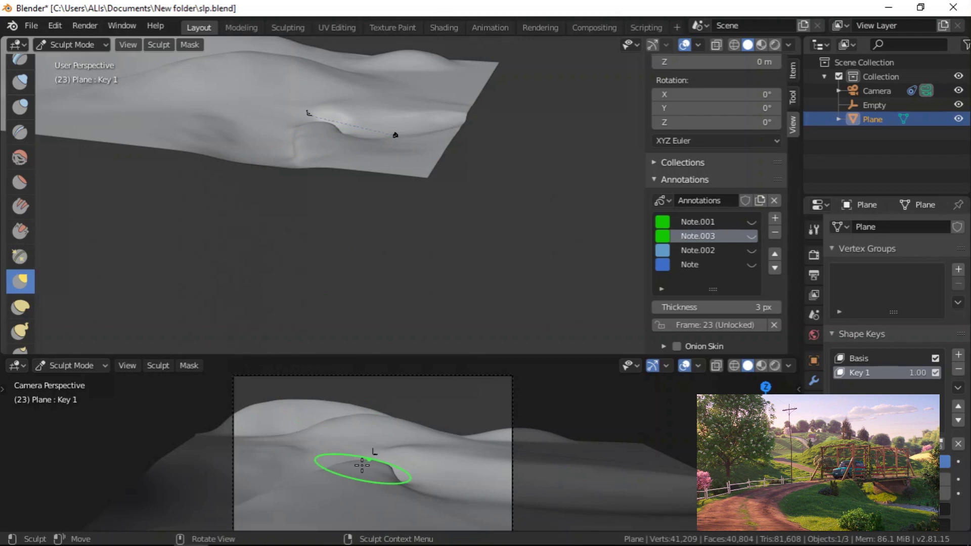
Step: Reshape the mound's crest with Grab, enlarge the brush radius and blend the crest into the foreground
scroll(362, 464, up, 2)
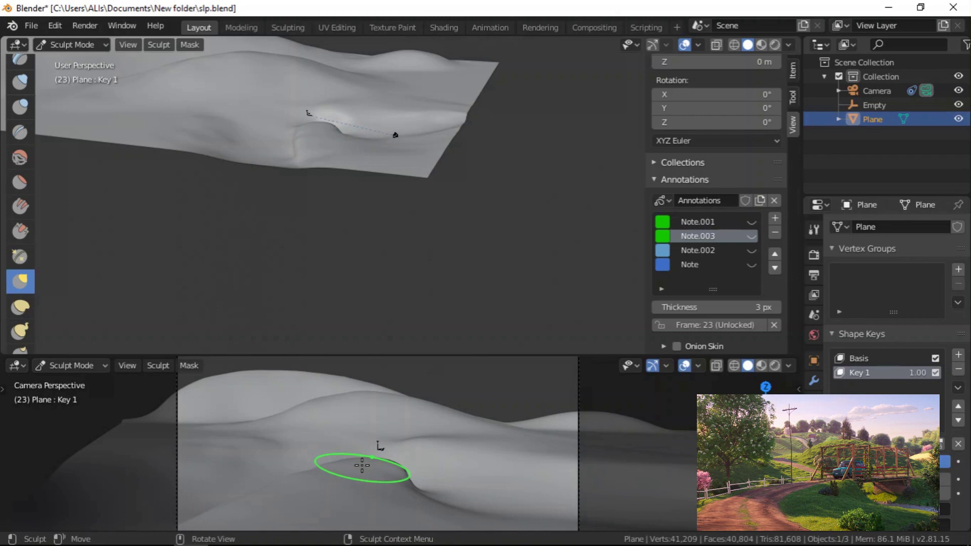
mouse_move(320, 126)
mouse_down()
mouse_move(370, 138)
mouse_move(321, 126)
mouse_move(342, 102)
mouse_move(347, 108)
mouse_up()
right_click(321, 131)
scroll(319, 450, down, 2)
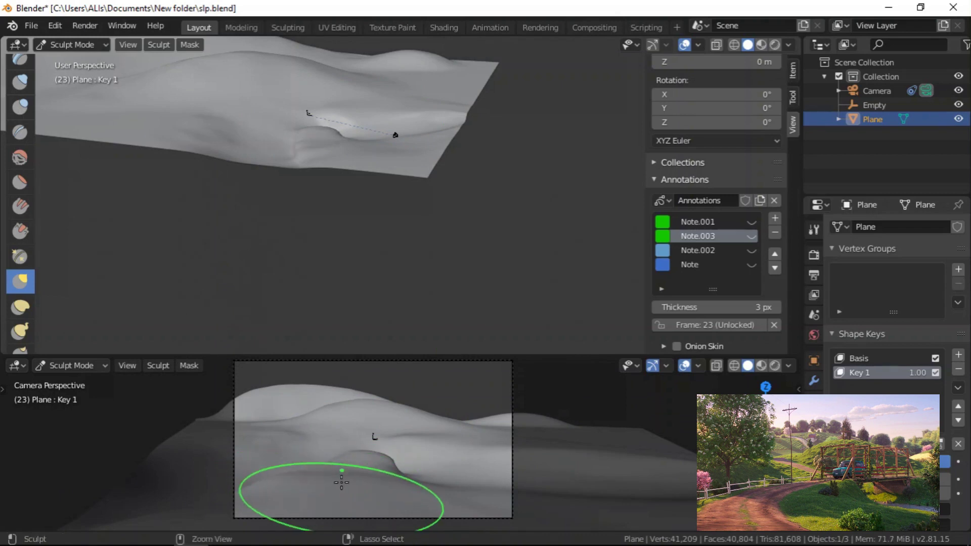
drag(337, 456, 343, 457)
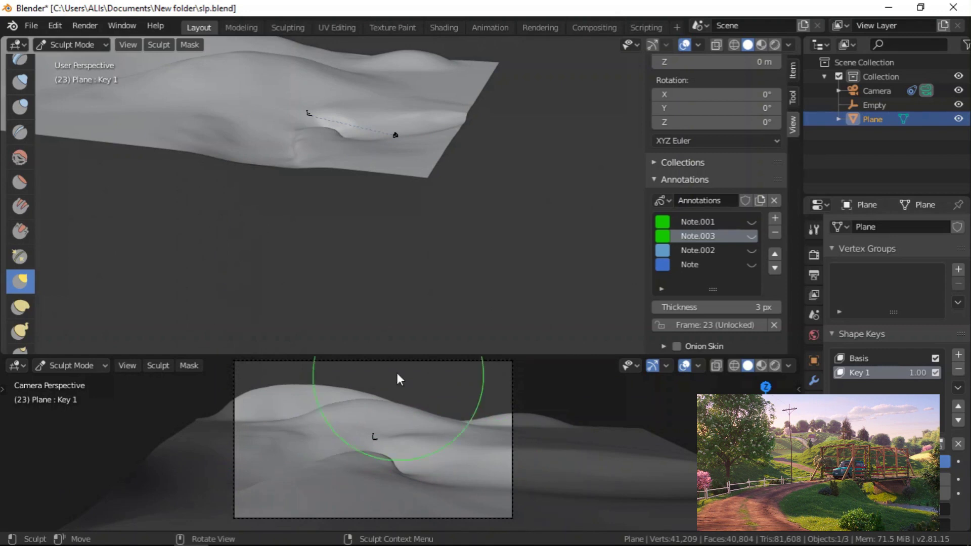
Step: Touch up the hillside with a small Grab stroke and review the whole terrain from several sides
mouse_move(289, 115)
middle_down()
mouse_move(278, 133)
mouse_move(302, 187)
mouse_move(425, 201)
mouse_move(329, 174)
mouse_move(145, 166)
middle_up()
drag(552, 171, 552, 169)
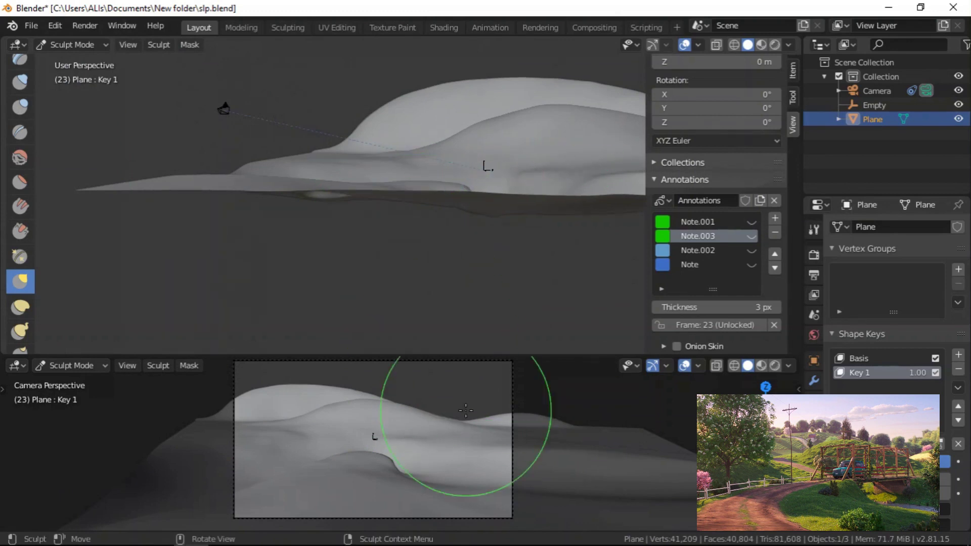
middle_drag(260, 249, 485, 263)
scroll(340, 245, up, 4)
scroll(404, 259, down, 7)
mouse_move(403, 259)
middle_down()
mouse_move(425, 271)
mouse_move(396, 256)
middle_up()
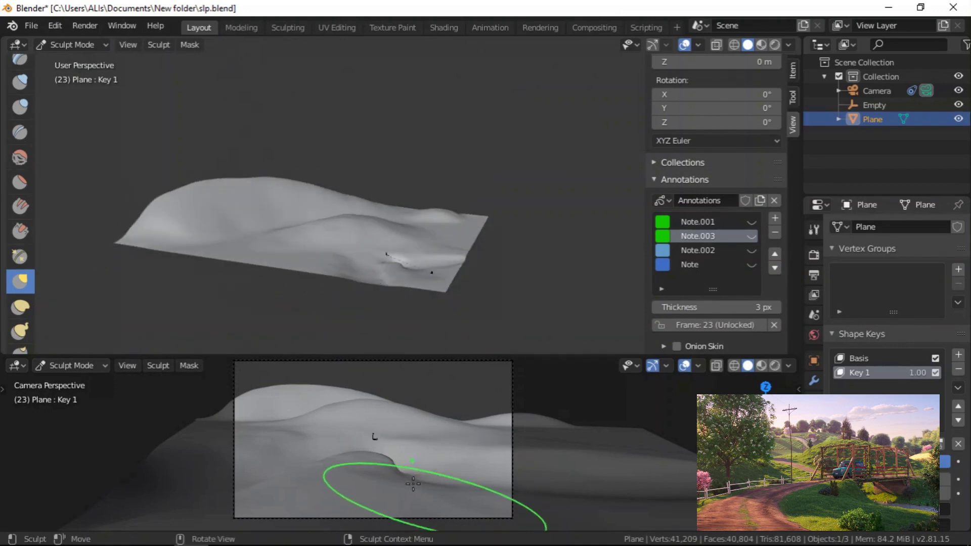
Step: Reshape the slope between the mound and the foreground bank with a Grab stroke in the camera view
mouse_move(318, 399)
middle_down()
mouse_move(384, 410)
mouse_move(355, 454)
middle_up()
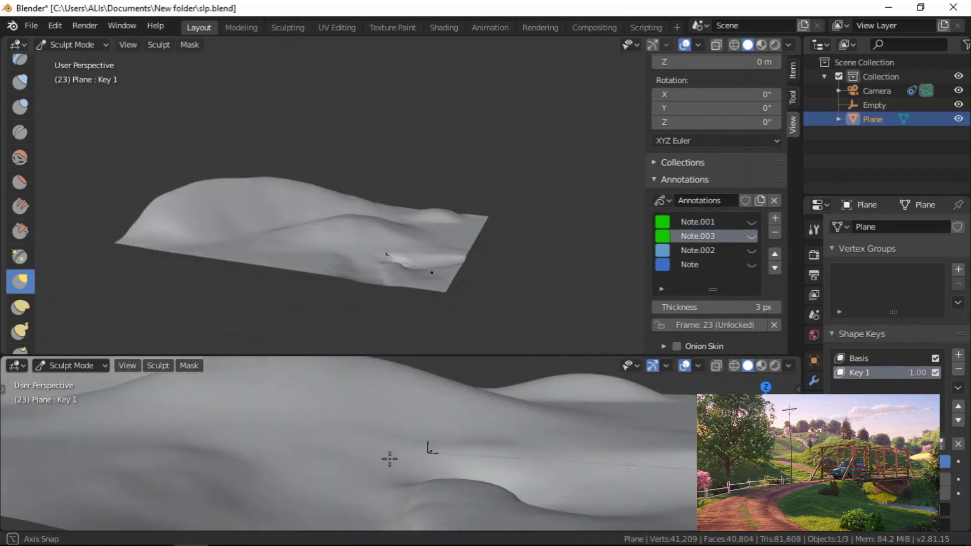
scroll(356, 453, down, 2)
click(786, 493)
drag(364, 432, 346, 420)
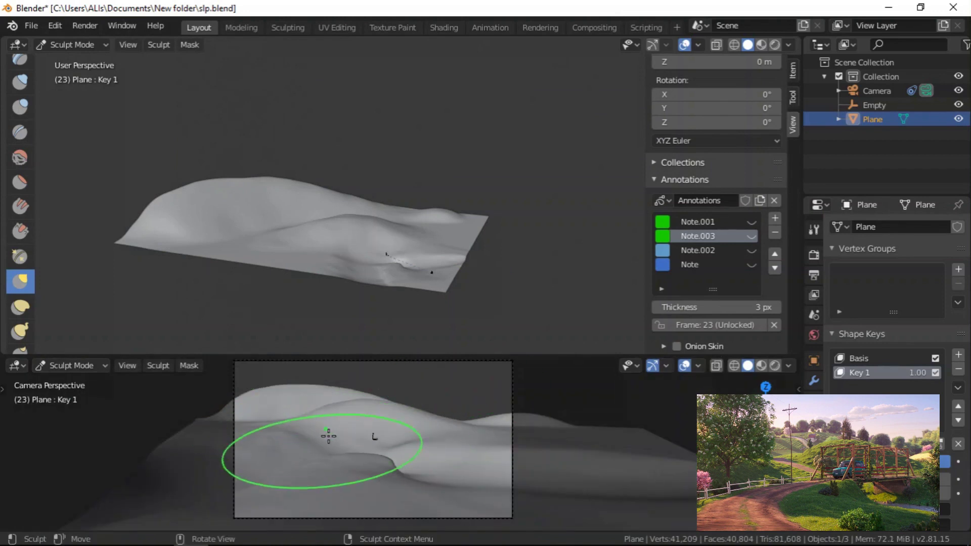
Step: Adjust the mound's lower slope and the low ground beside it with several short Grab strokes
scroll(362, 282, up, 5)
drag(352, 269, 350, 276)
drag(422, 264, 421, 273)
scroll(473, 252, up, 3)
mouse_move(473, 252)
mouse_down()
mouse_move(427, 284)
mouse_move(532, 251)
mouse_move(553, 253)
mouse_up()
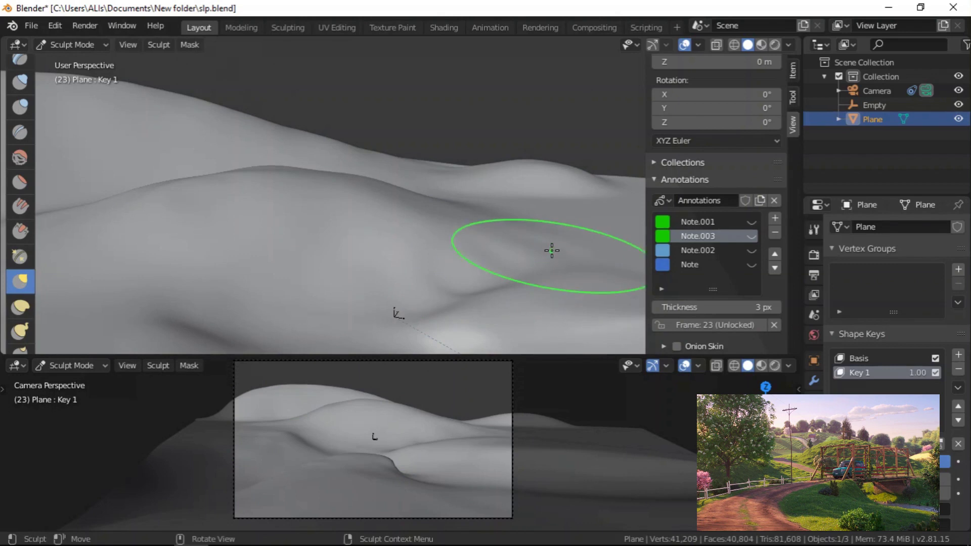
drag(455, 282, 435, 288)
Step: Even out the bank beside the mound and refine the mound's near foot with small Grab strokes
scroll(468, 276, down, 3)
scroll(559, 262, up, 5)
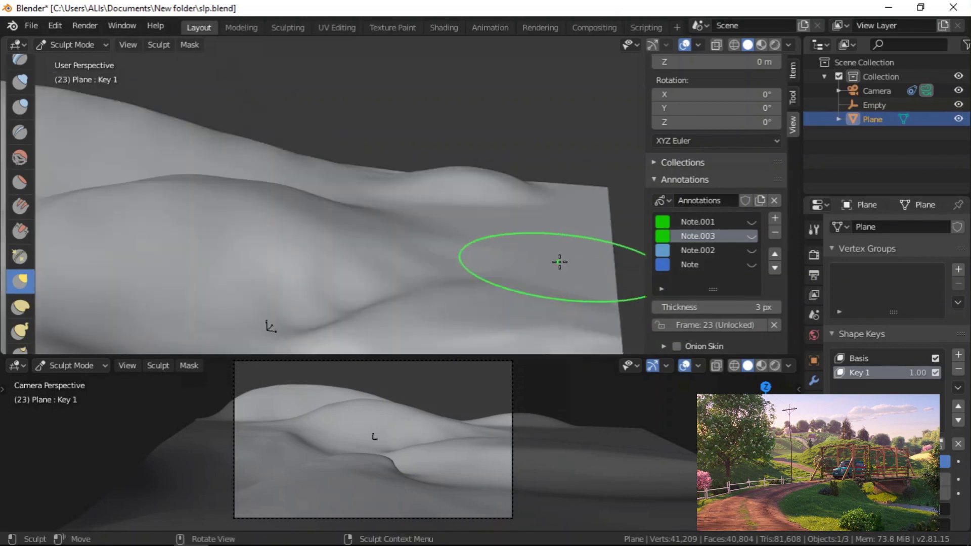
scroll(571, 284, down, 3)
drag(571, 284, 575, 284)
mouse_move(264, 304)
mouse_down()
mouse_move(299, 305)
mouse_move(304, 317)
mouse_up()
scroll(303, 320, up, 2)
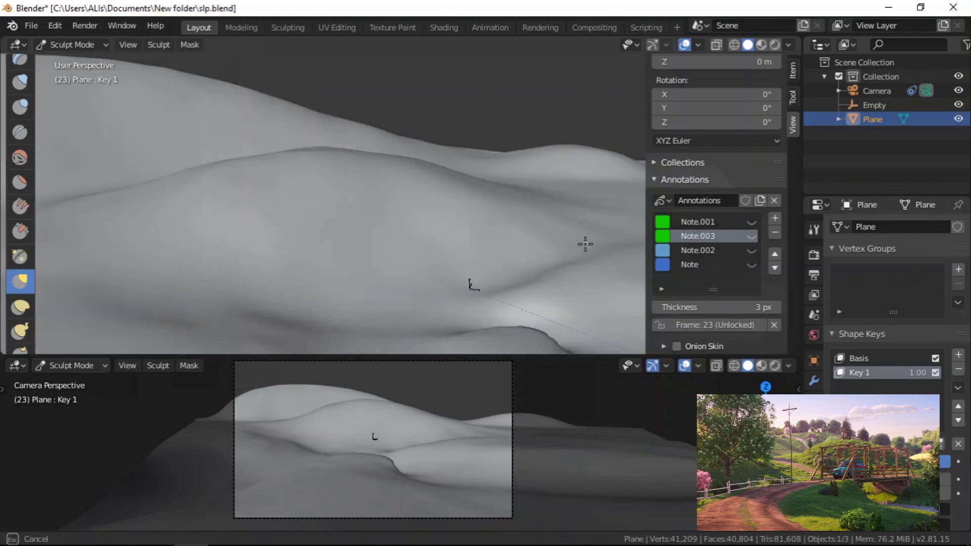
drag(321, 309, 324, 307)
Step: Reshape the ground between the mound and the trench with Grab, and pull down the terrain at the camera frame's left edge
scroll(459, 256, down, 6)
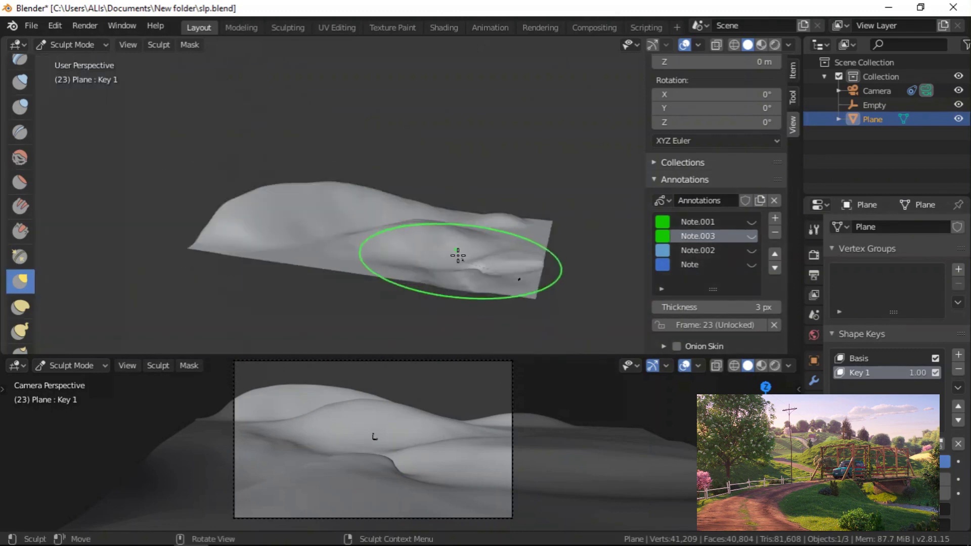
scroll(458, 256, up, 2)
scroll(459, 278, up, 2)
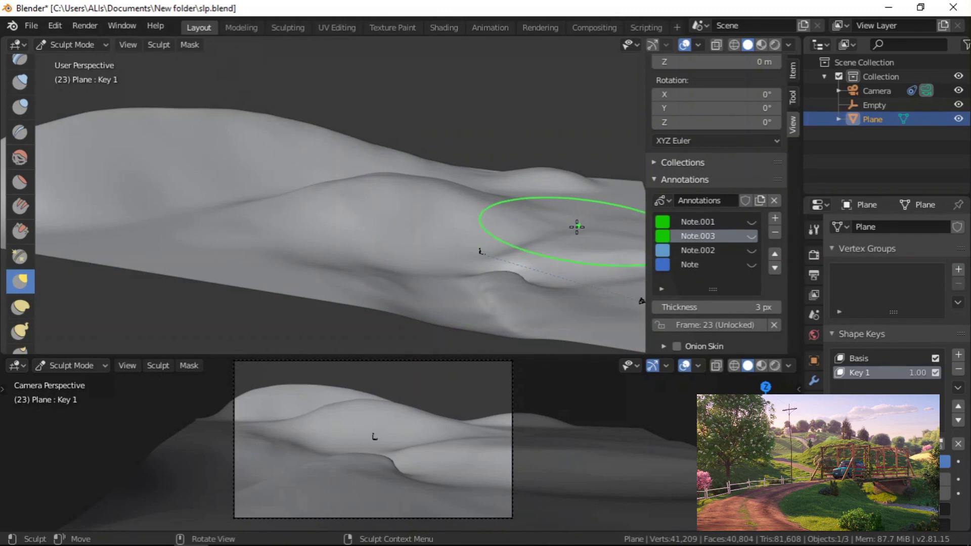
drag(581, 235, 547, 270)
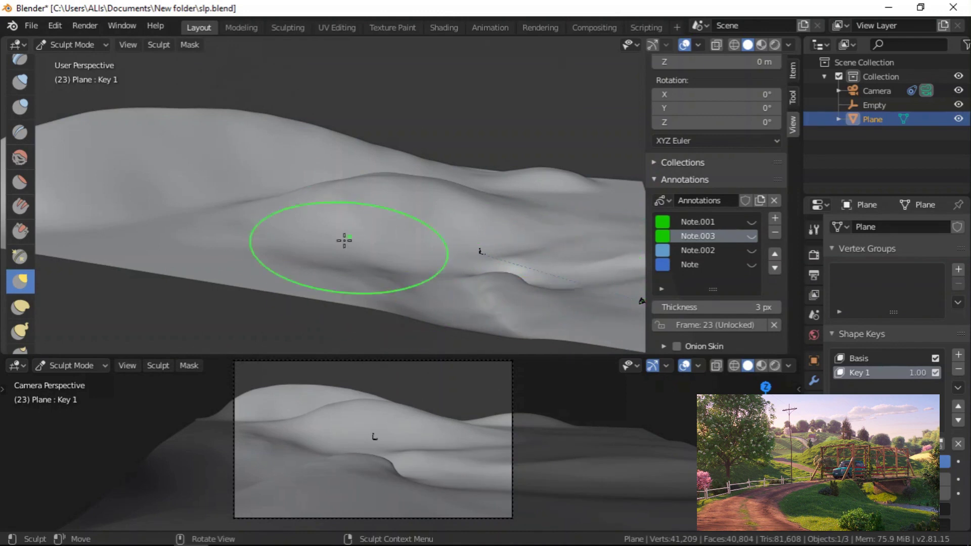
middle_drag(488, 238, 504, 245)
drag(503, 245, 542, 250)
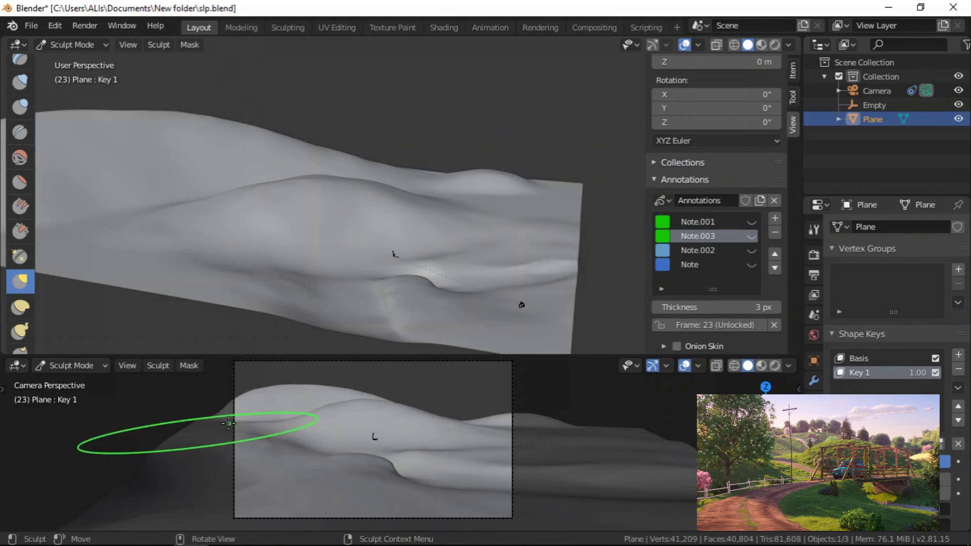
drag(231, 421, 236, 438)
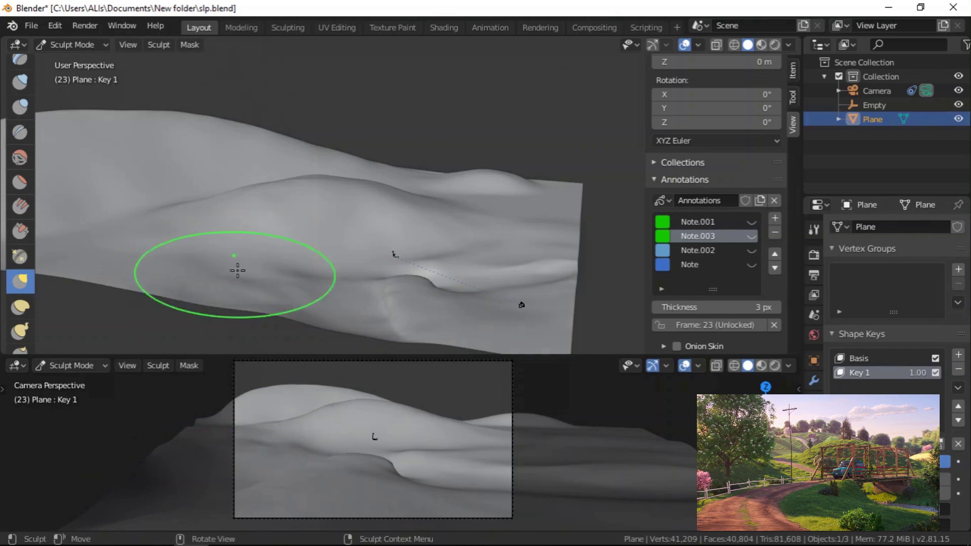
Step: Examine the hills, mound and foreground bank in the camera view against the reference image
scroll(491, 440, down, 2)
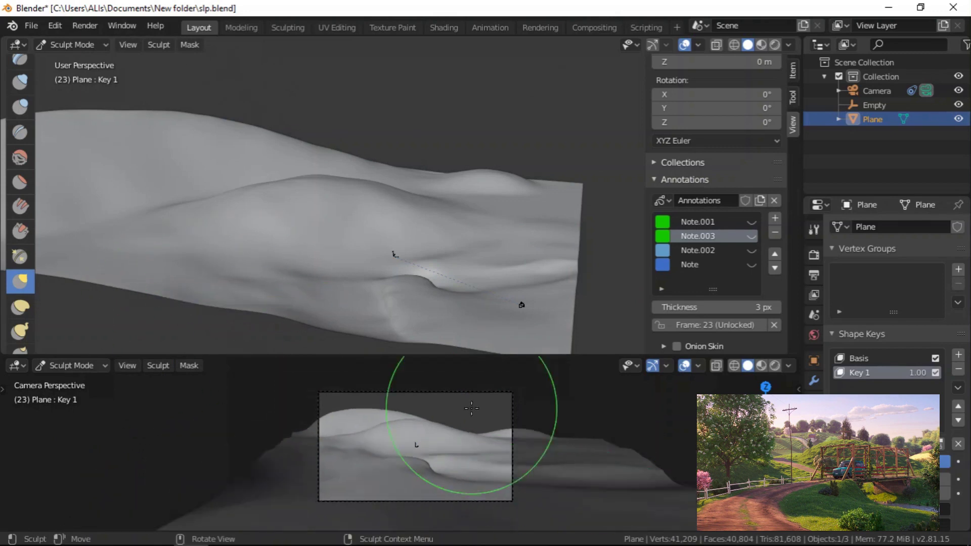
scroll(468, 407, up, 1)
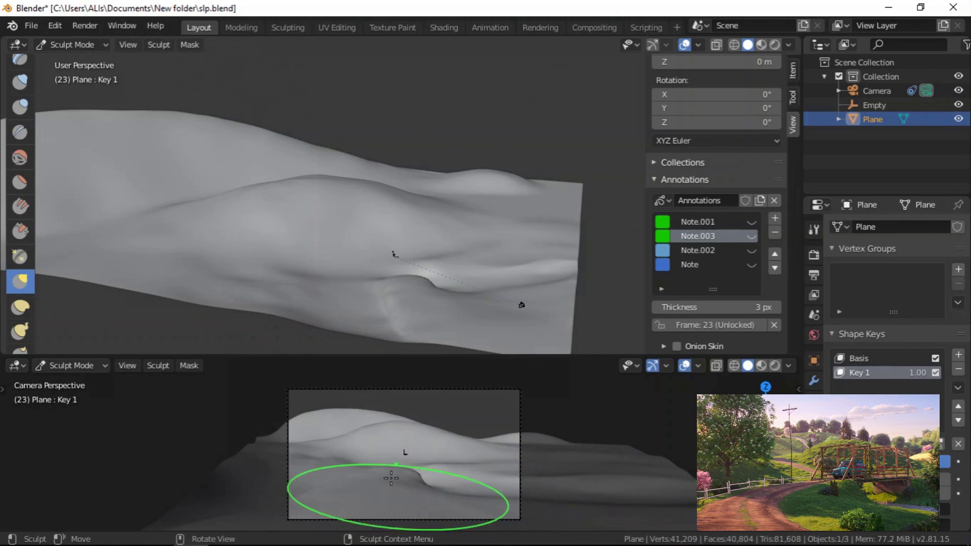
scroll(403, 448, up, 1)
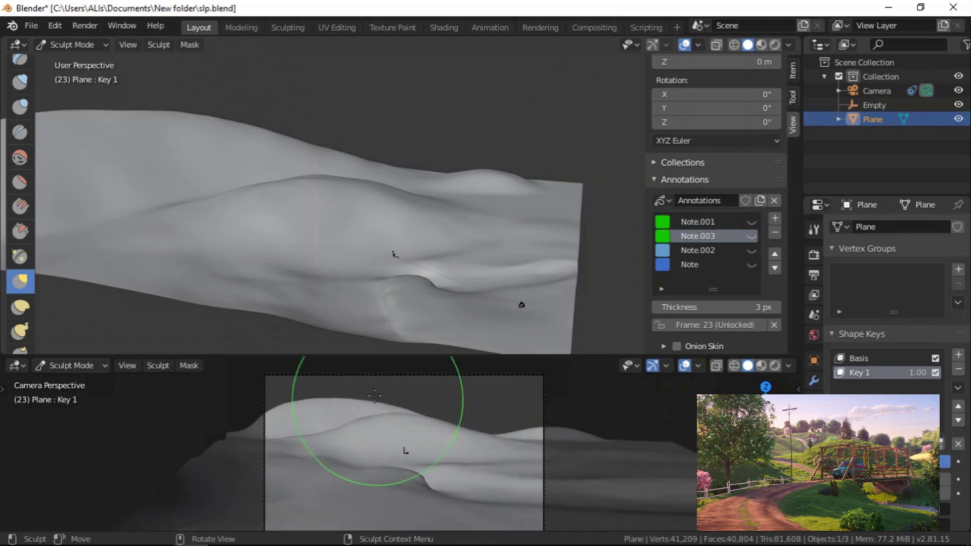
scroll(393, 444, down, 1)
scroll(461, 473, up, 1)
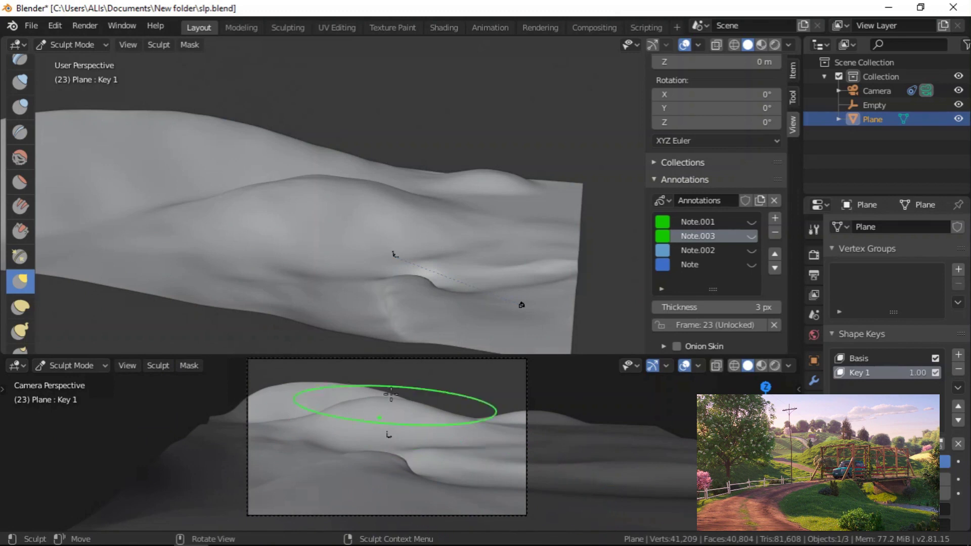
scroll(405, 411, up, 1)
scroll(486, 464, down, 3)
scroll(342, 429, up, 6)
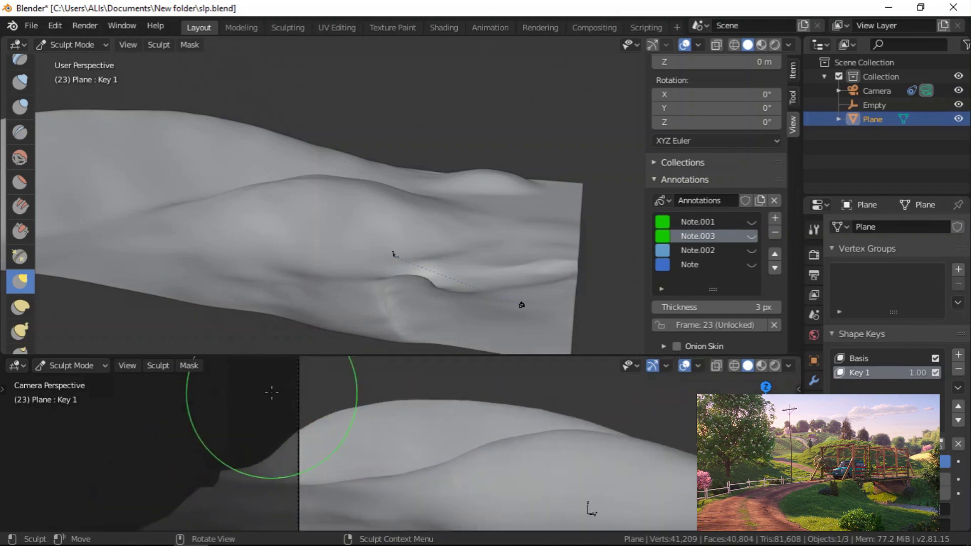
scroll(284, 397, down, 5)
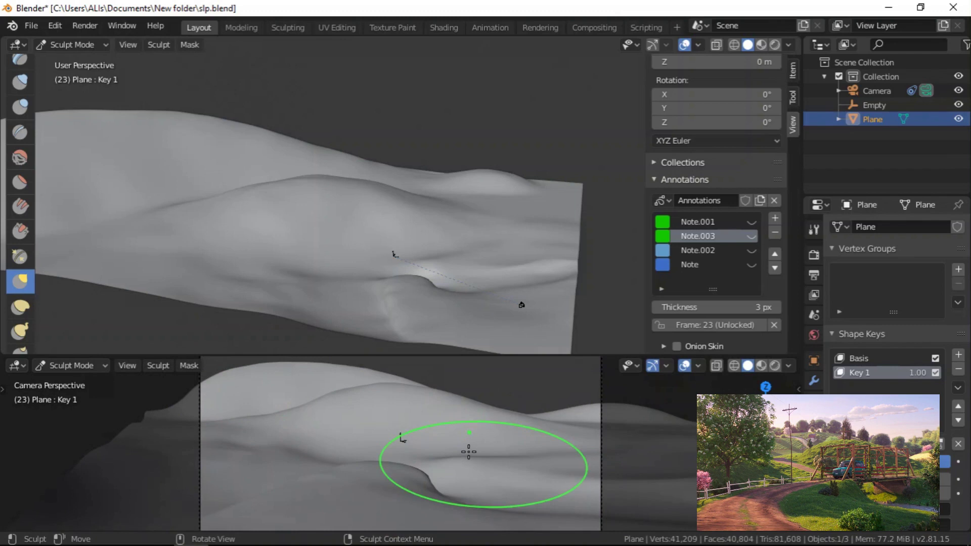
scroll(283, 435, down, 2)
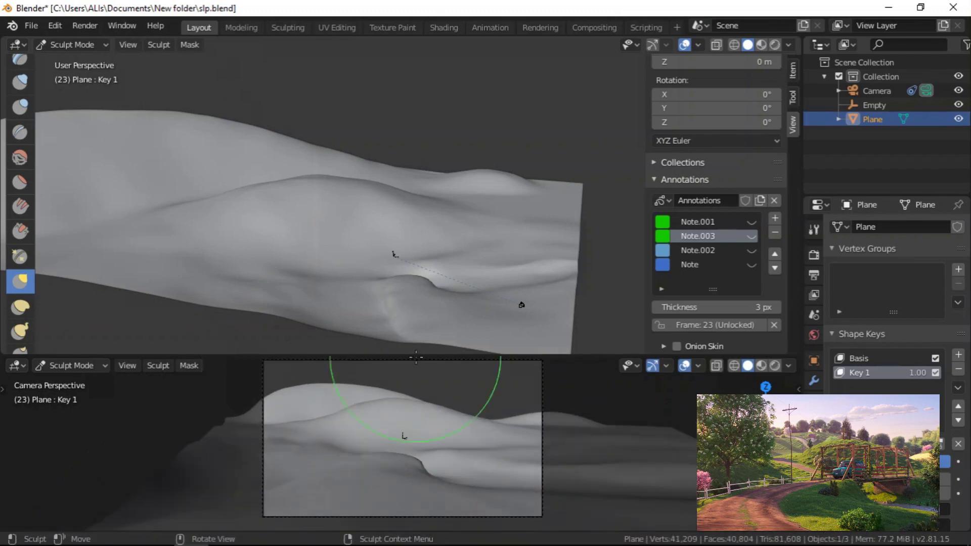
Step: Enlarge the camera viewport and adjust the terrain's near edge with a short Grab stroke
drag(421, 356, 422, 296)
scroll(410, 404, up, 2)
scroll(455, 206, down, 5)
middle_drag(455, 206, 429, 167)
scroll(445, 198, up, 5)
middle_drag(446, 199, 430, 116)
scroll(418, 130, up, 2)
scroll(444, 91, up, 1)
scroll(440, 99, down, 1)
drag(439, 103, 440, 109)
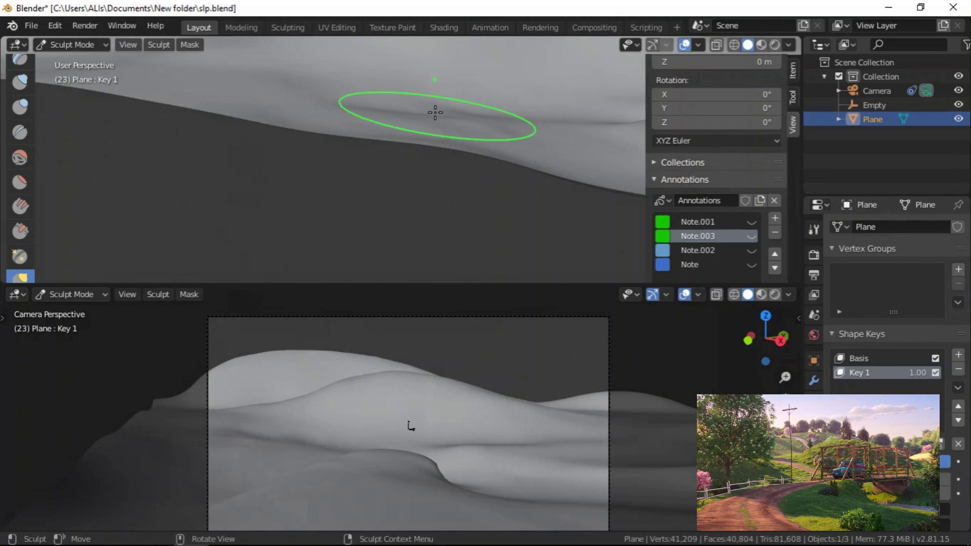
Step: Shift the crest of the foreground bank beside the trench sideways with Grab
mouse_move(482, 131)
middle_down()
mouse_move(507, 191)
mouse_move(432, 135)
mouse_move(522, 139)
mouse_move(557, 89)
middle_up()
scroll(567, 116, up, 5)
scroll(567, 122, down, 3)
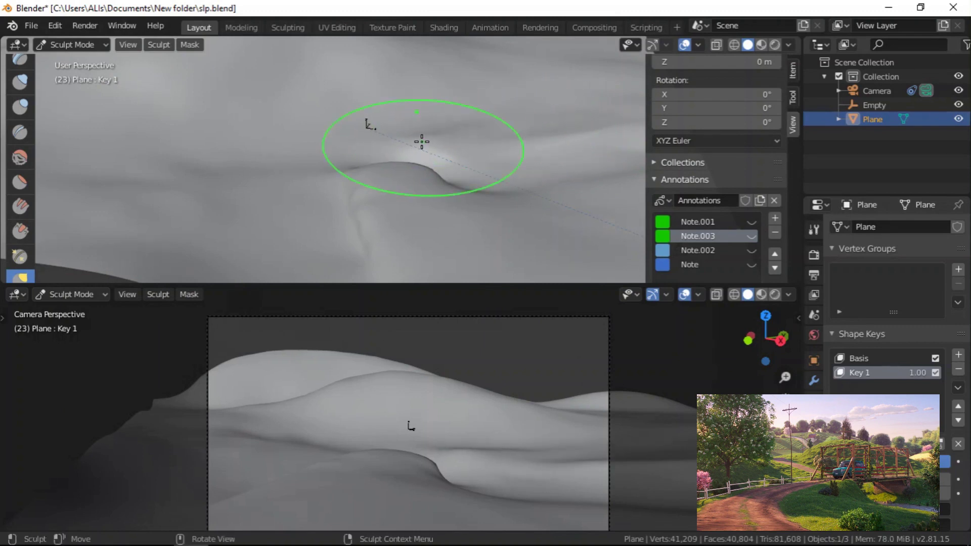
mouse_move(371, 184)
middle_down()
mouse_move(403, 197)
mouse_move(375, 152)
mouse_move(354, 142)
middle_up()
drag(342, 134, 313, 134)
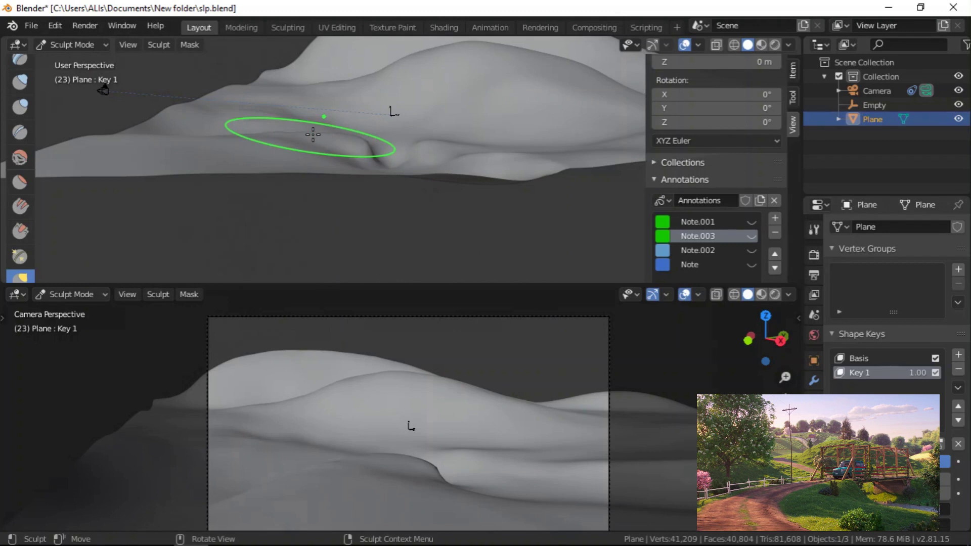
Step: Stretch the far bank's slope beside the trench with Grab strokes made from the opposite side of the terrain
scroll(394, 134, down, 8)
middle_drag(407, 152, 475, 190)
scroll(412, 134, up, 7)
mouse_move(412, 134)
middle_down()
mouse_move(427, 108)
mouse_move(358, 162)
mouse_move(364, 147)
middle_up()
scroll(364, 147, up, 3)
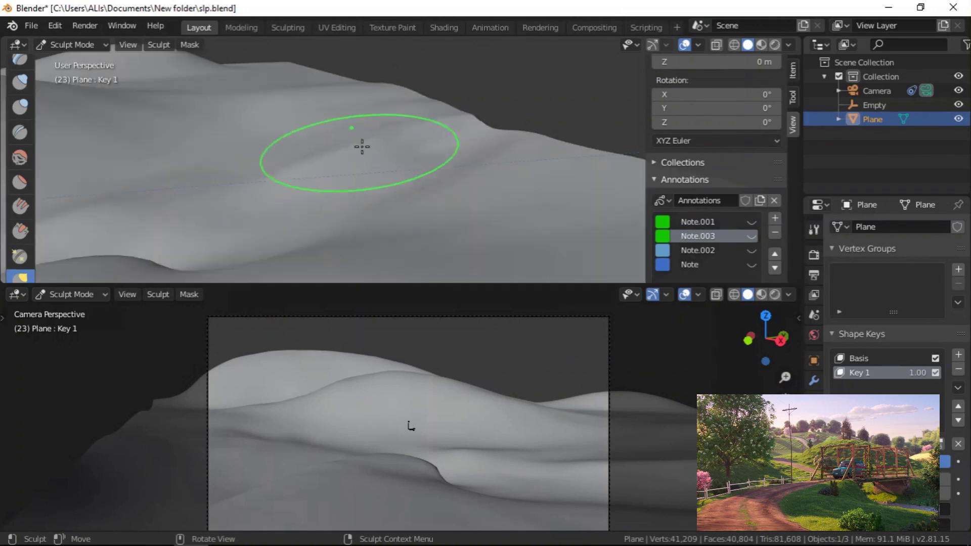
mouse_move(361, 145)
mouse_down()
mouse_move(387, 122)
mouse_move(390, 133)
mouse_up()
drag(308, 160, 387, 134)
scroll(345, 151, down, 2)
mouse_move(325, 160)
middle_down()
mouse_move(356, 171)
mouse_move(307, 146)
mouse_move(440, 182)
mouse_move(373, 196)
mouse_move(431, 169)
middle_up()
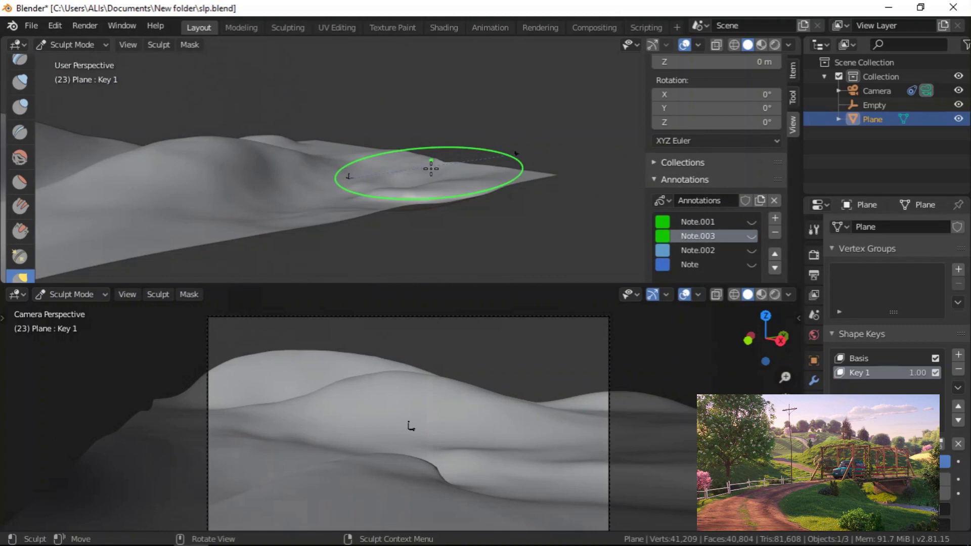
scroll(566, 472, up, 2)
drag(589, 460, 507, 461)
Step: Show annotation layers Note.003 and Note.002, compare their outlines with the sculpted terrain, and hide both layers again
scroll(445, 159, down, 3)
mouse_move(440, 151)
middle_down()
mouse_move(387, 164)
mouse_move(414, 224)
mouse_move(438, 240)
middle_up()
scroll(387, 163, up, 2)
click(752, 236)
click(751, 250)
scroll(410, 165, up, 2)
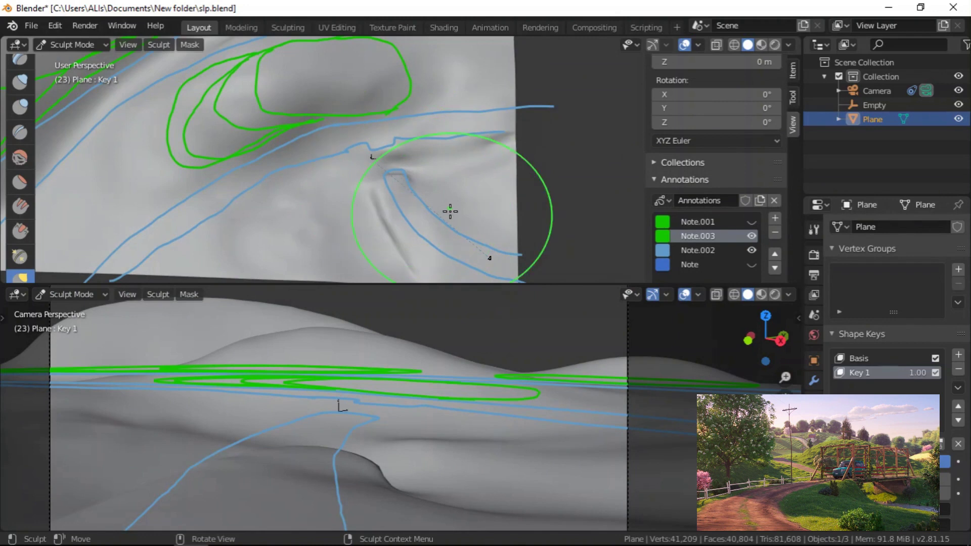
scroll(425, 431, down, 4)
scroll(414, 425, up, 2)
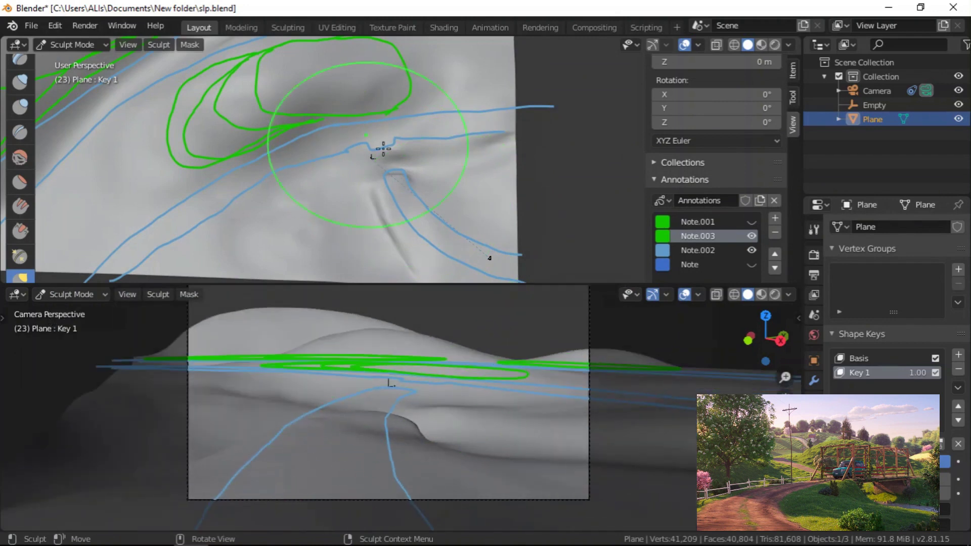
scroll(410, 186, down, 3)
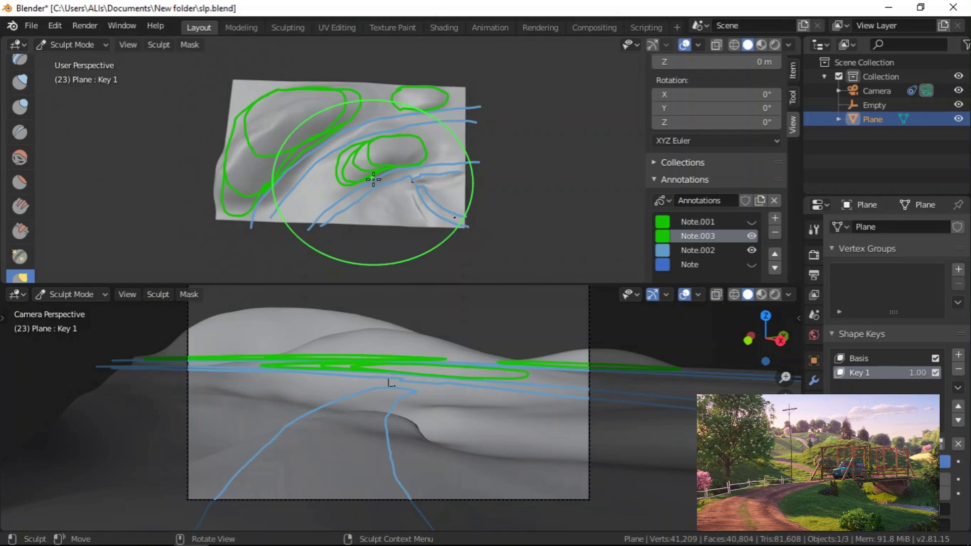
click(752, 235)
click(751, 250)
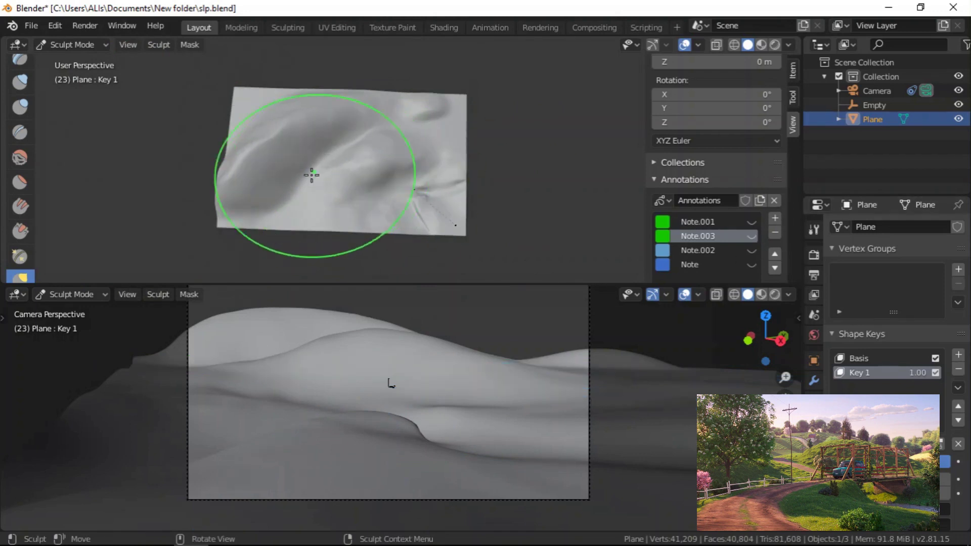
Step: Raise the trench bank near the Empty slightly with a short Grab stroke
middle_drag(328, 166, 361, 136)
scroll(449, 189, up, 4)
mouse_move(448, 188)
middle_down()
mouse_move(420, 132)
mouse_move(407, 149)
mouse_move(495, 160)
mouse_move(435, 223)
mouse_move(367, 165)
mouse_move(353, 180)
mouse_move(388, 184)
mouse_move(362, 232)
mouse_move(356, 191)
mouse_move(333, 214)
middle_up()
scroll(407, 149, up, 2)
key(super)
scroll(455, 203, up, 4)
scroll(455, 203, down, 4)
scroll(329, 219, up, 1)
scroll(332, 220, down, 1)
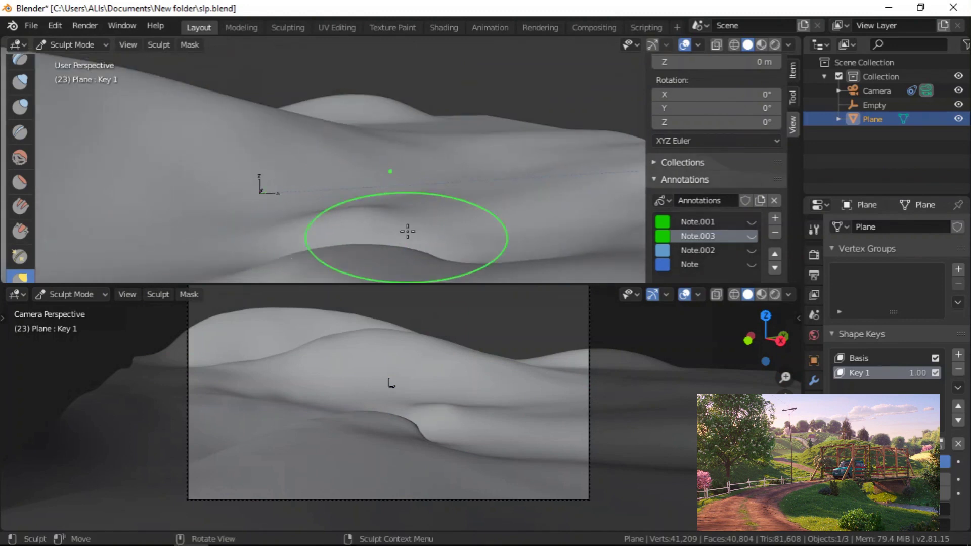
mouse_move(409, 220)
middle_down()
mouse_move(453, 229)
mouse_move(379, 188)
middle_up()
scroll(399, 208, up, 1)
scroll(410, 244, down, 1)
ctrl+middle_drag(409, 247, 425, 210)
drag(425, 210, 426, 201)
Step: Soften the rounded bank and the crease beside the Empty with small Grab strokes
mouse_move(410, 203)
middle_down()
mouse_move(360, 200)
mouse_move(378, 207)
middle_up()
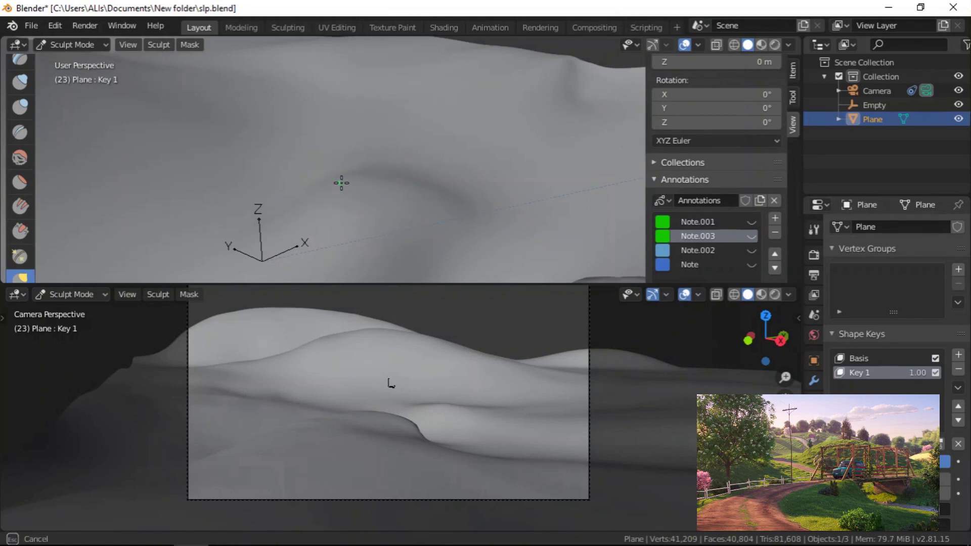
drag(350, 156, 337, 170)
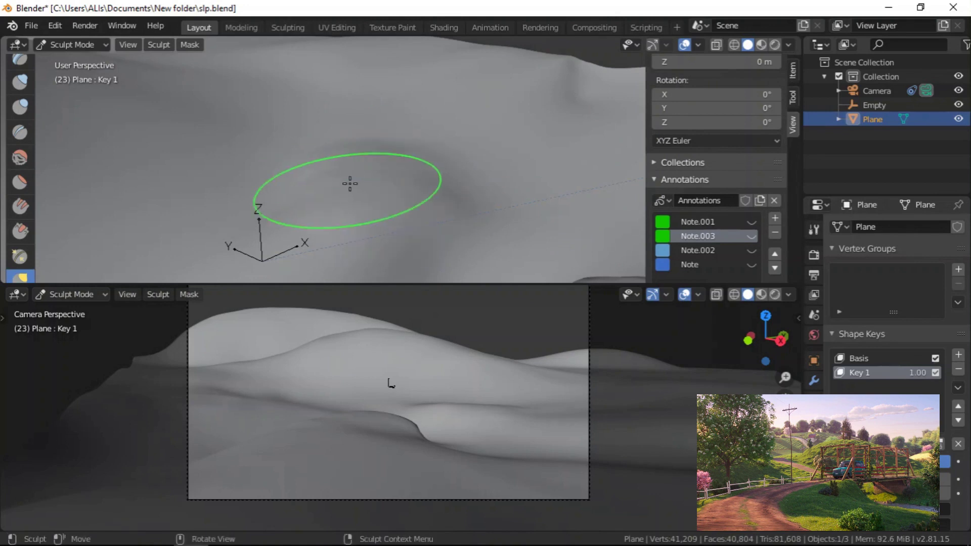
middle_drag(439, 161, 396, 161)
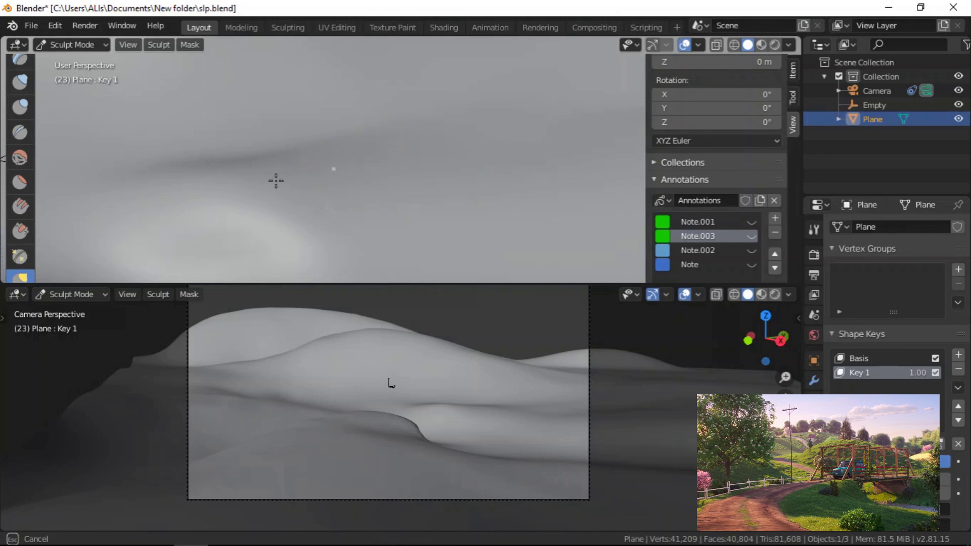
drag(425, 145, 416, 143)
Step: Adjust the foreground surface around the narrow crease near the camera with a short Grab stroke
scroll(340, 126, down, 6)
mouse_move(340, 125)
middle_down()
mouse_move(308, 198)
mouse_move(337, 212)
mouse_move(273, 109)
mouse_move(304, 98)
mouse_move(359, 160)
mouse_move(372, 123)
mouse_move(382, 197)
mouse_move(299, 74)
mouse_move(336, 150)
mouse_move(241, 197)
middle_up()
scroll(339, 202, up, 3)
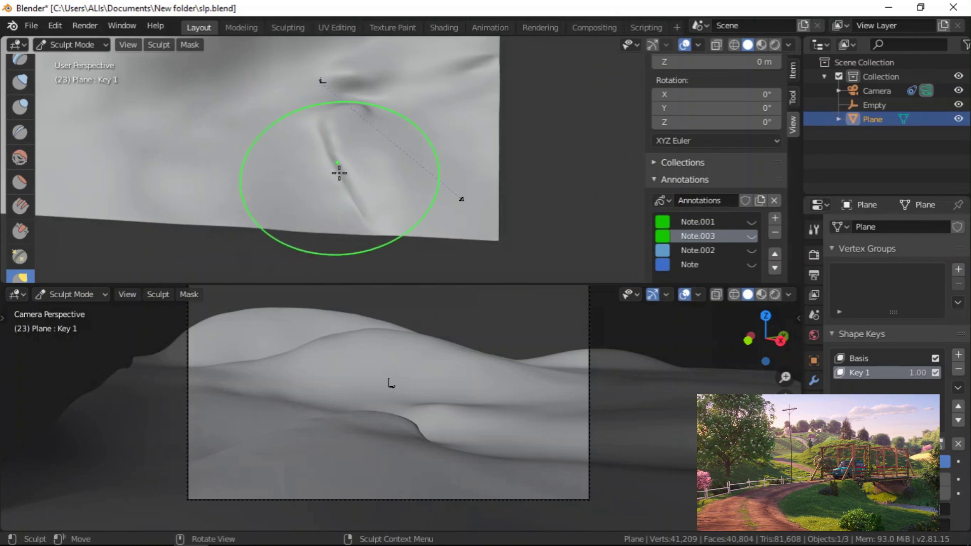
mouse_move(339, 173)
middle_down()
mouse_move(336, 186)
mouse_move(232, 134)
mouse_move(349, 223)
mouse_move(322, 185)
mouse_move(264, 153)
middle_up()
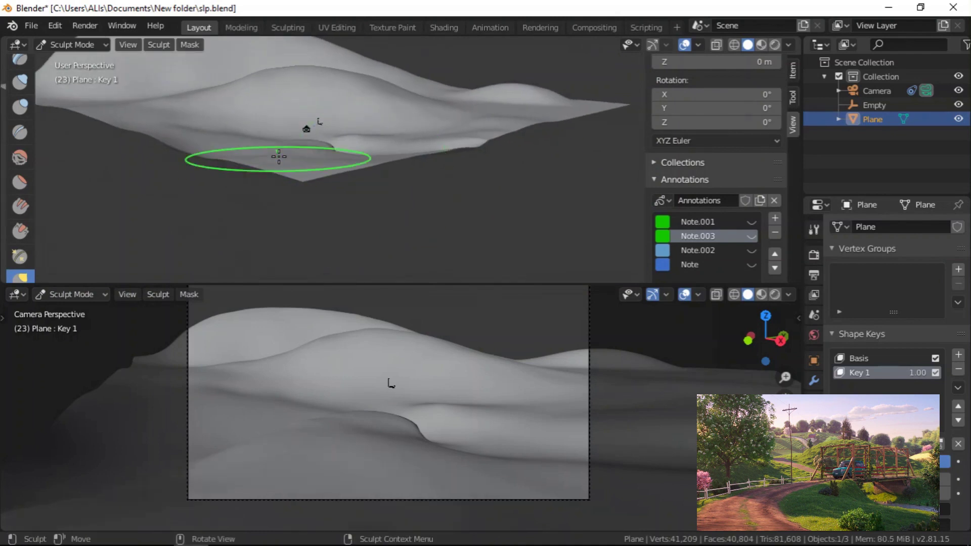
drag(279, 151, 278, 154)
Step: Pull the terrain's corner below the camera downward and reshape its adjoining edge with Grab
mouse_move(279, 154)
middle_down()
mouse_move(312, 171)
mouse_move(395, 170)
mouse_move(356, 128)
middle_up()
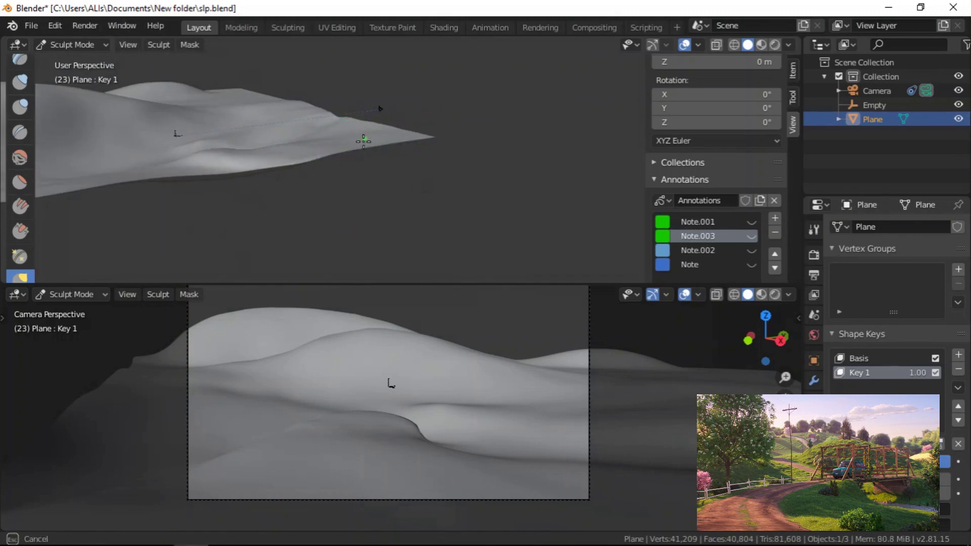
drag(399, 141, 417, 144)
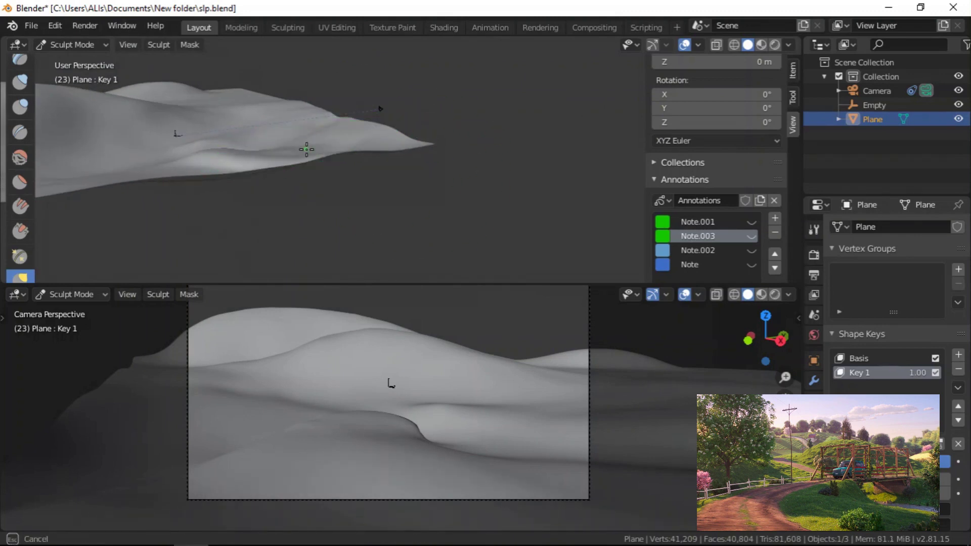
mouse_move(309, 154)
middle_down()
mouse_move(369, 156)
mouse_move(372, 141)
mouse_move(361, 128)
mouse_move(365, 141)
mouse_move(321, 130)
mouse_move(334, 157)
middle_up()
drag(356, 154, 364, 143)
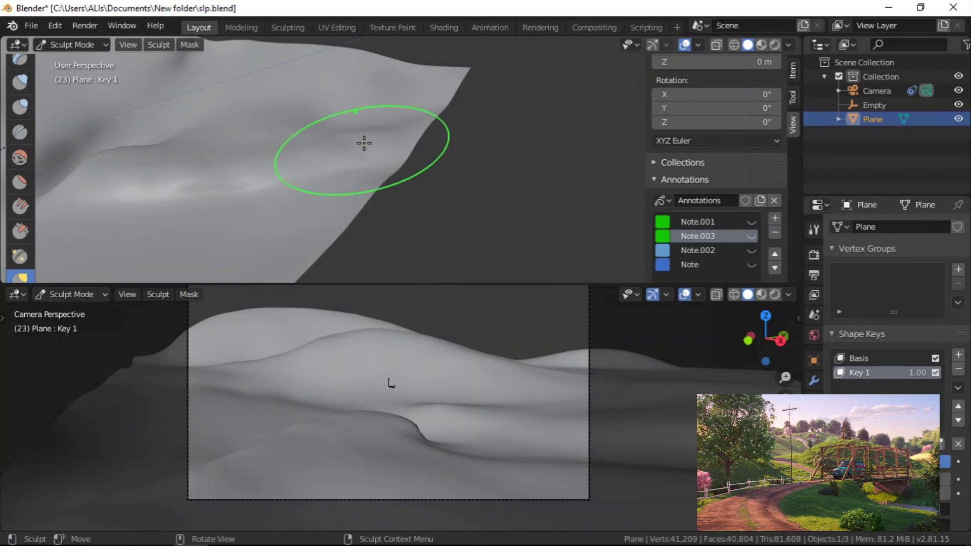
Step: Adjust the terrain's outer edge and corner near the camera with short Grab strokes
mouse_move(355, 156)
middle_down()
mouse_move(390, 143)
mouse_move(357, 65)
middle_up()
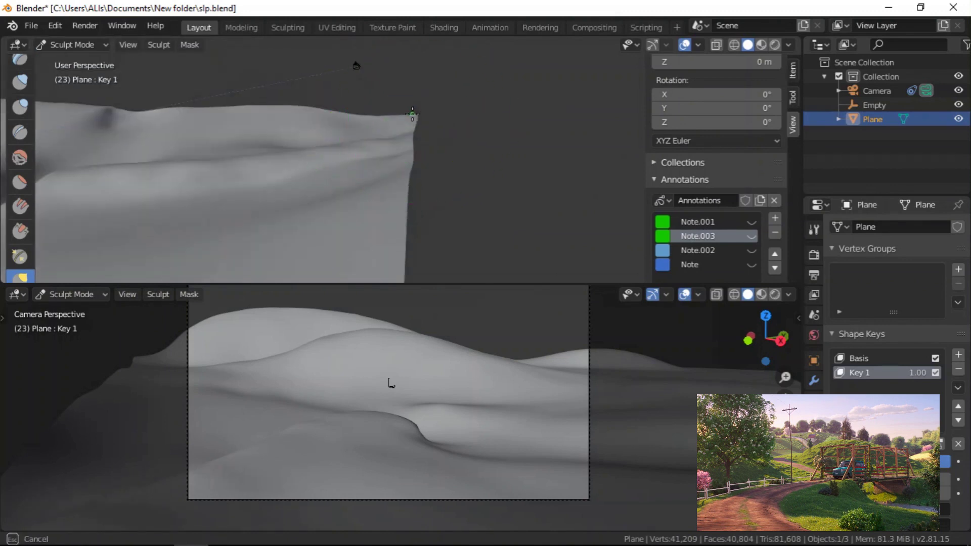
middle_drag(301, 117, 263, 112)
drag(301, 116, 302, 114)
scroll(320, 134, up, 2)
middle_drag(321, 134, 373, 133)
drag(478, 118, 475, 146)
Step: Reshape the terrain border beneath the camera, where the foreground crease meets the edge, with several Grab strokes
mouse_move(314, 65)
middle_down()
mouse_move(349, 104)
mouse_move(357, 178)
mouse_move(372, 166)
middle_up()
drag(372, 166, 349, 163)
mouse_move(410, 163)
middle_down()
mouse_move(308, 151)
mouse_move(245, 191)
mouse_move(282, 137)
mouse_move(363, 162)
mouse_move(217, 169)
mouse_move(329, 109)
mouse_move(380, 136)
mouse_move(360, 147)
middle_up()
drag(355, 144, 353, 153)
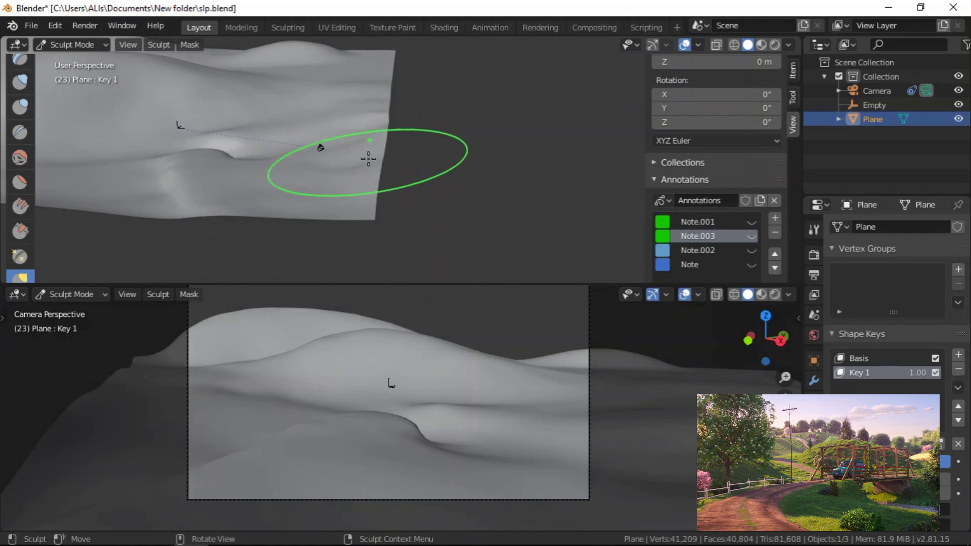
drag(380, 123, 387, 111)
click(387, 112)
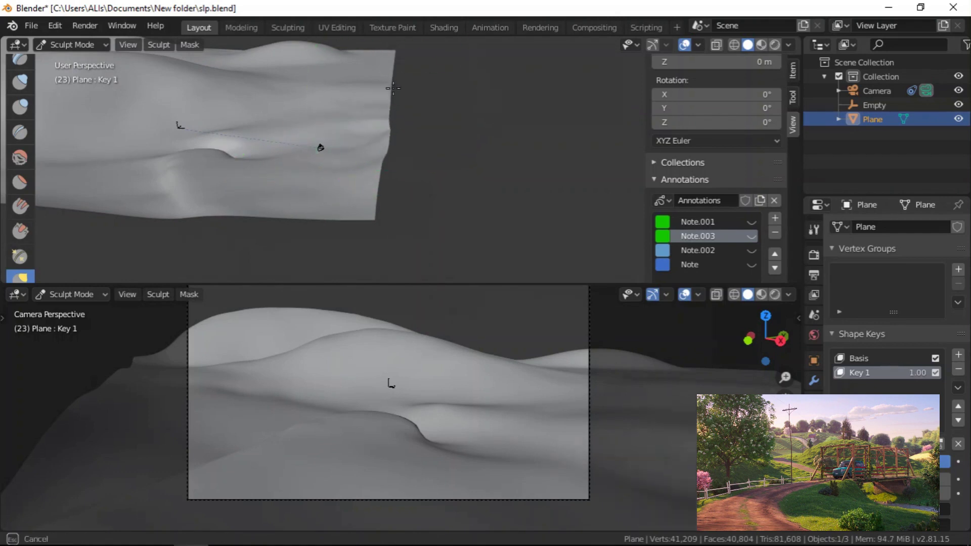
drag(356, 167, 390, 146)
mouse_move(430, 143)
middle_down()
mouse_move(371, 225)
mouse_move(471, 141)
mouse_move(419, 191)
mouse_move(336, 147)
middle_up()
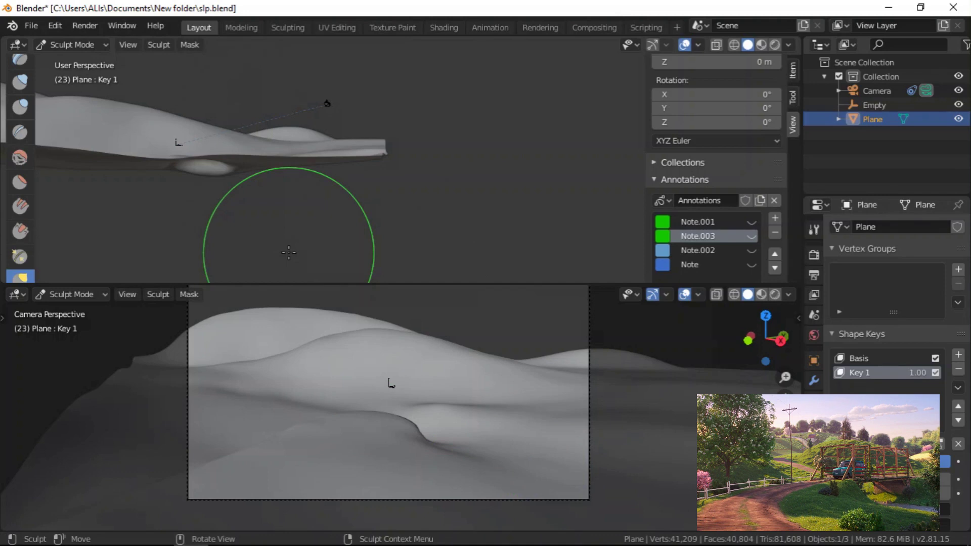
Step: Try to reshape the rounded bank beside the Empty with Grab, and undo the strokes
mouse_move(287, 202)
middle_down()
mouse_move(358, 200)
mouse_move(321, 241)
mouse_move(347, 215)
mouse_move(331, 223)
mouse_move(353, 224)
middle_up()
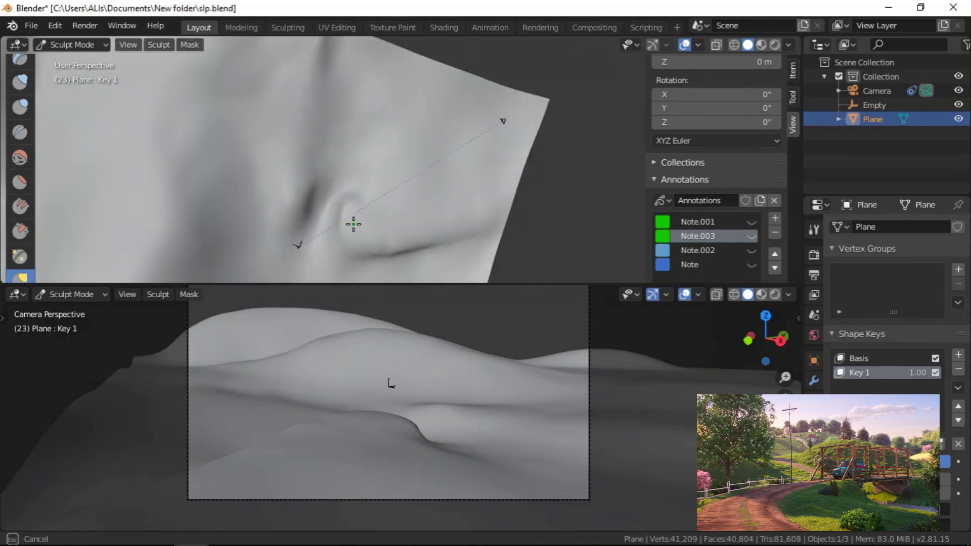
mouse_move(361, 221)
mouse_down()
mouse_move(367, 212)
mouse_move(343, 215)
mouse_up()
scroll(362, 212, up, 2)
drag(342, 183, 348, 183)
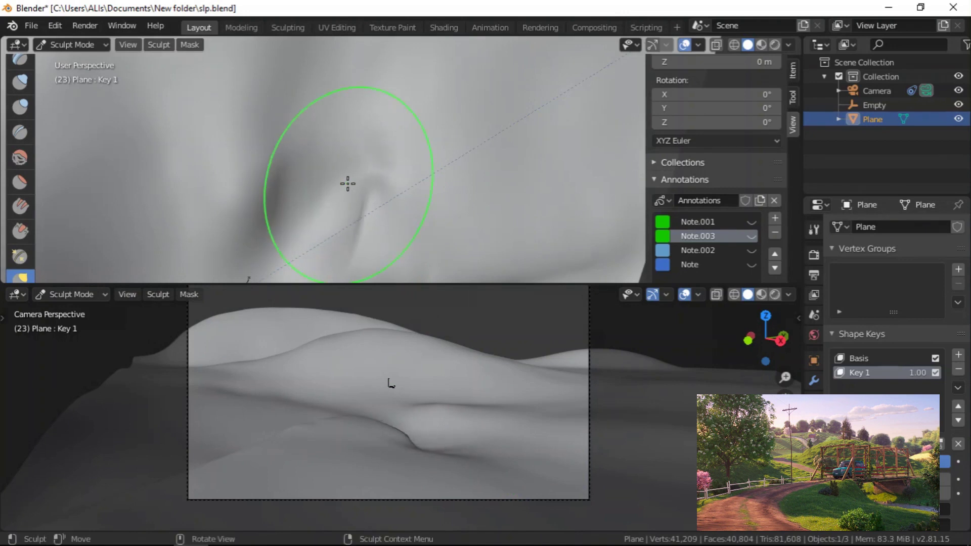
scroll(354, 147, down, 2)
drag(350, 217, 360, 219)
key(ctrl+z)
key(ctrl+z)
key(ctrl+z)
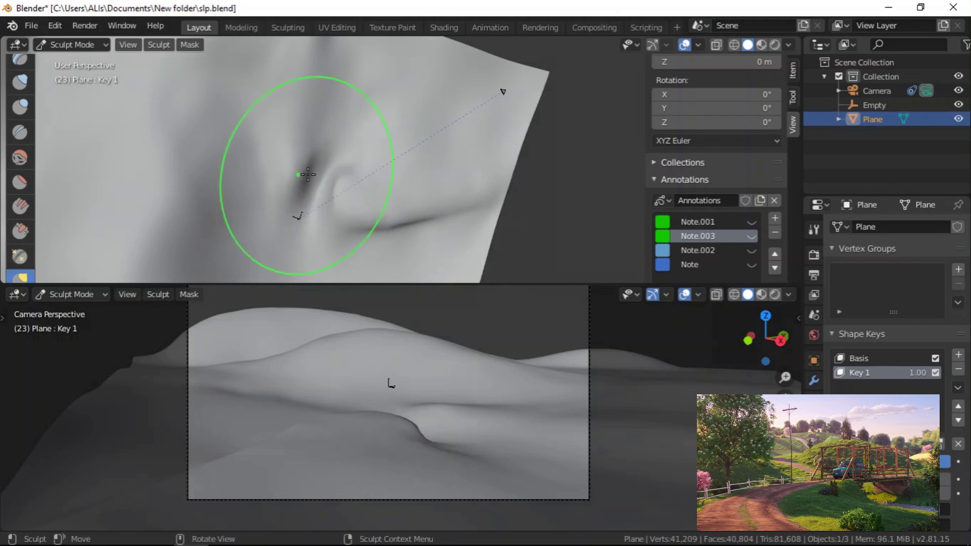
Step: Pull the trench wall and rounded bank beside the Empty into a gentler curve with small Grab strokes
scroll(308, 174, up, 4)
drag(307, 166, 305, 162)
drag(305, 164, 302, 200)
scroll(300, 166, down, 3)
mouse_move(325, 195)
mouse_down()
mouse_move(340, 188)
mouse_move(292, 185)
mouse_up()
scroll(287, 185, up, 1)
drag(314, 136, 309, 137)
mouse_move(303, 203)
mouse_down()
mouse_move(296, 199)
mouse_move(354, 197)
mouse_move(357, 218)
mouse_up()
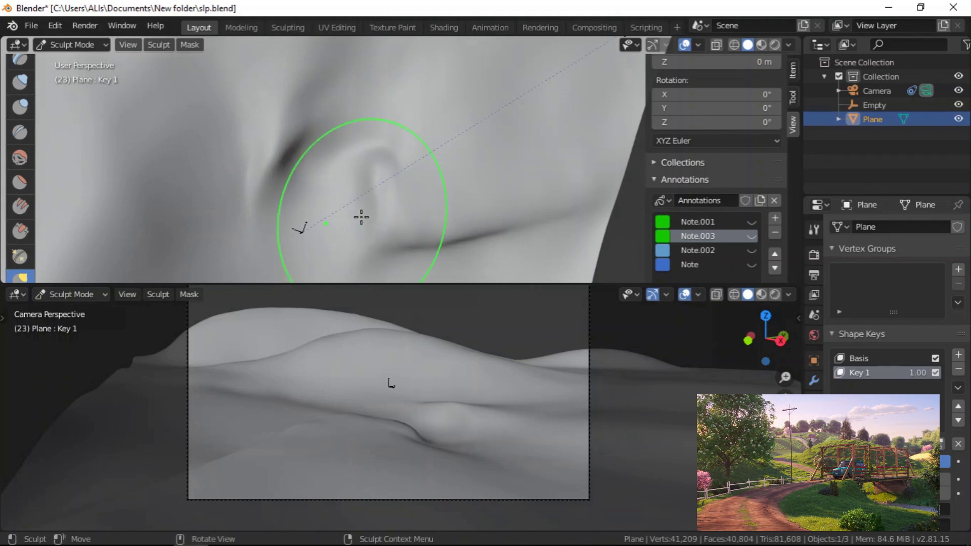
Step: Widen the trench and soften the end of its rounded bank with Grab strokes
mouse_move(263, 136)
mouse_down()
mouse_move(248, 133)
mouse_move(258, 141)
mouse_move(263, 118)
mouse_up()
mouse_move(396, 195)
mouse_down()
mouse_move(377, 219)
mouse_move(377, 168)
mouse_move(331, 124)
mouse_up()
scroll(302, 189, down, 8)
scroll(301, 150, up, 5)
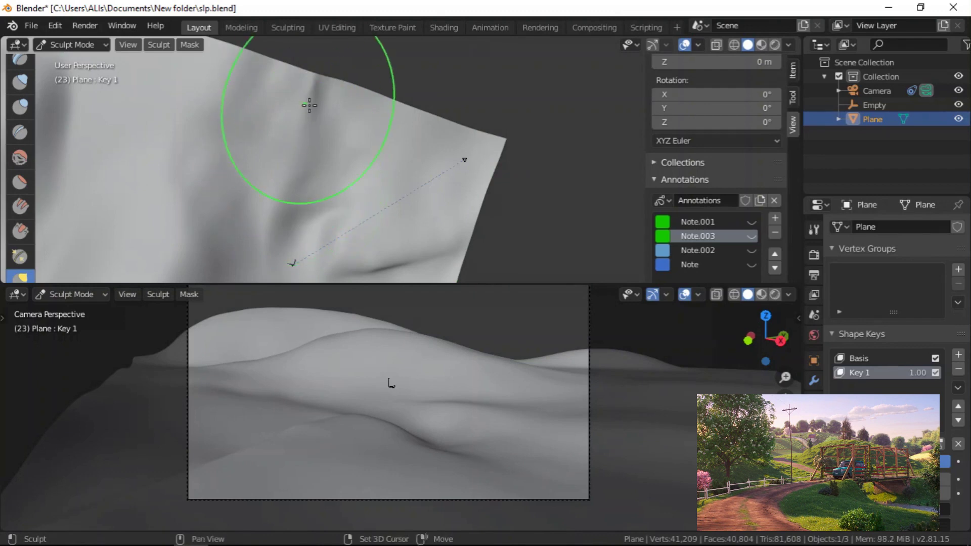
Step: Even out the slope beside the trench near the Empty with short Grab strokes
mouse_move(254, 228)
mouse_down()
mouse_move(216, 195)
mouse_move(175, 236)
mouse_up()
scroll(240, 205, up, 2)
mouse_move(235, 161)
mouse_down()
mouse_move(238, 137)
mouse_move(201, 140)
mouse_move(240, 175)
mouse_up()
middle_drag(254, 187, 123, 182)
scroll(172, 203, up, 2)
mouse_move(219, 226)
middle_down()
mouse_move(166, 189)
mouse_move(182, 136)
mouse_move(223, 172)
mouse_move(179, 101)
middle_up()
scroll(182, 137, down, 3)
scroll(179, 96, up, 5)
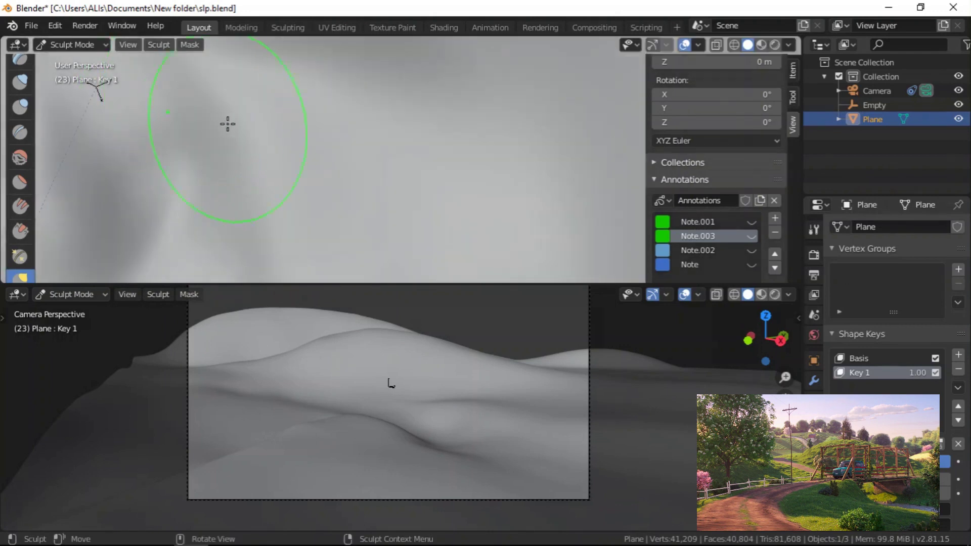
mouse_move(230, 167)
middle_down()
mouse_move(210, 114)
mouse_move(271, 191)
mouse_move(182, 106)
middle_up()
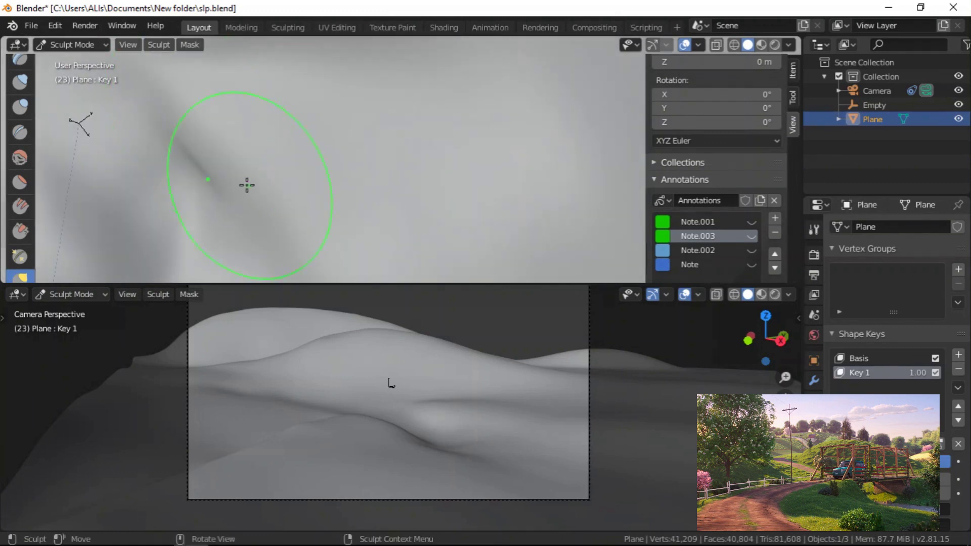
Step: Save the current scene file
mouse_move(241, 189)
middle_down()
mouse_move(227, 158)
mouse_move(217, 189)
mouse_move(205, 153)
mouse_move(228, 210)
mouse_move(386, 134)
mouse_move(331, 139)
mouse_move(329, 156)
mouse_move(342, 147)
mouse_move(347, 174)
mouse_move(412, 147)
mouse_move(384, 136)
middle_up()
mouse_move(437, 187)
middle_down()
mouse_move(390, 147)
mouse_move(382, 159)
mouse_move(129, 60)
middle_up()
click(31, 25)
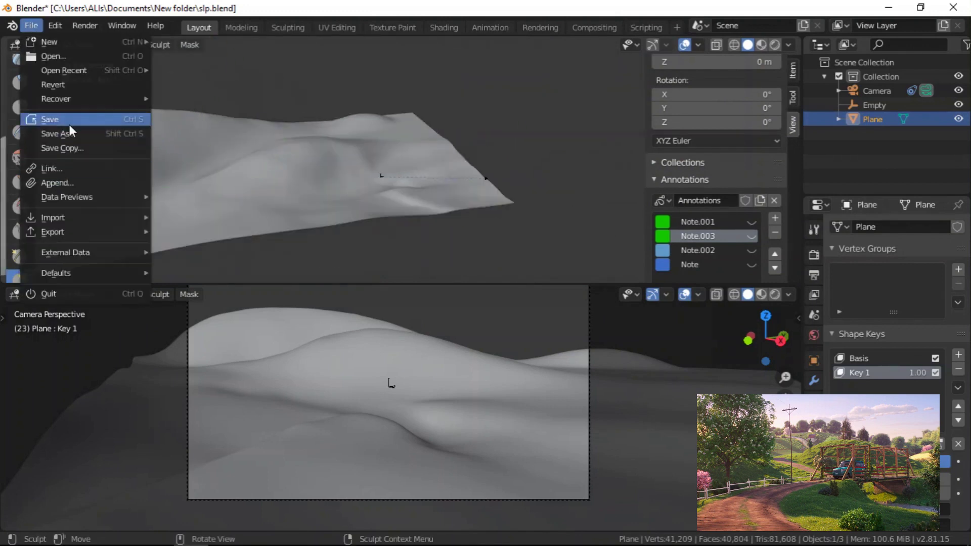
Step: Save the current scene file slp.blend
click(48, 122)
mouse_move(426, 176)
middle_down()
mouse_move(335, 165)
mouse_move(392, 173)
mouse_move(380, 134)
mouse_move(436, 132)
middle_up()
scroll(370, 406, down, 2)
scroll(427, 411, up, 2)
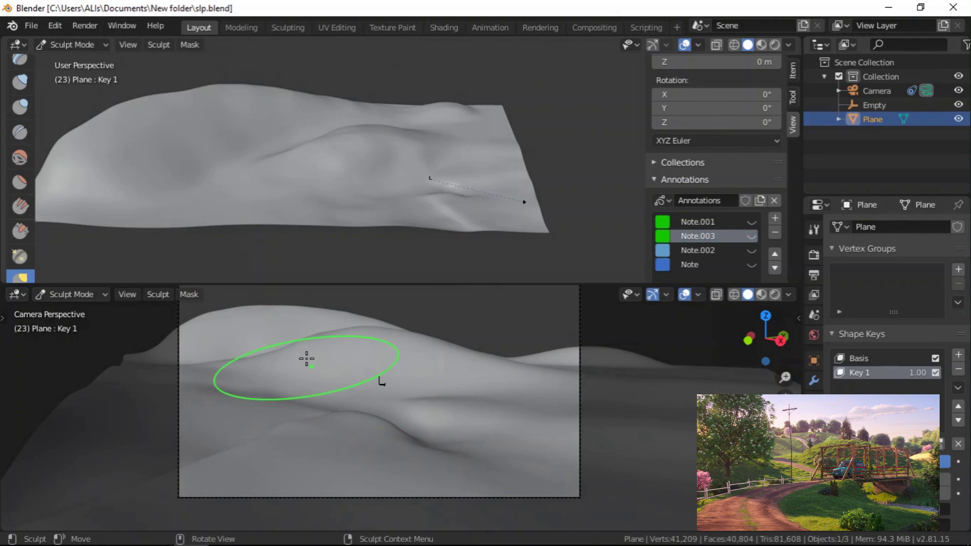
Step: Reshape the crest of the middle hill and the slope of the large rear hill with sculpt strokes
scroll(325, 374, down, 2)
scroll(351, 355, up, 2)
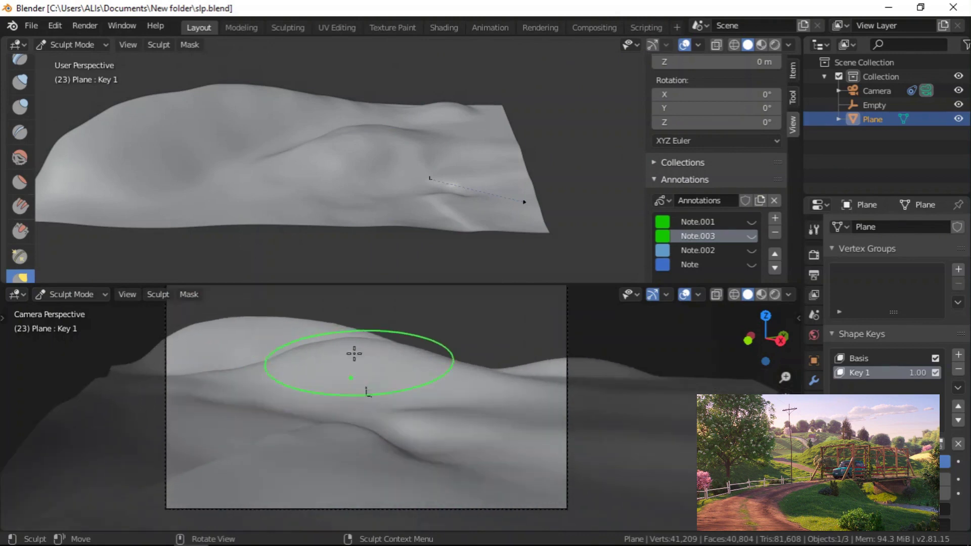
scroll(437, 438, down, 2)
scroll(441, 416, up, 2)
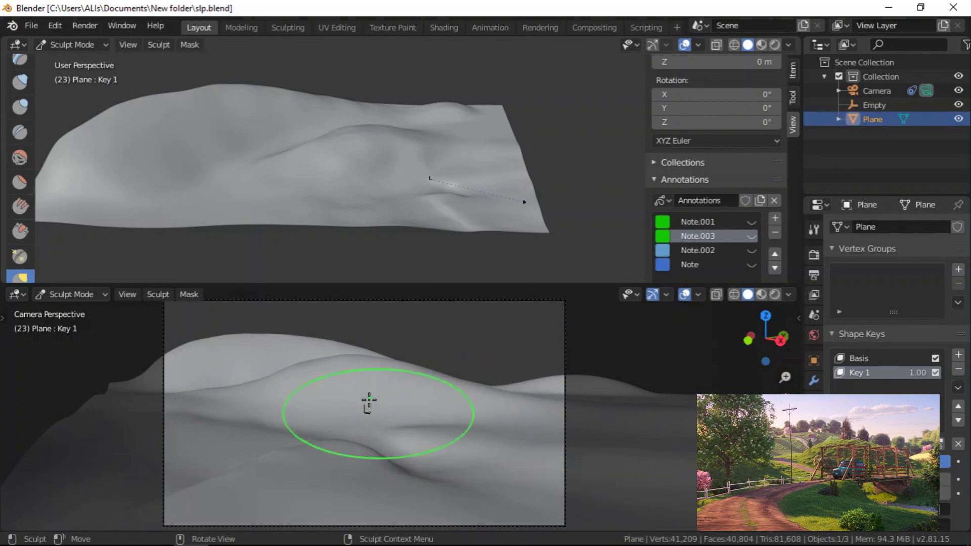
scroll(347, 163, up, 5)
drag(384, 177, 399, 155)
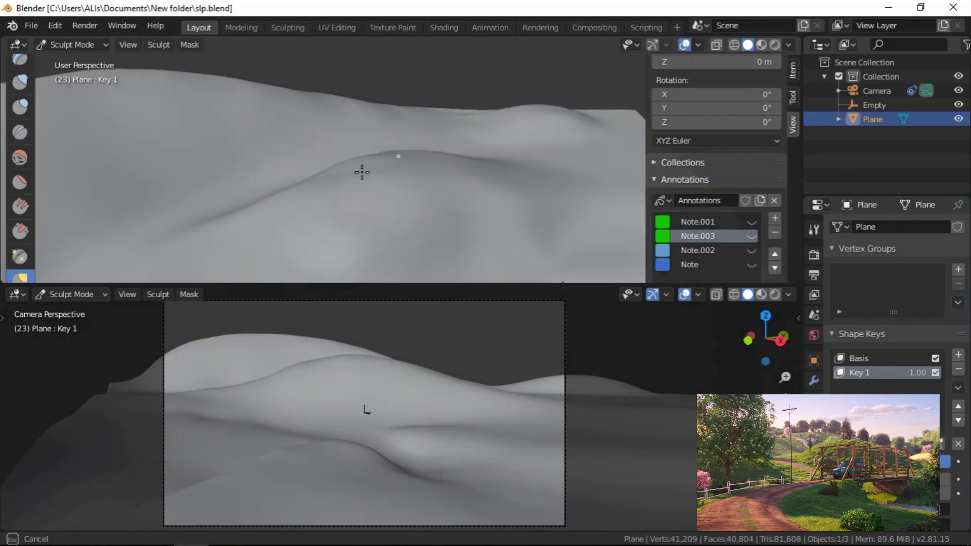
drag(327, 188, 356, 179)
scroll(387, 169, down, 4)
middle_drag(390, 167, 358, 189)
drag(358, 189, 255, 151)
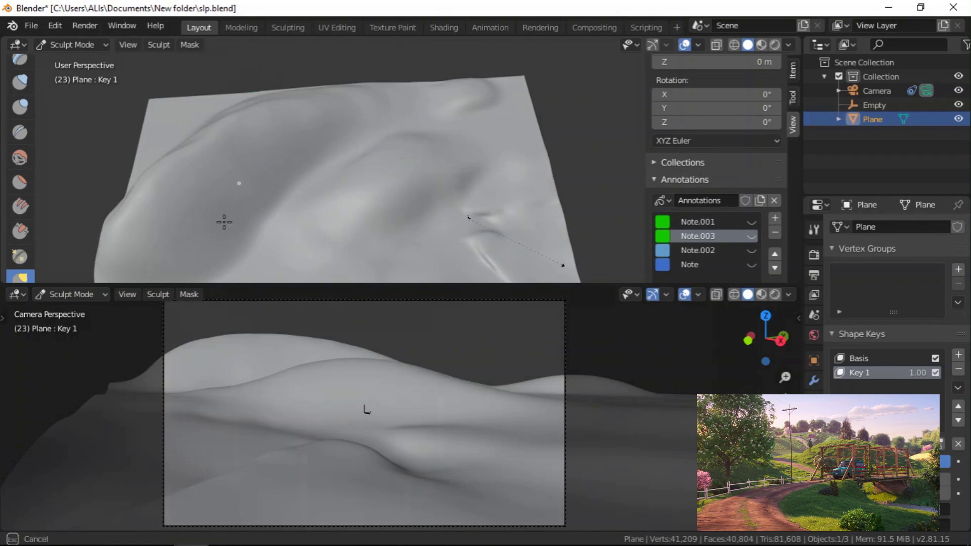
middle_drag(186, 223, 431, 207)
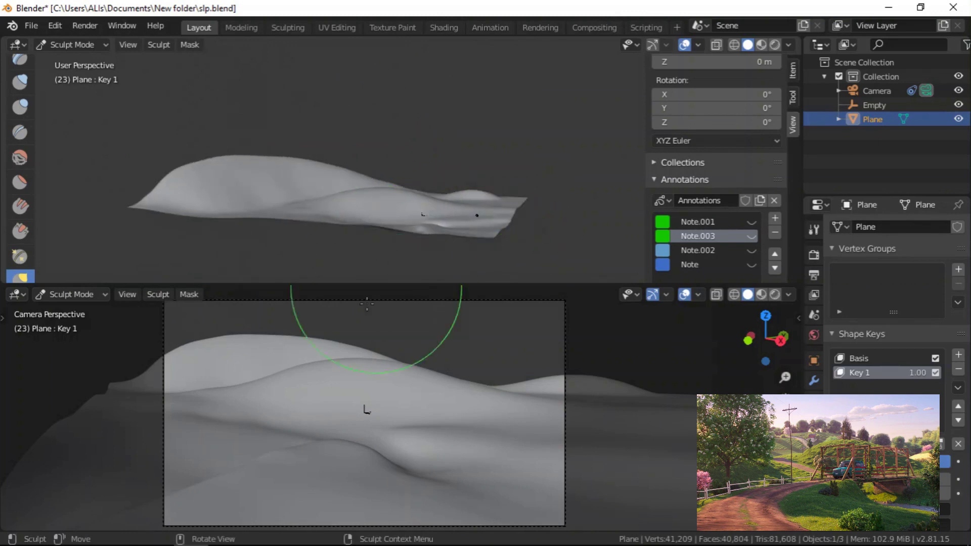
Step: Try to raise the foreground bank beside the empty with several sculpt strokes, and undo them
scroll(300, 382, down, 2)
scroll(301, 456, up, 2)
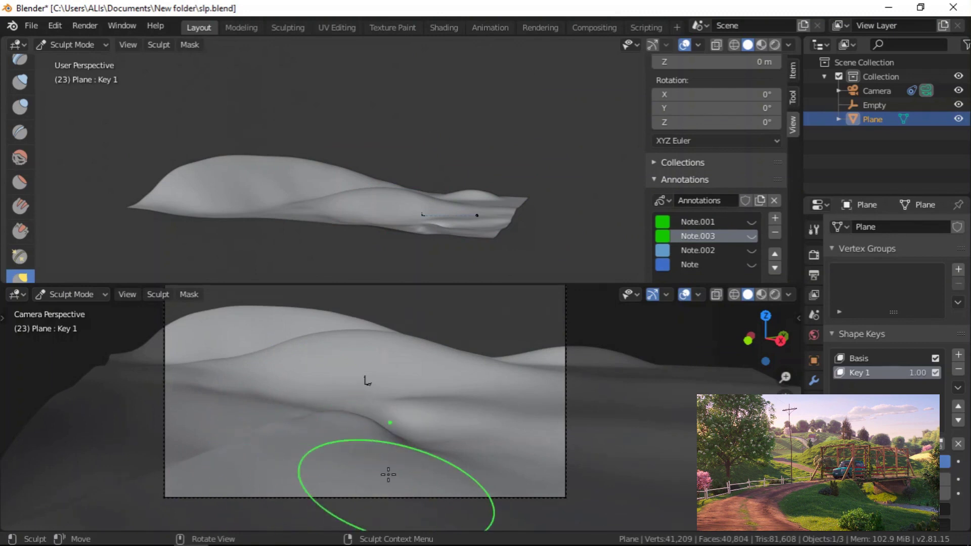
scroll(377, 484, up, 2)
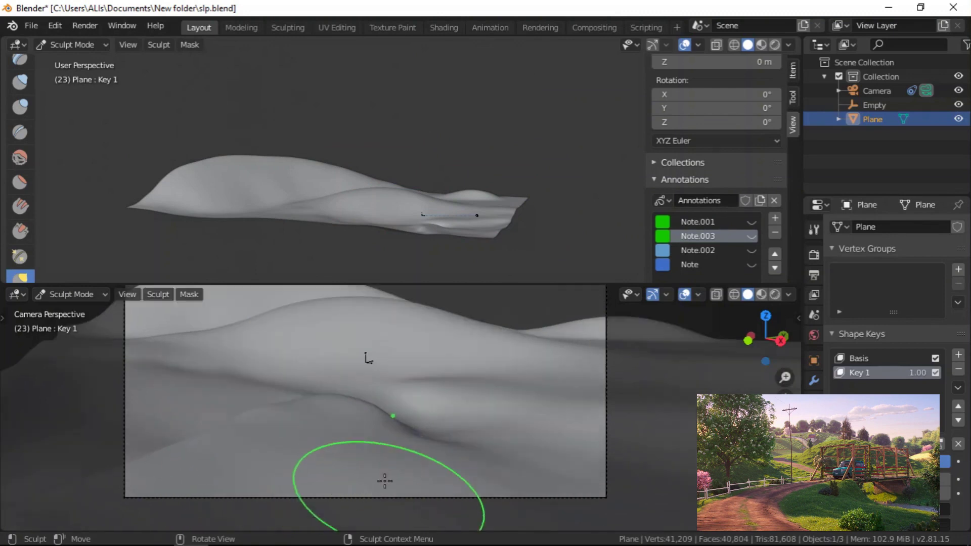
scroll(384, 478, down, 3)
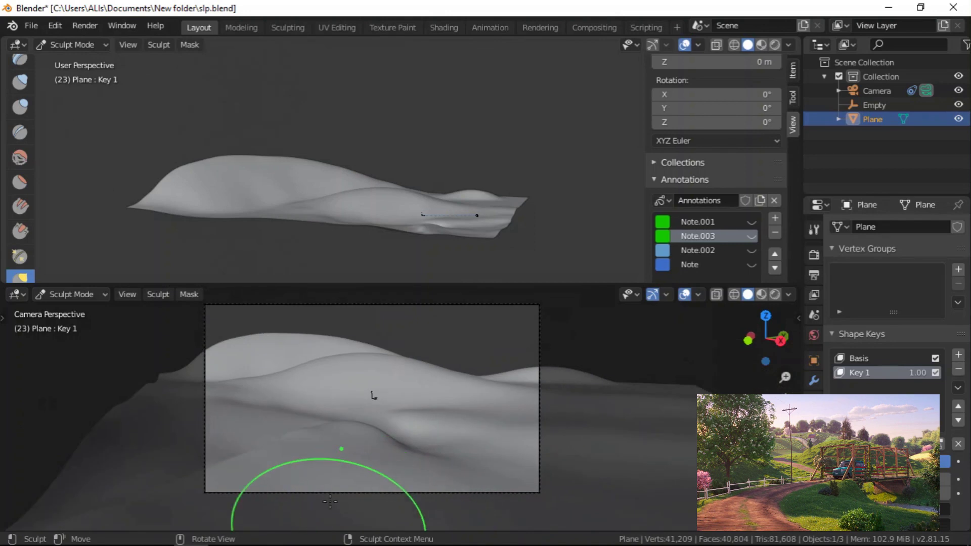
middle_drag(419, 219, 496, 265)
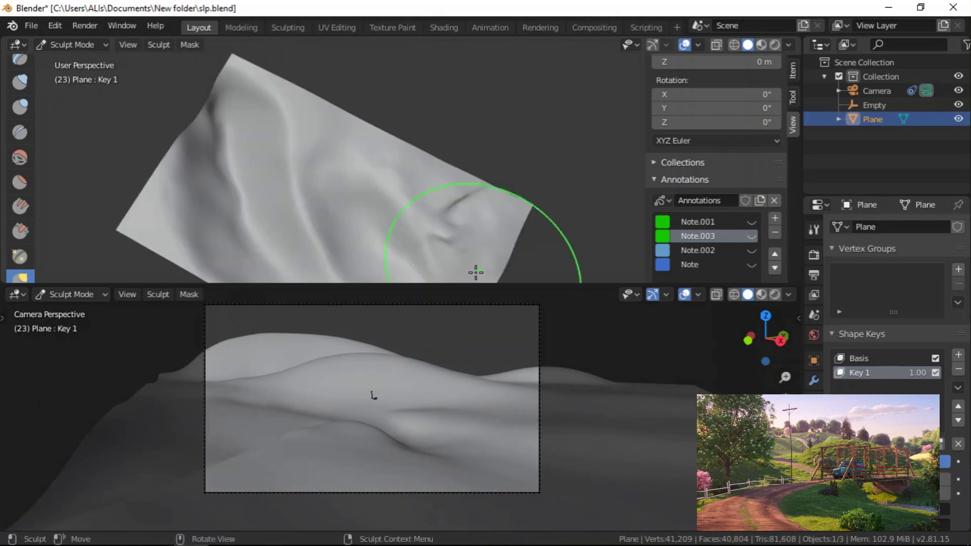
mouse_move(430, 168)
middle_down()
mouse_move(390, 162)
mouse_move(428, 185)
mouse_move(431, 210)
mouse_move(447, 190)
mouse_move(444, 156)
mouse_move(460, 156)
mouse_move(434, 162)
mouse_move(438, 115)
mouse_move(376, 185)
middle_up()
scroll(432, 178, up, 6)
scroll(446, 191, up, 3)
scroll(451, 172, down, 7)
scroll(446, 198, up, 4)
drag(375, 186, 375, 185)
mouse_move(375, 185)
middle_down()
mouse_move(382, 208)
mouse_move(430, 239)
middle_up()
mouse_move(386, 156)
mouse_down()
mouse_move(365, 146)
mouse_move(369, 120)
mouse_up()
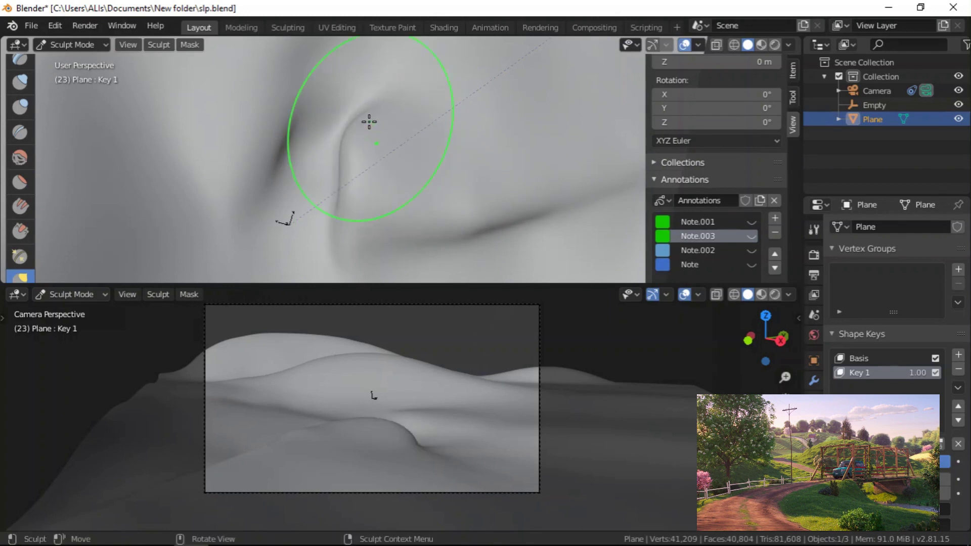
drag(360, 200, 351, 197)
mouse_move(351, 197)
middle_down()
mouse_move(348, 104)
mouse_move(370, 182)
middle_up()
mouse_move(371, 182)
mouse_down()
mouse_move(360, 202)
mouse_move(340, 207)
mouse_up()
key(ctrl+z)
key(ctrl+z)
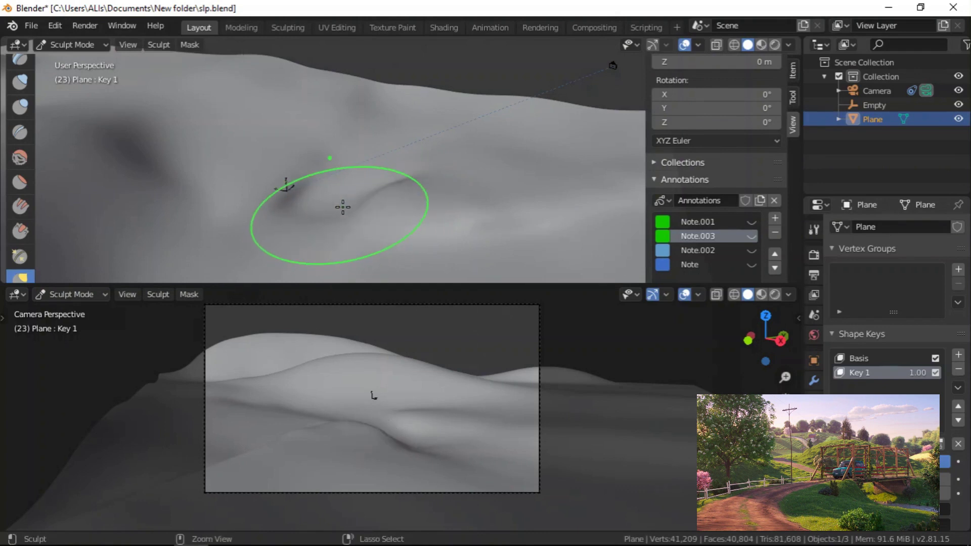
Step: Make a small sculpt adjustment to the terrain around the foreground bank
mouse_move(408, 187)
middle_down()
mouse_move(380, 208)
mouse_move(284, 242)
mouse_move(409, 237)
mouse_move(405, 201)
middle_up()
key(ctrl+shift+z)
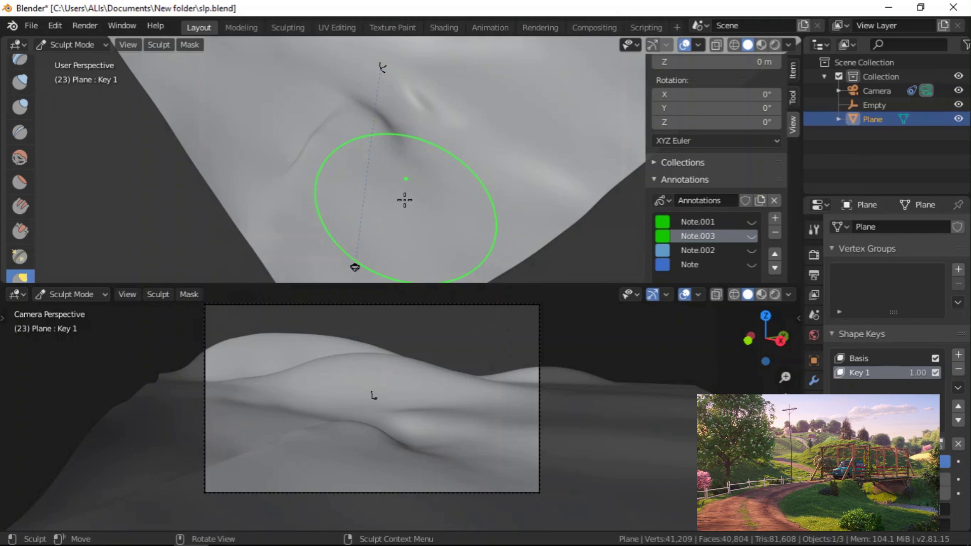
mouse_move(405, 200)
middle_down()
mouse_move(412, 226)
mouse_move(436, 169)
mouse_move(461, 162)
middle_up()
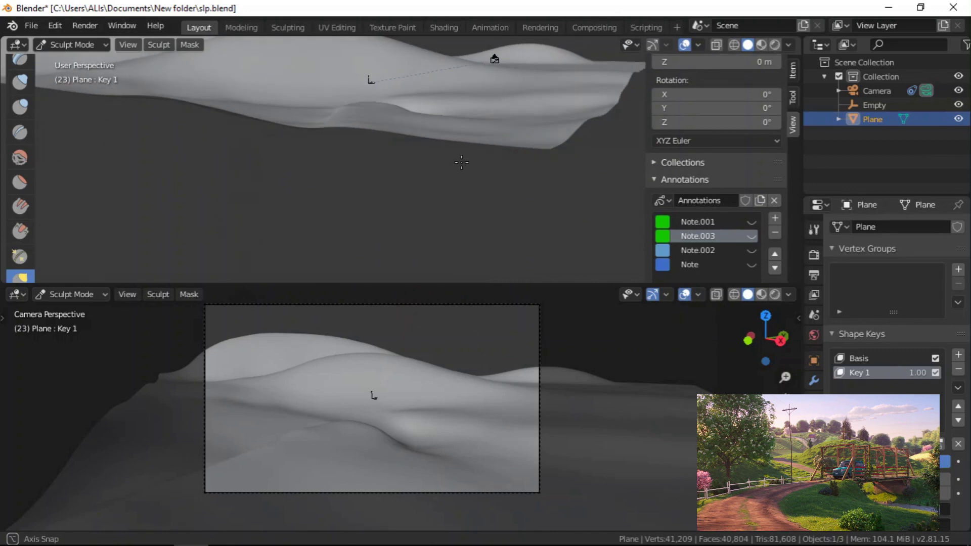
scroll(462, 105, up, 3)
scroll(455, 170, down, 3)
mouse_move(457, 170)
mouse_down()
mouse_move(459, 163)
mouse_move(486, 175)
mouse_move(500, 160)
mouse_up()
Step: Examine the shape of the whole sculpted terrain from above and from several side angles
mouse_move(500, 161)
middle_down()
mouse_move(521, 190)
mouse_move(521, 147)
mouse_move(447, 120)
mouse_move(459, 189)
mouse_move(527, 220)
mouse_move(460, 149)
mouse_move(475, 117)
mouse_move(375, 169)
middle_up()
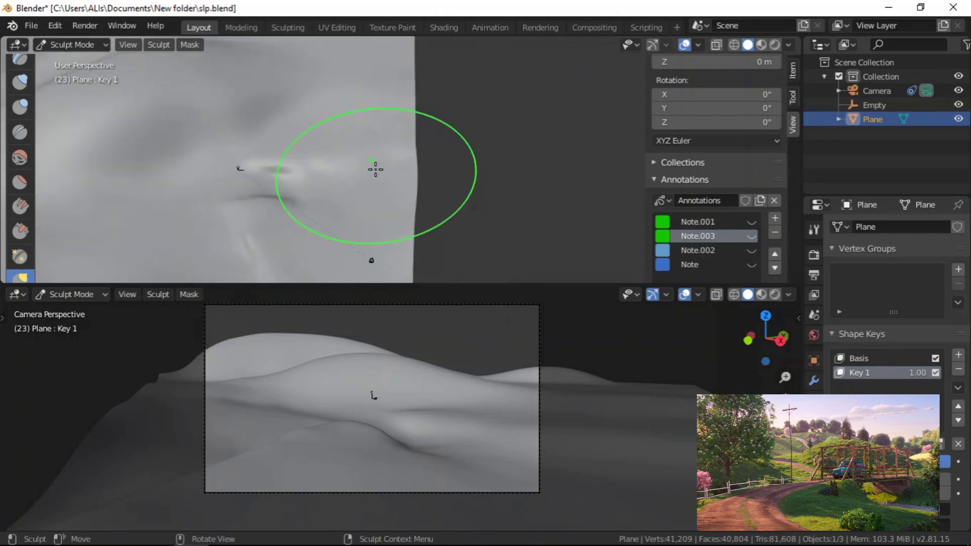
scroll(306, 162, down, 5)
middle_drag(241, 156, 301, 165)
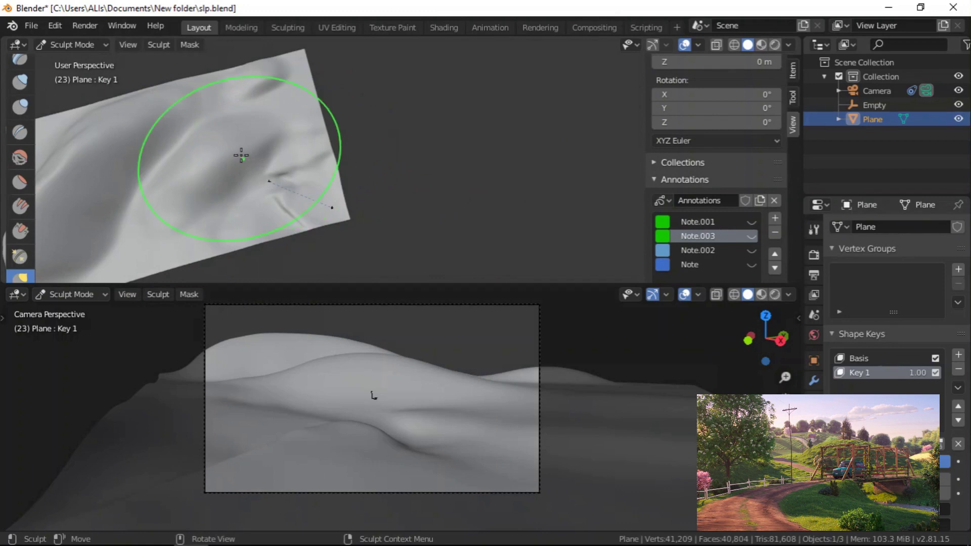
scroll(241, 155, up, 5)
mouse_move(353, 152)
middle_down()
mouse_move(281, 120)
mouse_move(430, 175)
mouse_move(418, 158)
middle_up()
scroll(442, 182, down, 5)
scroll(450, 172, up, 6)
scroll(364, 99, down, 6)
scroll(365, 99, up, 4)
scroll(445, 170, down, 6)
scroll(548, 72, up, 2)
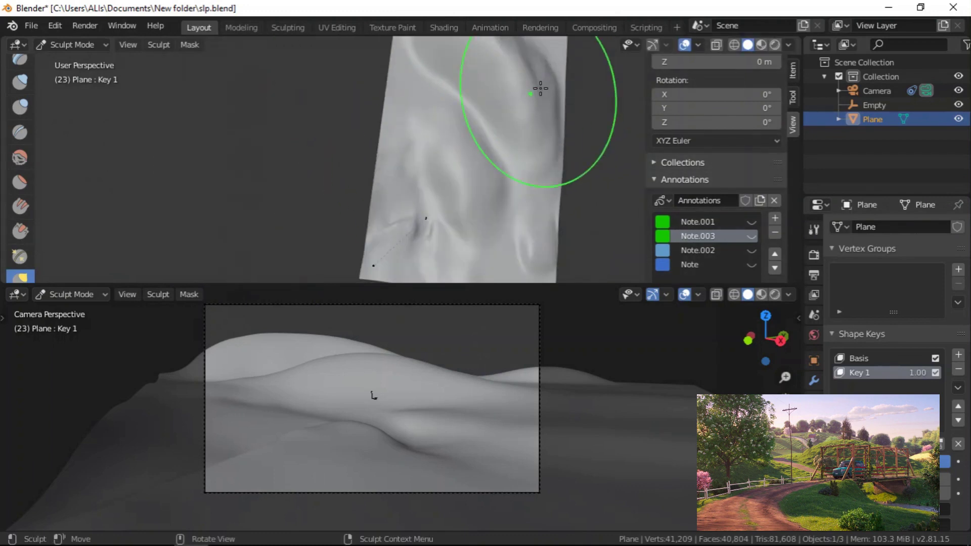
mouse_move(513, 145)
middle_down()
mouse_move(499, 191)
mouse_move(523, 230)
mouse_move(513, 197)
mouse_move(401, 174)
mouse_move(321, 217)
mouse_move(346, 237)
mouse_move(375, 162)
mouse_move(427, 182)
mouse_move(329, 132)
middle_up()
Step: Examine the hills and foreground within the camera frame against the reference picture
scroll(443, 422, down, 2)
scroll(352, 370, up, 2)
scroll(431, 387, down, 1)
scroll(431, 386, up, 1)
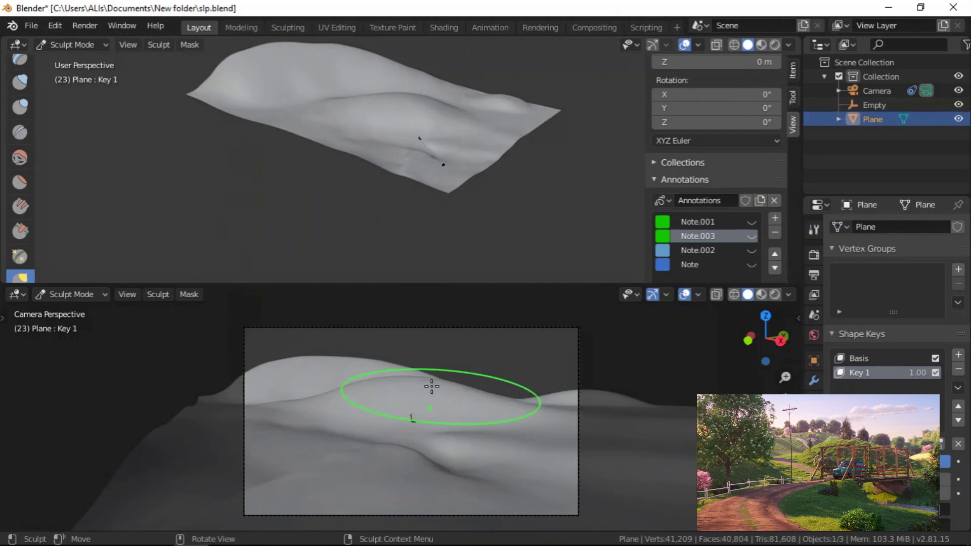
scroll(431, 386, up, 1)
scroll(344, 475, up, 4)
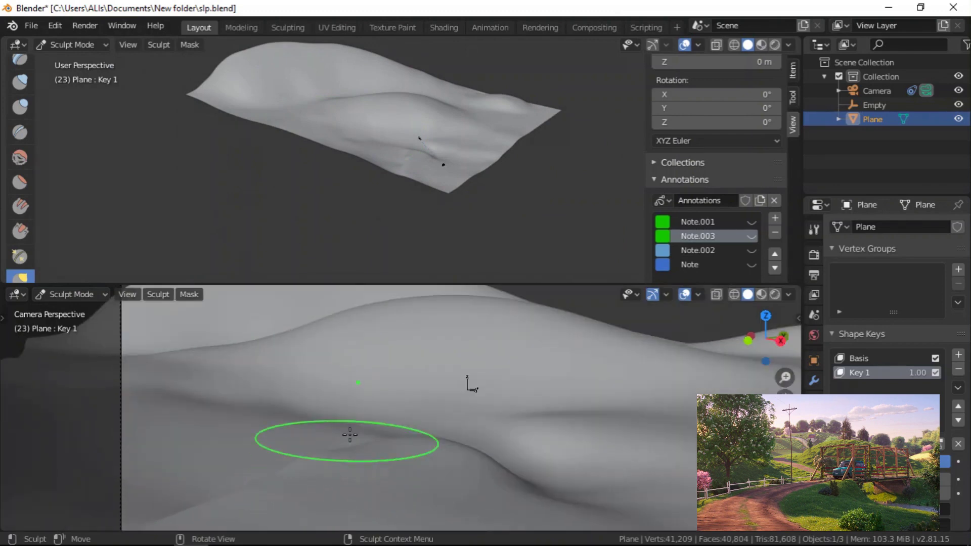
scroll(357, 429, down, 6)
scroll(357, 429, up, 2)
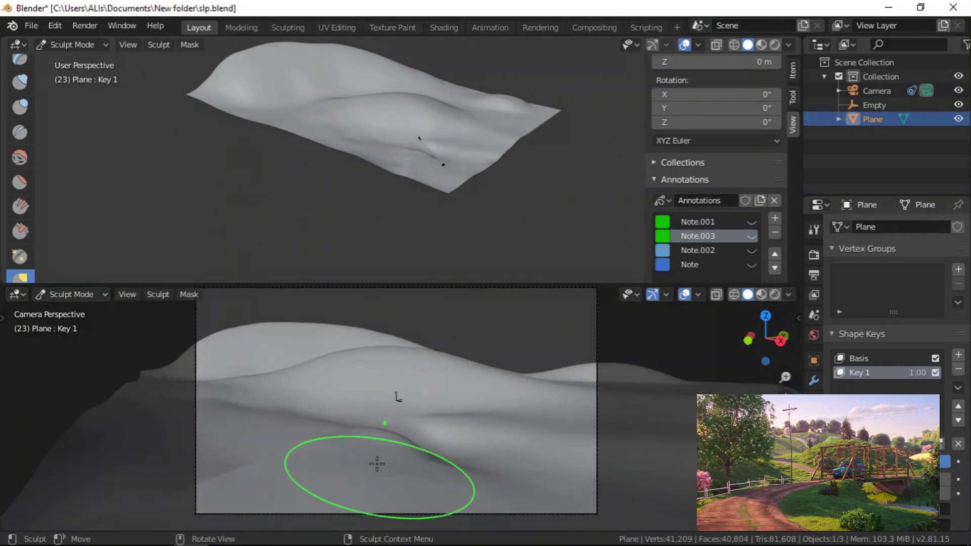
scroll(405, 384, down, 1)
scroll(421, 373, up, 1)
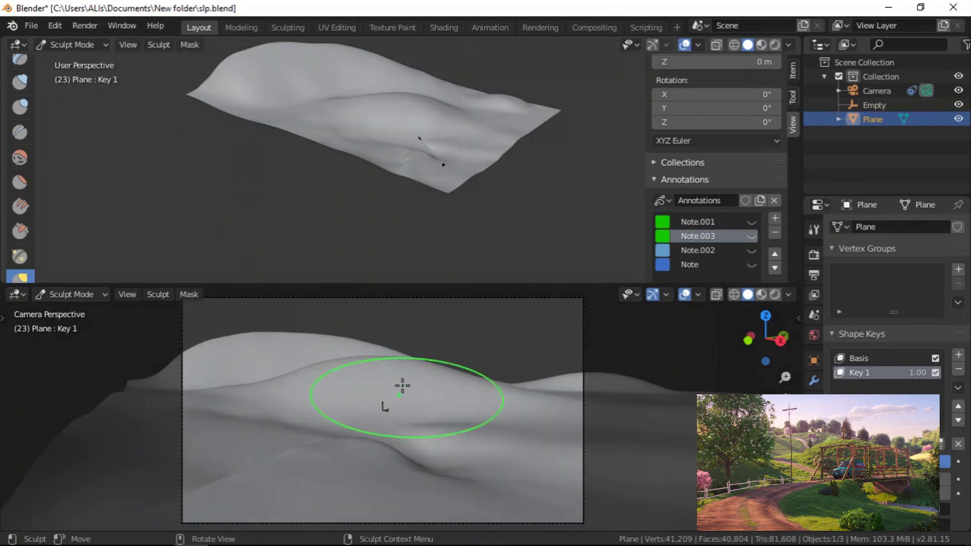
scroll(494, 434, down, 1)
scroll(494, 358, up, 1)
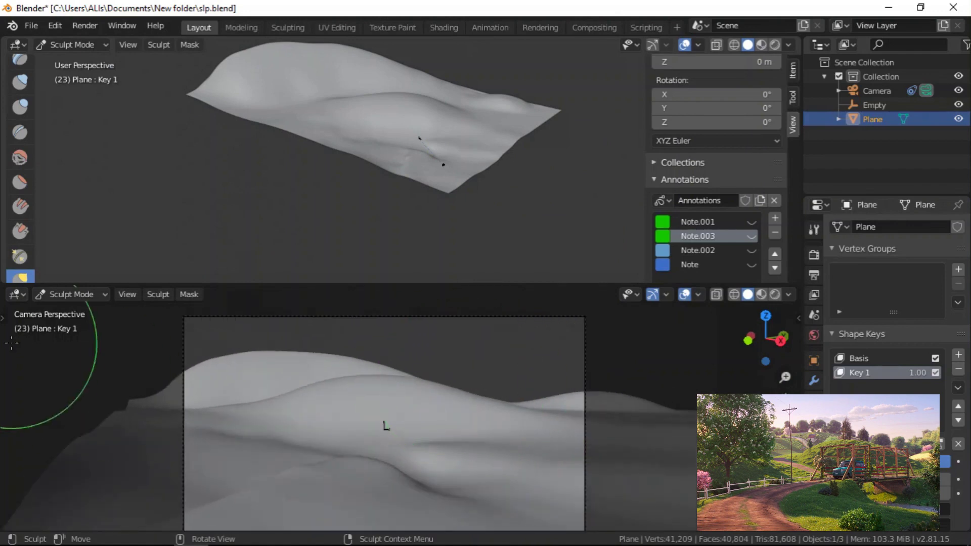
Step: Switch to OBS to check the recording and return to Blender
click(436, 532)
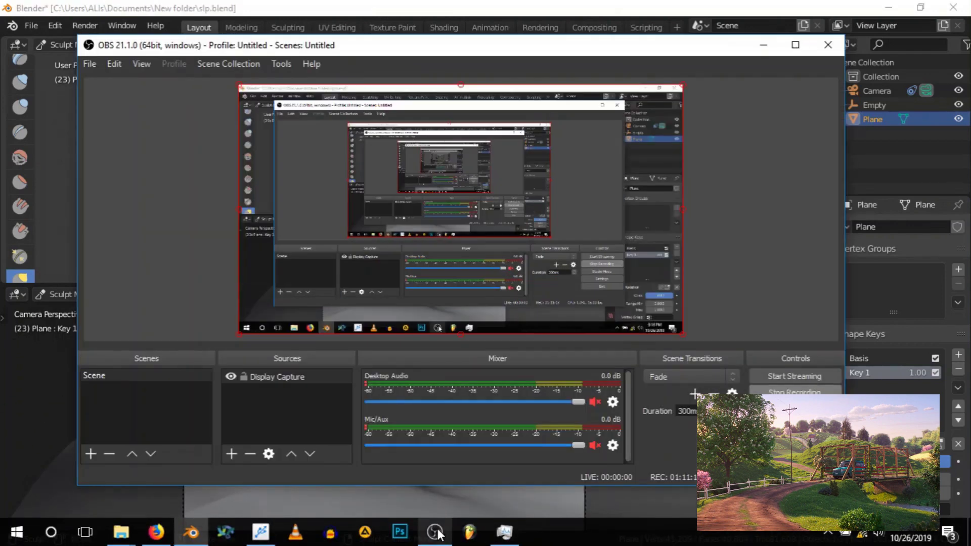
click(436, 532)
Step: Make the annotation layers Note.003 and Note.002 visible over the terrain
mouse_move(412, 182)
middle_down()
mouse_move(328, 113)
mouse_move(368, 191)
mouse_move(398, 181)
mouse_move(317, 146)
mouse_move(359, 181)
mouse_move(403, 160)
middle_up()
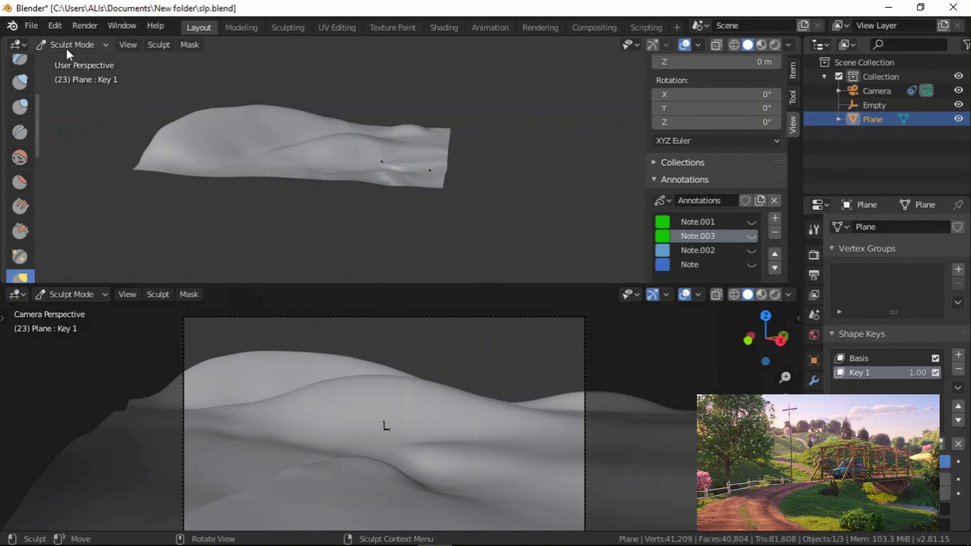
click(753, 236)
click(752, 250)
middle_drag(359, 146, 401, 211)
scroll(360, 169, down, 4)
scroll(356, 150, up, 4)
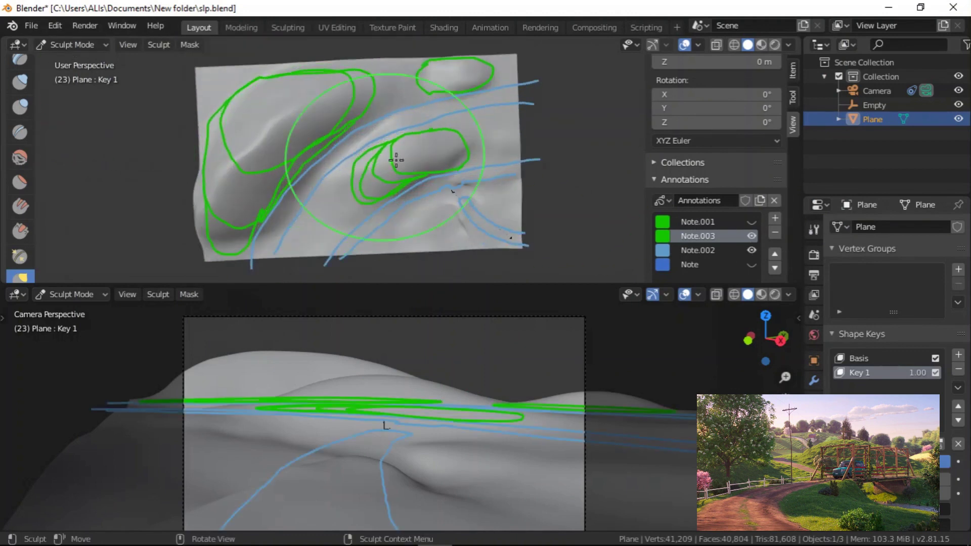
Step: Sculpt the ground around the blue path's end and the bank beside the empty, following the annotation lines
scroll(514, 235, up, 2)
scroll(490, 261, down, 2)
scroll(491, 260, down, 2)
scroll(490, 253, up, 2)
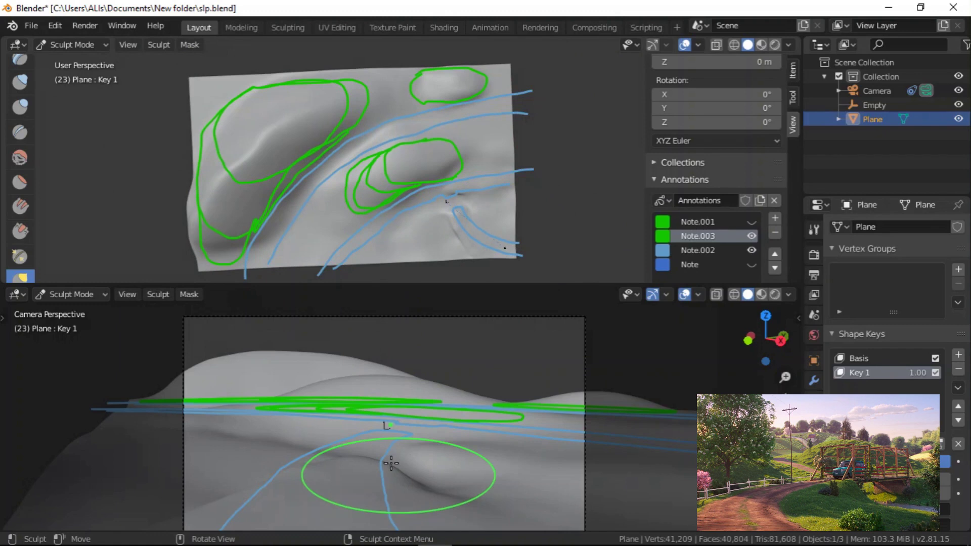
scroll(430, 410, up, 3)
scroll(481, 453, down, 2)
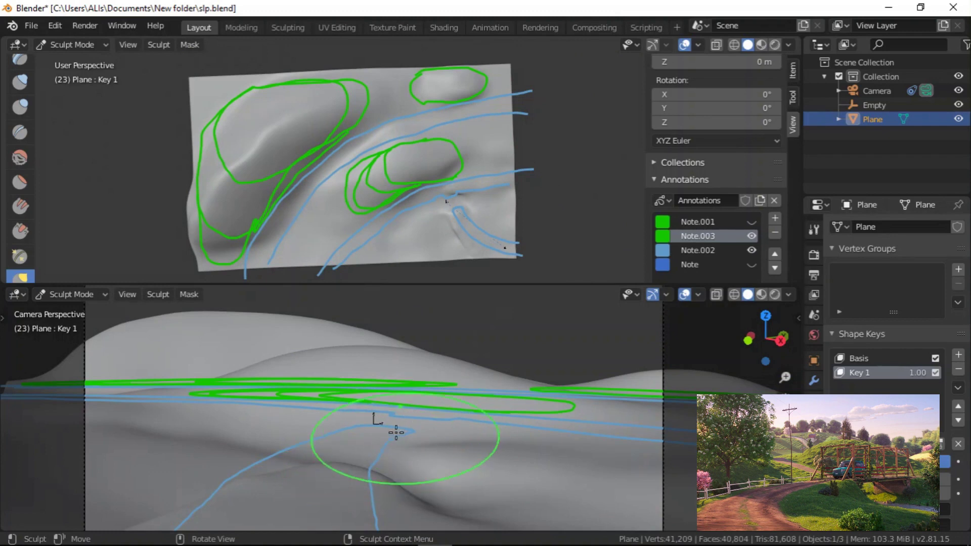
scroll(387, 420, down, 3)
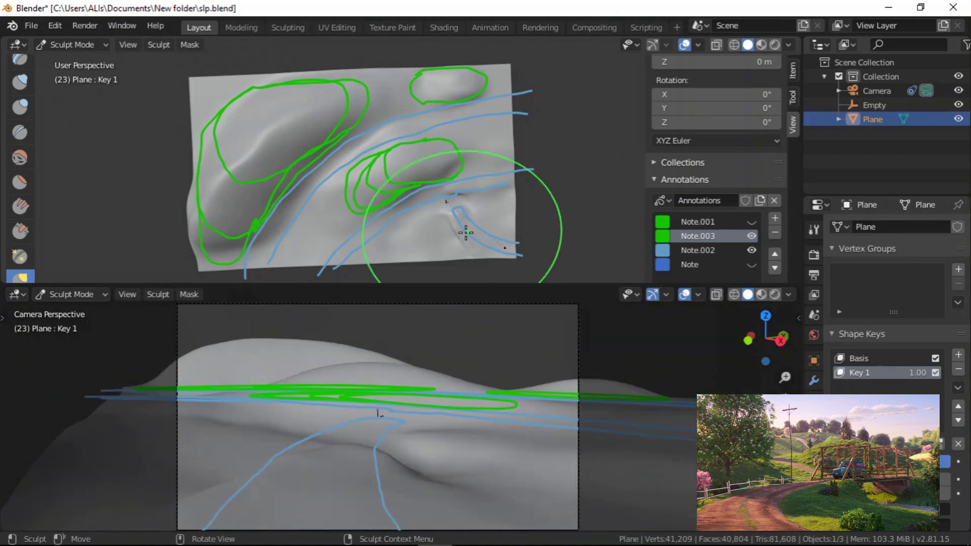
scroll(466, 204, up, 5)
mouse_move(442, 150)
mouse_down()
mouse_move(434, 166)
mouse_move(422, 148)
mouse_up()
mouse_move(424, 155)
middle_down()
mouse_move(429, 167)
mouse_move(422, 149)
middle_up()
mouse_move(419, 95)
mouse_down()
mouse_move(399, 96)
mouse_move(456, 96)
mouse_move(406, 116)
mouse_move(429, 153)
mouse_up()
Step: Try to build up the foreground mound along the blue path outline towards the camera
drag(386, 446, 387, 419)
drag(356, 474, 368, 436)
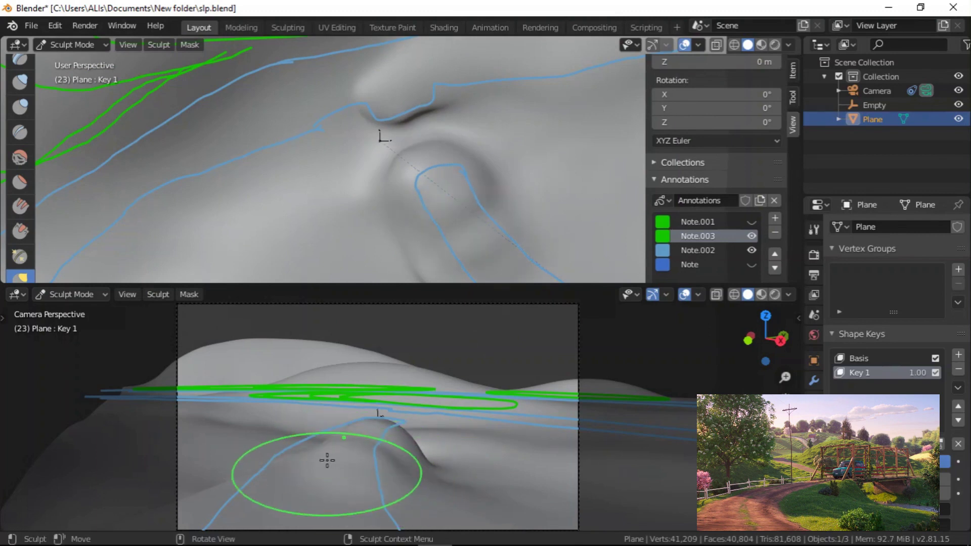
mouse_move(360, 245)
middle_down()
mouse_move(386, 183)
mouse_move(282, 174)
mouse_move(505, 190)
mouse_move(494, 174)
mouse_move(452, 220)
mouse_move(395, 206)
mouse_move(470, 221)
mouse_move(460, 228)
mouse_move(492, 208)
mouse_move(426, 213)
middle_up()
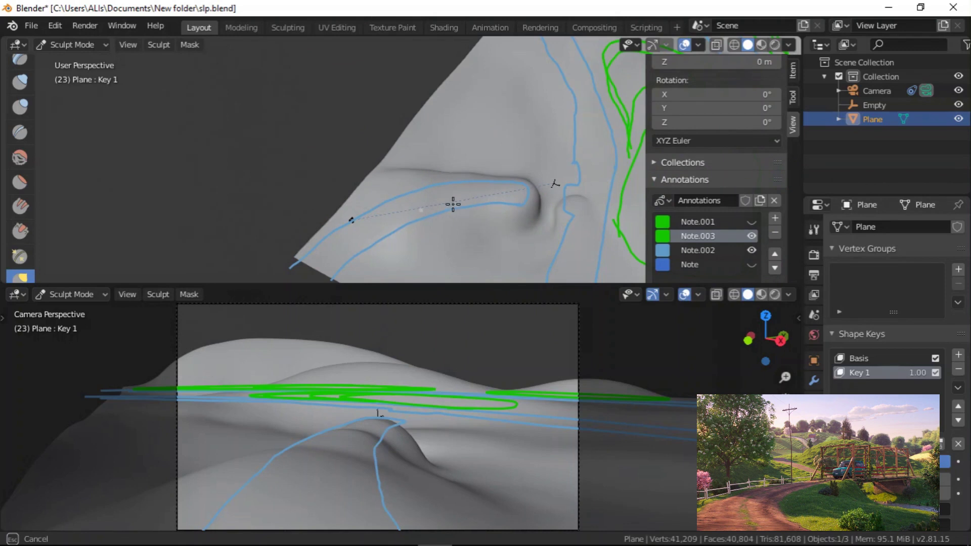
mouse_move(487, 197)
middle_down()
mouse_move(469, 223)
mouse_move(516, 178)
mouse_move(451, 210)
middle_up()
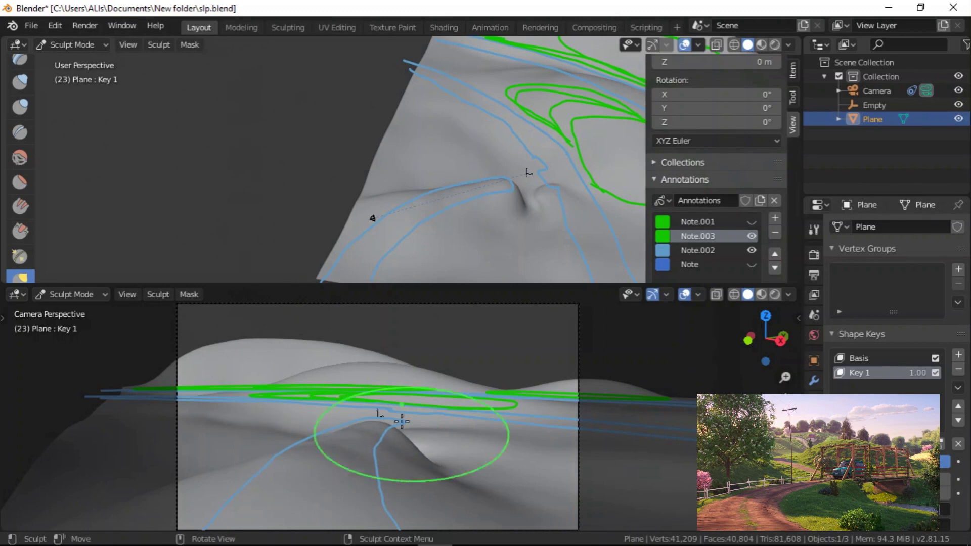
Step: Try to raise the opposite bank beside the empty, and undo the recent strokes on both banks
mouse_move(574, 201)
middle_down()
mouse_move(542, 167)
mouse_move(576, 219)
middle_up()
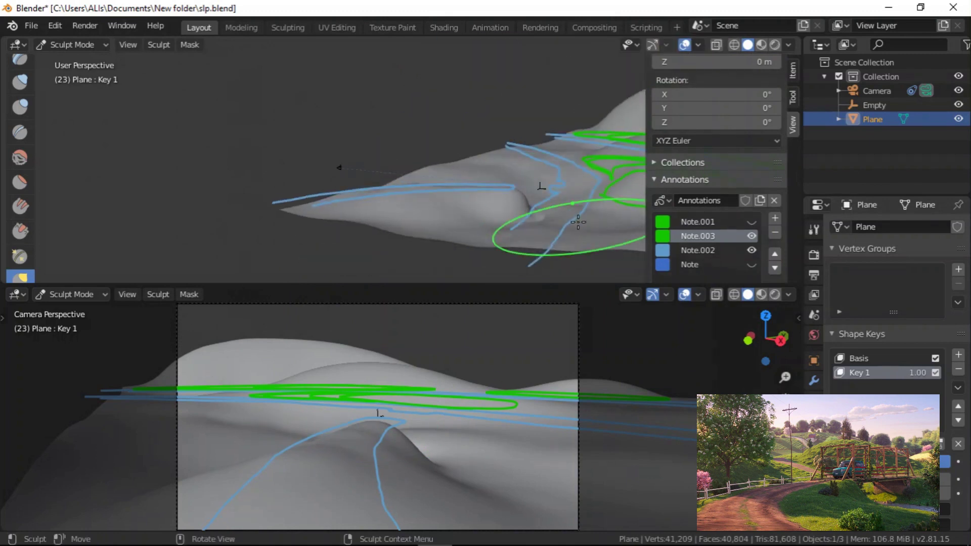
drag(578, 212, 575, 199)
mouse_move(576, 191)
middle_down()
mouse_move(536, 251)
mouse_move(575, 165)
mouse_move(553, 188)
middle_up()
mouse_move(553, 189)
mouse_down()
mouse_move(554, 177)
mouse_move(546, 184)
mouse_up()
mouse_move(547, 184)
middle_down()
mouse_move(520, 180)
mouse_move(597, 169)
mouse_move(553, 172)
middle_up()
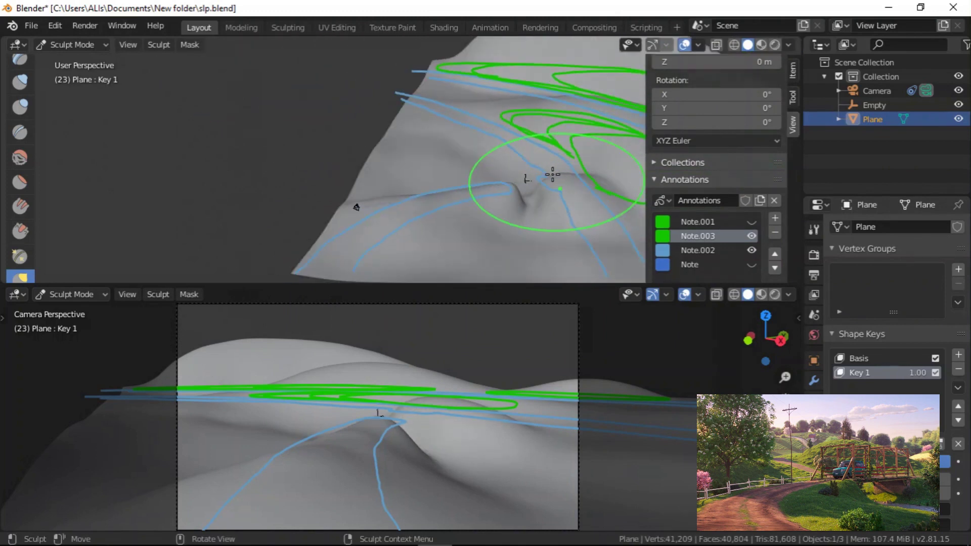
key(ctrl+z)
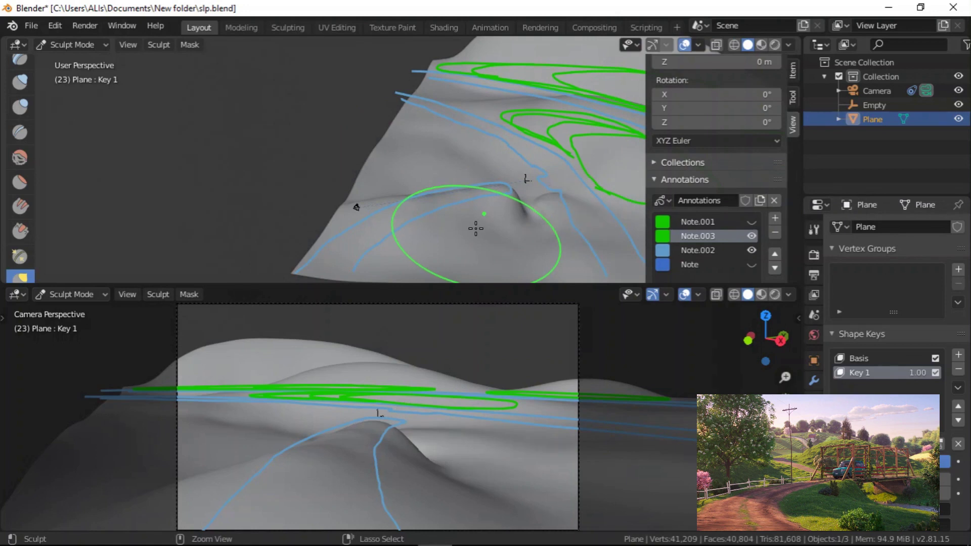
key(ctrl+z)
key(ctrl+z)
middle_drag(477, 228, 580, 210)
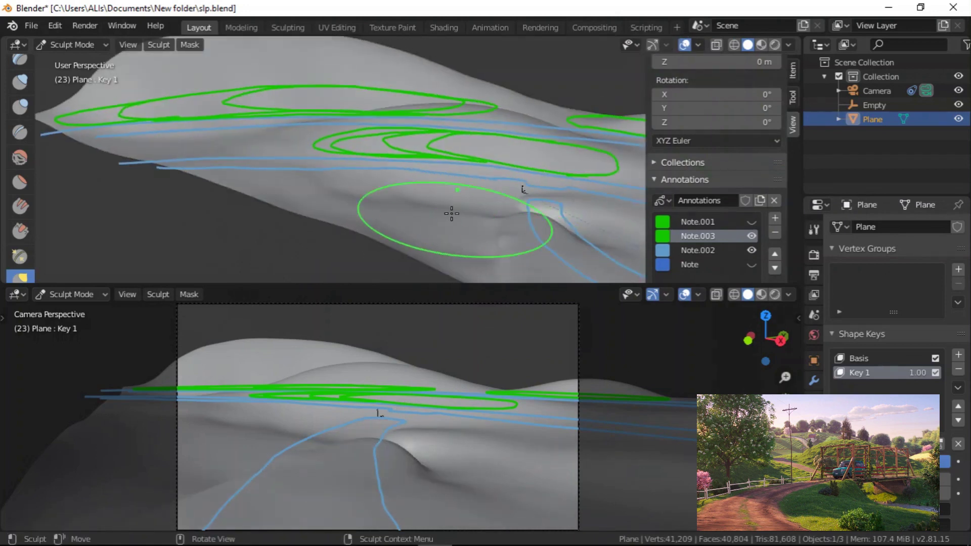
Step: Step through the undo history of the strokes beside the empty and return the foreground bank to its smoother shape
scroll(451, 214, down, 4)
scroll(387, 434, down, 4)
scroll(387, 434, up, 3)
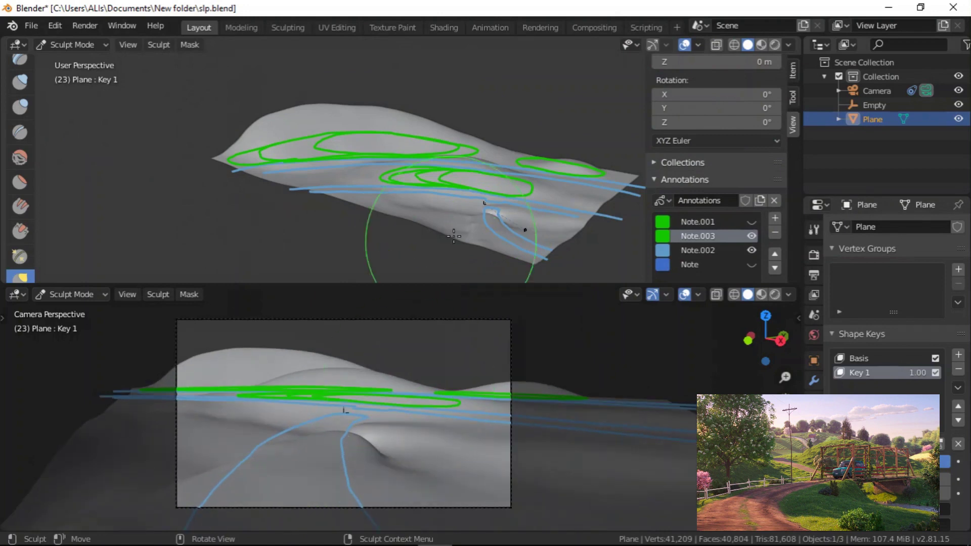
scroll(511, 204, up, 5)
mouse_move(512, 203)
middle_down()
mouse_move(494, 212)
mouse_move(442, 187)
mouse_move(399, 238)
mouse_move(357, 232)
middle_up()
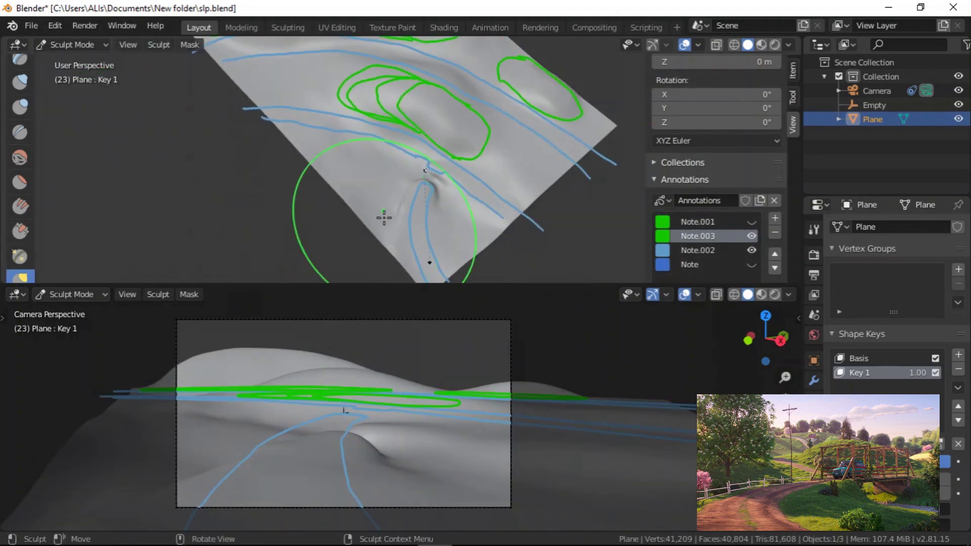
mouse_move(429, 196)
middle_down()
mouse_move(412, 195)
mouse_move(488, 180)
middle_up()
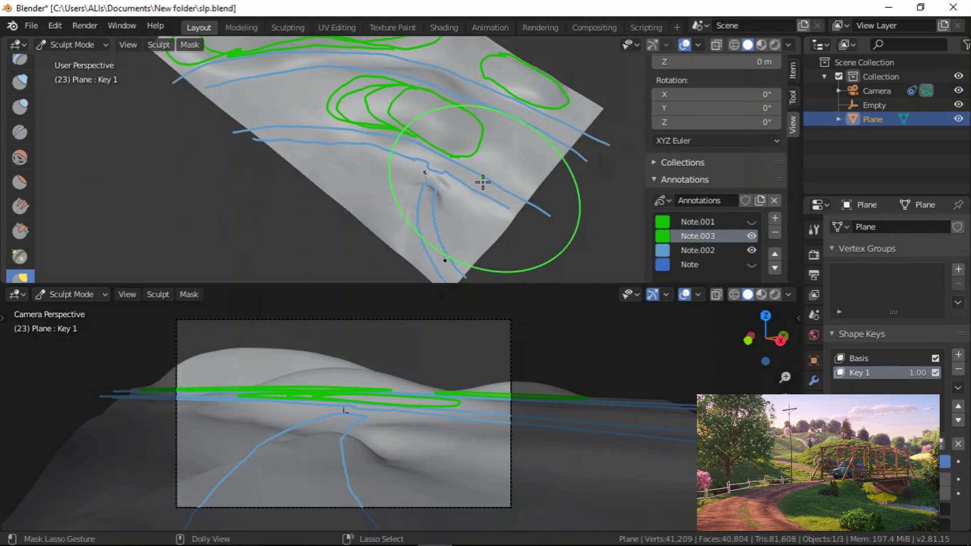
key(ctrl+shift+z)
key(ctrl+shift+z)
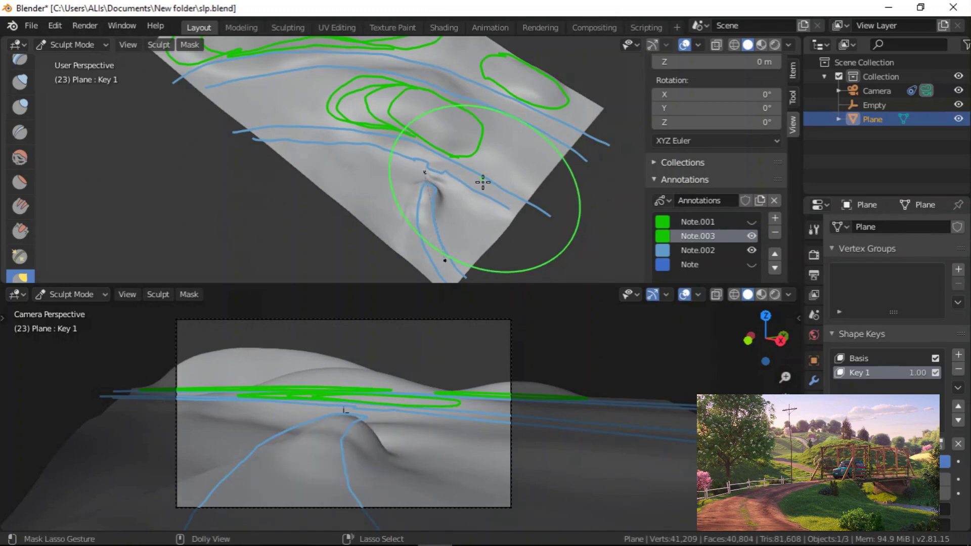
key(ctrl+shift+z)
key(ctrl+shift+z)
key(ctrl+shift+z)
key(ctrl+z)
key(ctrl+z)
key(ctrl+z)
key(ctrl+z)
key(ctrl+z)
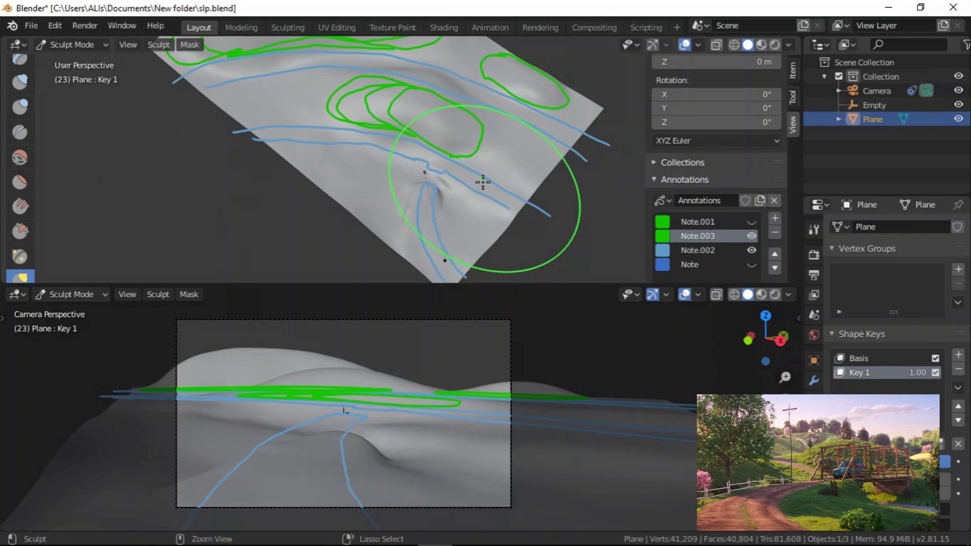
Step: Hide the annotation layers Note.003 and Note.002 and show the bare terrain through the camera
click(752, 236)
click(752, 250)
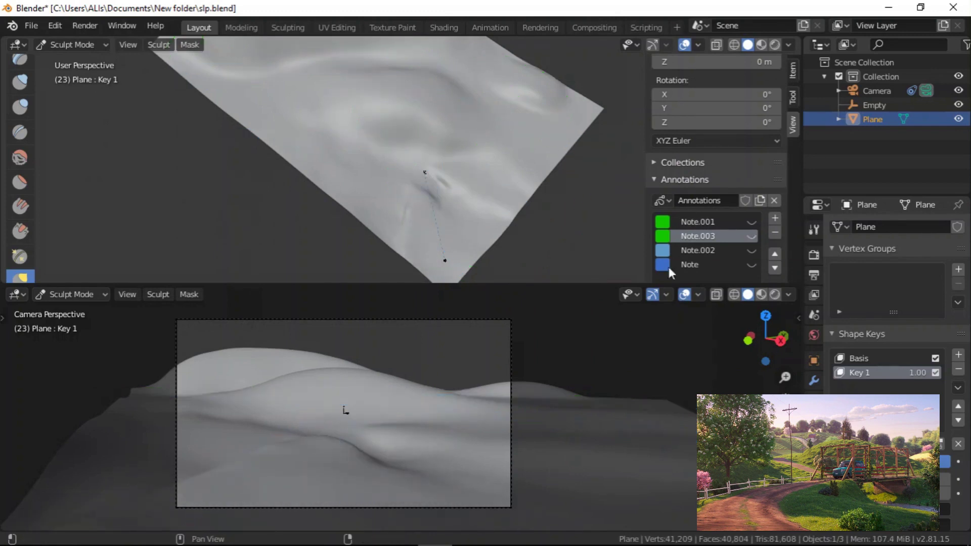
key(ctrl+z)
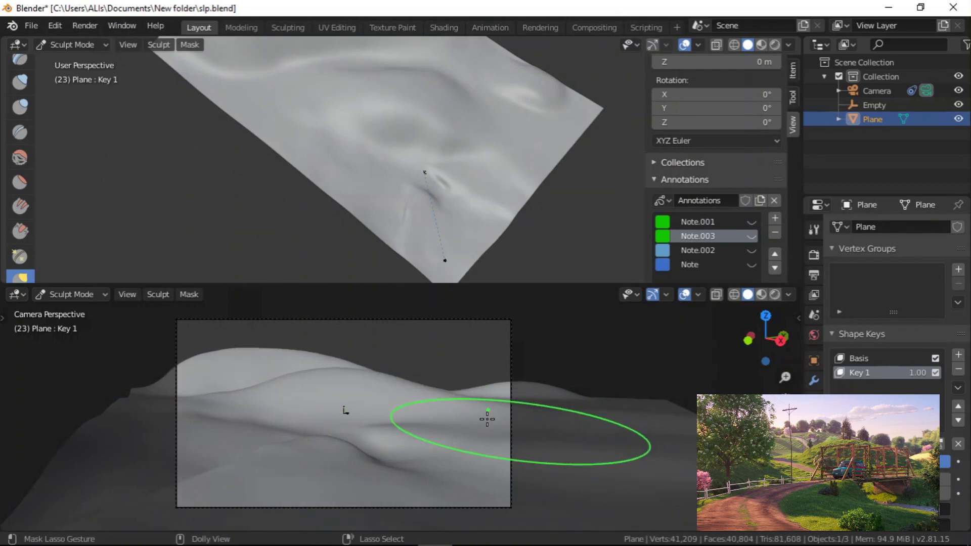
key(ctrl+shift+z)
middle_drag(349, 464, 427, 406)
key(KP_0)
scroll(433, 391, down, 1)
scroll(441, 399, up, 1)
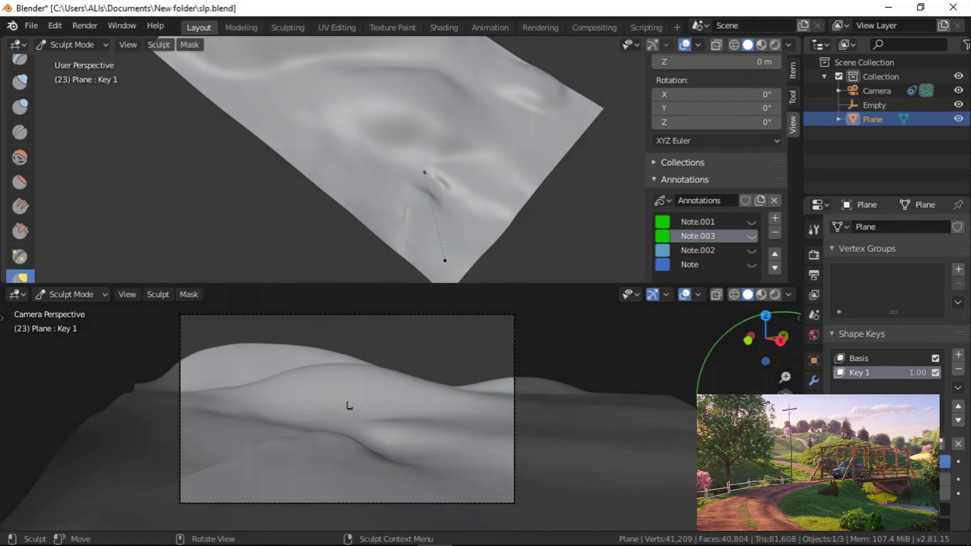
Step: Select the camera in Object Mode, try a focal length of 22 mm and undo that change
click(877, 91)
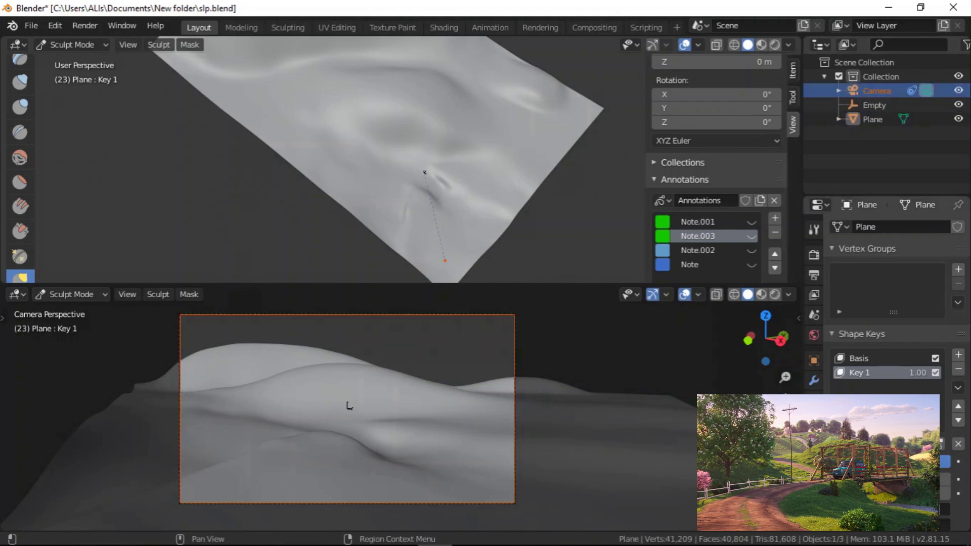
click(70, 44)
click(66, 57)
click(877, 90)
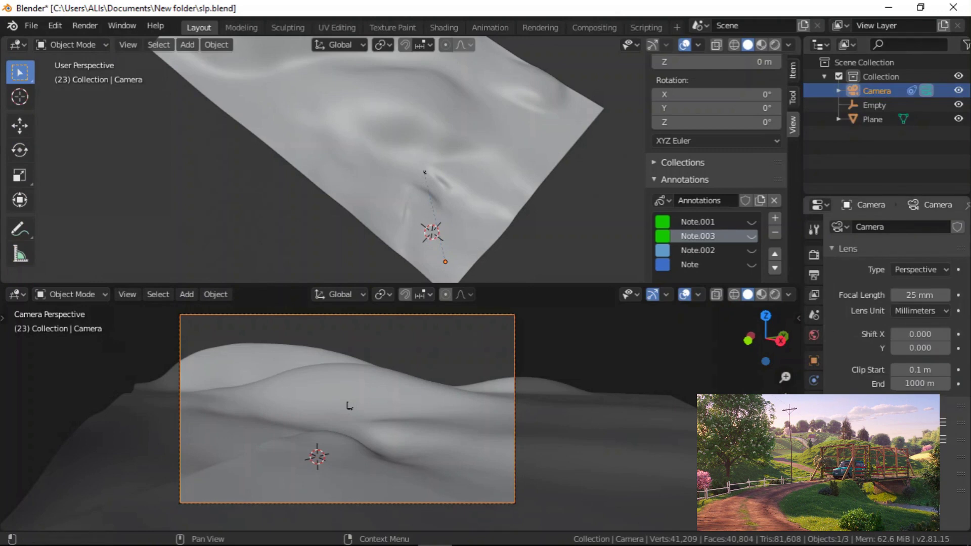
drag(920, 295, 902, 295)
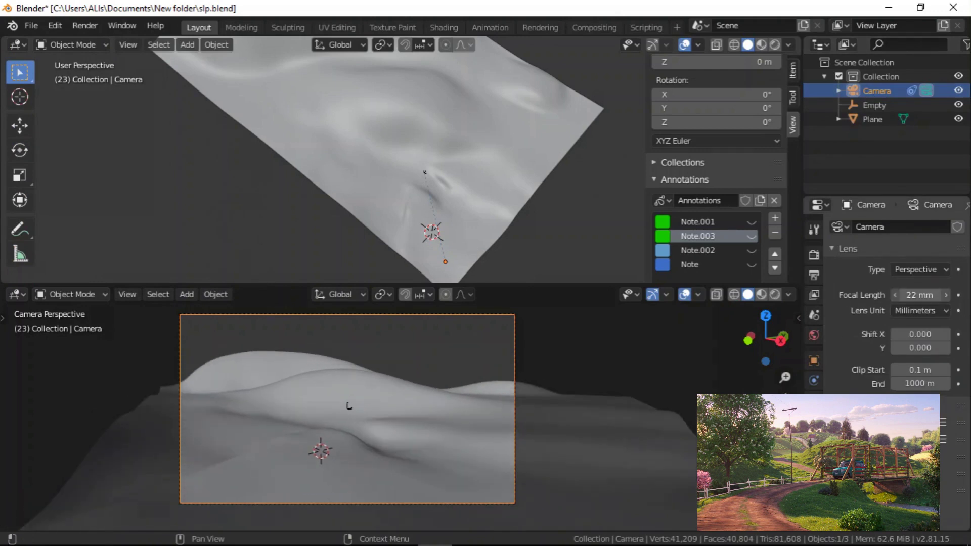
key(ctrl+z)
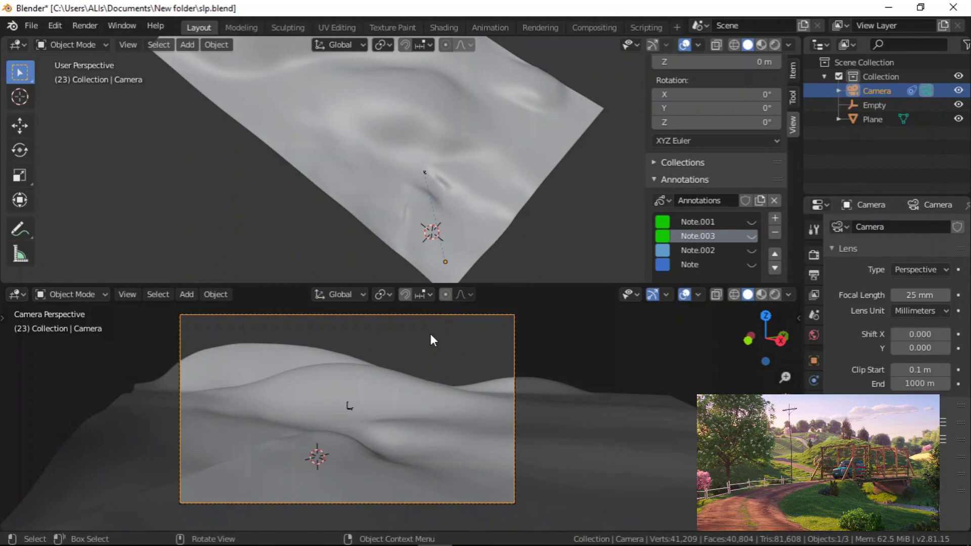
Step: Move the camera about 3.4 m, mostly downward, and reposition the empty it tracks by about 4.6 m
key(g)
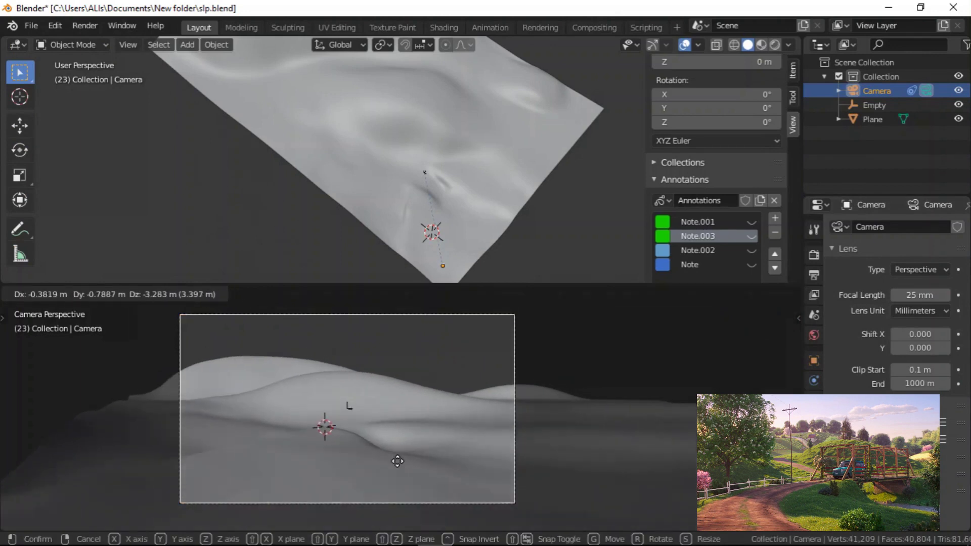
click(397, 461)
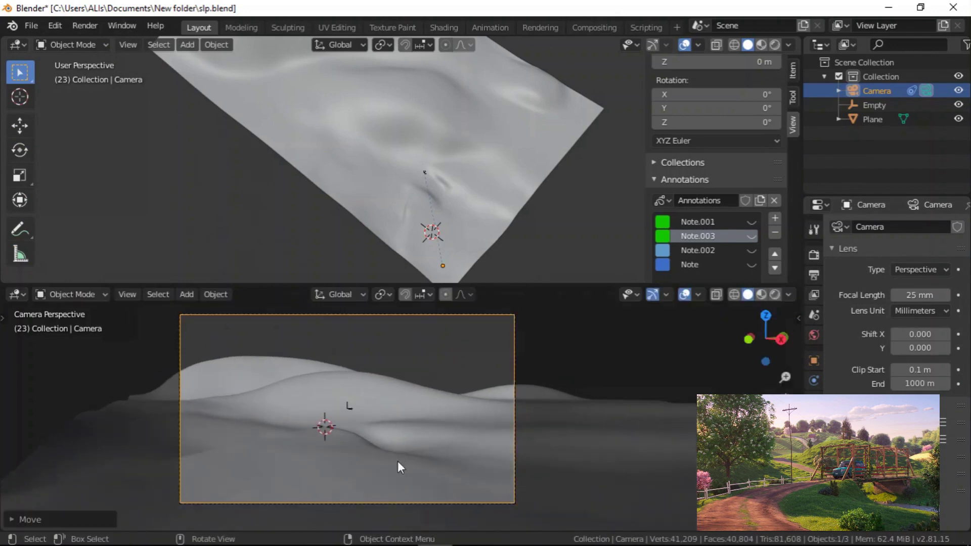
click(347, 408)
key(g)
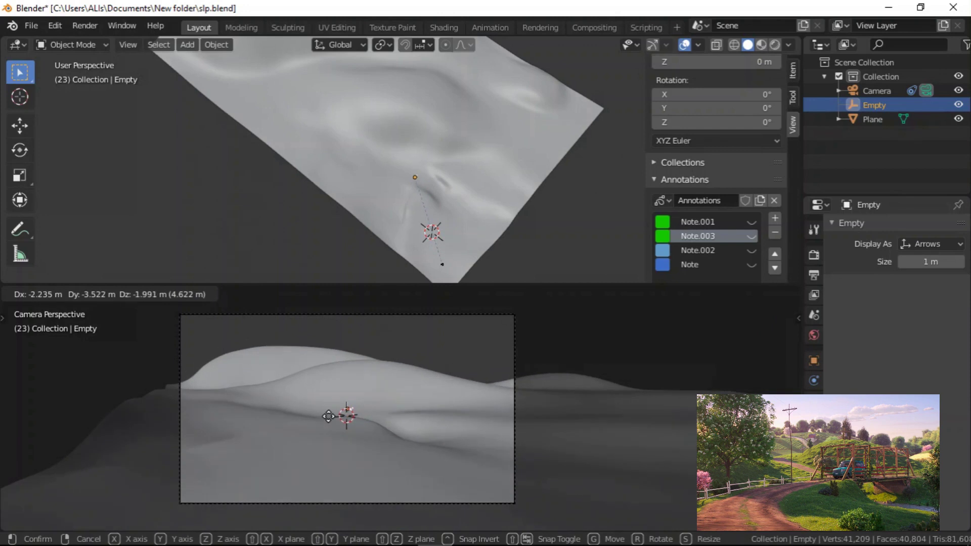
click(329, 415)
scroll(168, 54, down, 2)
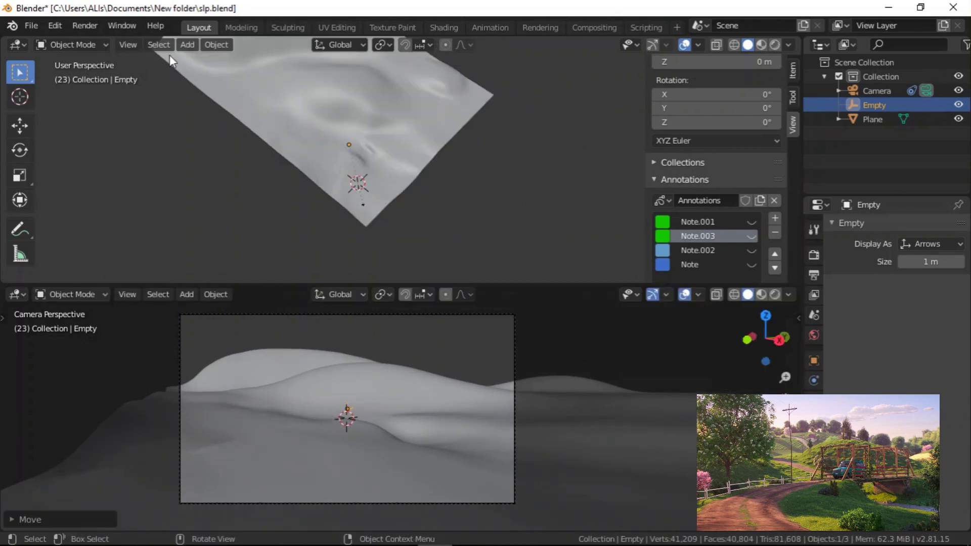
scroll(419, 396, down, 1)
Step: Select the terrain plane and return it to Sculpt Mode
click(419, 396)
scroll(419, 396, up, 2)
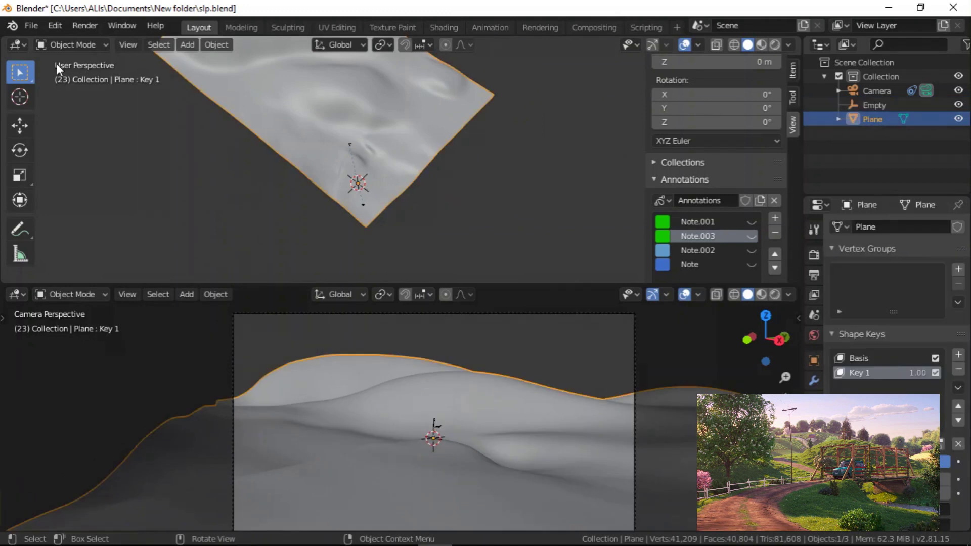
click(71, 45)
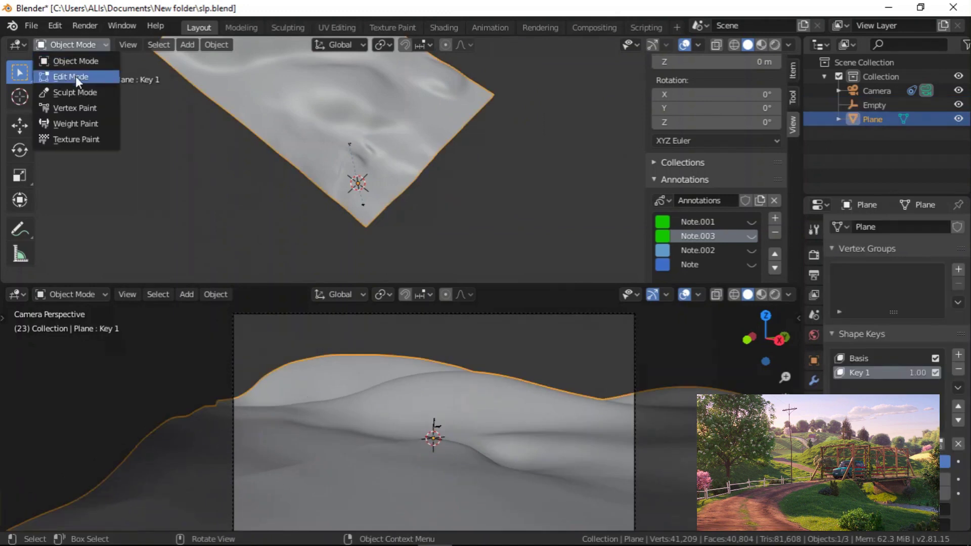
click(71, 90)
scroll(233, 394, up, 2)
scroll(241, 406, down, 1)
mouse_move(242, 405)
mouse_down()
mouse_move(229, 369)
mouse_move(277, 359)
mouse_move(275, 343)
mouse_move(257, 344)
mouse_move(253, 360)
mouse_up()
scroll(283, 361, up, 2)
key(ctrl+z)
key(ctrl+z)
Step: Sculpt small bumps along the crest and outer slope of the rear hill as seen from the camera
scroll(325, 339, up, 2)
drag(324, 340, 320, 351)
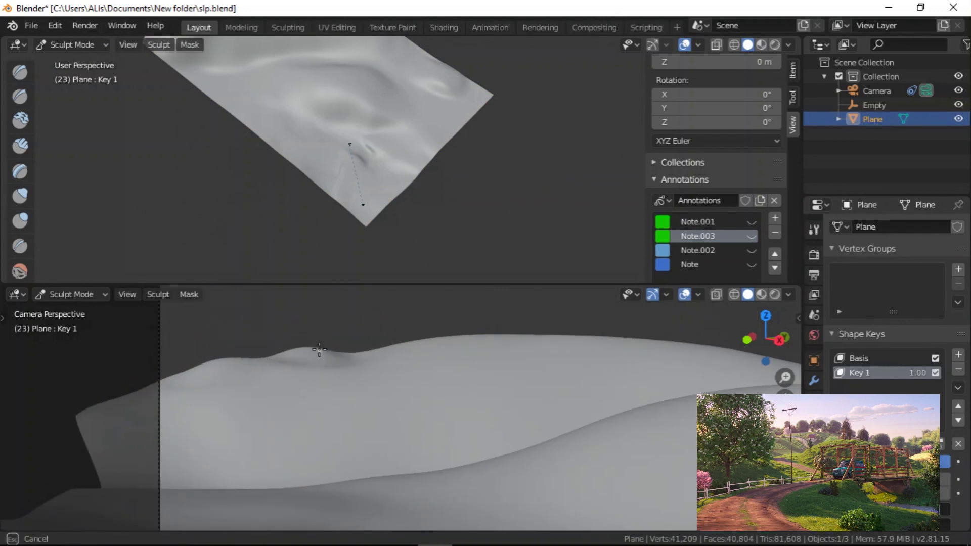
drag(191, 386, 254, 365)
scroll(258, 357, down, 9)
scroll(275, 366, up, 4)
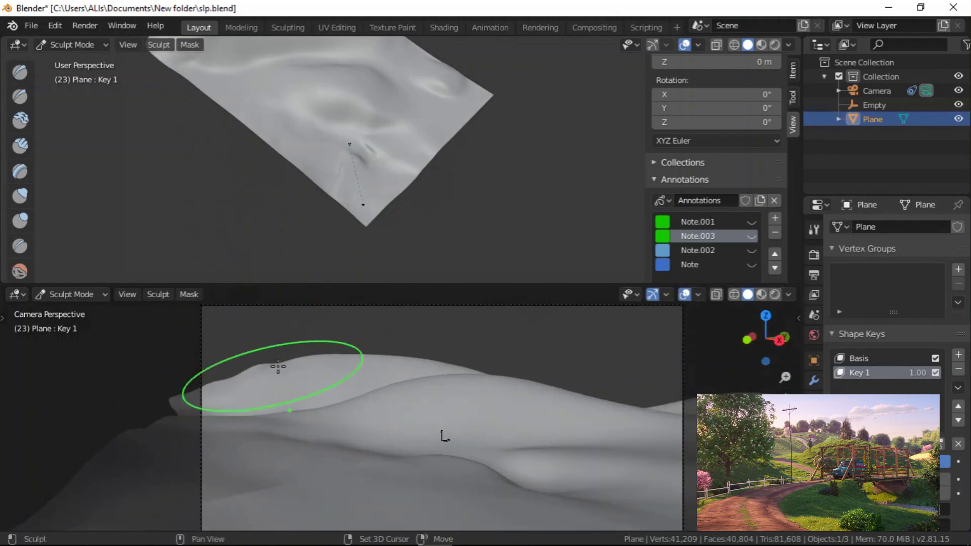
Step: Soften the bumps on the rear hill's crest and reshape its outer slope near the camera frame's edge
drag(83, 476, 87, 470)
drag(287, 356, 283, 361)
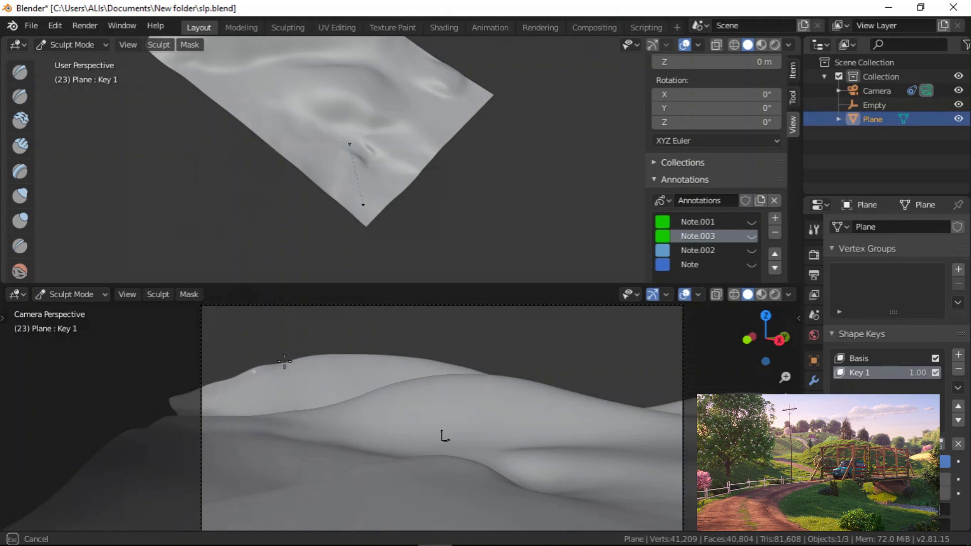
drag(201, 386, 227, 406)
scroll(227, 406, down, 2)
scroll(357, 427, up, 2)
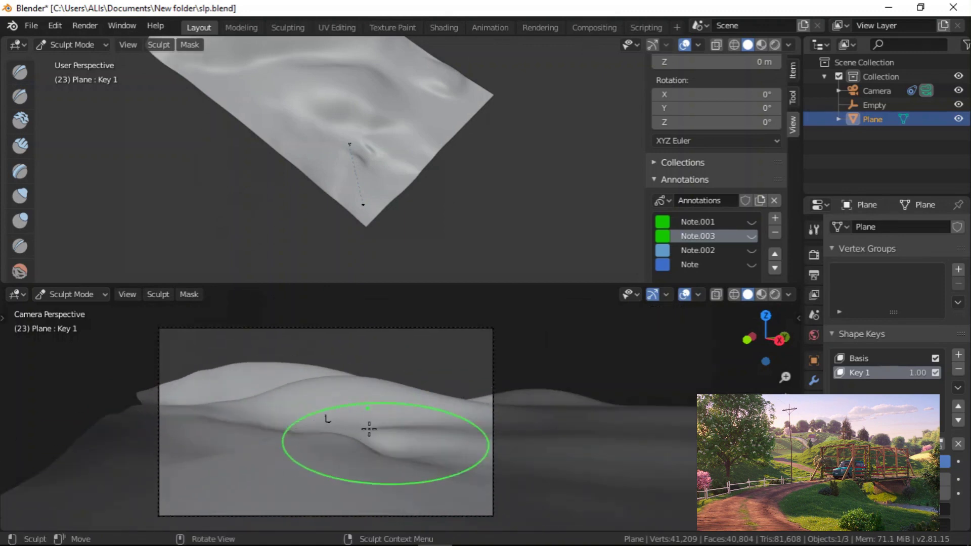
Step: Resize the brush and sculpt gentle bumps on the small distant hill at the opposite edge of the camera frame
scroll(509, 337, up, 4)
key(f)
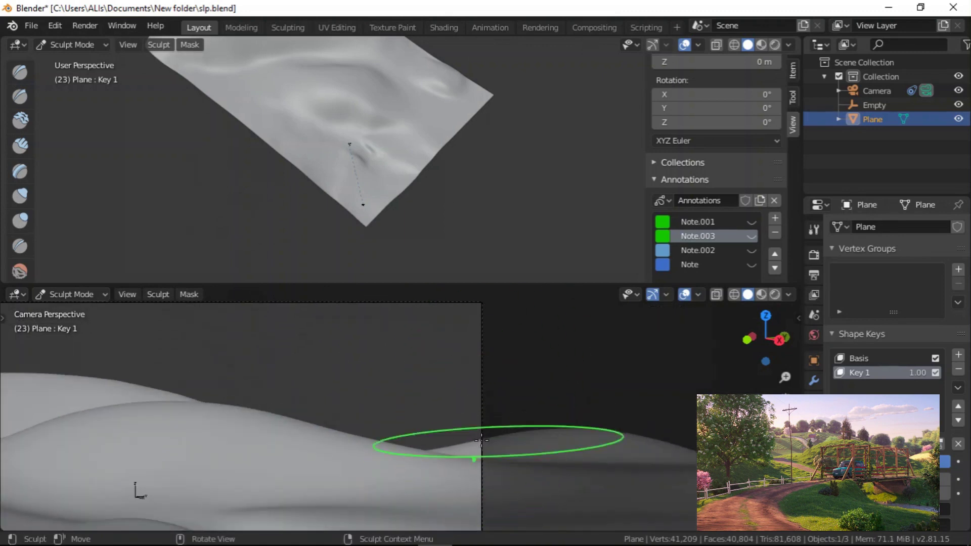
drag(480, 433, 412, 439)
mouse_move(453, 426)
mouse_down()
mouse_move(443, 449)
mouse_move(521, 419)
mouse_up()
scroll(428, 410, up, 2)
scroll(445, 480, down, 3)
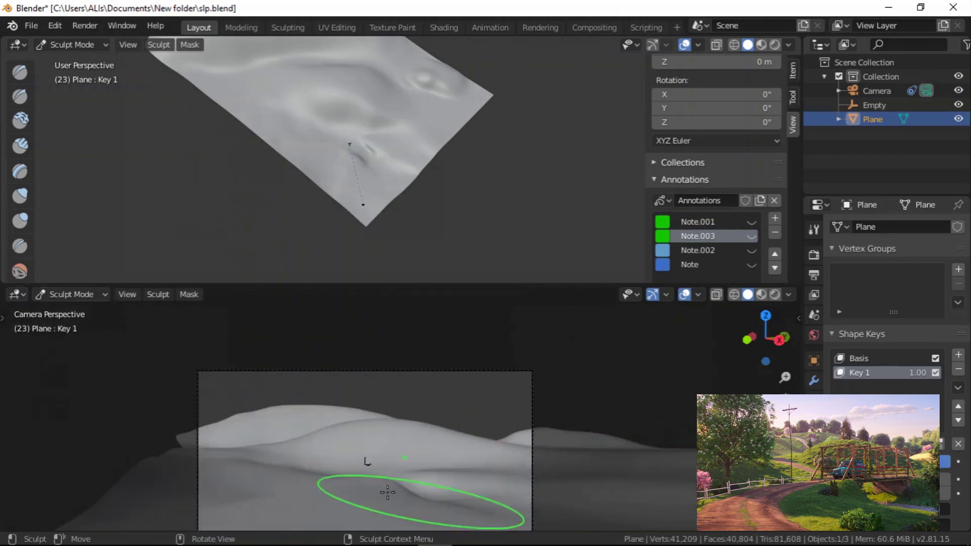
Step: Pull the terrain's outer edge at the end of the rear hill outward, away from the camera frame
scroll(289, 419, up, 2)
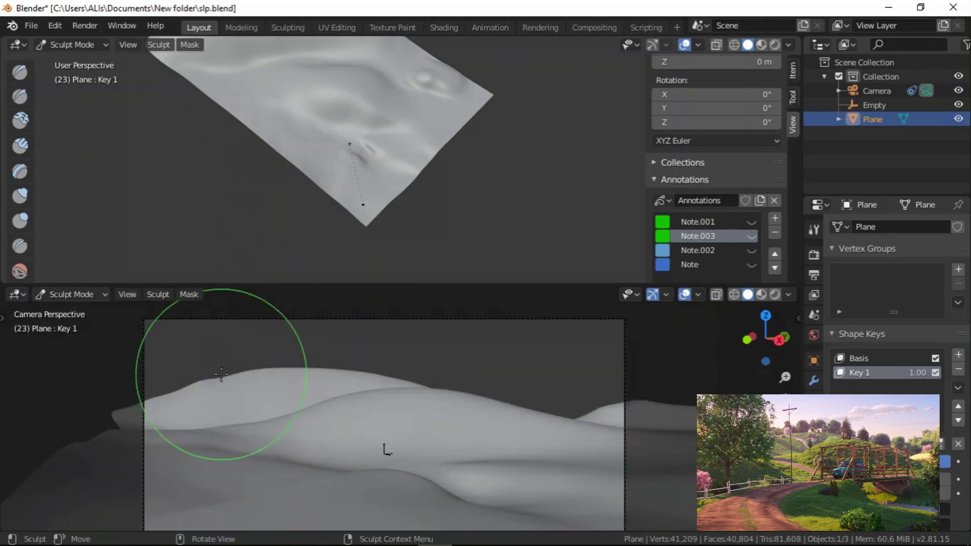
scroll(357, 423, down, 3)
scroll(254, 397, up, 3)
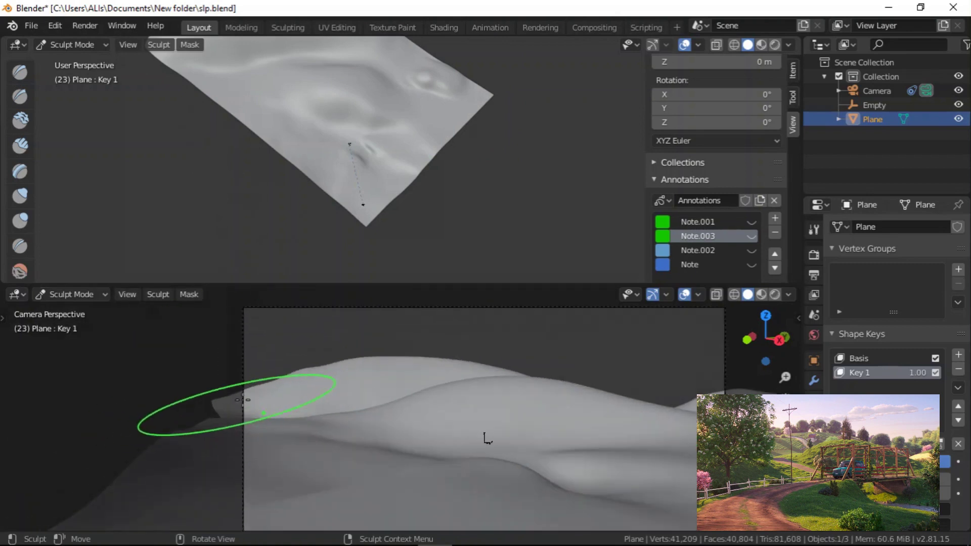
middle_drag(362, 206, 302, 107)
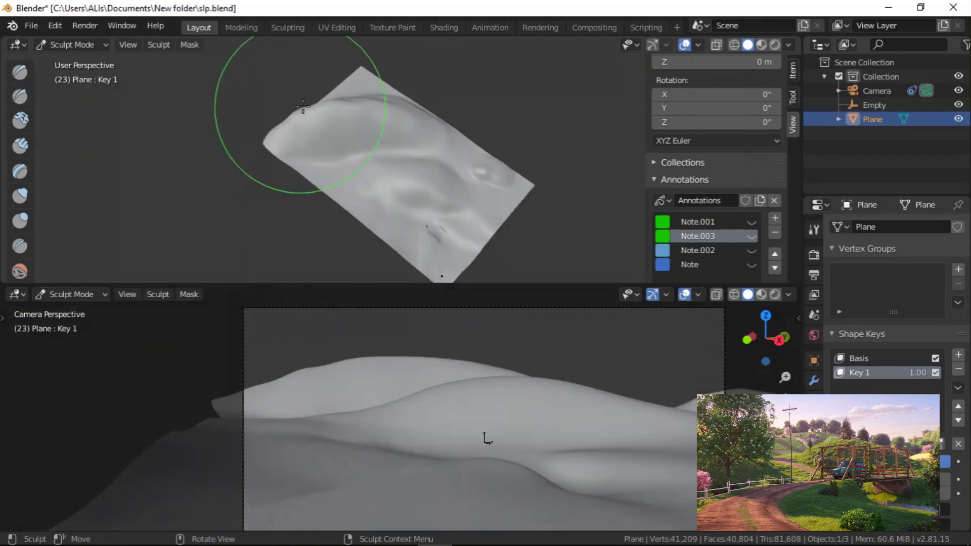
scroll(303, 106, up, 2)
drag(295, 175, 280, 174)
scroll(288, 162, down, 3)
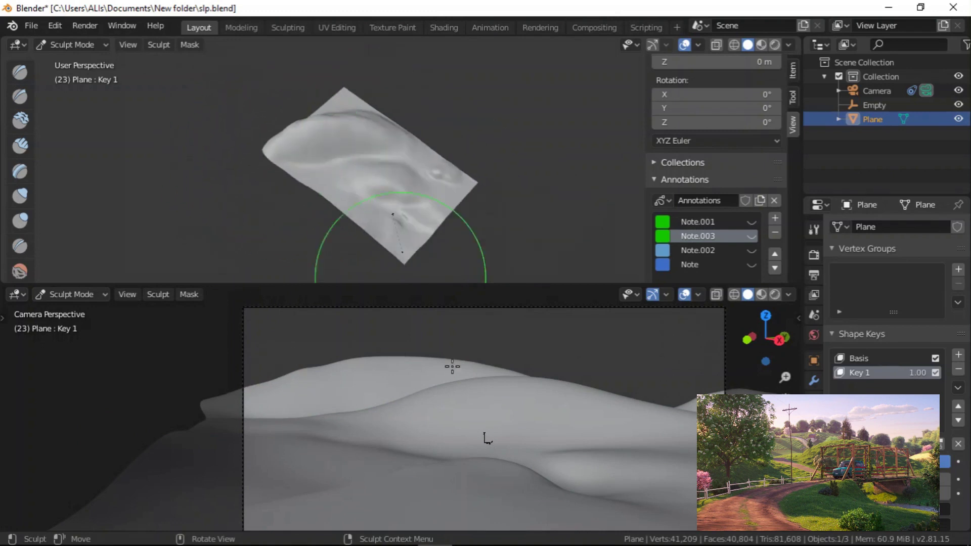
Step: Switch to Object Mode, select the camera and raise its passepartout to full opacity to black out everything outside the frame
scroll(468, 430, down, 3)
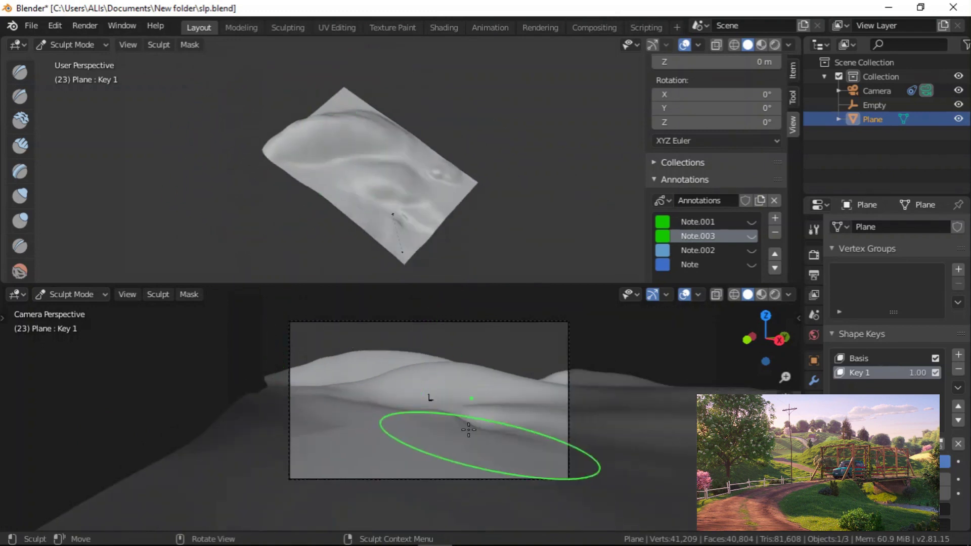
scroll(469, 430, up, 1)
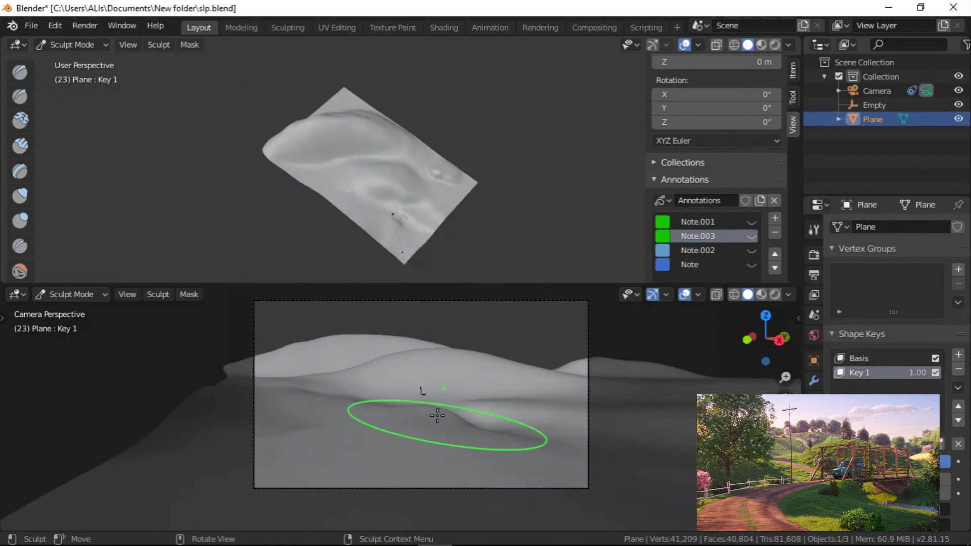
scroll(386, 416, down, 2)
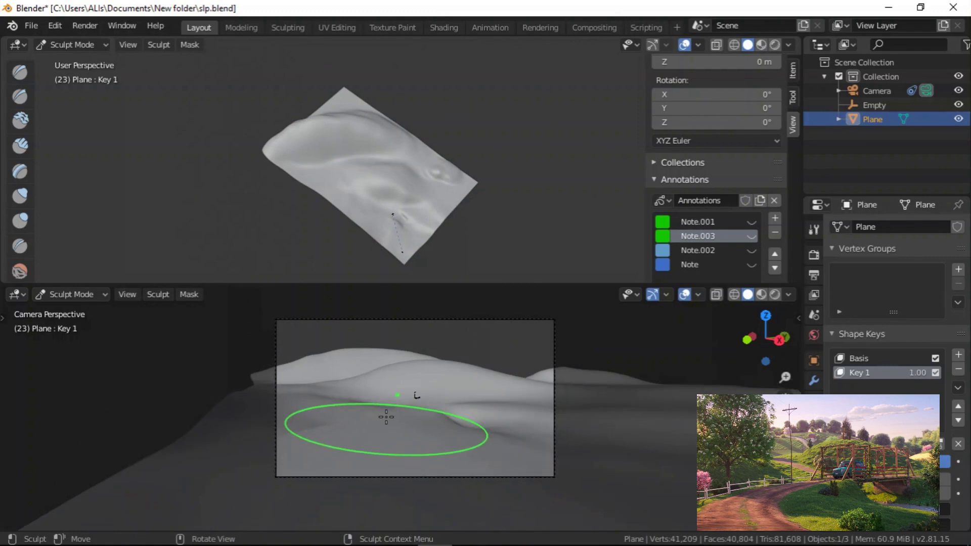
scroll(520, 385, up, 3)
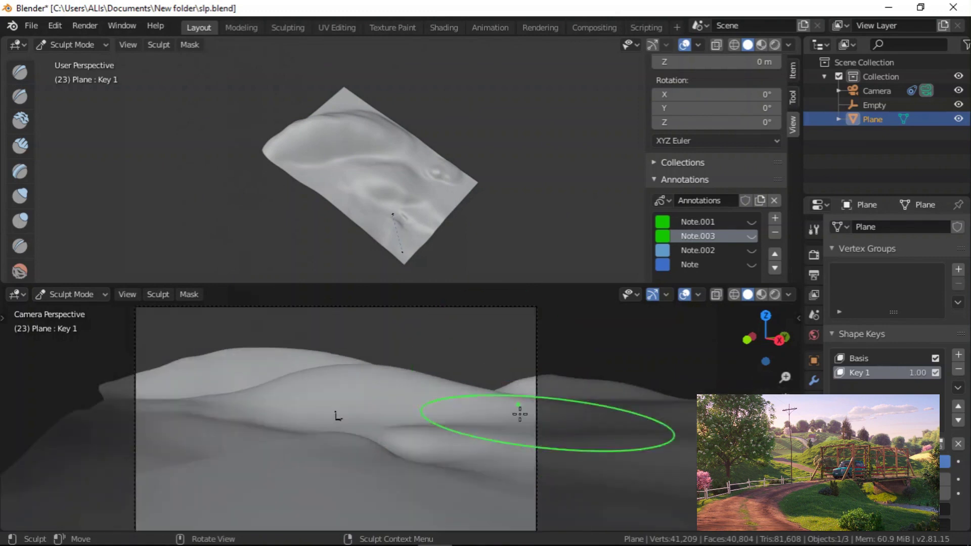
scroll(520, 414, down, 1)
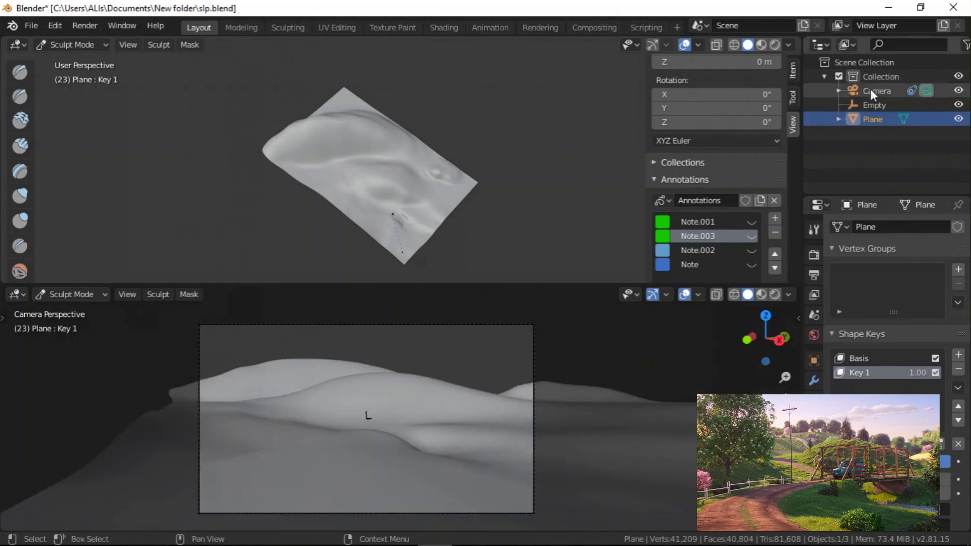
click(871, 90)
click(72, 45)
click(81, 59)
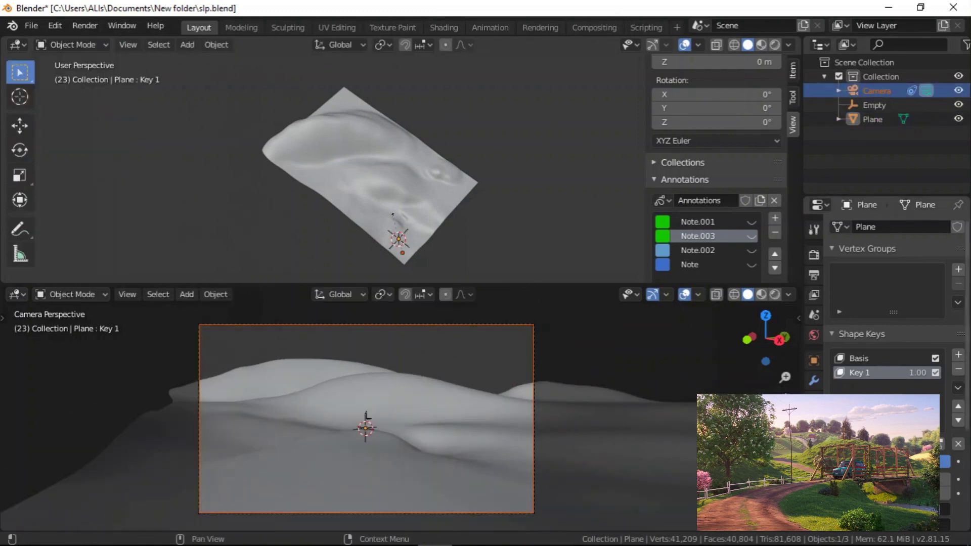
click(866, 92)
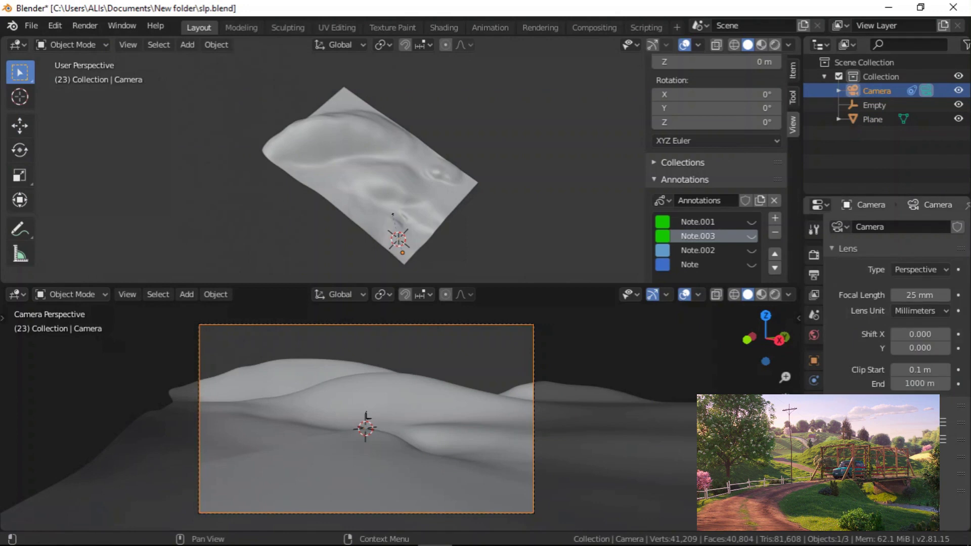
scroll(891, 304, down, 3)
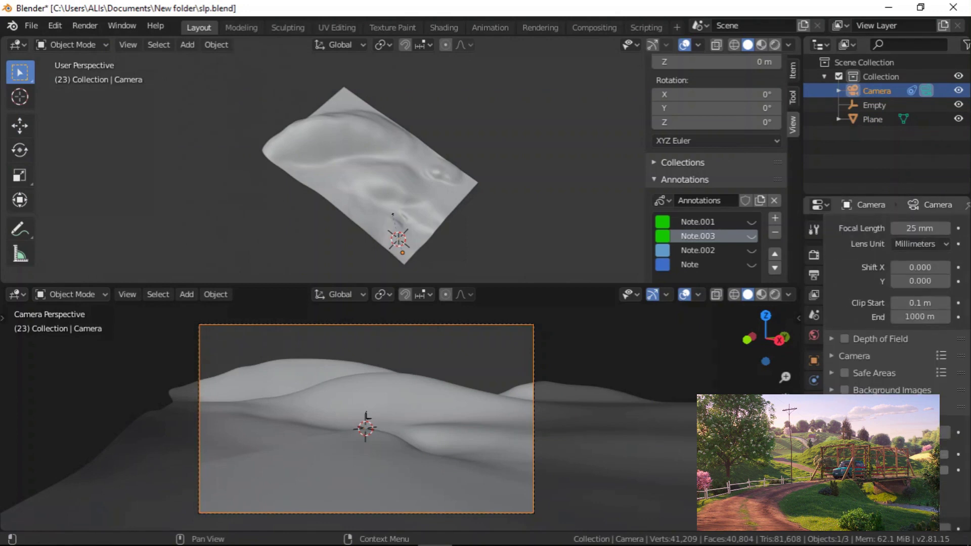
drag(898, 528, 949, 527)
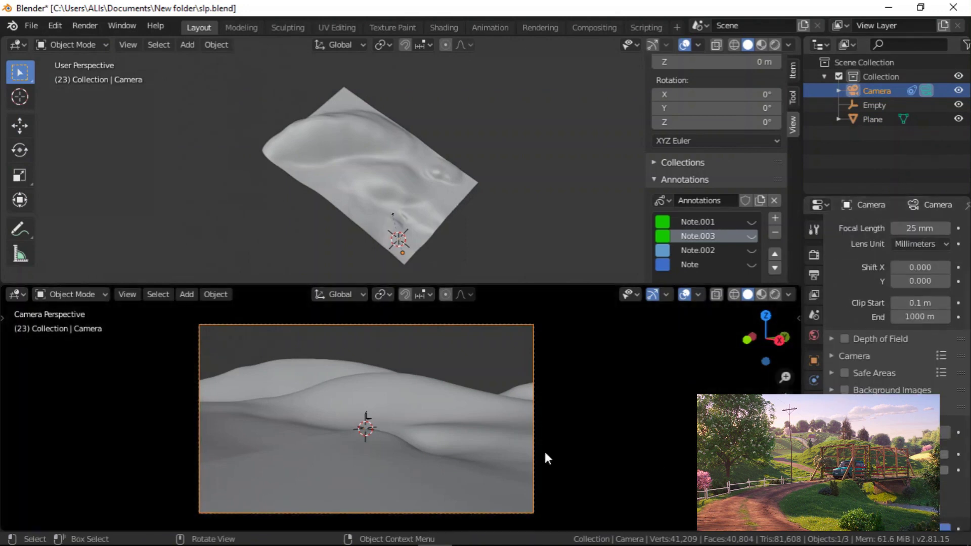
Step: Place the 3D cursor beside the terrain, hide the Empty and return to the selection tool
click(20, 97)
click(73, 147)
click(958, 105)
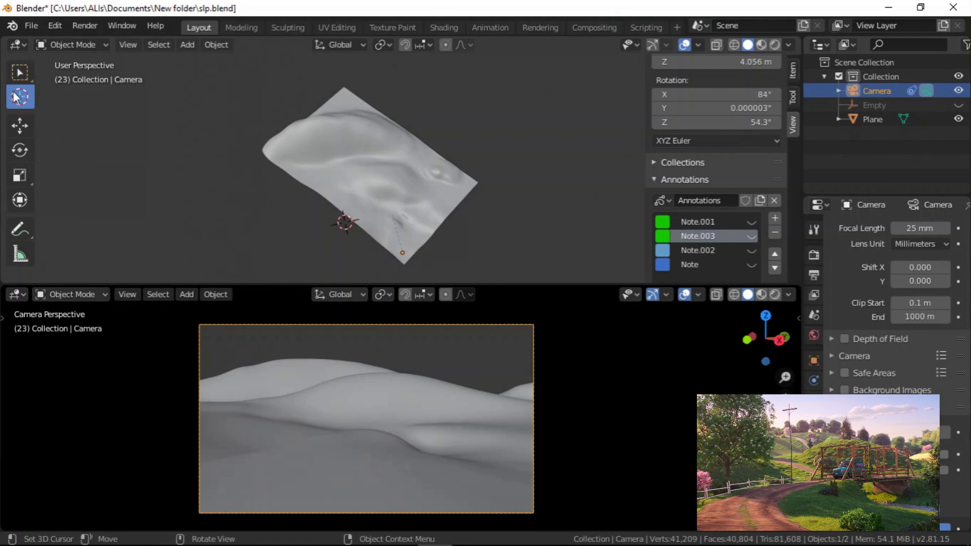
click(20, 73)
Step: Select the terrain plane and turn off the overlays in the camera viewport
click(301, 388)
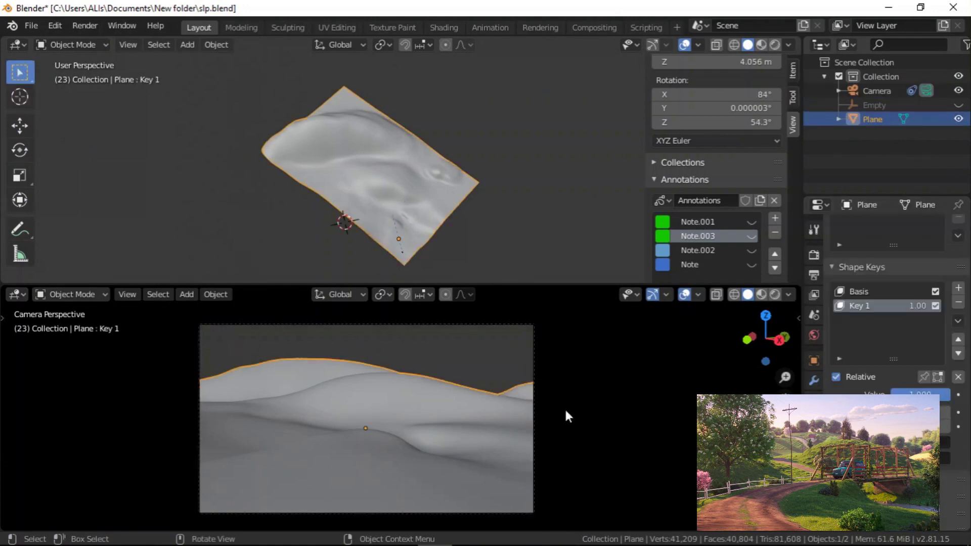
mouse_move(918, 302)
mouse_down()
mouse_move(891, 302)
mouse_move(917, 302)
mouse_up()
click(686, 295)
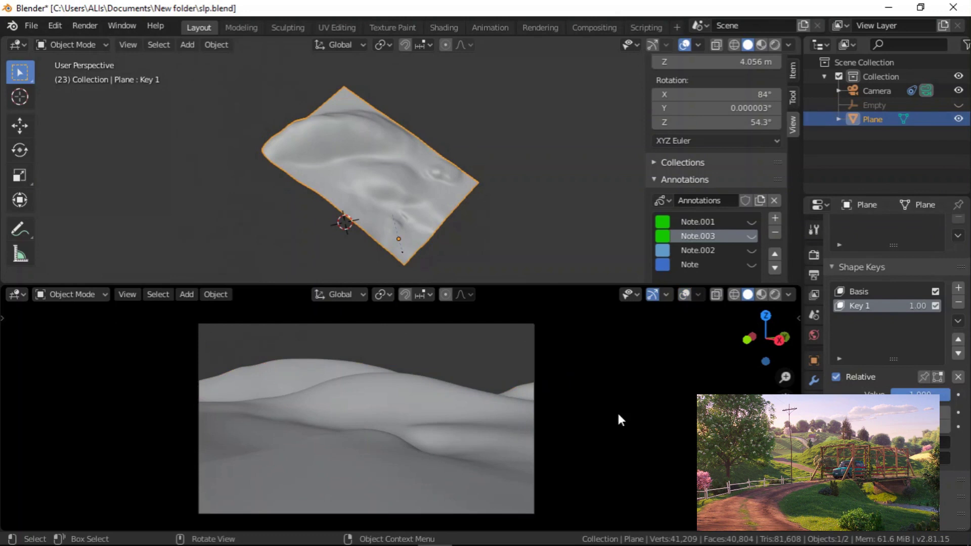
Step: Enter Sculpt Mode and reshape the rear hill's outer slope and crest near the camera frame's edge
click(46, 44)
click(70, 90)
scroll(260, 364, up, 2)
mouse_move(256, 365)
mouse_down()
mouse_move(198, 379)
mouse_move(193, 369)
mouse_move(177, 373)
mouse_up()
scroll(192, 375, up, 3)
drag(175, 374, 183, 366)
scroll(300, 348, up, 1)
drag(306, 350, 303, 336)
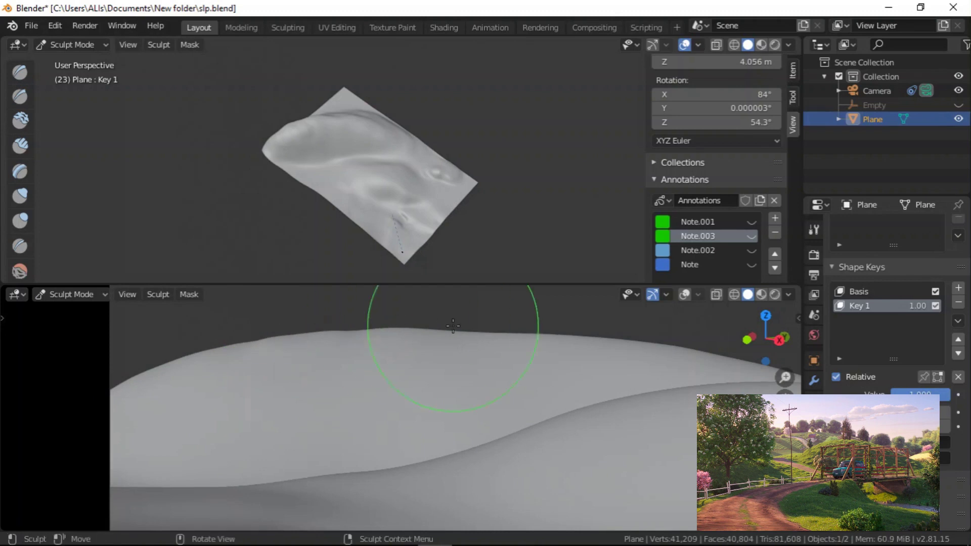
Step: Sculpt the rear hill's crest into an uneven, rounded top that descends gently toward the middle hill
mouse_move(477, 332)
mouse_down()
mouse_move(431, 347)
mouse_move(377, 348)
mouse_up()
scroll(457, 366, down, 3)
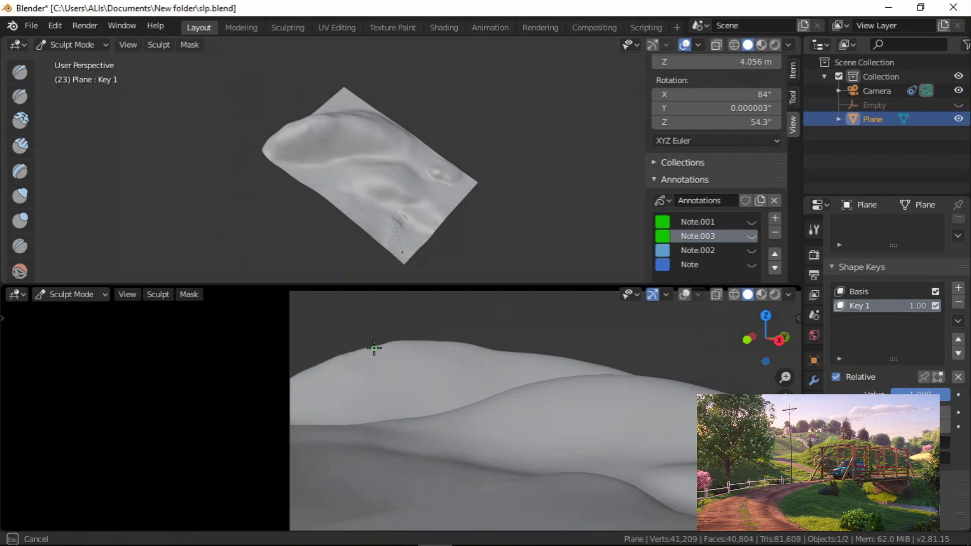
scroll(490, 352, up, 3)
mouse_move(498, 353)
mouse_down()
mouse_move(544, 353)
mouse_move(533, 372)
mouse_move(397, 356)
mouse_move(434, 366)
mouse_up()
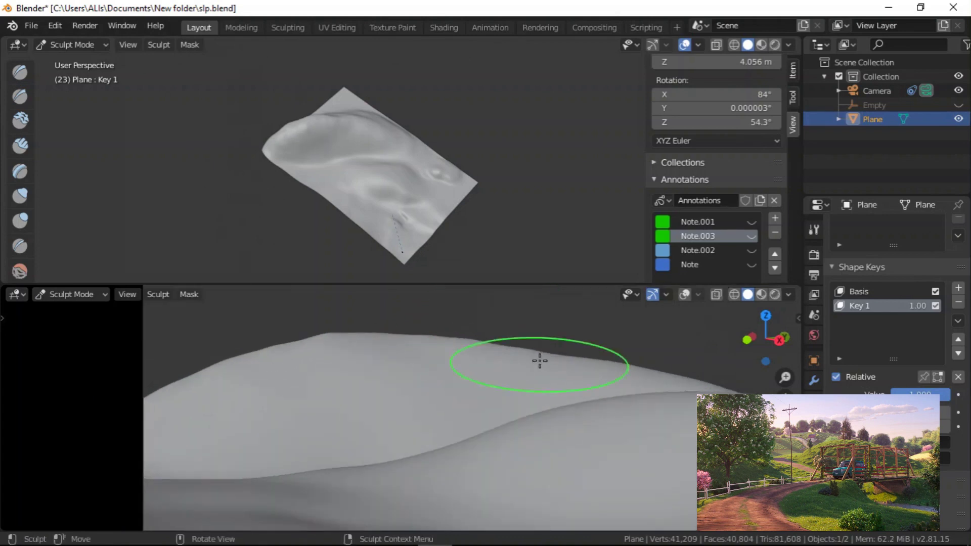
scroll(469, 369, down, 3)
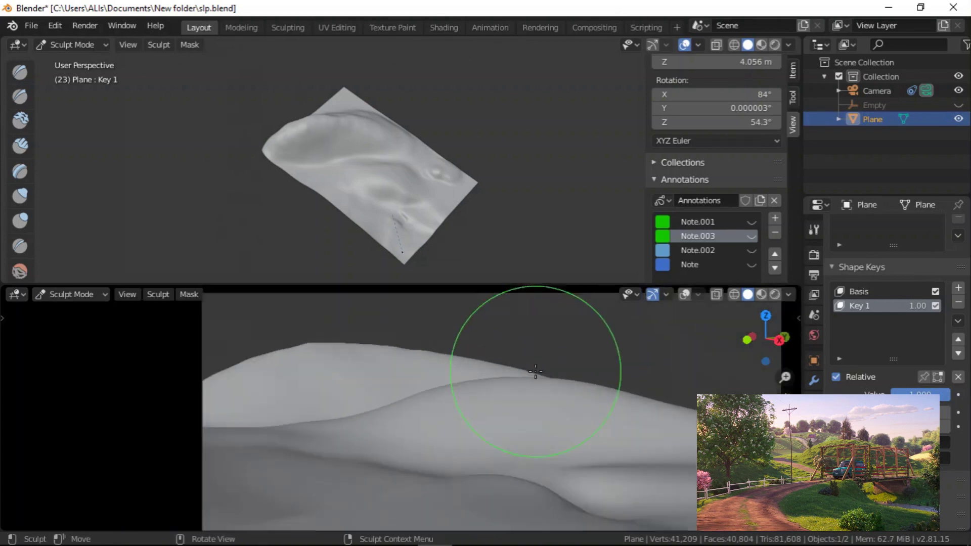
Step: Rework the rear hill's inner slope where its ridgeline meets the middle hill
scroll(536, 372, up, 2)
scroll(470, 375, up, 2)
mouse_move(510, 382)
mouse_down()
mouse_move(518, 379)
mouse_move(498, 380)
mouse_up()
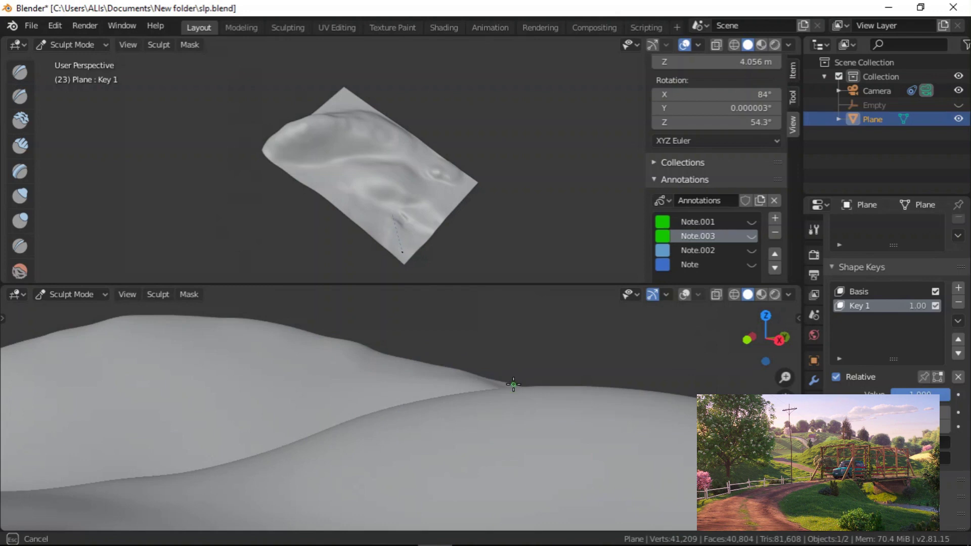
drag(349, 347, 356, 349)
scroll(407, 349, down, 3)
scroll(408, 349, down, 2)
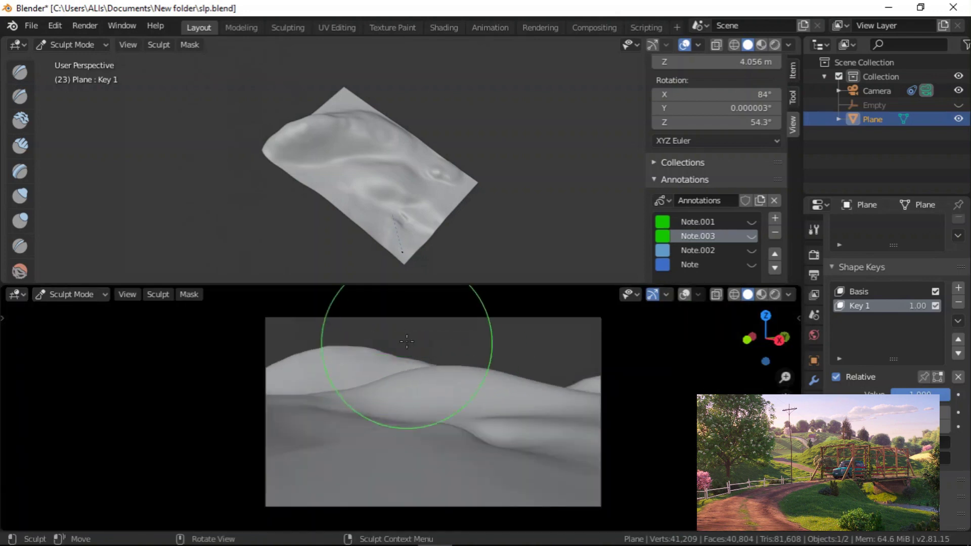
scroll(404, 336, down, 2)
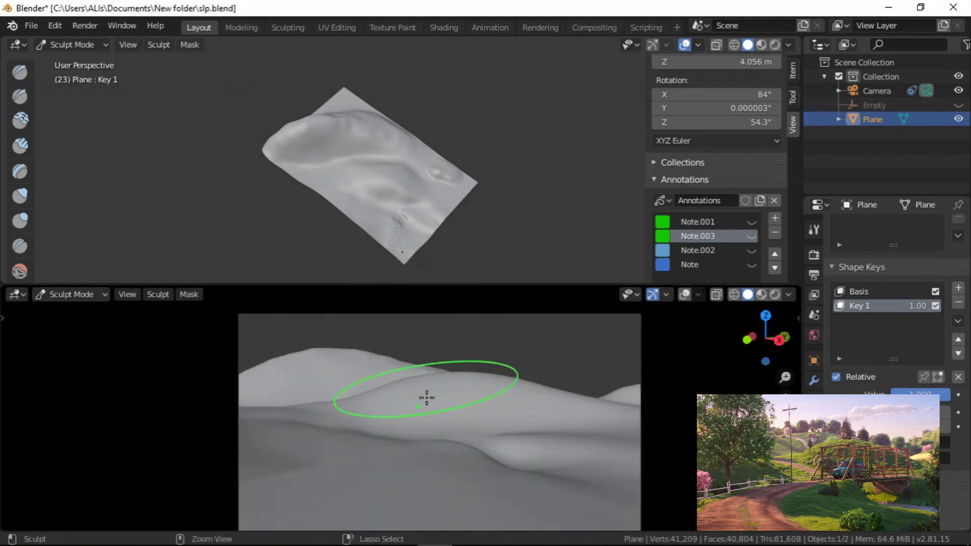
Step: Smooth the rear hill's descending ridgeline and its junction with the top of the middle hill
scroll(453, 374, up, 4)
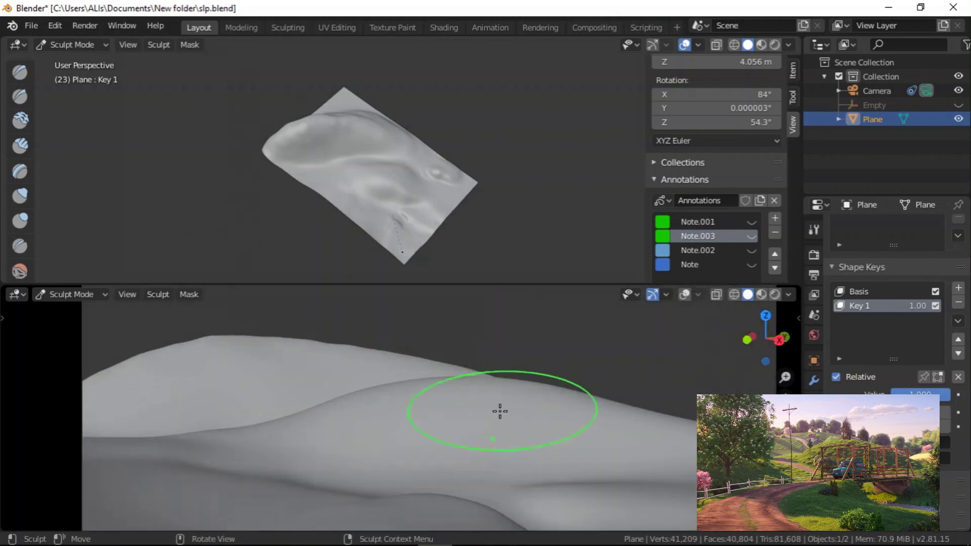
drag(473, 372, 375, 357)
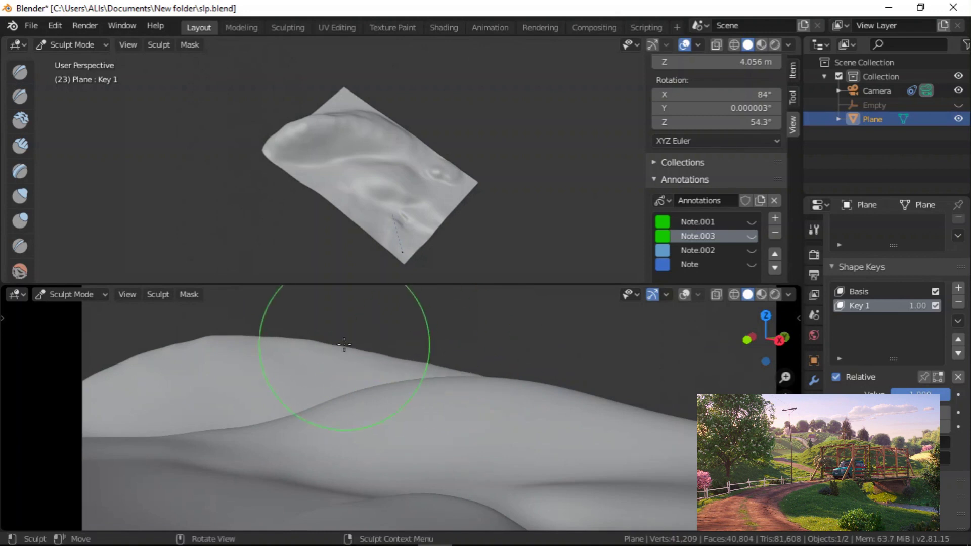
drag(476, 379, 475, 381)
scroll(498, 378, down, 2)
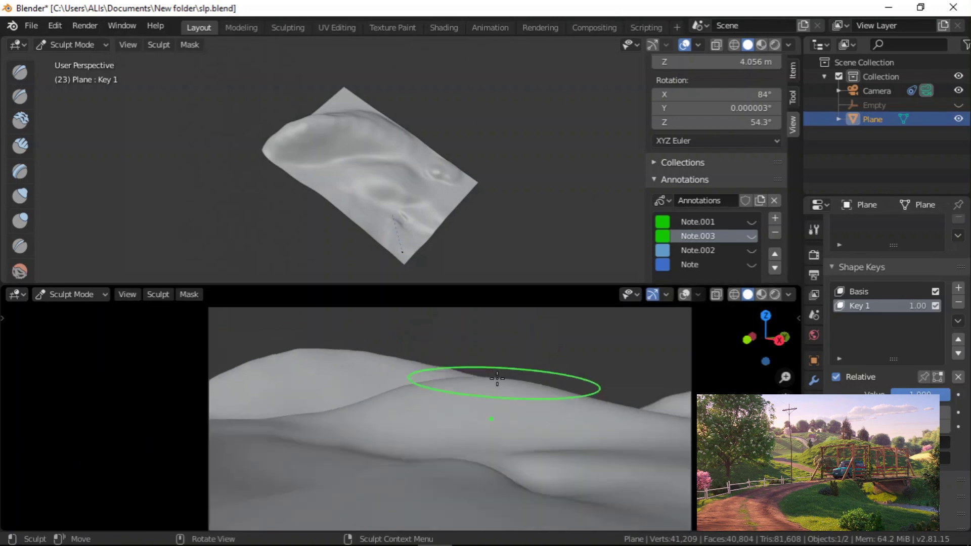
scroll(228, 358, down, 2)
Step: Touch up the rear hill's peak and outer slope into a smooth silhouette in the camera frame
scroll(343, 351, up, 5)
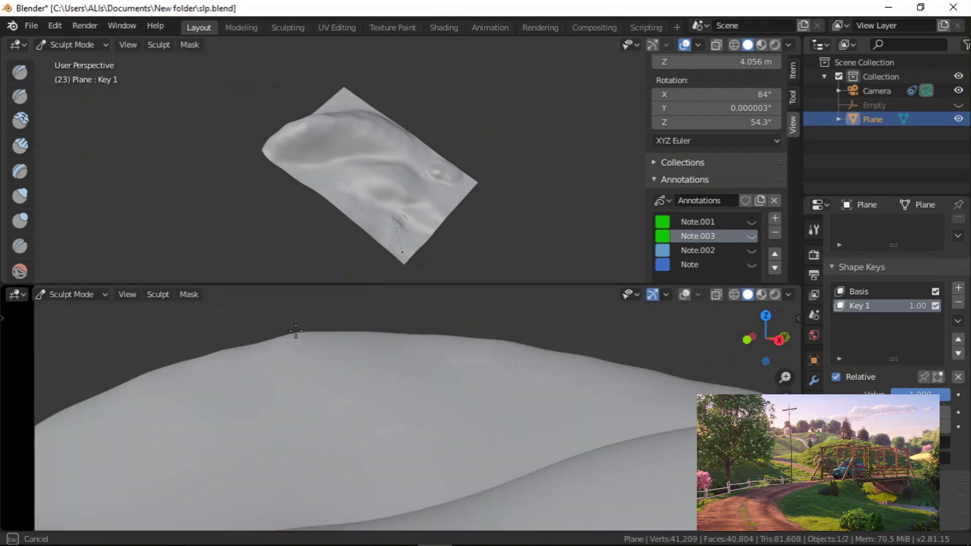
scroll(494, 341, down, 1)
drag(300, 362, 353, 340)
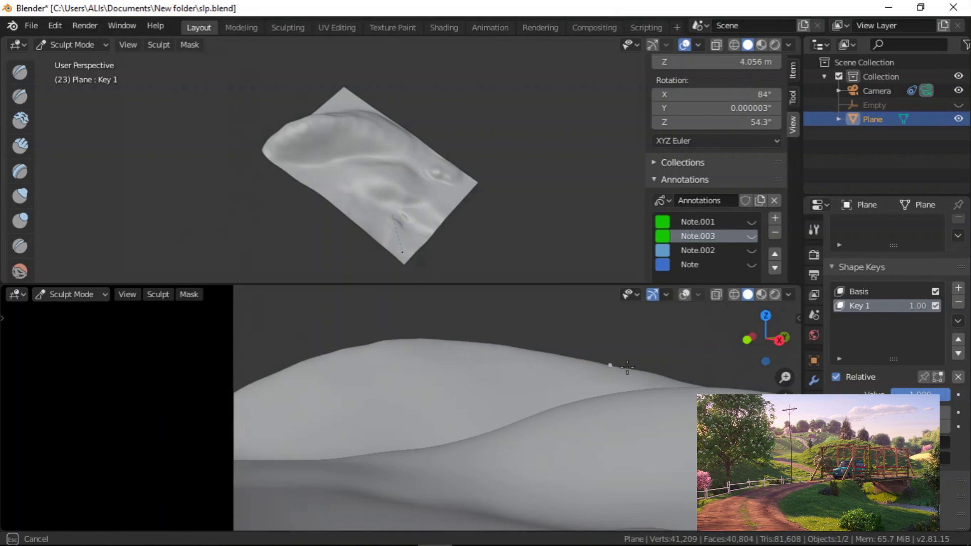
drag(272, 378, 276, 376)
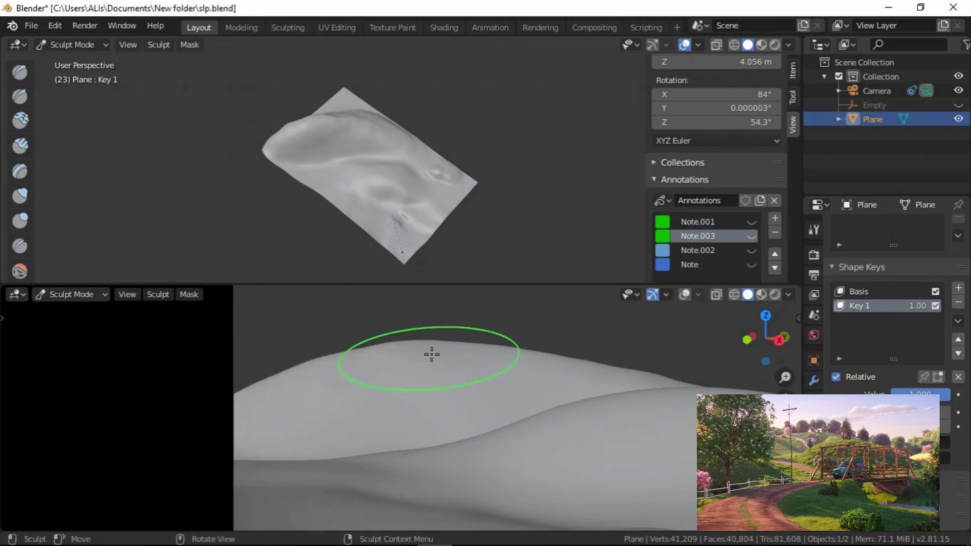
scroll(440, 412, down, 2)
scroll(506, 405, down, 1)
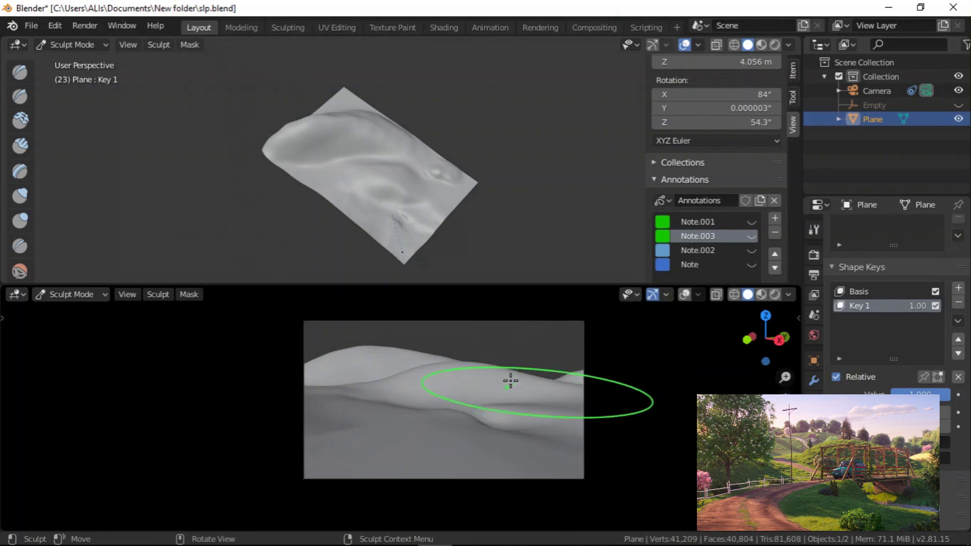
shift+middle_drag(325, 382, 288, 378)
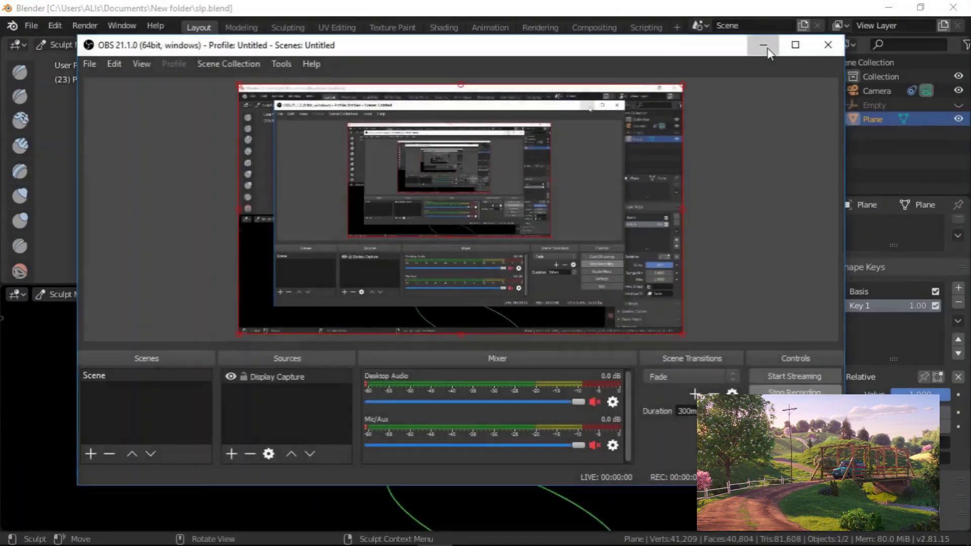
Step: Minimize the OBS window, return to Object Mode and set the camera's focal length to 18 mm
click(764, 46)
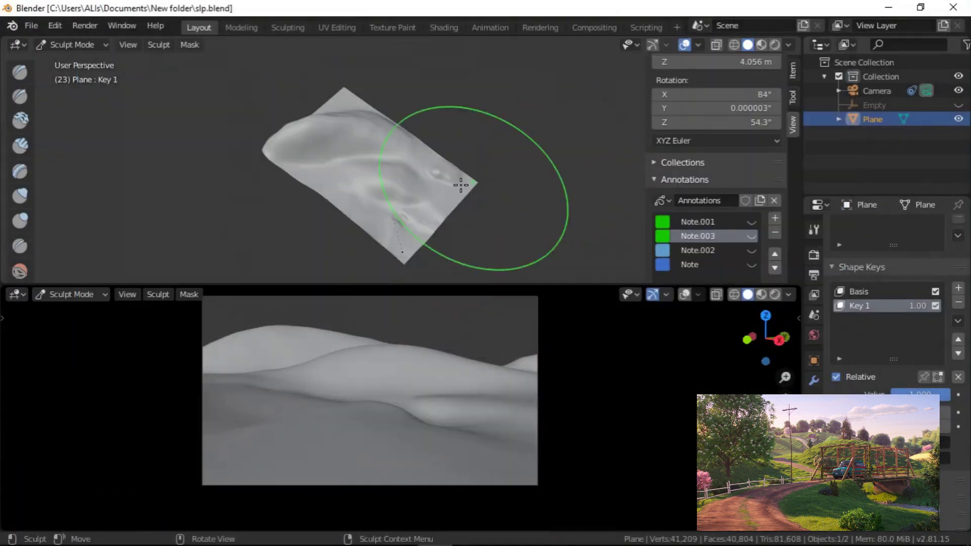
click(71, 44)
click(97, 57)
click(885, 90)
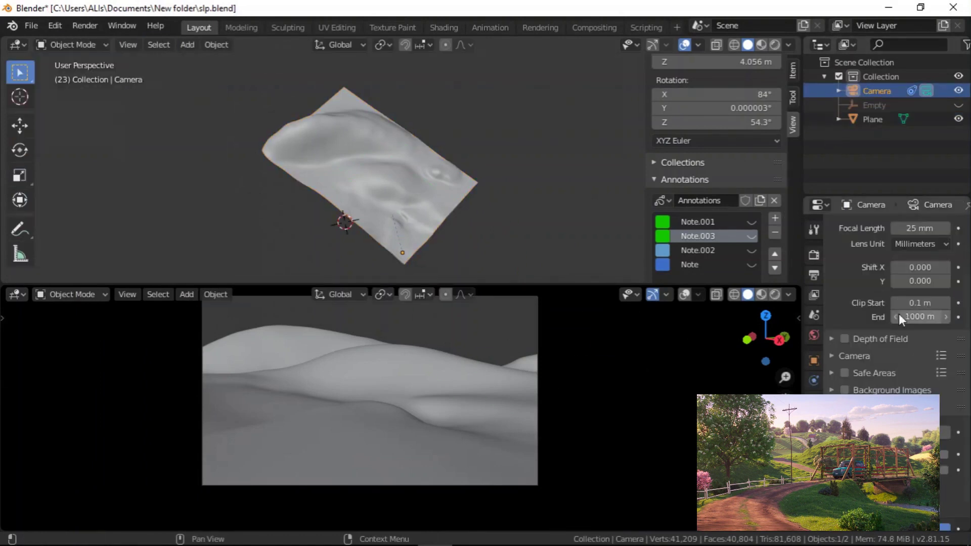
click(894, 228)
click(894, 229)
click(894, 229)
click(894, 229)
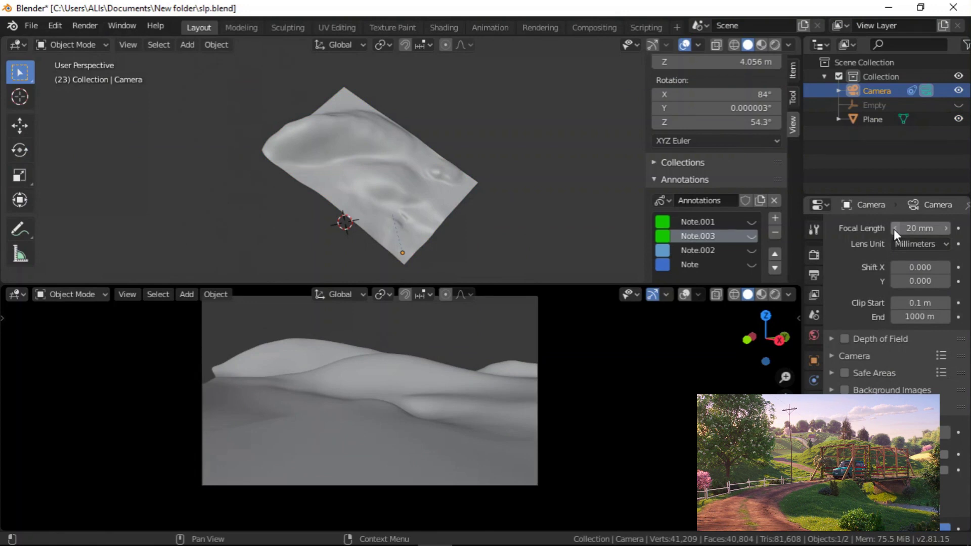
scroll(475, 427, down, 2)
scroll(475, 427, up, 2)
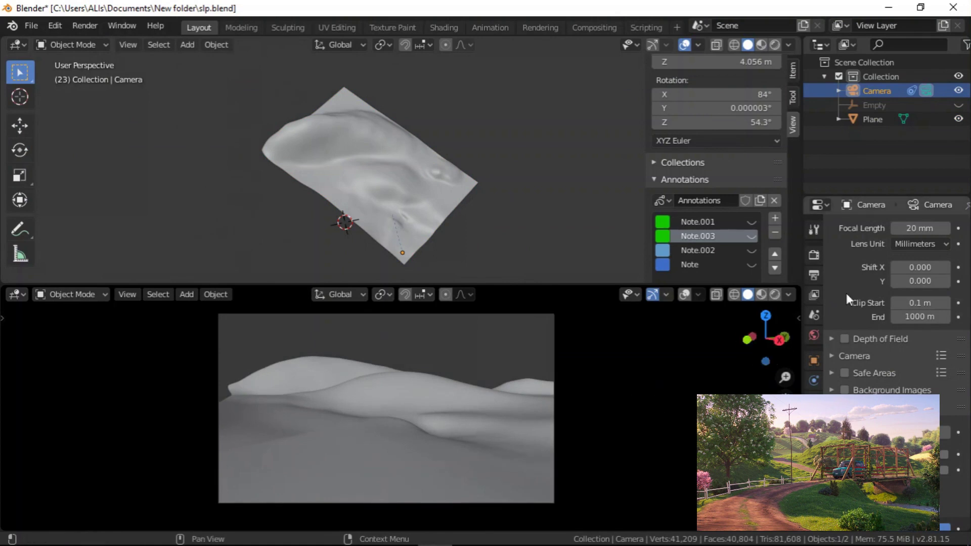
click(893, 229)
click(893, 229)
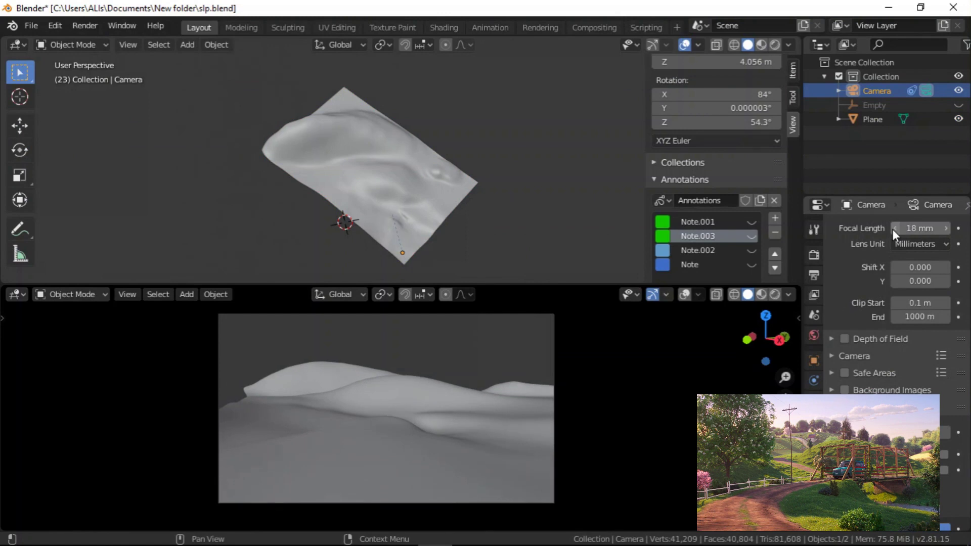
Step: Scale the terrain plane up uniformly by about 1.17 and show the gizmos in the overview viewport
click(500, 406)
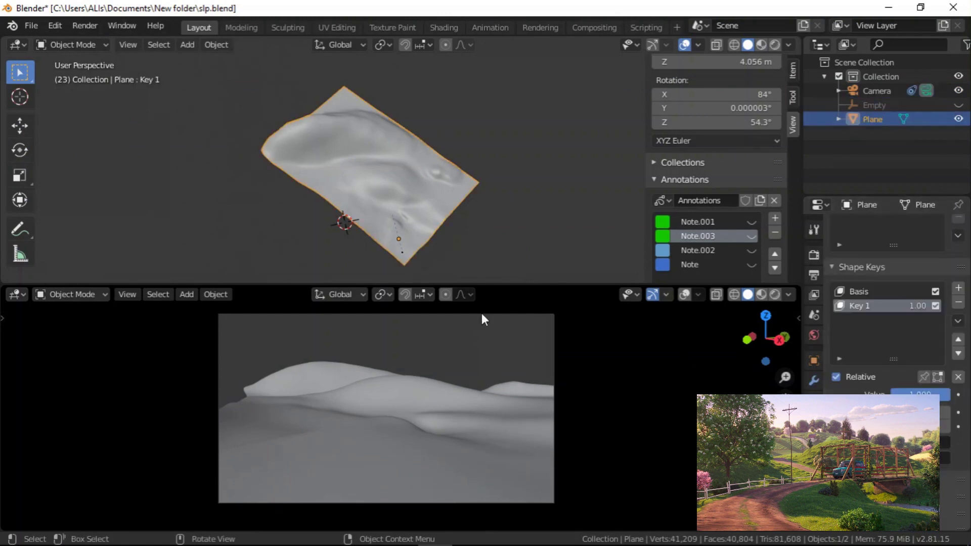
key(s)
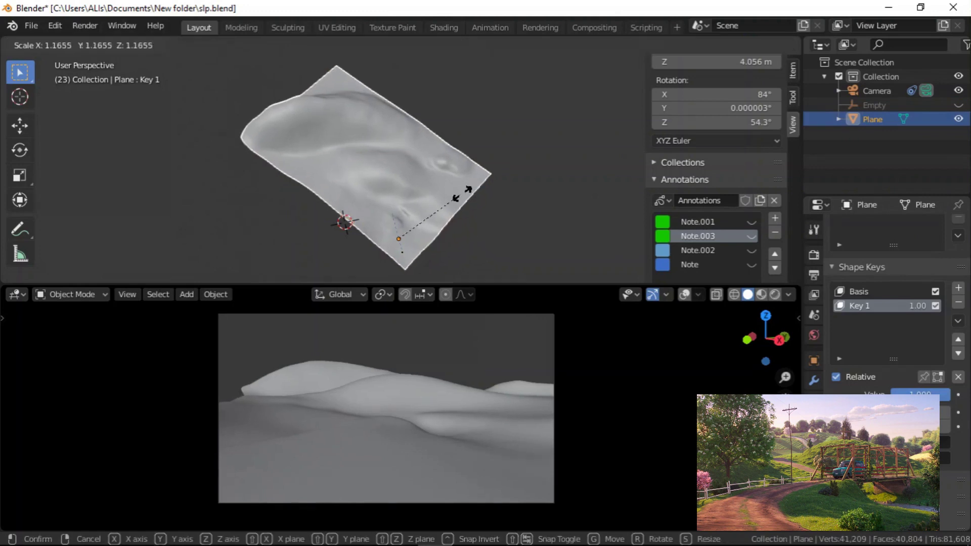
click(455, 198)
click(655, 45)
drag(409, 237, 406, 232)
right_click(406, 232)
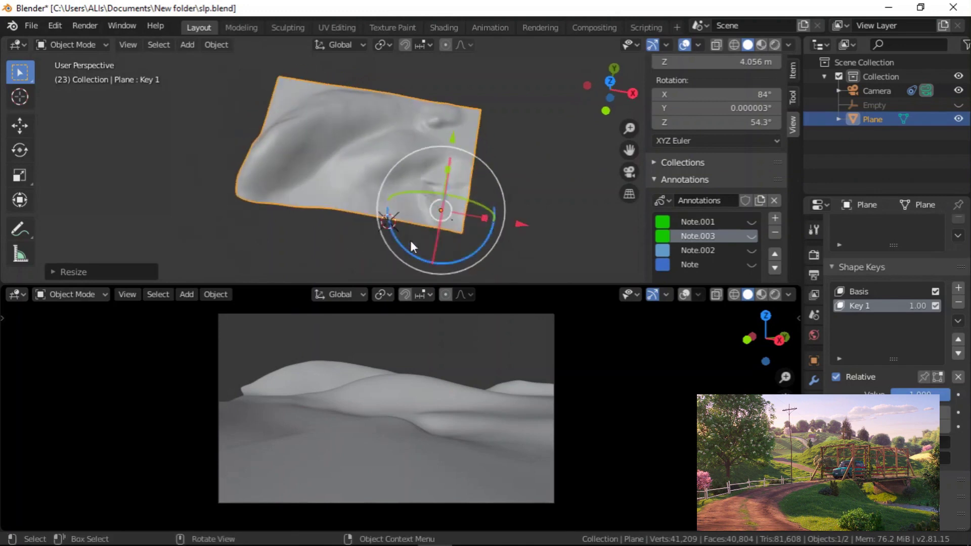
Step: Move the terrain plane about -12.12 m along the global X axis
key(g)
key(x)
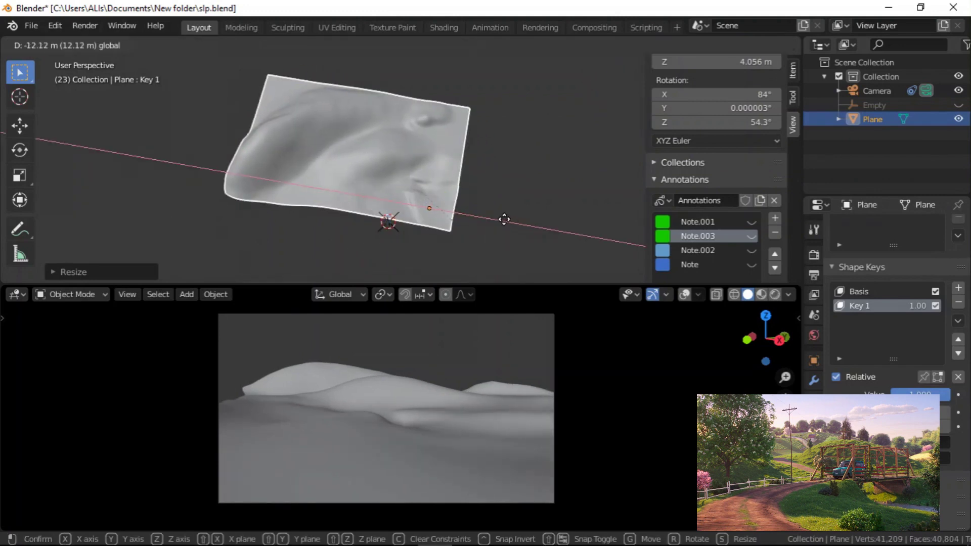
click(505, 220)
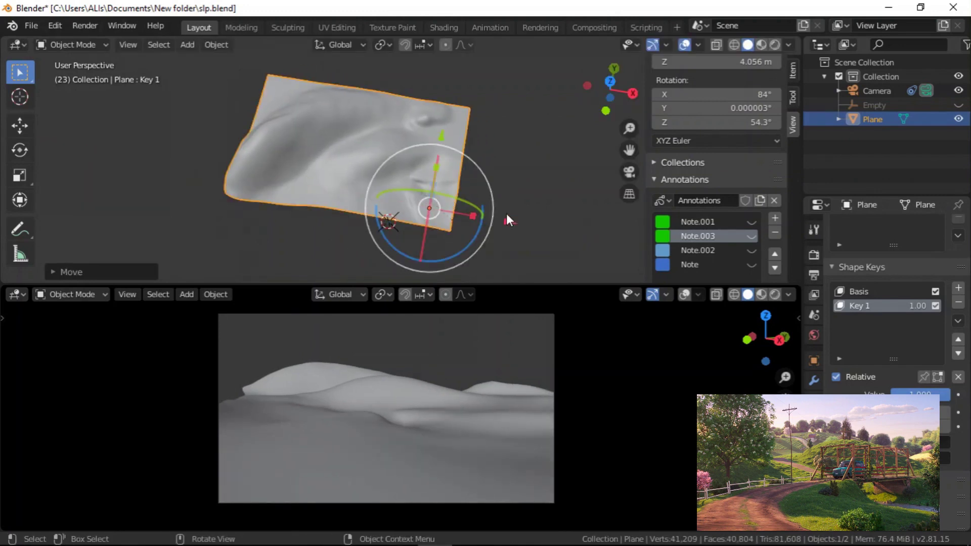
Step: Rotate the terrain plane by about 11° around the vertical axis and shift it back along X by about 10 m
mouse_move(478, 229)
mouse_down()
mouse_move(476, 242)
mouse_move(486, 221)
mouse_up()
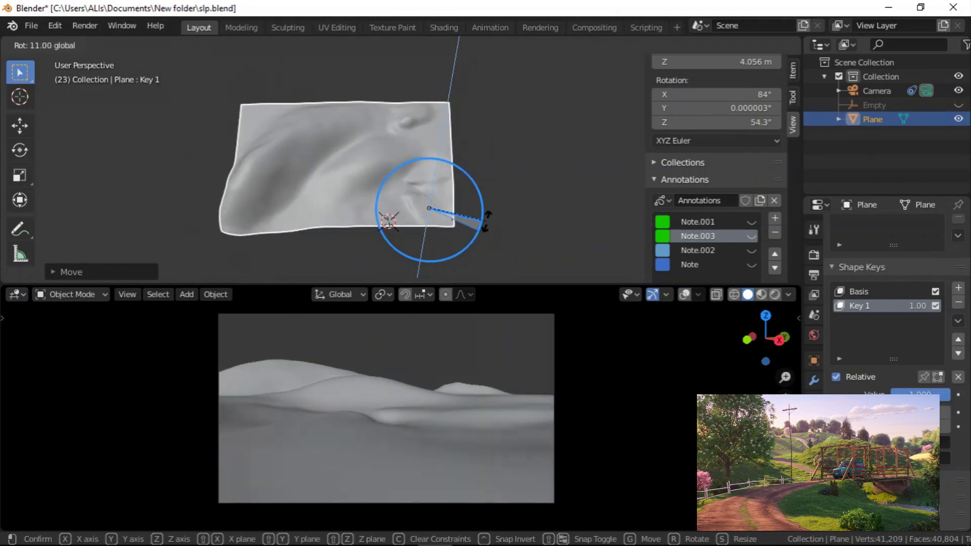
drag(487, 221, 516, 220)
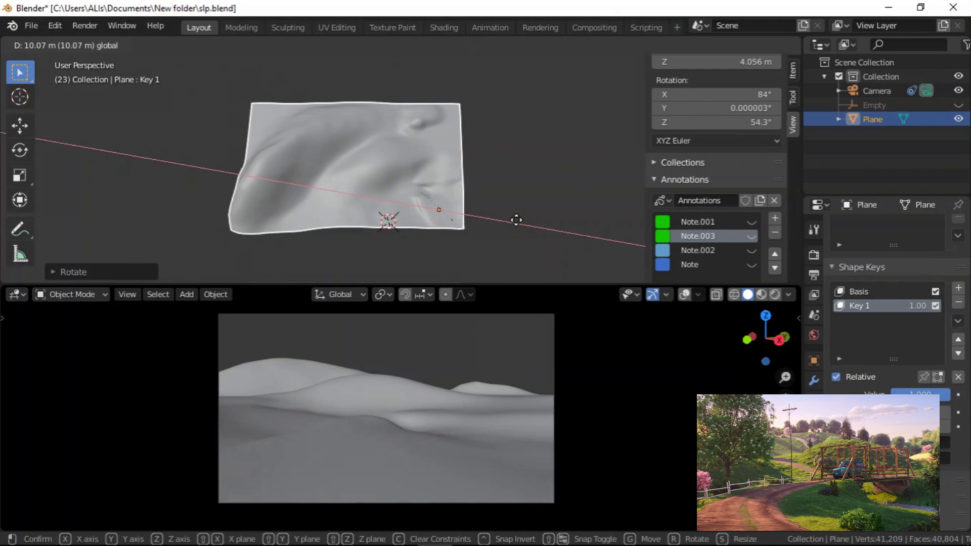
drag(516, 220, 516, 221)
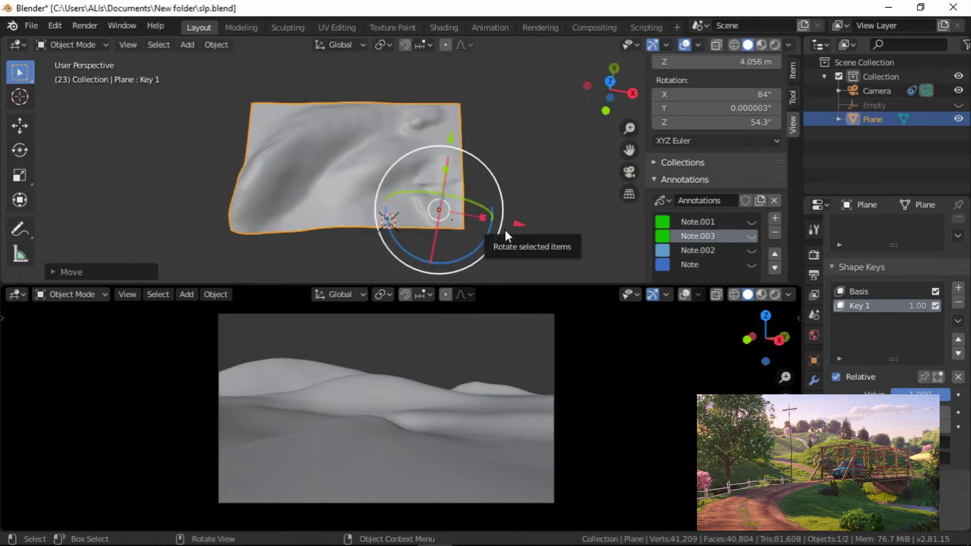
drag(517, 223, 526, 224)
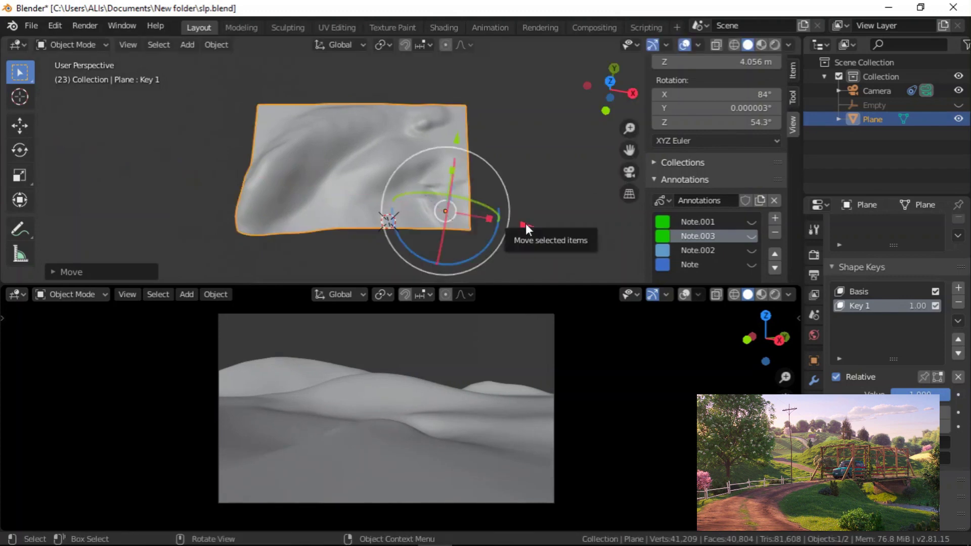
Step: Fine-tune the terrain plane's position along the X and Y axes against the camera view, discarding any further rotation
drag(449, 172, 461, 135)
drag(527, 220, 533, 221)
drag(464, 134, 461, 132)
right_click(462, 132)
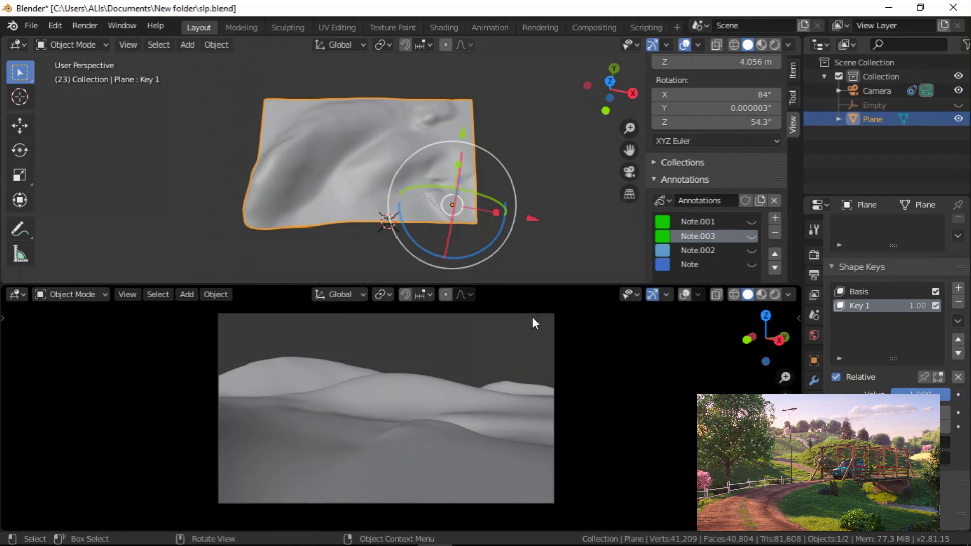
drag(493, 235, 484, 250)
right_click(489, 246)
right_click(485, 250)
drag(526, 217, 526, 217)
drag(448, 136, 459, 134)
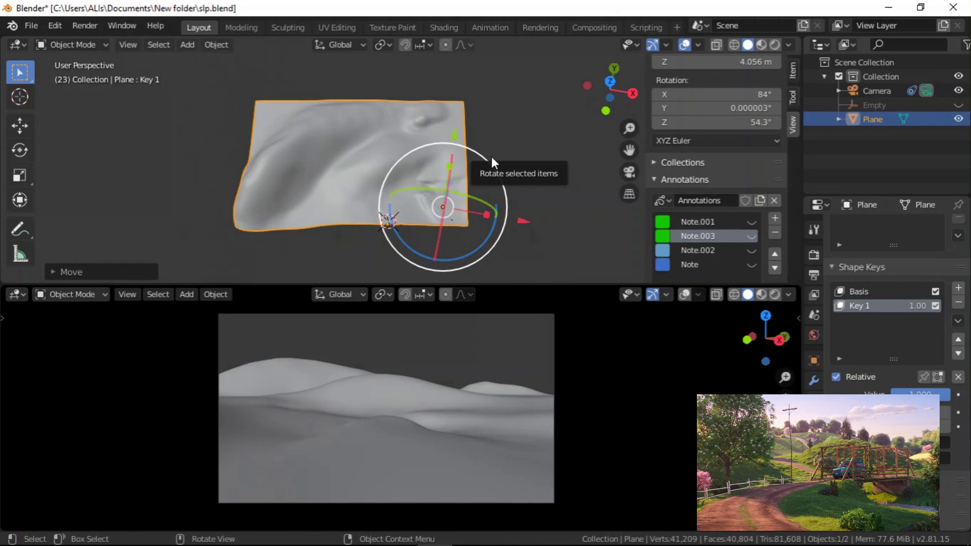
Step: Switch to Sculpt Mode and touch up the small mound near the terrain's rear corner with the Draw brush
scroll(548, 411, up, 1)
scroll(545, 403, down, 1)
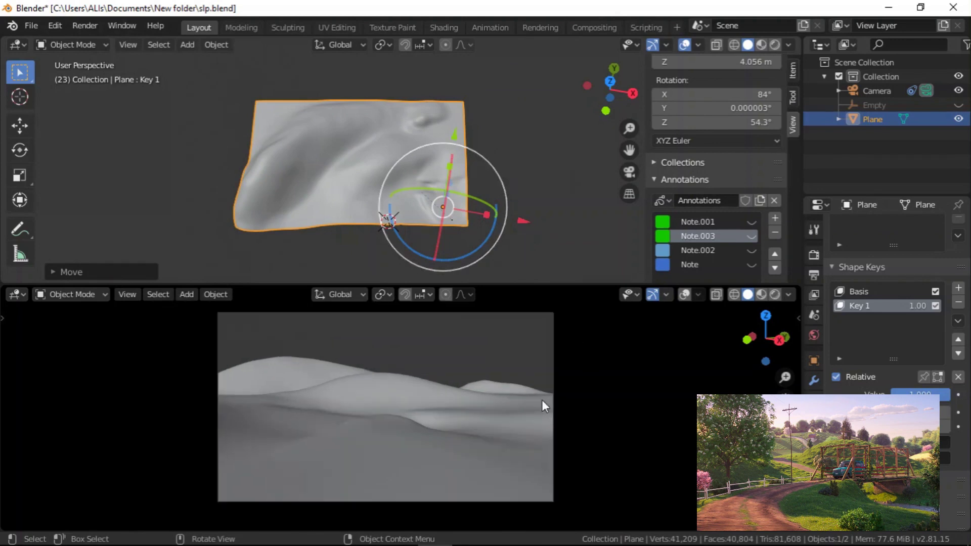
click(73, 45)
click(76, 89)
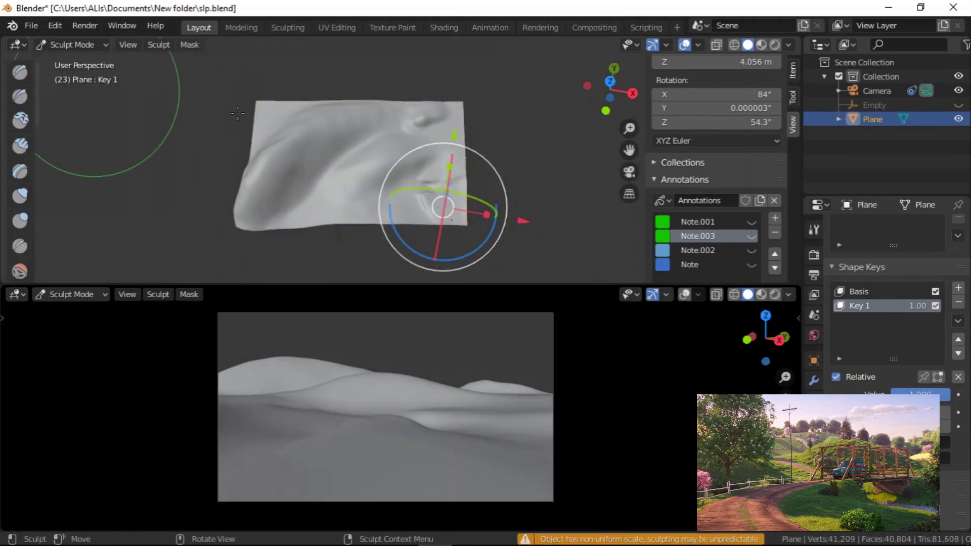
scroll(441, 131, up, 6)
drag(405, 124, 405, 106)
click(25, 75)
middle_drag(393, 104, 351, 115)
scroll(415, 110, up, 2)
mouse_move(412, 108)
ctrl+mouse_down()
mouse_move(409, 117)
mouse_move(413, 109)
ctrl+mouse_up()
right_click(413, 109)
scroll(16, 241, down, 5)
Step: Shift the small mound outward toward the terrain's rear corner with the Grab brush
click(21, 229)
mouse_move(401, 107)
mouse_down()
mouse_move(423, 113)
mouse_move(419, 95)
mouse_up()
drag(412, 97, 395, 119)
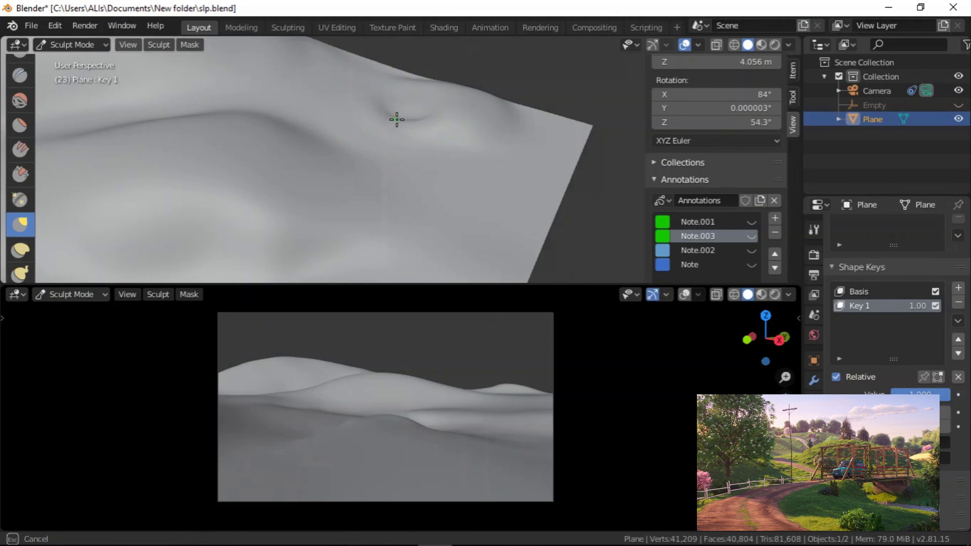
mouse_move(489, 143)
mouse_down()
mouse_move(531, 113)
mouse_move(485, 102)
mouse_move(471, 124)
mouse_up()
mouse_move(434, 89)
middle_down()
mouse_move(440, 109)
mouse_move(476, 110)
middle_up()
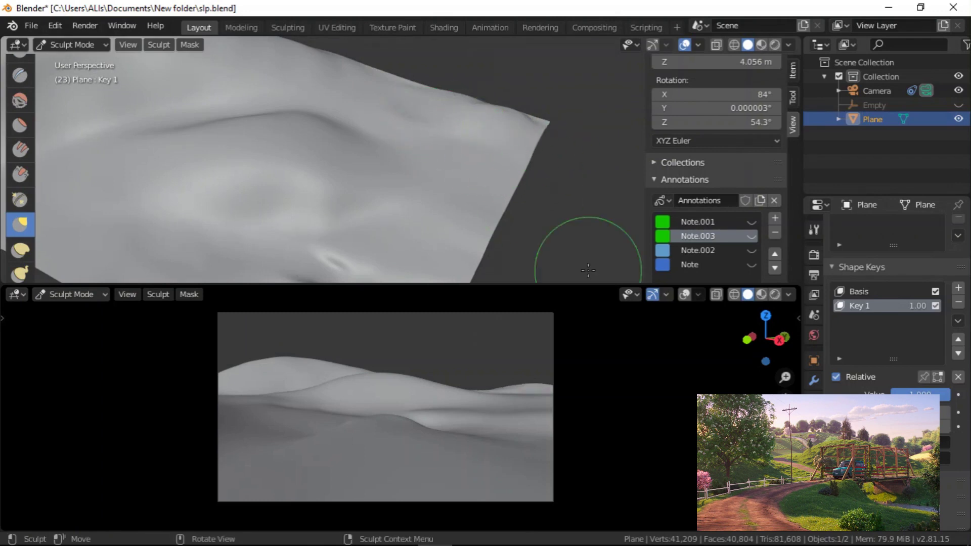
Step: Raise the small distant hill's crest beside the edge of the camera frame
scroll(549, 386, up, 4)
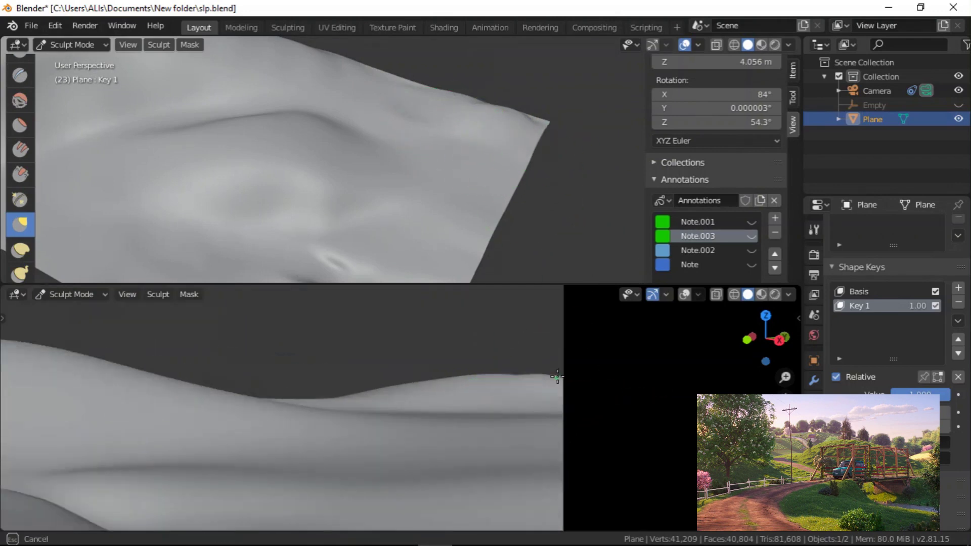
mouse_move(515, 374)
mouse_down()
mouse_move(492, 376)
mouse_move(534, 374)
mouse_move(513, 366)
mouse_up()
scroll(503, 377, down, 4)
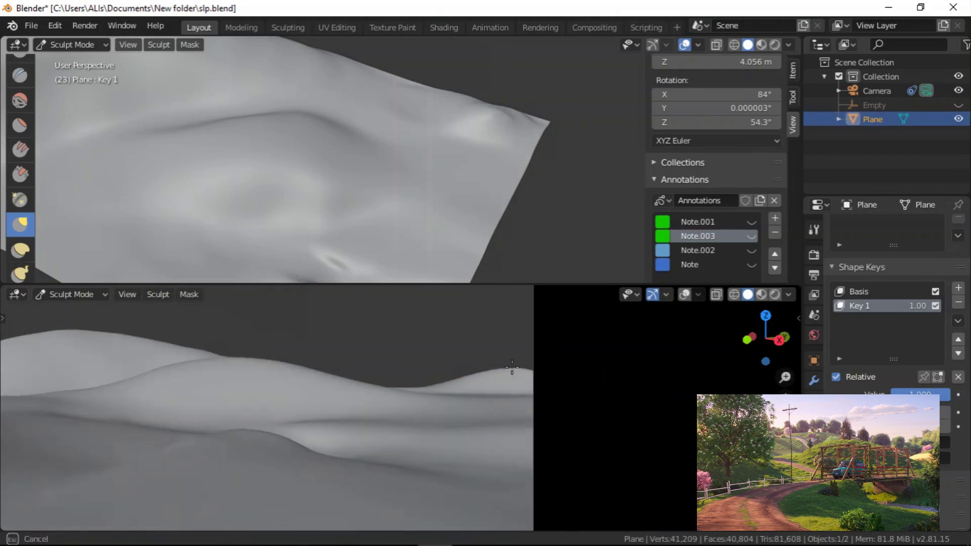
scroll(526, 365, down, 3)
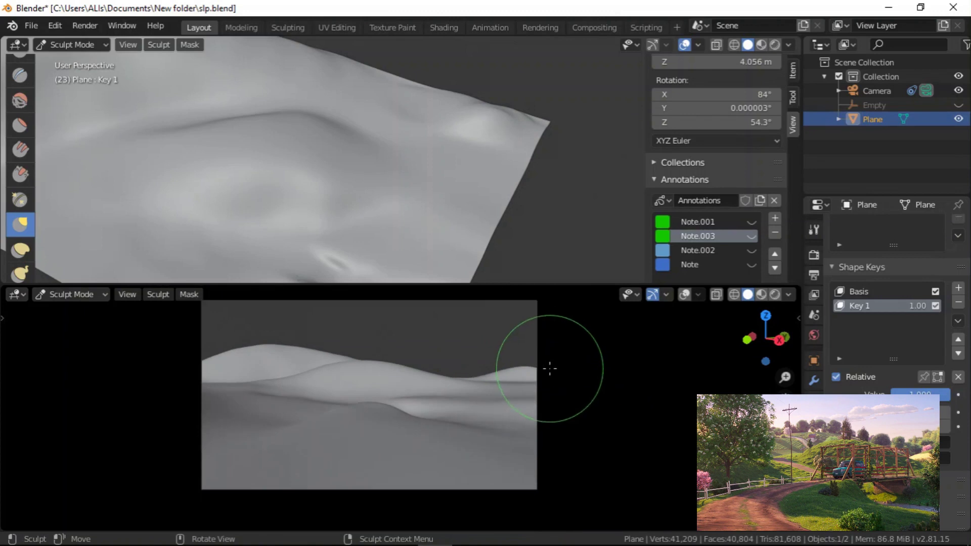
Step: Pull the small hill farther out toward the terrain corner and broaden its flanks
middle_drag(473, 162, 473, 138)
mouse_move(469, 132)
mouse_down()
mouse_move(538, 124)
mouse_move(545, 141)
mouse_up()
mouse_move(545, 140)
middle_down()
mouse_move(433, 157)
mouse_move(418, 143)
mouse_move(399, 150)
mouse_move(416, 165)
mouse_move(397, 154)
mouse_move(443, 148)
middle_up()
scroll(418, 139, up, 5)
mouse_move(443, 148)
mouse_down()
mouse_move(412, 145)
mouse_move(369, 181)
mouse_move(341, 186)
mouse_up()
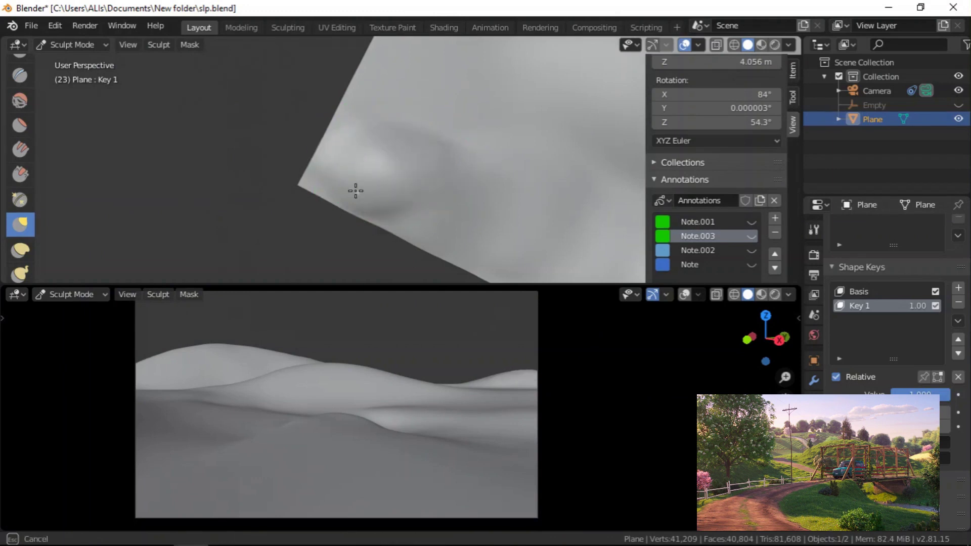
drag(368, 149, 376, 146)
mouse_move(371, 144)
middle_down()
mouse_move(433, 211)
mouse_move(245, 112)
mouse_move(314, 152)
mouse_move(369, 164)
middle_up()
scroll(370, 166, down, 3)
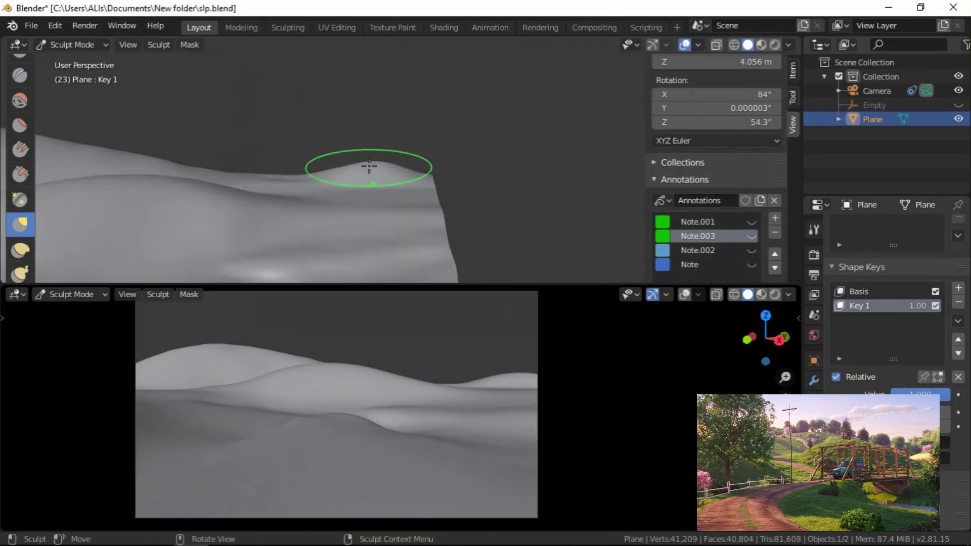
Step: Stretch the small hill's top to the terrain's outer edge and pull on its inner slope
drag(364, 171, 403, 165)
mouse_move(404, 171)
mouse_down()
mouse_move(413, 164)
mouse_move(329, 170)
mouse_up()
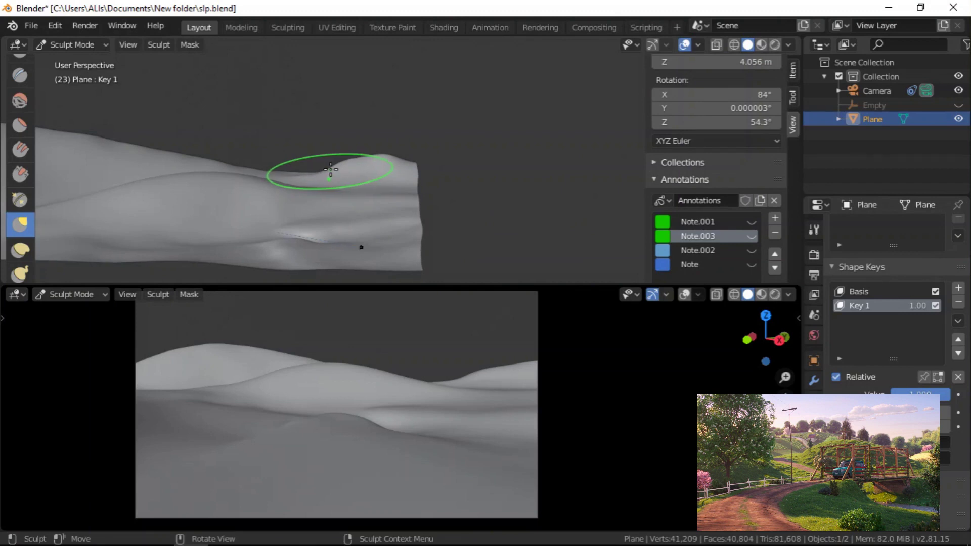
mouse_move(437, 158)
middle_down()
mouse_move(418, 146)
mouse_move(378, 169)
middle_up()
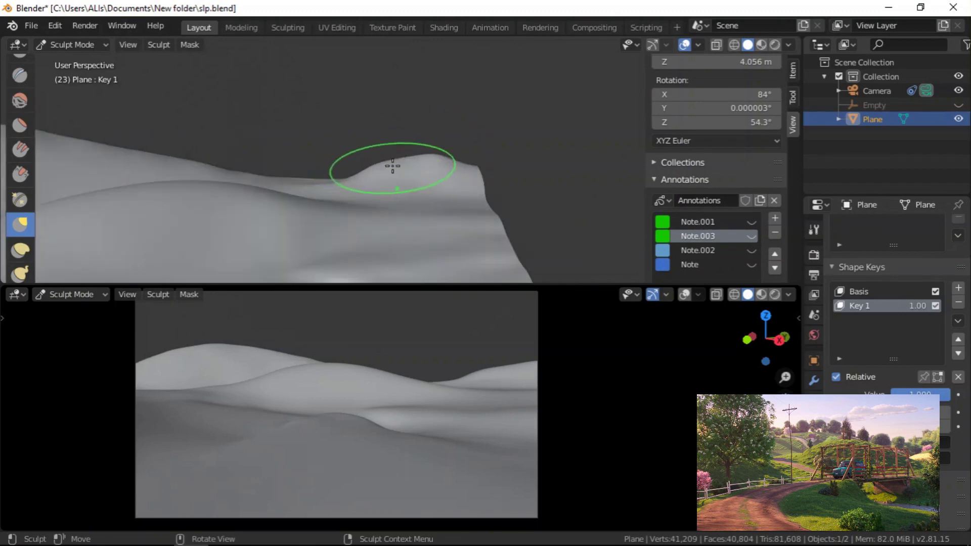
Step: Undo the last grab strokes on the small hill and pull its crest upward into a gentler rise
key(ctrl+z)
scroll(405, 169, up, 4)
drag(373, 163, 395, 161)
key(ctrl+z)
scroll(373, 166, down, 3)
middle_drag(403, 159, 435, 167)
drag(435, 165, 448, 156)
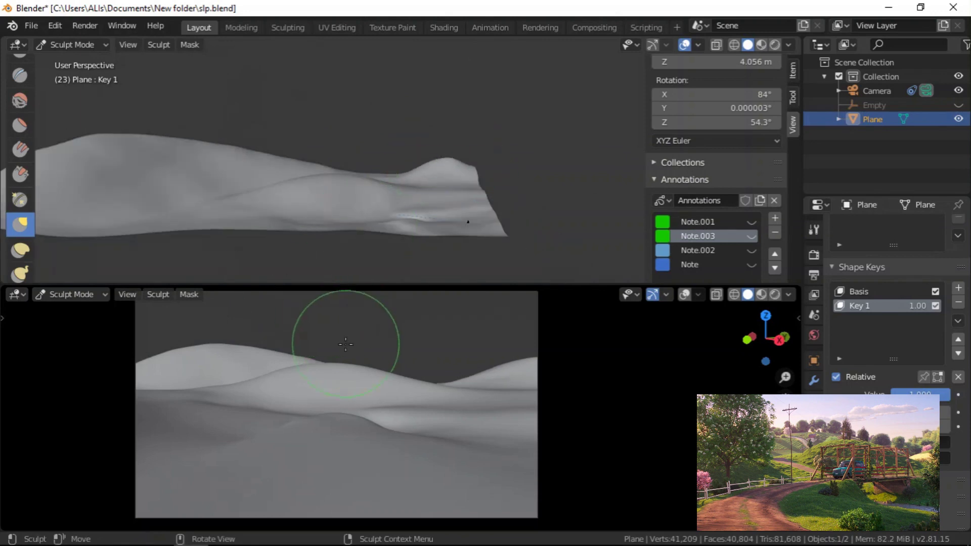
Step: Raise the large rear hill's peak and shoulders into a broad rounded silhouette in the camera frame
scroll(245, 357, down, 3)
scroll(250, 370, up, 1)
drag(246, 372, 283, 361)
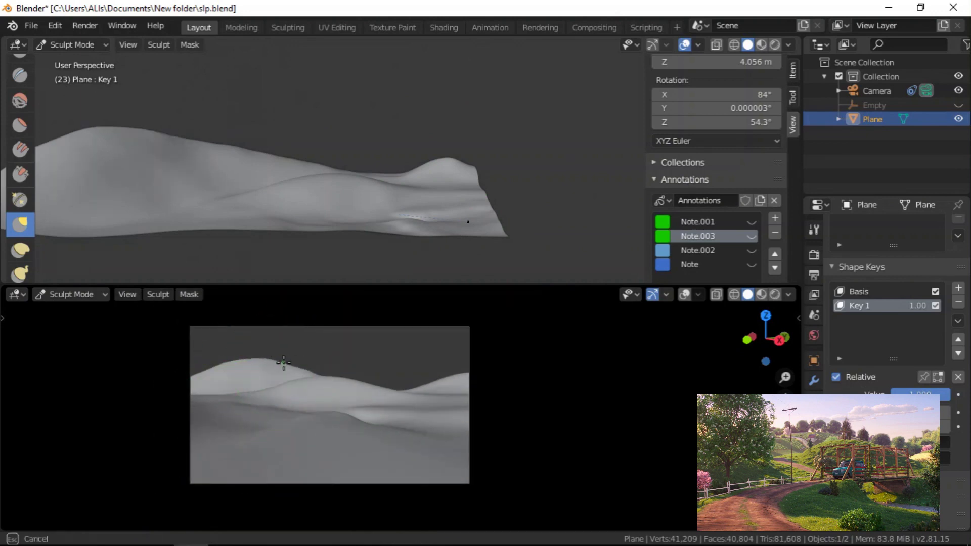
drag(211, 371, 209, 365)
mouse_move(196, 377)
mouse_down()
mouse_move(243, 356)
mouse_move(297, 355)
mouse_up()
scroll(238, 369, up, 2)
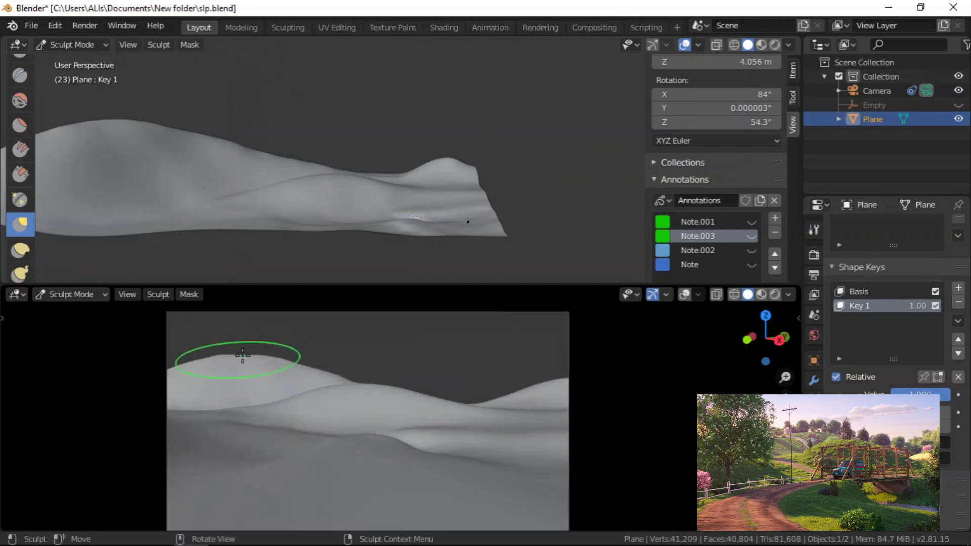
scroll(293, 364, down, 2)
scroll(336, 347, up, 4)
scroll(293, 356, up, 1)
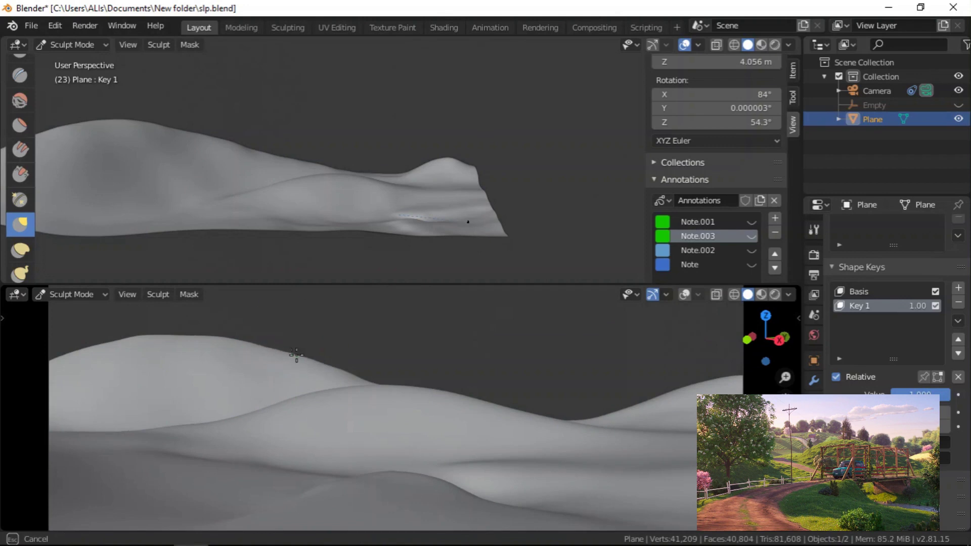
scroll(319, 380, down, 3)
Step: Lift the small hill's outer shoulder so its crest extends evenly to the terrain's edge
scroll(471, 187, up, 5)
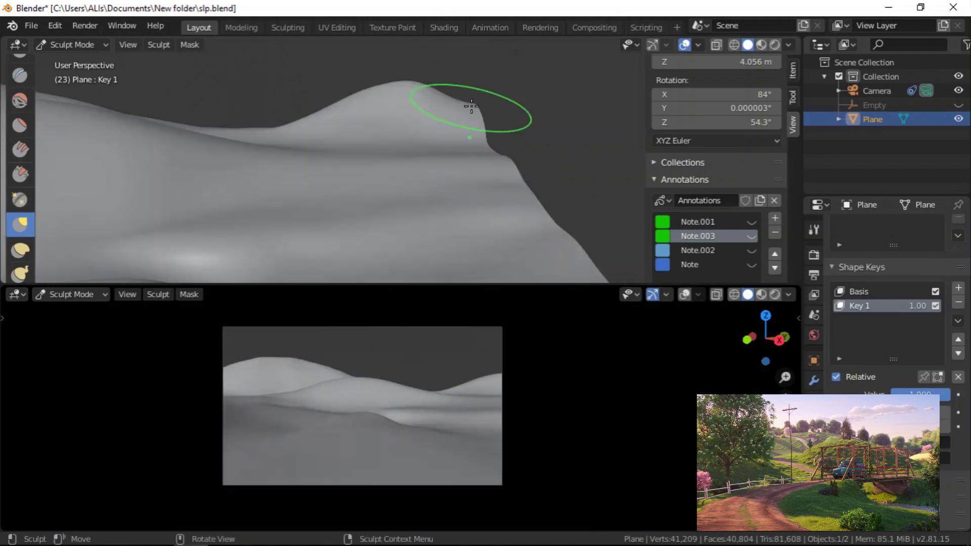
scroll(471, 108, down, 2)
mouse_move(471, 107)
mouse_down()
mouse_move(471, 91)
mouse_move(419, 88)
mouse_move(430, 89)
mouse_move(415, 77)
mouse_up()
scroll(440, 98, up, 3)
scroll(457, 94, down, 3)
scroll(425, 92, up, 3)
scroll(435, 189, down, 2)
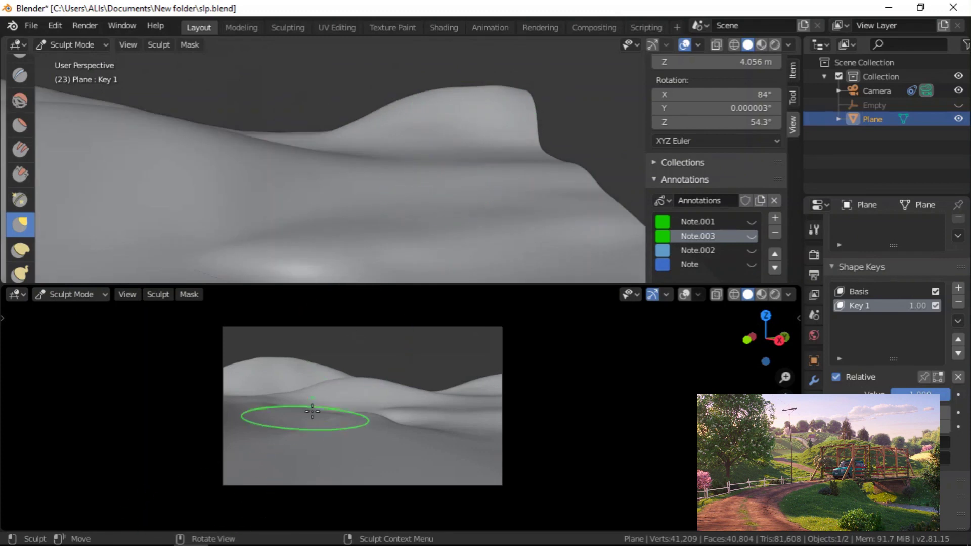
Step: Pull the large rear hill's descending ridgeline into shape behind the middle hill
scroll(387, 135, down, 4)
mouse_move(389, 130)
middle_down()
mouse_move(364, 202)
mouse_move(373, 234)
middle_up()
drag(373, 235, 376, 237)
mouse_move(376, 237)
middle_down()
mouse_move(275, 193)
mouse_move(384, 217)
mouse_move(384, 230)
mouse_move(436, 258)
mouse_move(418, 226)
mouse_move(275, 234)
mouse_move(386, 225)
mouse_move(430, 197)
mouse_move(441, 212)
middle_up()
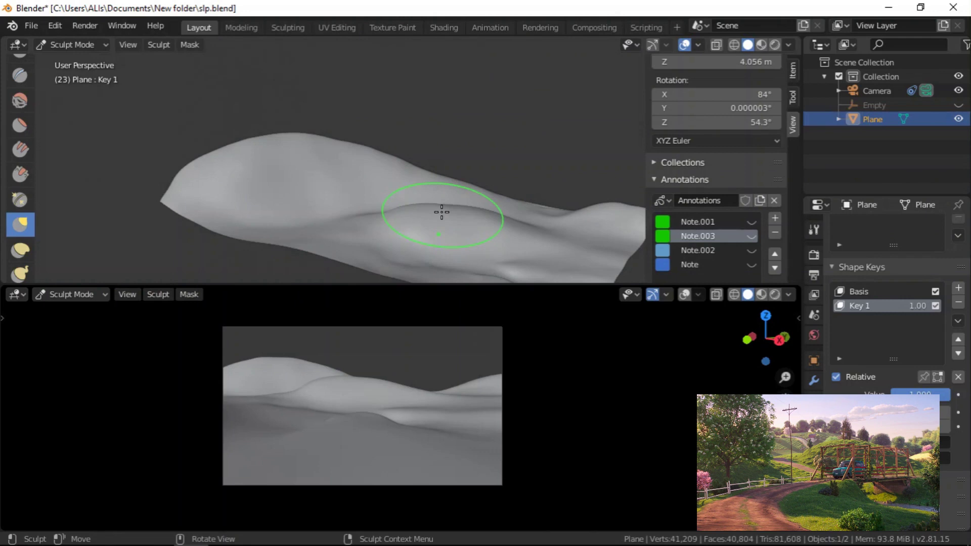
mouse_move(407, 163)
middle_down()
mouse_move(423, 180)
mouse_move(412, 179)
middle_up()
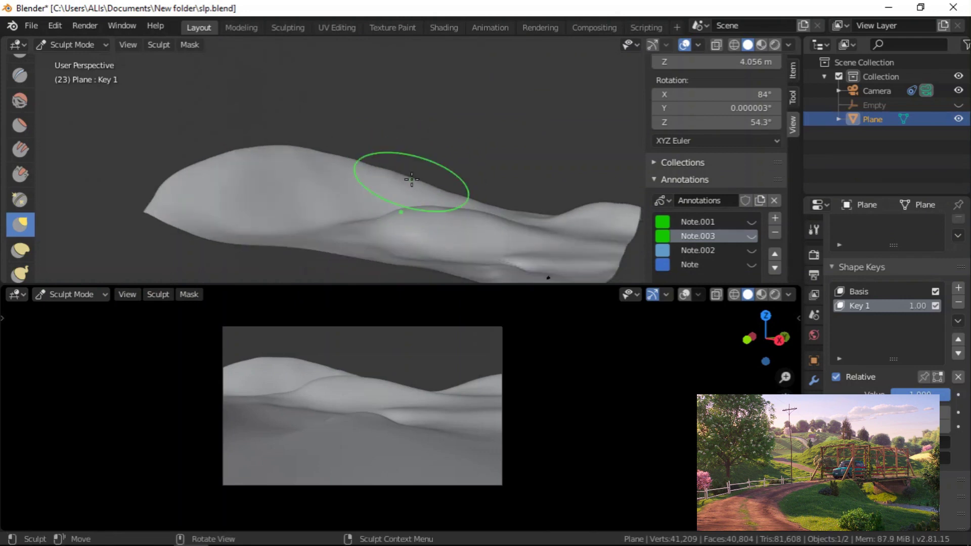
drag(439, 190, 441, 192)
drag(514, 214, 498, 208)
drag(401, 178, 459, 193)
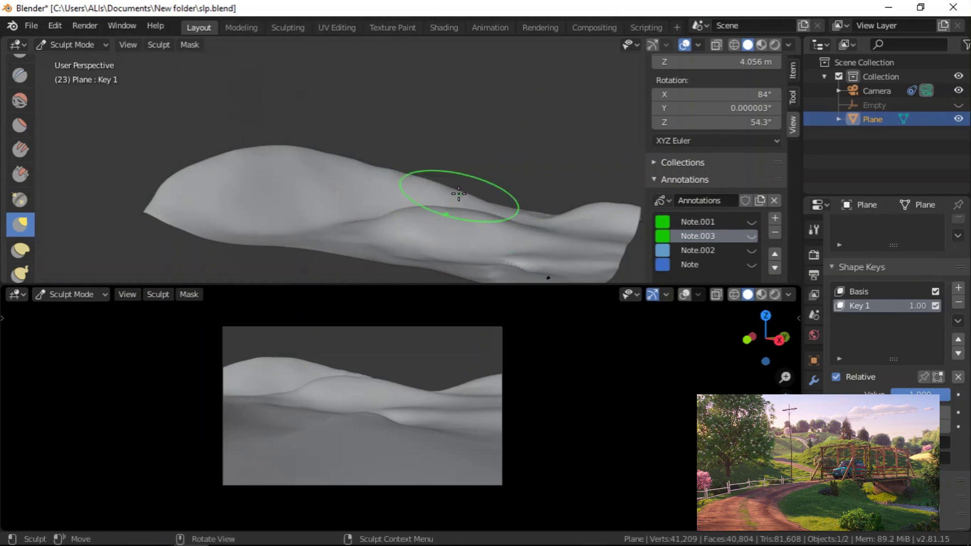
Step: Even out the bumps along the upper part of the rear hill's ridgeline
scroll(396, 186, up, 2)
drag(366, 165, 380, 166)
scroll(406, 178, up, 1)
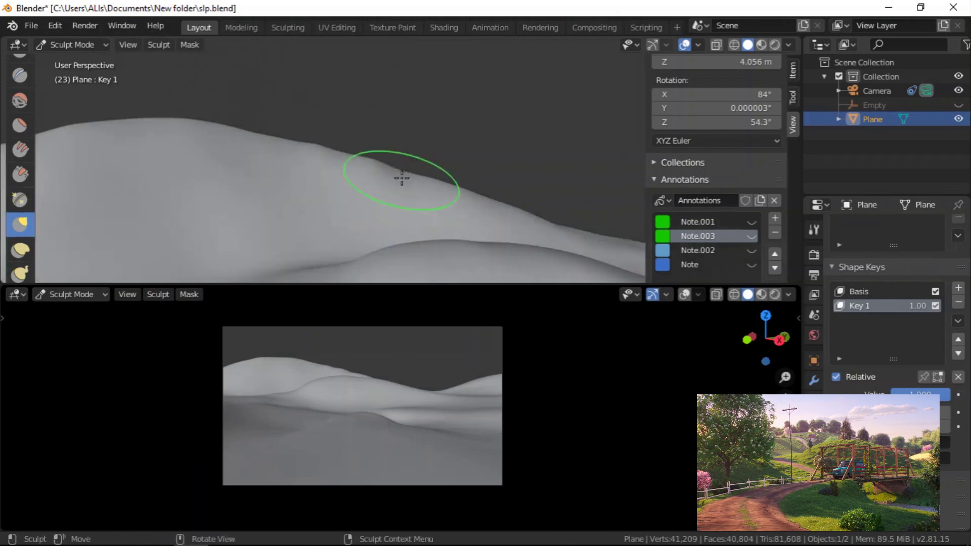
mouse_move(326, 145)
mouse_down()
mouse_move(347, 153)
mouse_move(304, 144)
mouse_up()
drag(435, 181, 456, 182)
scroll(334, 368, down, 1)
scroll(325, 373, up, 2)
scroll(280, 174, down, 3)
Step: Refine the rear hill's back slope and peak so the ridge descends smoothly toward the small hill
mouse_move(280, 173)
middle_down()
mouse_move(417, 217)
mouse_move(354, 179)
mouse_move(321, 206)
mouse_move(334, 188)
middle_up()
scroll(354, 179, up, 2)
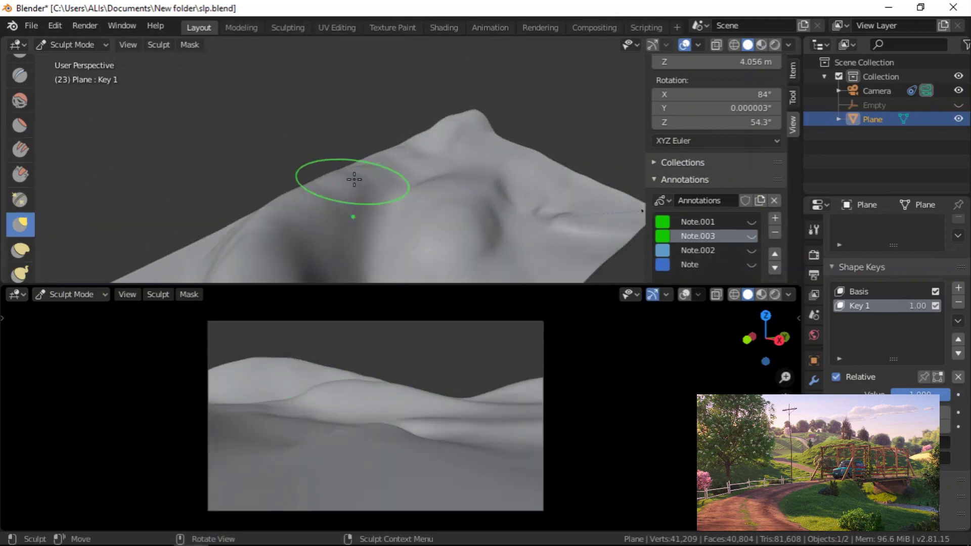
scroll(338, 195, up, 2)
drag(306, 179, 305, 182)
scroll(308, 183, down, 5)
mouse_move(308, 183)
middle_down()
mouse_move(312, 199)
mouse_move(298, 178)
middle_up()
scroll(297, 178, up, 2)
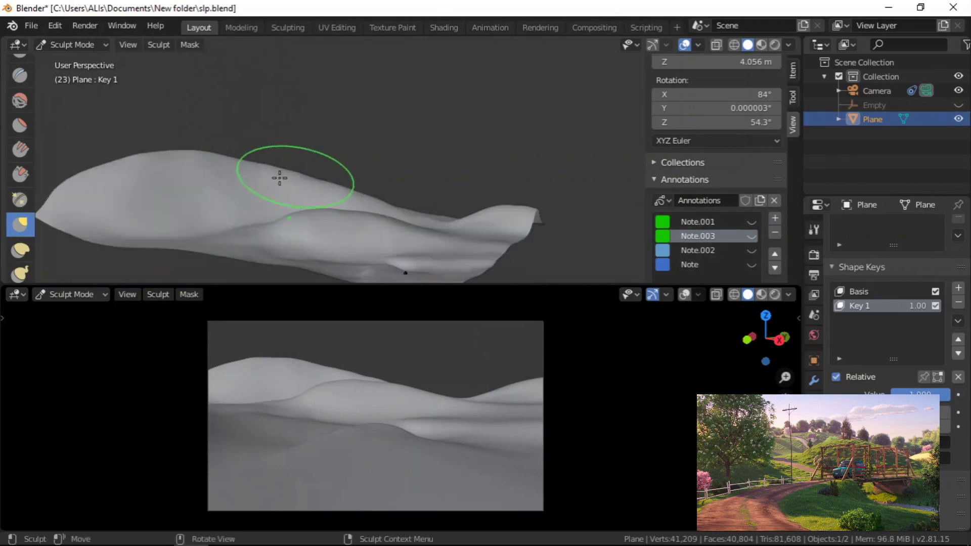
scroll(256, 178, up, 3)
mouse_move(253, 174)
mouse_down()
mouse_move(295, 187)
mouse_move(304, 179)
mouse_move(203, 181)
mouse_up()
drag(191, 182, 312, 176)
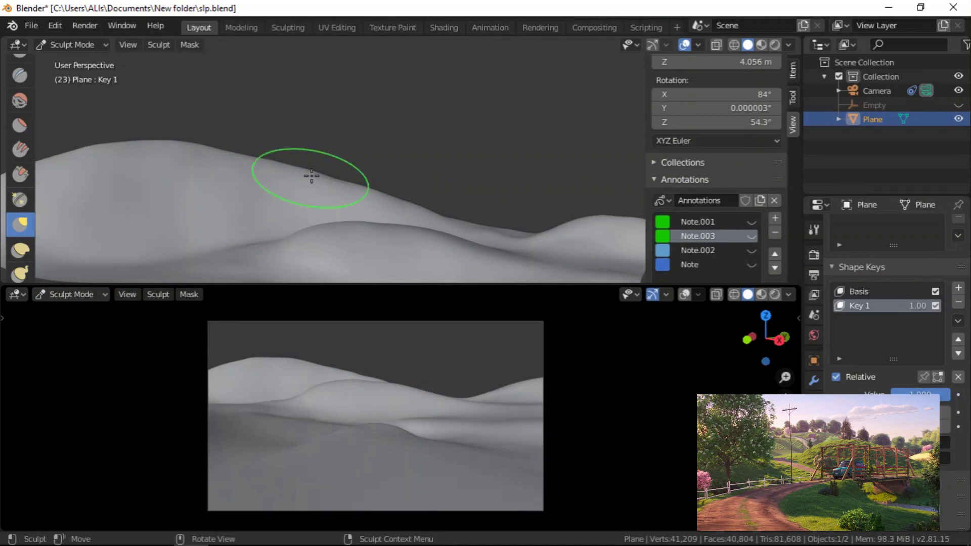
Step: Reshape the large rear hill's crest where it meets the edge of the camera frame
scroll(206, 386, up, 3)
mouse_move(206, 382)
mouse_down()
mouse_move(207, 372)
mouse_move(234, 368)
mouse_move(239, 353)
mouse_move(282, 381)
mouse_move(273, 380)
mouse_up()
scroll(249, 360, up, 2)
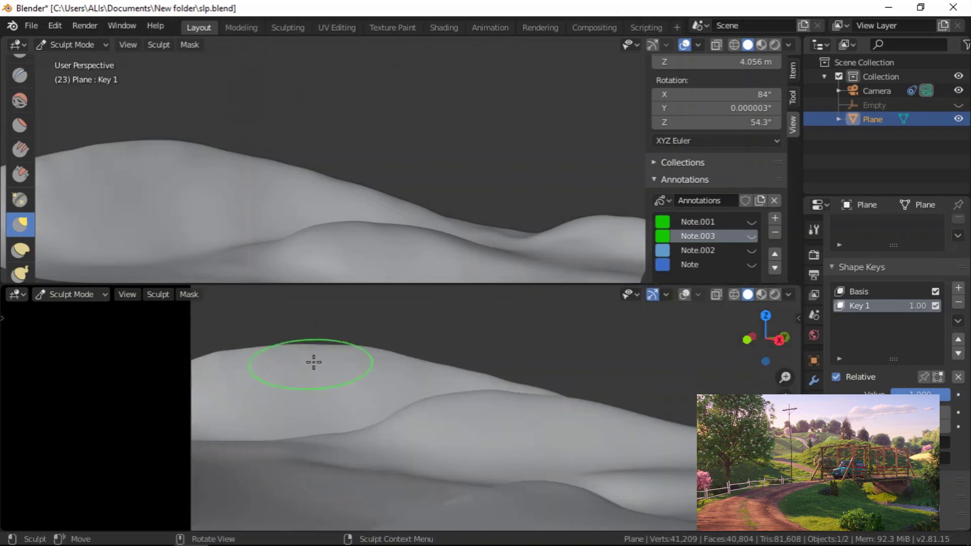
scroll(317, 365, down, 5)
scroll(277, 365, up, 3)
scroll(293, 379, up, 2)
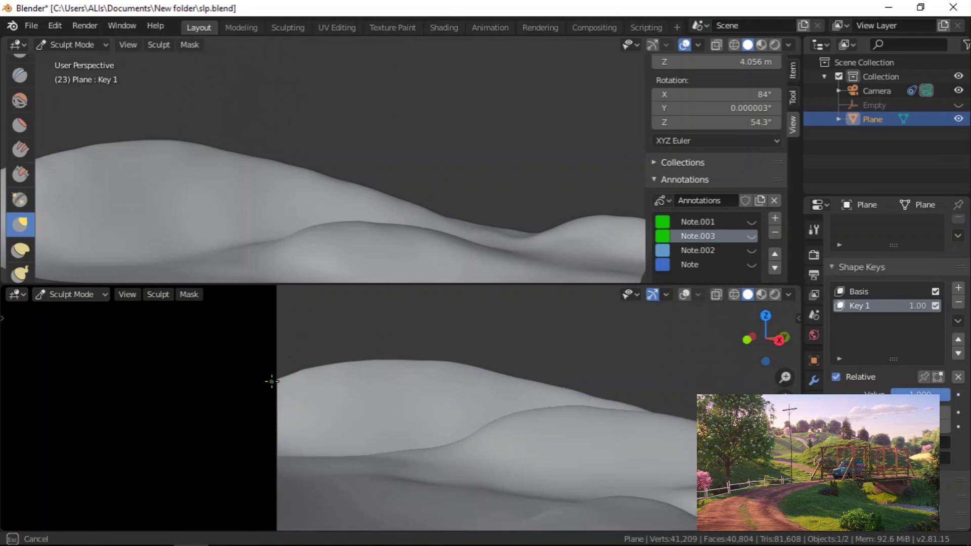
scroll(286, 364, down, 1)
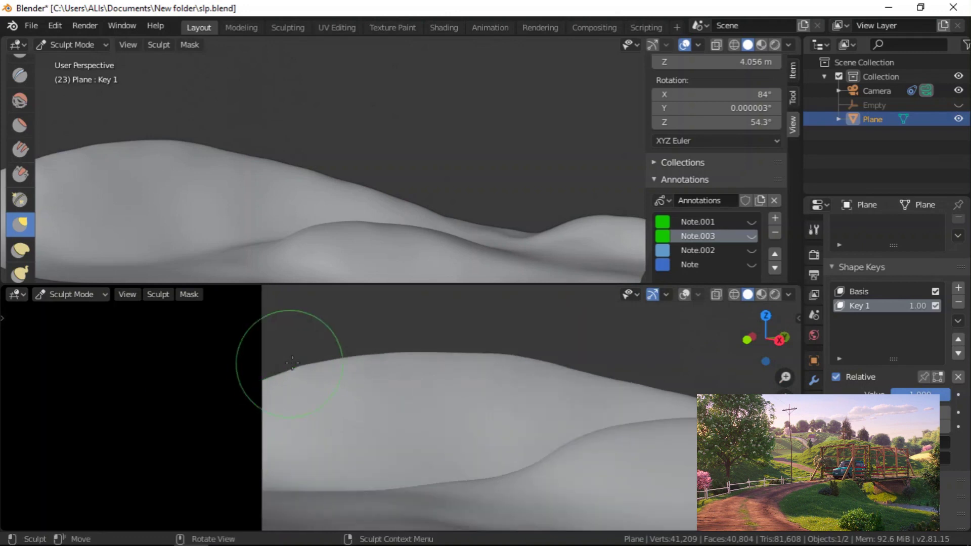
Step: Round the rear hill's summit so its peak sits nearer the frame's edge and the ridge descends evenly from it
drag(342, 357, 458, 350)
scroll(372, 371, down, 8)
scroll(392, 370, up, 3)
scroll(393, 367, up, 2)
drag(405, 366, 405, 363)
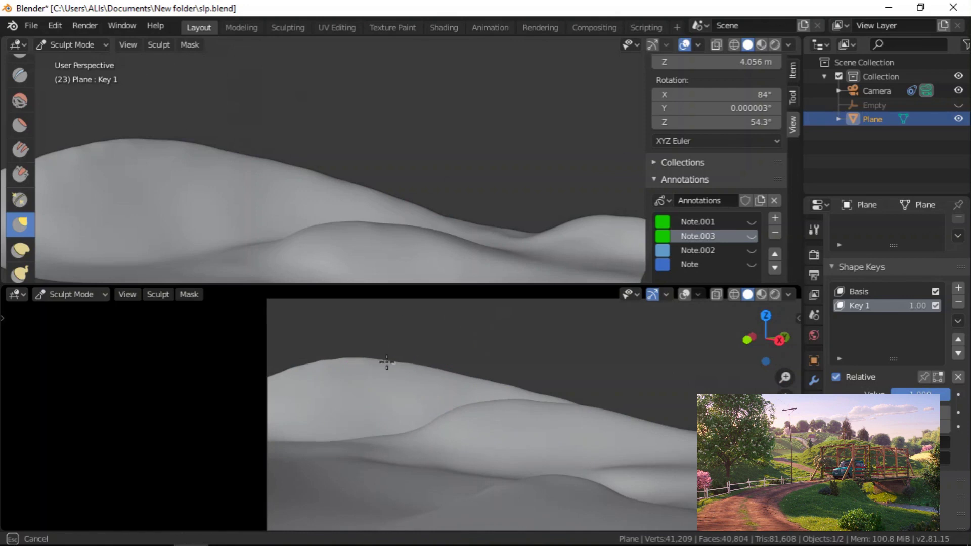
drag(321, 367, 317, 382)
scroll(344, 389, down, 3)
scroll(506, 420, up, 1)
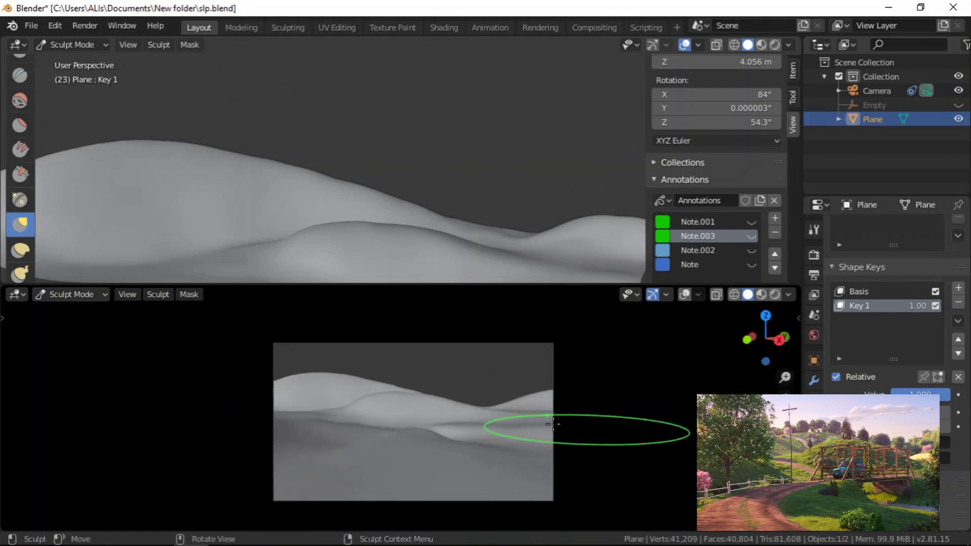
Step: Adjust the small hill's crest where it meets the opposite edge of the camera frame
scroll(525, 422, up, 1)
drag(496, 375, 505, 381)
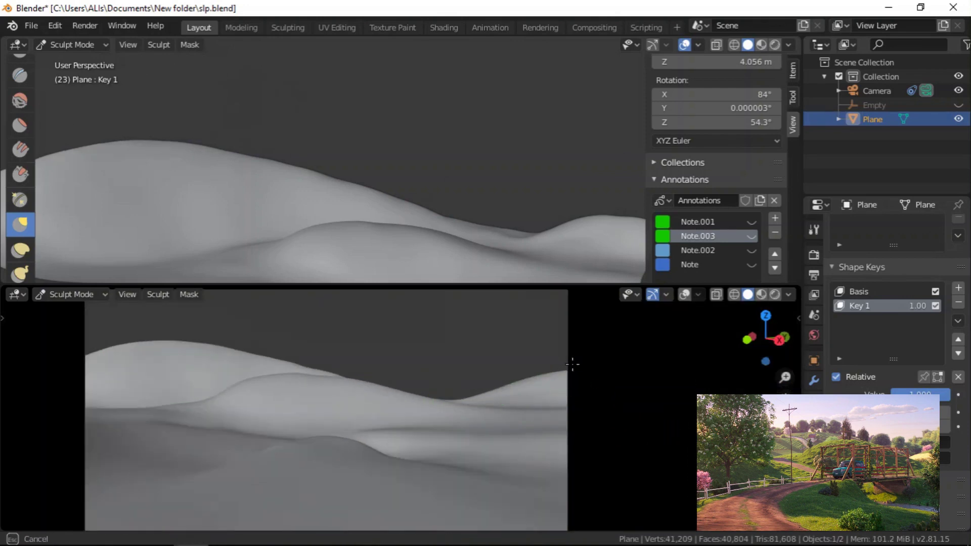
drag(564, 372, 571, 372)
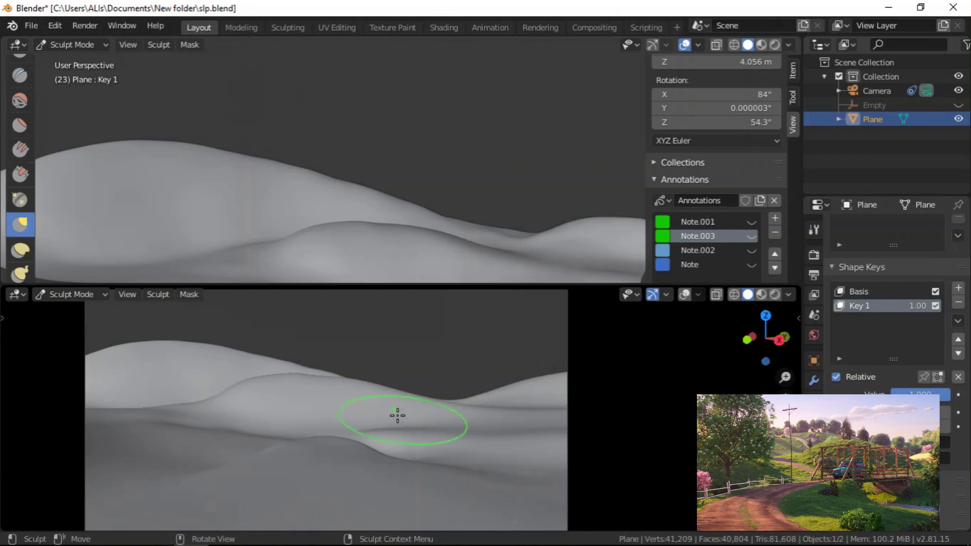
Step: Examine the hill silhouettes and foreground in the camera framing against the reference landscape
scroll(397, 415, down, 1)
scroll(283, 399, down, 1)
scroll(342, 400, up, 1)
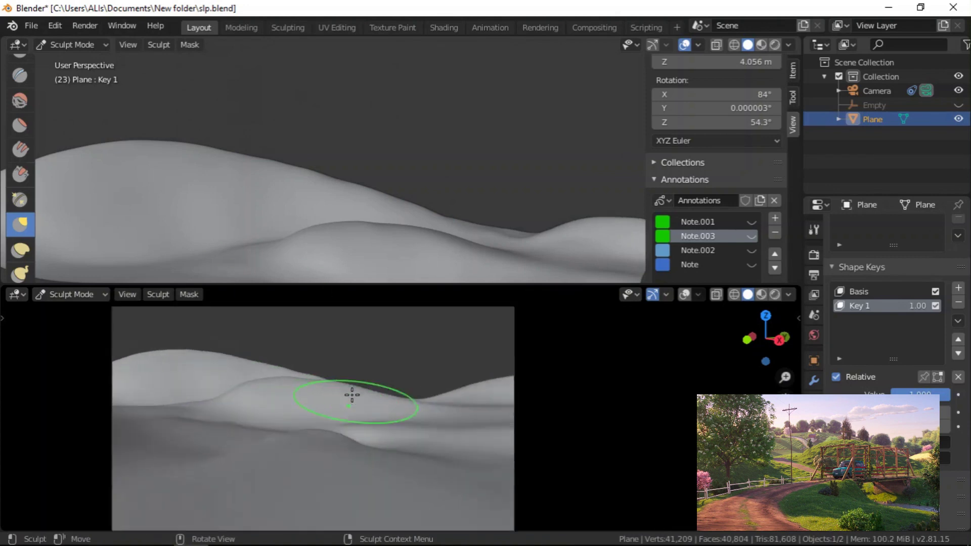
scroll(369, 397, down, 1)
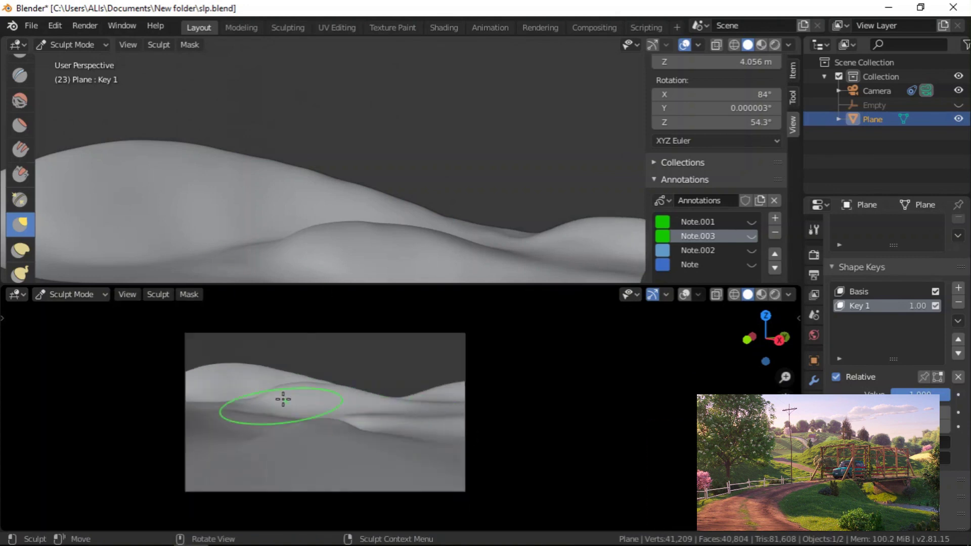
scroll(336, 434, up, 1)
scroll(317, 411, down, 2)
scroll(312, 380, up, 1)
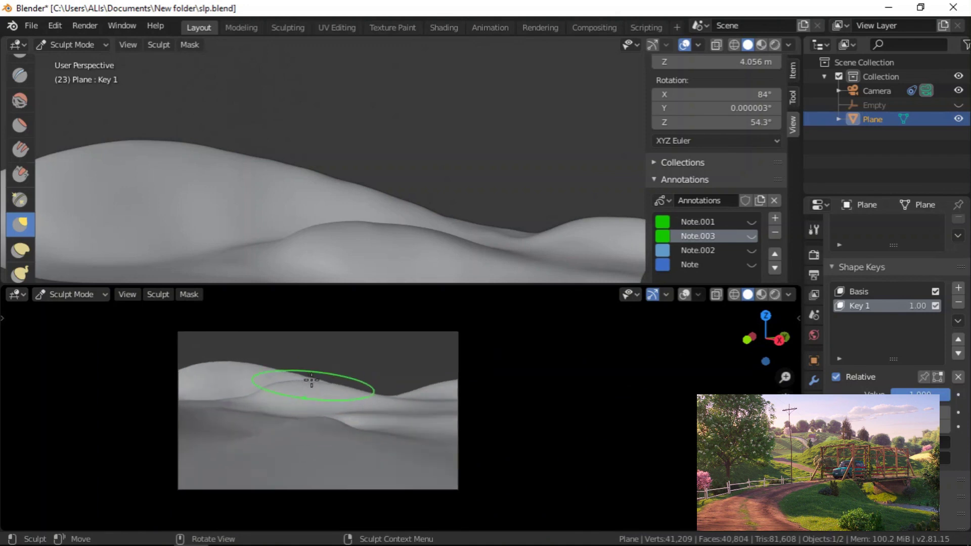
scroll(325, 441, down, 1)
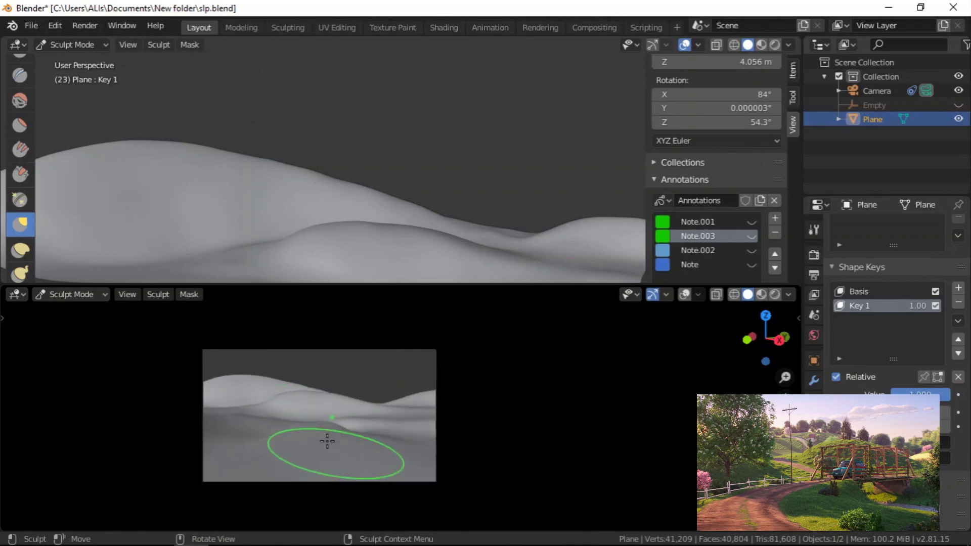
scroll(386, 433, up, 2)
scroll(340, 479, down, 1)
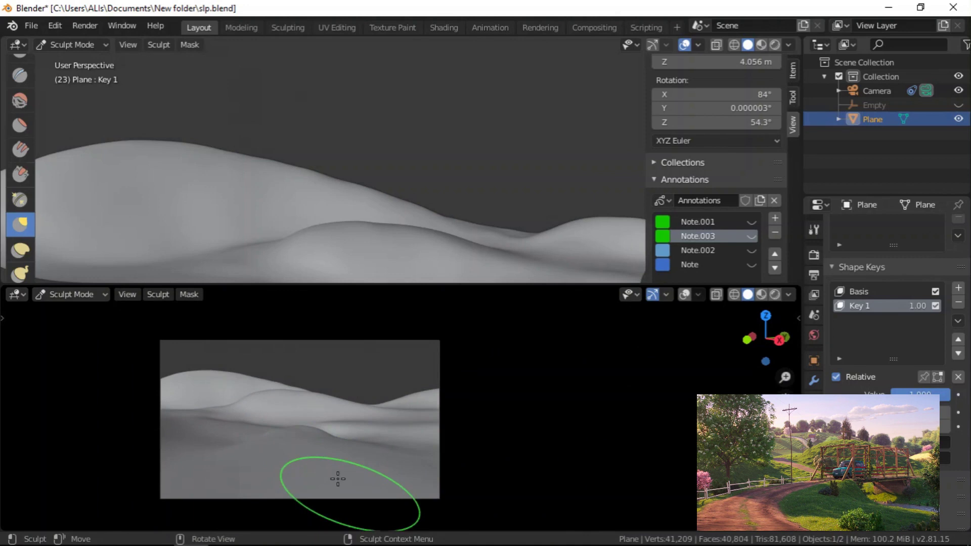
Step: Sculpt the shallow hollow on the middle hill's flank from an angled view of the whole terrain
scroll(224, 402, up, 1)
middle_drag(223, 401, 331, 406)
scroll(400, 470, down, 2)
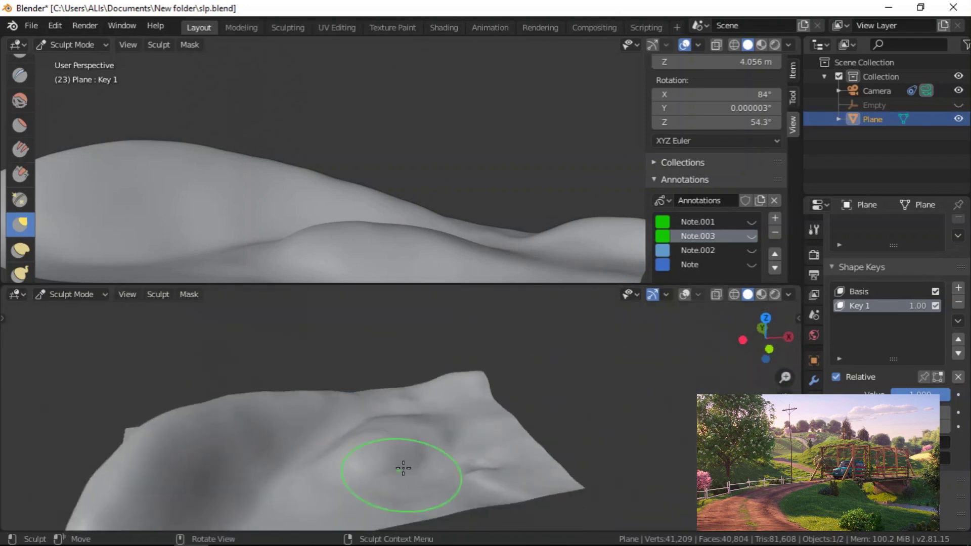
scroll(400, 466, up, 2)
mouse_move(400, 463)
mouse_down()
mouse_move(381, 474)
mouse_move(414, 432)
mouse_up()
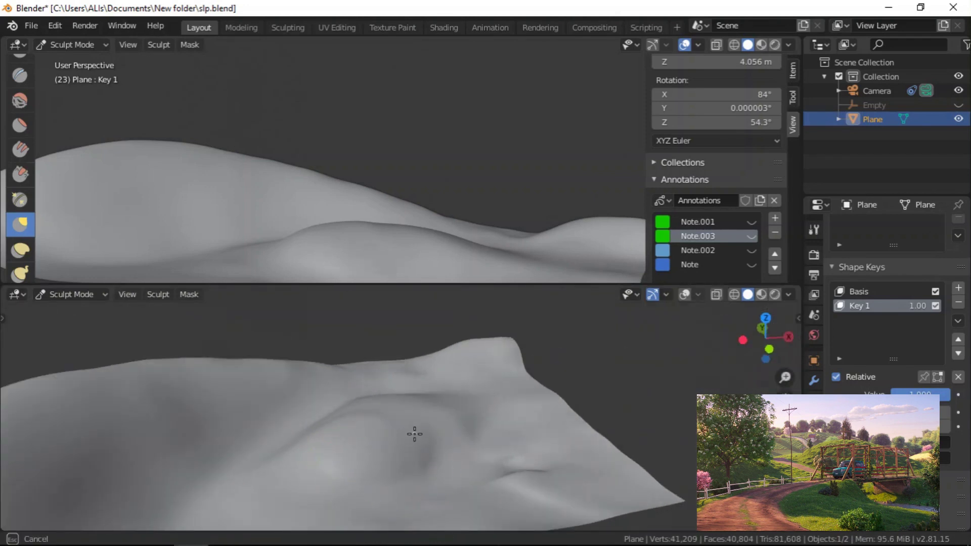
drag(383, 467, 401, 451)
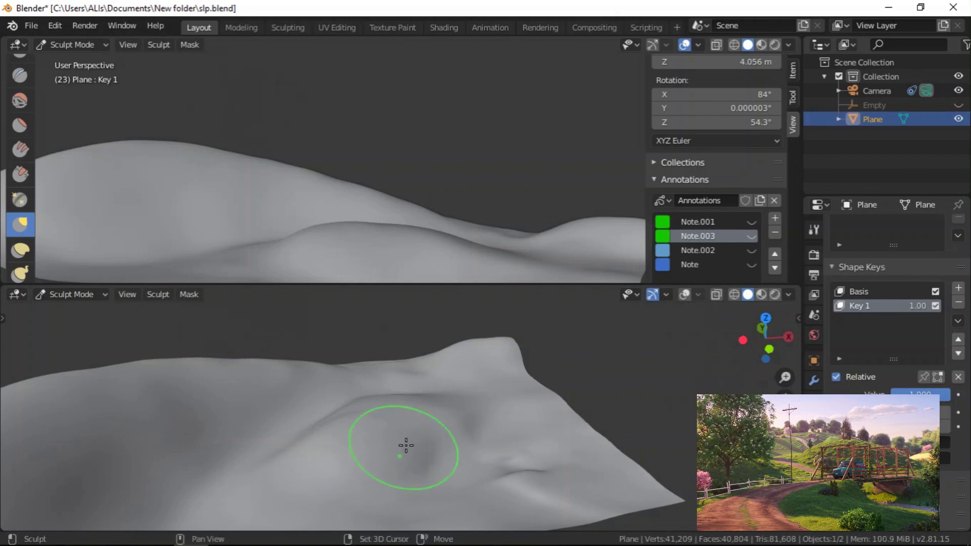
Step: Return to the camera view and shape the dip between the foreground bank and the middle hill
mouse_move(347, 433)
middle_down()
mouse_move(405, 427)
mouse_move(373, 490)
mouse_move(303, 463)
middle_up()
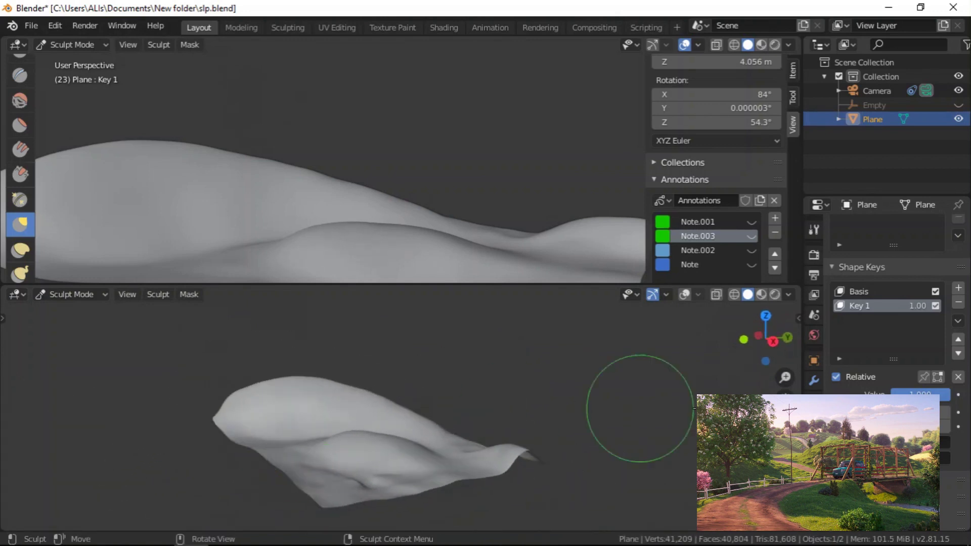
key(KP_0)
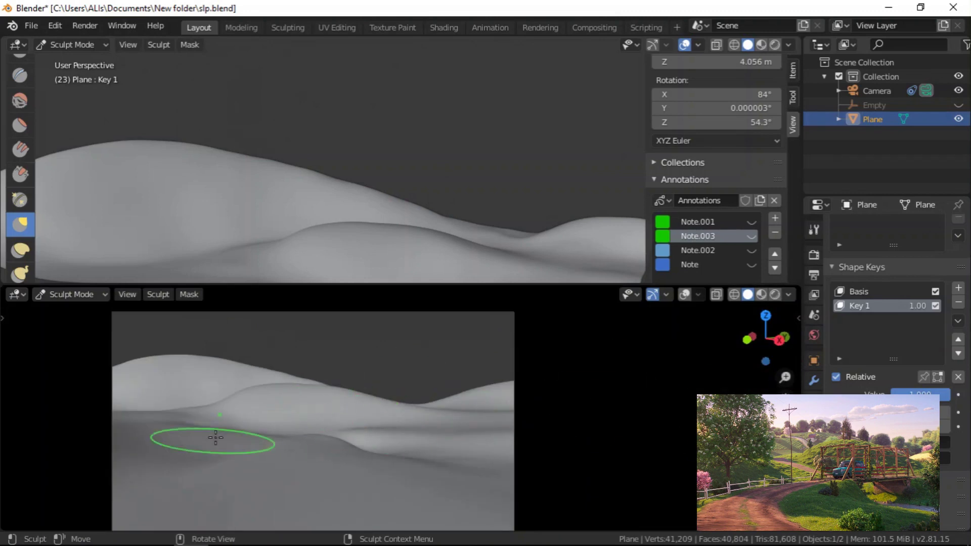
drag(257, 438, 219, 432)
scroll(250, 434, up, 2)
scroll(249, 434, down, 4)
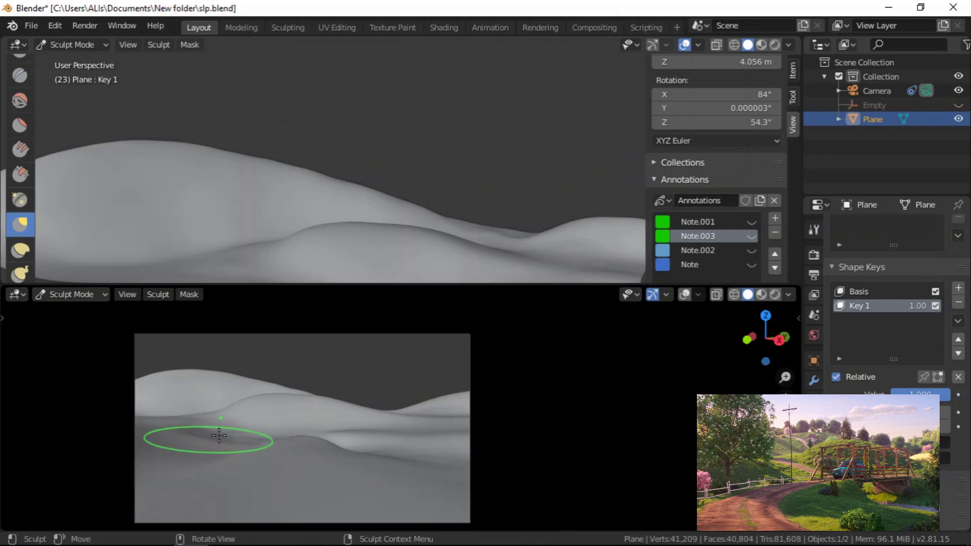
scroll(247, 444, up, 3)
scroll(247, 444, up, 2)
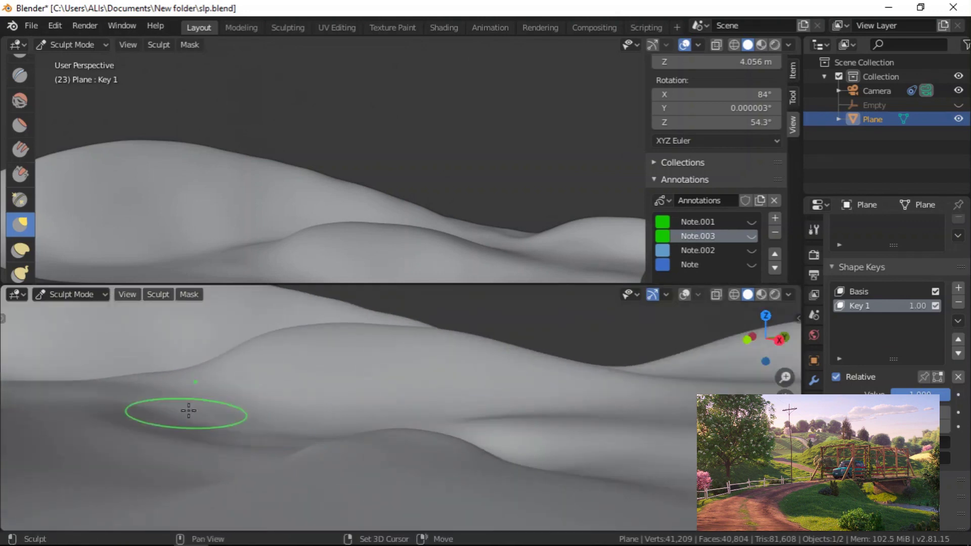
drag(188, 411, 263, 440)
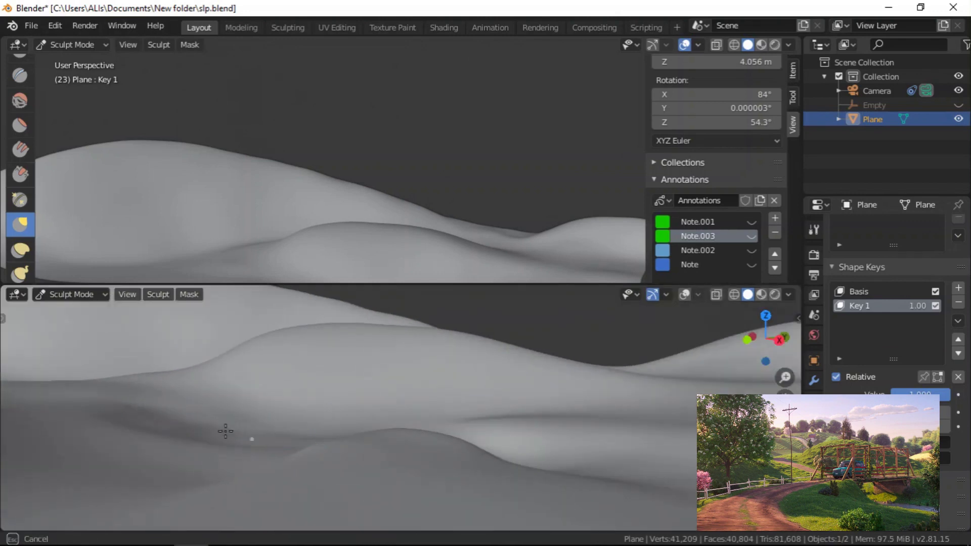
drag(180, 414, 183, 413)
Step: Blend the dip beside the foreground bank into the surrounding slope from several angles in the perspective view
middle_drag(278, 238, 379, 214)
drag(212, 217, 195, 228)
mouse_move(195, 228)
middle_down()
mouse_move(219, 227)
mouse_move(199, 221)
middle_up()
drag(199, 221, 225, 222)
middle_drag(225, 221, 203, 276)
drag(193, 239, 164, 256)
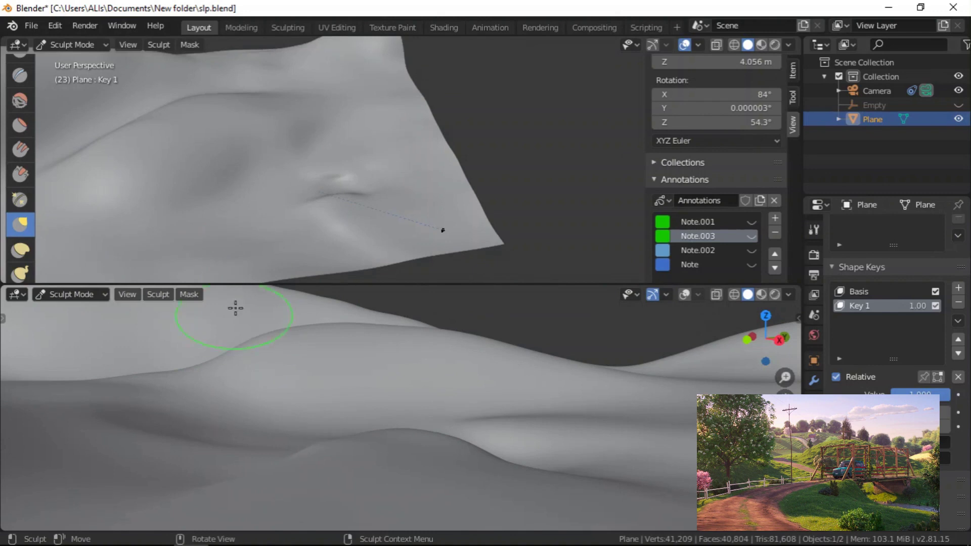
middle_drag(271, 250, 271, 243)
Step: Refine the tapering end of the foreground bank's ridge where it meets the dip
scroll(294, 452, up, 1)
drag(306, 437, 302, 443)
middle_drag(287, 443, 312, 451)
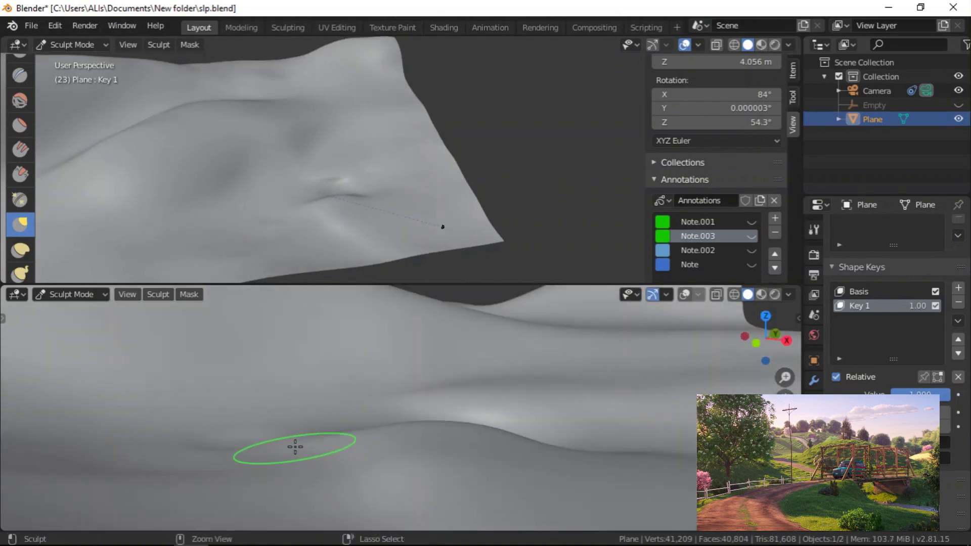
mouse_move(278, 451)
mouse_down()
mouse_move(231, 451)
mouse_move(277, 455)
mouse_up()
middle_drag(234, 449, 238, 457)
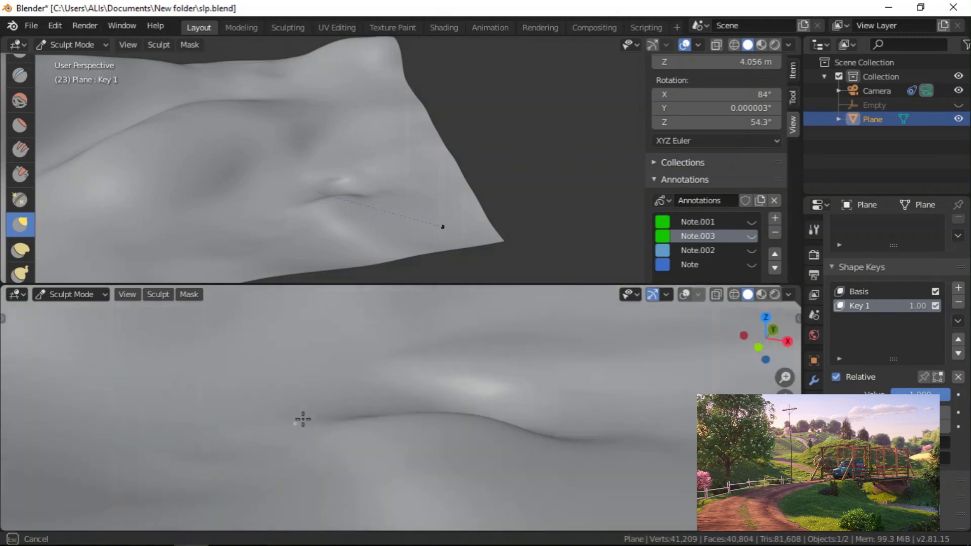
scroll(354, 424, down, 3)
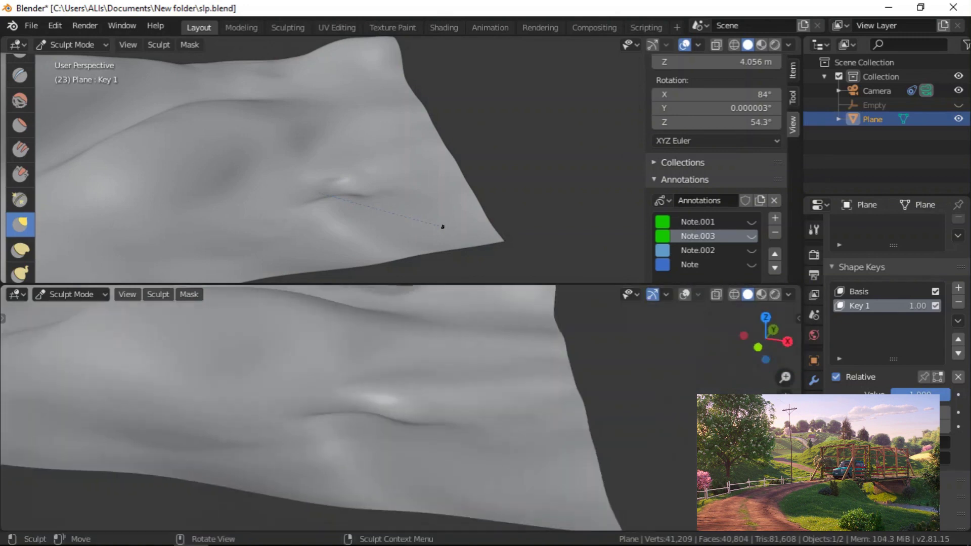
Step: Extend the foreground dip along the base of the middle hill toward the edge of the camera frame
middle_drag(344, 420, 328, 416)
middle_drag(219, 393, 156, 403)
drag(156, 402, 80, 413)
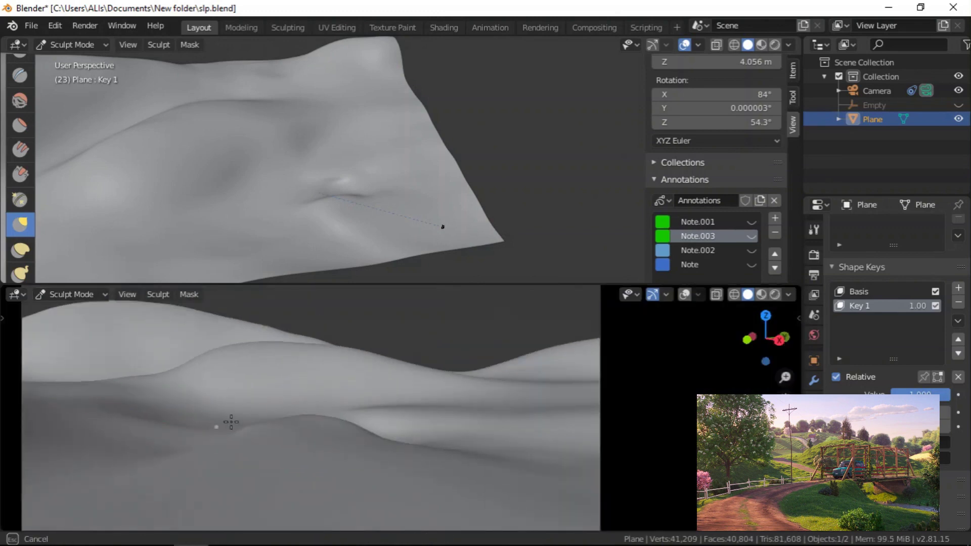
drag(158, 394, 123, 403)
scroll(324, 404, down, 2)
scroll(183, 403, up, 1)
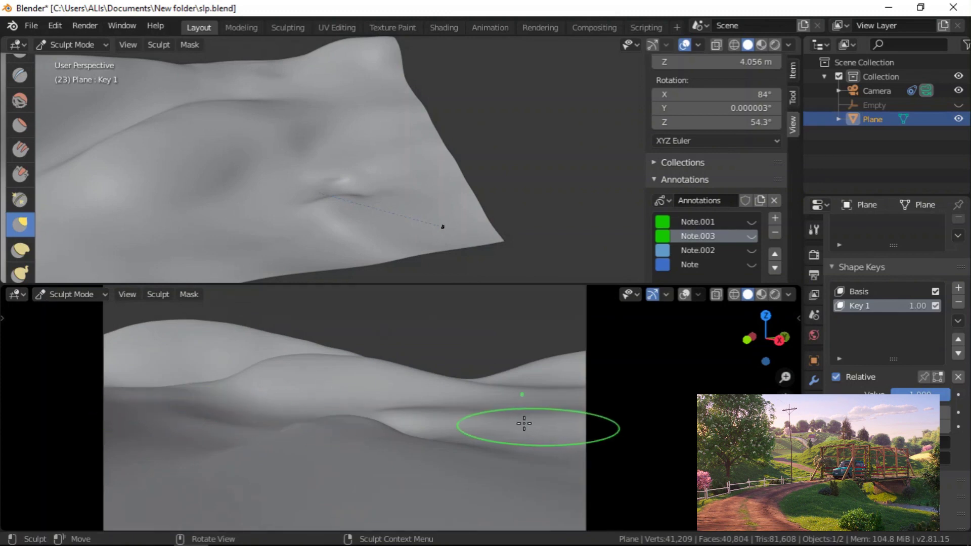
Step: Check the framing and soften the transition from the dip to the foreground bank's ridge
scroll(334, 423, down, 3)
scroll(479, 435, up, 1)
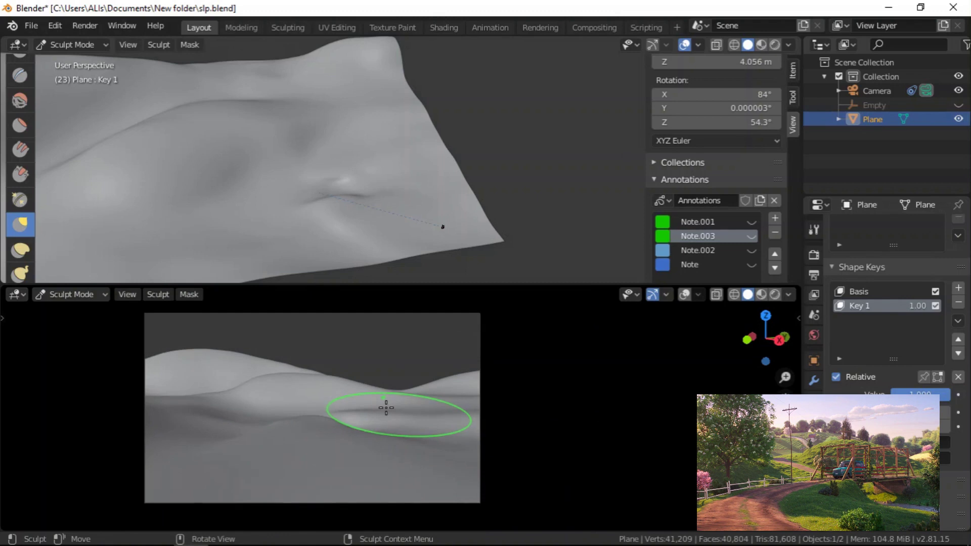
scroll(362, 397, down, 1)
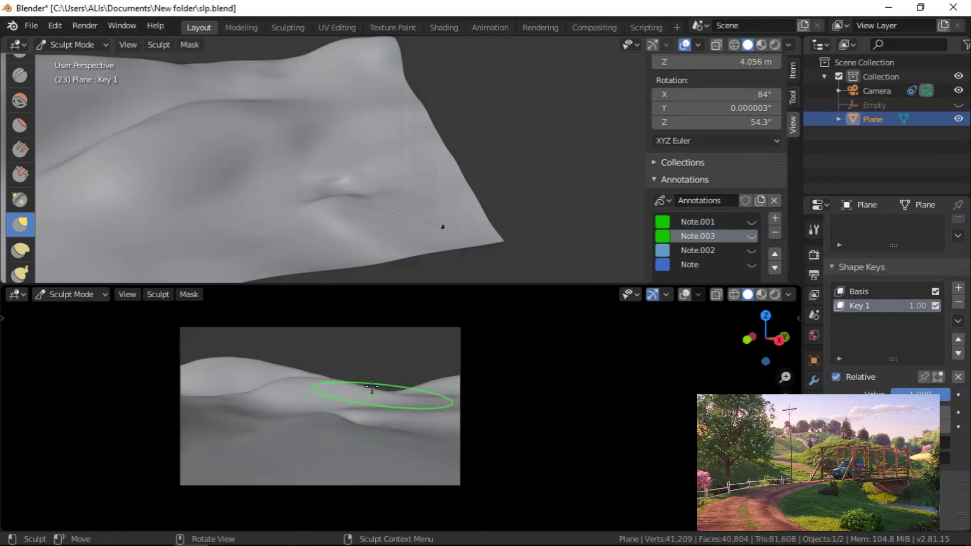
scroll(440, 444, up, 1)
scroll(274, 462, up, 1)
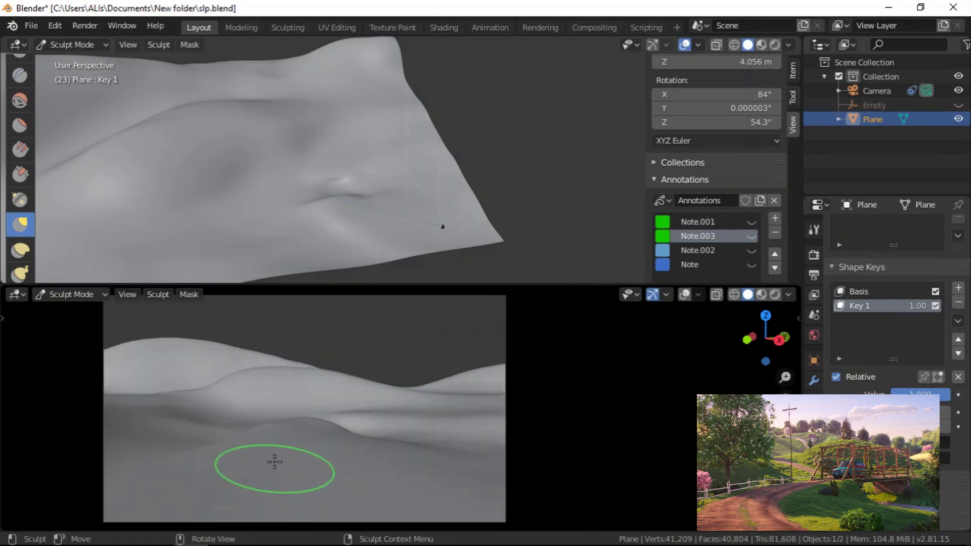
scroll(274, 462, up, 2)
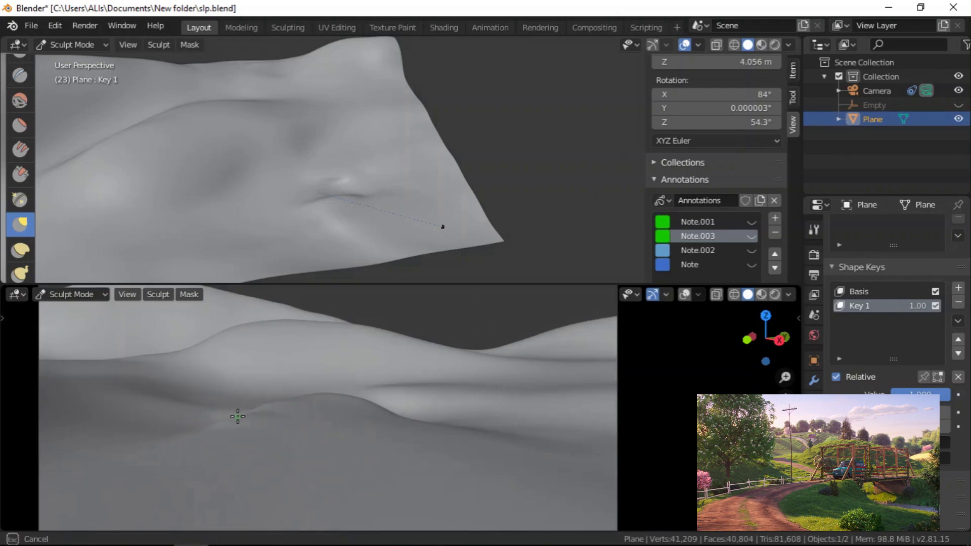
scroll(306, 424, down, 2)
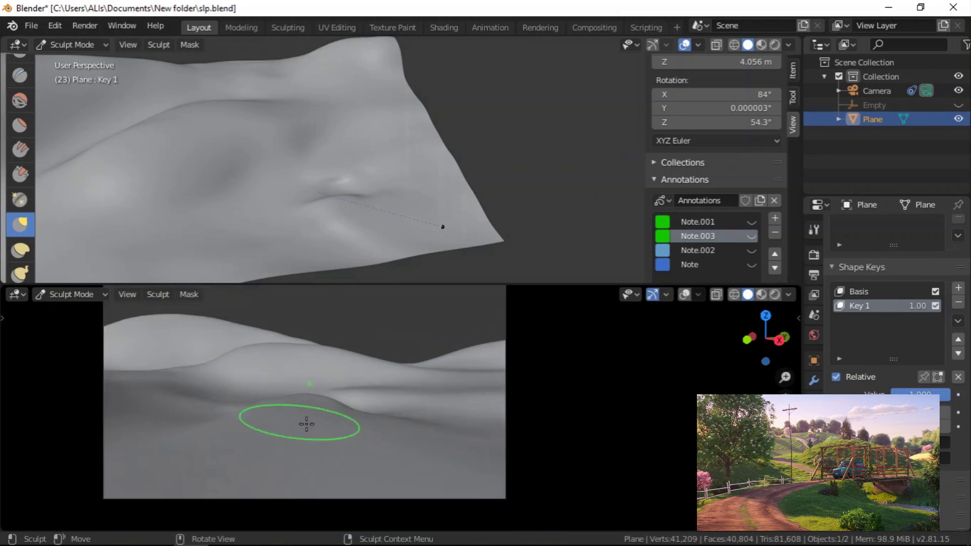
scroll(306, 424, down, 1)
Step: Extend the channel at the foot of the foreground bank toward the terrain's near edge
middle_drag(297, 216, 228, 139)
mouse_move(351, 206)
middle_down()
mouse_move(375, 172)
mouse_move(346, 44)
mouse_move(374, 194)
mouse_move(429, 136)
mouse_move(442, 187)
mouse_move(370, 234)
mouse_move(431, 217)
mouse_move(425, 192)
mouse_move(462, 177)
mouse_move(396, 158)
mouse_move(464, 165)
mouse_move(406, 209)
middle_up()
scroll(379, 189, down, 5)
scroll(442, 187, up, 6)
mouse_move(438, 178)
mouse_down()
mouse_move(456, 208)
mouse_move(449, 187)
mouse_move(439, 192)
mouse_up()
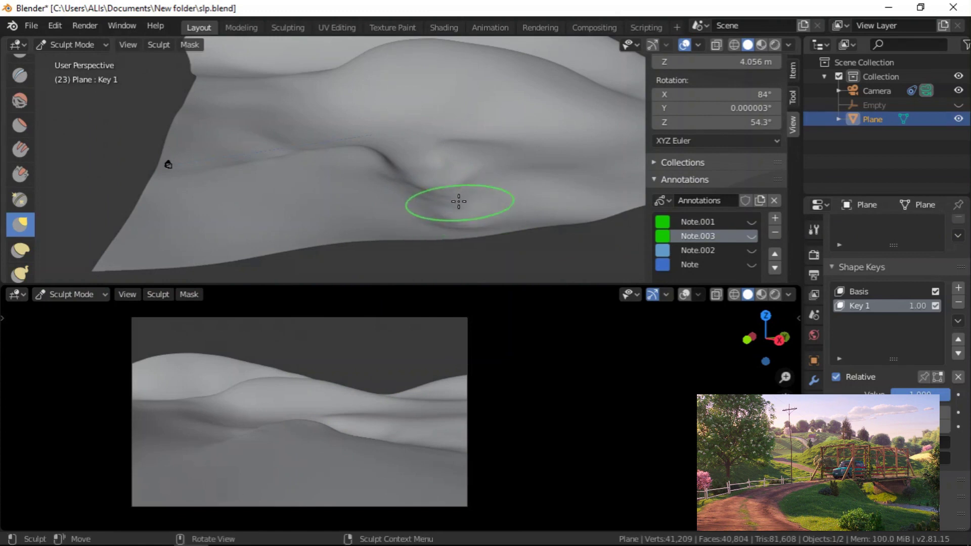
drag(449, 195, 450, 208)
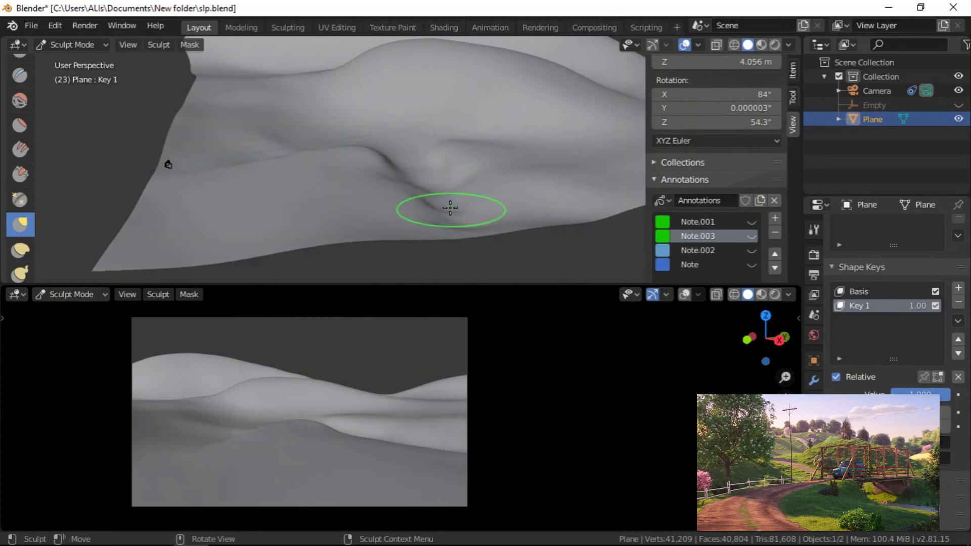
Step: Switch the plane from Sculpt Mode to Object Mode and deselect everything
mouse_move(450, 208)
middle_down()
mouse_move(441, 161)
mouse_move(417, 171)
middle_up()
click(90, 44)
click(93, 60)
middle_drag(254, 153, 335, 160)
key(alt+a)
Step: Place the 3D cursor in the channel near the terrain's near edge and add a plane mesh there
click(20, 96)
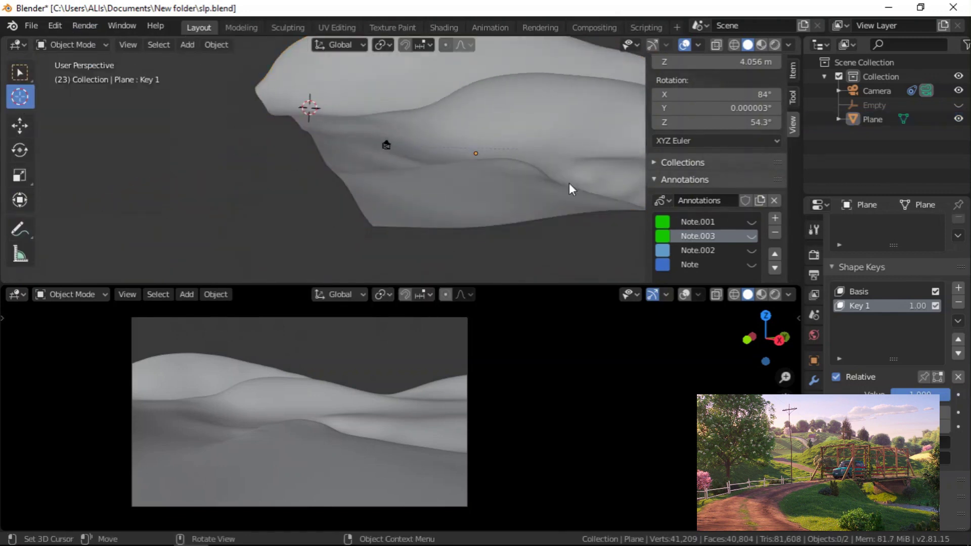
click(182, 46)
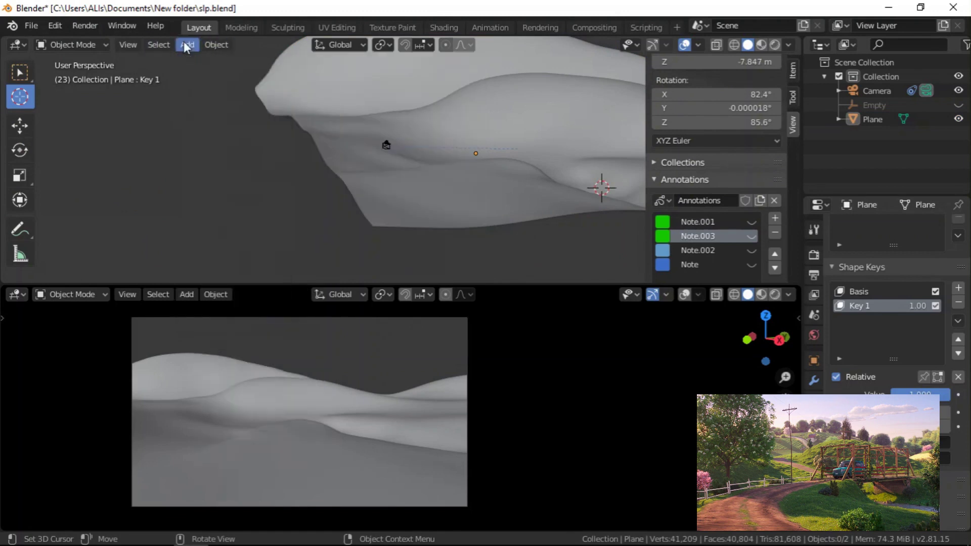
mouse_move(262, 61)
click(332, 66)
Step: Scale the new plane up uniformly until it spans the channel and both banks at the terrain's near edge
scroll(388, 144, down, 4)
middle_drag(389, 144, 399, 164)
key(s)
click(156, 163)
key(s)
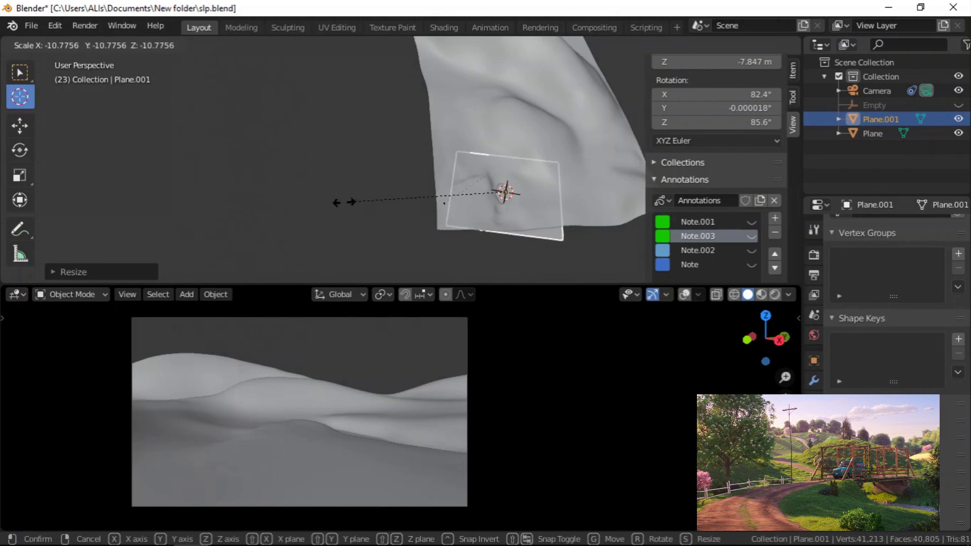
click(393, 212)
middle_drag(400, 211, 541, 142)
scroll(541, 142, up, 5)
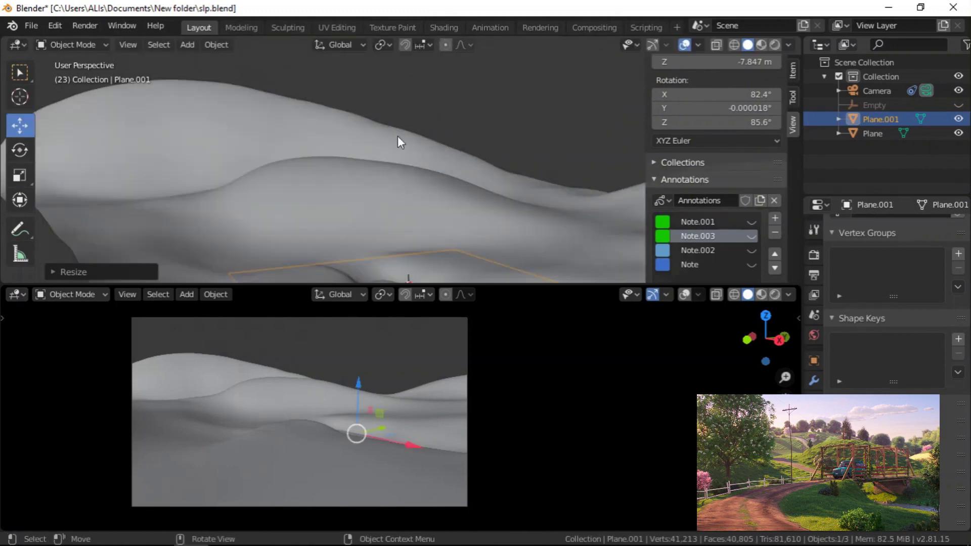
Step: Show the transform gizmo in the perspective view and raise the new plane along Z into the channel
scroll(444, 184, down, 3)
scroll(429, 214, up, 1)
click(663, 44)
click(652, 46)
drag(439, 145, 447, 134)
scroll(430, 192, up, 4)
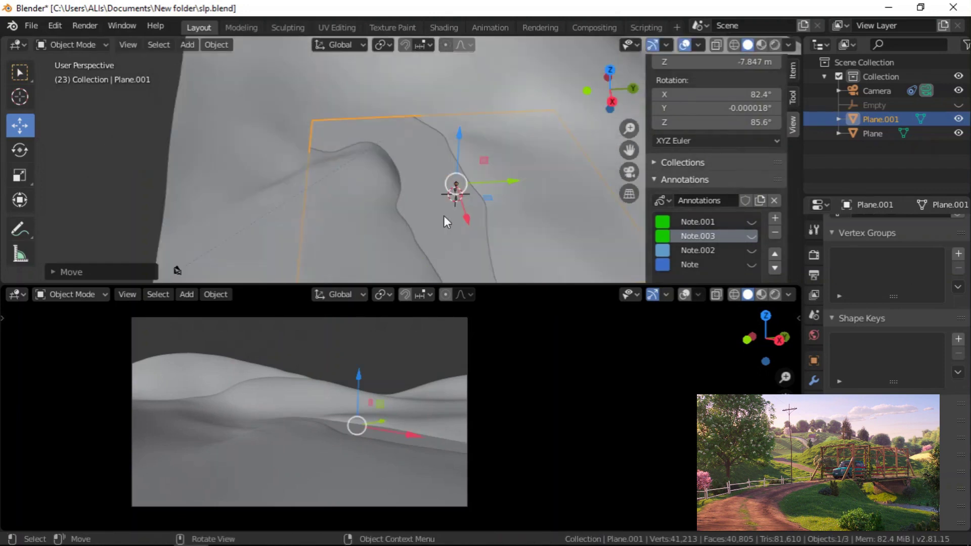
Step: Shift the new plane outward past the terrain's near edge and lower it slightly in the channel
scroll(415, 214, down, 5)
drag(485, 221, 496, 244)
mouse_move(506, 216)
middle_down()
mouse_move(536, 212)
mouse_move(524, 213)
middle_up()
scroll(484, 214, up, 3)
drag(482, 161, 484, 168)
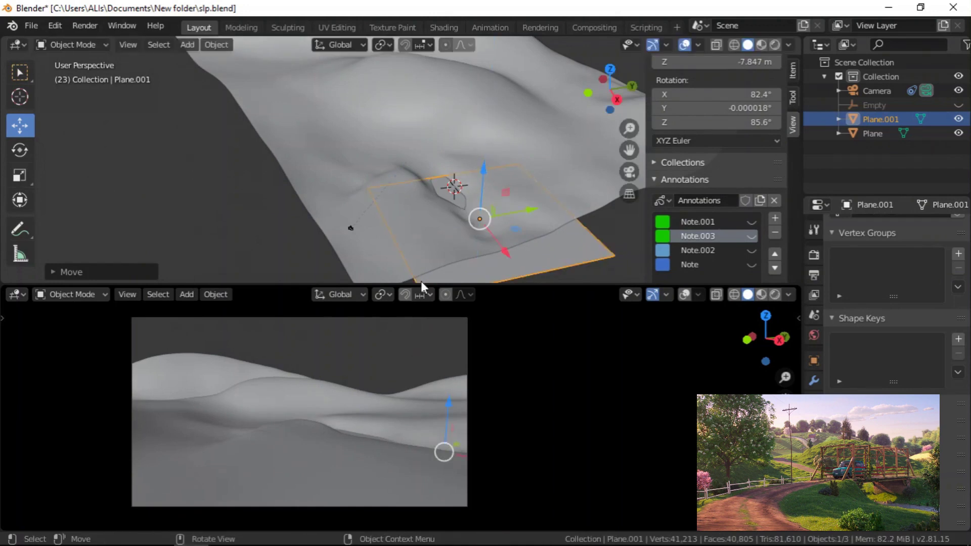
Step: Switch the terrain to Sculpt Mode and carve down the channel's mouth, hiding the gizmo, to expose more of the plane beneath
middle_drag(438, 251, 426, 220)
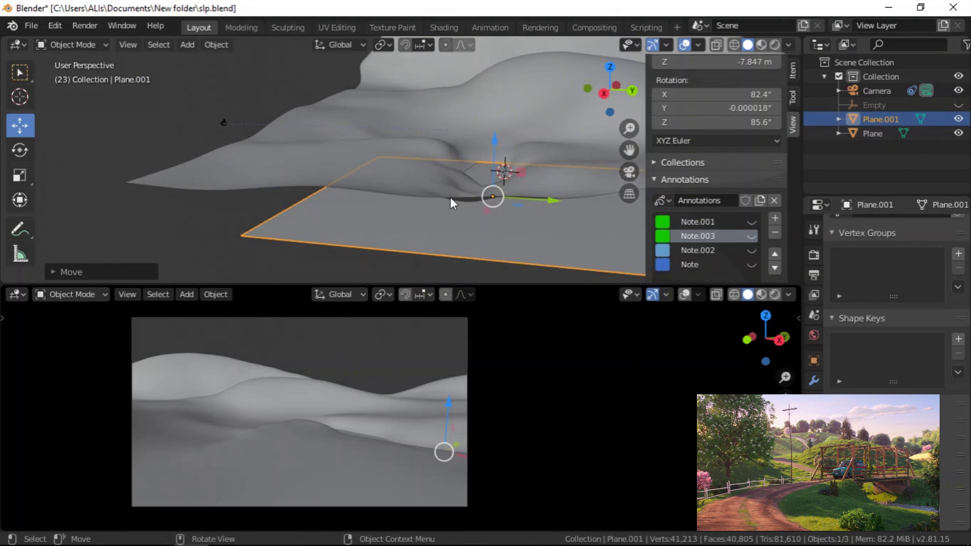
click(324, 183)
click(71, 44)
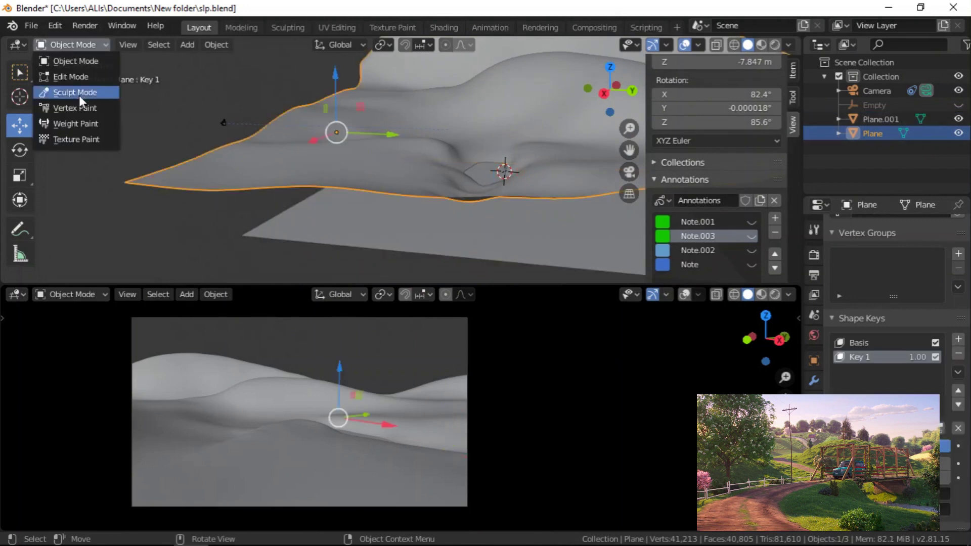
click(80, 93)
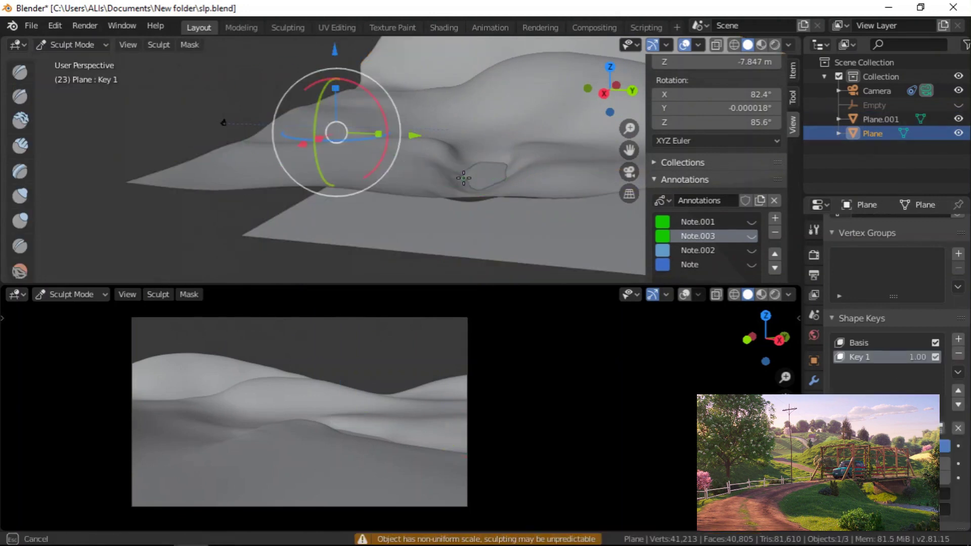
drag(443, 175, 436, 190)
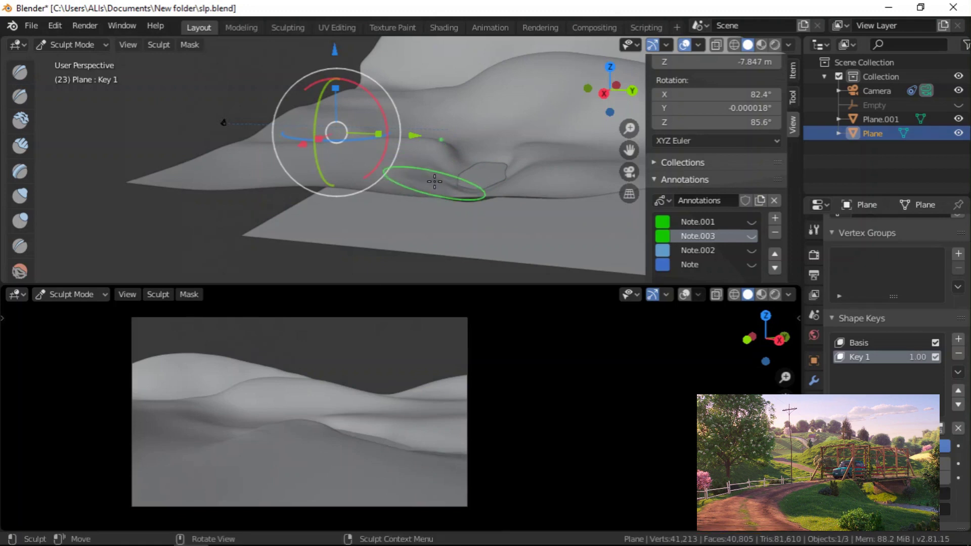
middle_drag(416, 181, 412, 179)
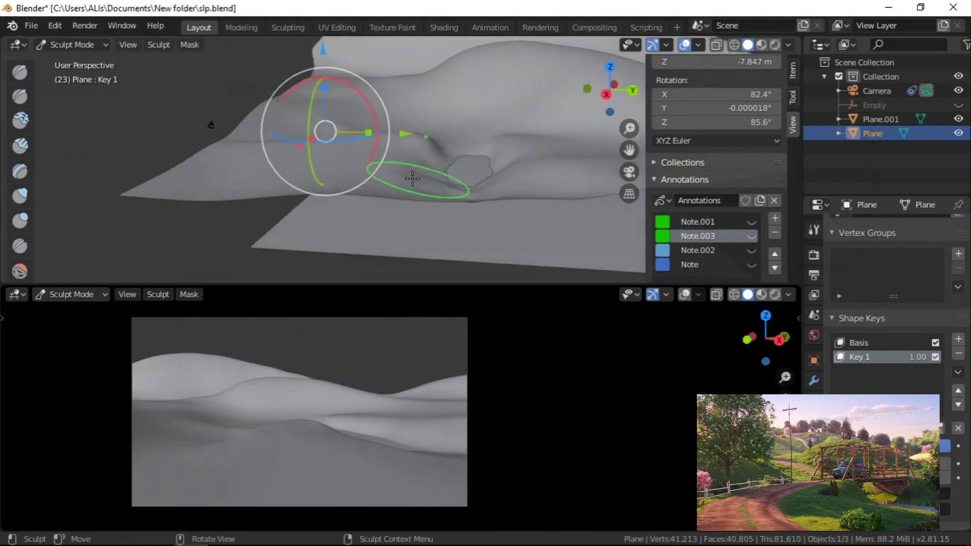
click(653, 47)
drag(463, 189, 444, 189)
Step: Return to Object Mode and give the water plane a new material with a blue viewport display colour
click(70, 44)
click(76, 59)
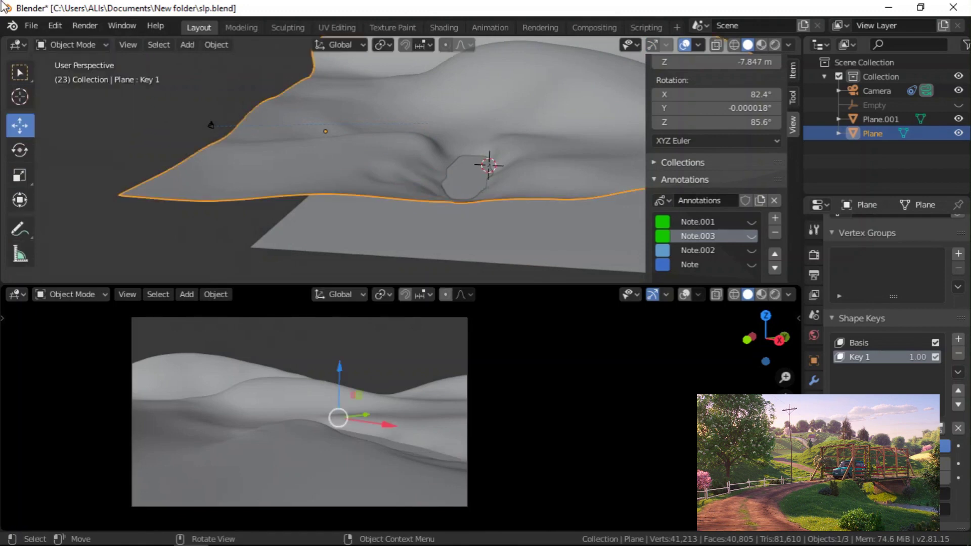
click(464, 179)
click(814, 481)
click(905, 286)
scroll(921, 325, down, 5)
scroll(890, 324, down, 10)
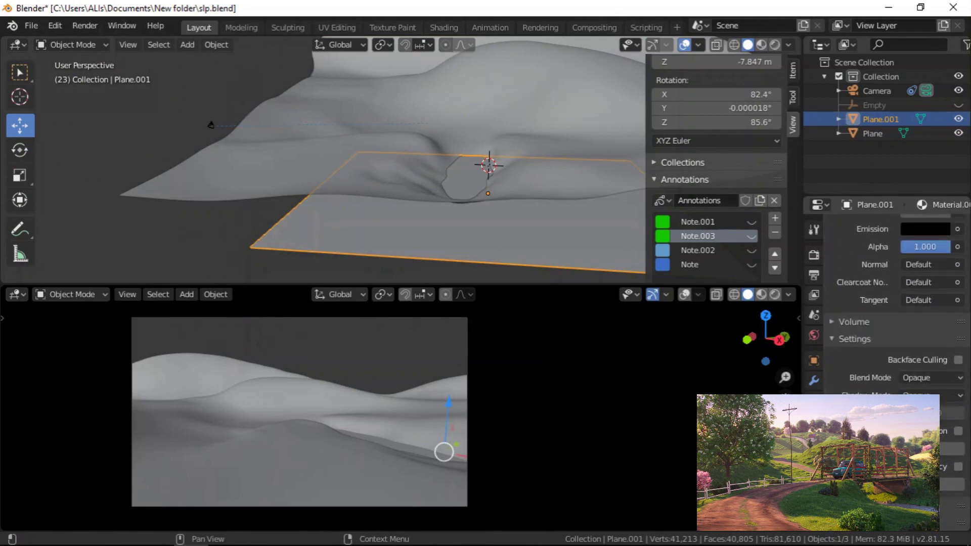
scroll(895, 324, down, 3)
click(945, 471)
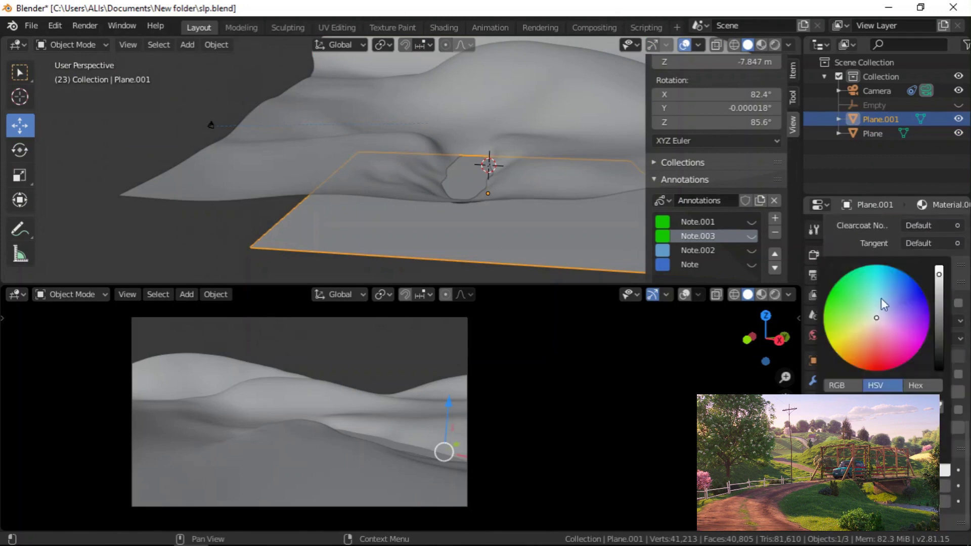
click(897, 300)
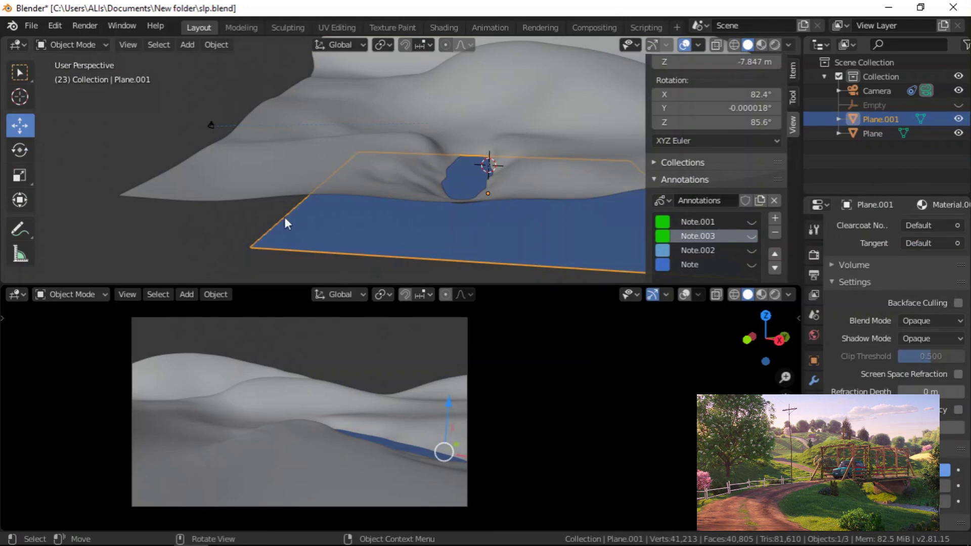
Step: Put the terrain back into Sculpt Mode and lower the channel bed to reveal a longer strip of water
click(265, 177)
click(69, 46)
click(77, 93)
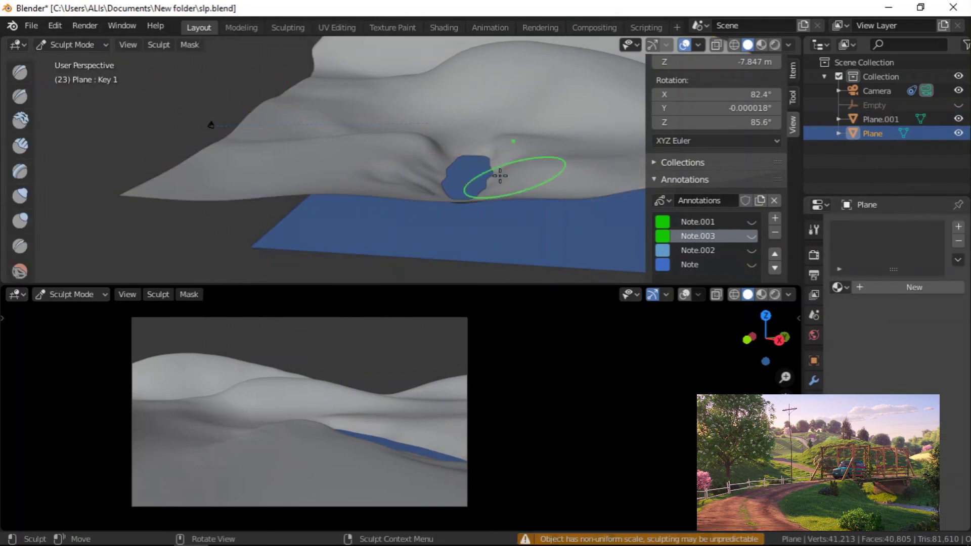
mouse_move(459, 194)
middle_down()
mouse_move(499, 196)
mouse_move(499, 205)
mouse_move(502, 189)
mouse_move(527, 185)
mouse_move(469, 183)
mouse_move(472, 200)
middle_up()
drag(453, 177, 480, 196)
drag(492, 199, 434, 171)
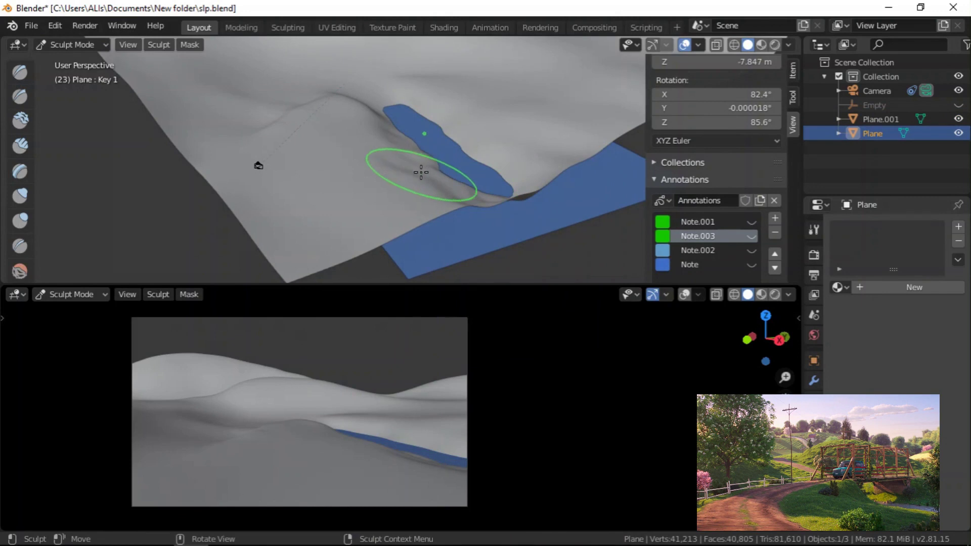
Step: Sculpt shallow folds into the foreground bank's slope beside the water
mouse_move(419, 180)
mouse_down()
mouse_move(382, 161)
mouse_move(353, 175)
mouse_move(358, 169)
mouse_up()
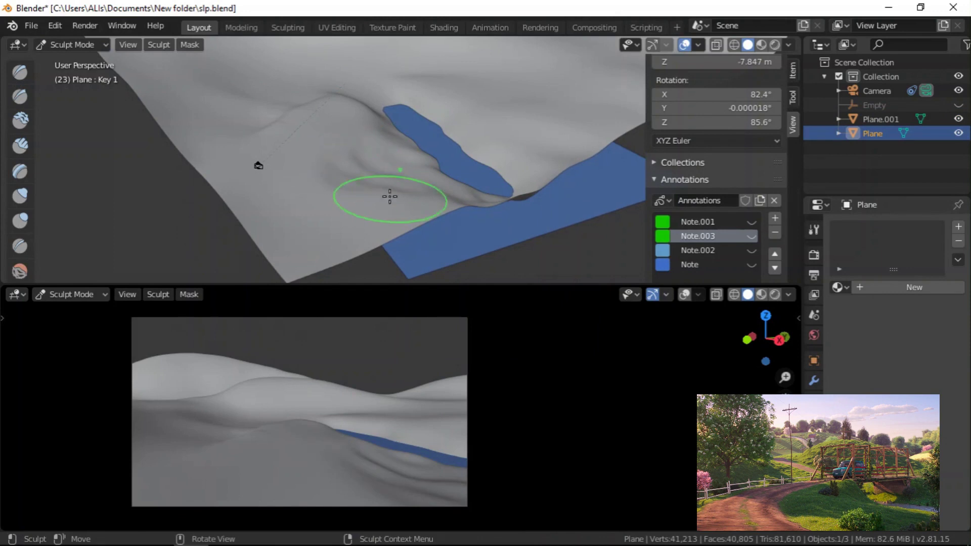
drag(440, 204, 428, 201)
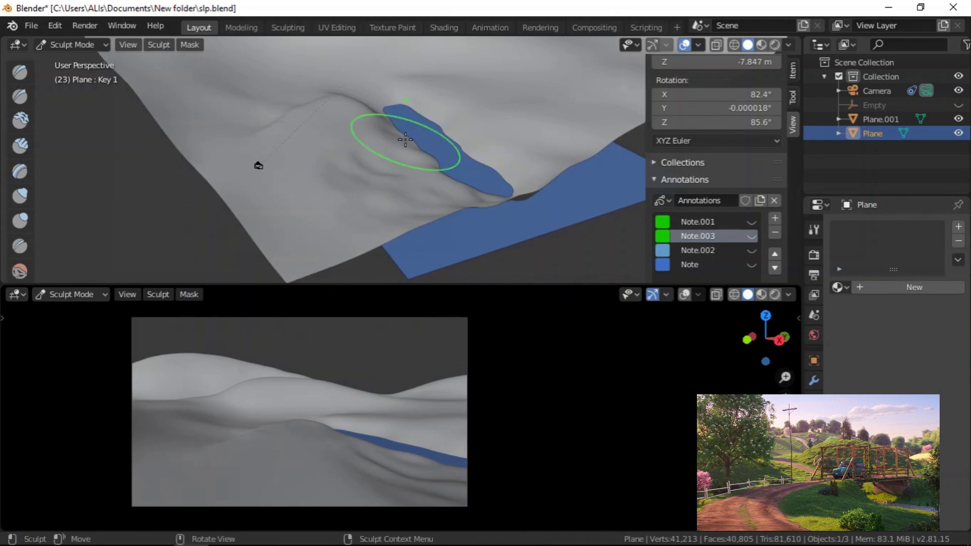
drag(388, 159, 389, 138)
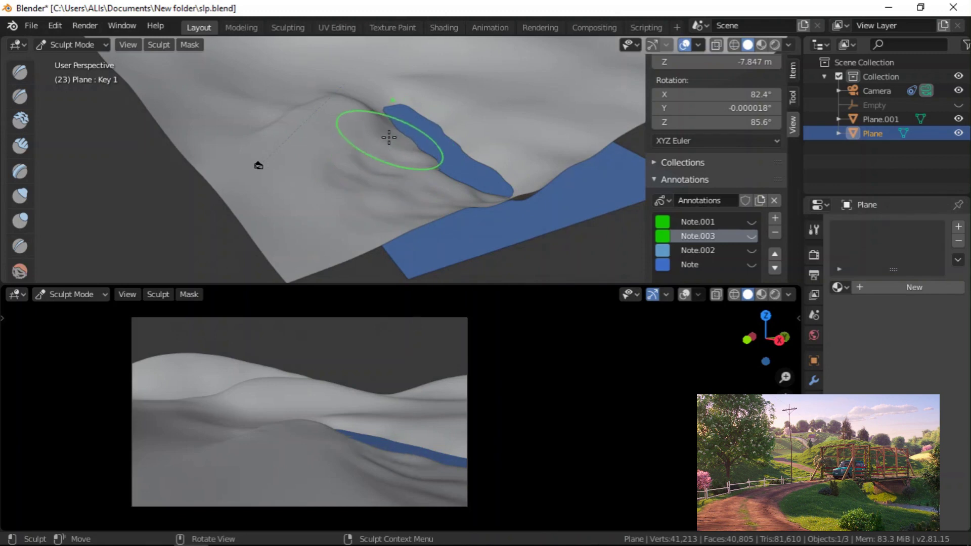
Step: Deepen the folds below the foreground bank's crest and carve back its shoreline to widen the water's far end
scroll(379, 139, up, 2)
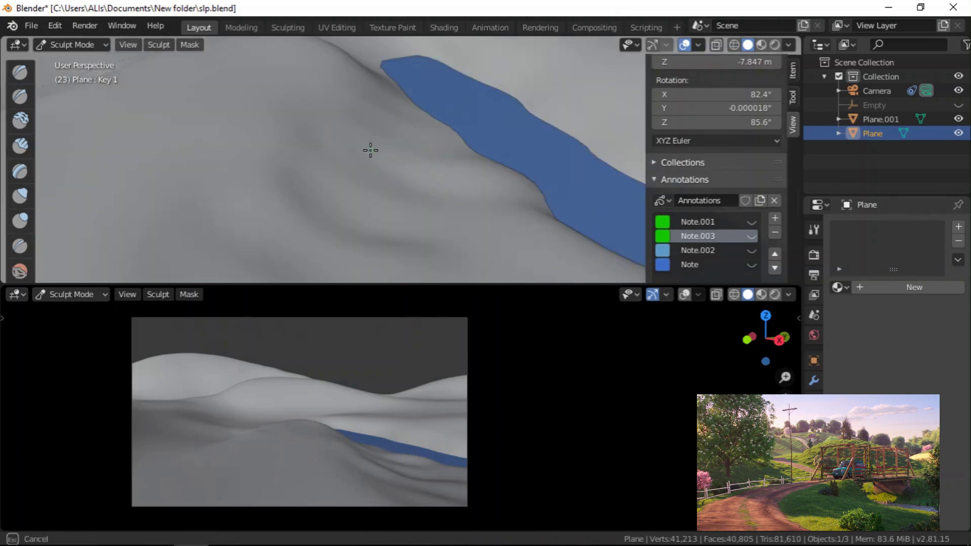
scroll(379, 134, down, 3)
middle_drag(380, 135, 399, 135)
mouse_move(375, 119)
mouse_down()
mouse_move(336, 174)
mouse_move(375, 128)
mouse_move(368, 123)
mouse_up()
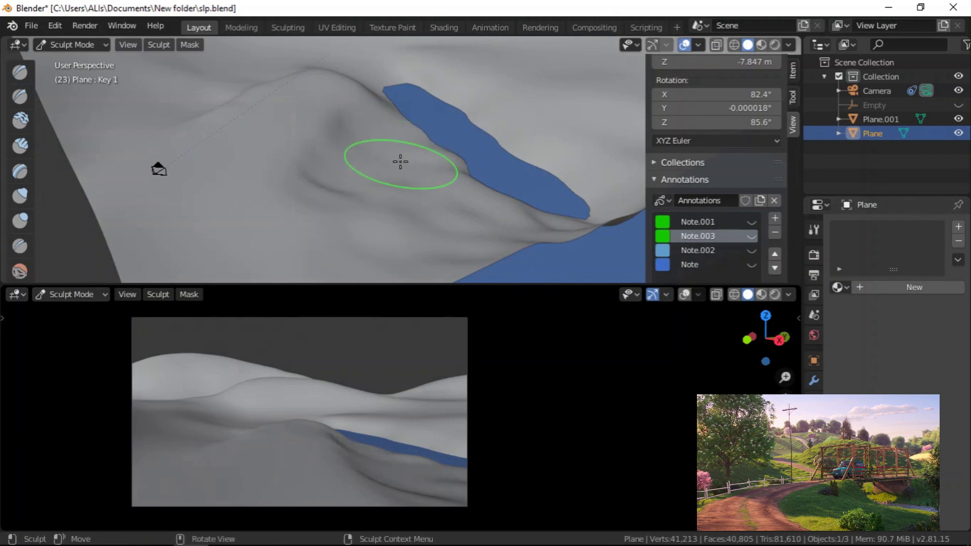
mouse_move(397, 144)
mouse_down()
mouse_move(394, 123)
mouse_move(408, 141)
mouse_move(455, 156)
mouse_up()
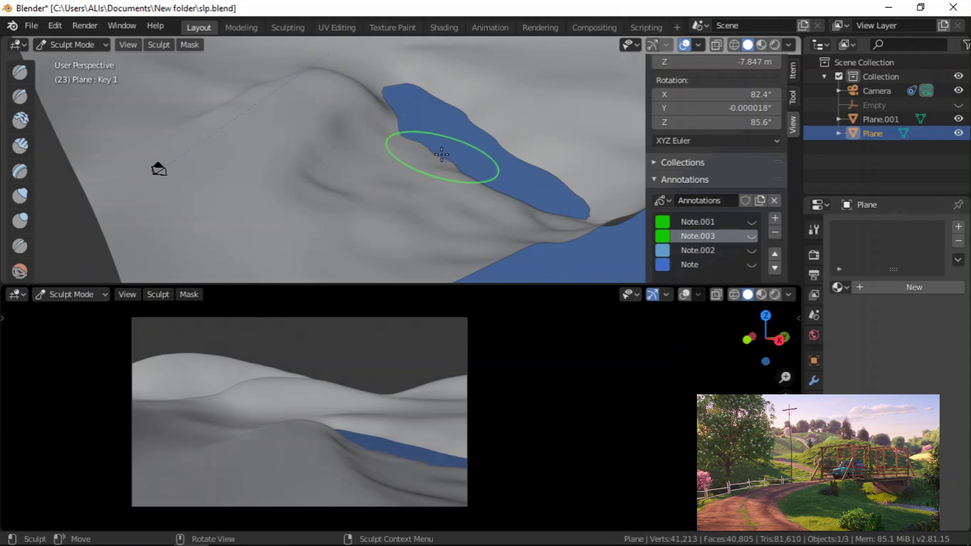
drag(385, 107, 375, 102)
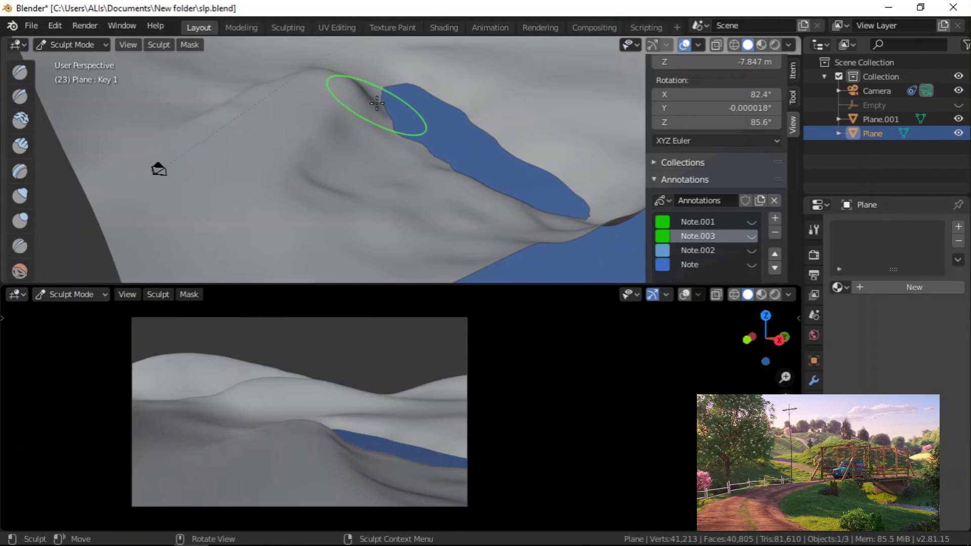
Step: Add finer folds across the foreground bank's slope, sculpting directly in the camera view
mouse_move(312, 204)
middle_down()
mouse_move(347, 191)
mouse_move(341, 134)
middle_up()
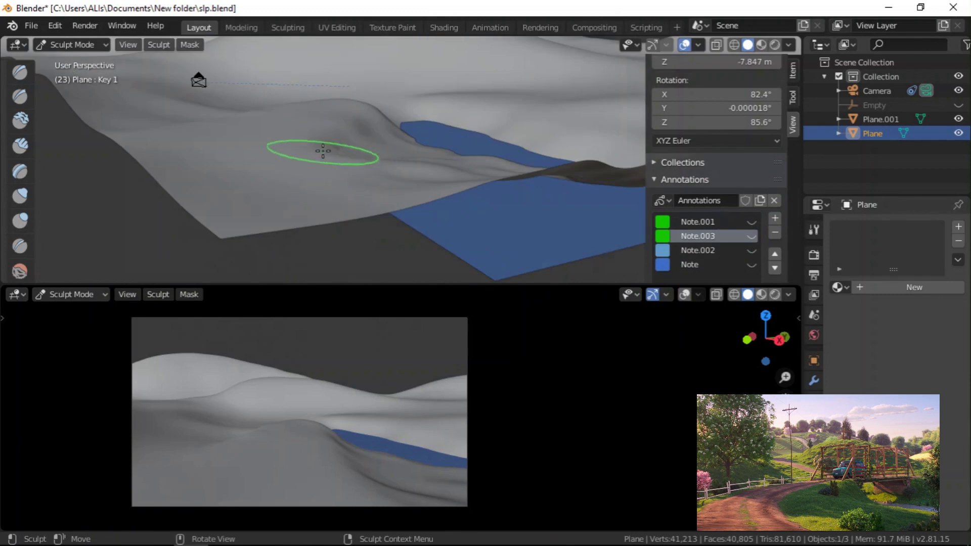
drag(345, 470, 338, 454)
drag(336, 455, 333, 457)
mouse_move(397, 480)
mouse_down()
mouse_move(379, 466)
mouse_move(399, 477)
mouse_move(390, 477)
mouse_up()
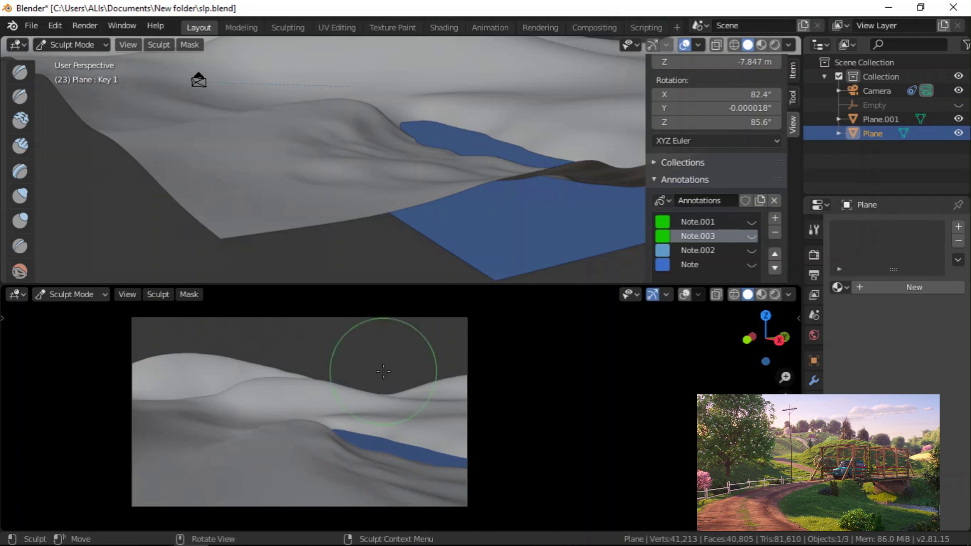
Step: Extend the folds along the middle of the bank and cut back its shoreline near the camera frame's edge
middle_drag(375, 228, 369, 200)
mouse_move(434, 196)
mouse_down()
mouse_move(435, 178)
mouse_move(374, 145)
mouse_up()
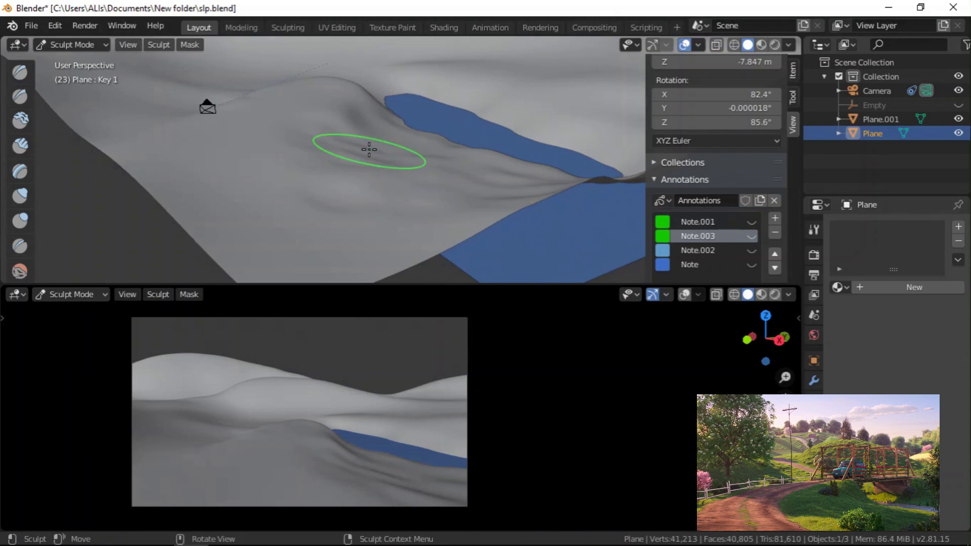
drag(465, 469, 468, 473)
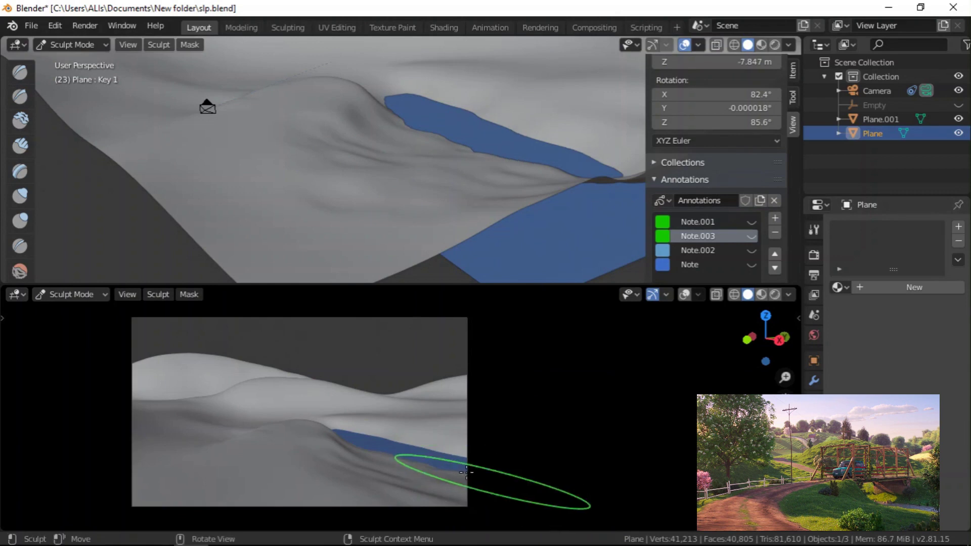
drag(484, 156, 499, 161)
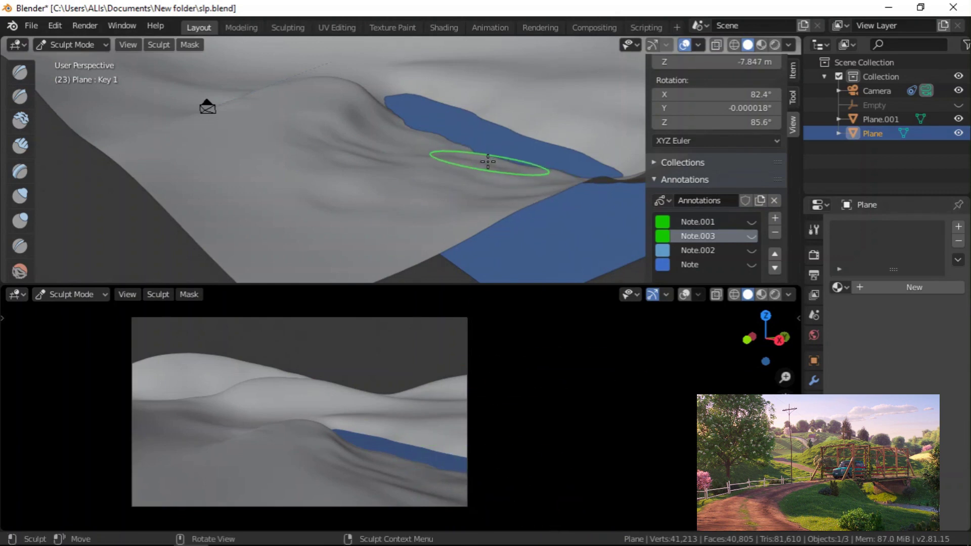
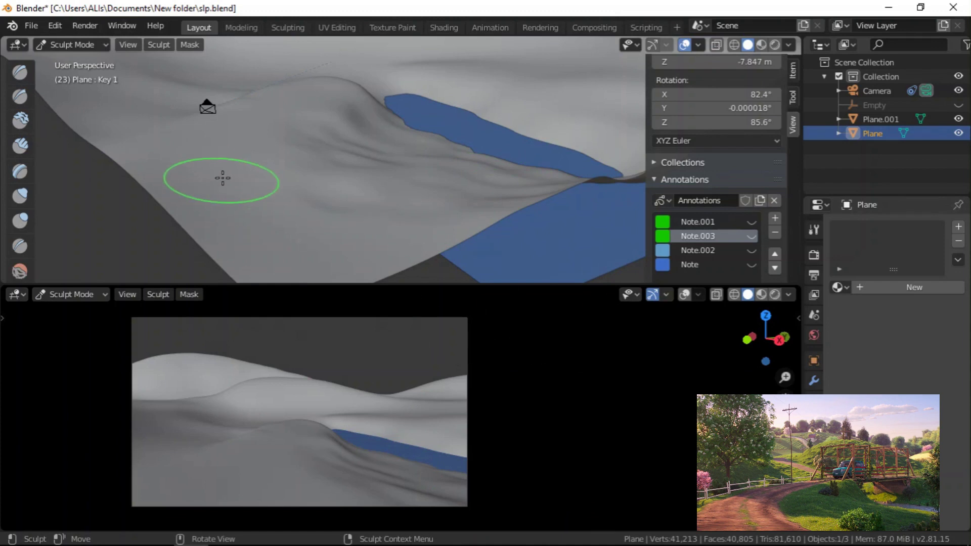
Step: Enlarge the camera view and roughen the smooth foreground ground next to the bank's folds with light sculpt strokes
shift+middle_drag(305, 468, 308, 460)
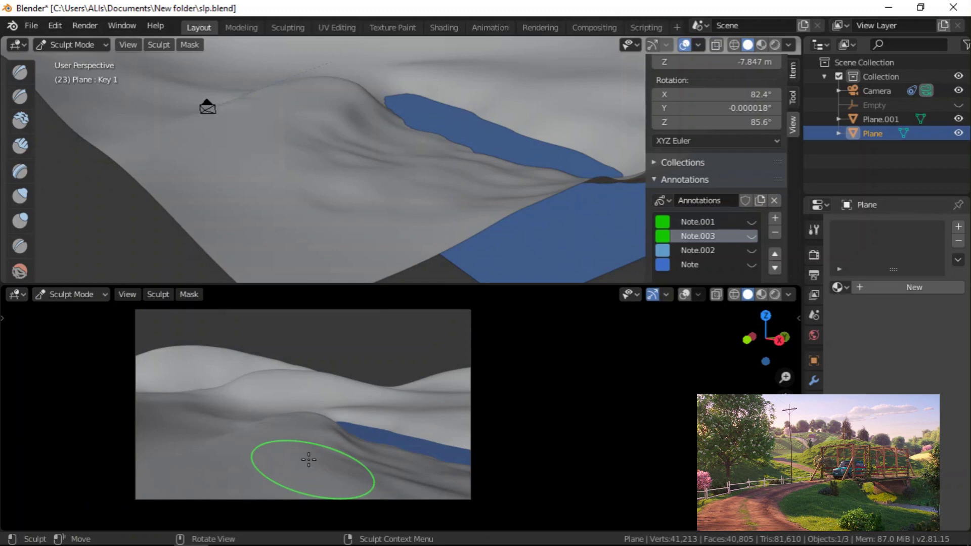
scroll(309, 460, up, 1)
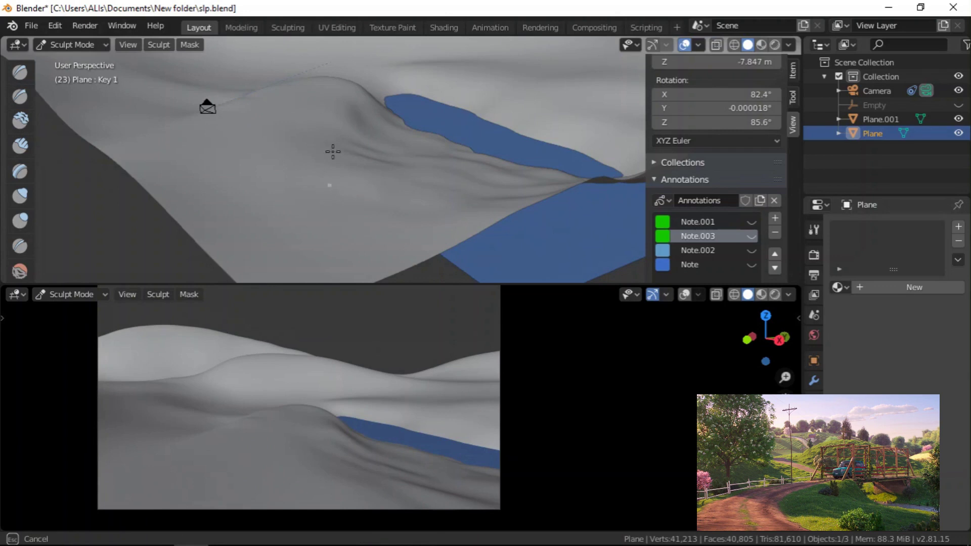
drag(303, 213, 299, 259)
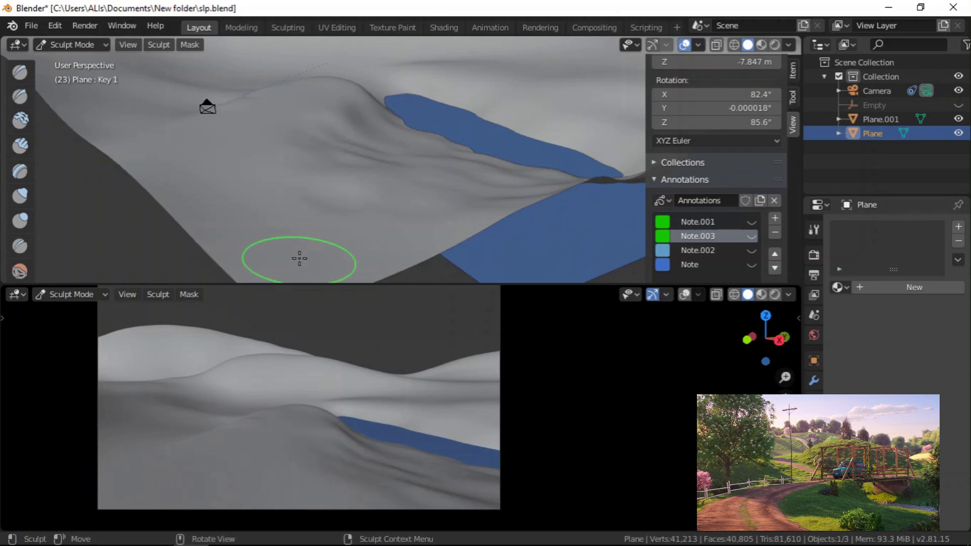
middle_drag(319, 238, 362, 159)
middle_drag(457, 193, 298, 147)
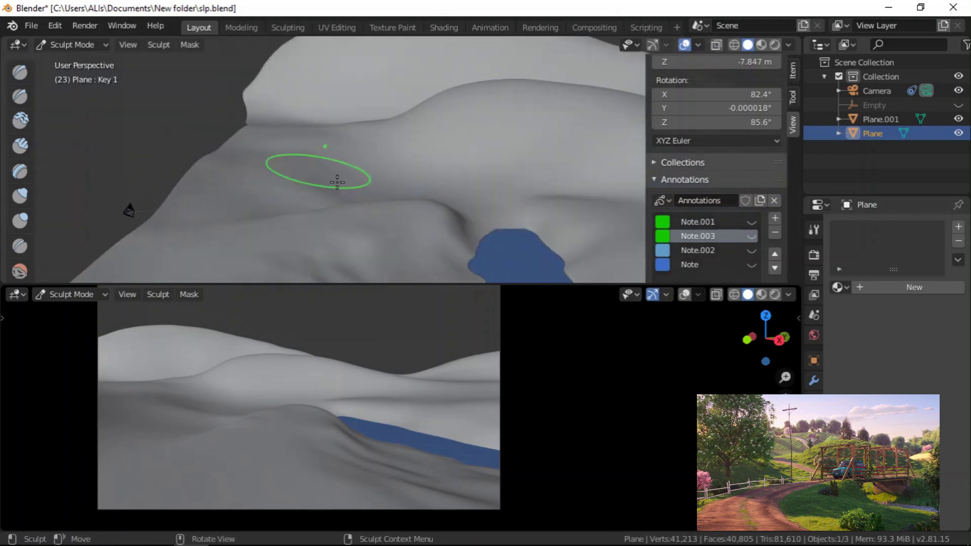
mouse_move(487, 216)
middle_down()
mouse_move(445, 232)
mouse_move(488, 225)
middle_up()
scroll(480, 221, down, 6)
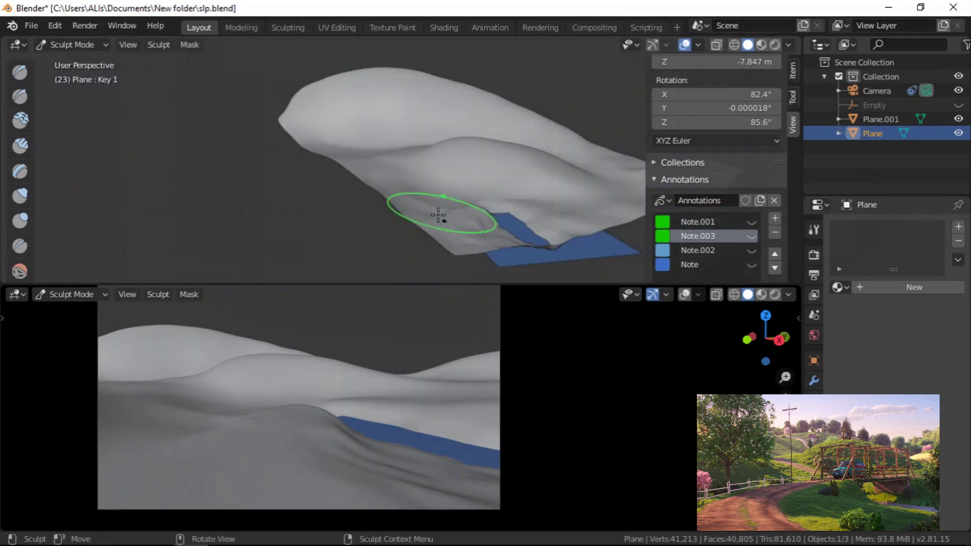
Step: Leave sculpting, select the blue water plane and scale it up so it extends past the terrain's edge
click(99, 45)
click(75, 60)
click(428, 212)
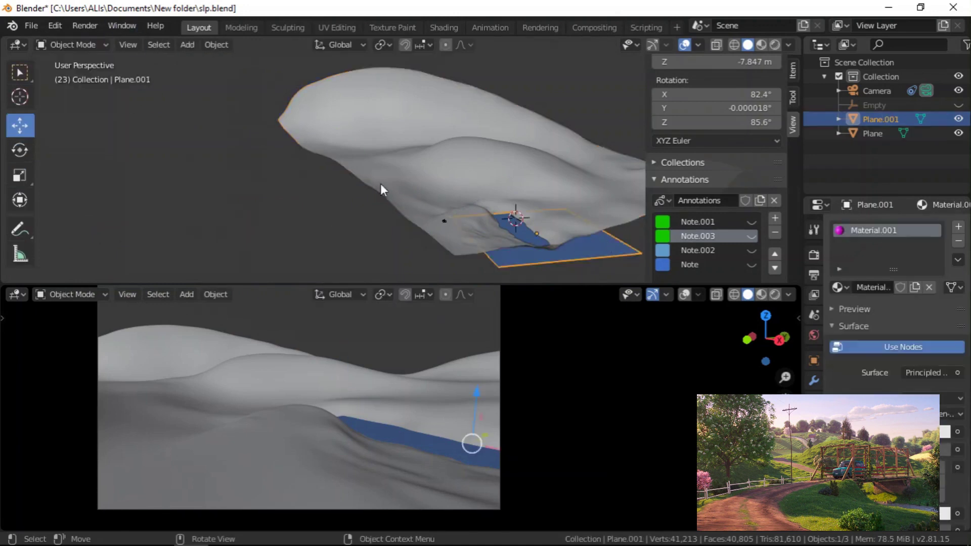
middle_drag(427, 208, 419, 237)
key(s)
click(291, 235)
middle_drag(290, 235, 478, 254)
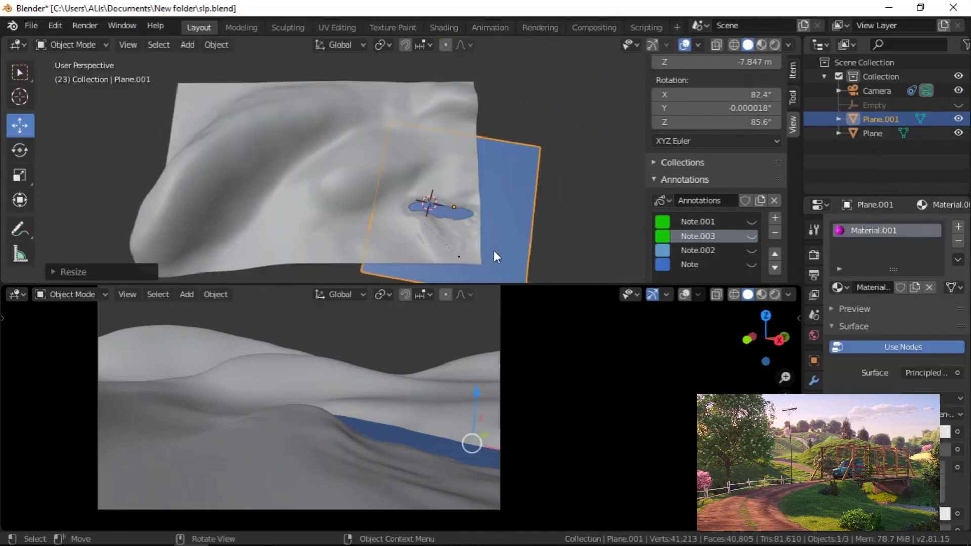
Step: Slide the enlarged water plane back under the terrain and lower it slightly, checking against the camera view
drag(512, 217, 468, 215)
middle_drag(467, 214, 338, 168)
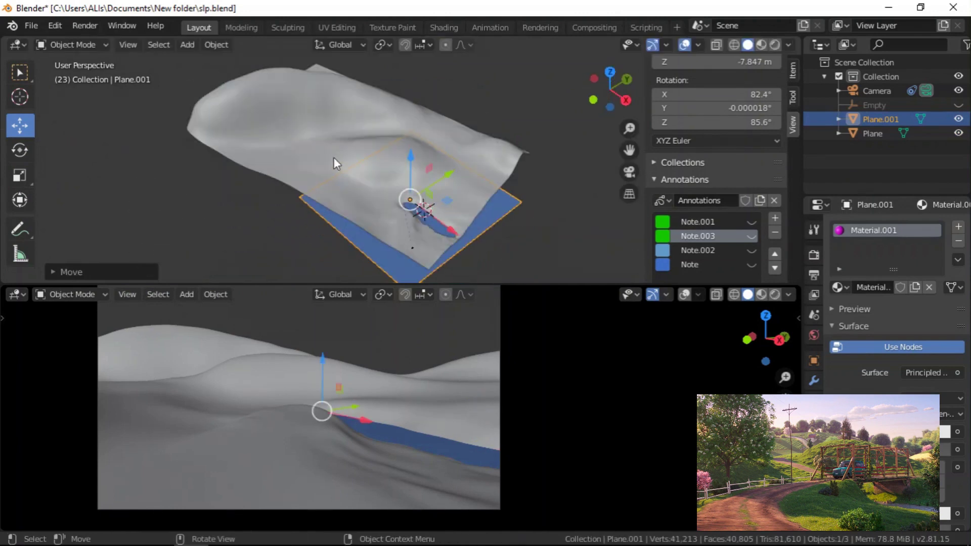
click(629, 172)
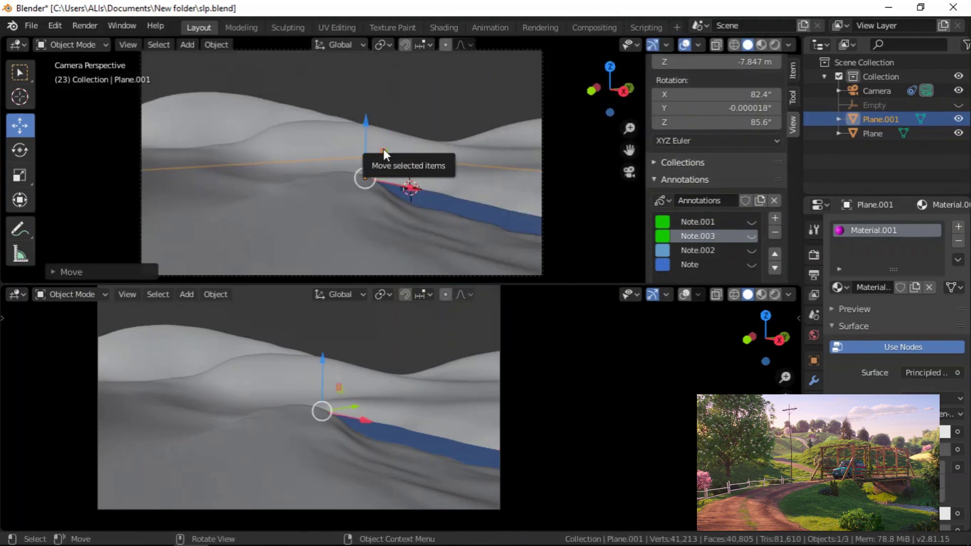
drag(365, 123, 365, 127)
Step: Return to sculpting the terrain and carve the channel deeper along its length to widen the visible water
click(103, 65)
click(90, 46)
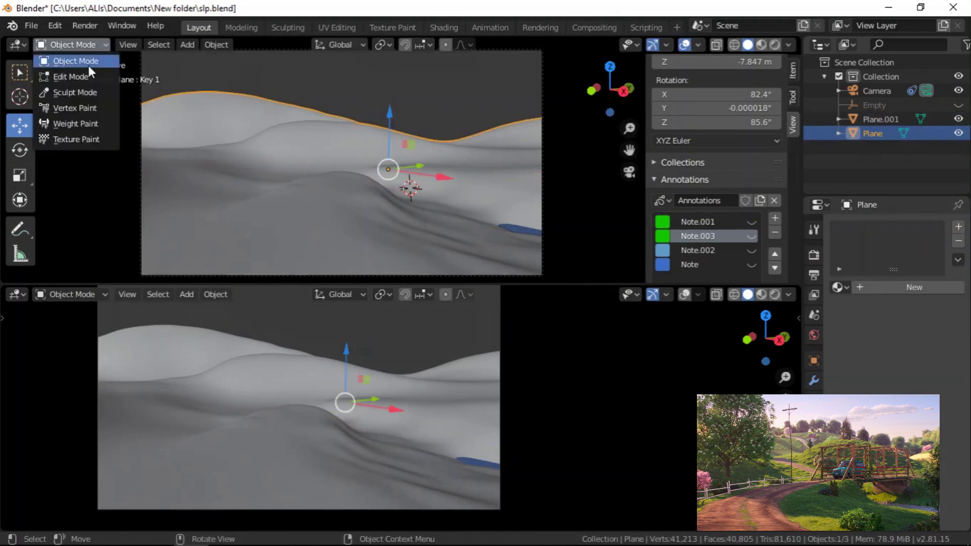
click(86, 92)
middle_drag(367, 237, 290, 154)
scroll(290, 156, up, 3)
drag(330, 191, 334, 200)
drag(327, 162, 334, 182)
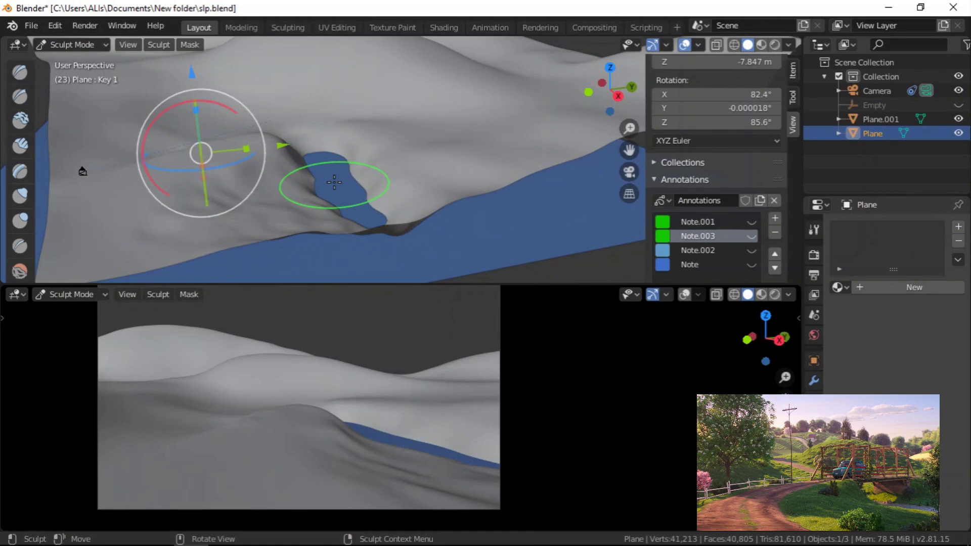
drag(334, 193, 369, 232)
mouse_move(390, 230)
middle_down()
mouse_move(386, 242)
mouse_move(384, 224)
mouse_move(342, 238)
mouse_move(379, 252)
mouse_move(383, 274)
mouse_move(483, 238)
mouse_move(462, 240)
mouse_move(449, 222)
middle_up()
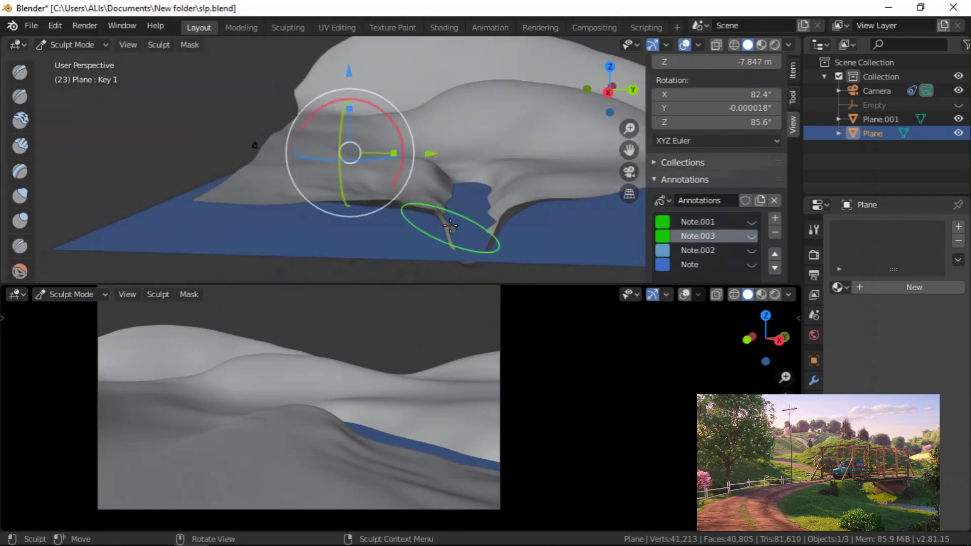
Step: Hide the viewport gizmos and push the channel bed further below the water plane near the terrain's edge
mouse_move(403, 282)
middle_down()
mouse_move(472, 225)
mouse_move(517, 268)
mouse_move(486, 243)
middle_up()
mouse_move(397, 187)
middle_down()
mouse_move(217, 158)
mouse_move(213, 175)
mouse_move(243, 187)
middle_up()
click(652, 44)
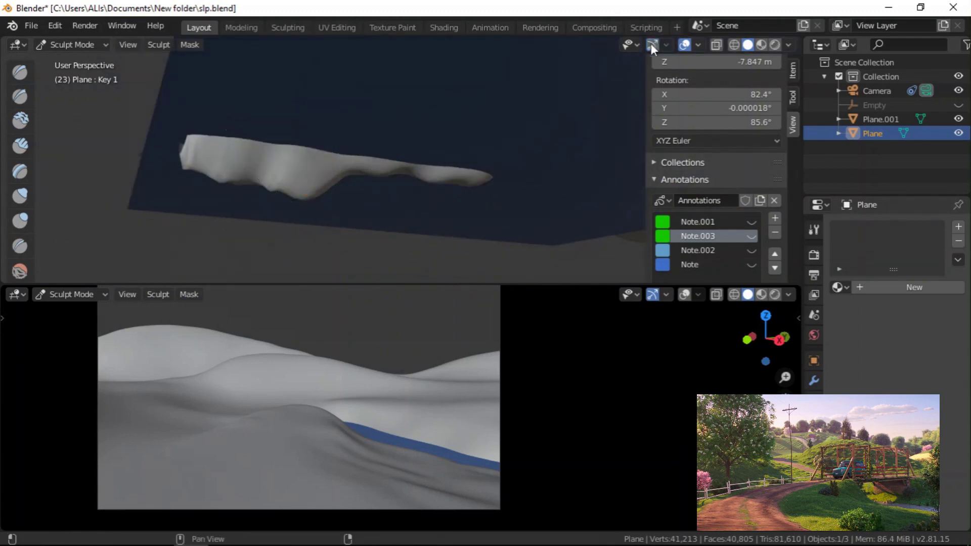
mouse_move(406, 164)
mouse_down()
mouse_move(405, 188)
mouse_move(450, 189)
mouse_up()
mouse_move(451, 188)
middle_down()
mouse_move(401, 173)
mouse_move(416, 174)
mouse_move(416, 161)
mouse_move(457, 186)
middle_up()
drag(437, 193, 424, 184)
Step: Select the water plane in Object Mode and nudge its height slightly in the camera view
click(53, 43)
click(60, 61)
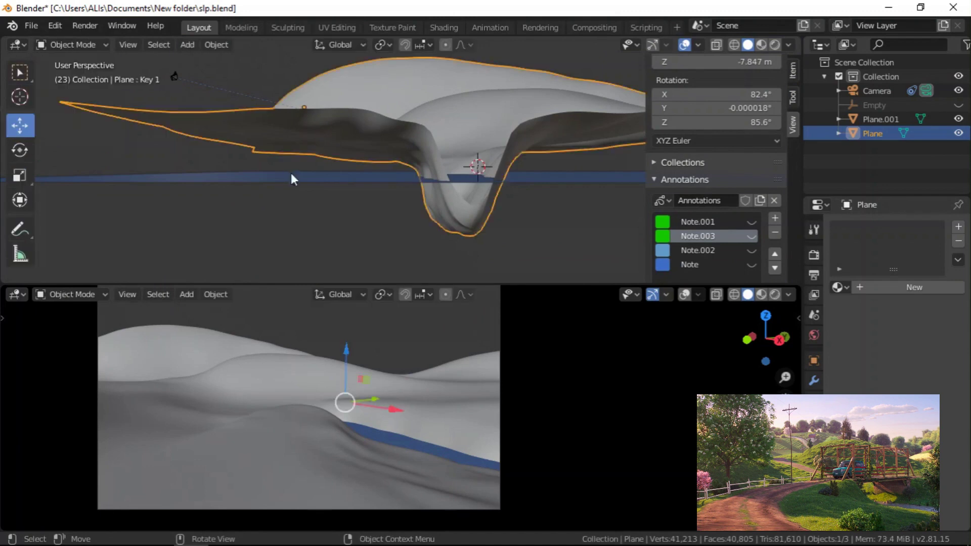
click(294, 177)
scroll(344, 173, down, 5)
middle_drag(344, 173, 338, 265)
drag(321, 365, 324, 358)
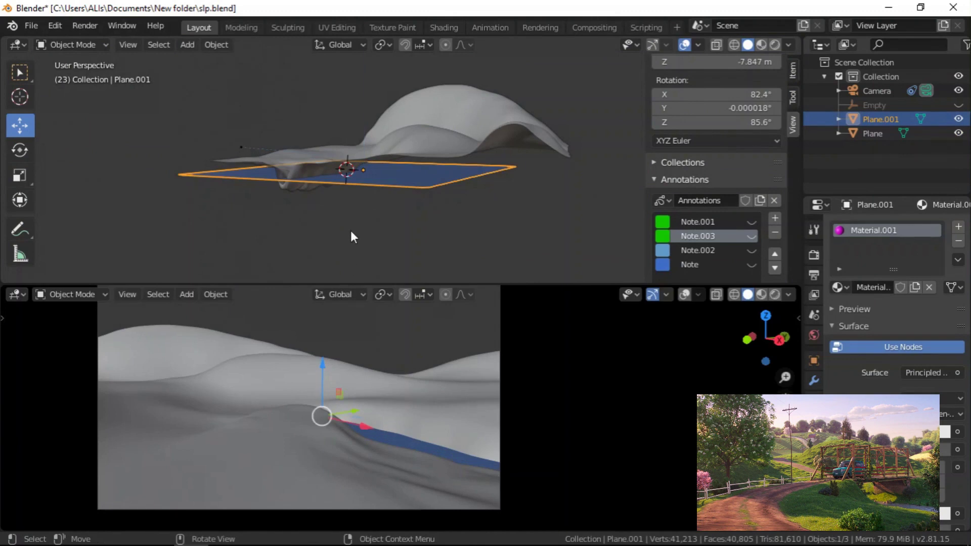
Step: Resume sculpting the terrain and build up a low ridge across the slope beyond the river
scroll(336, 162, up, 8)
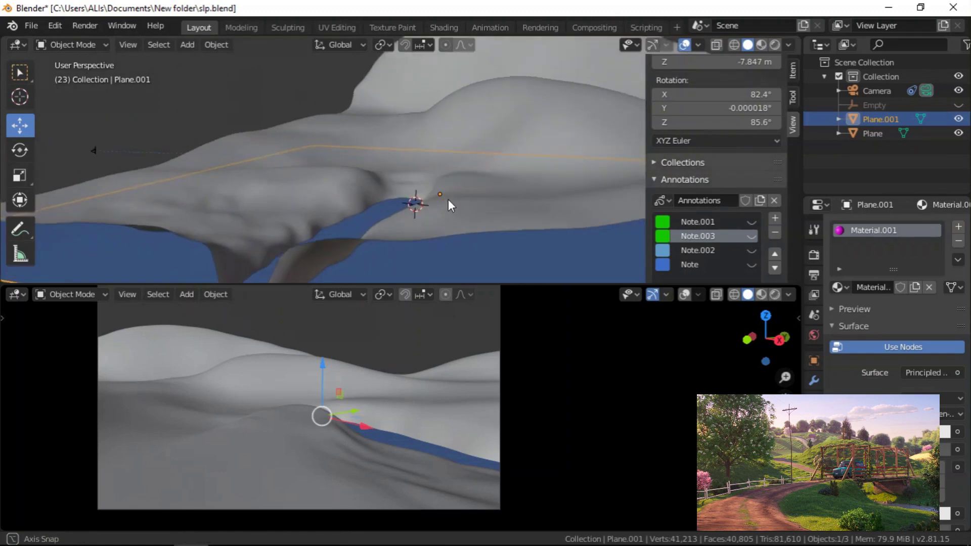
click(520, 187)
click(74, 45)
click(82, 92)
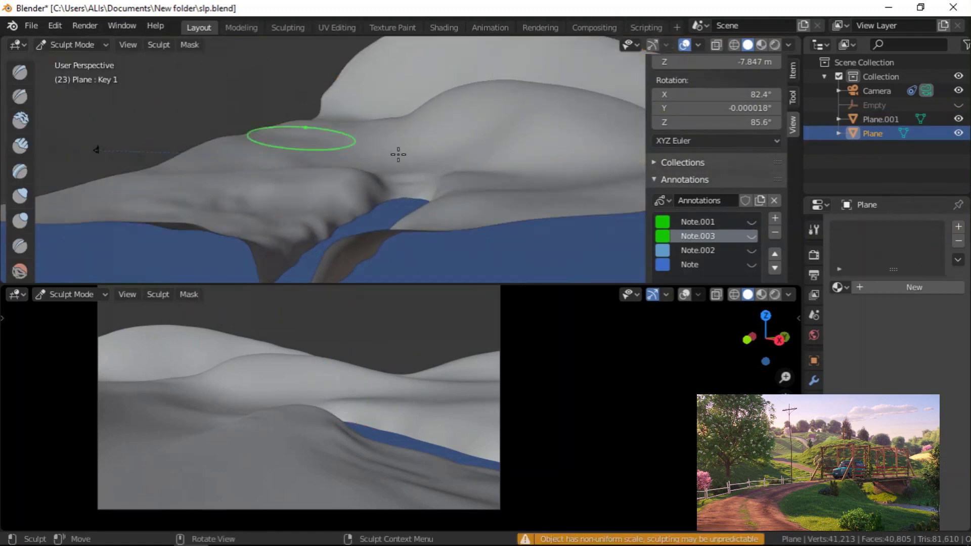
mouse_move(465, 180)
mouse_down()
mouse_move(456, 169)
mouse_move(481, 180)
mouse_move(494, 169)
mouse_move(531, 188)
mouse_move(539, 180)
mouse_move(487, 173)
mouse_up()
mouse_move(490, 174)
middle_down()
mouse_move(551, 191)
mouse_move(551, 165)
mouse_move(438, 173)
middle_up()
drag(438, 173, 441, 169)
drag(443, 176, 431, 162)
mouse_move(429, 168)
mouse_down()
mouse_move(509, 167)
mouse_move(501, 164)
mouse_up()
Step: Smooth the new ridge and the surrounding slope above the river's inner end
mouse_move(501, 165)
middle_down()
mouse_move(534, 151)
mouse_move(531, 143)
mouse_move(535, 194)
middle_up()
shift+drag(537, 140, 494, 154)
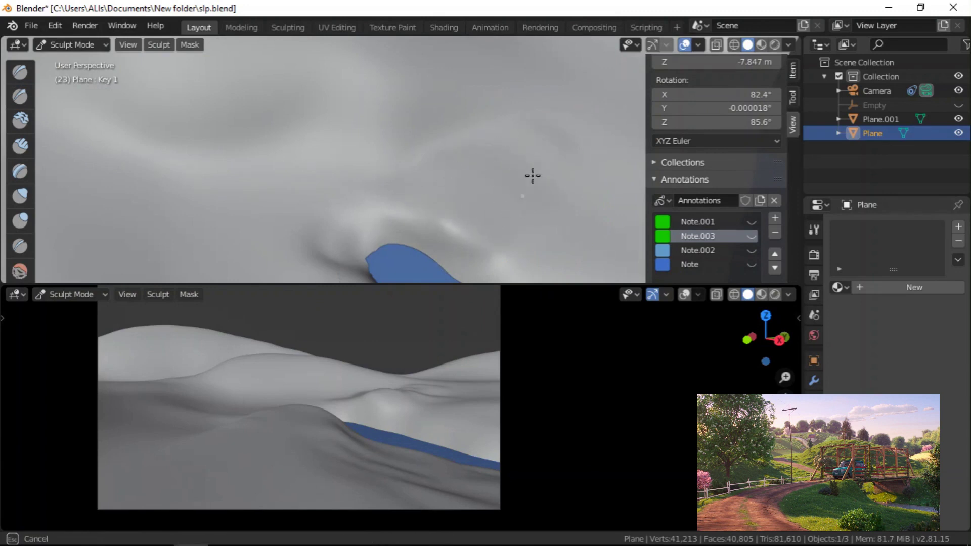
shift+drag(517, 213, 477, 201)
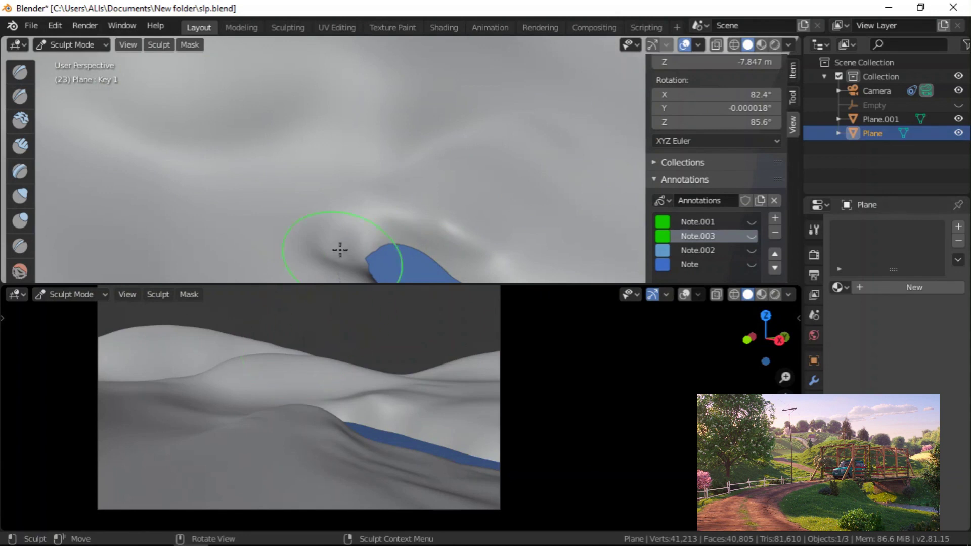
scroll(317, 202, down, 7)
middle_drag(317, 202, 343, 206)
scroll(337, 177, up, 4)
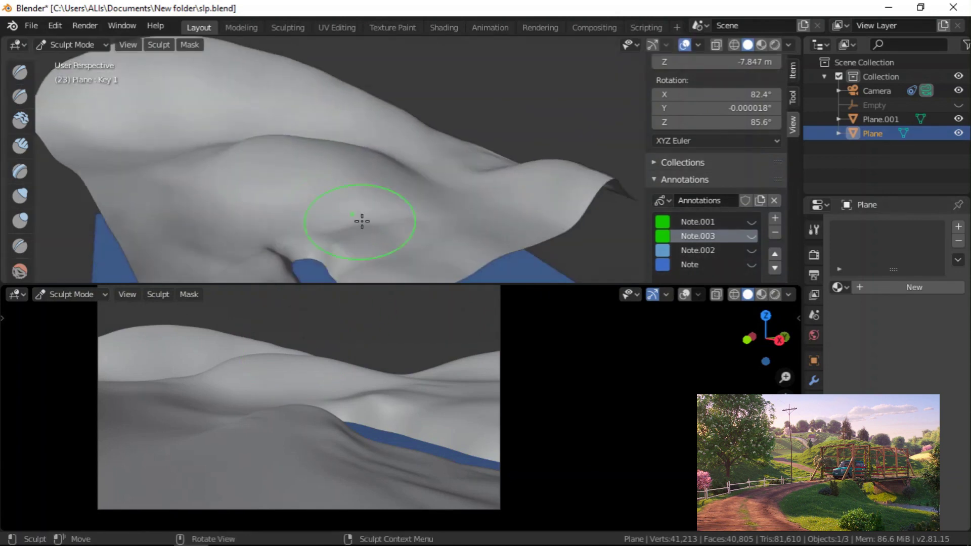
middle_drag(389, 236, 423, 267)
mouse_move(423, 267)
shift+mouse_down()
mouse_move(403, 219)
mouse_move(362, 202)
shift+mouse_up()
Step: Carve the ground around the river's inner end to continue the channel behind the foreground bank
scroll(362, 202, down, 5)
mouse_move(362, 202)
middle_down()
mouse_move(398, 181)
mouse_move(385, 233)
mouse_move(321, 234)
mouse_move(345, 252)
mouse_move(342, 226)
middle_up()
scroll(344, 225, up, 3)
drag(355, 219, 358, 237)
drag(333, 227, 330, 238)
mouse_move(330, 238)
middle_down()
mouse_move(354, 213)
mouse_move(359, 232)
mouse_move(340, 202)
mouse_move(322, 218)
middle_up()
drag(323, 217, 337, 232)
Step: Deepen the bend of the channel behind the foreground bank and shape the shoreline on both sides
middle_drag(334, 231, 391, 244)
drag(398, 230, 394, 235)
drag(376, 247, 368, 253)
drag(360, 254, 369, 253)
mouse_move(369, 253)
middle_down()
mouse_move(365, 212)
mouse_move(340, 226)
middle_up()
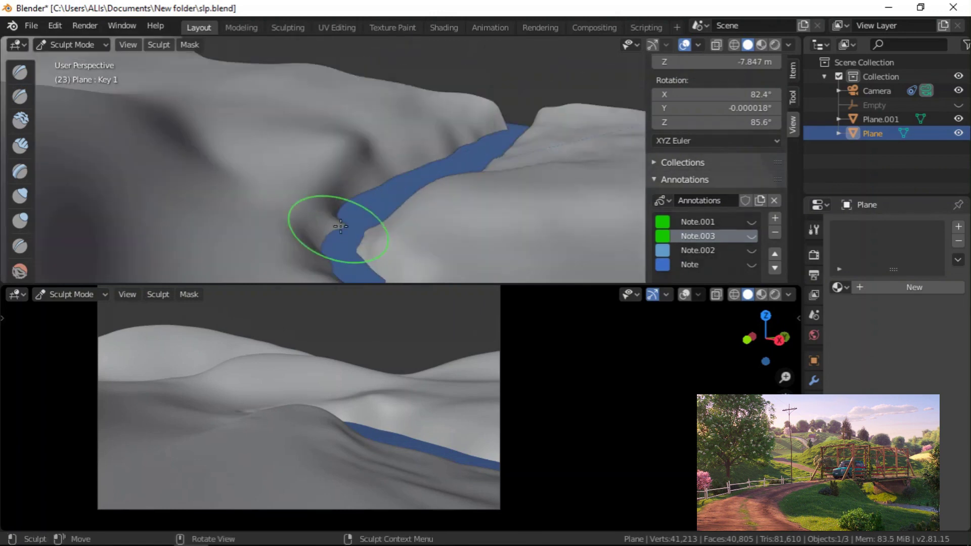
drag(359, 251, 379, 252)
Step: Sculpt small rises along the opposite bank just above the river's bend
middle_drag(372, 210, 334, 217)
scroll(238, 210, up, 4)
scroll(238, 211, down, 4)
middle_drag(238, 212, 294, 216)
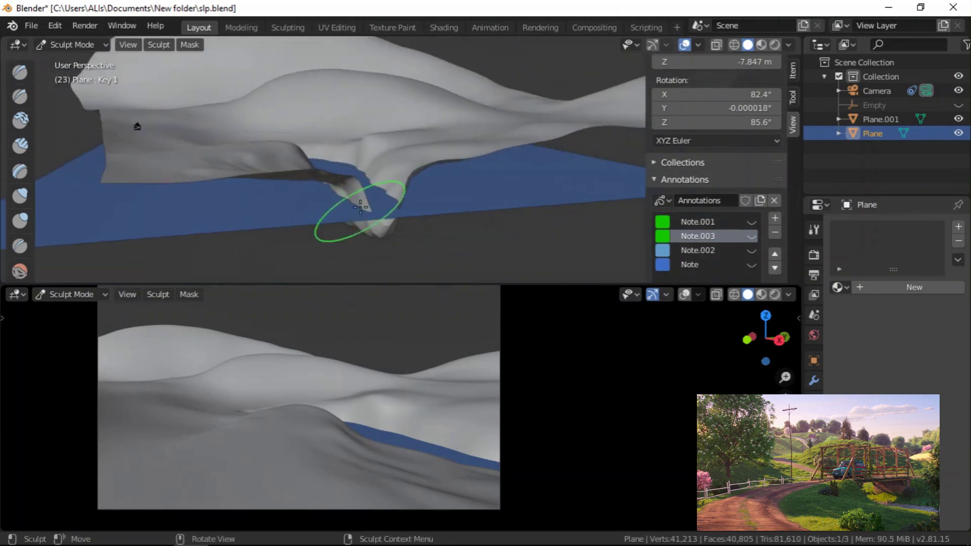
middle_drag(389, 205, 375, 123)
middle_drag(382, 164, 374, 116)
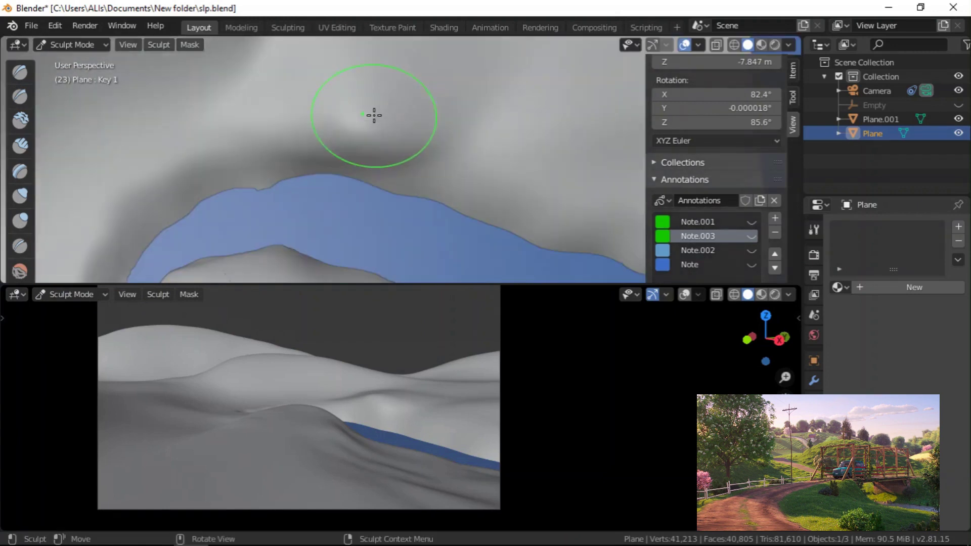
drag(322, 134, 311, 143)
drag(386, 147, 392, 146)
middle_drag(385, 151, 223, 97)
scroll(460, 112, down, 5)
drag(445, 113, 440, 120)
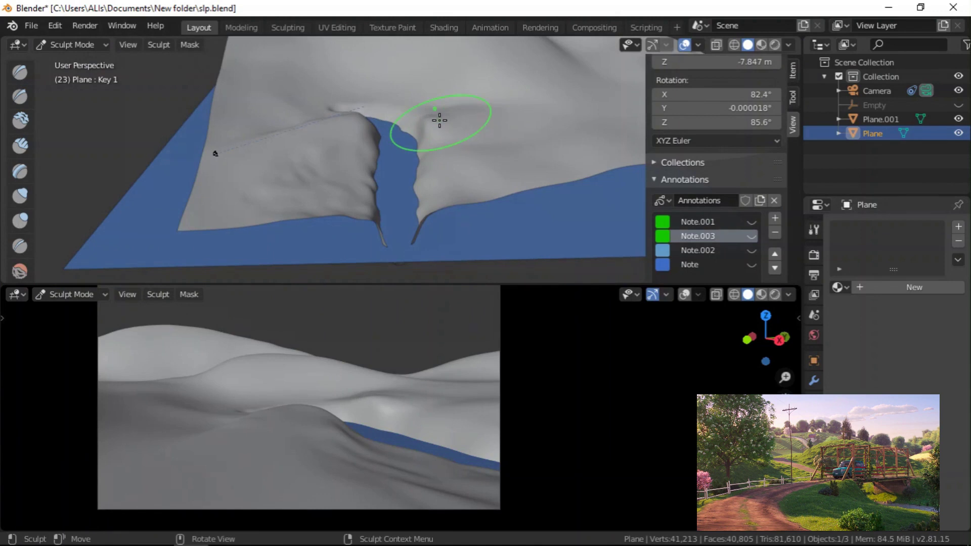
Step: Build the opposite bank's shoreline out into the river near the bend to narrow the water
middle_drag(383, 326, 326, 423)
drag(569, 478, 551, 473)
drag(576, 491, 549, 492)
drag(567, 496, 535, 493)
middle_drag(547, 480, 578, 504)
drag(538, 456, 526, 467)
drag(570, 497, 561, 498)
drag(578, 507, 567, 505)
middle_drag(542, 473, 537, 463)
key(KP_0)
Step: Extend the projecting point of the opposite shoreline and raise the bank directly above it
scroll(434, 191, up, 4)
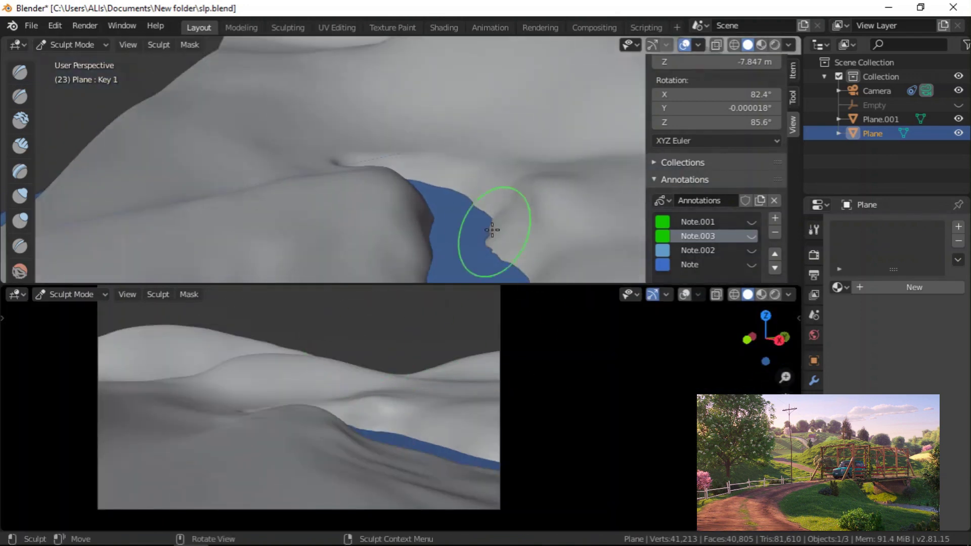
scroll(490, 234, up, 1)
drag(488, 230, 483, 233)
scroll(489, 237, down, 1)
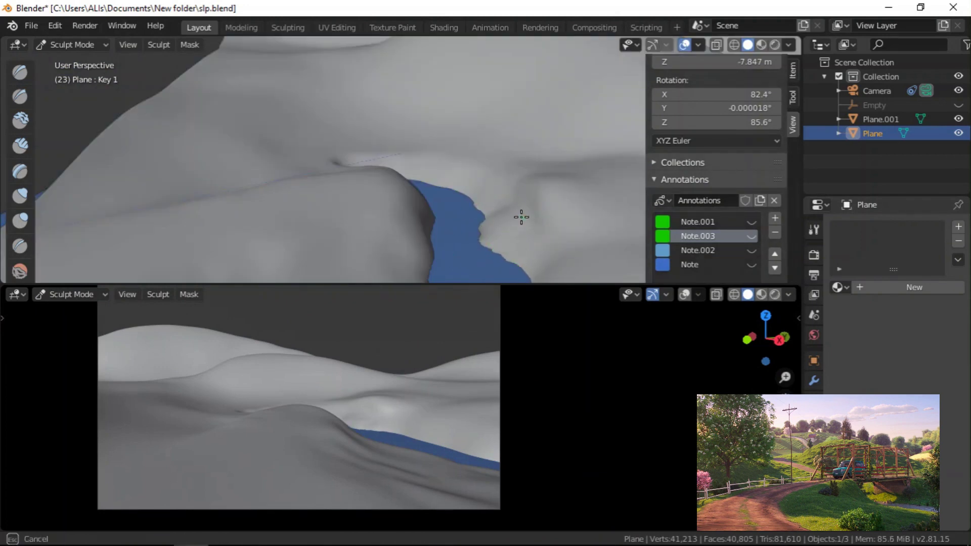
middle_drag(517, 215, 523, 181)
mouse_move(545, 188)
mouse_down()
mouse_move(576, 183)
mouse_move(541, 205)
mouse_up()
Step: Raise a rounded mound on the opposite bank with broad strokes along its crest
middle_drag(541, 204, 575, 194)
scroll(570, 194, up, 1)
scroll(580, 200, down, 1)
drag(581, 197, 536, 190)
mouse_move(531, 189)
middle_down()
mouse_move(583, 193)
mouse_move(416, 201)
mouse_move(546, 189)
middle_up()
drag(546, 189, 592, 201)
Step: Extend the mound across the slope away from the river to blend it into the terrain
middle_drag(591, 197, 545, 206)
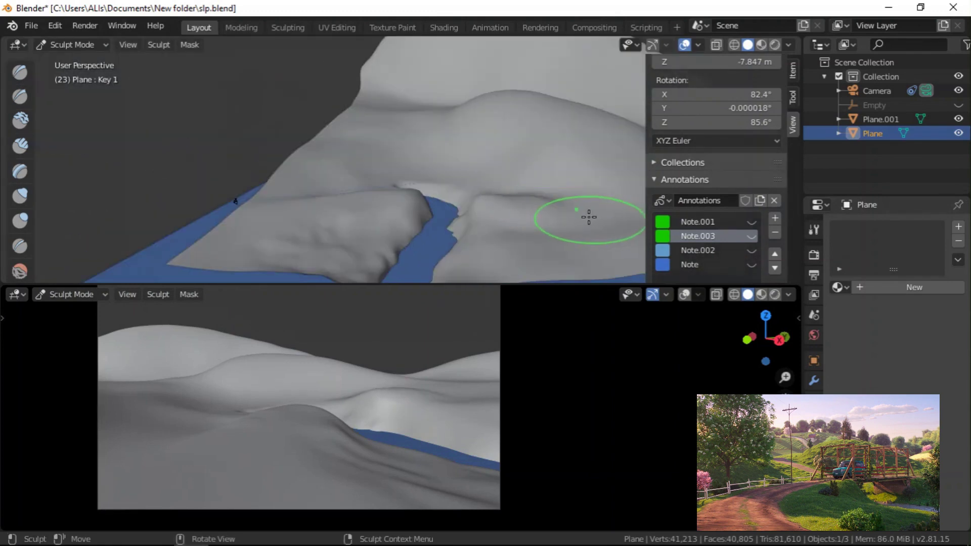
scroll(591, 217, down, 3)
click(587, 213)
drag(589, 212, 577, 210)
drag(590, 214, 559, 204)
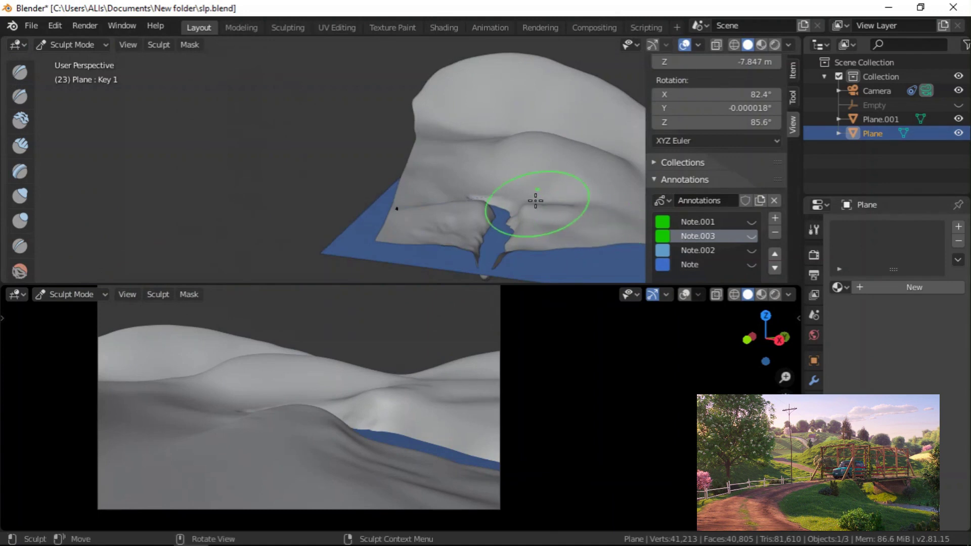
scroll(530, 207, up, 5)
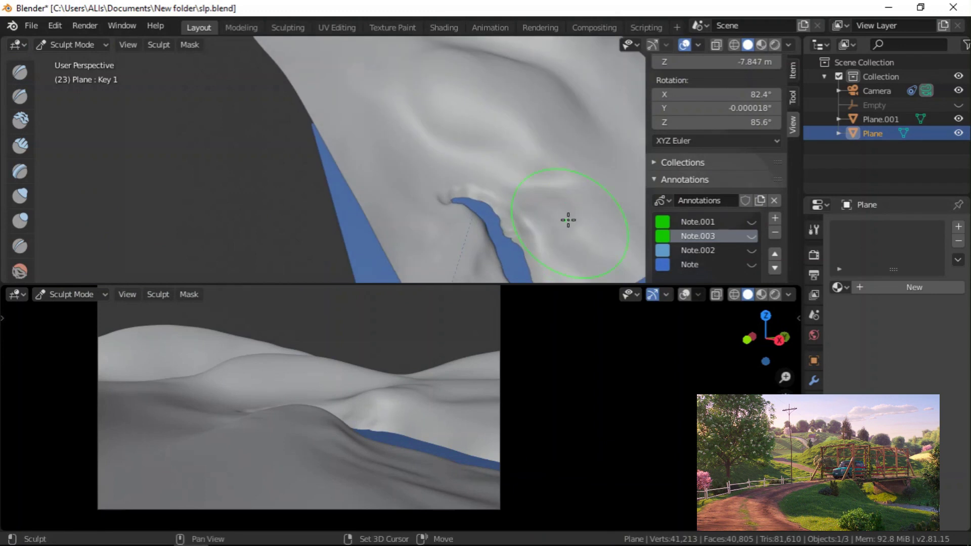
mouse_move(537, 201)
middle_down()
mouse_move(503, 217)
mouse_move(527, 214)
middle_up()
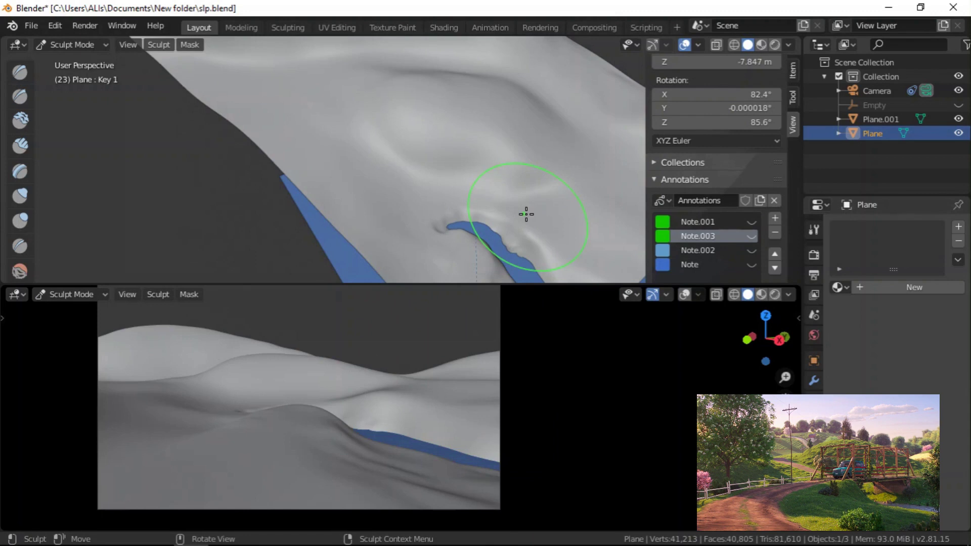
Step: Zoom in on the camera view and soften the sharp crease behind the foreground bank's crest
mouse_move(456, 144)
middle_down()
mouse_move(537, 158)
mouse_move(568, 217)
mouse_move(551, 211)
mouse_move(575, 226)
mouse_move(490, 208)
mouse_move(443, 136)
mouse_move(509, 152)
mouse_move(489, 177)
middle_up()
scroll(266, 373, up, 8)
ctrl+middle_drag(397, 188, 415, 224)
drag(420, 189, 430, 187)
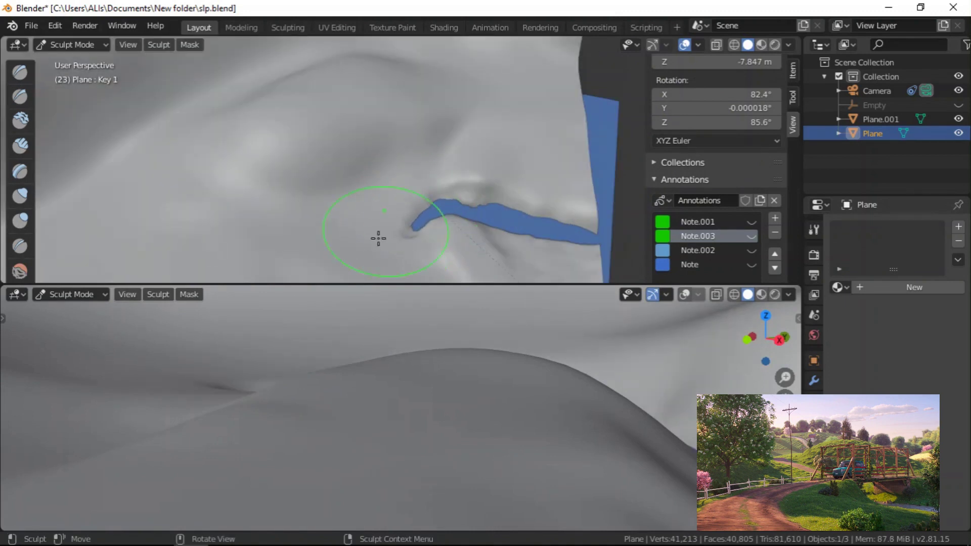
scroll(234, 376, down, 1)
scroll(234, 377, down, 2)
mouse_move(241, 383)
mouse_down()
mouse_move(175, 372)
mouse_move(224, 395)
mouse_move(223, 382)
mouse_move(242, 386)
mouse_up()
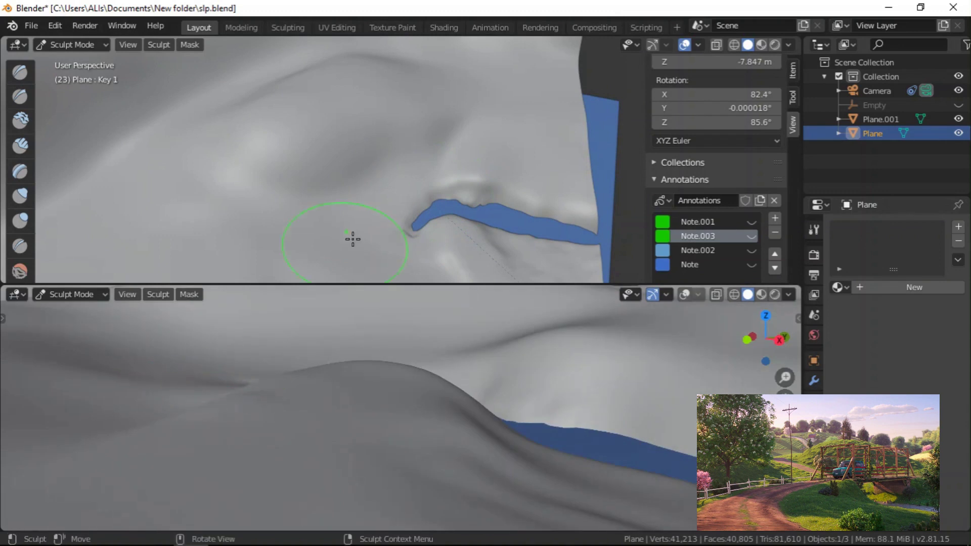
Step: Reshape the ground around the river's inner tip into a rounded end and smooth the adjoining crease
scroll(333, 268, up, 4)
scroll(419, 235, down, 2)
drag(445, 231, 467, 207)
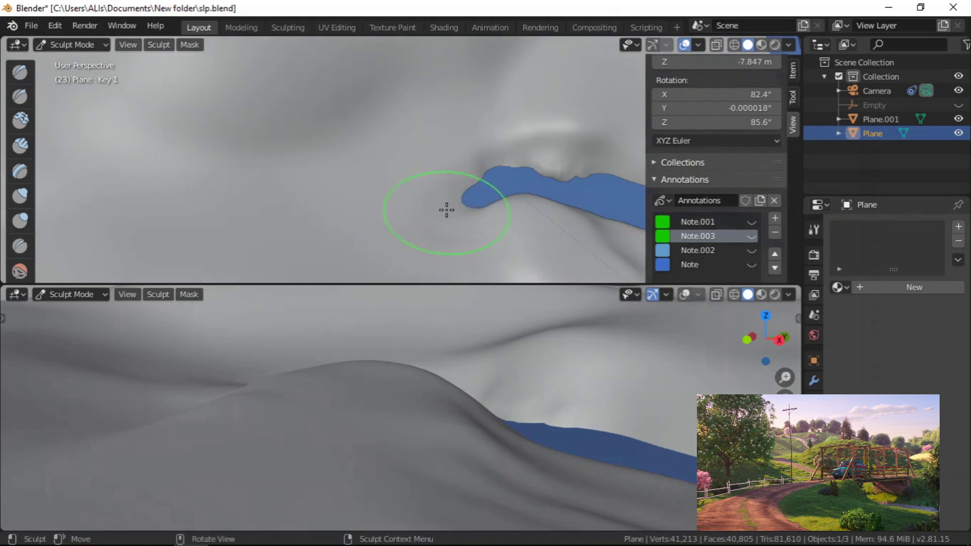
scroll(240, 365, down, 1)
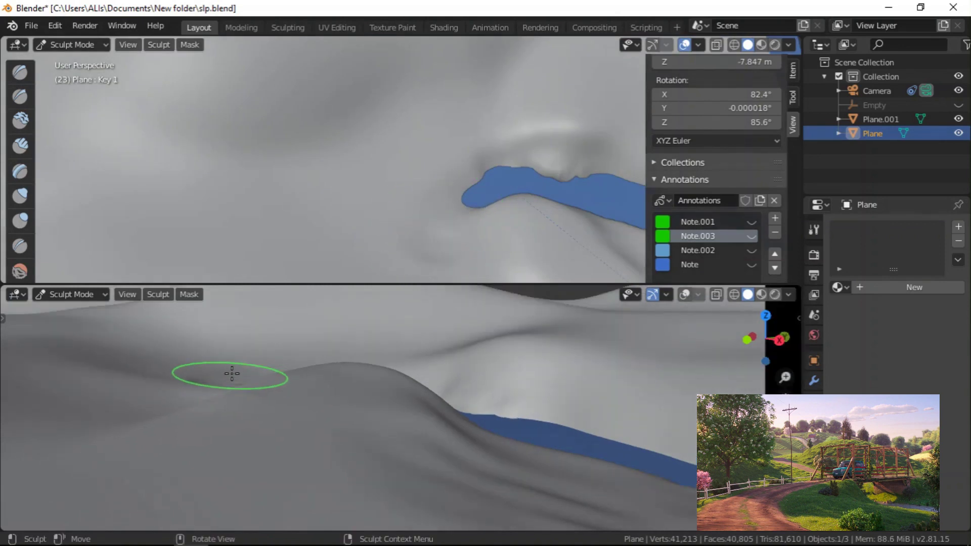
shift+drag(174, 378, 225, 385)
shift+drag(505, 187, 483, 157)
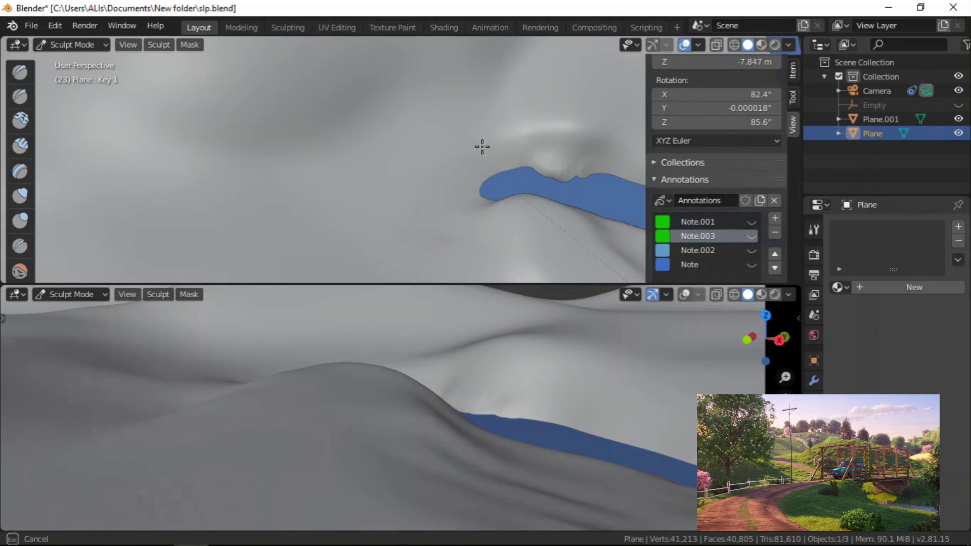
Step: Try to reshape the jagged shoreline of the opposite bank near the river's bend, and undo the stroke
scroll(253, 344, down, 4)
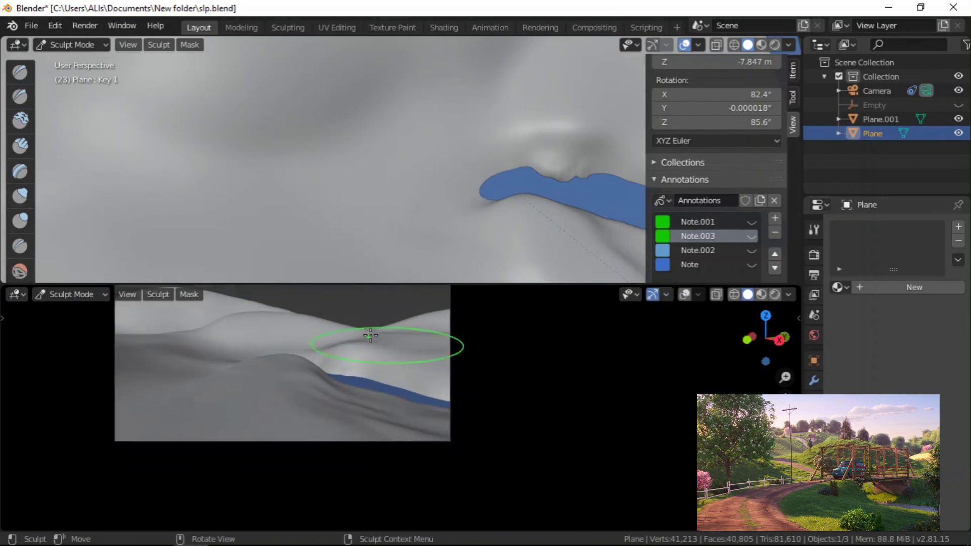
scroll(367, 214, down, 4)
scroll(398, 205, up, 3)
scroll(508, 178, down, 5)
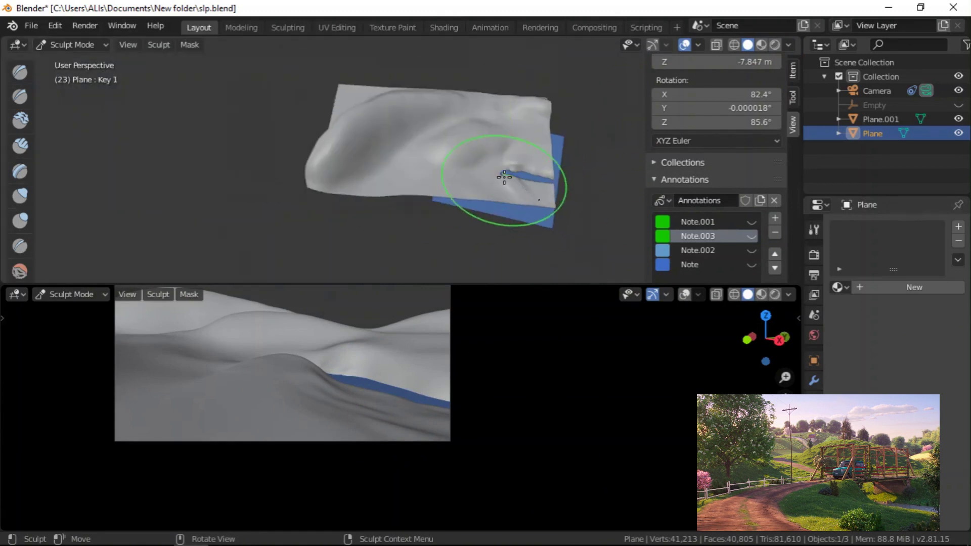
scroll(566, 109, up, 8)
scroll(379, 183, down, 6)
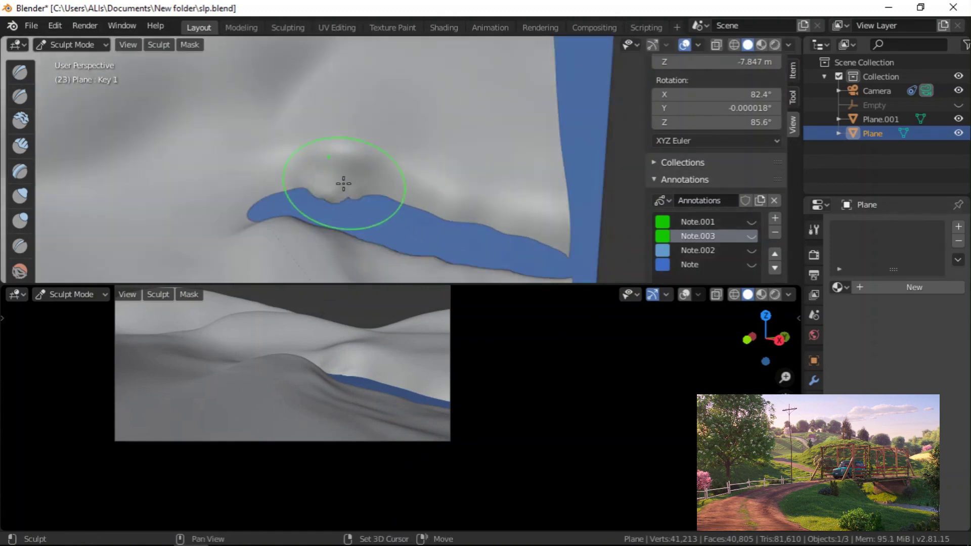
scroll(347, 195, up, 5)
mouse_move(324, 167)
mouse_down()
mouse_move(358, 158)
mouse_move(360, 147)
mouse_move(387, 153)
mouse_up()
scroll(345, 207, down, 7)
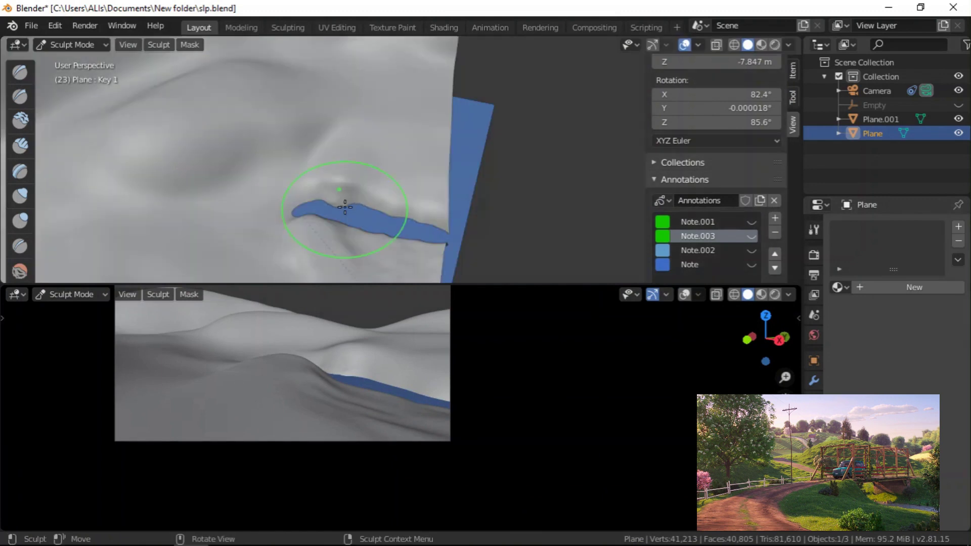
scroll(351, 202, up, 6)
key(ctrl+z)
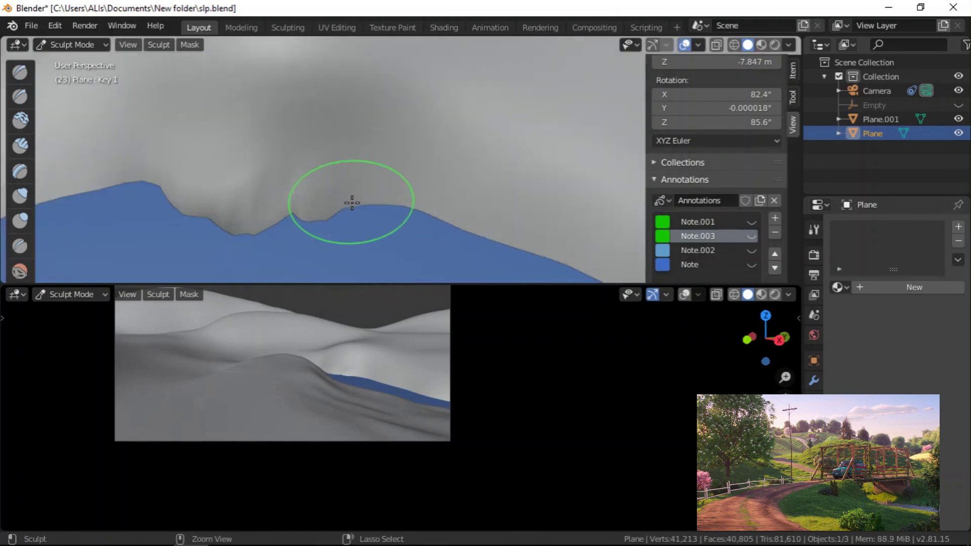
Step: Smooth the crest of the middle hill behind the foreground ridge in the camera view
scroll(351, 202, down, 8)
mouse_move(351, 202)
middle_down()
mouse_move(401, 203)
mouse_move(386, 194)
middle_up()
scroll(273, 375, down, 2)
scroll(210, 352, up, 1)
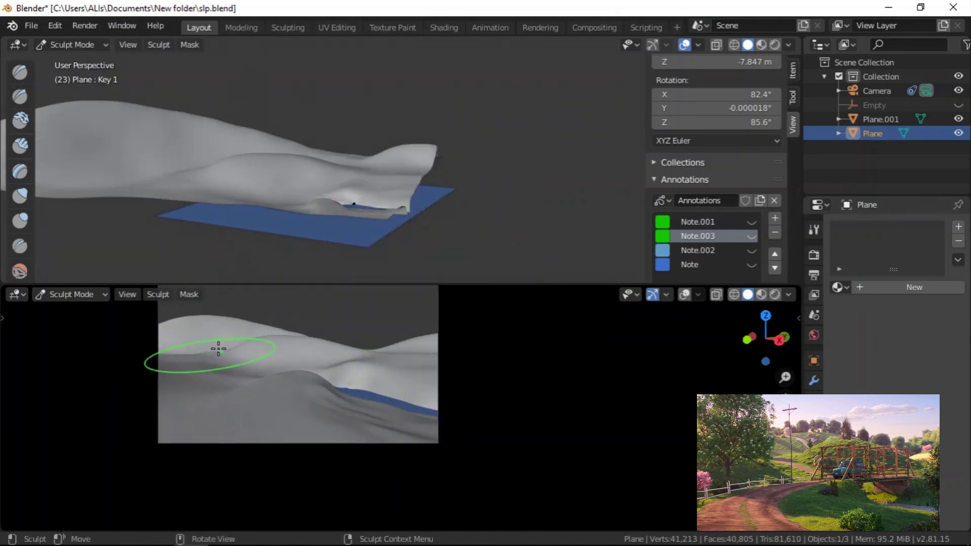
scroll(342, 400, down, 1)
shift+middle_drag(350, 332, 349, 347)
scroll(349, 347, up, 1)
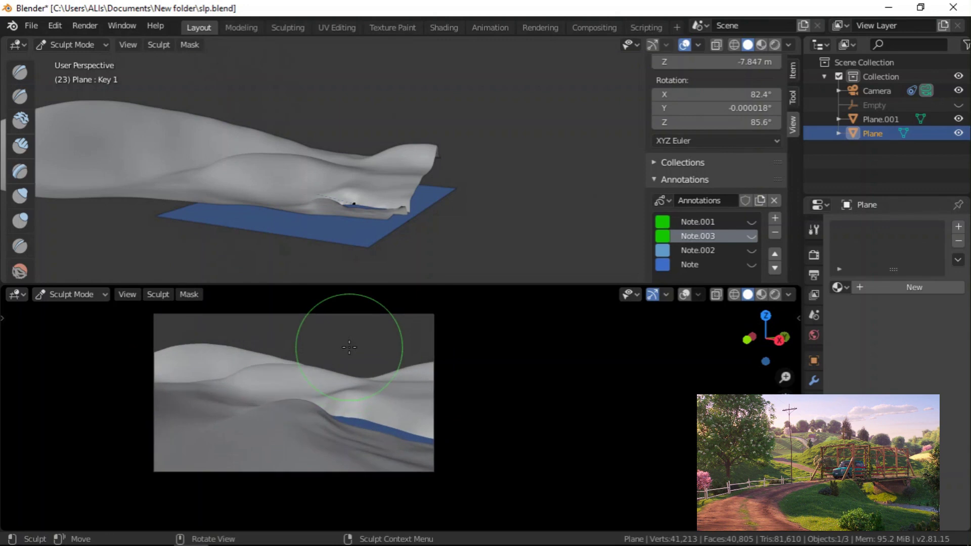
scroll(269, 373, up, 2)
mouse_move(251, 364)
mouse_down()
mouse_move(238, 370)
mouse_move(273, 360)
mouse_up()
scroll(270, 364, up, 1)
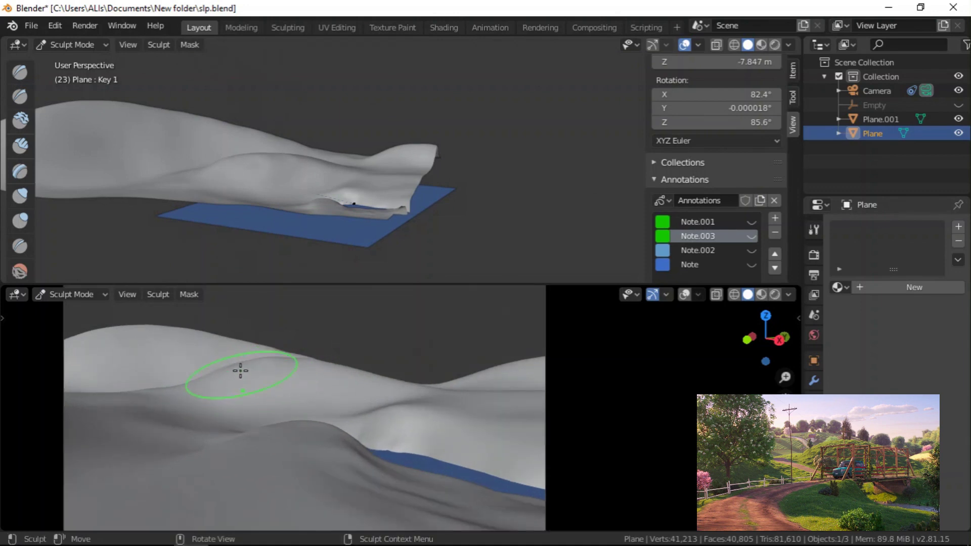
scroll(293, 368, up, 2)
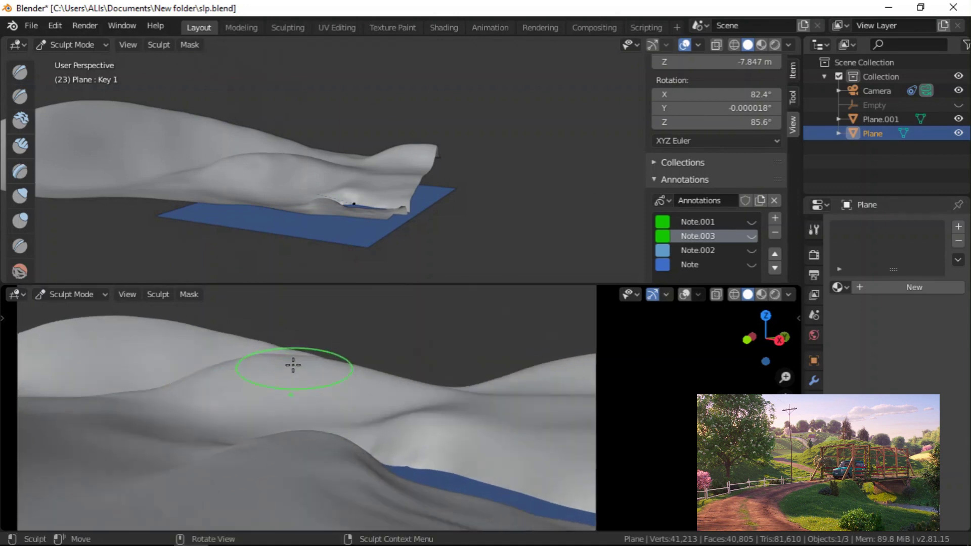
Step: Raise the crest of the far background hill into a higher peak above the middle hill
scroll(349, 354, down, 3)
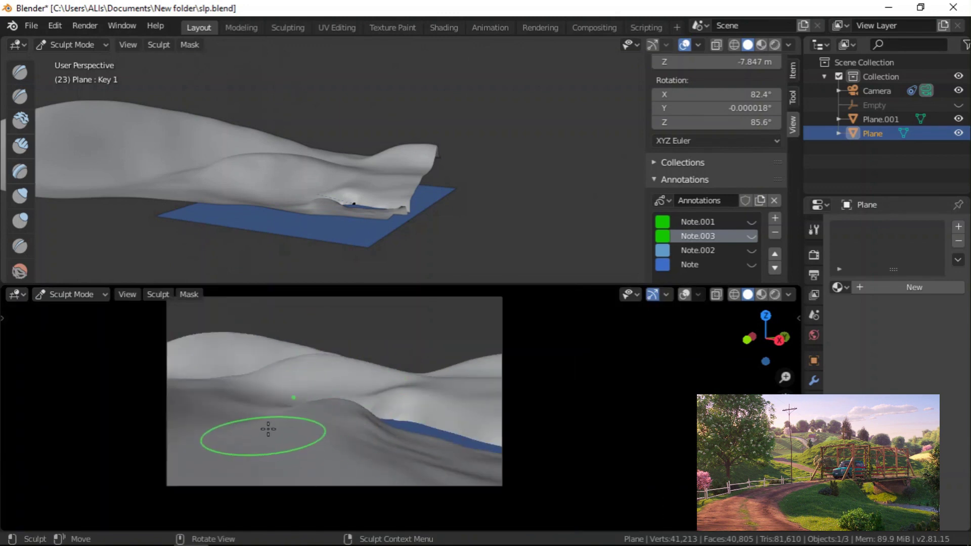
scroll(306, 357, up, 1)
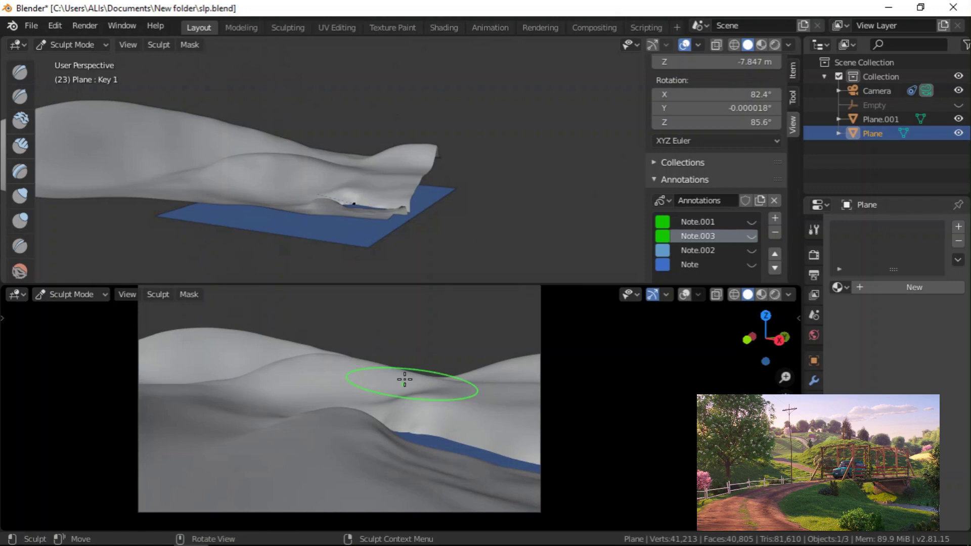
scroll(394, 381, down, 2)
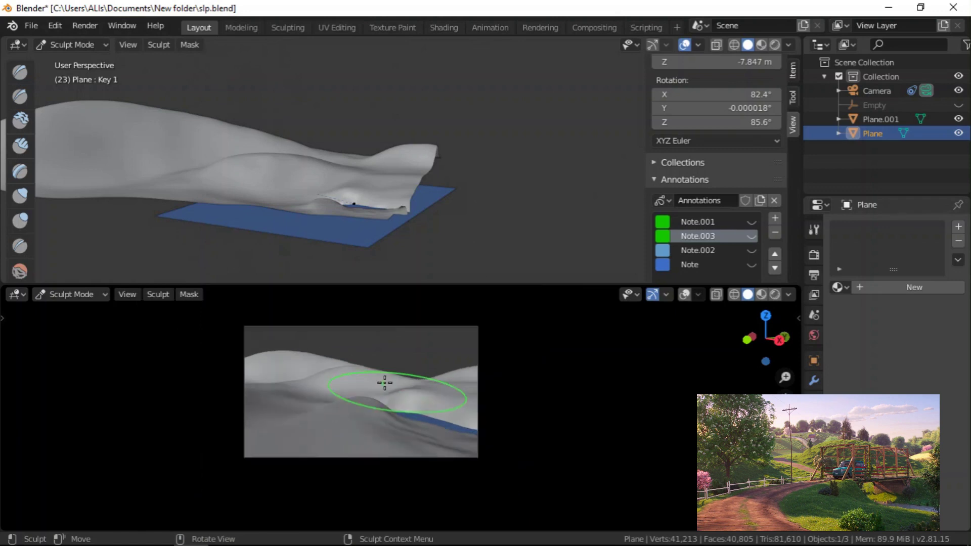
scroll(445, 347, up, 1)
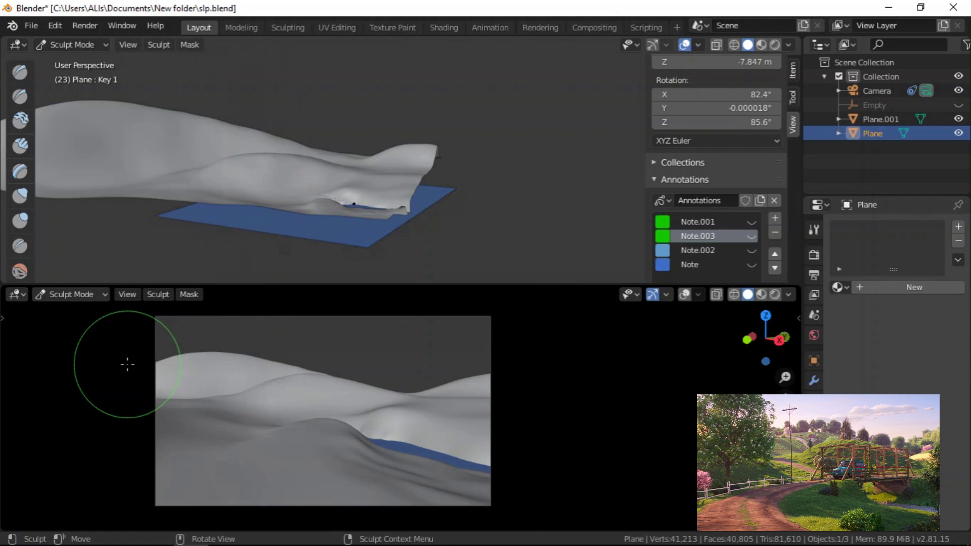
drag(272, 361, 273, 360)
mouse_move(272, 361)
mouse_down()
mouse_move(233, 347)
mouse_move(313, 365)
mouse_move(234, 355)
mouse_up()
drag(154, 362, 158, 372)
mouse_move(197, 349)
mouse_down()
mouse_move(356, 359)
mouse_move(364, 373)
mouse_up()
Step: Smooth the bumps along the raised far hill's crest into one rounded outline
scroll(246, 349, up, 2)
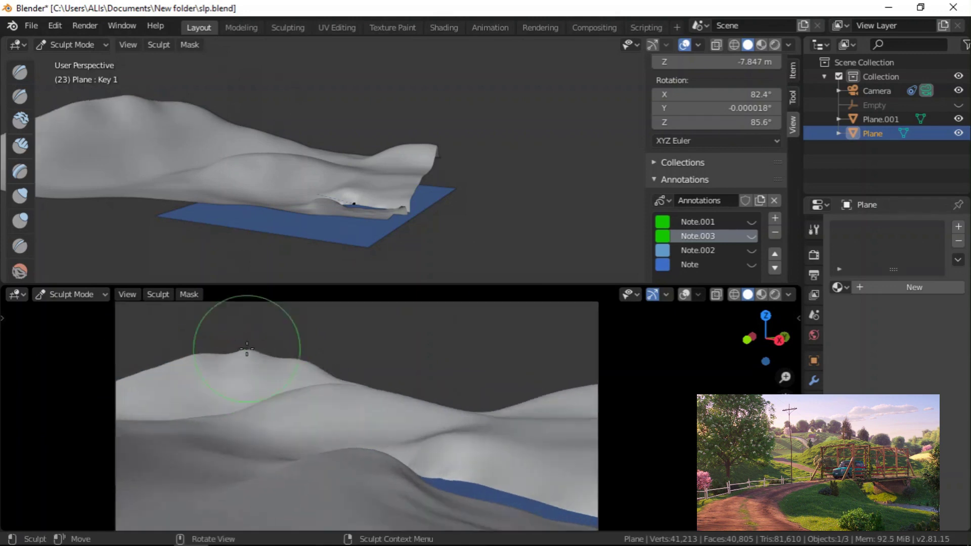
scroll(246, 349, up, 2)
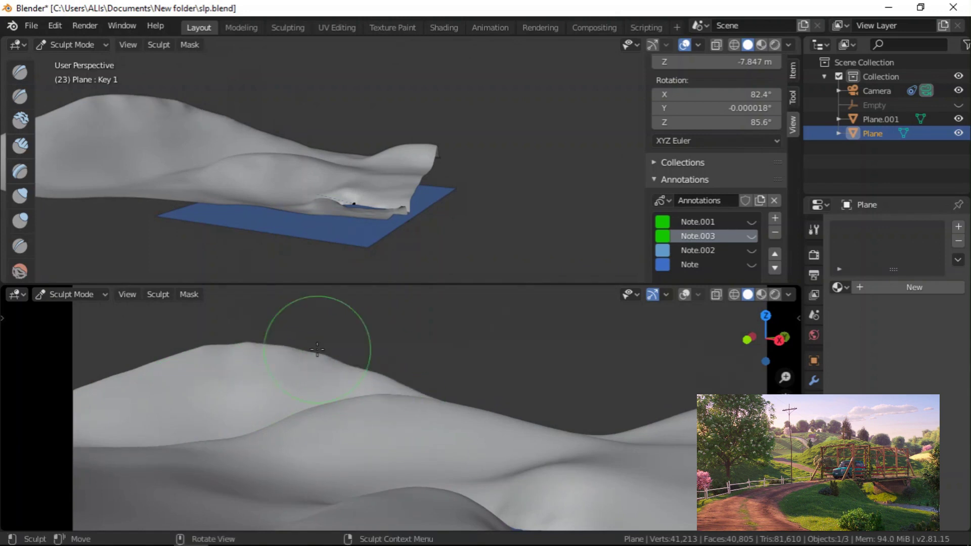
scroll(323, 359, down, 2)
scroll(323, 358, down, 1)
drag(338, 360, 250, 356)
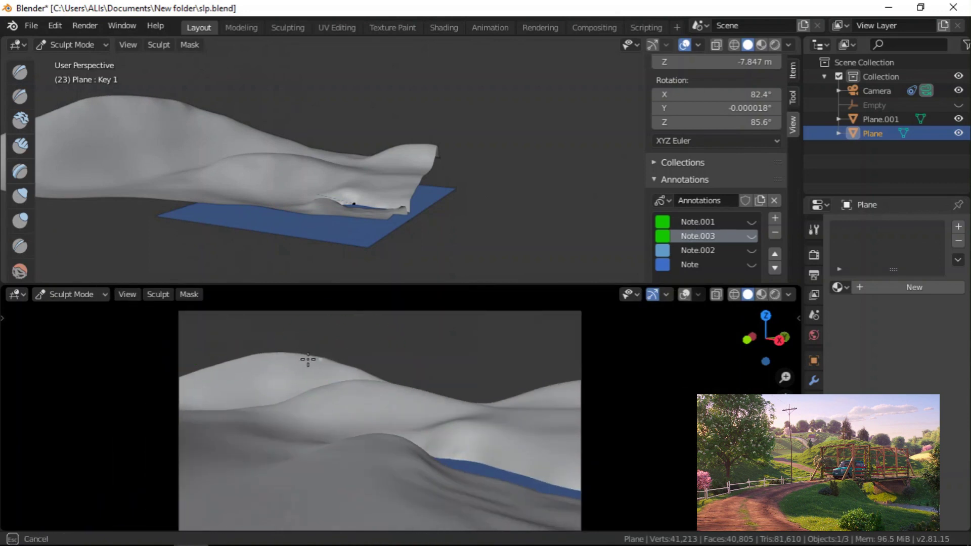
scroll(206, 364, up, 1)
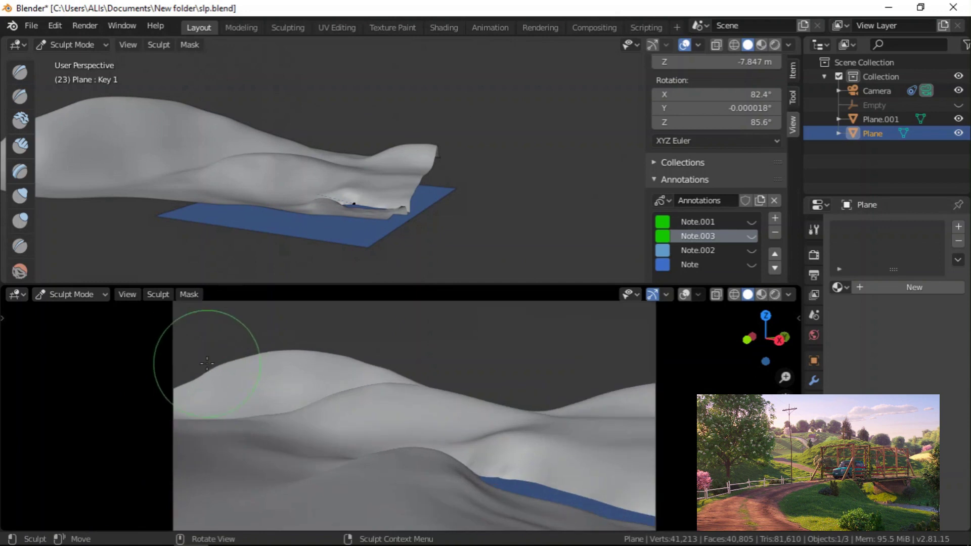
Step: Refine the far hill's silhouette by evening out its outer slope and the descent toward the valley
scroll(347, 386, down, 2)
scroll(383, 372, up, 2)
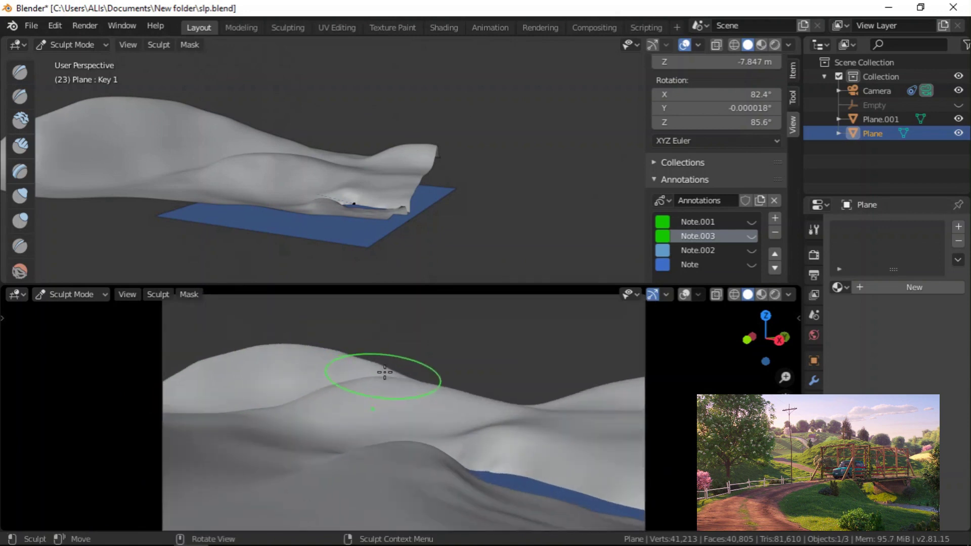
scroll(384, 375, down, 1)
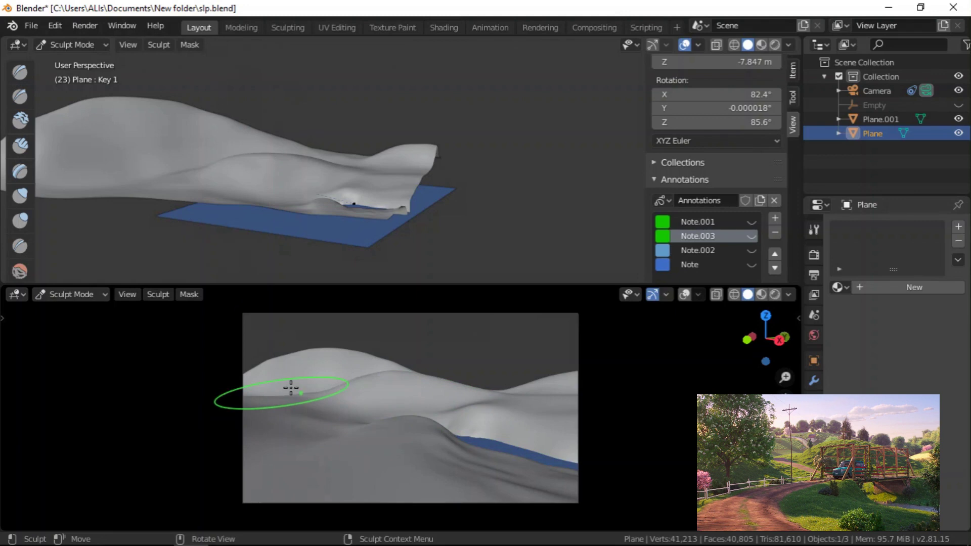
scroll(402, 370, up, 1)
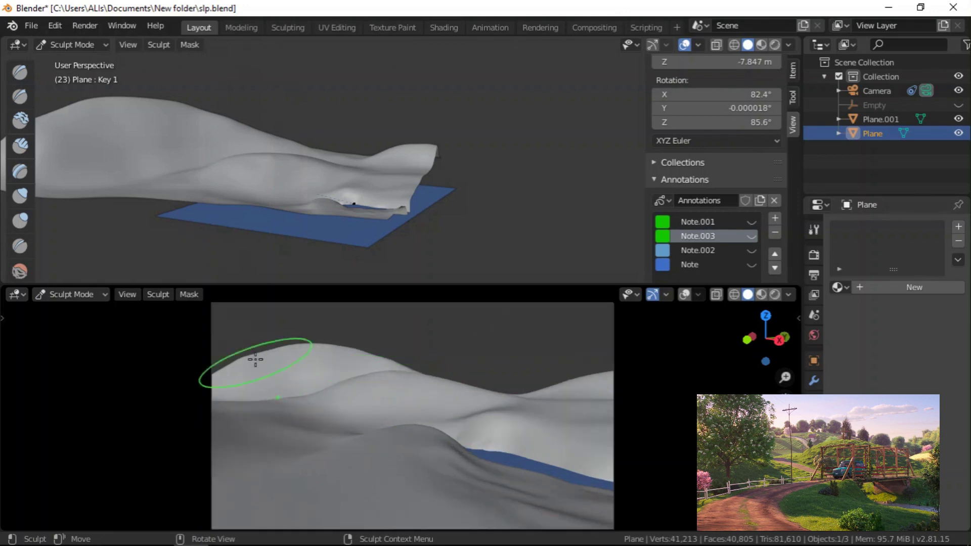
drag(245, 357, 207, 374)
scroll(298, 349, up, 1)
scroll(206, 386, up, 2)
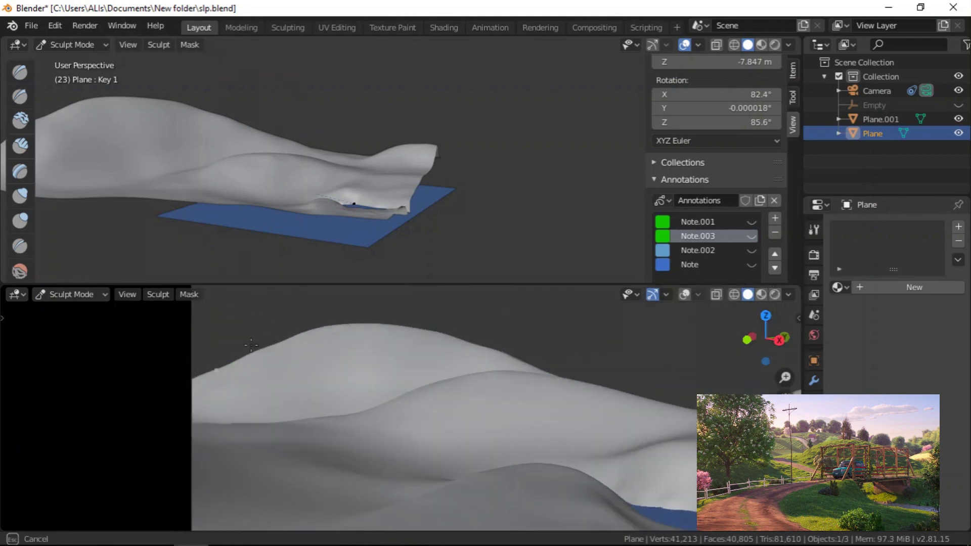
drag(342, 318, 341, 320)
drag(236, 365, 243, 355)
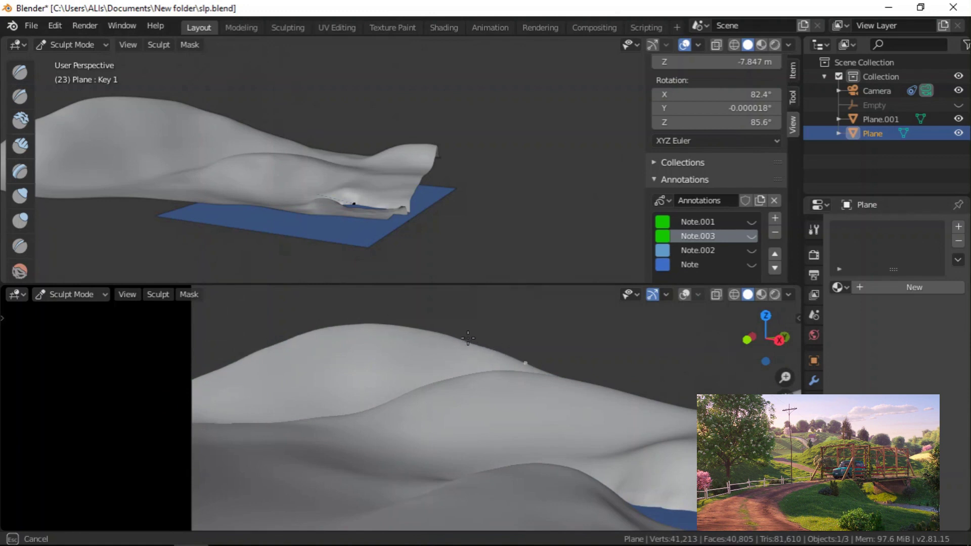
drag(339, 327, 251, 362)
drag(190, 388, 192, 388)
Step: Sculpt the top of the opposite river bank into a more distinct mound above the water
scroll(369, 400, down, 3)
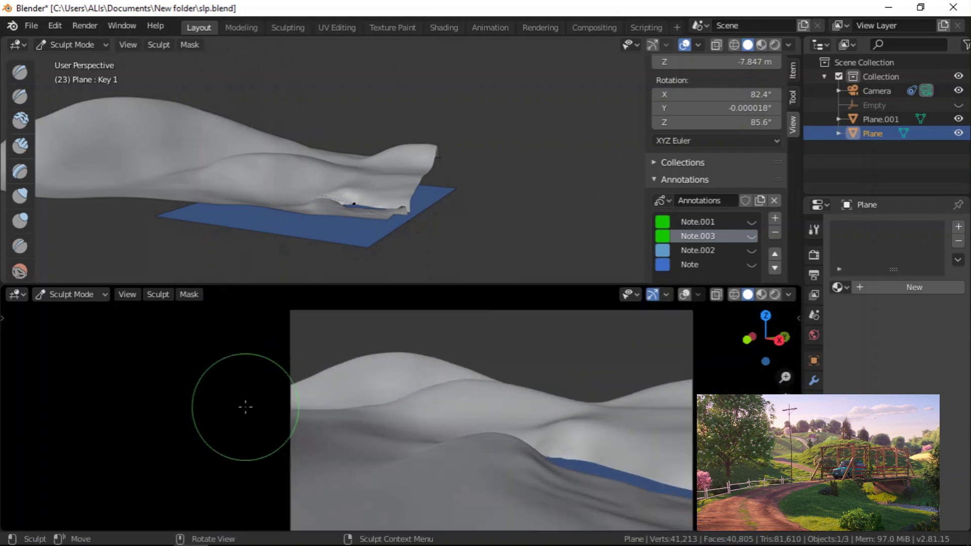
scroll(440, 390, up, 1)
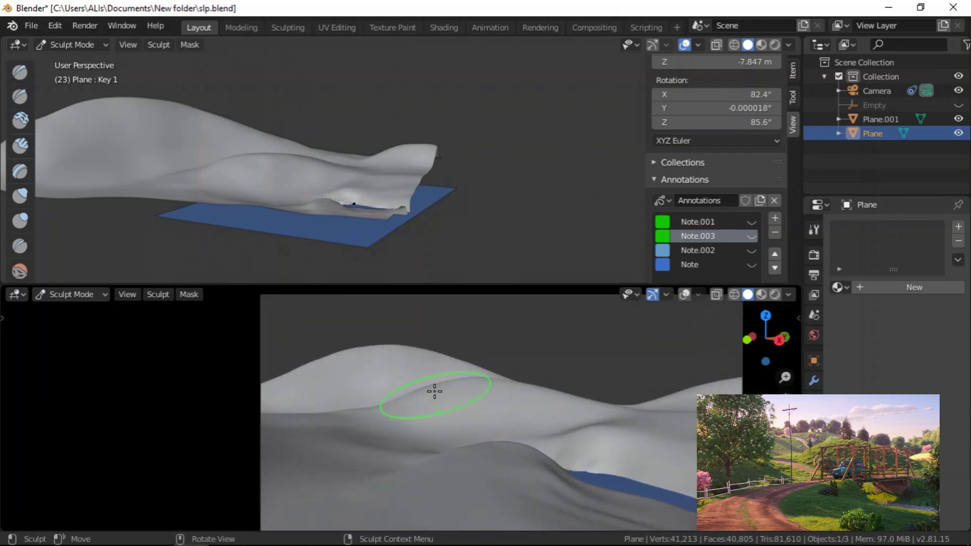
scroll(538, 408, down, 3)
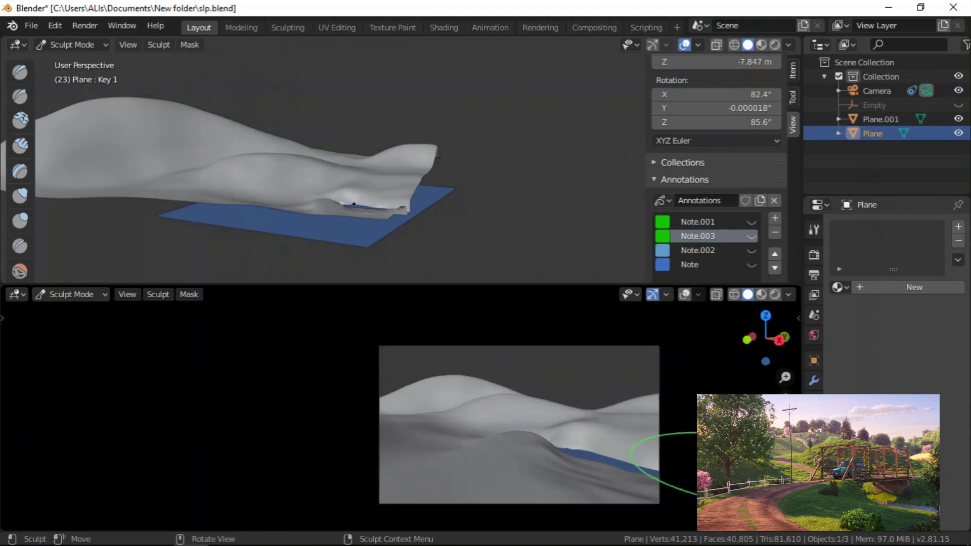
scroll(696, 448, up, 2)
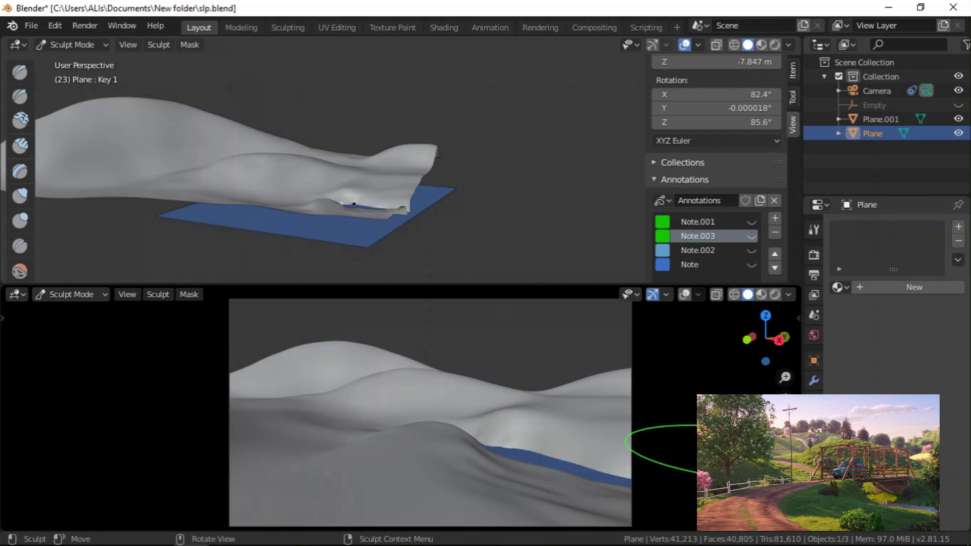
scroll(554, 415, up, 2)
shift+middle_drag(555, 412, 551, 410)
drag(552, 409, 496, 408)
drag(553, 400, 552, 396)
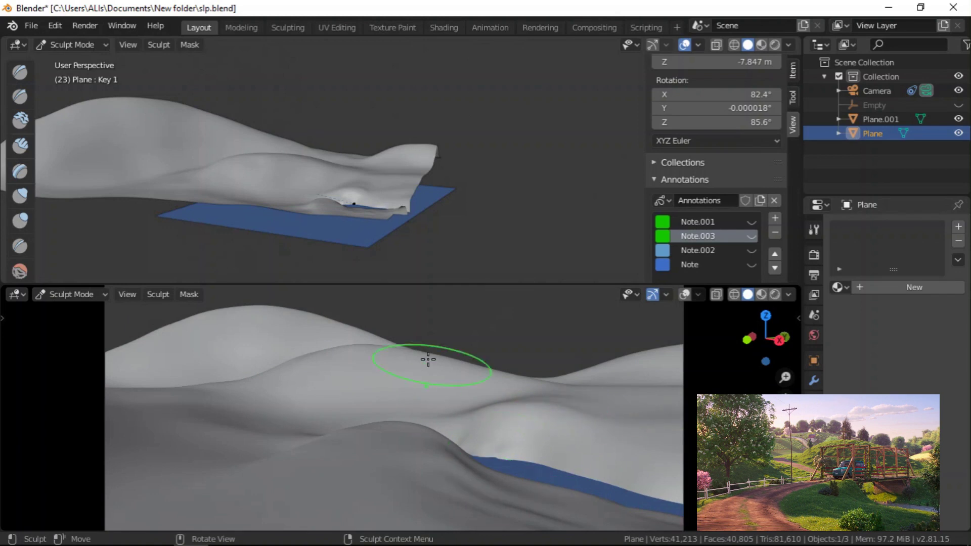
Step: Reshape the ground beside the opposite bank's mound and smooth the slope down to the river
scroll(366, 420, down, 3)
scroll(428, 456, up, 1)
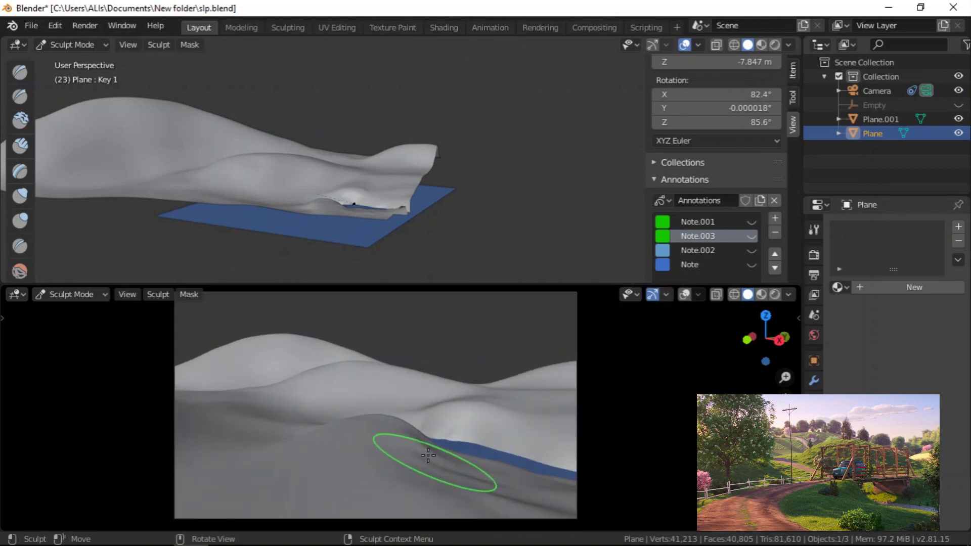
scroll(479, 400, up, 3)
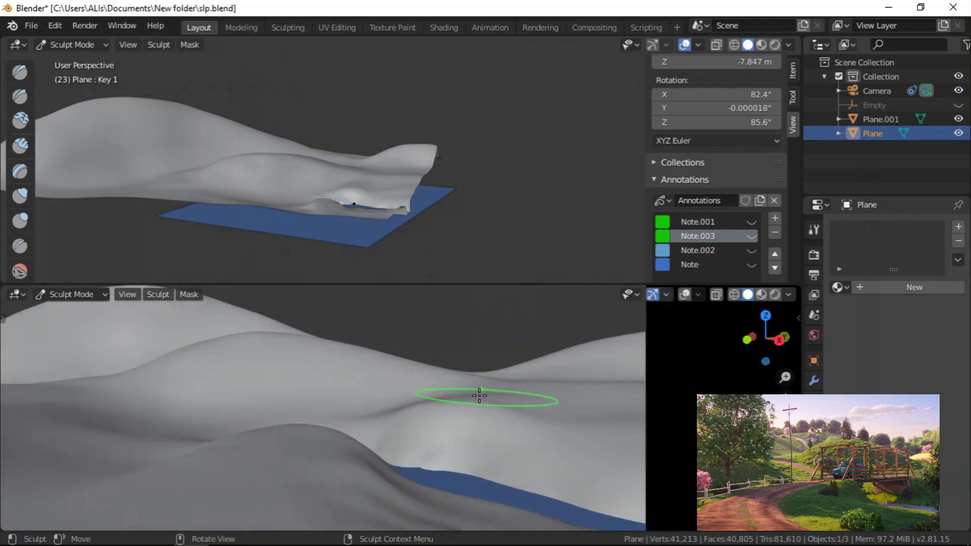
scroll(425, 407, down, 2)
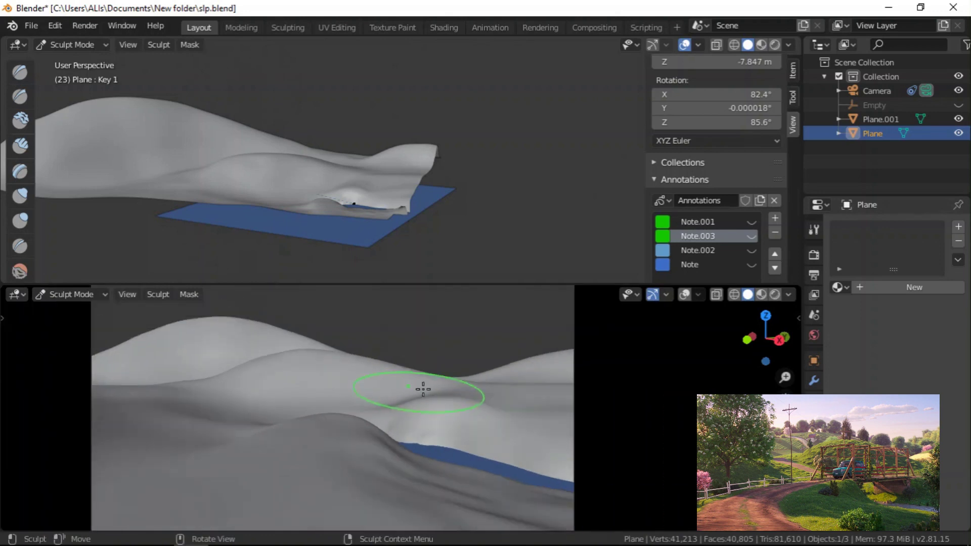
drag(540, 403, 540, 400)
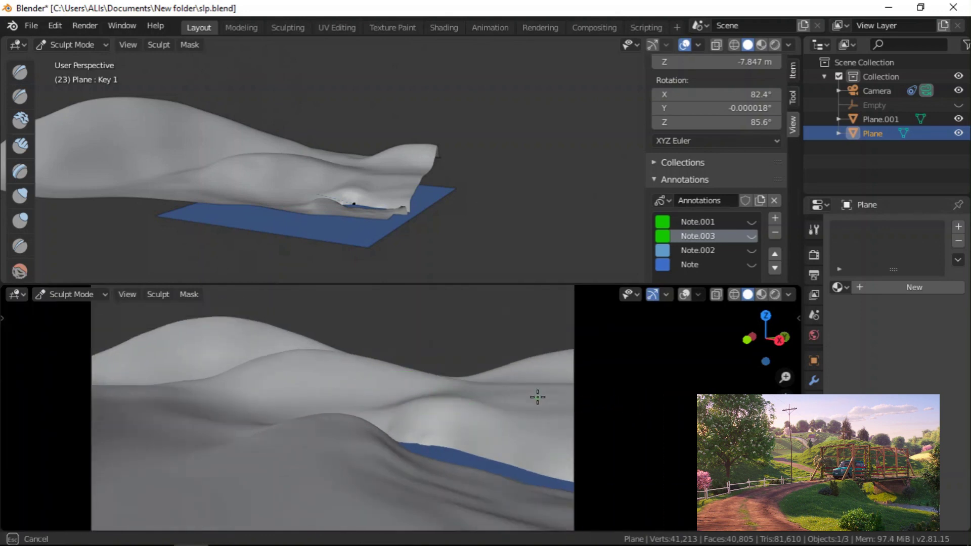
scroll(538, 403, up, 2)
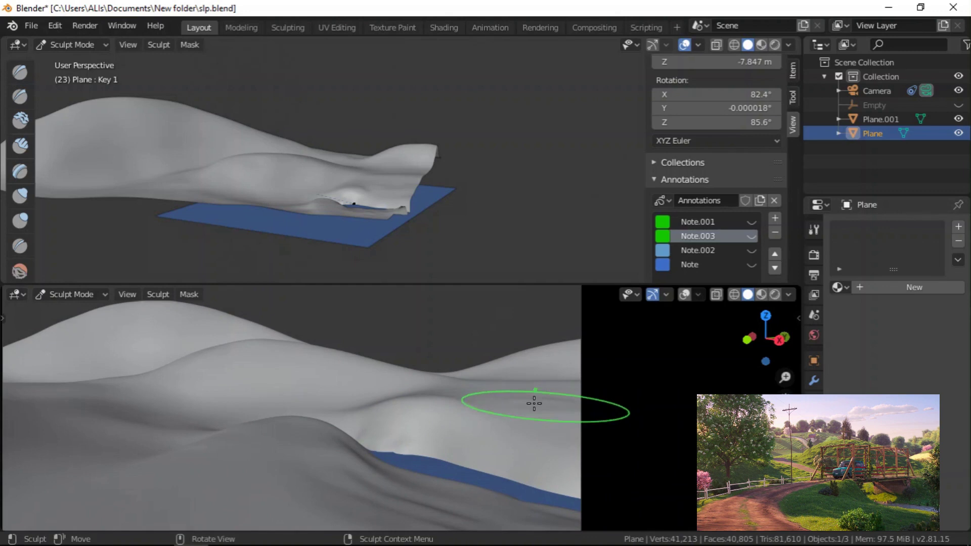
mouse_move(534, 403)
mouse_down()
mouse_move(550, 399)
mouse_move(549, 444)
mouse_up()
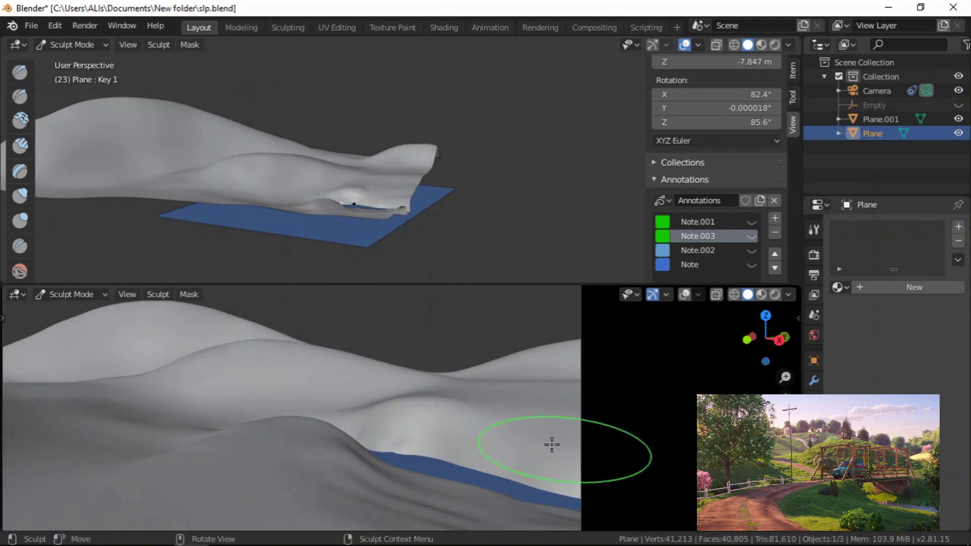
Step: Lower the far background hill's peak into a flatter, broader top
scroll(369, 449, down, 2)
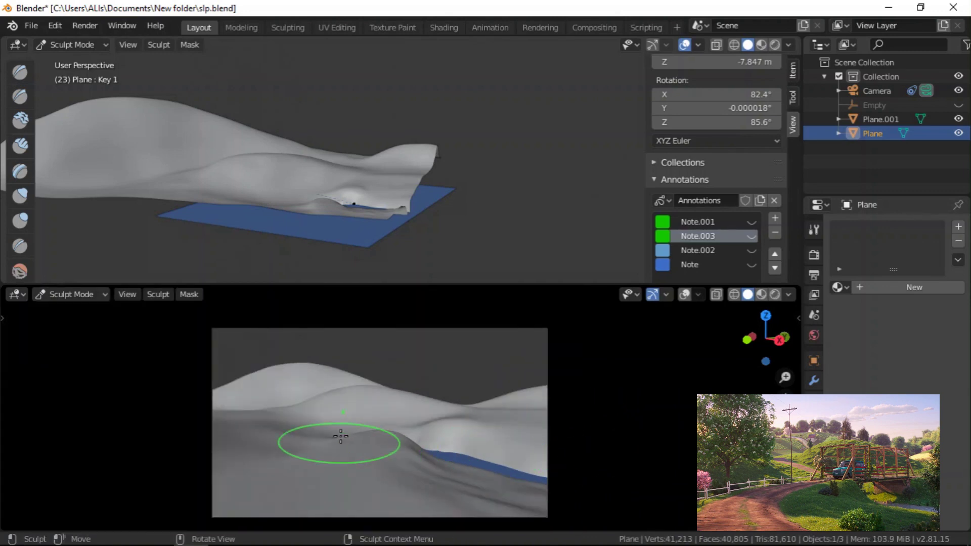
scroll(336, 458, down, 1)
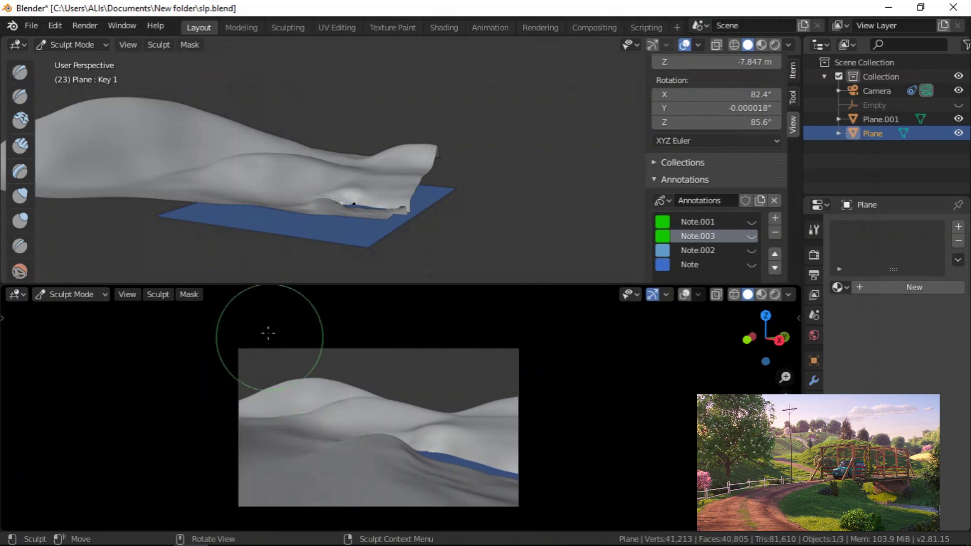
scroll(317, 414, up, 2)
drag(303, 380, 242, 362)
scroll(281, 386, up, 1)
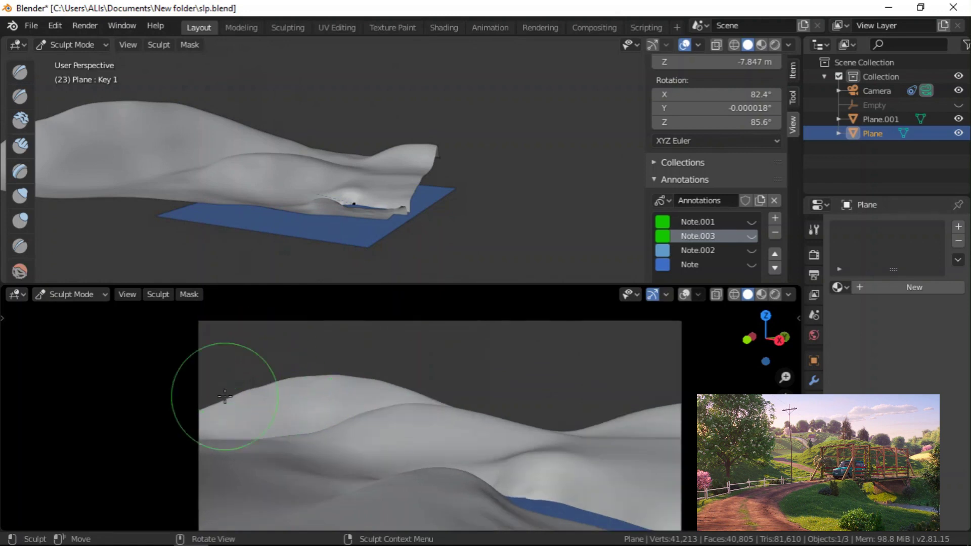
Step: Smooth the lowered far hill's crest and its outer slope into an even curve
scroll(225, 396, up, 1)
drag(241, 397, 251, 392)
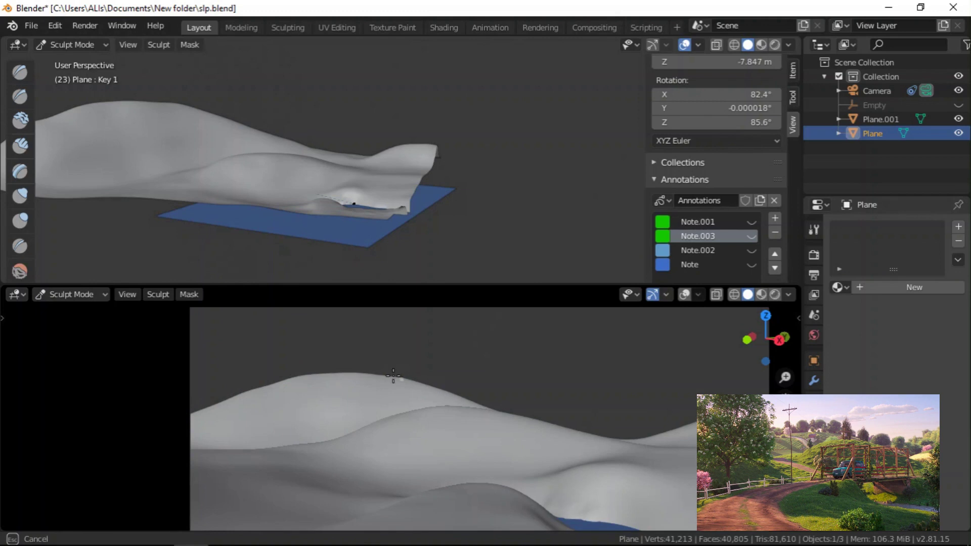
drag(403, 383, 304, 375)
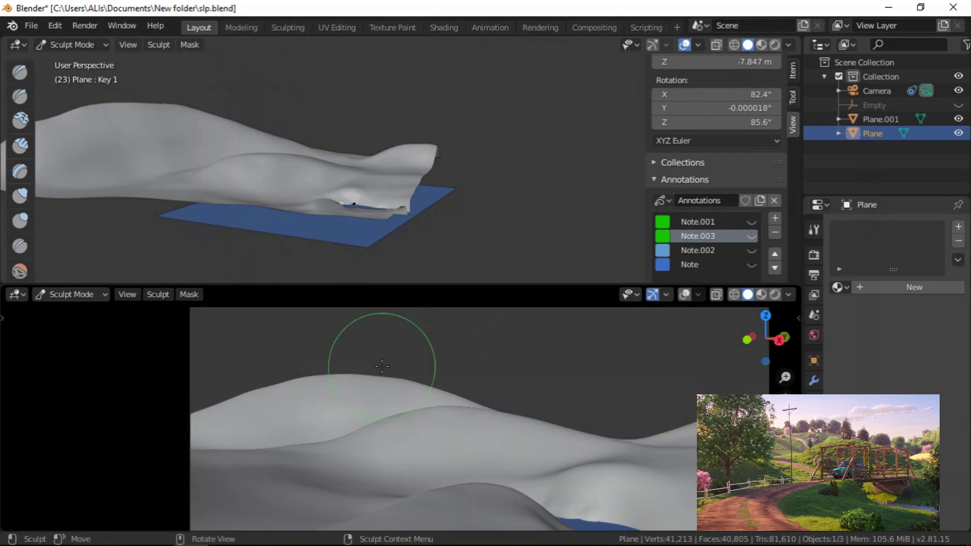
drag(382, 366, 347, 401)
scroll(347, 401, down, 5)
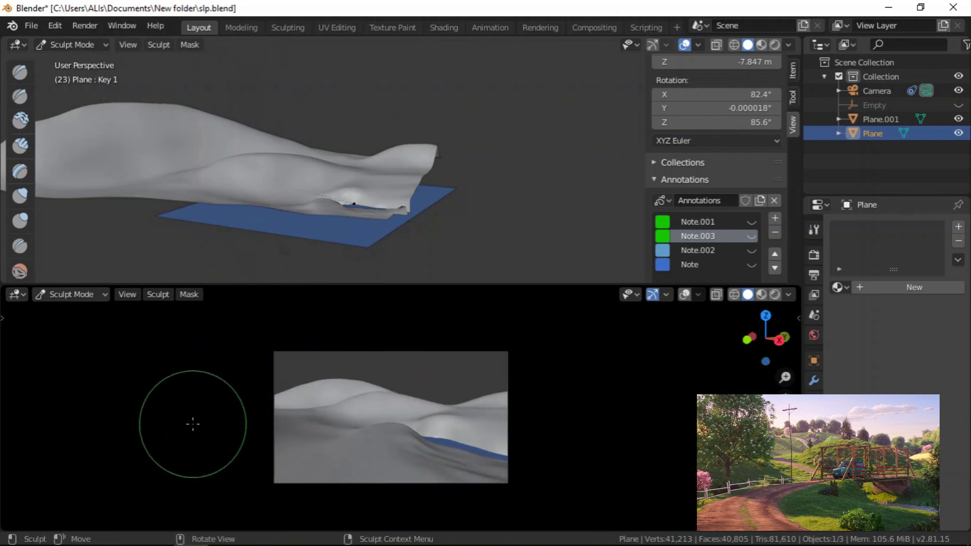
scroll(193, 425, up, 5)
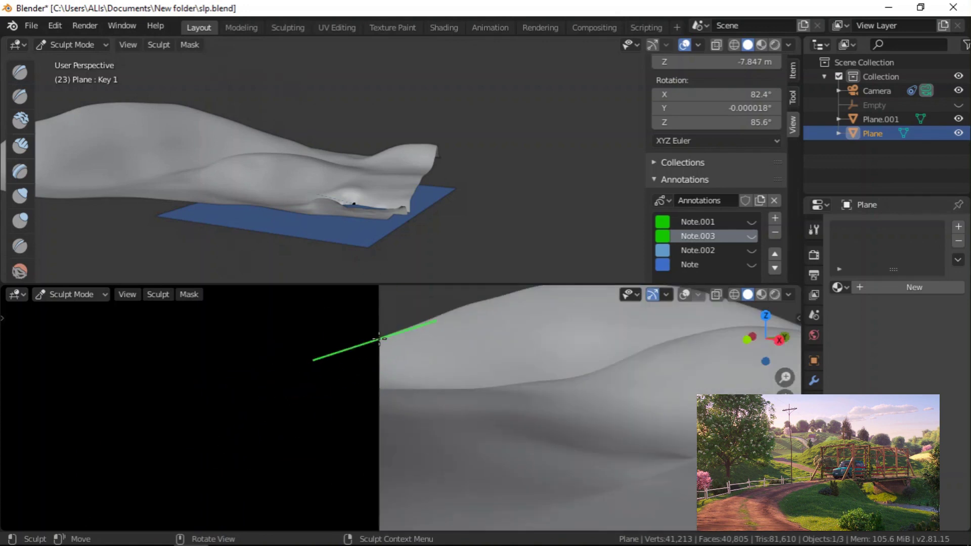
Step: Touch up the far background hill's outer edge and crest with small sculpt strokes to even its silhouette
mouse_move(379, 339)
mouse_down()
mouse_move(395, 339)
mouse_move(420, 382)
mouse_up()
scroll(399, 310, up, 2)
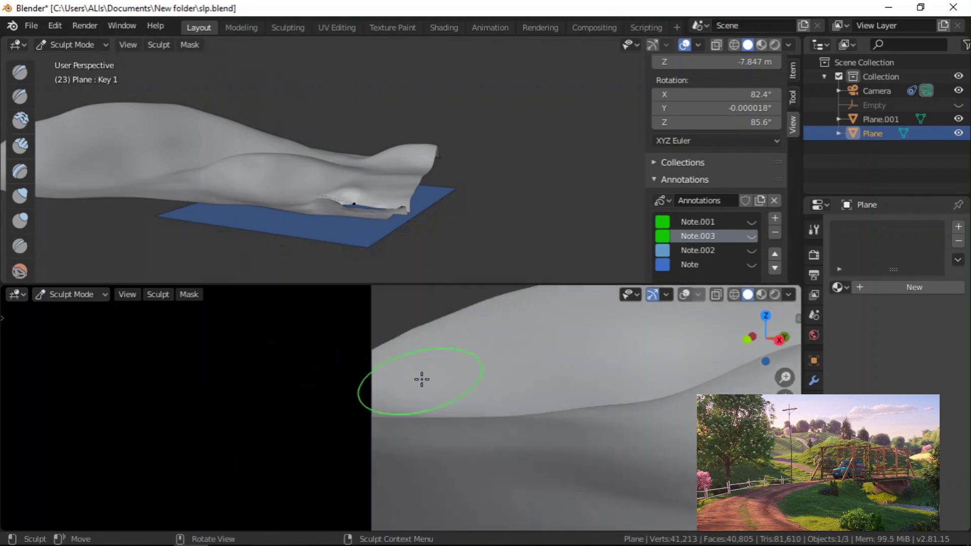
scroll(260, 405, down, 5)
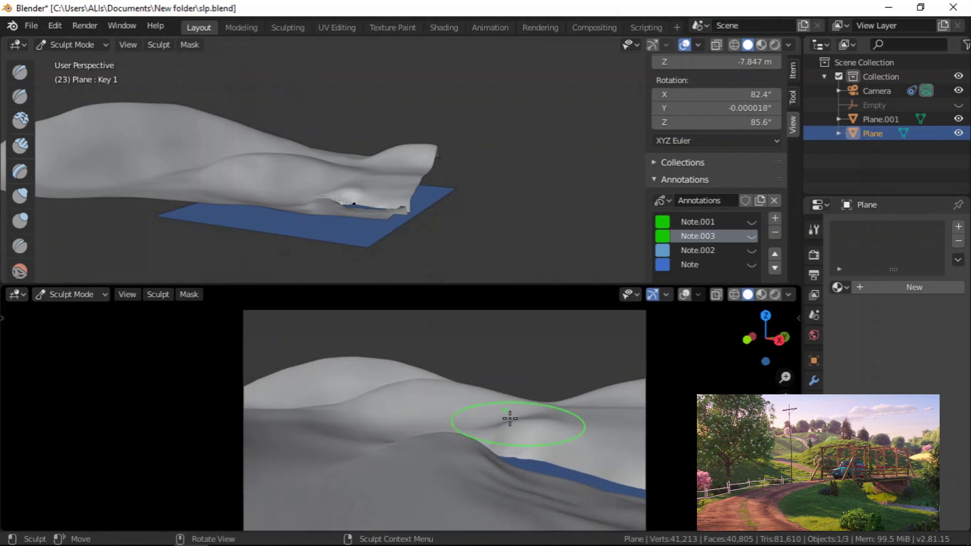
scroll(275, 354, up, 5)
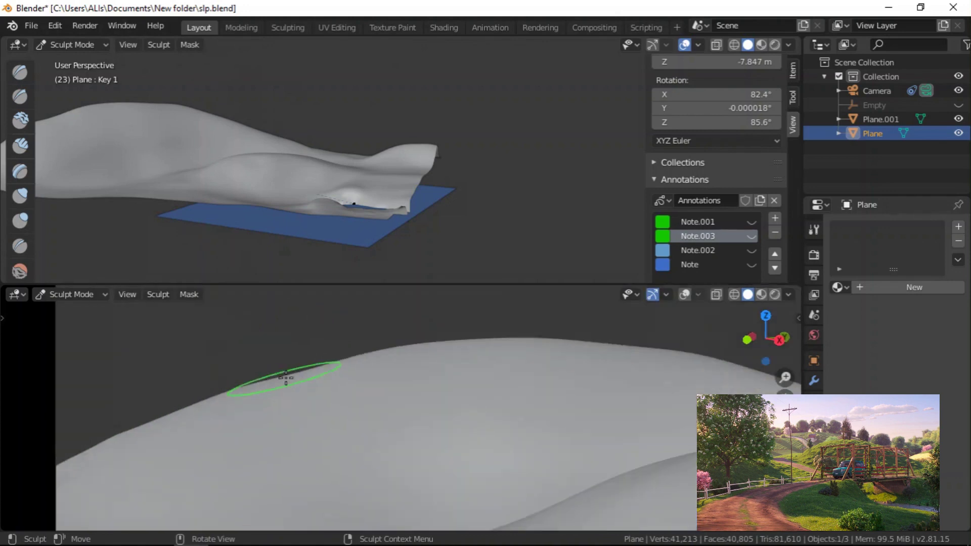
drag(286, 378, 282, 383)
scroll(282, 383, down, 5)
scroll(405, 412, down, 1)
scroll(334, 496, up, 2)
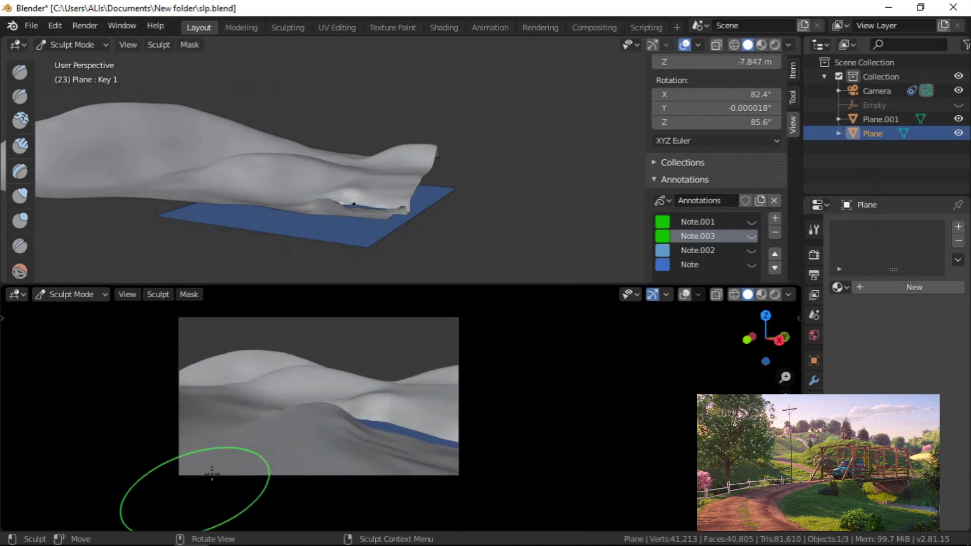
scroll(304, 347, up, 2)
scroll(314, 391, down, 2)
scroll(317, 393, up, 1)
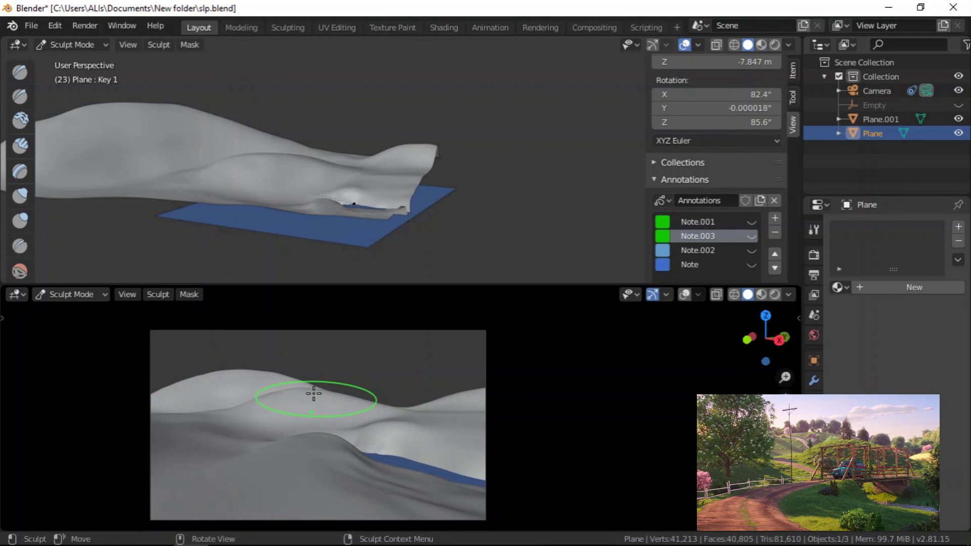
Step: Set the render output's vertical resolution to 950 px to crop the camera frame shorter
click(813, 255)
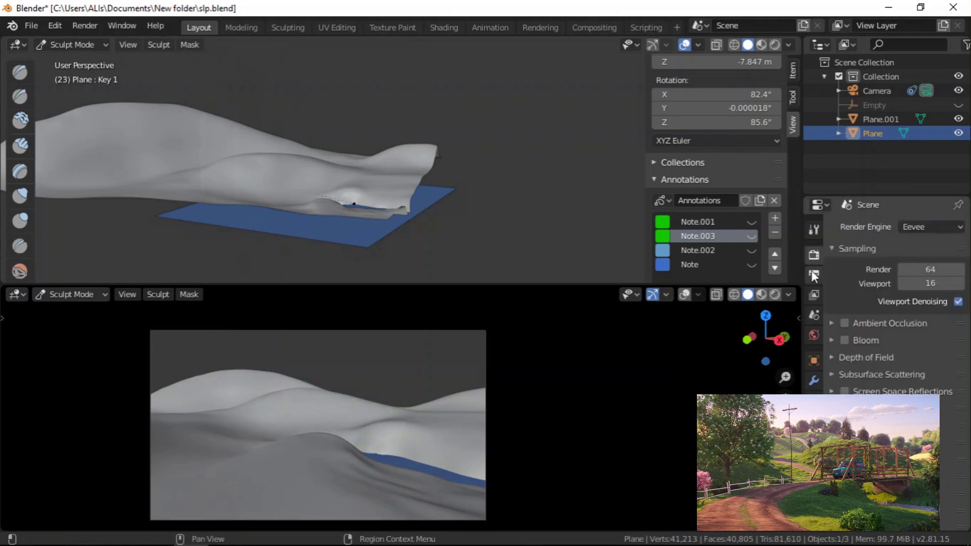
click(814, 276)
drag(926, 257, 903, 257)
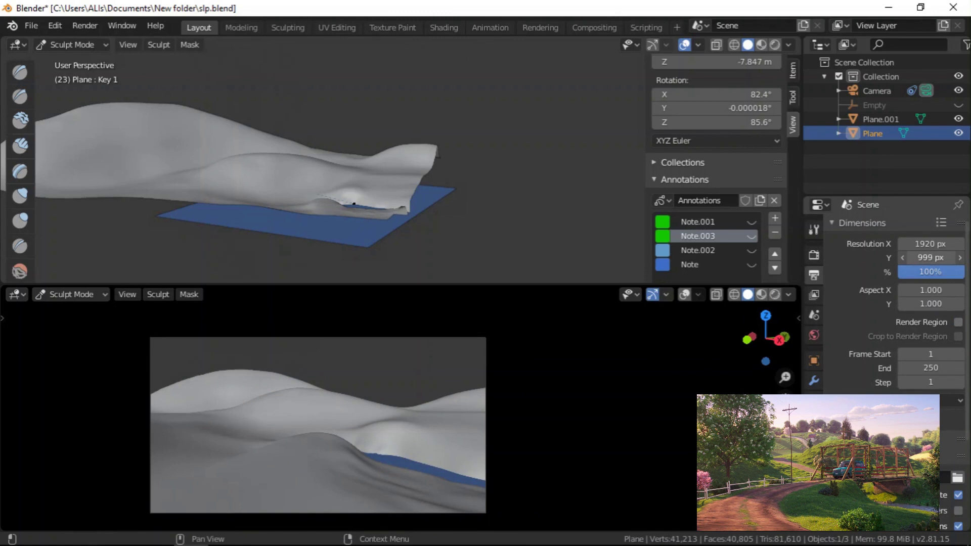
click(961, 260)
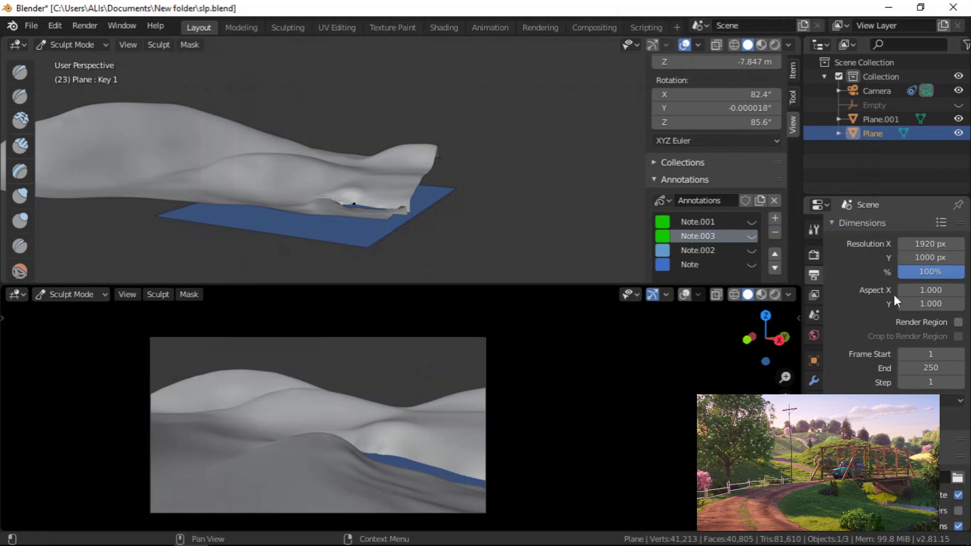
mouse_move(930, 244)
mouse_down()
mouse_move(920, 243)
mouse_move(931, 244)
mouse_up()
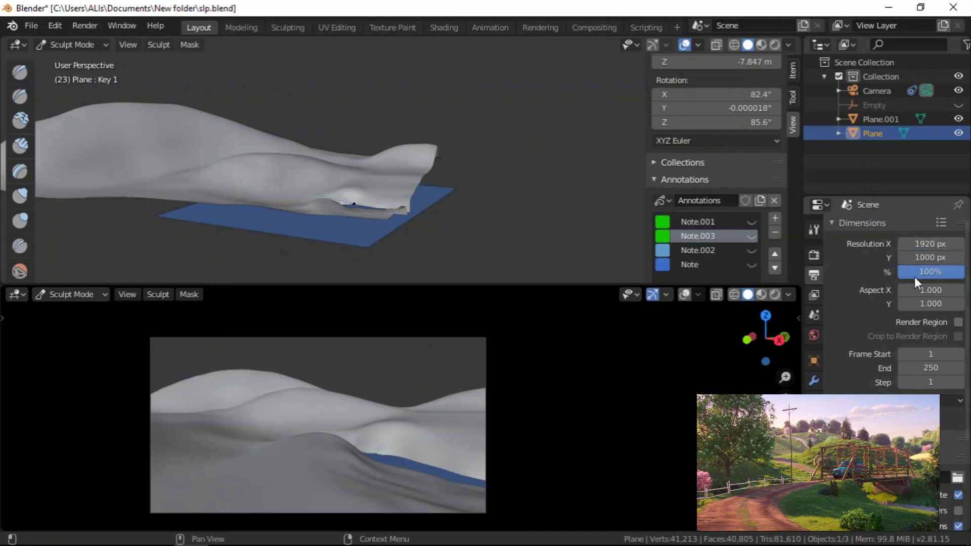
click(931, 257)
key(Return)
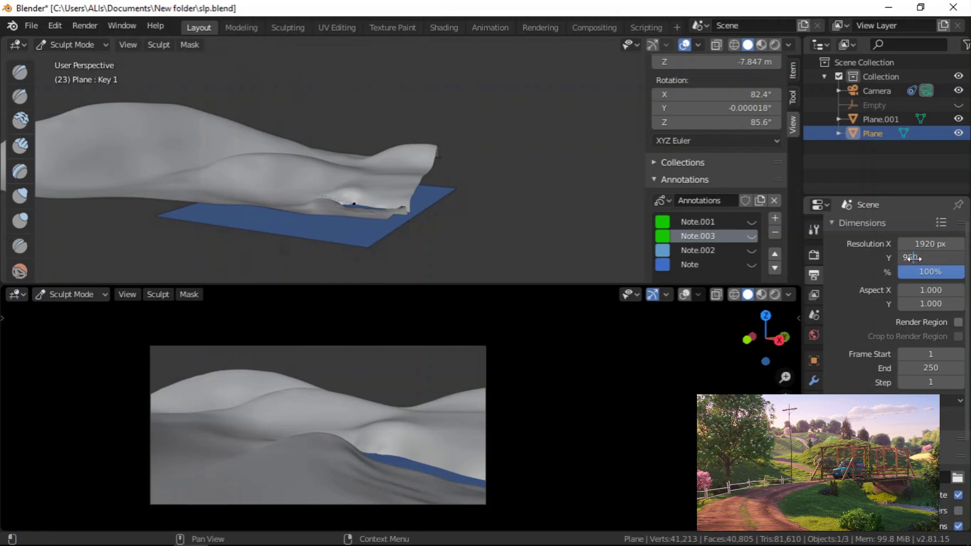
key(Return)
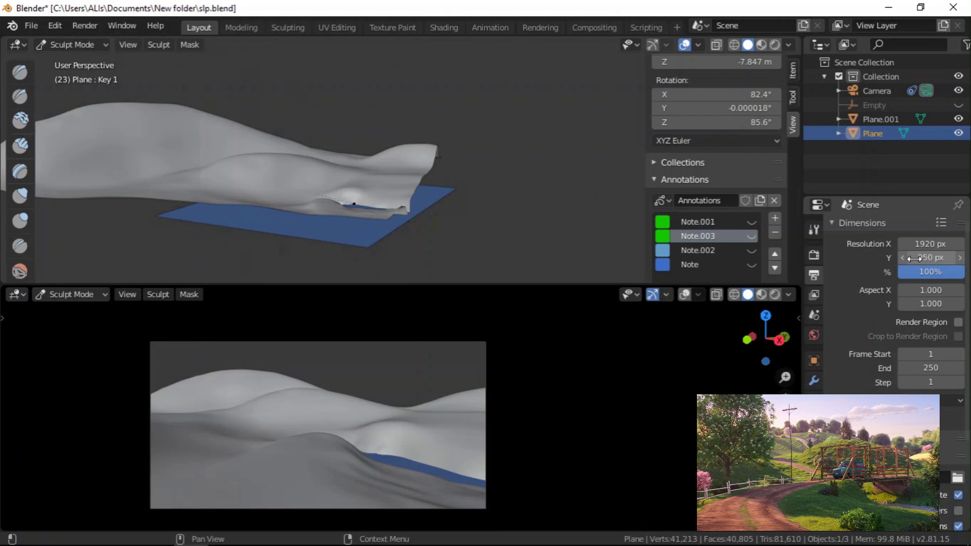
Step: Check the camera framing of the sculpted terrain and save slp.blend
scroll(399, 404, down, 3)
scroll(366, 416, up, 2)
scroll(180, 325, up, 1)
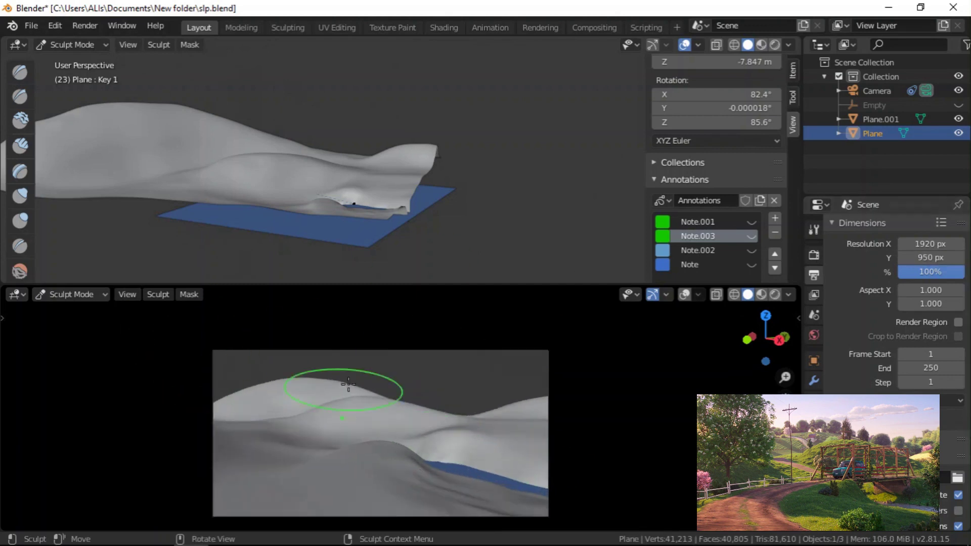
scroll(390, 455, up, 1)
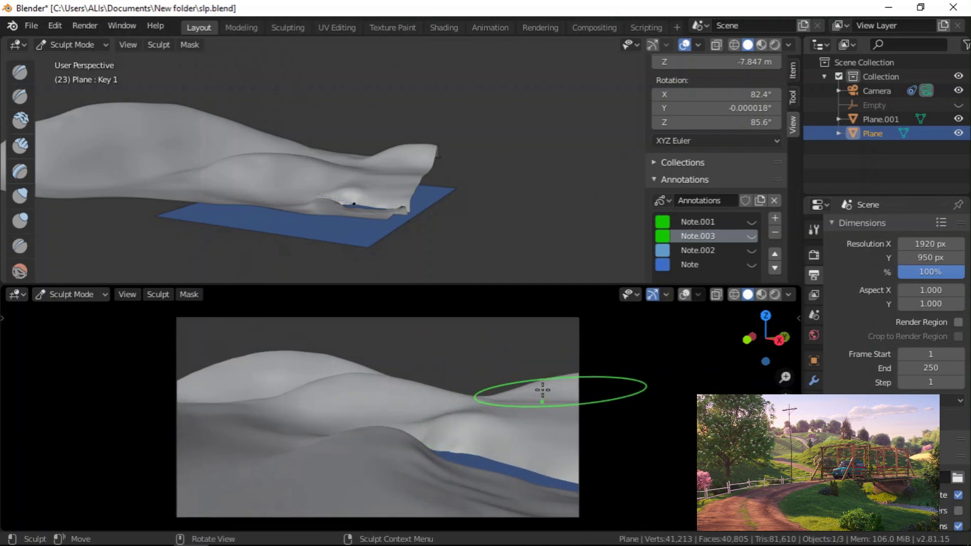
click(32, 25)
click(51, 119)
middle_drag(218, 159, 224, 155)
mouse_move(501, 535)
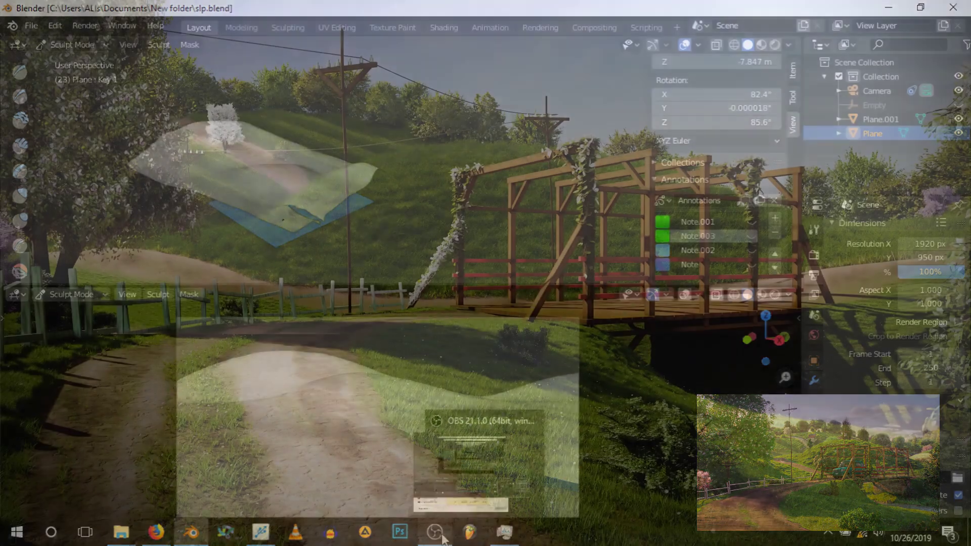